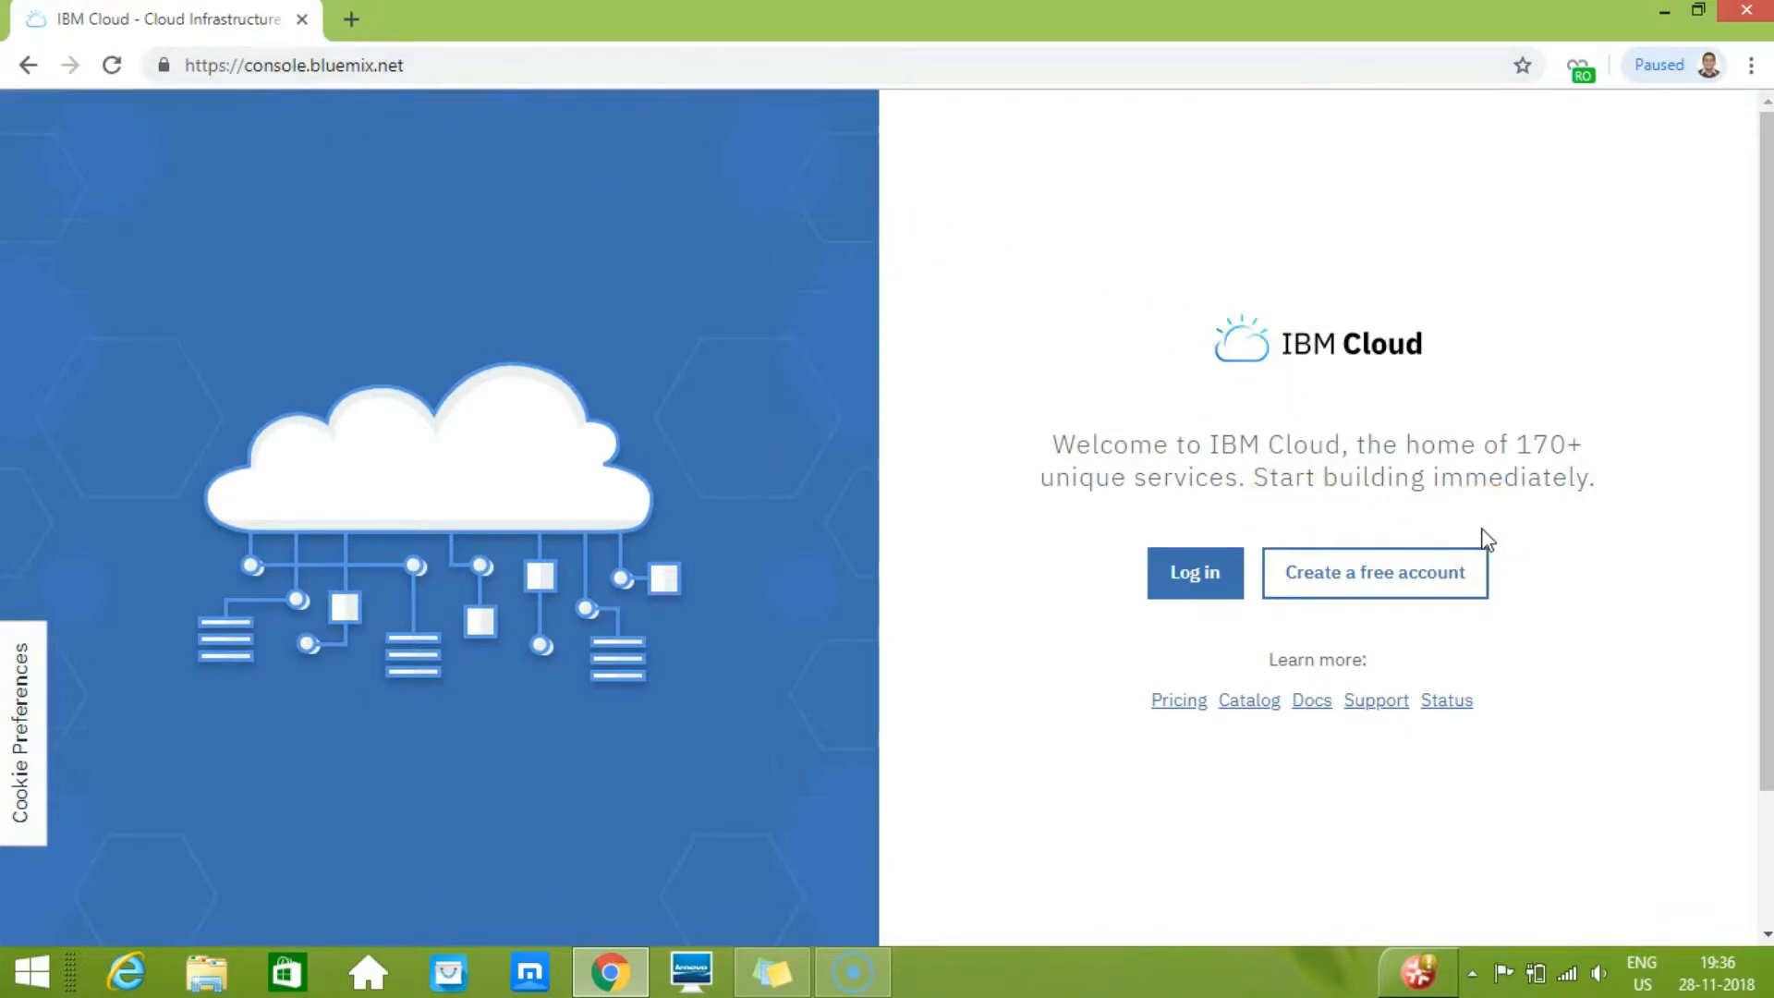
- Log in to IBM Cloud with the account's IBMid e-mail and the account password
{"action": "left_click", "coordinate": [1211, 574]}
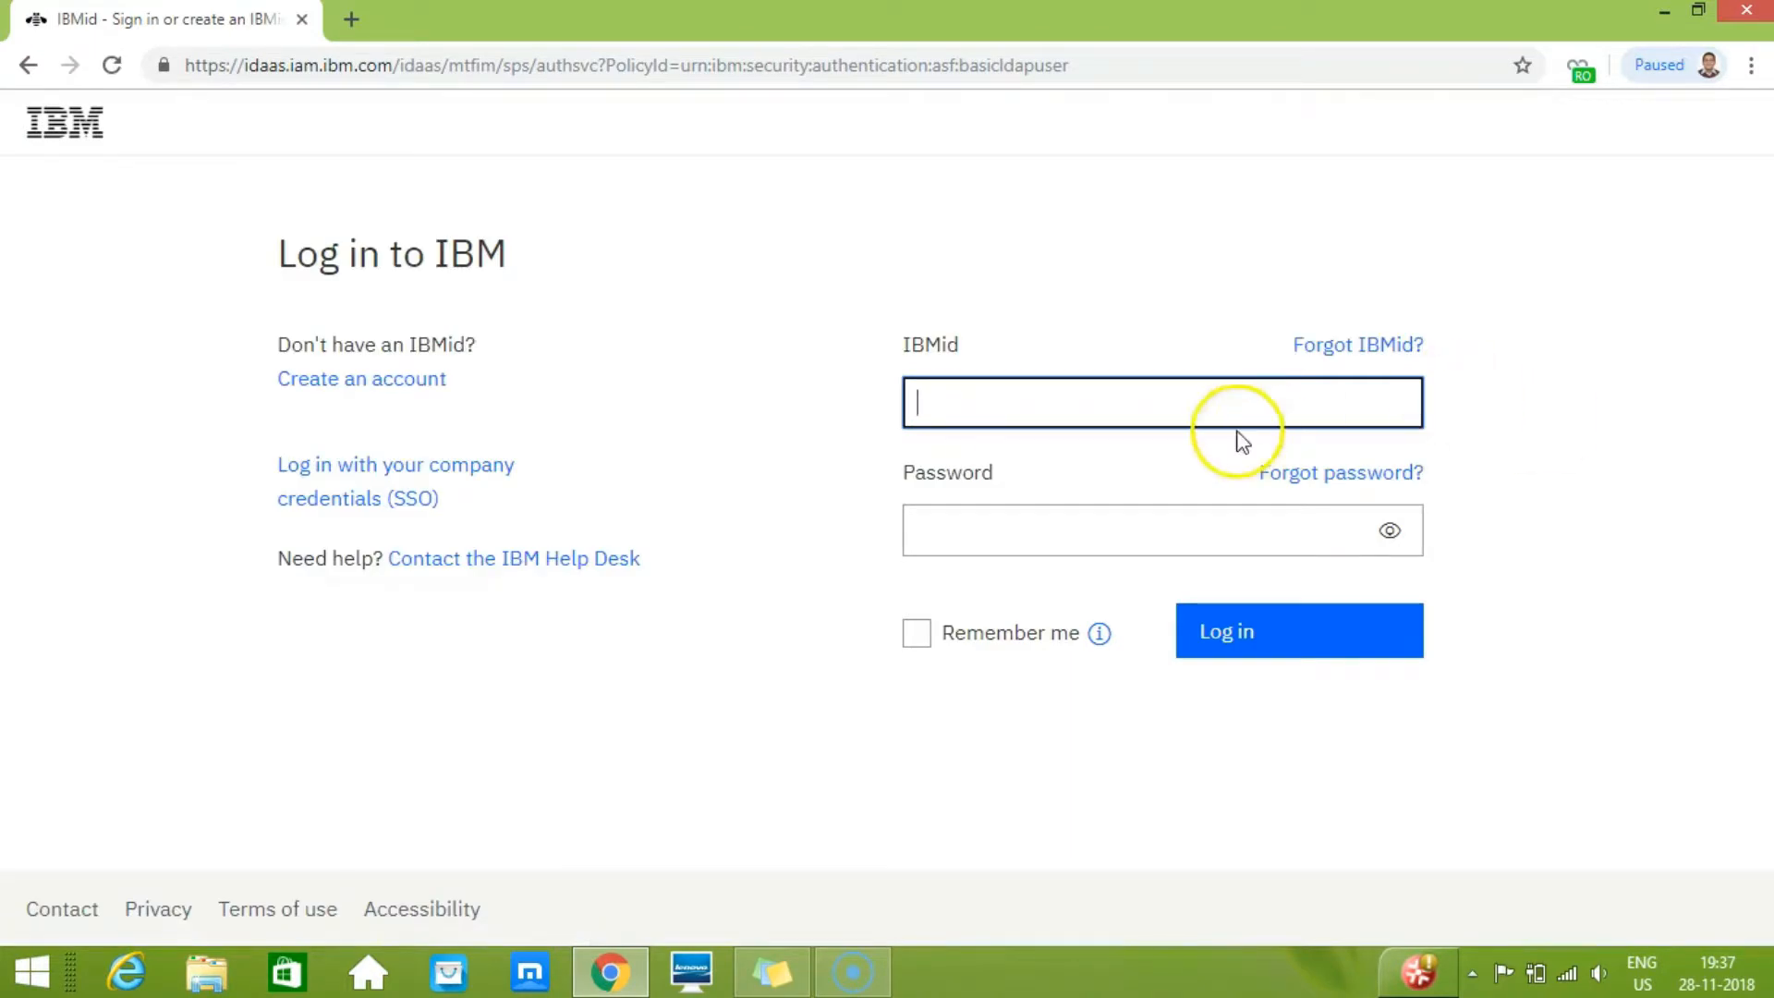
{"action": "left_click", "coordinate": [1185, 412]}
{"action": "left_click", "coordinate": [1129, 459]}
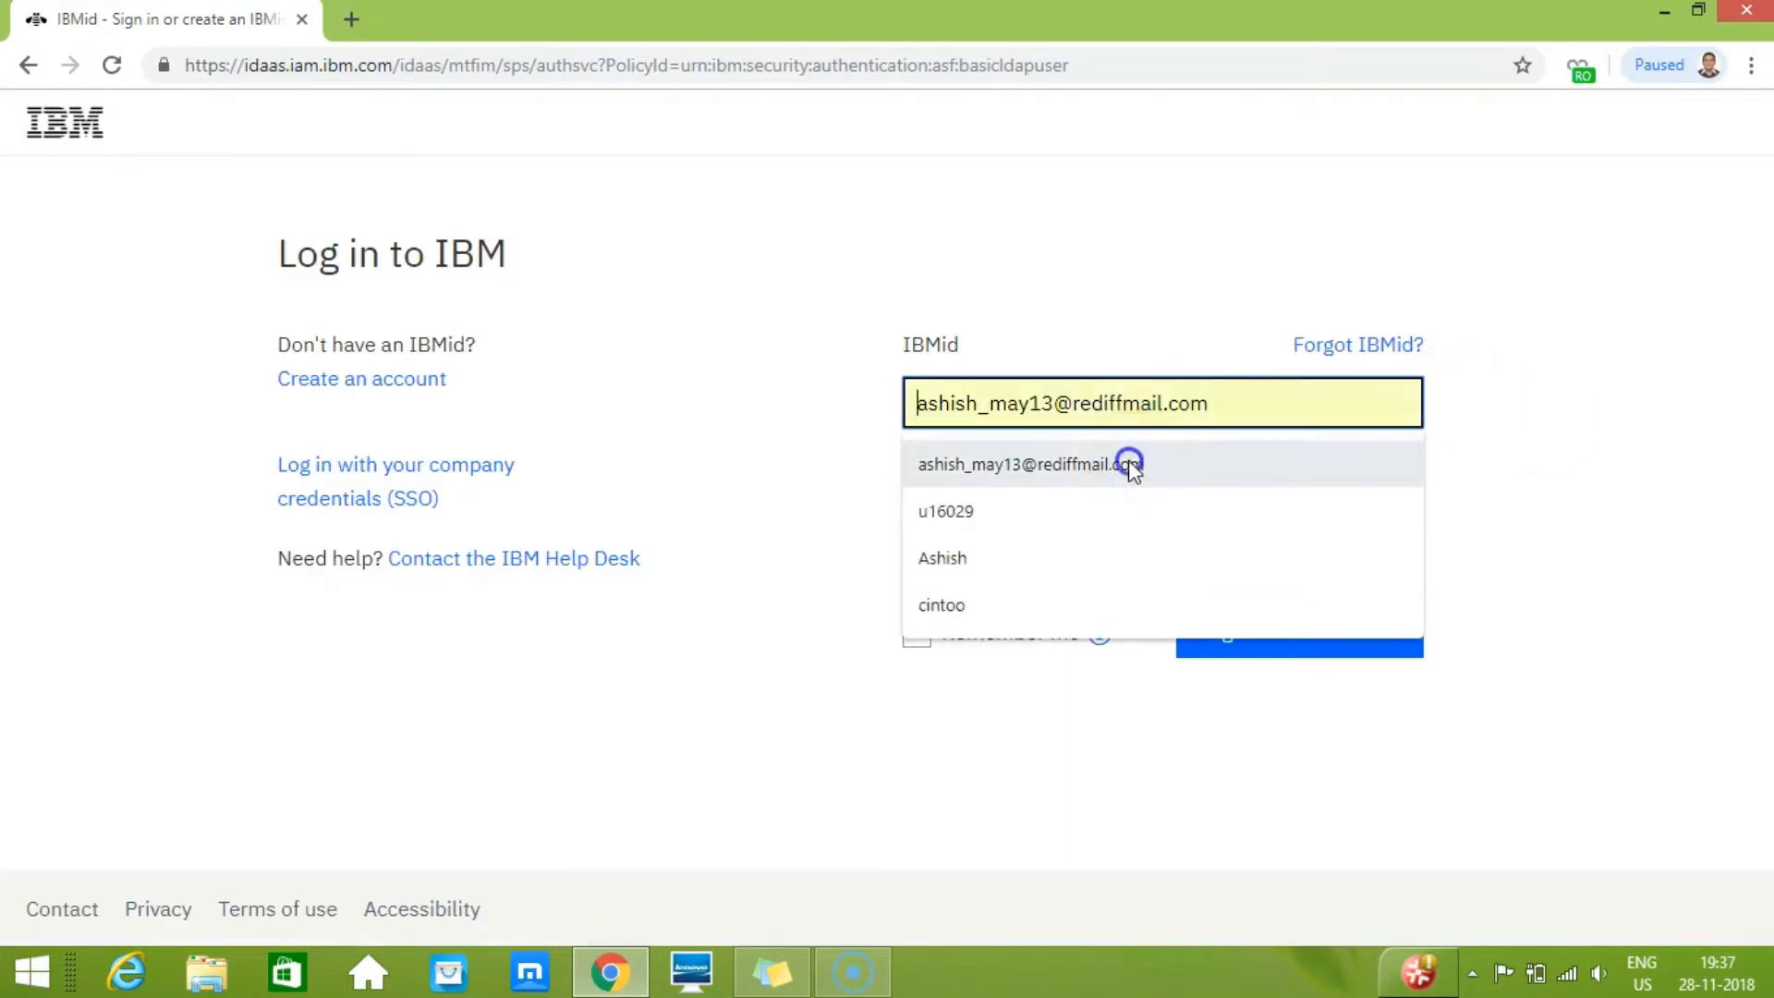
{"action": "left_click", "coordinate": [1100, 524]}
{"action": "type", "text": "•••••"}
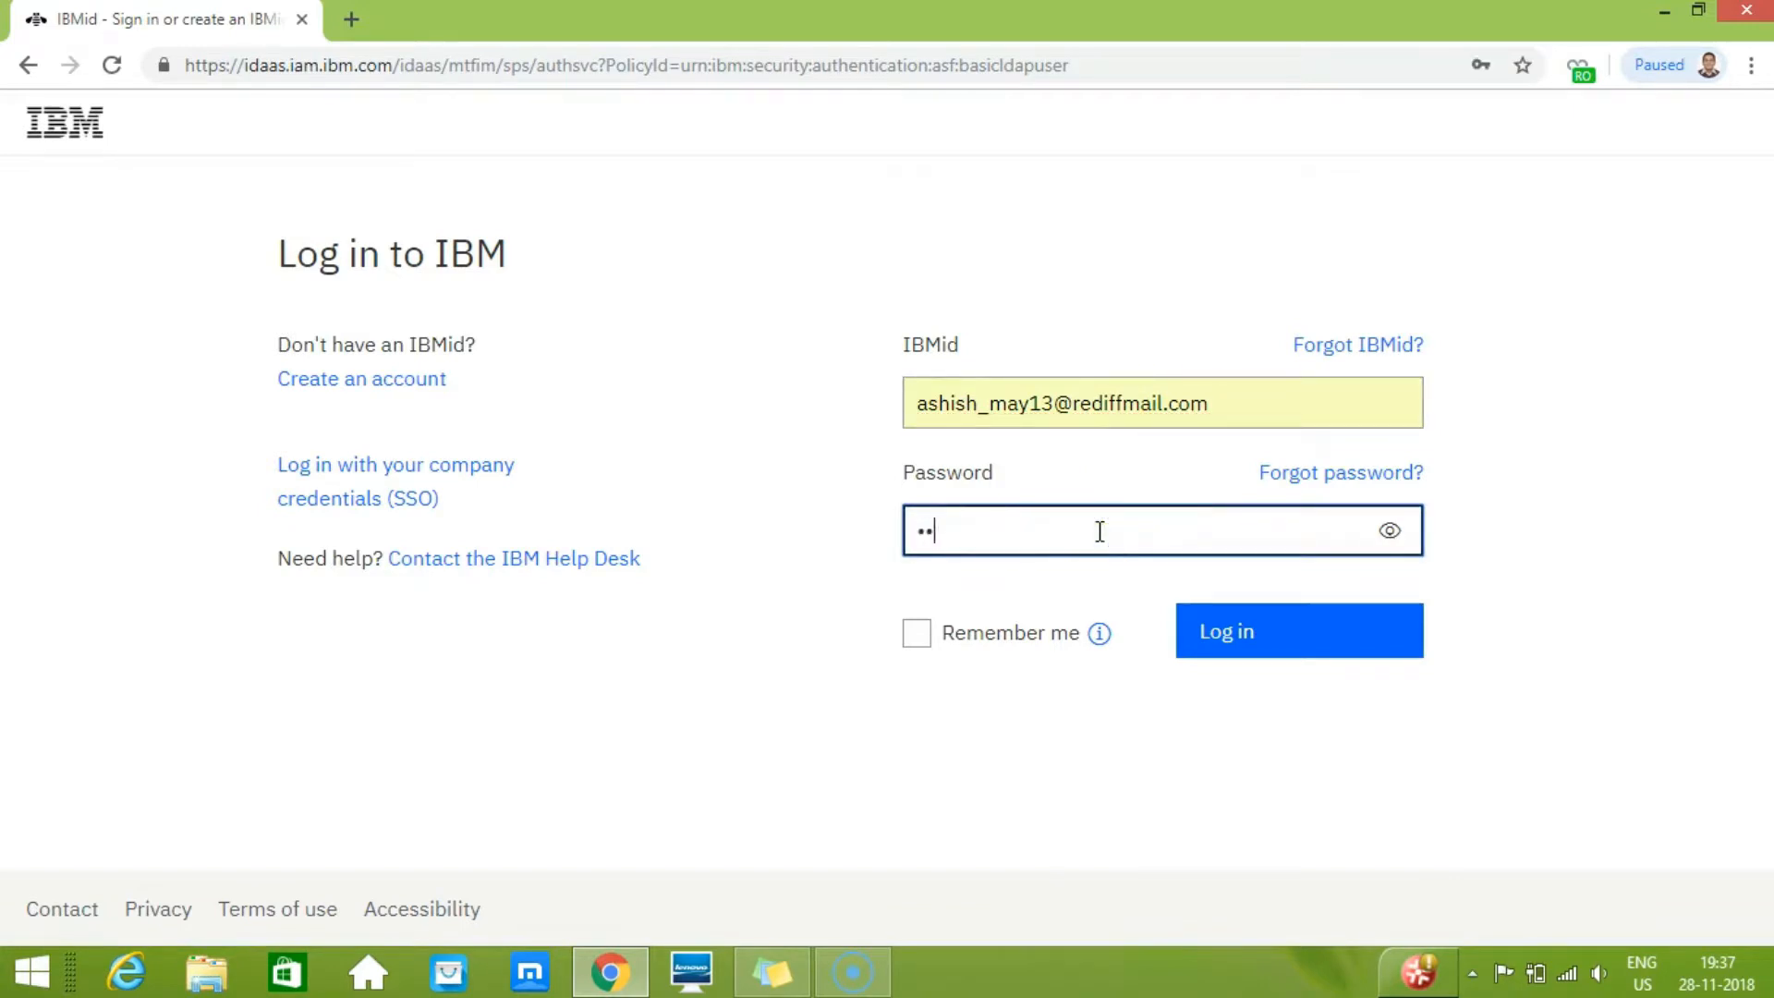
{"action": "type", "text": "•••"}
{"action": "key", "text": "BackSpace"}
{"action": "key", "text": "BackSpace"}
{"action": "key", "text": "BackSpace"}
{"action": "key", "text": "BackSpace"}
{"action": "key", "text": "BackSpace"}
{"action": "key", "text": "BackSpace"}
{"action": "key", "text": "BackSpace"}
{"action": "key", "text": "BackSpace"}
{"action": "type", "text": "•••••••••••"}
{"action": "key", "text": "Return"}
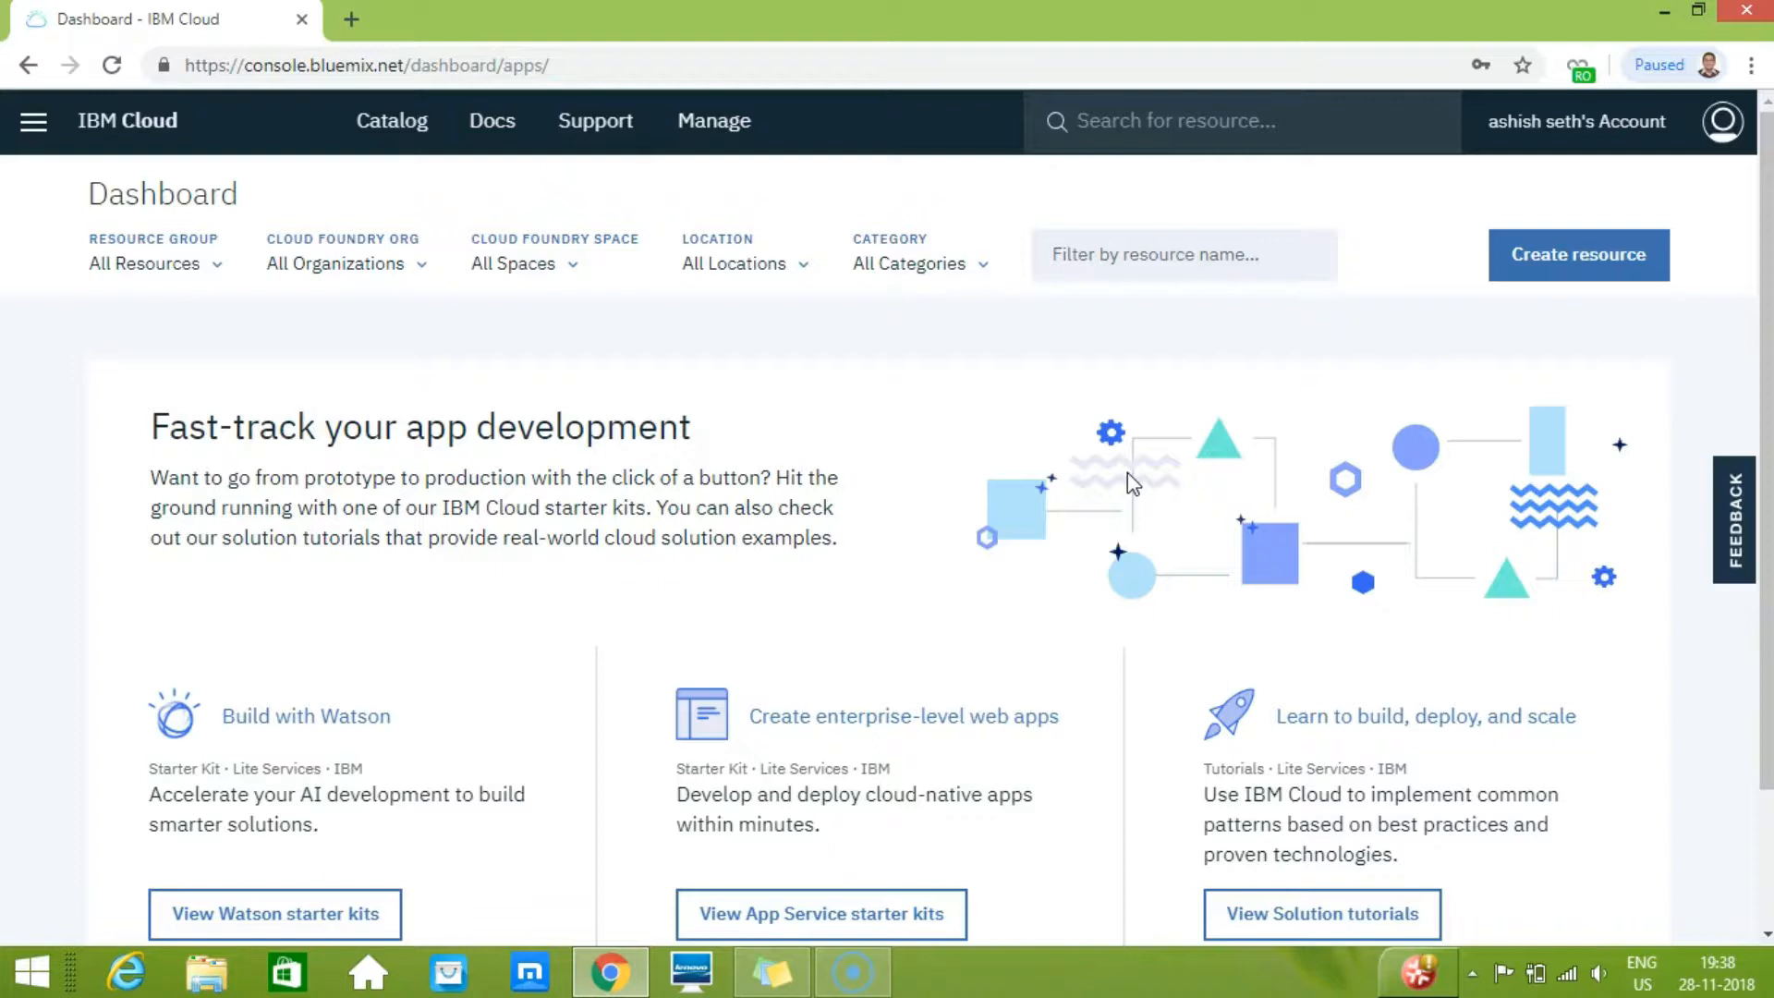
- Open the Watson Assistant (formerly Conversation) service from the AI category of the catalog
{"action": "left_click", "coordinate": [380, 120]}
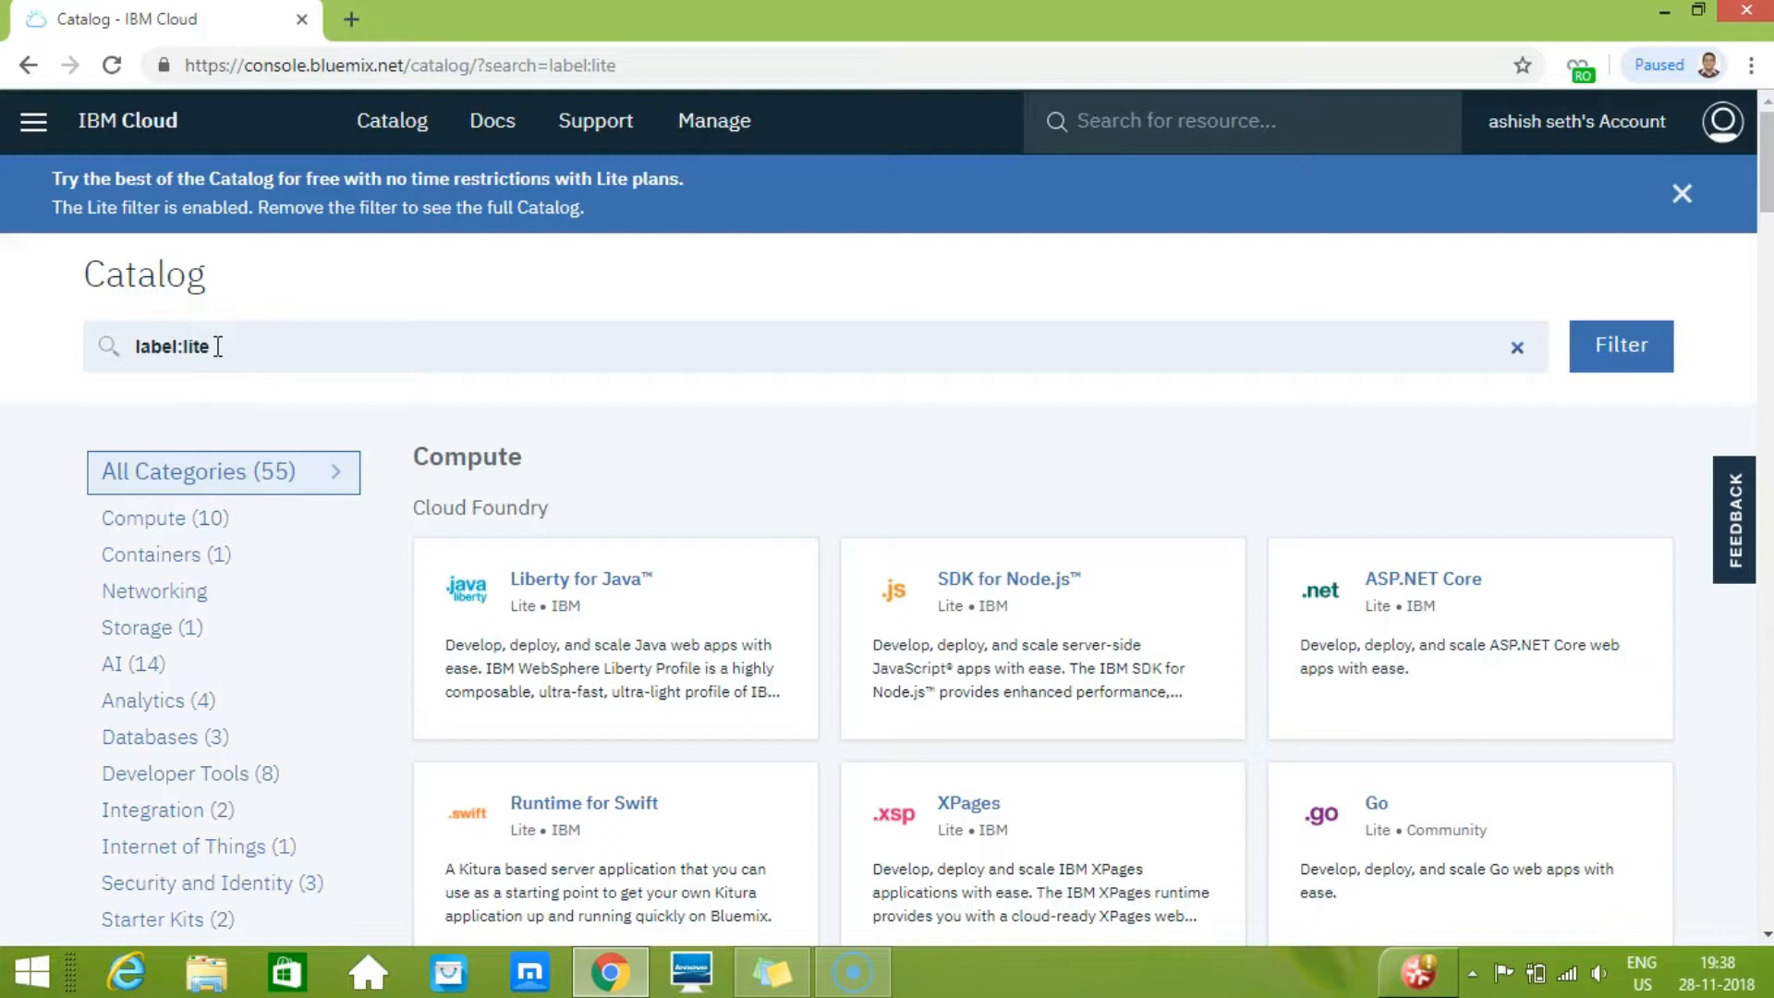
{"action": "left_click", "coordinate": [143, 664]}
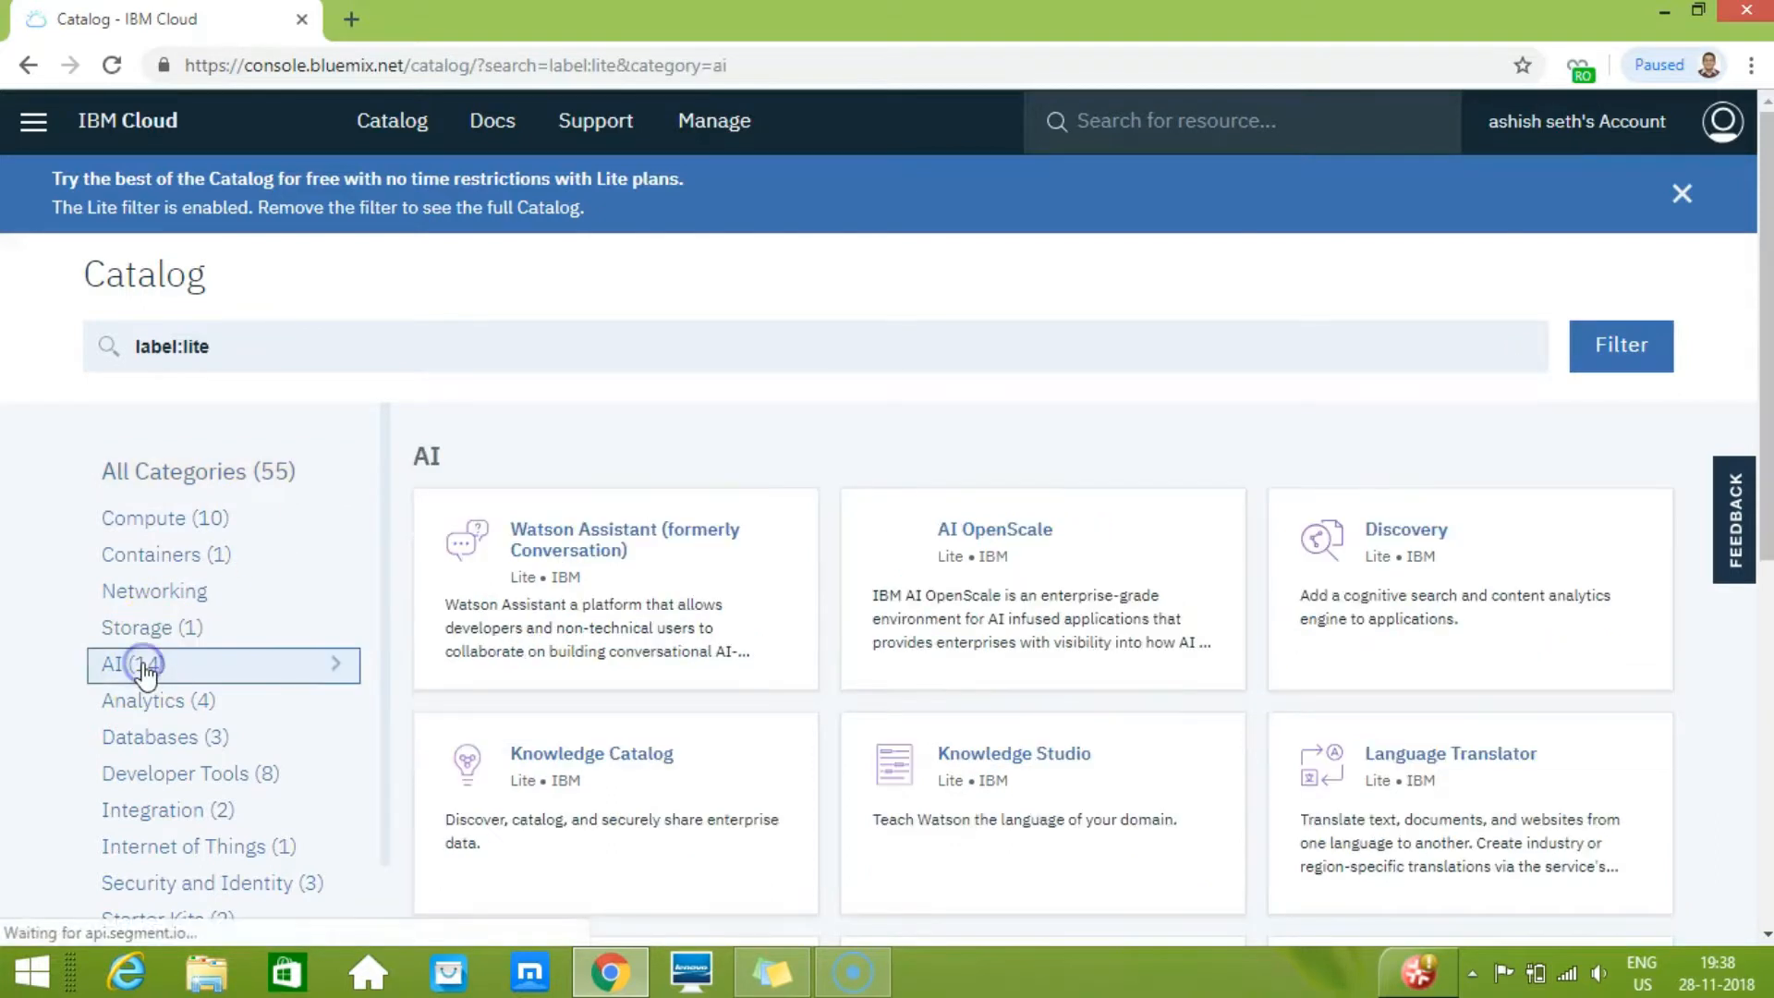
{"action": "left_click", "coordinate": [618, 571]}
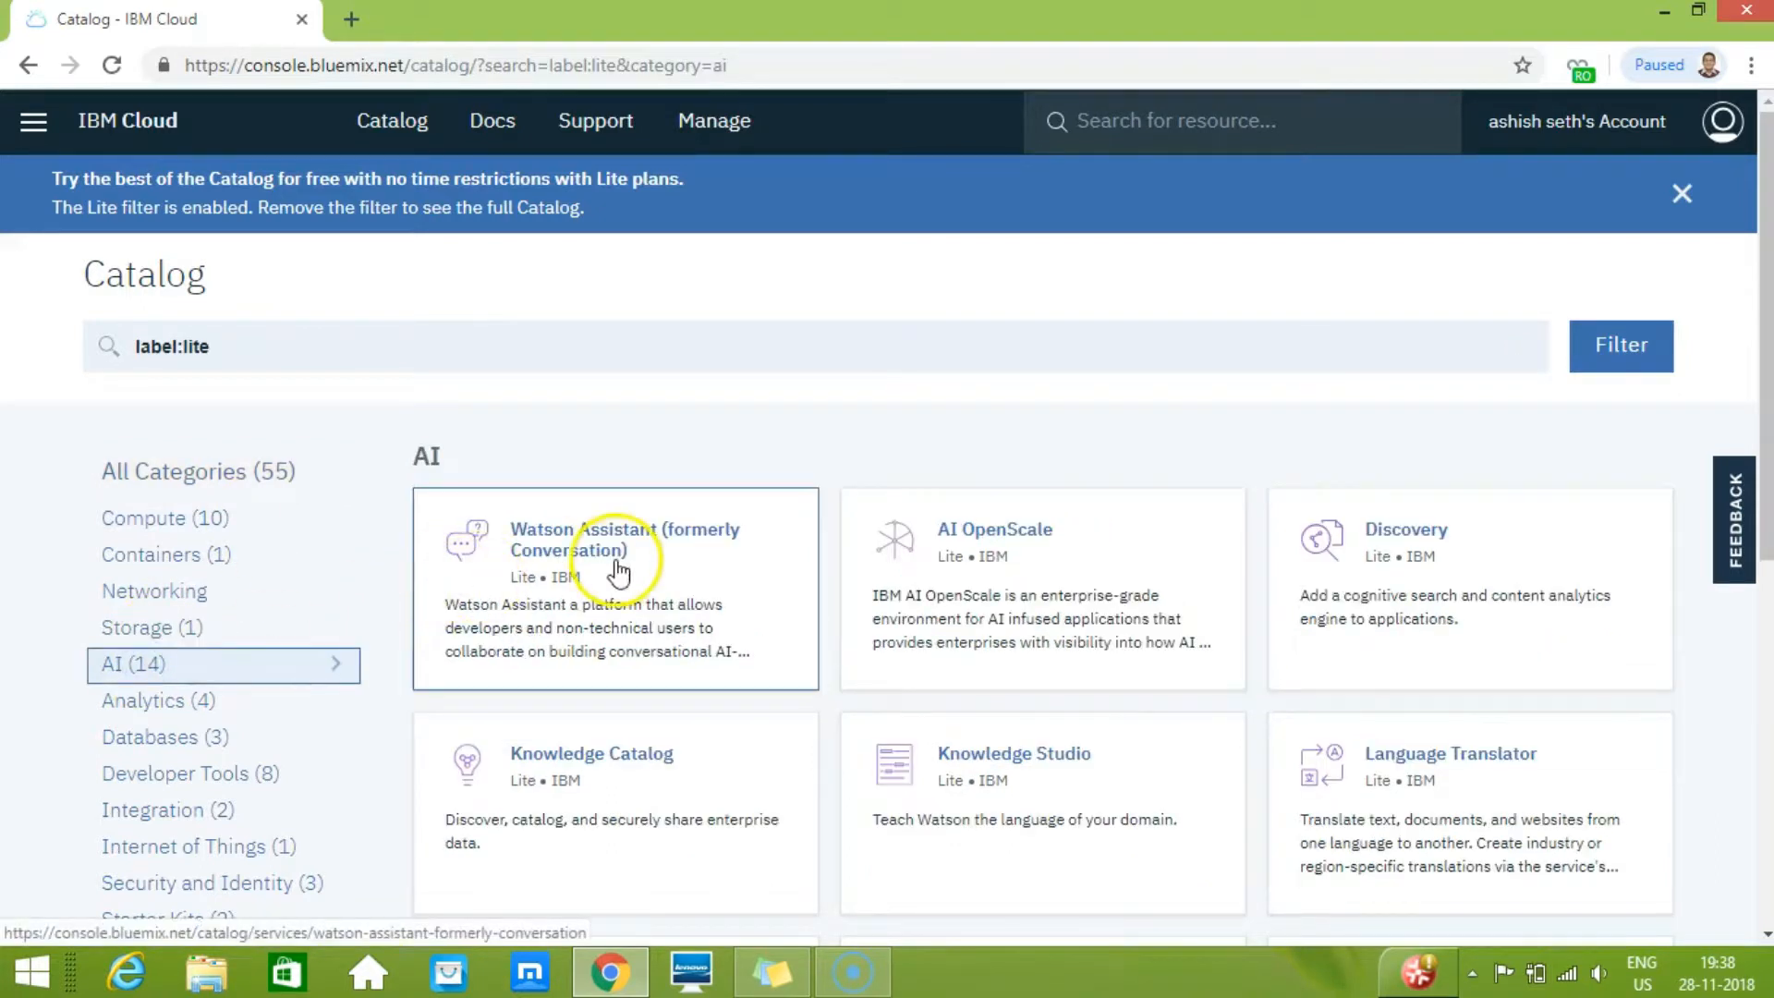
{"action": "left_click", "coordinate": [183, 673]}
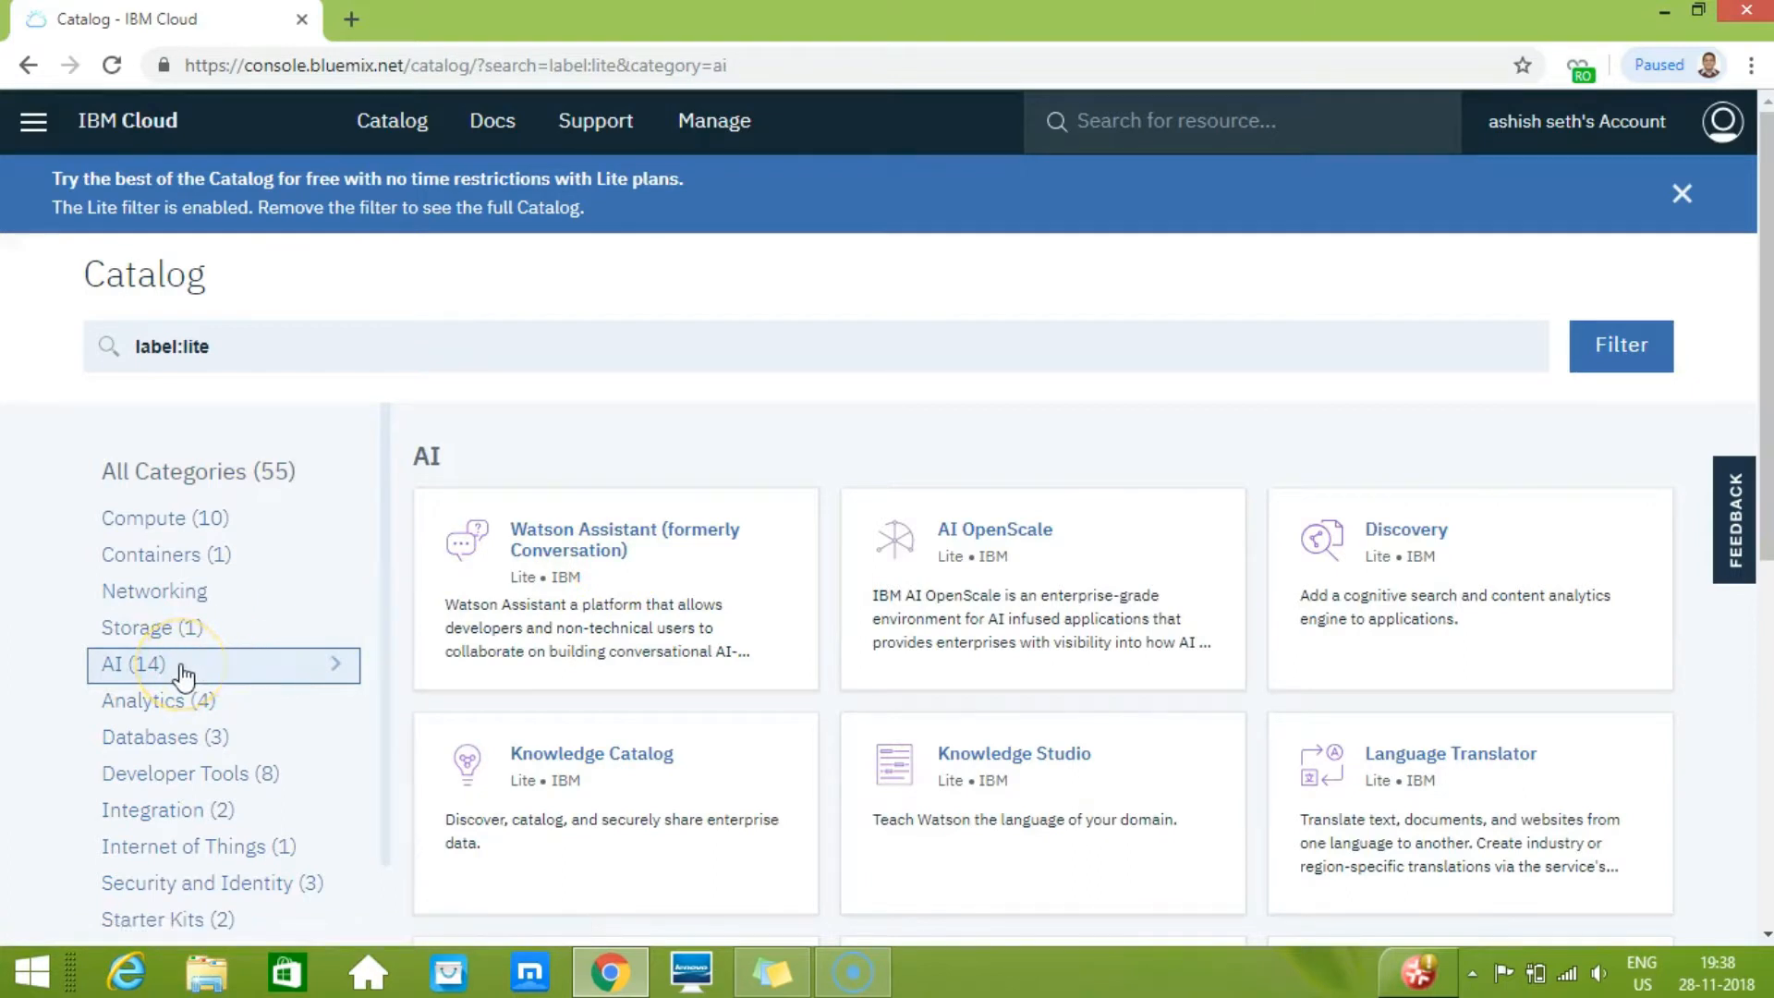
{"action": "left_click", "coordinate": [635, 551]}
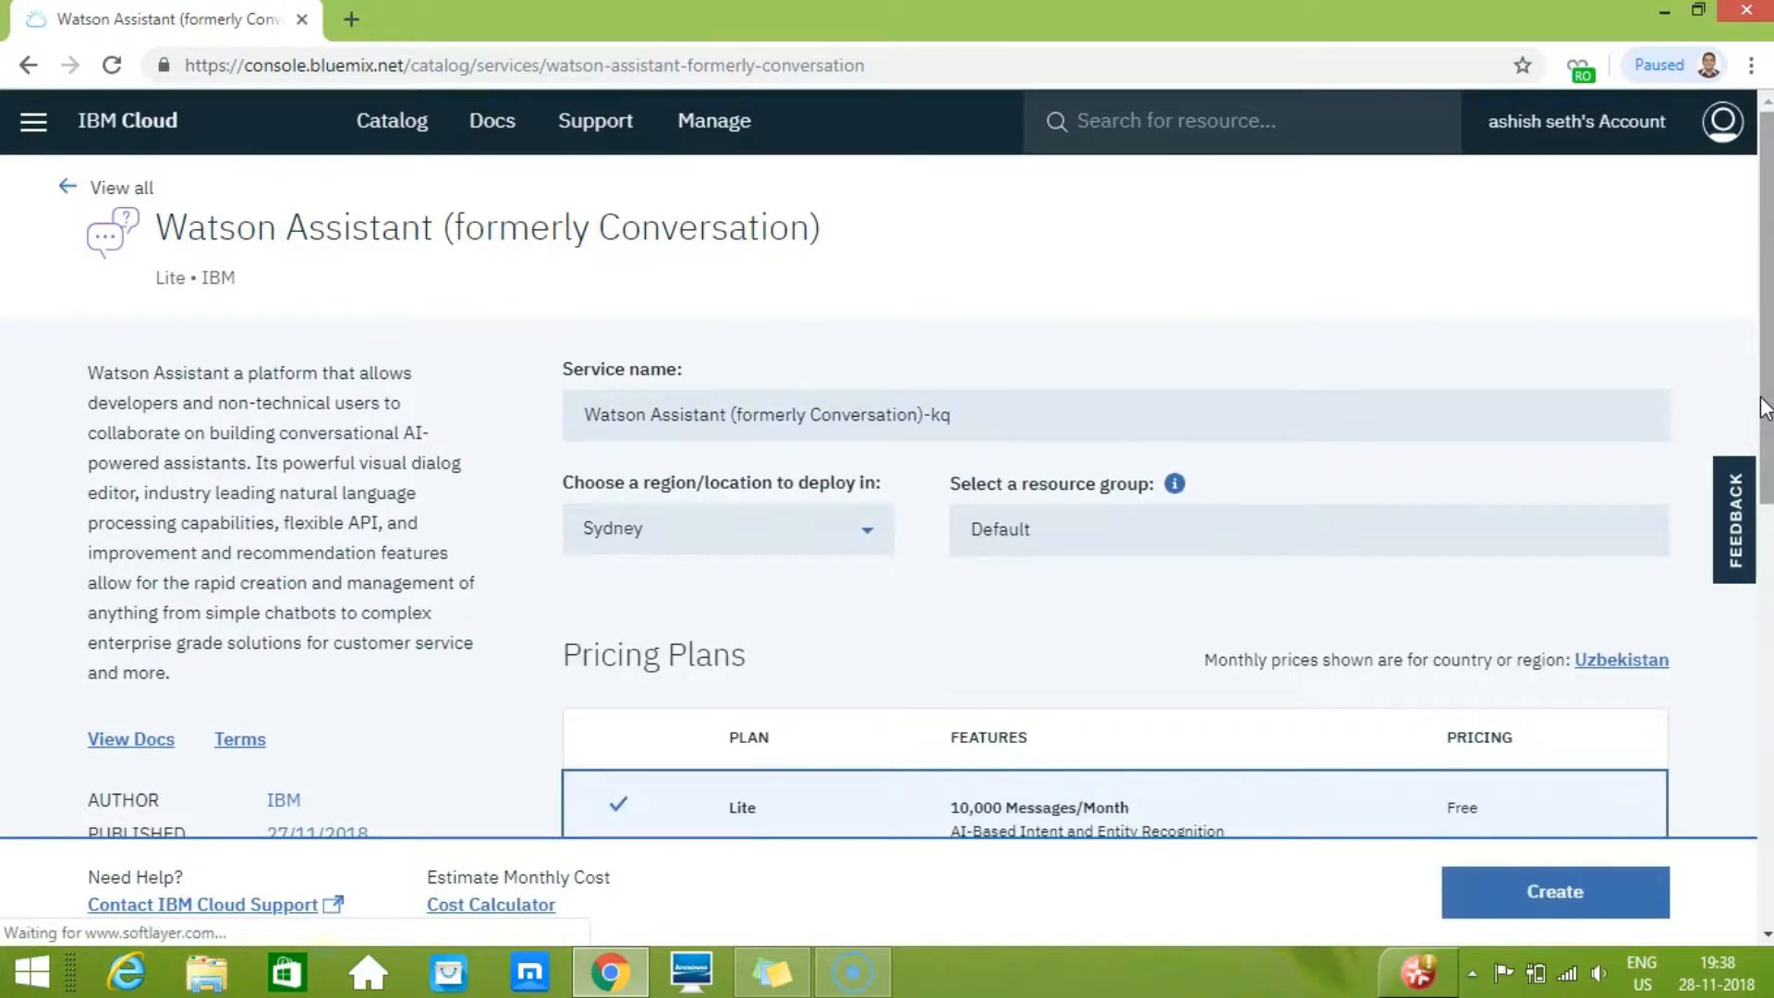
- Review the pricing plans and create the Watson Assistant service on the Lite plan in the Sydney region
{"action": "scroll", "coordinate": [1763, 399], "scroll_direction": "down", "scroll_amount": 1}
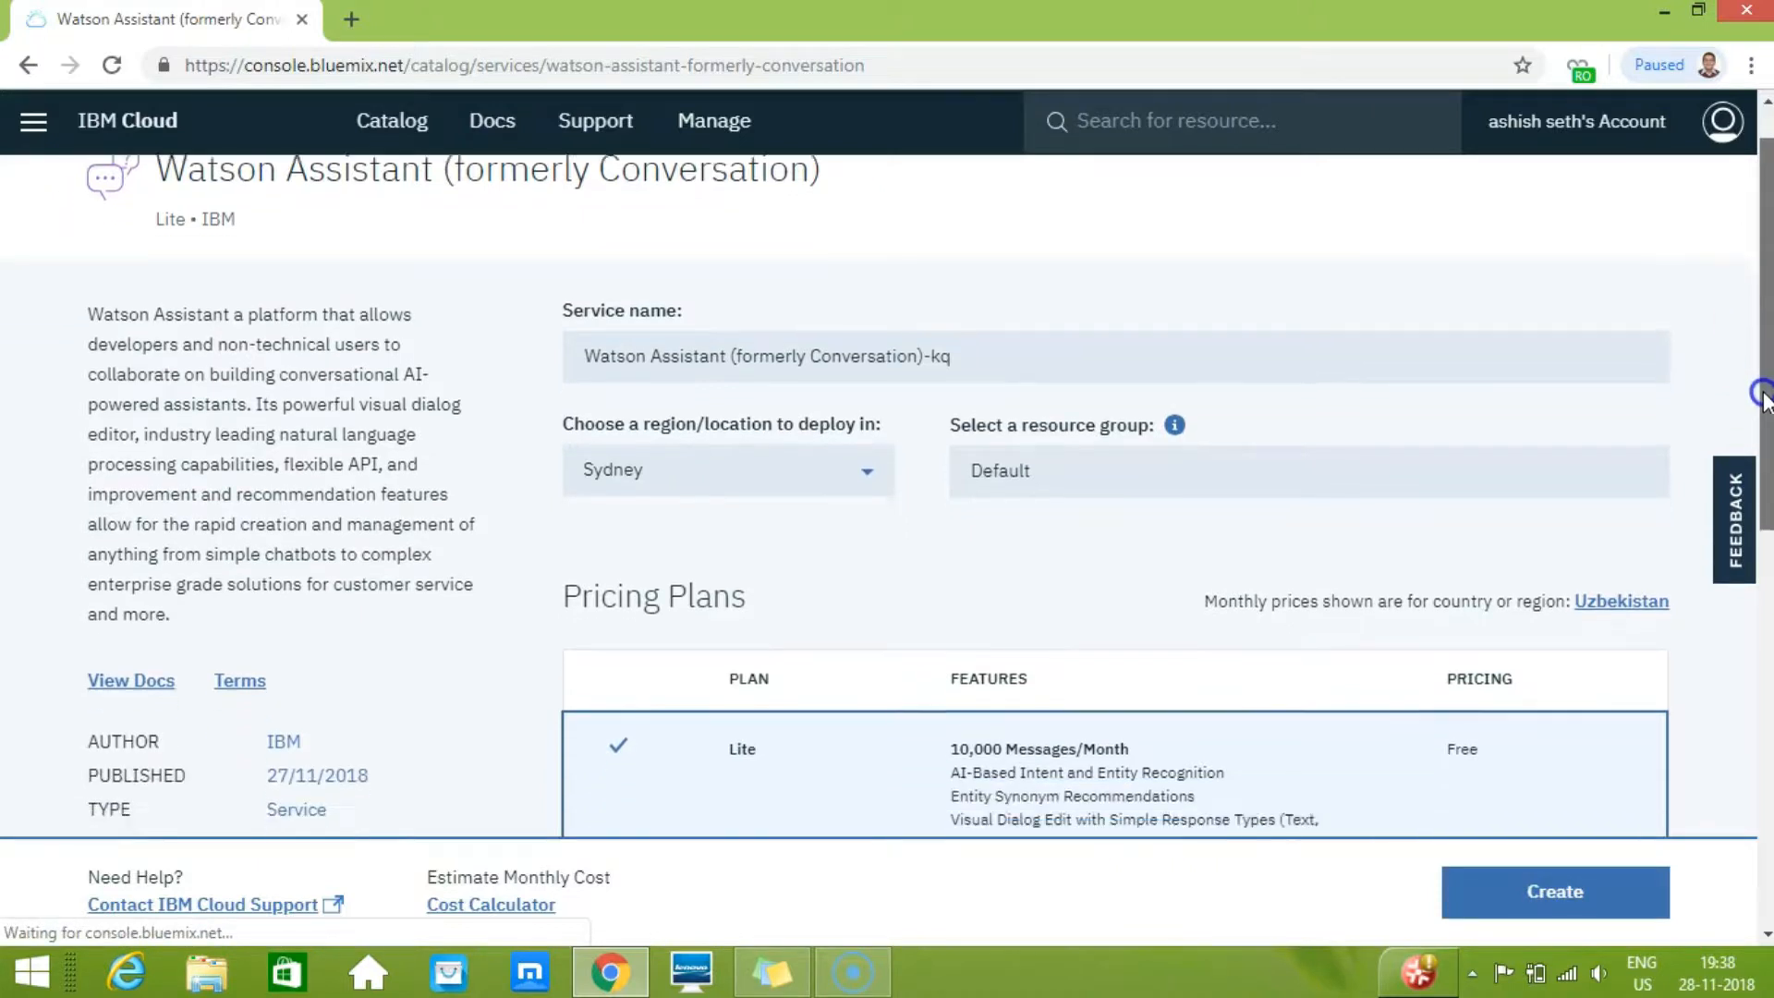
{"action": "left_click_drag", "start_coordinate": [1763, 399], "coordinate": [1760, 550]}
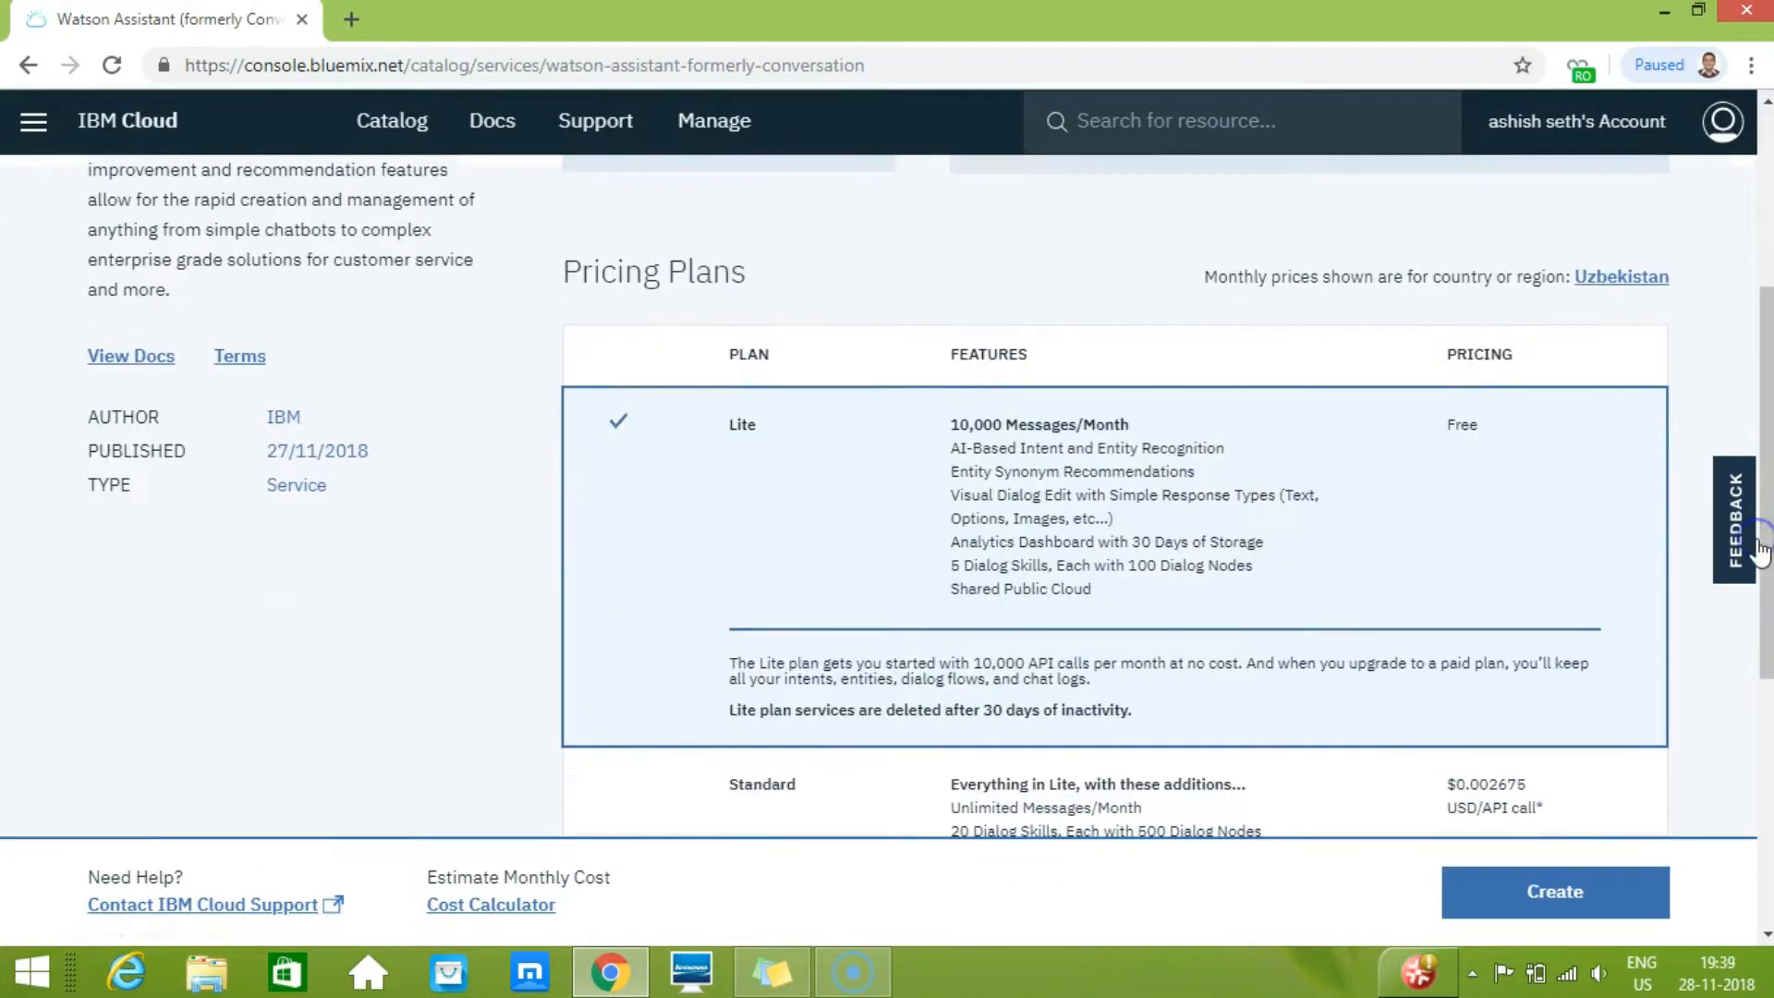
{"action": "left_click", "coordinate": [1756, 542]}
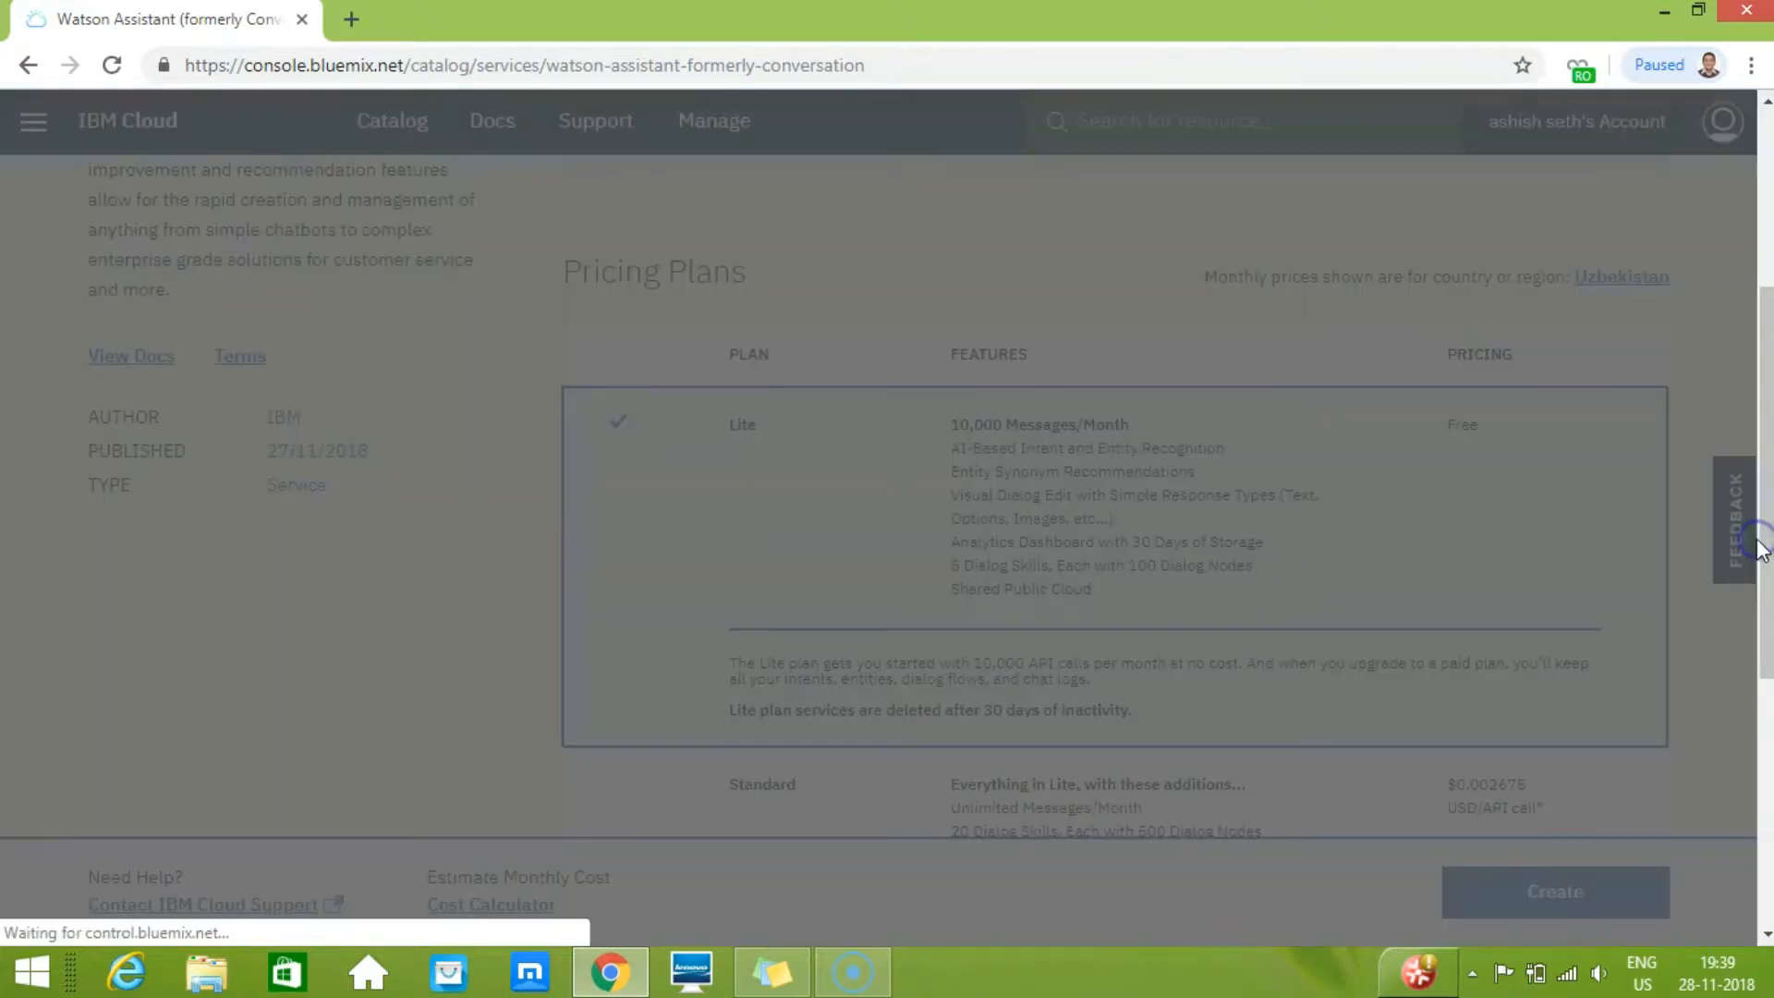
{"action": "left_click_drag", "start_coordinate": [1761, 544], "coordinate": [1737, 657]}
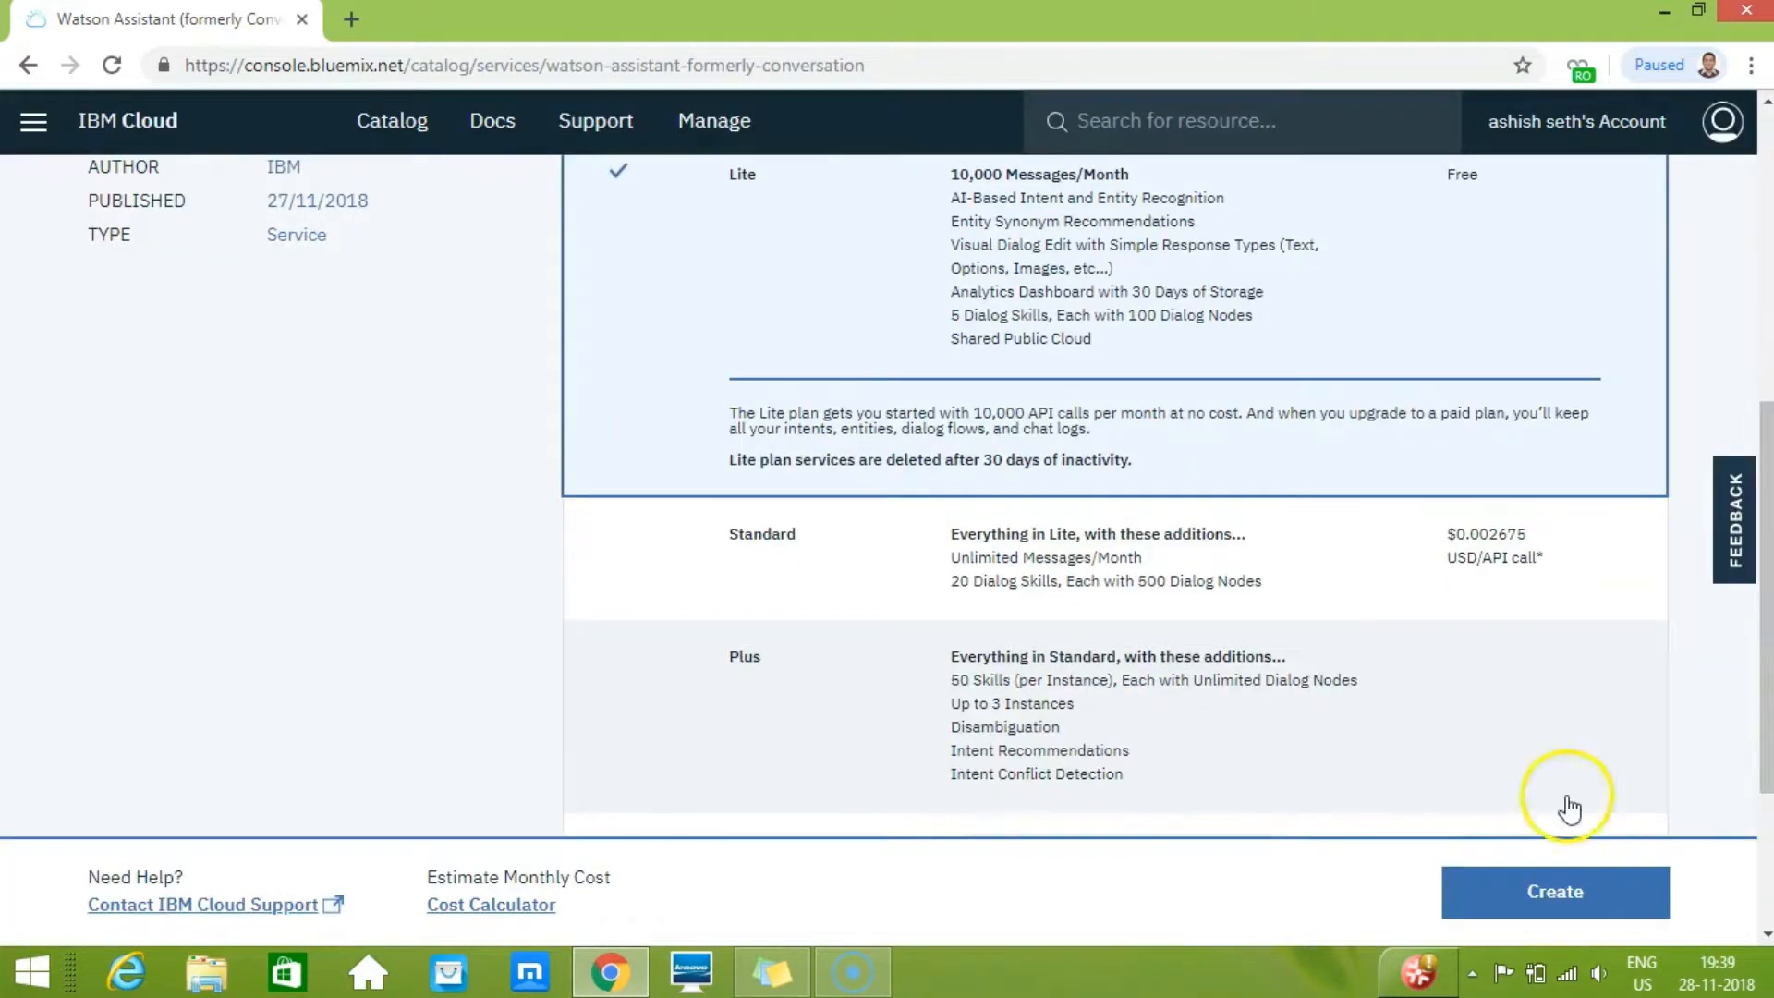
{"action": "left_click", "coordinate": [1483, 892]}
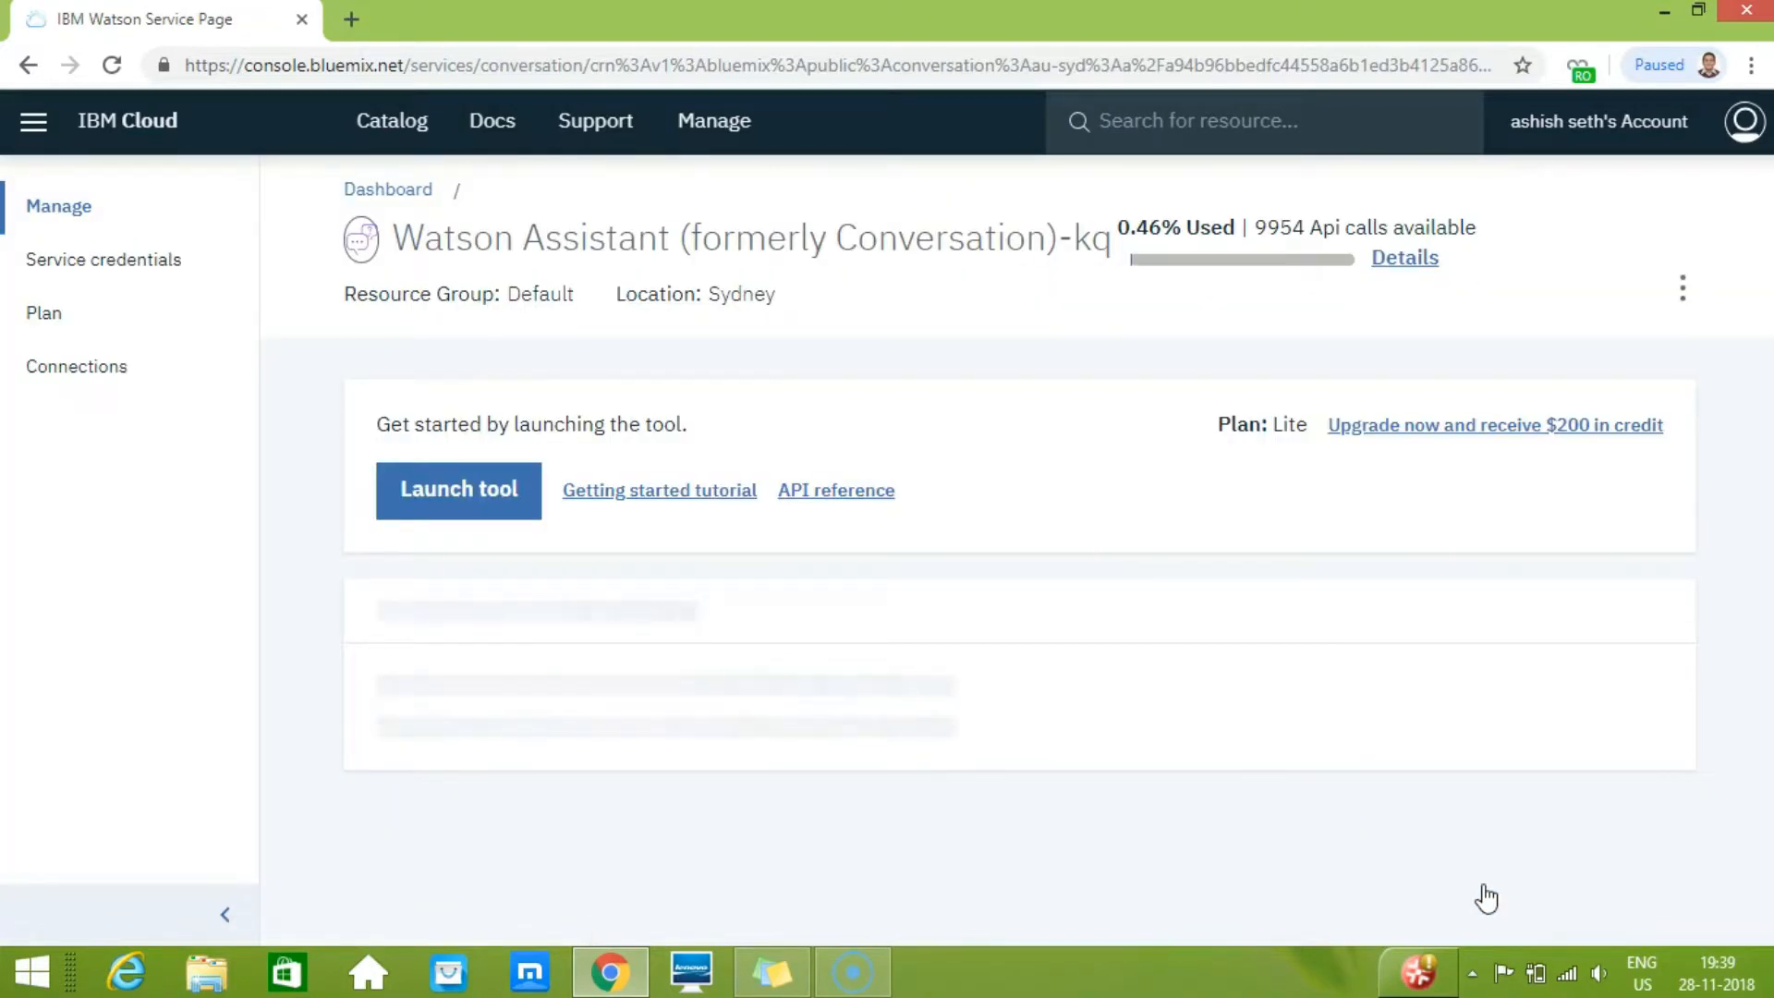
- Launch the Watson Assistant tool from the service page and go to its Skills page
{"action": "left_click", "coordinate": [446, 490]}
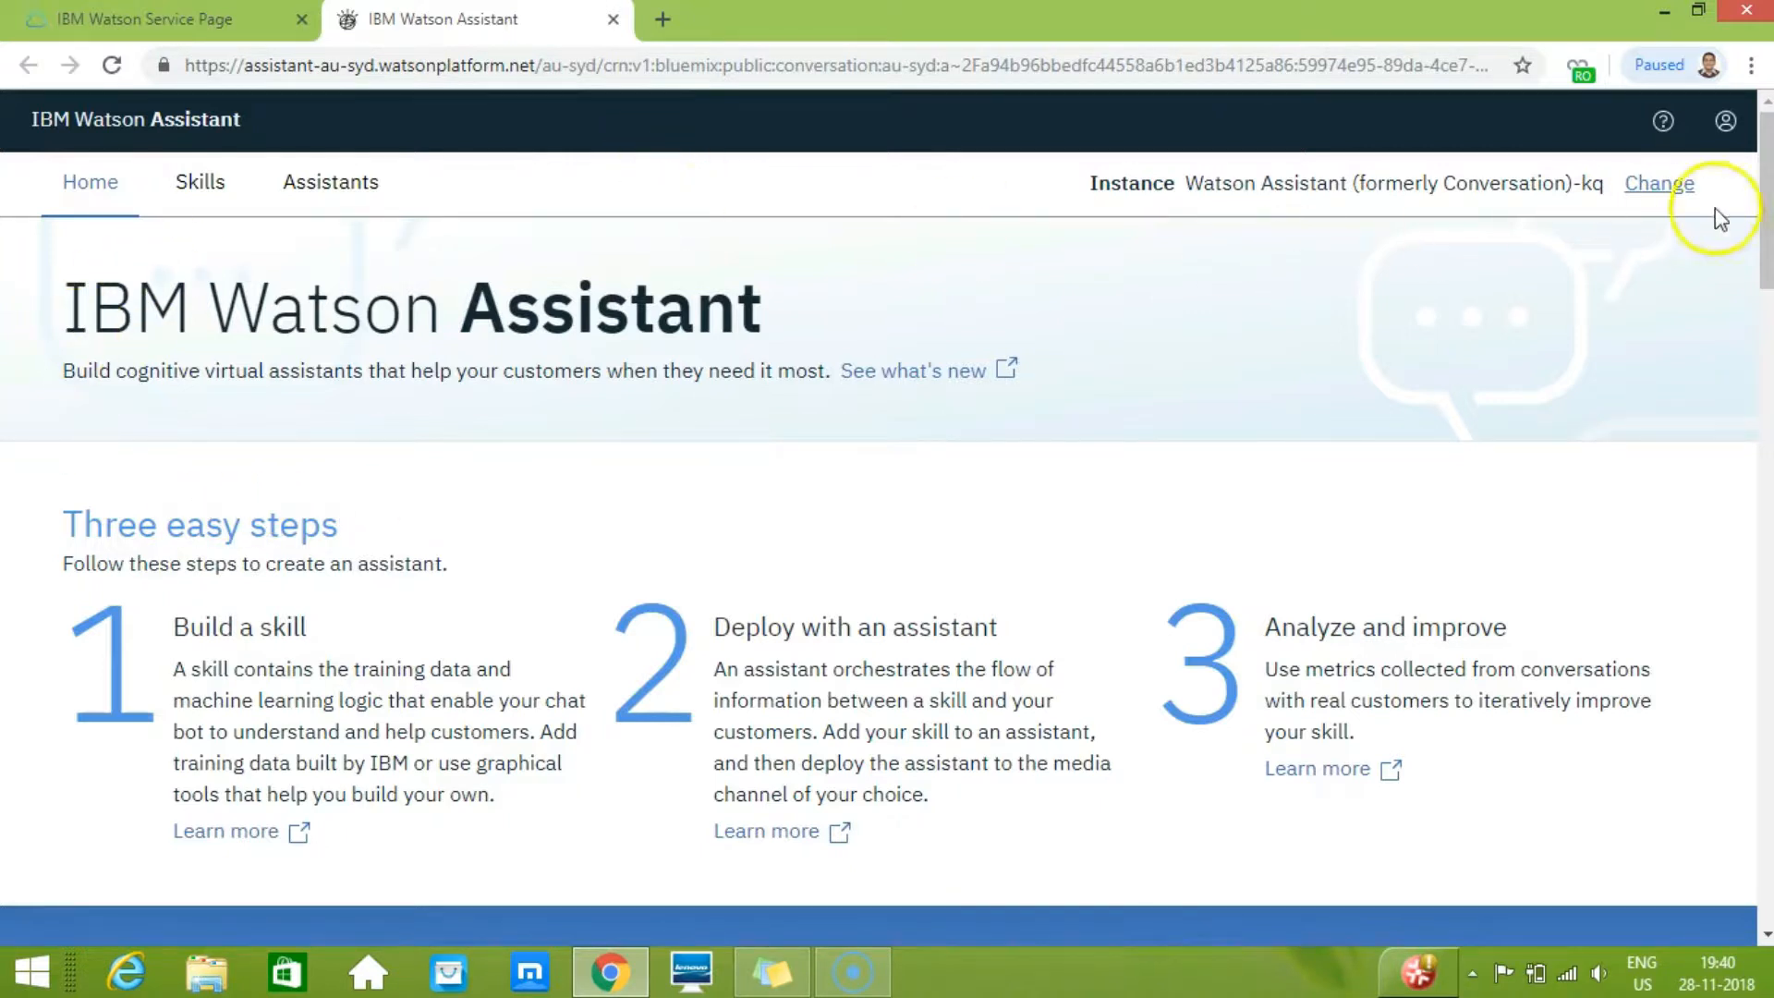
{"action": "left_click_drag", "start_coordinate": [1765, 212], "coordinate": [1755, 351]}
{"action": "left_click", "coordinate": [870, 418]}
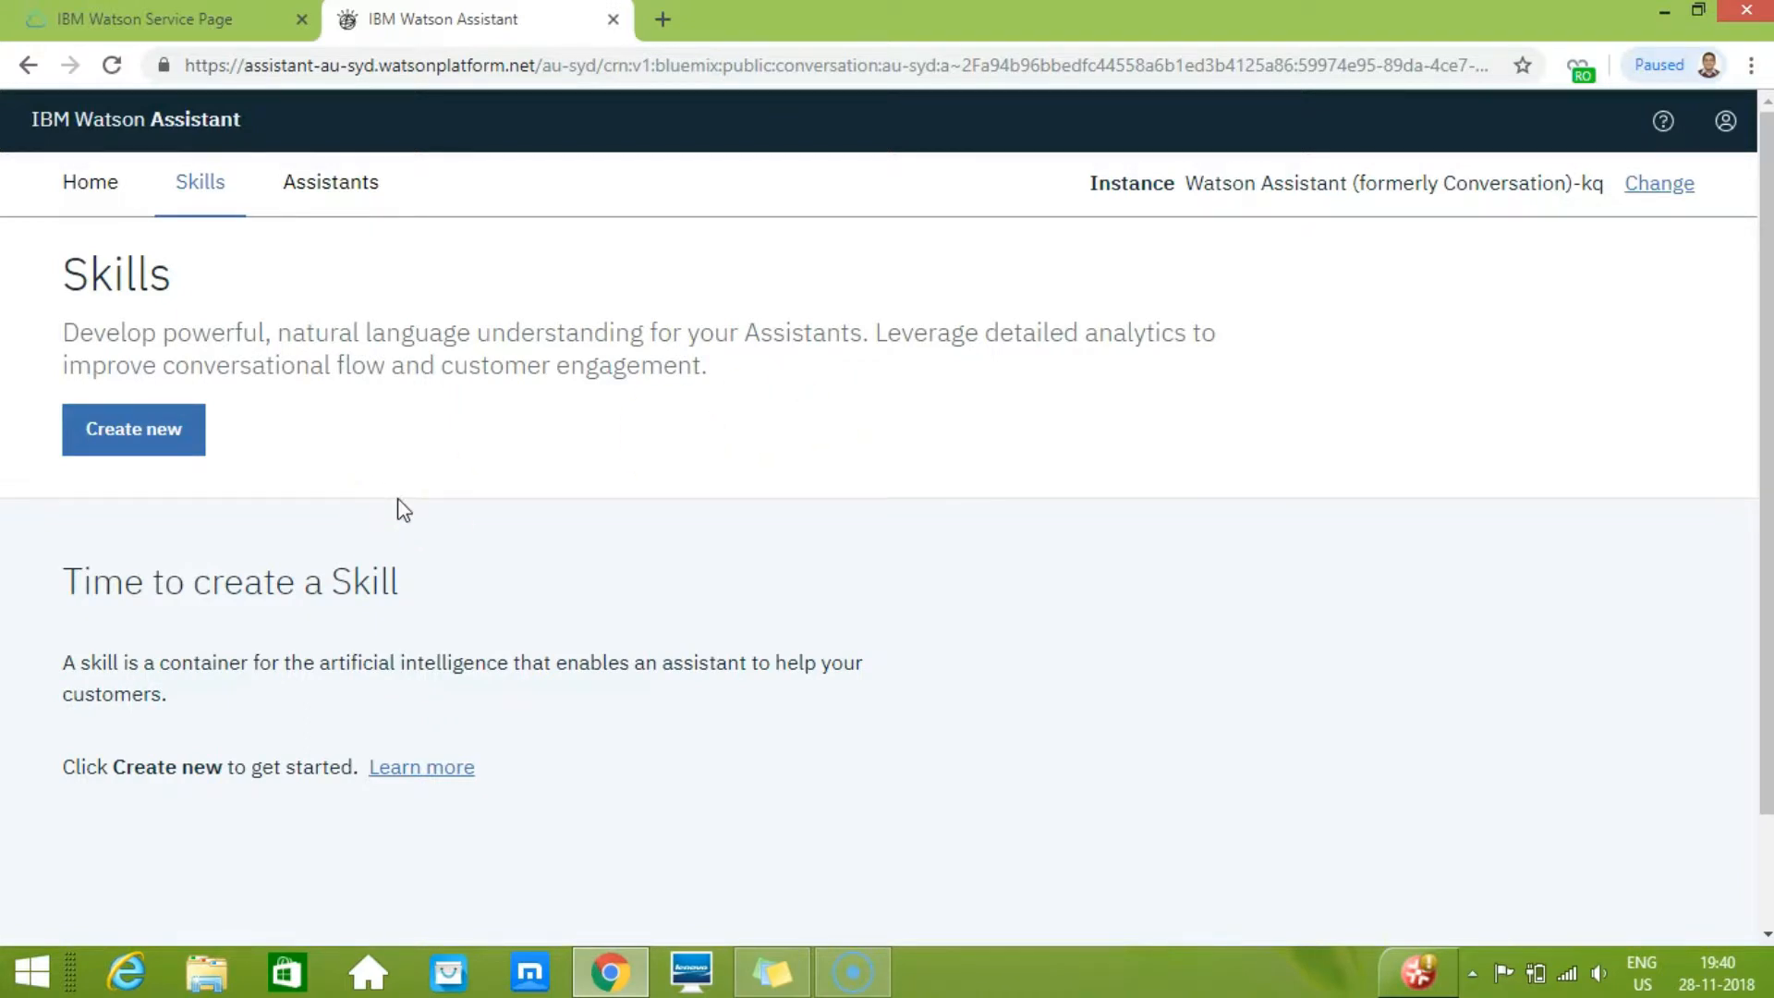
- Create a new dialog skill named SmartBot in English (US), leaving the description empty
{"action": "left_click", "coordinate": [152, 440]}
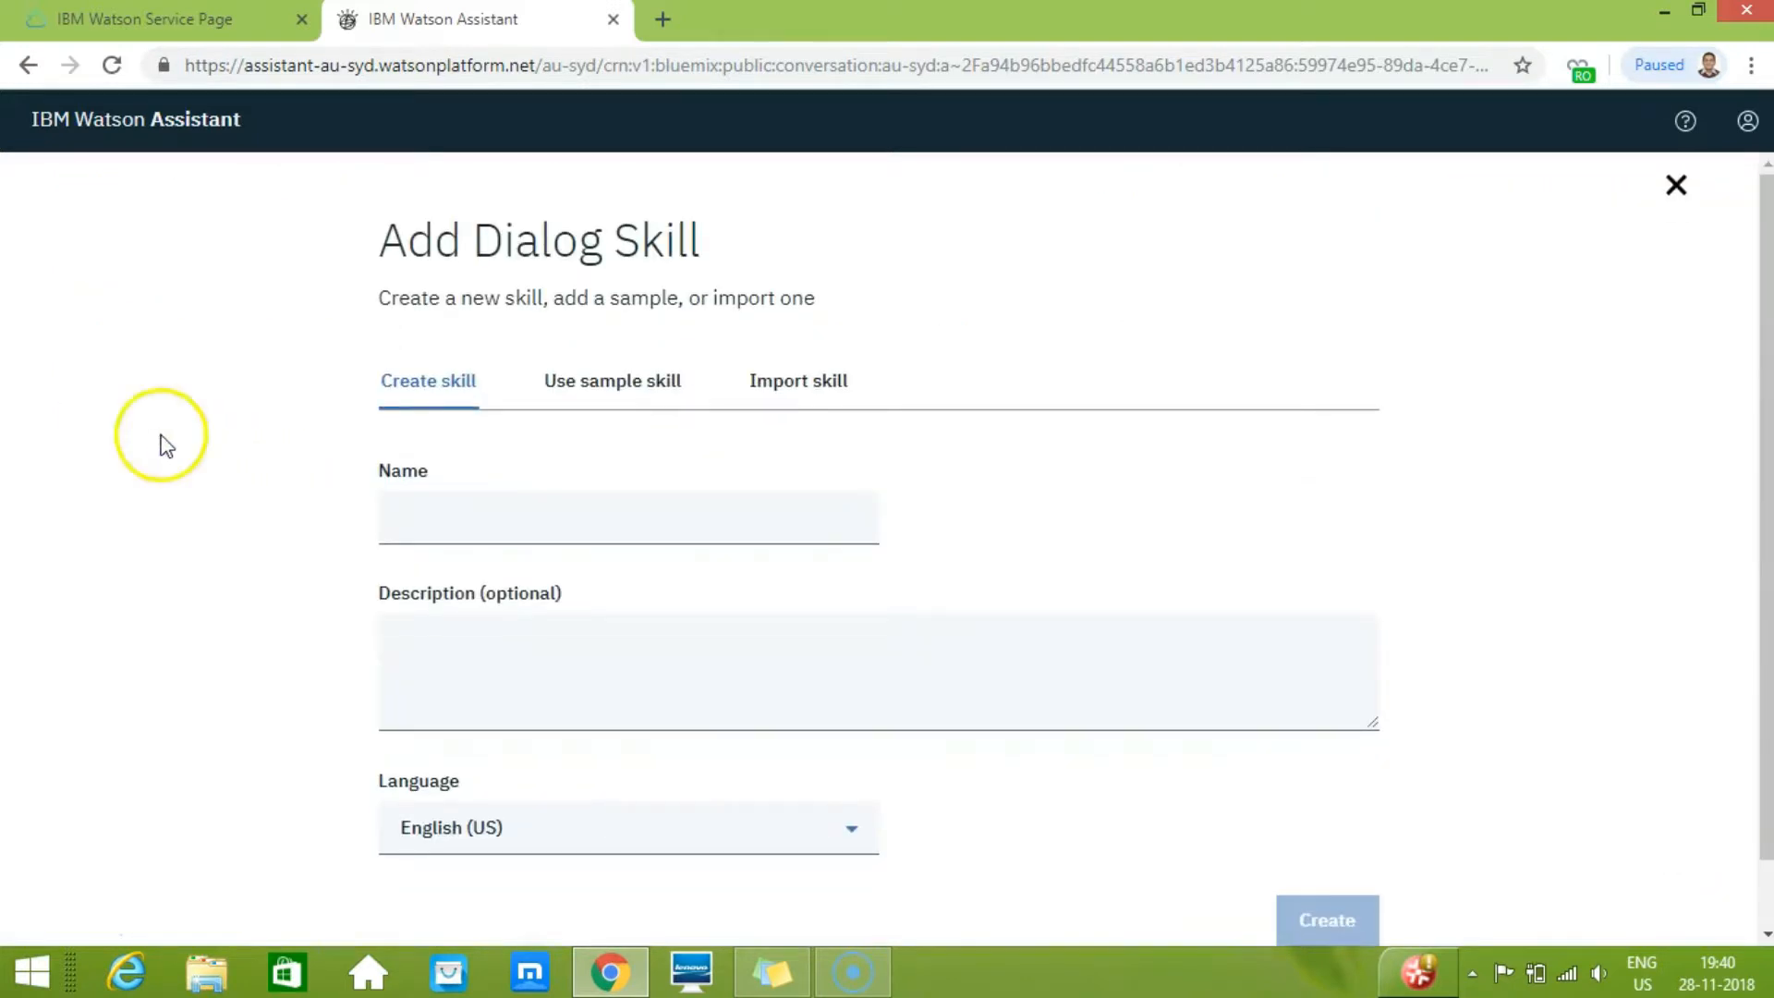
{"action": "left_click", "coordinate": [414, 517]}
{"action": "type", "text": "Sma"}
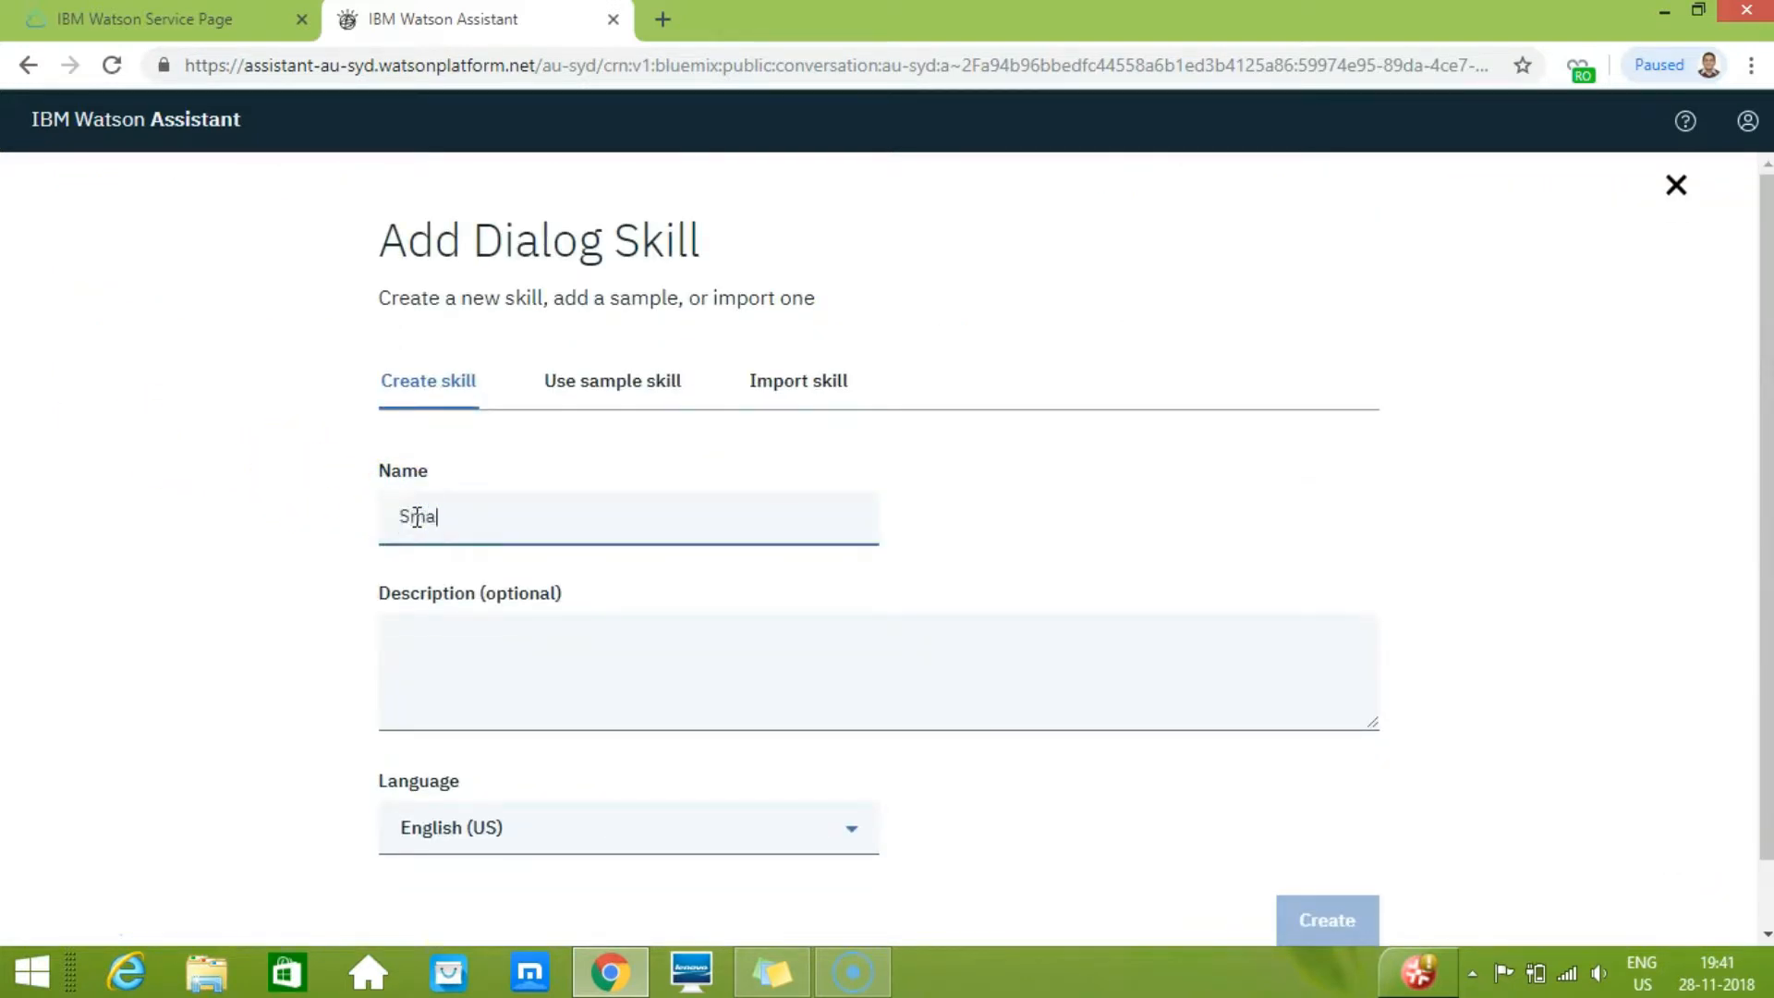
{"action": "type", "text": "rtBot"}
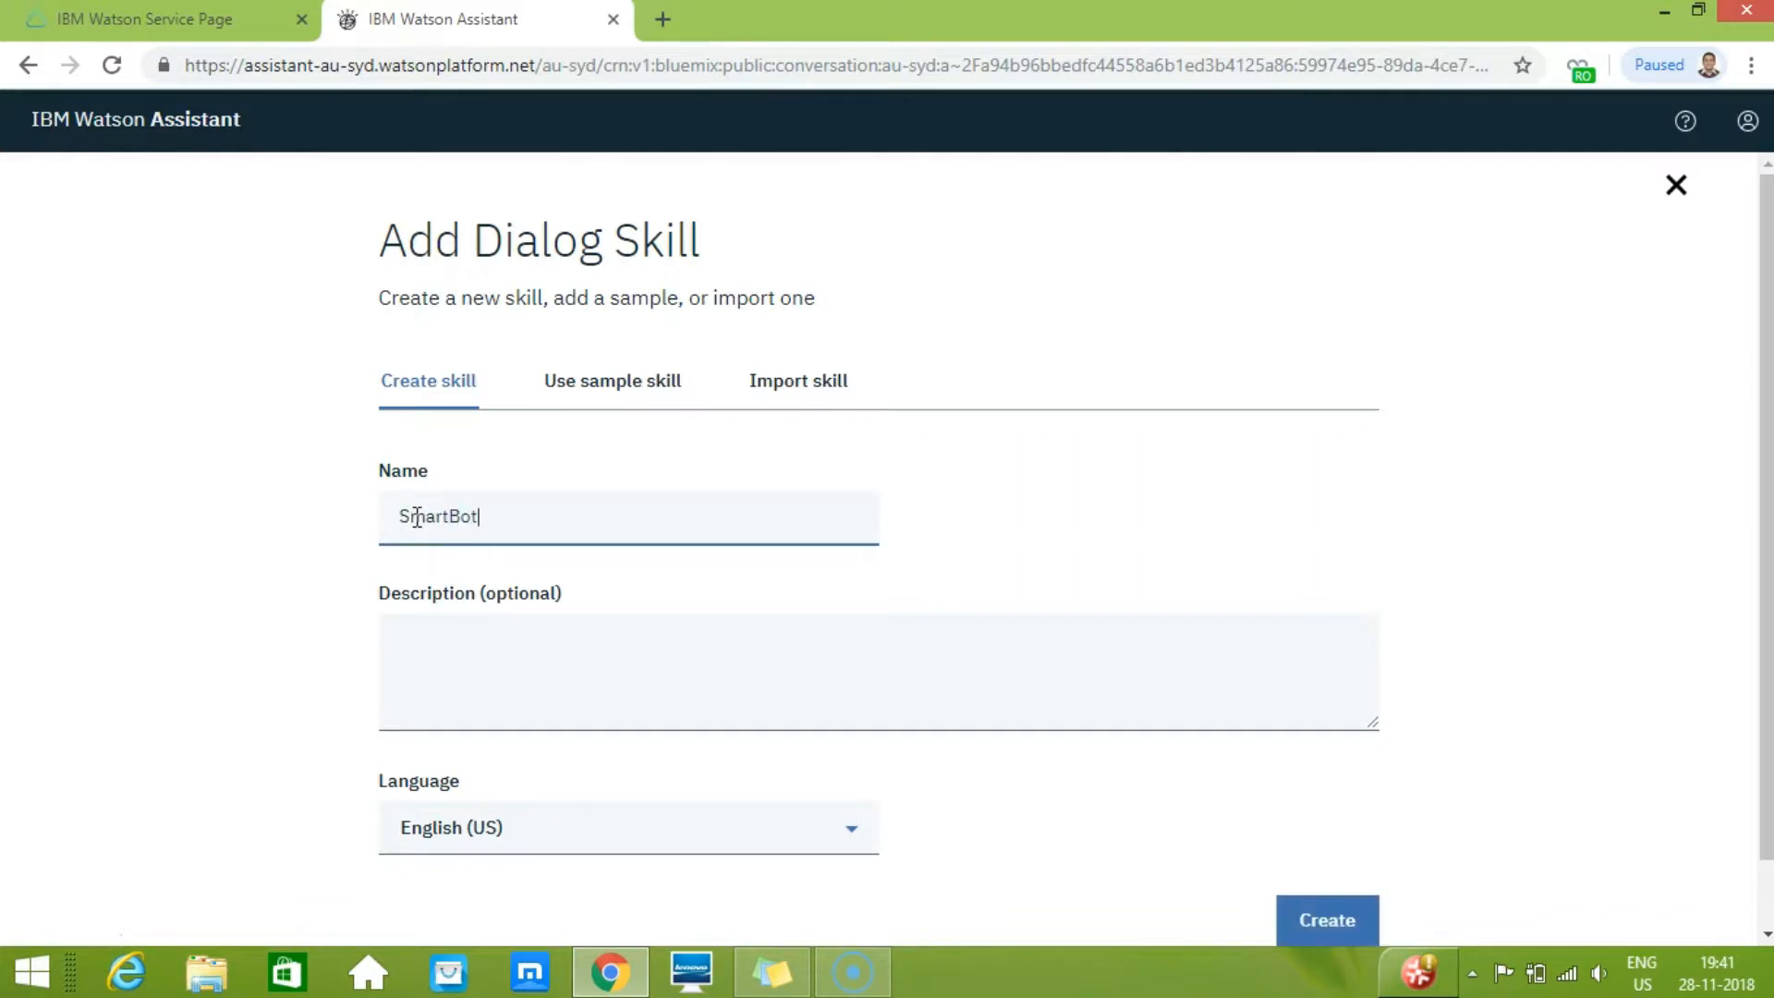
{"action": "left_click", "coordinate": [465, 666]}
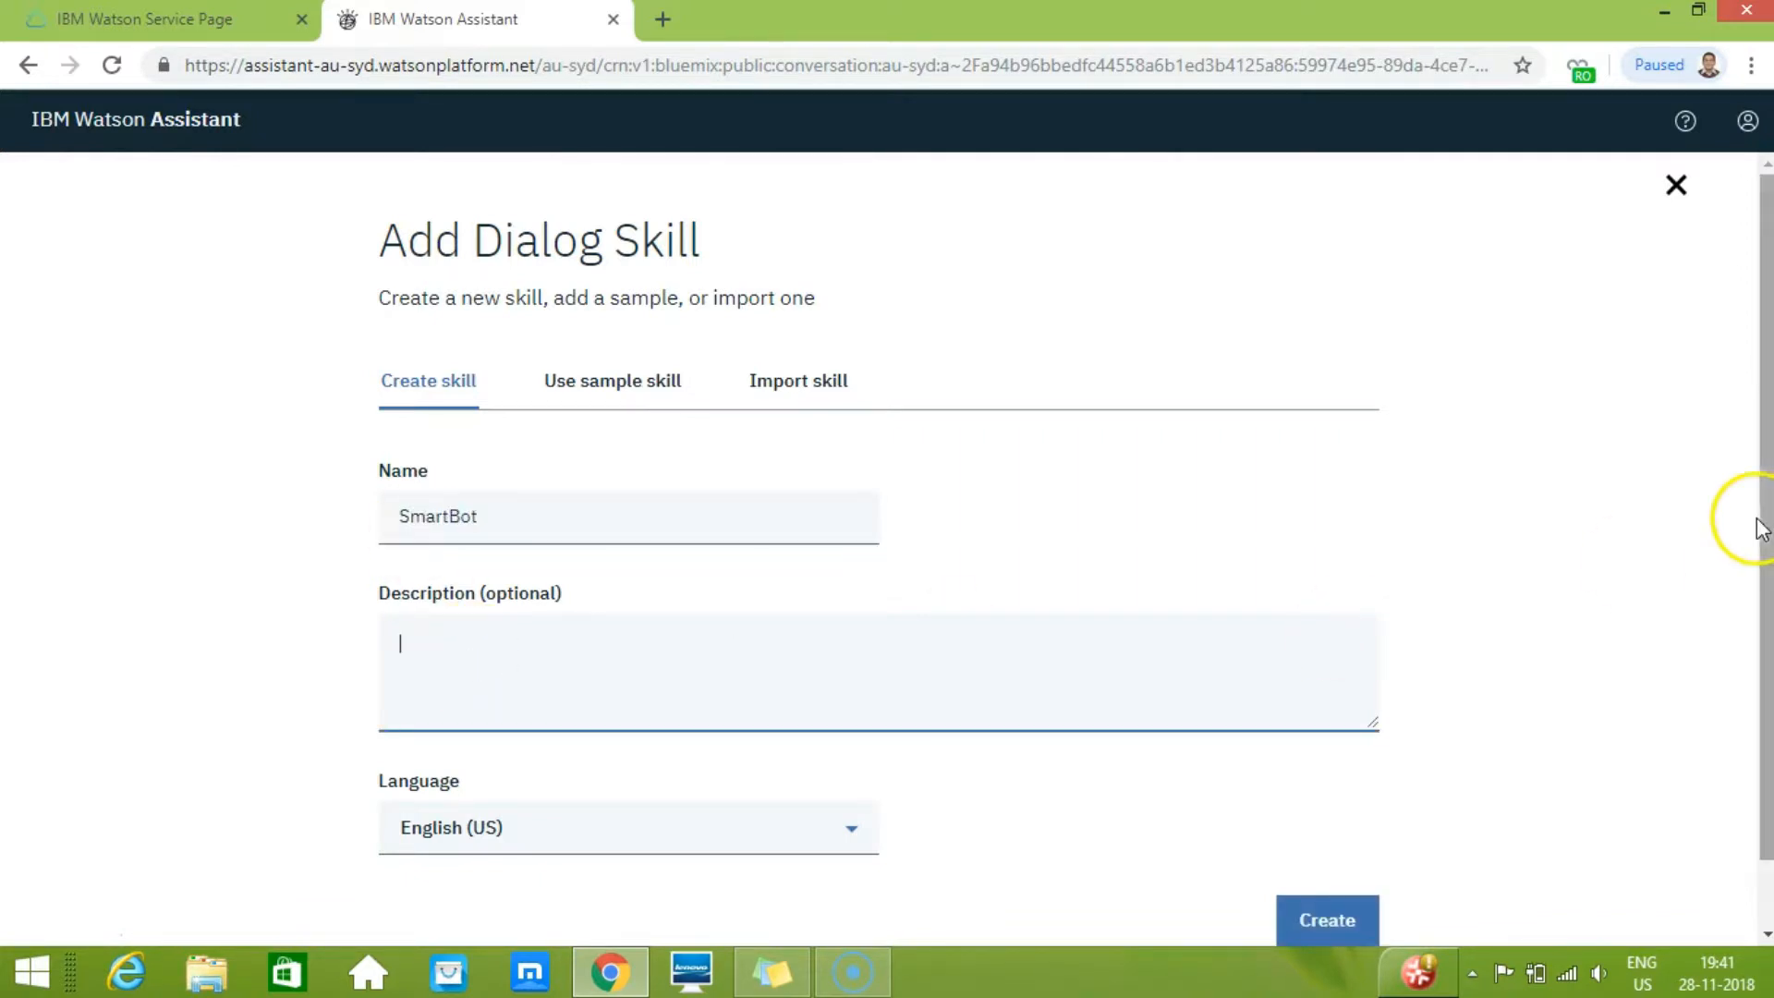
{"action": "left_click_drag", "start_coordinate": [1762, 519], "coordinate": [1760, 620]}
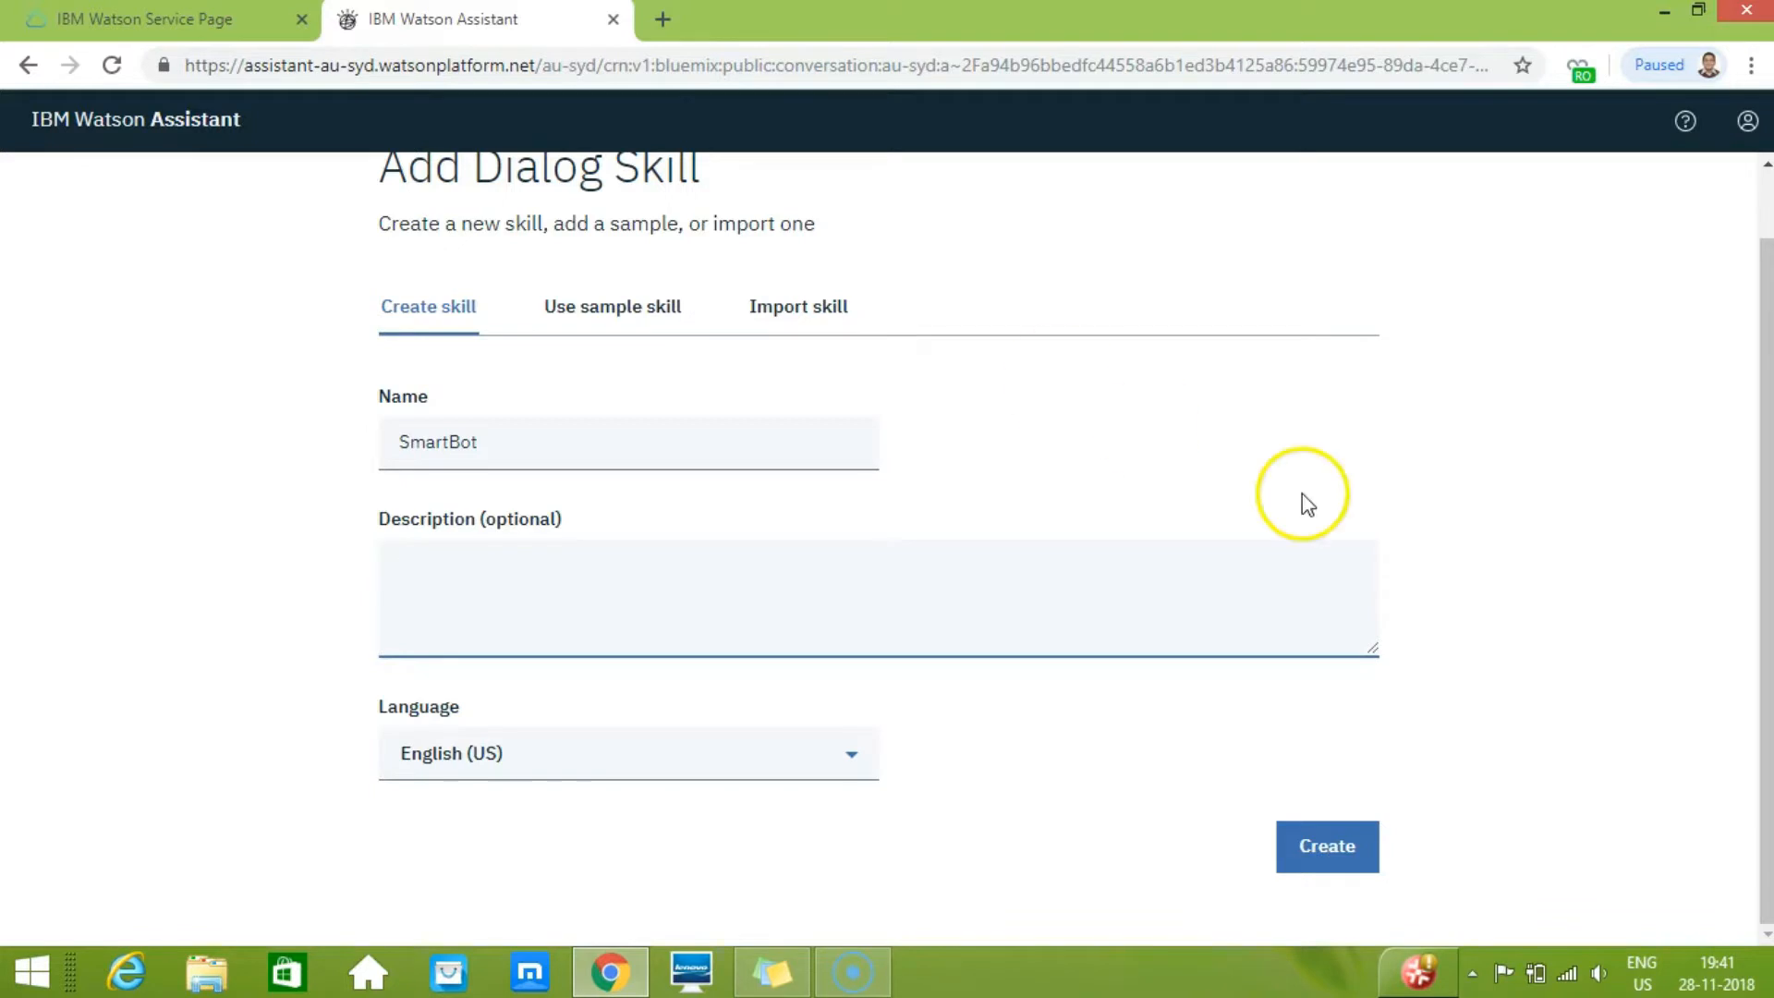
{"action": "left_click", "coordinate": [1318, 852]}
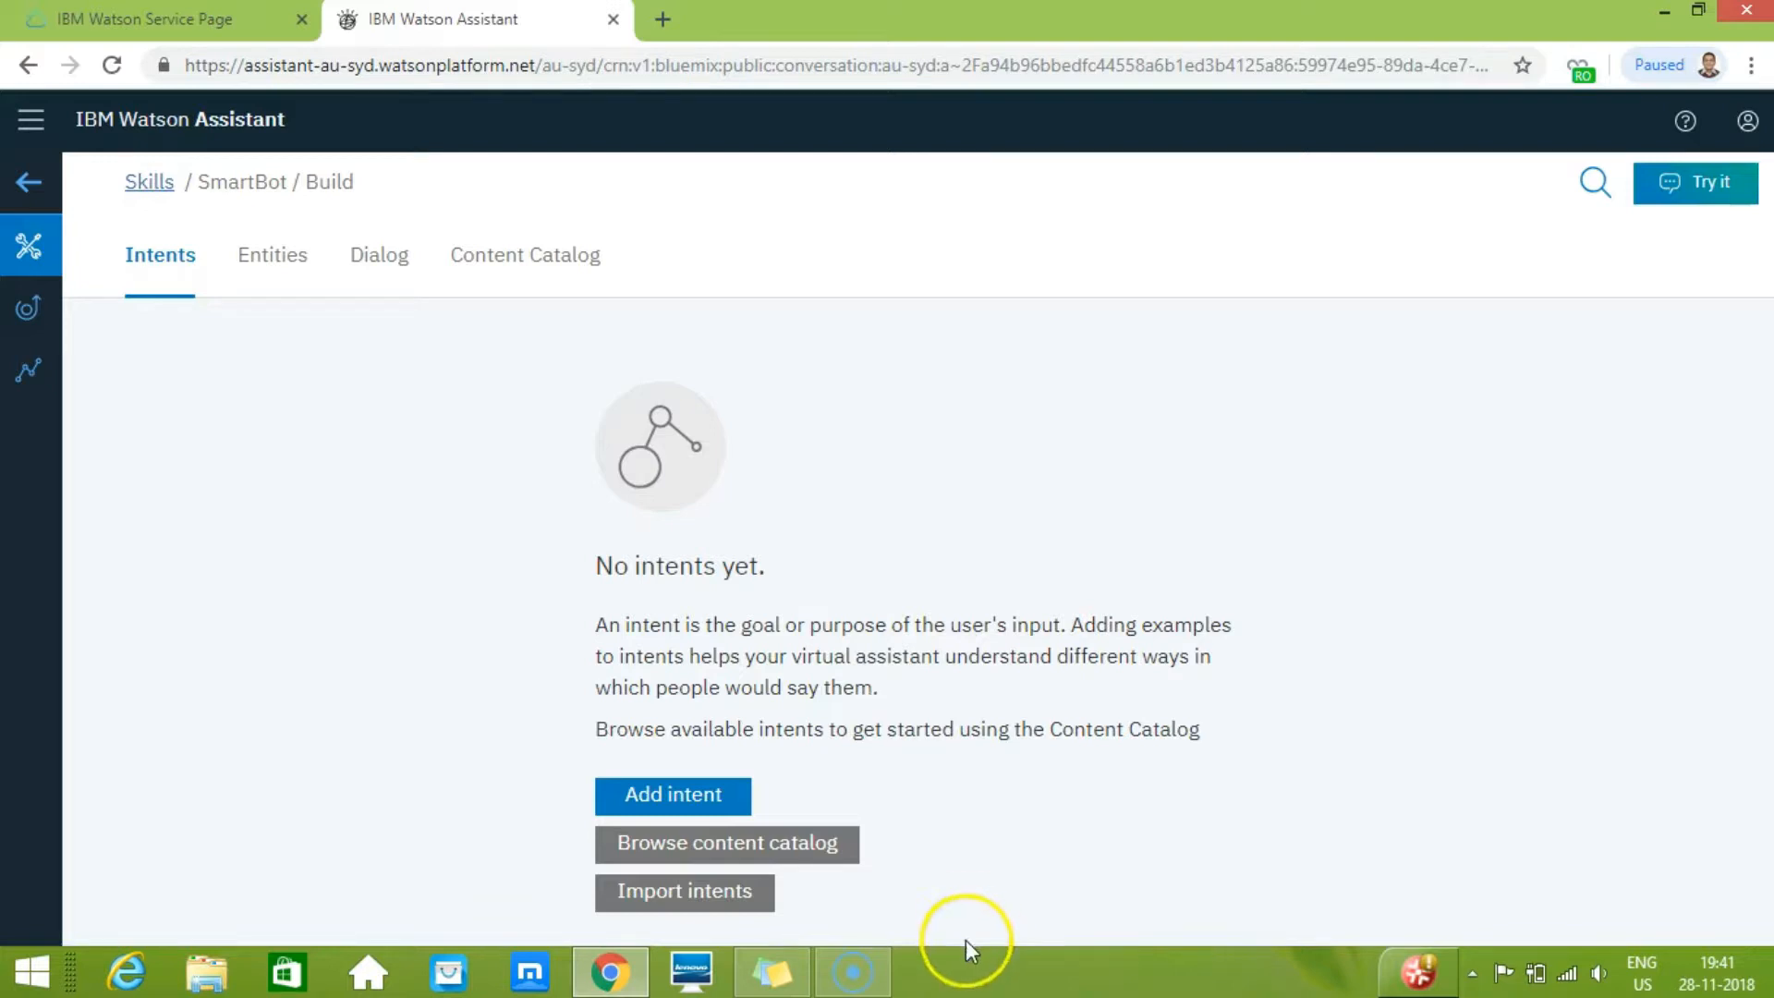
- Add the General category from the content catalog to the SmartBot skill and return to its intents list
{"action": "left_click", "coordinate": [740, 845]}
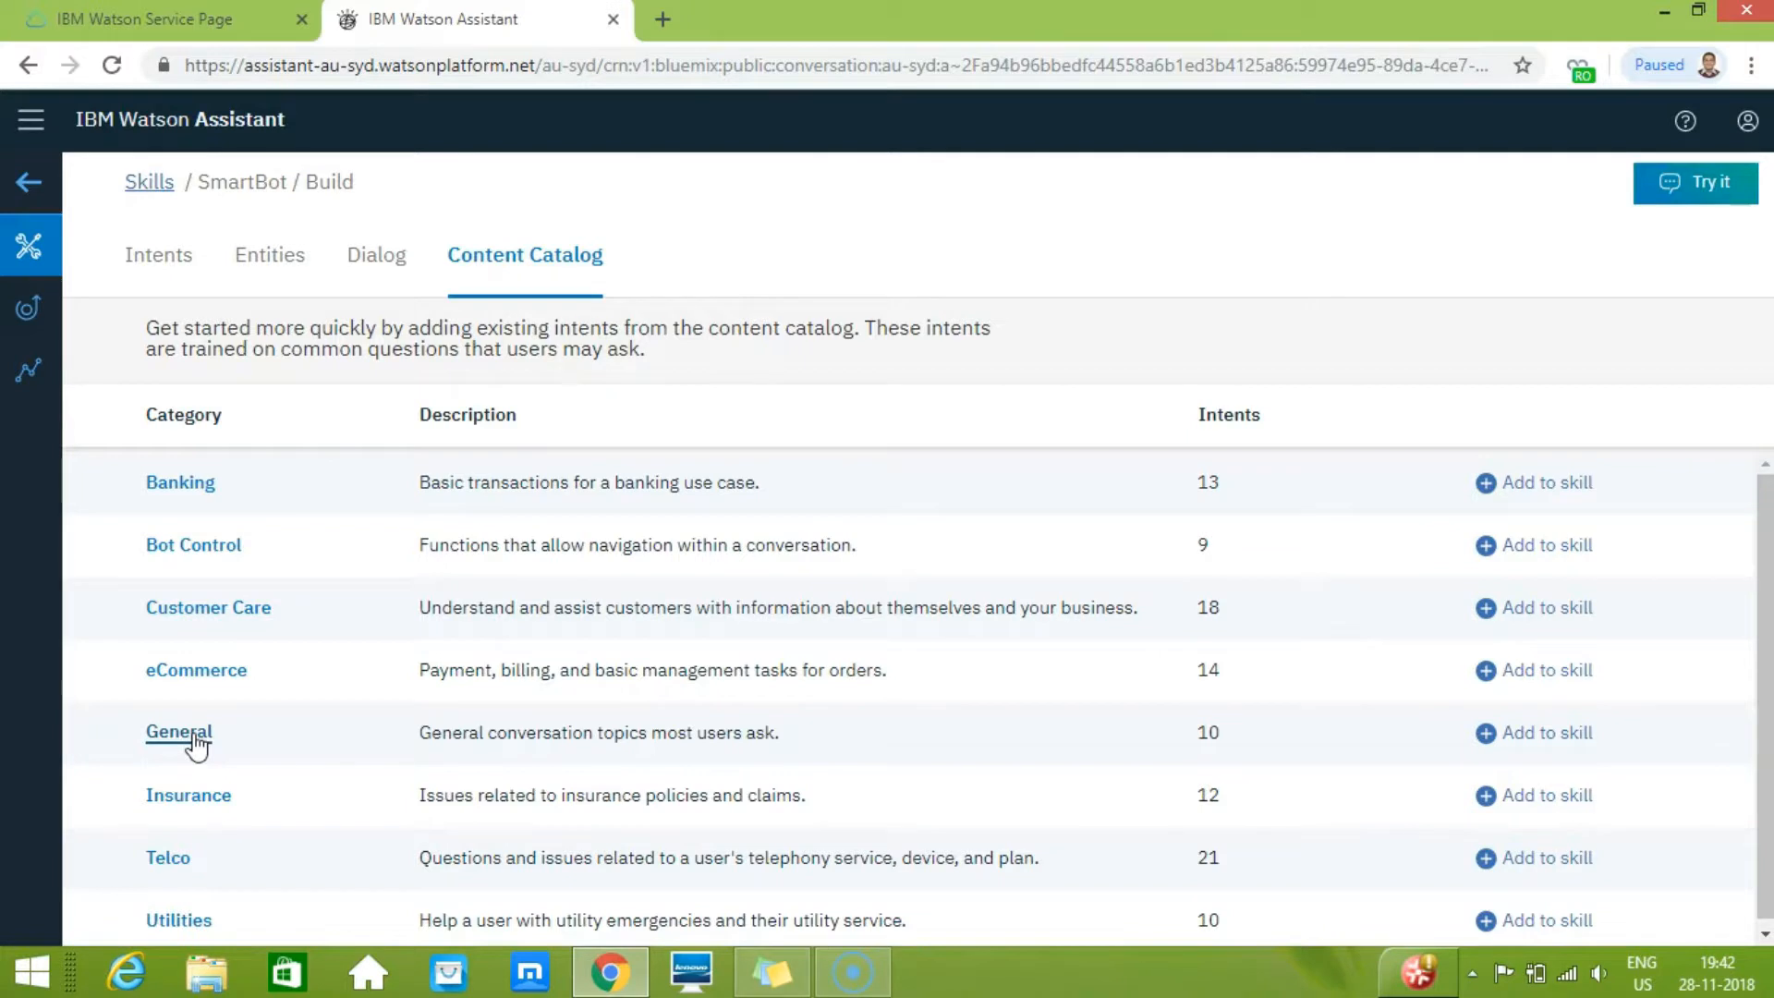
{"action": "left_click", "coordinate": [1486, 735]}
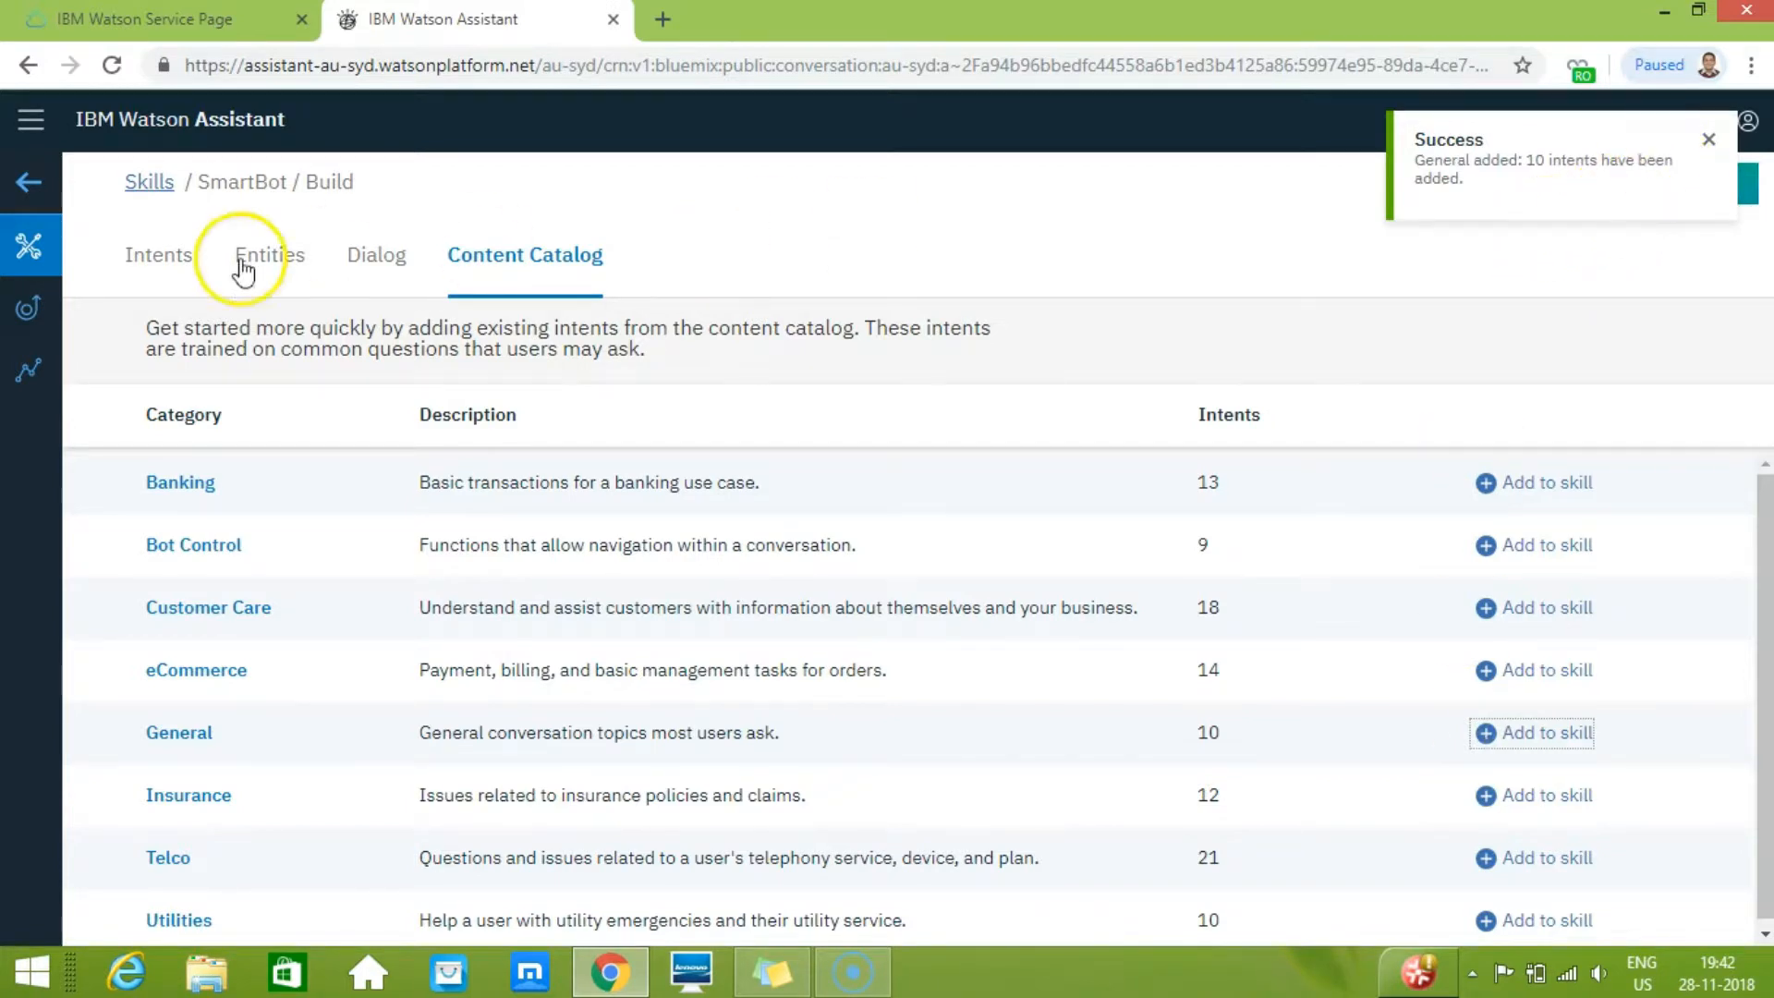
{"action": "left_click", "coordinate": [164, 260]}
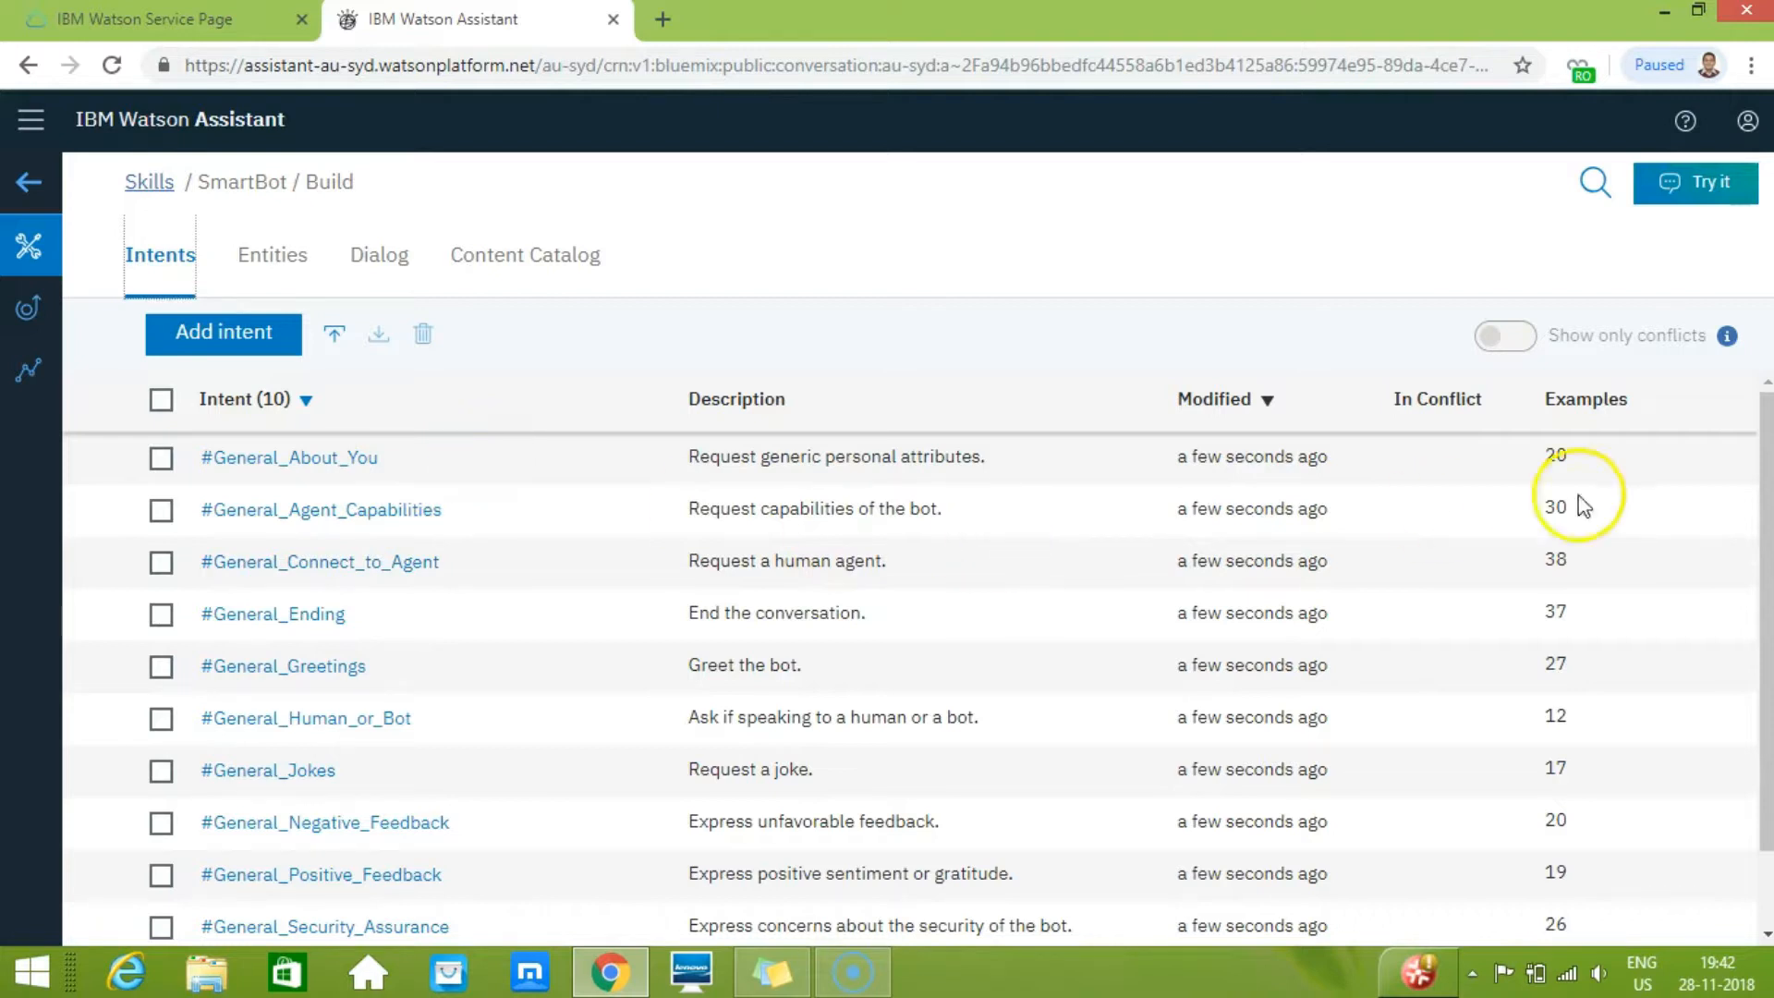
- Delete all the General intents from the skill except #General_Greetings
{"action": "scroll", "coordinate": [1746, 496], "scroll_direction": "down", "scroll_amount": 1}
{"action": "scroll", "coordinate": [1746, 495], "scroll_direction": "up", "scroll_amount": 1}
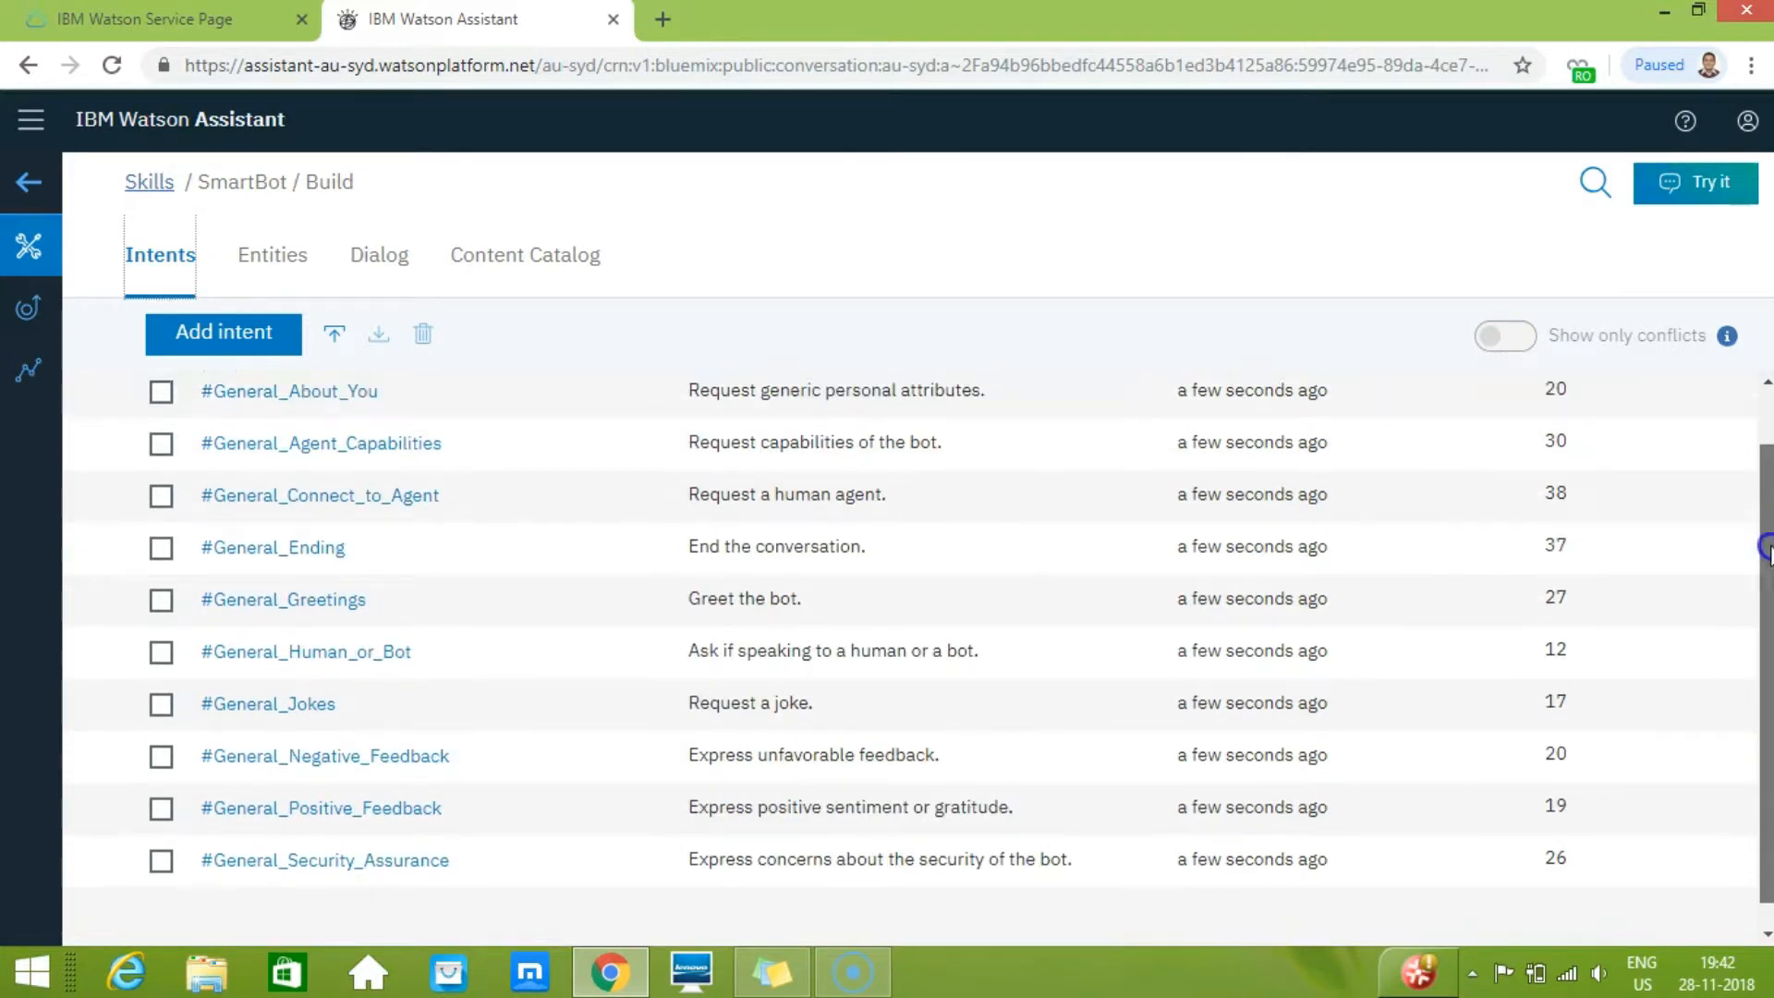
{"action": "left_click", "coordinate": [167, 405]}
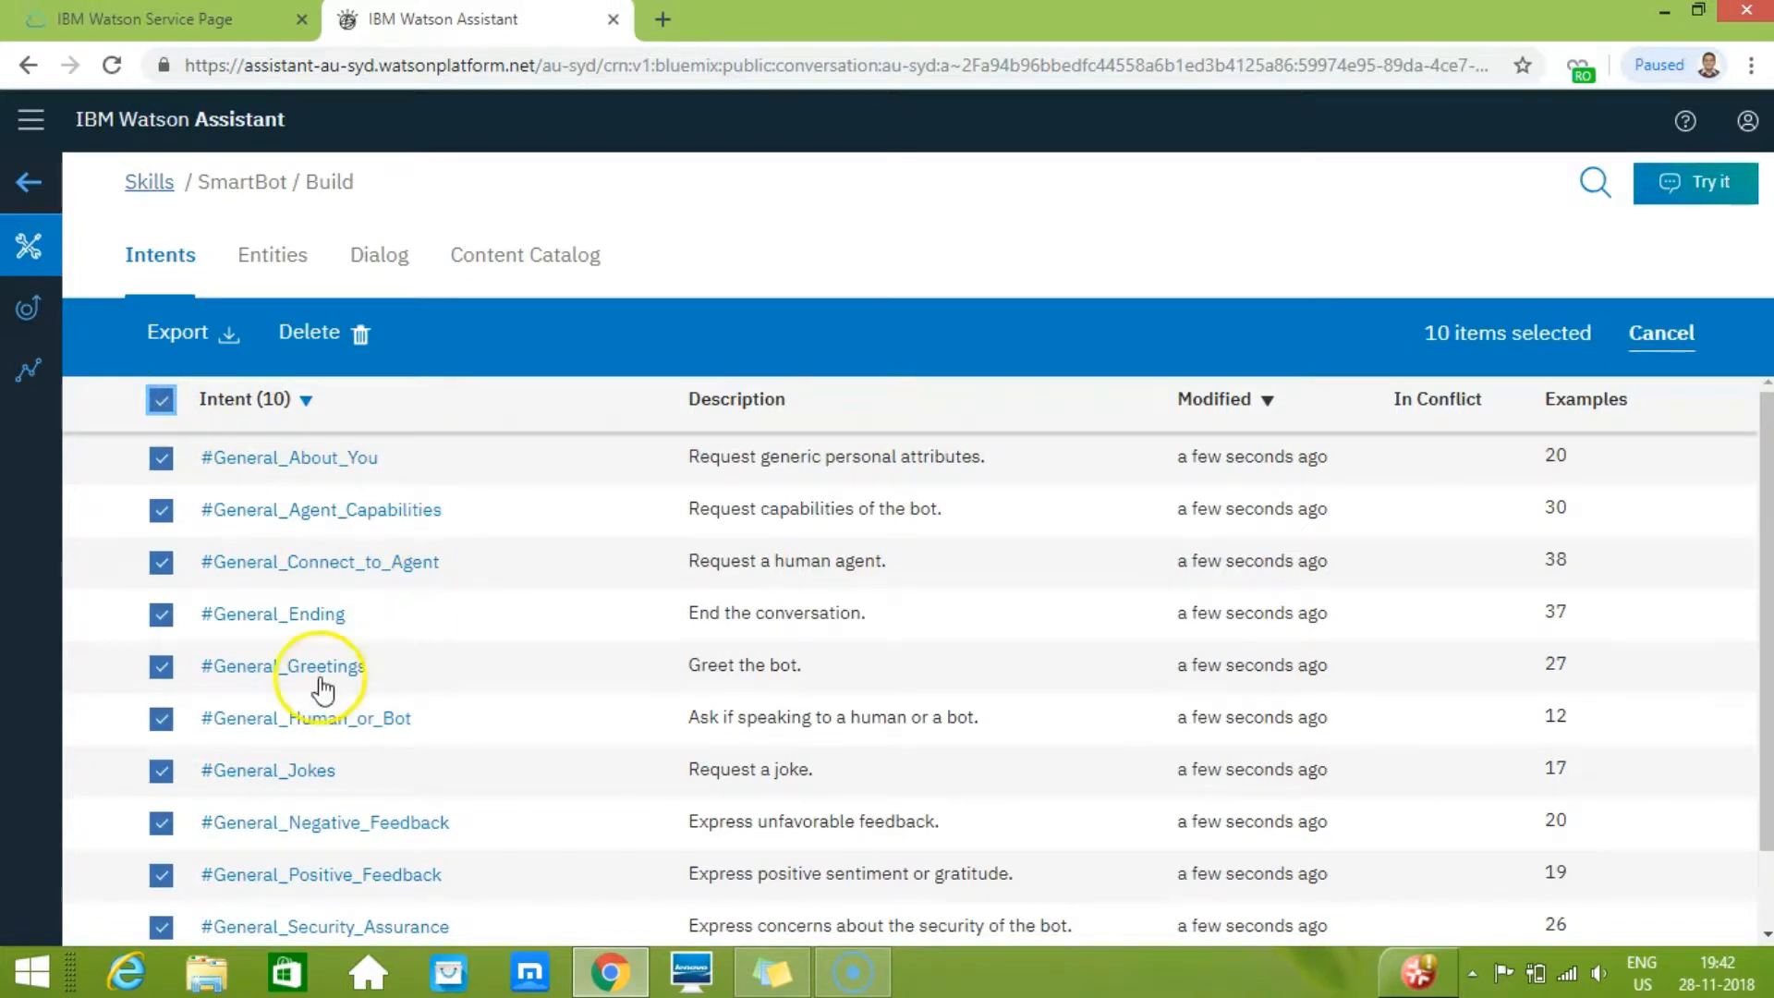
{"action": "left_click", "coordinate": [160, 669]}
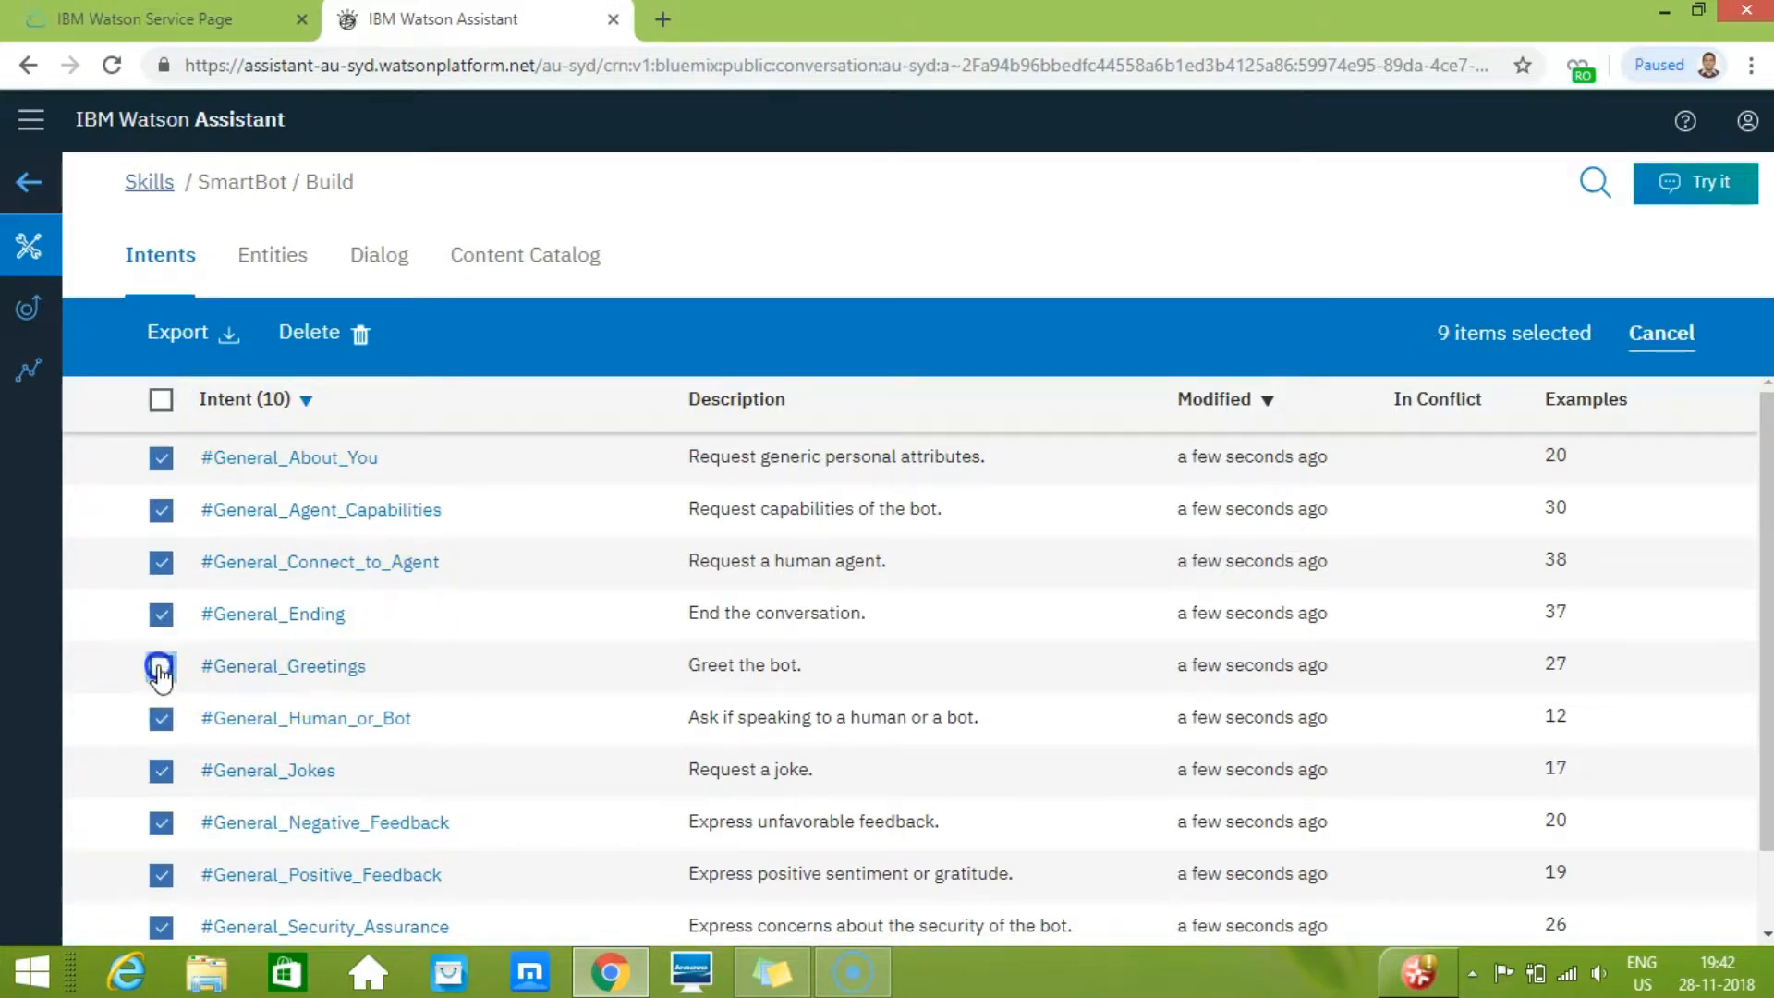
{"action": "left_click", "coordinate": [298, 334]}
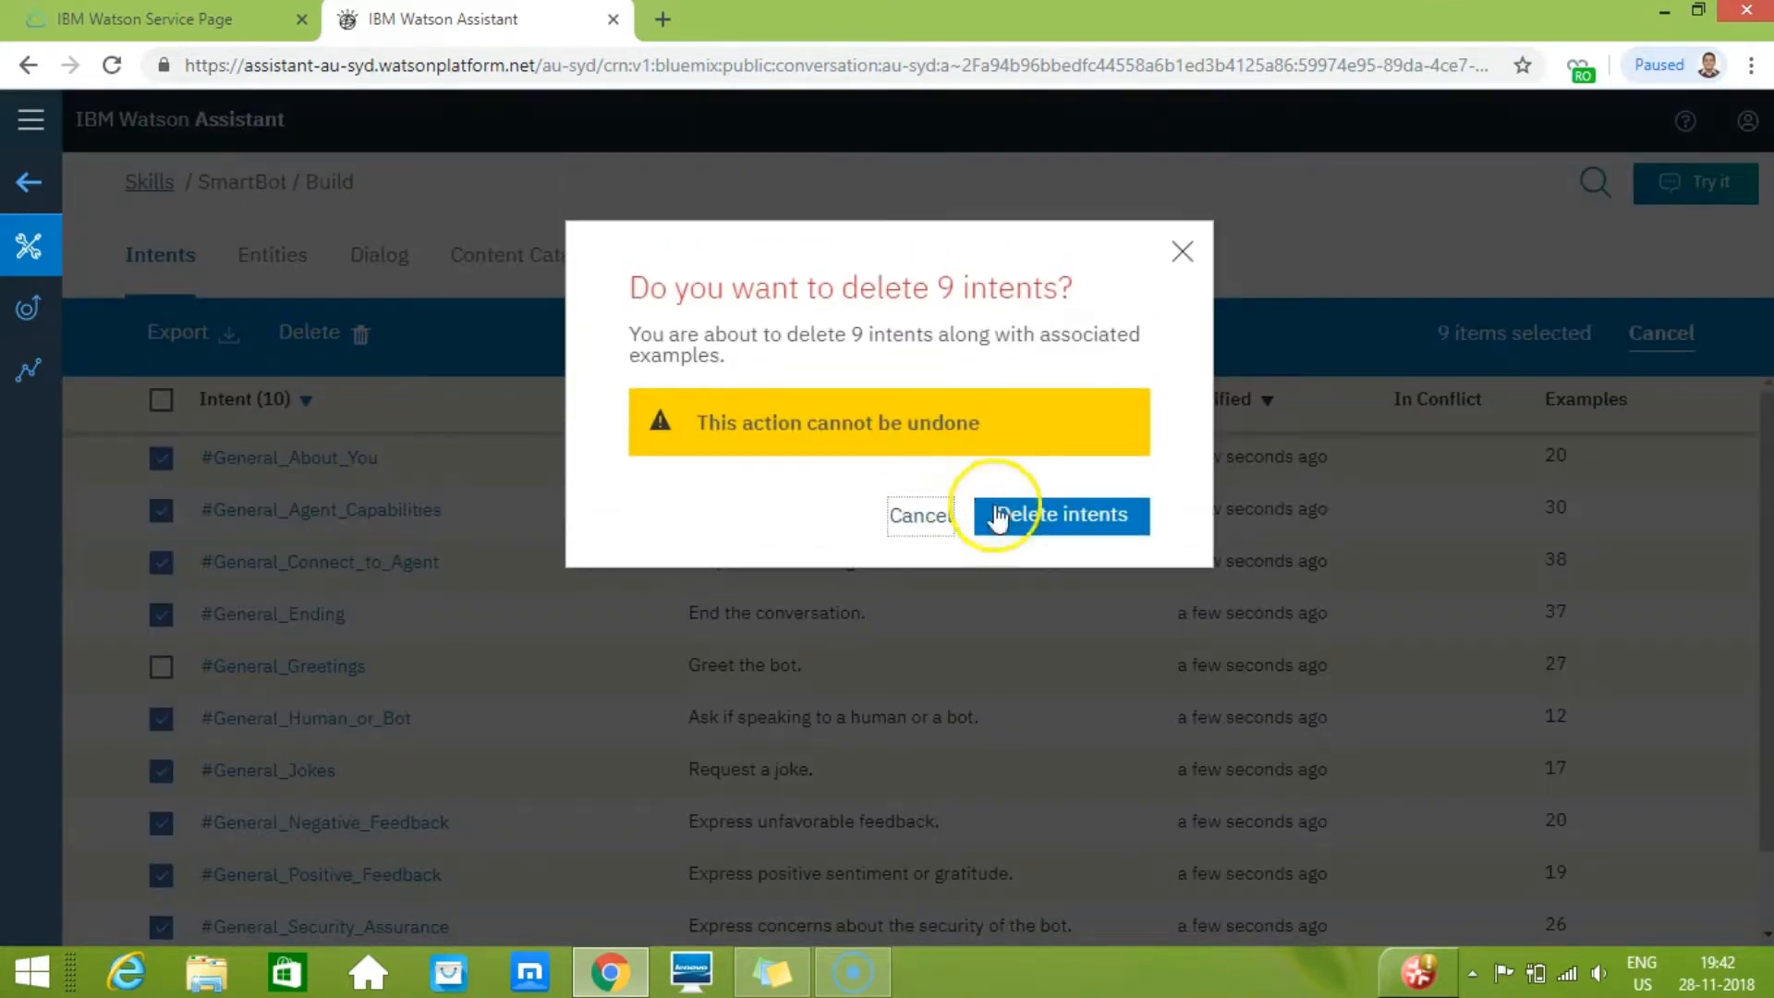
{"action": "left_click", "coordinate": [1095, 523]}
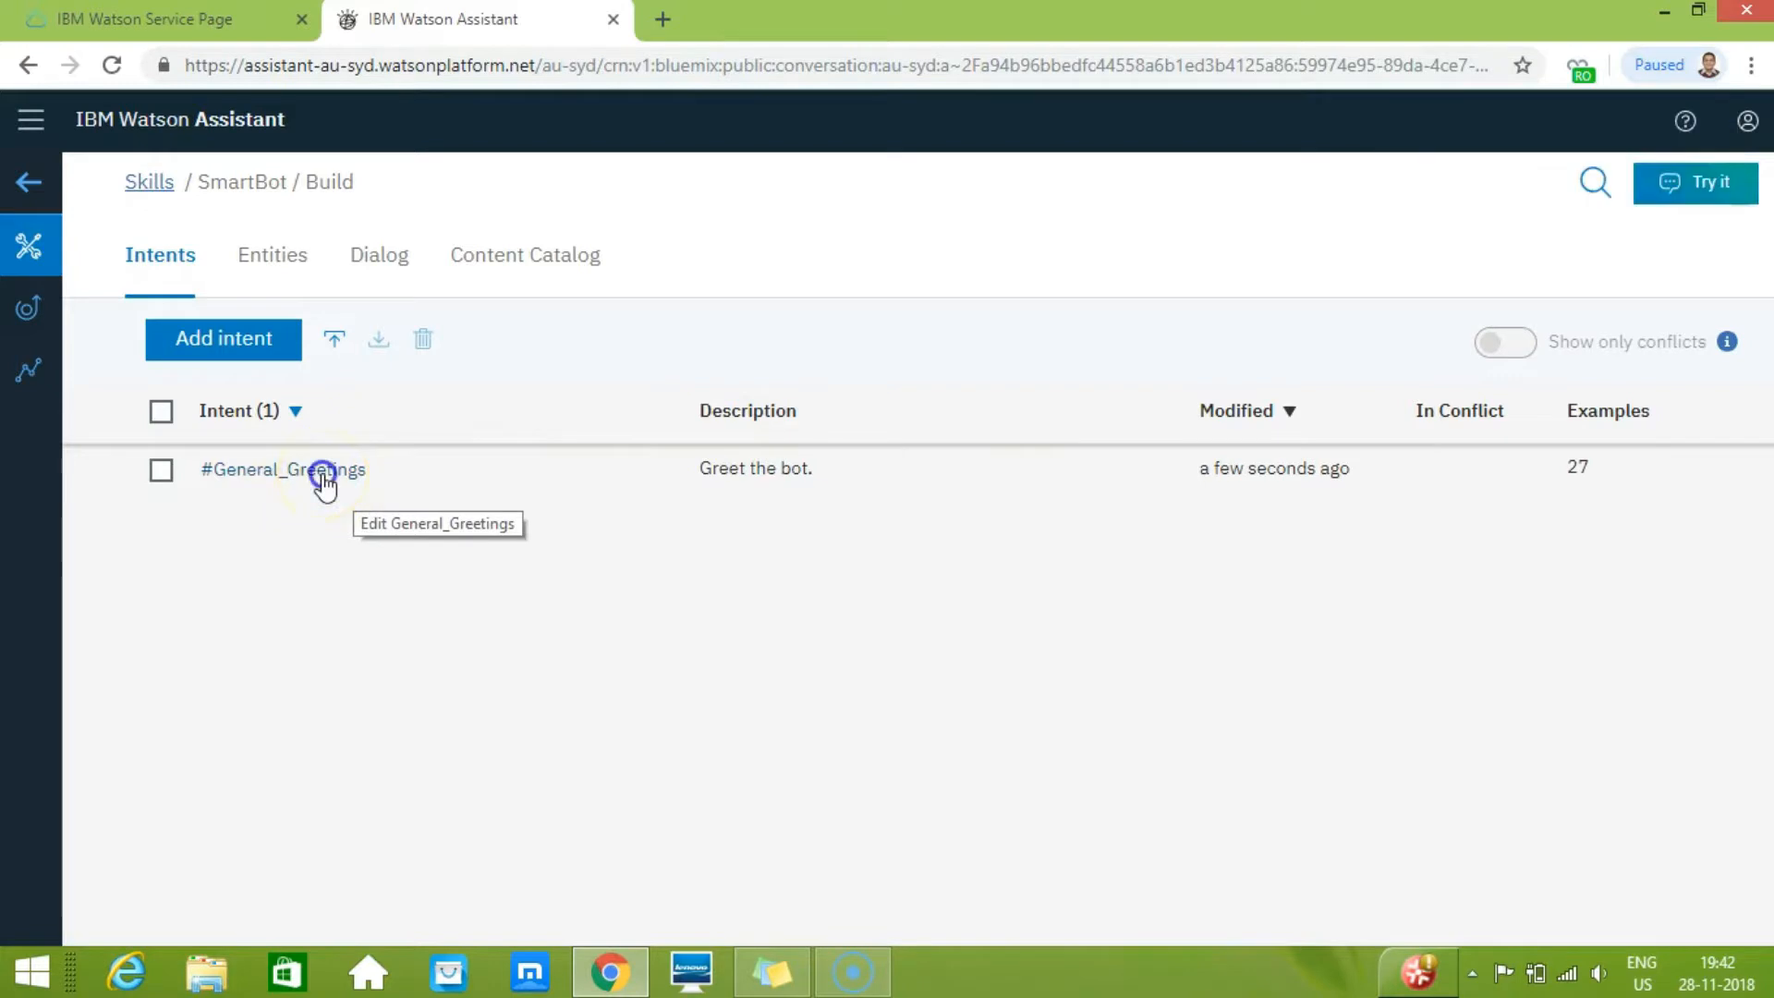
- Look through the user examples of the #General_Greetings intent and return to the intents list
{"action": "left_click", "coordinate": [323, 473]}
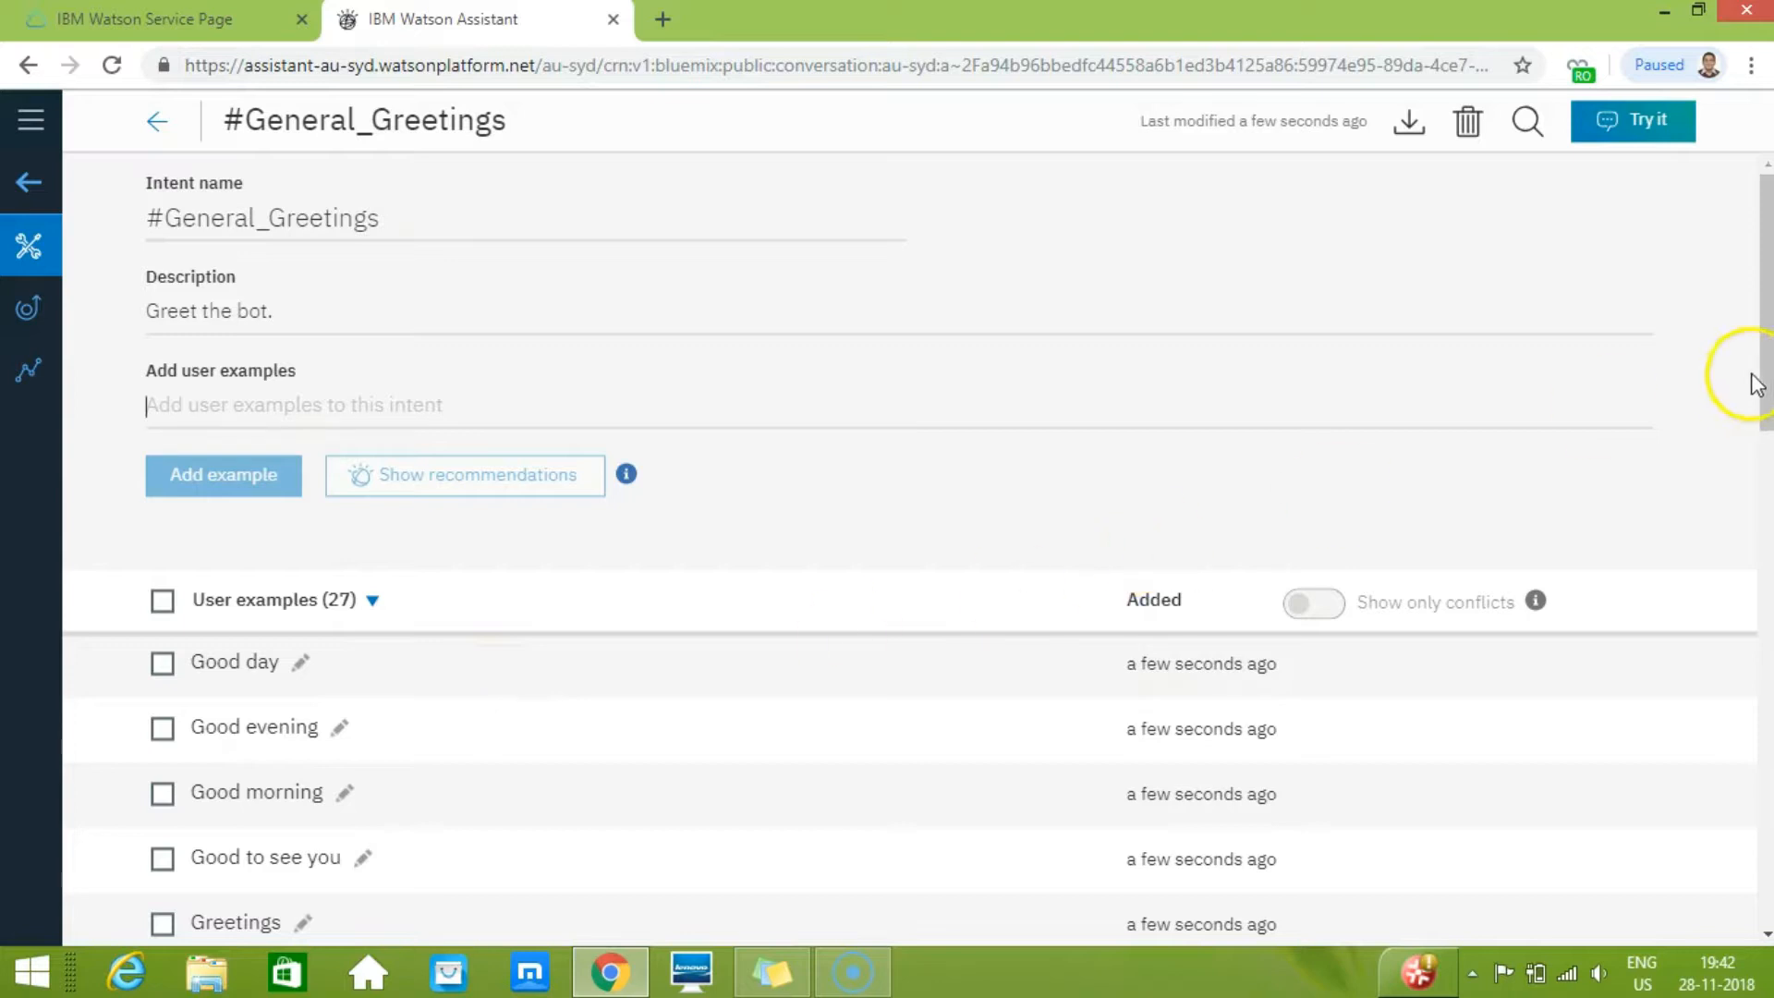
{"action": "left_click_drag", "start_coordinate": [1758, 382], "coordinate": [1767, 615]}
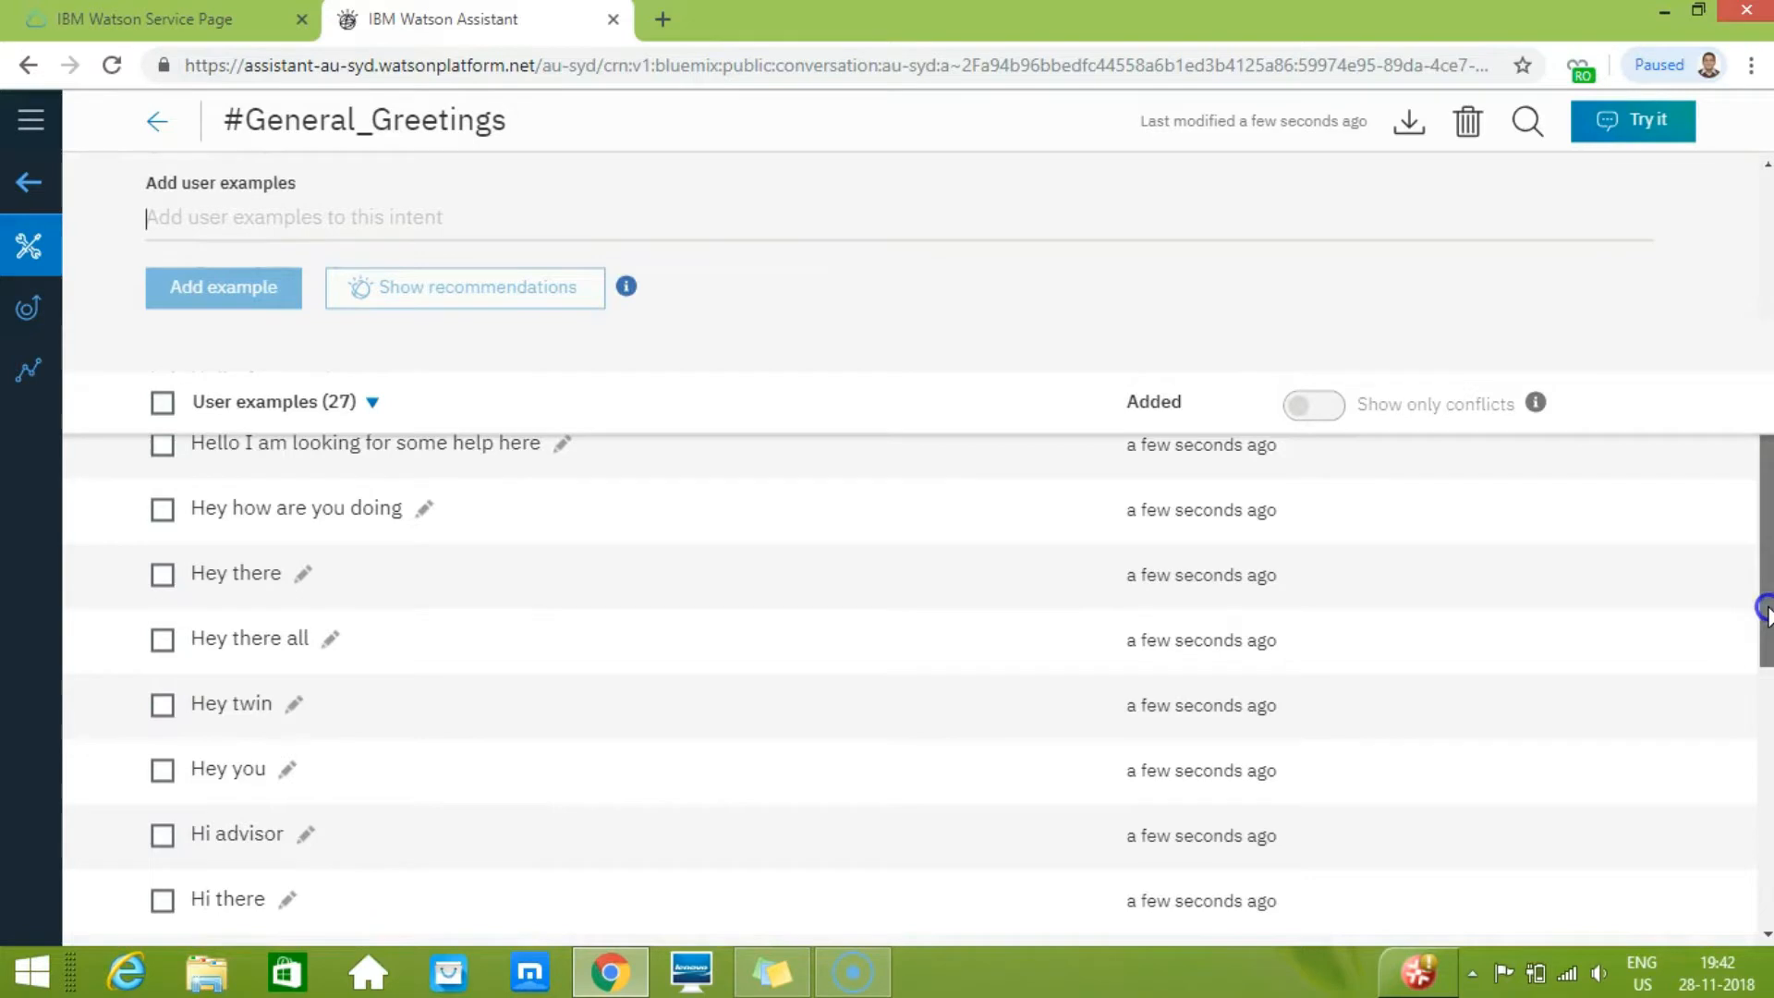
{"action": "scroll", "coordinate": [1765, 610], "scroll_direction": "down", "scroll_amount": 3}
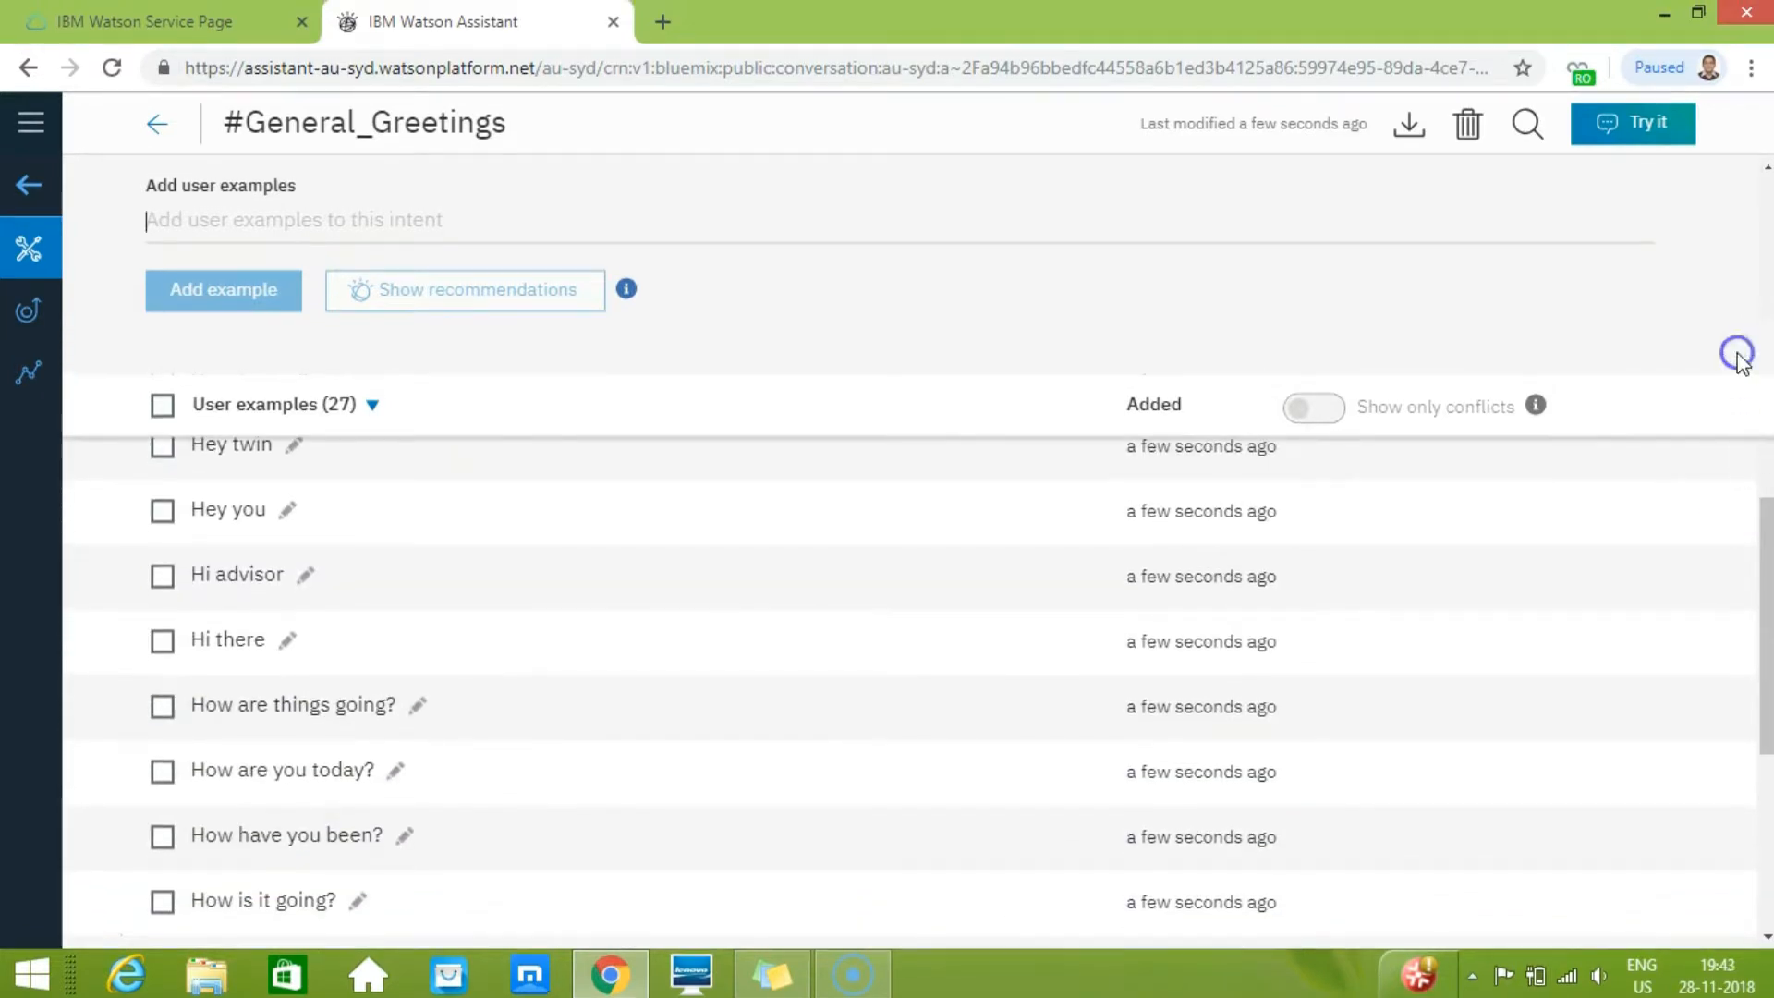
{"action": "left_click", "coordinate": [159, 121]}
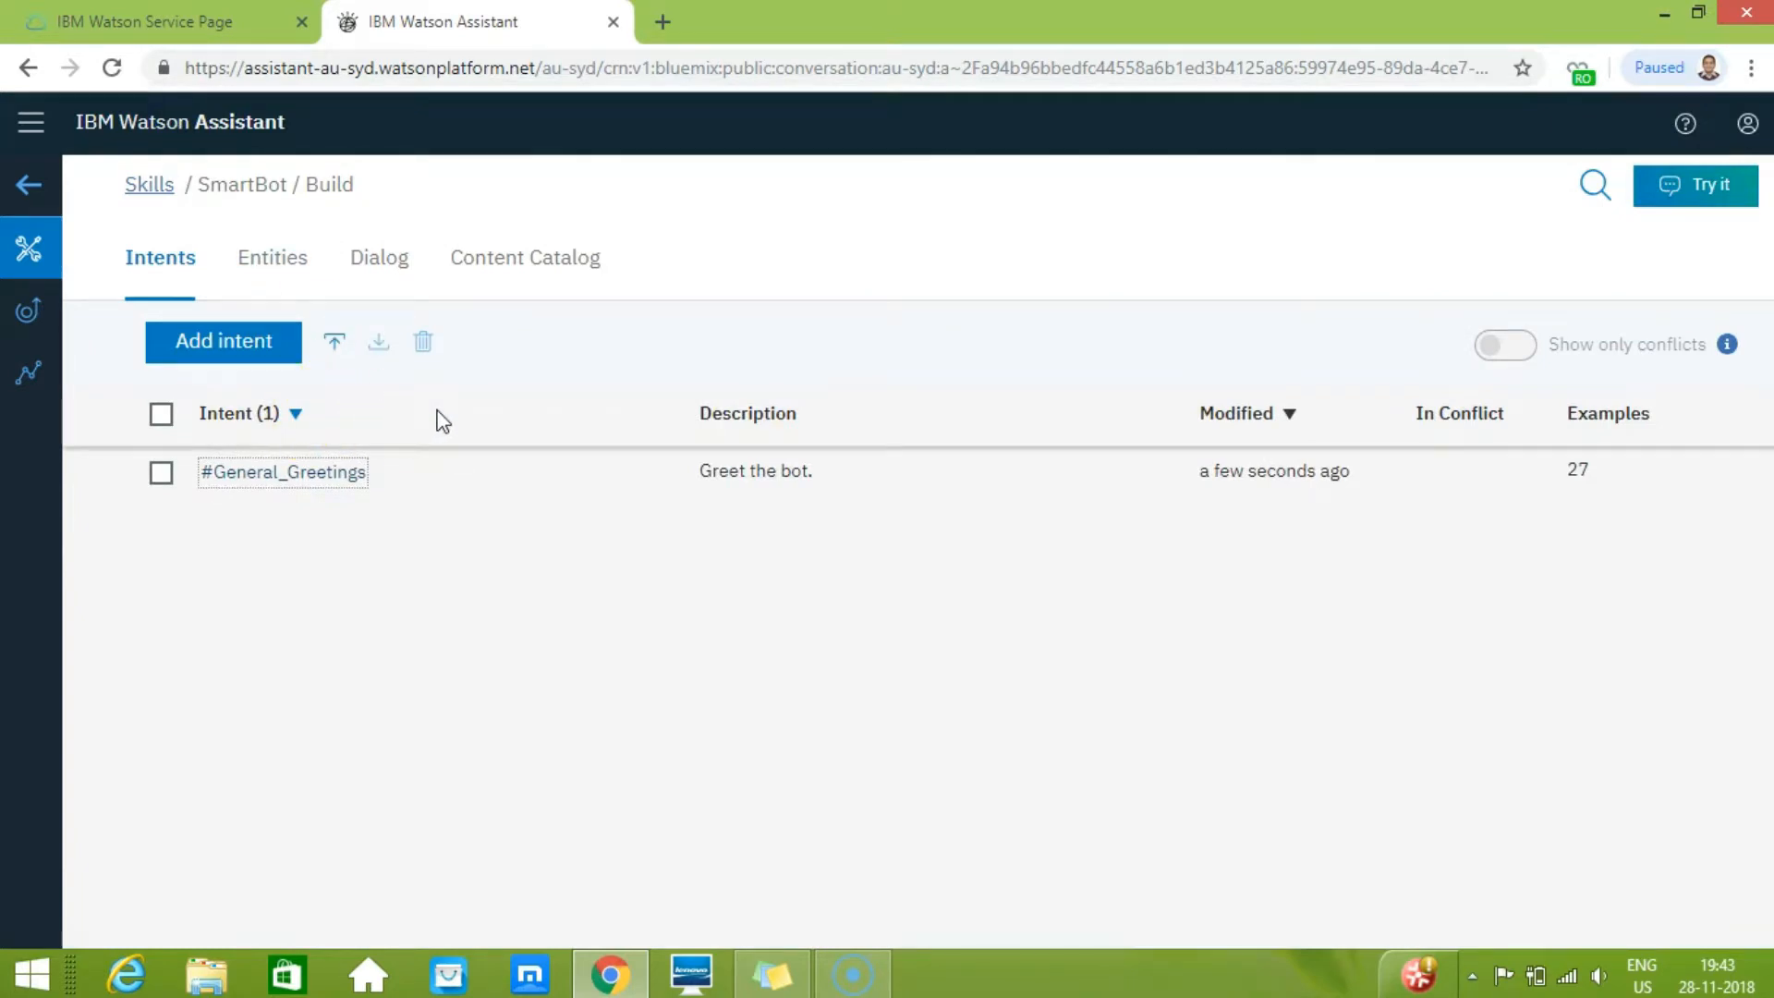
- Import intents and examples into the SmartBot skill from Intent_GoodBye_Thanks.csv on the Desktop
{"action": "left_click", "coordinate": [334, 344]}
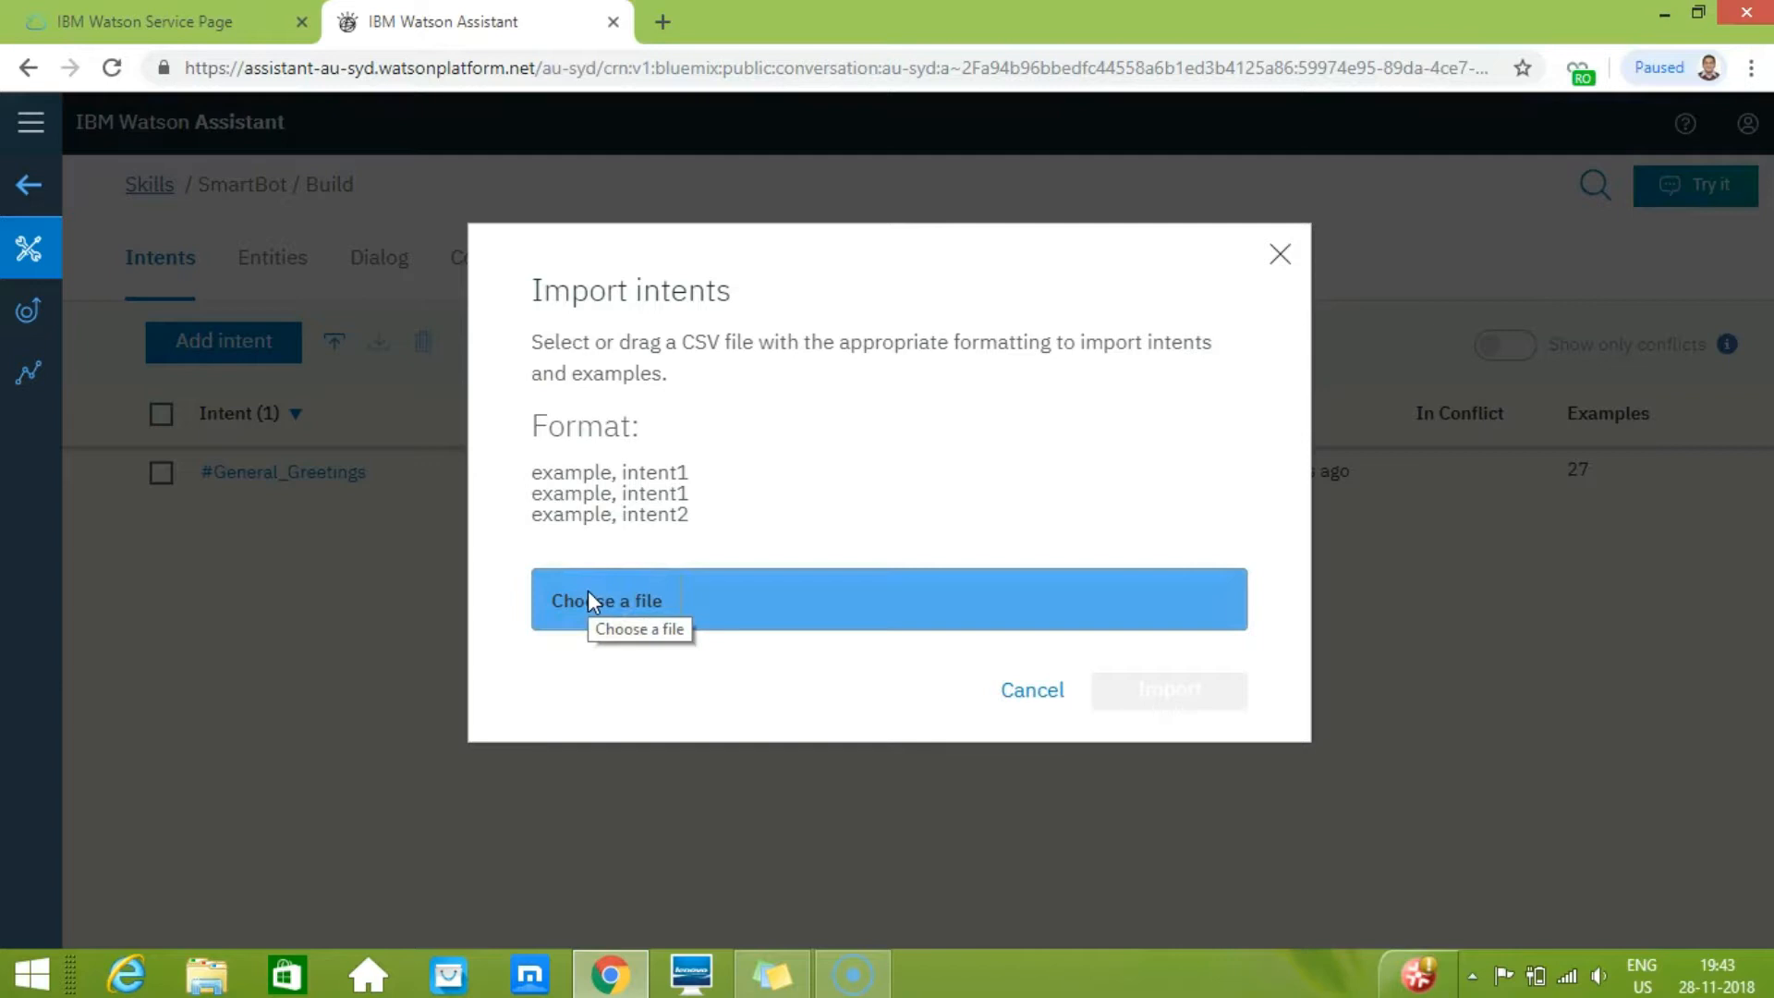
{"action": "left_click", "coordinate": [588, 591]}
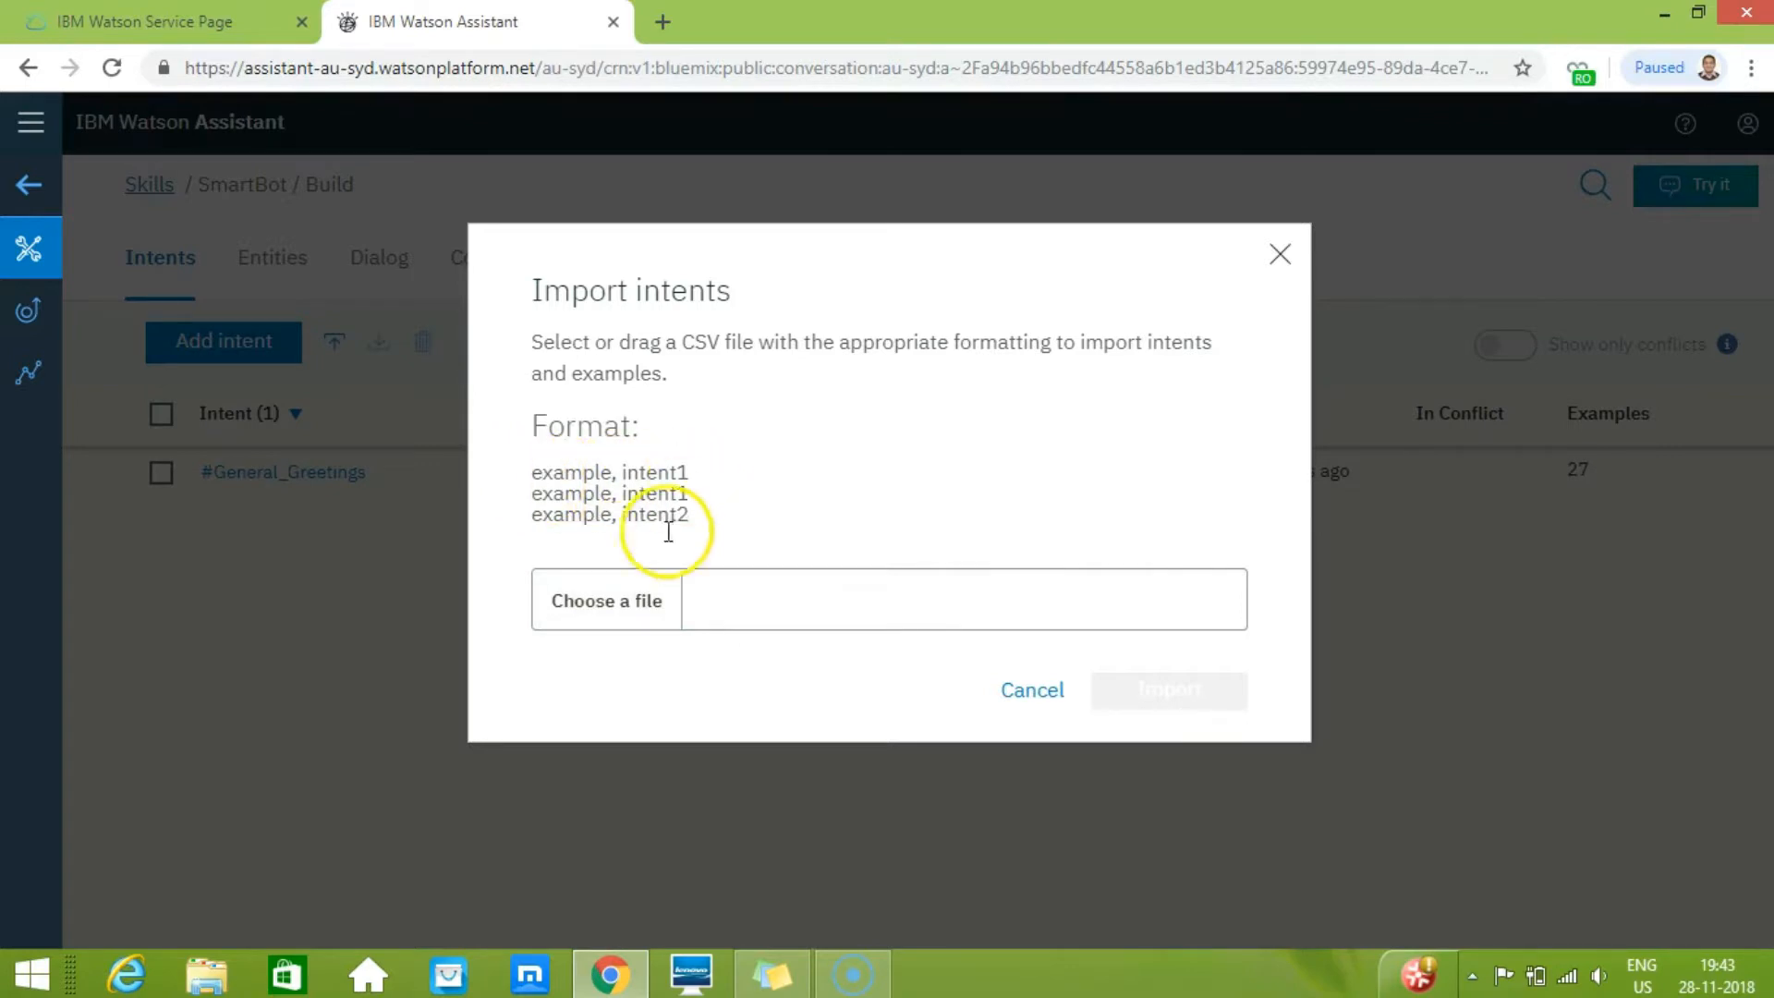
{"action": "left_click", "coordinate": [628, 591]}
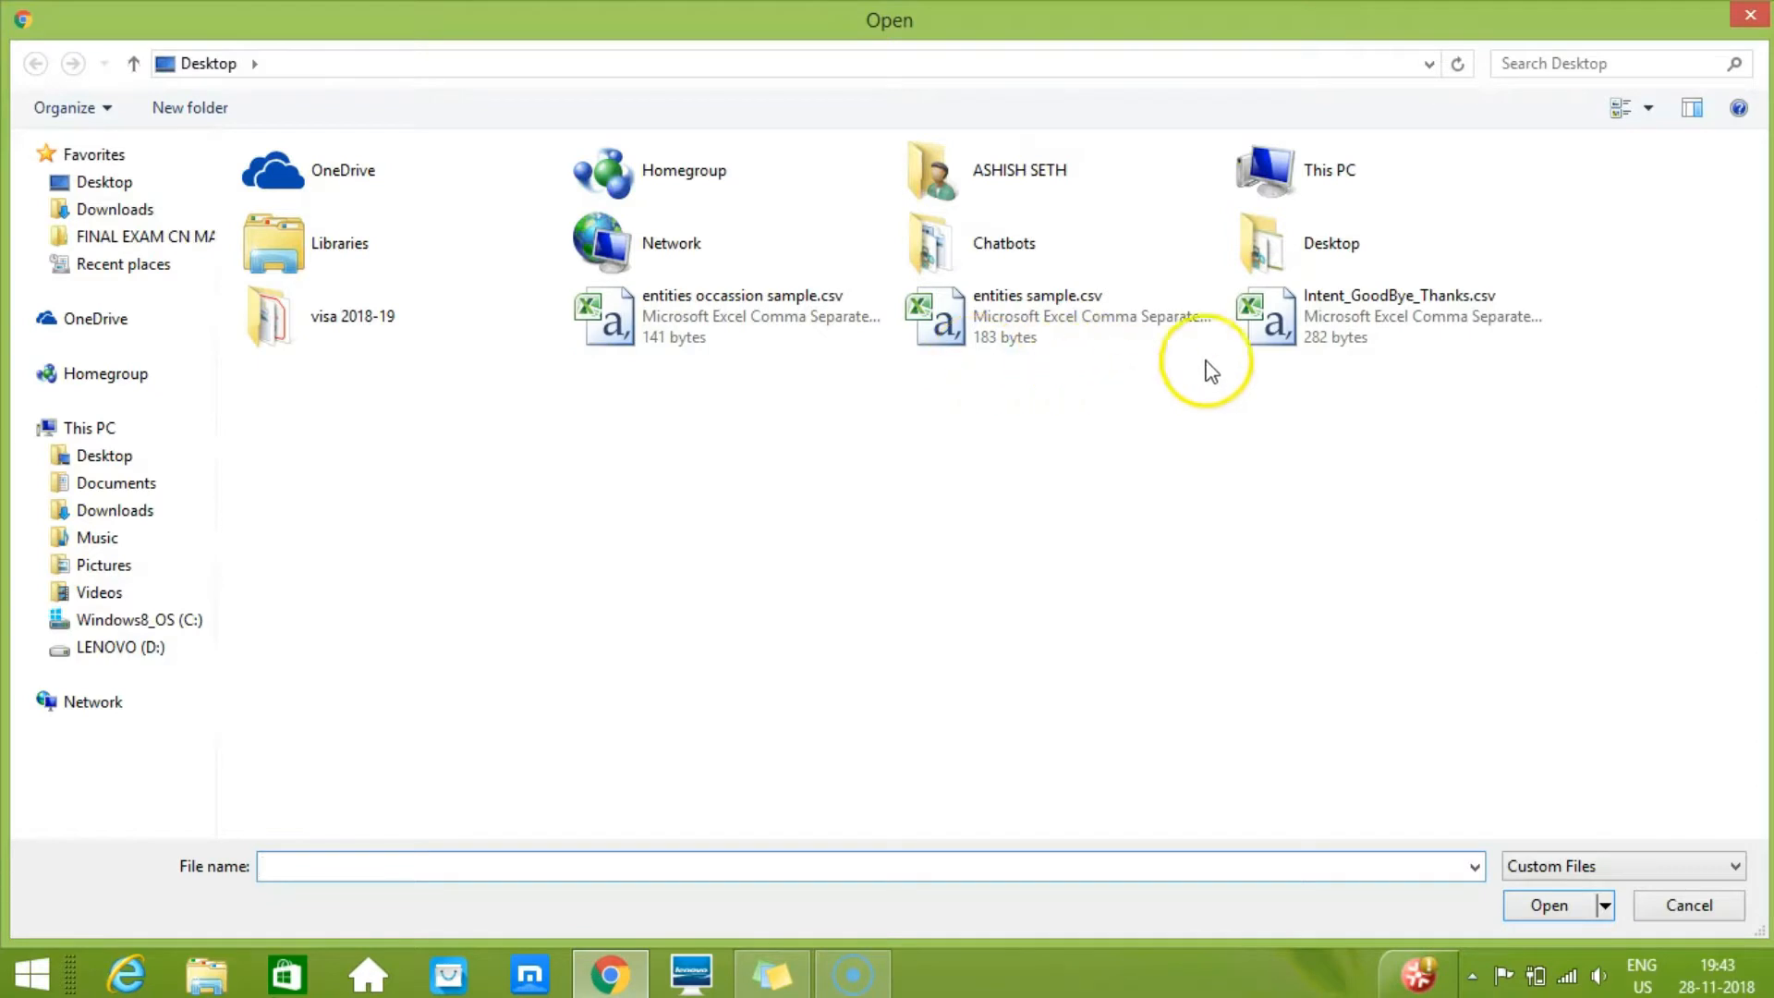
{"action": "left_click", "coordinate": [1338, 325]}
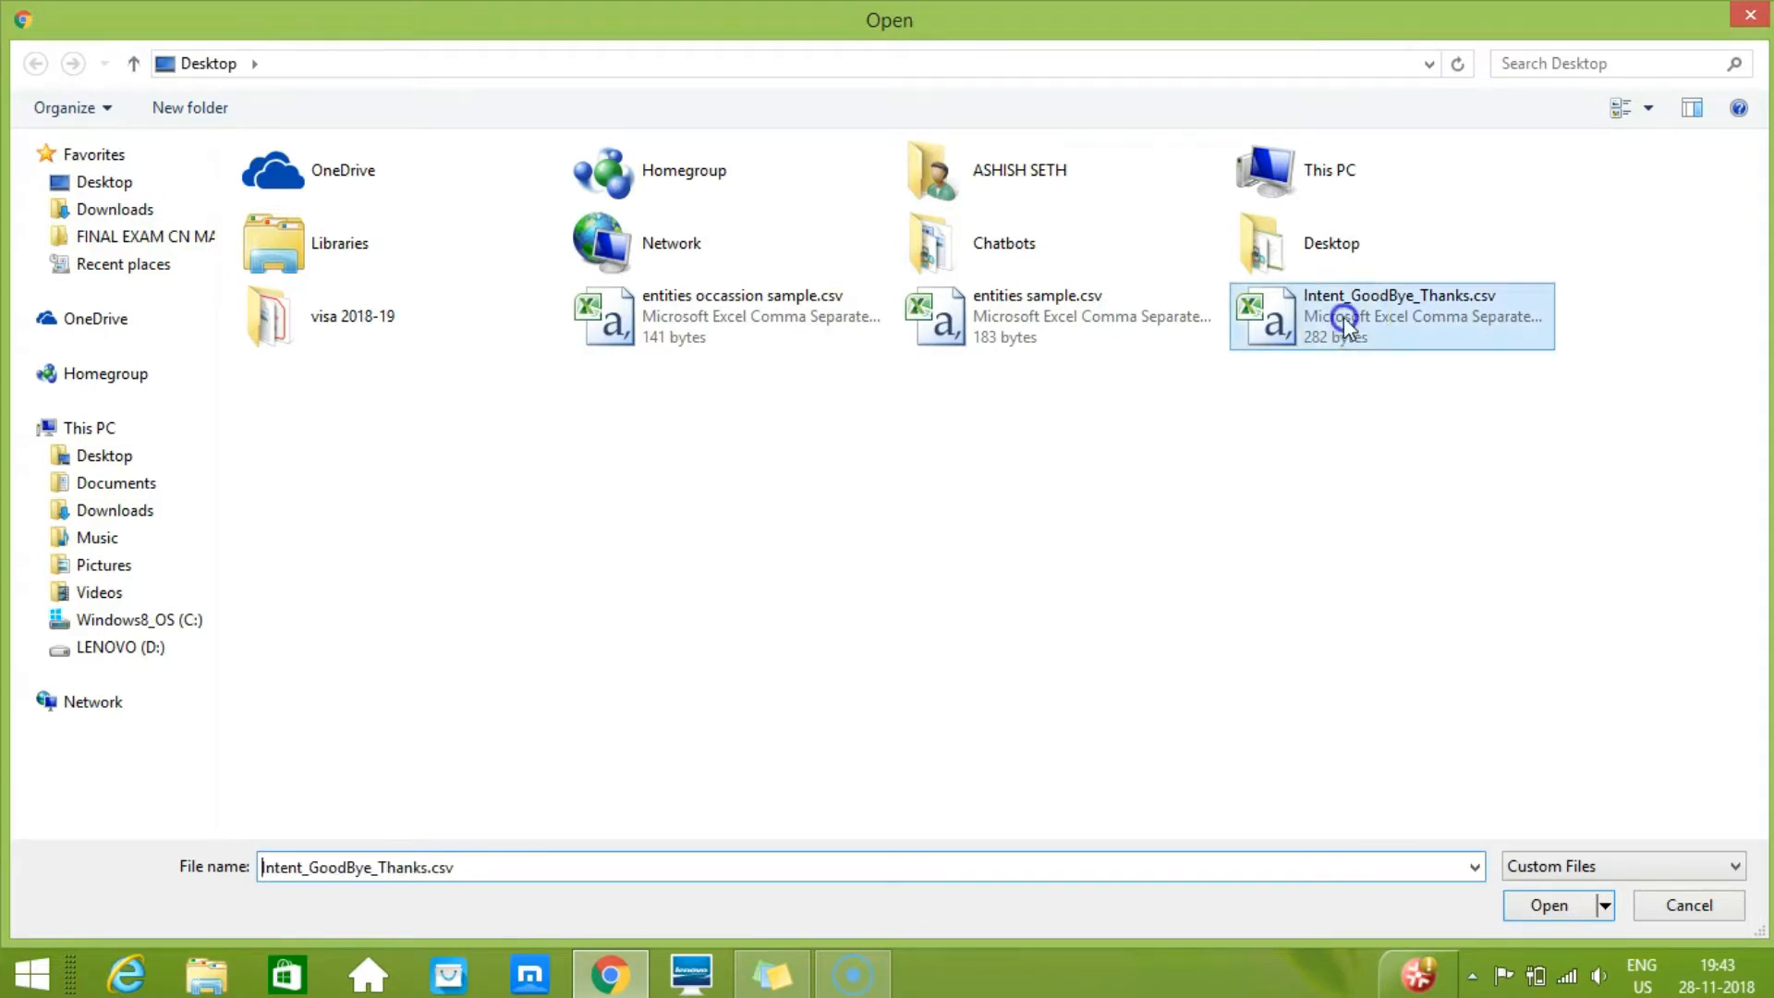
{"action": "left_click", "coordinate": [1534, 904]}
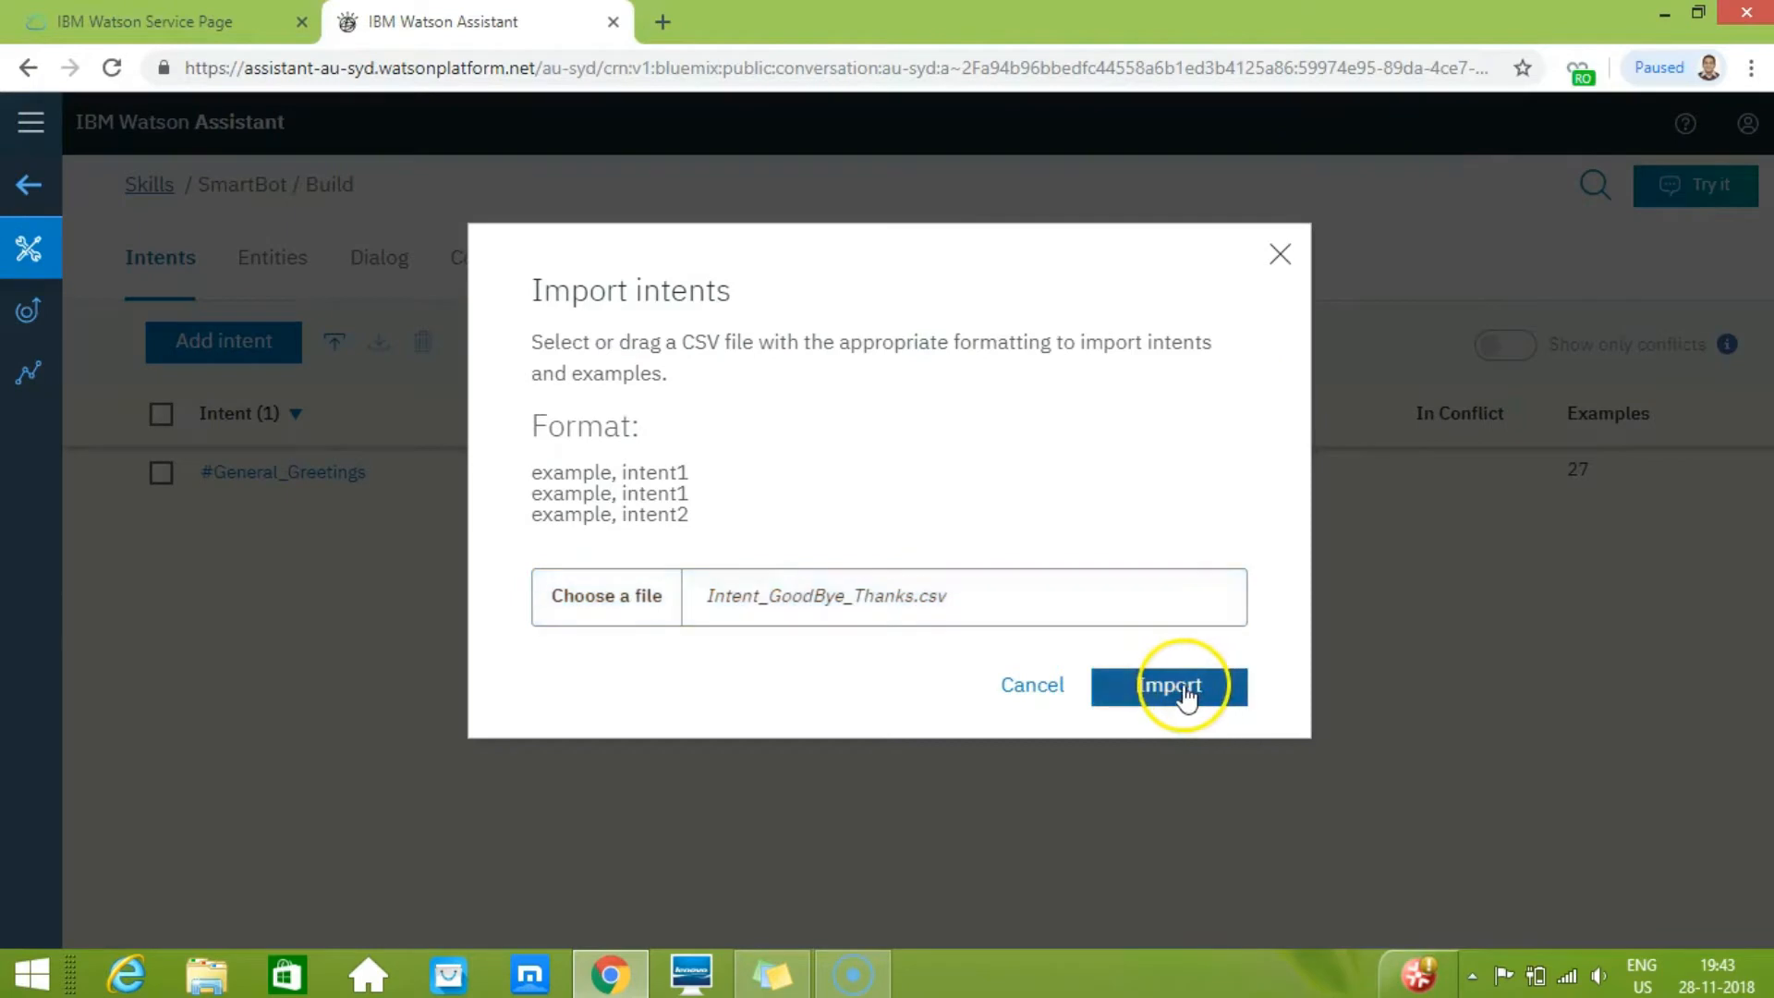
{"action": "left_click", "coordinate": [1186, 688]}
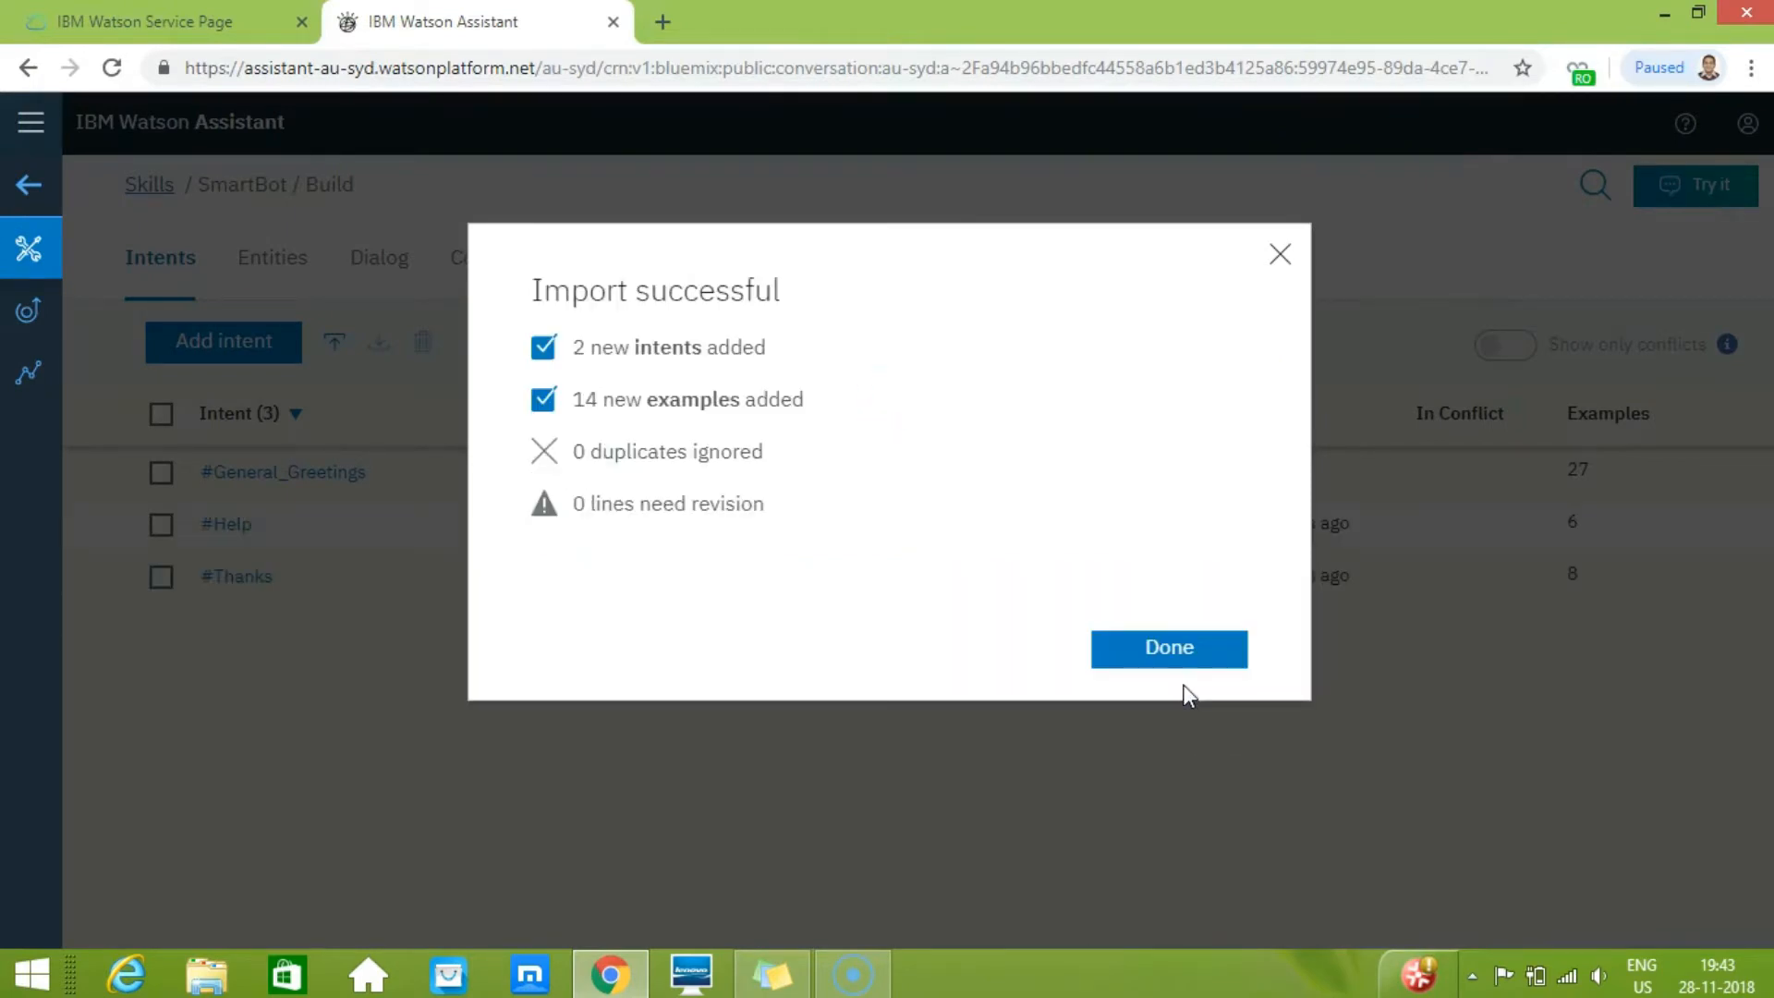
{"action": "left_click", "coordinate": [1142, 647]}
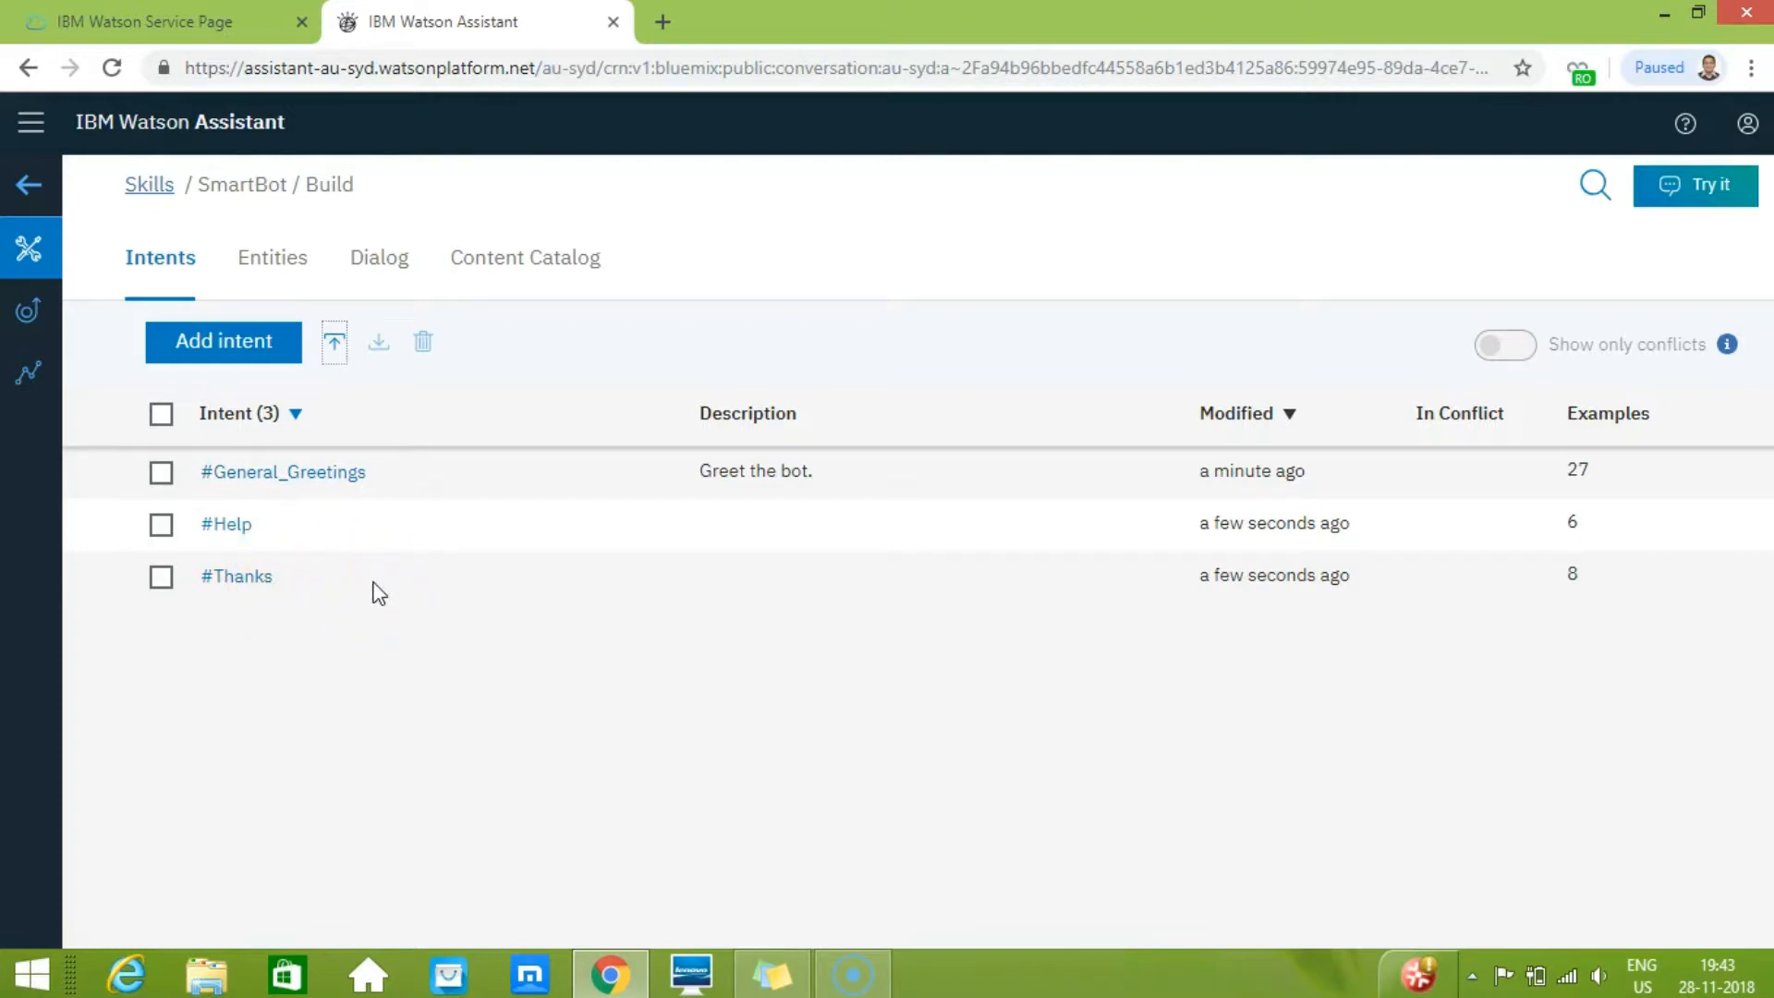
- Create a new intent named #GiftAdvise with the description "to recommend gift"
{"action": "left_click", "coordinate": [212, 350]}
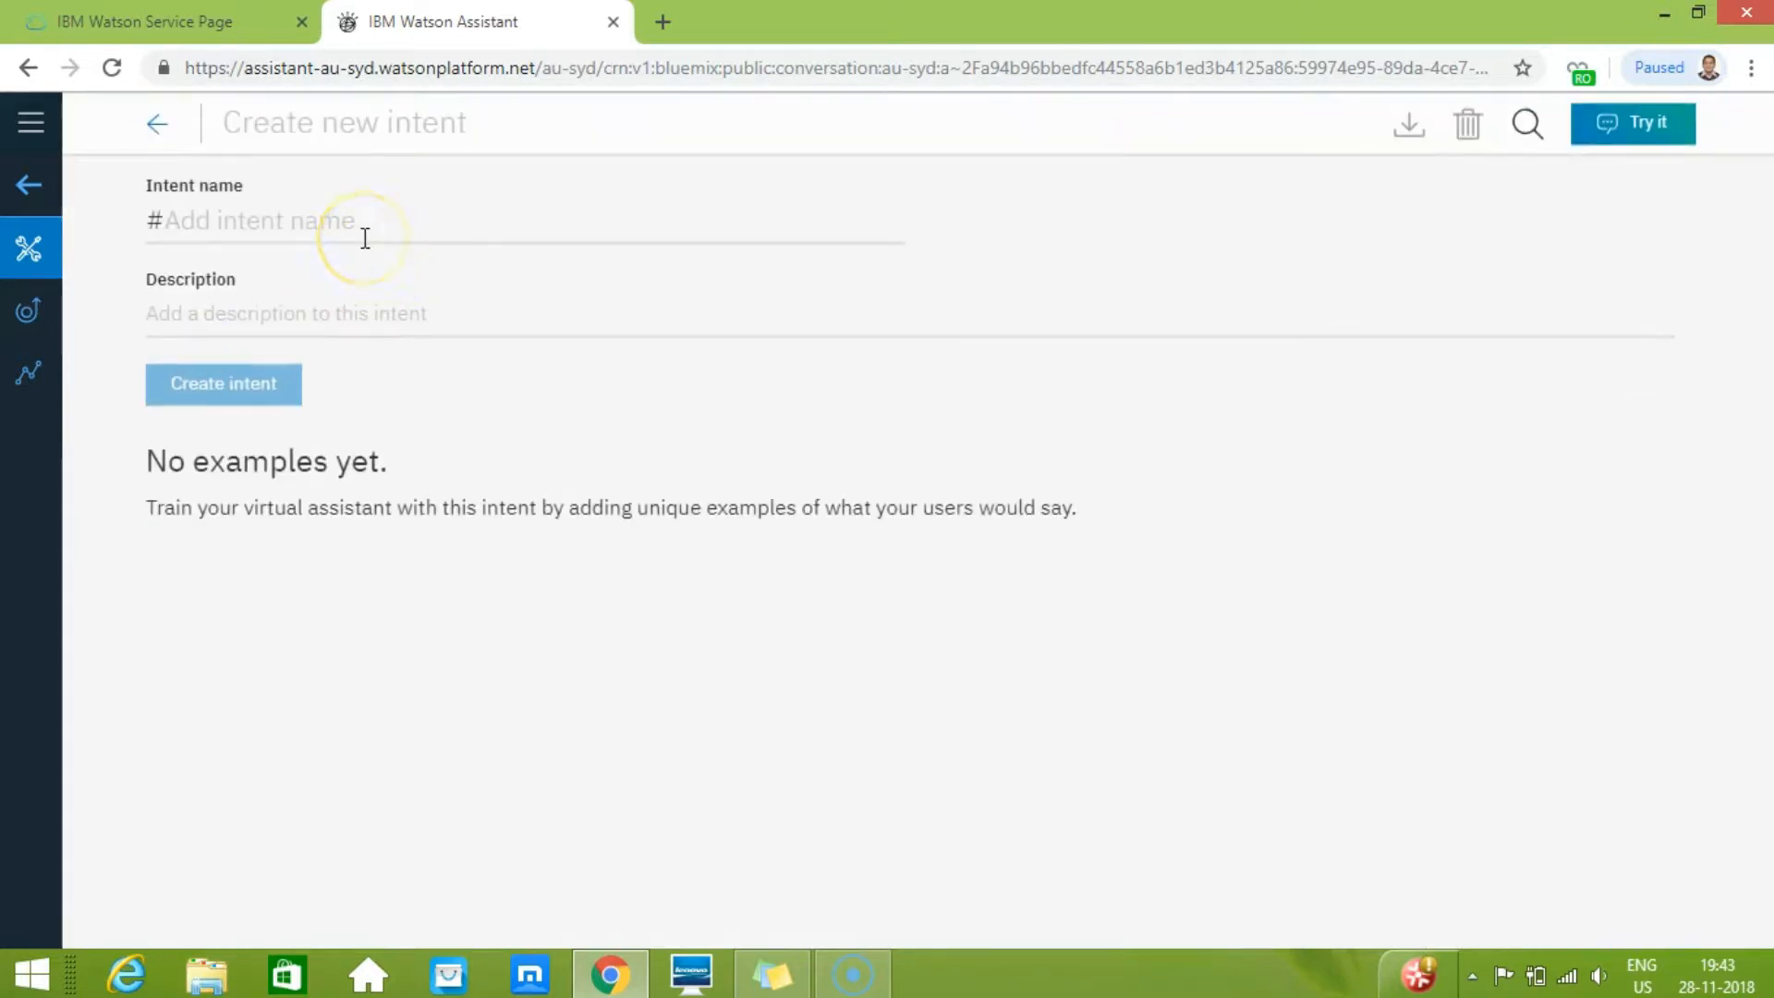
{"action": "type", "text": "GiftAd"}
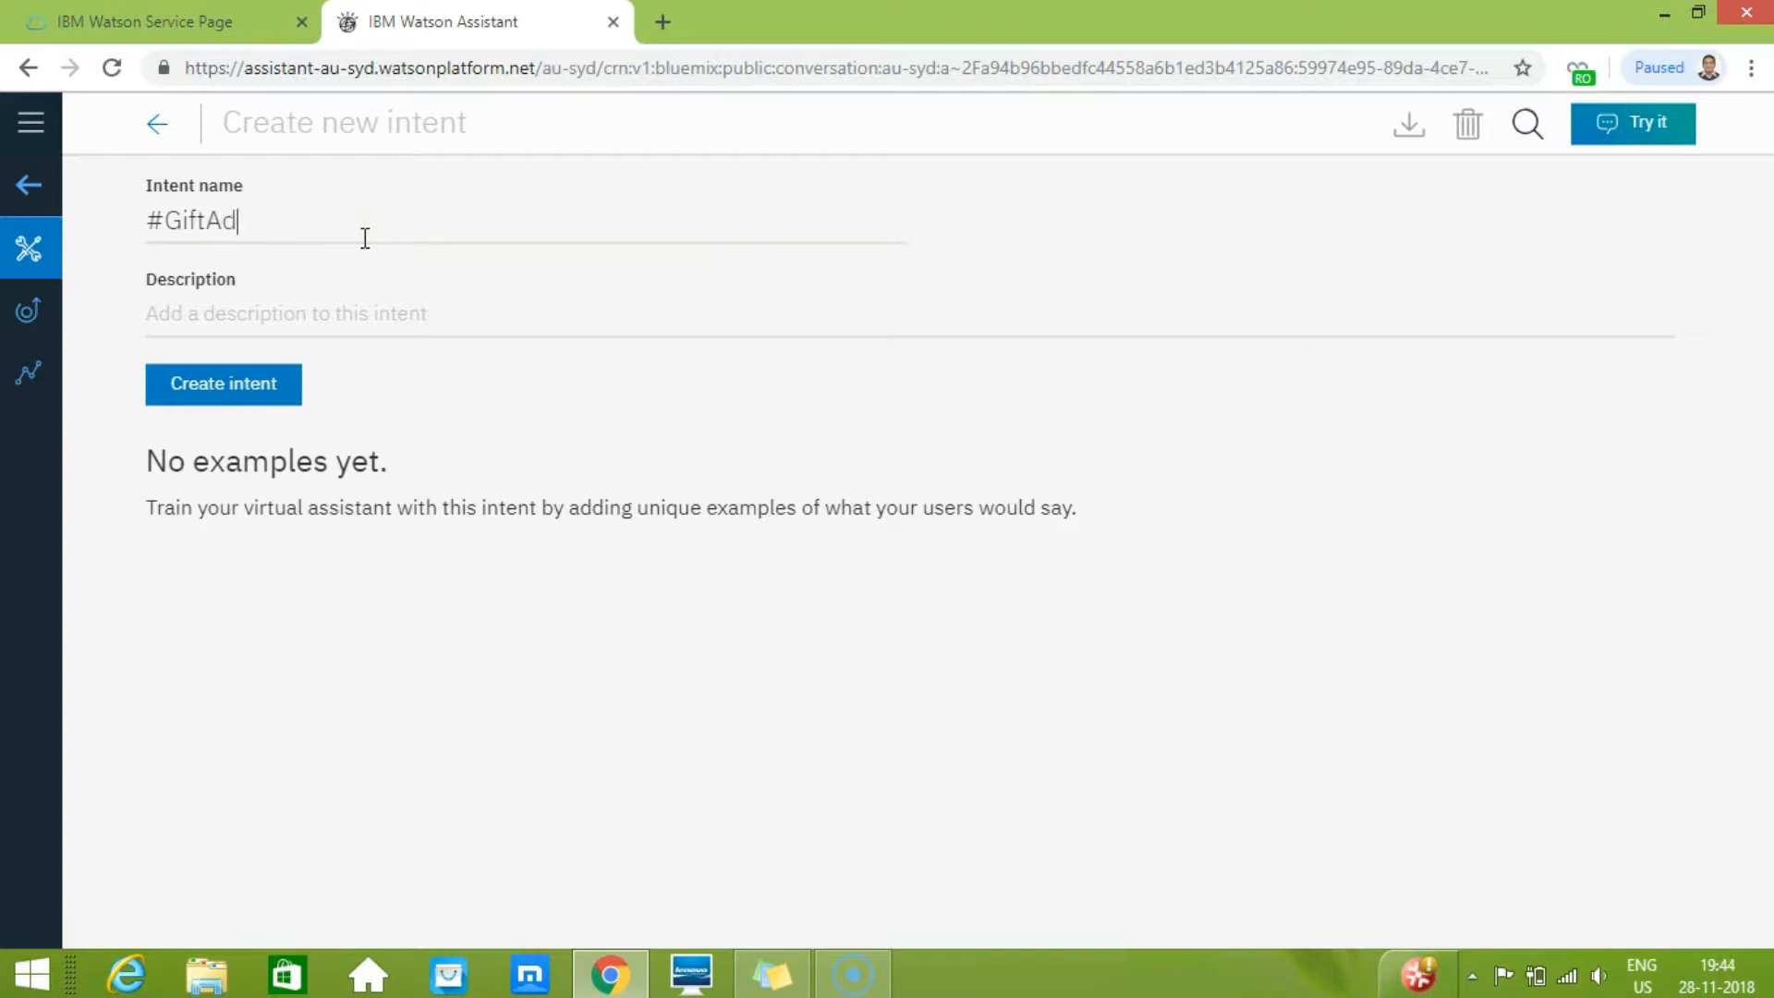
{"action": "type", "text": "vise"}
{"action": "left_click", "coordinate": [311, 318]}
{"action": "type", "text": "to recommend gift"}
{"action": "left_click", "coordinate": [239, 385]}
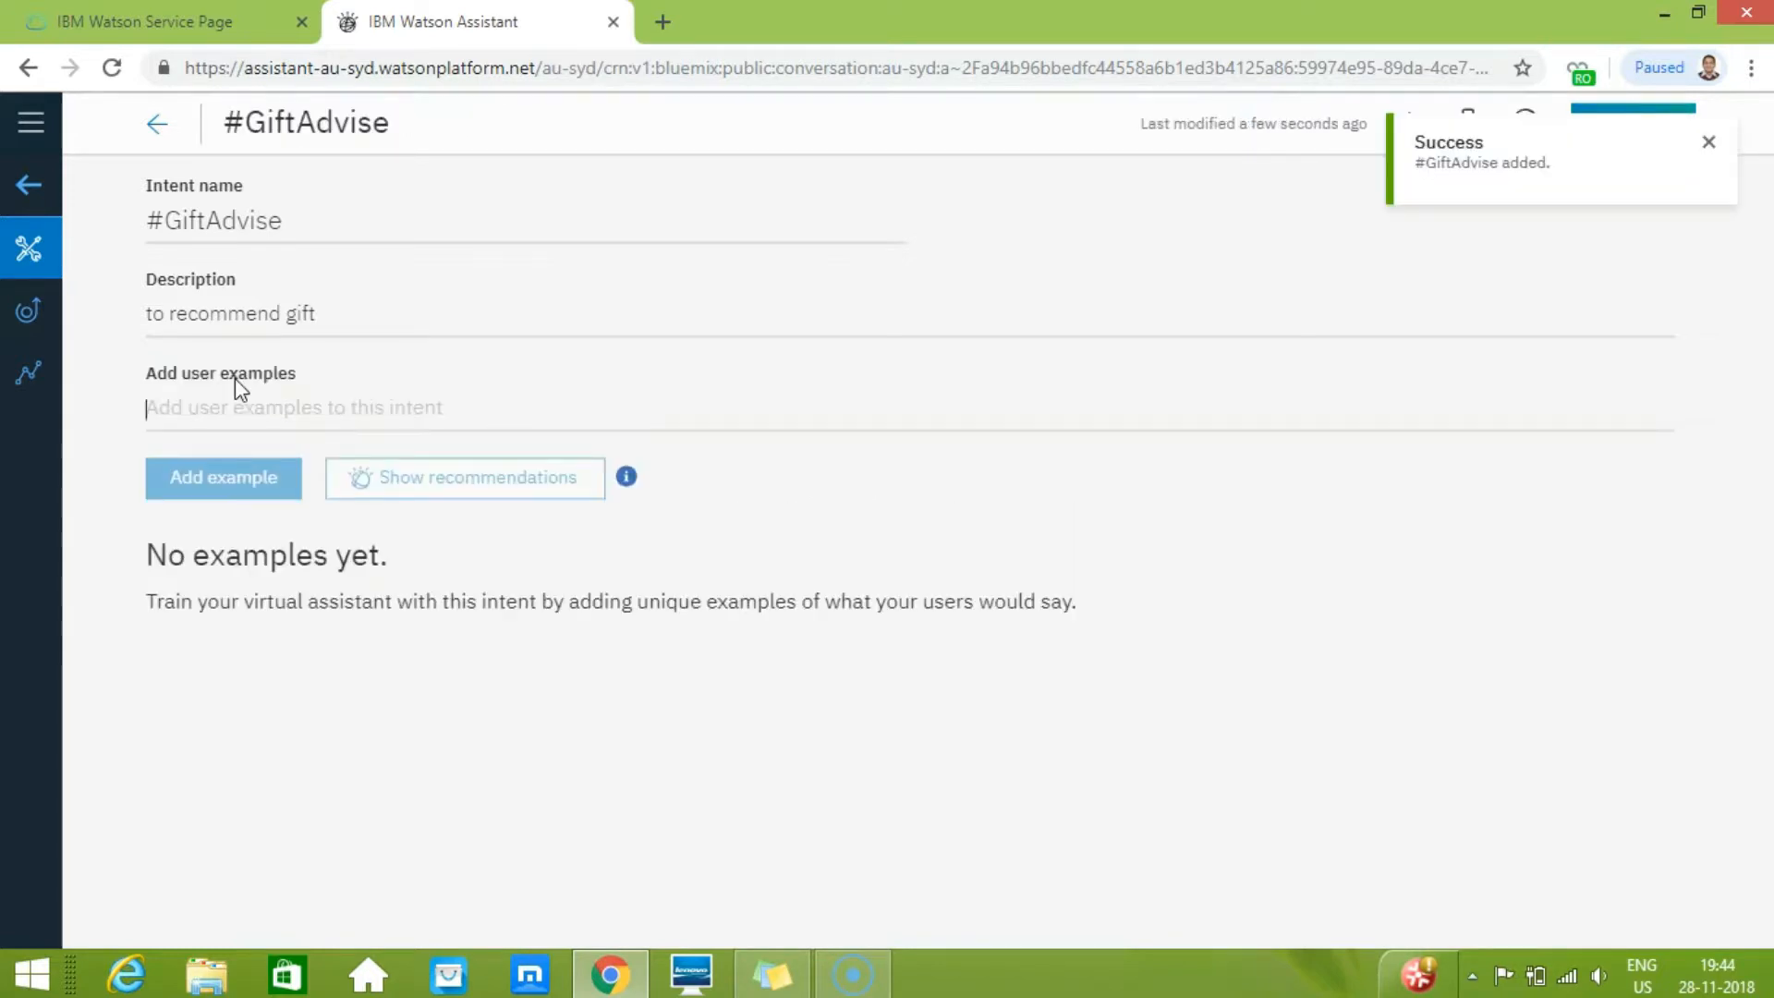
- Add the user examples "suggest some gift" and "suggest some gift for birthday" to the #GiftAdvise intent
{"action": "left_click", "coordinate": [207, 427]}
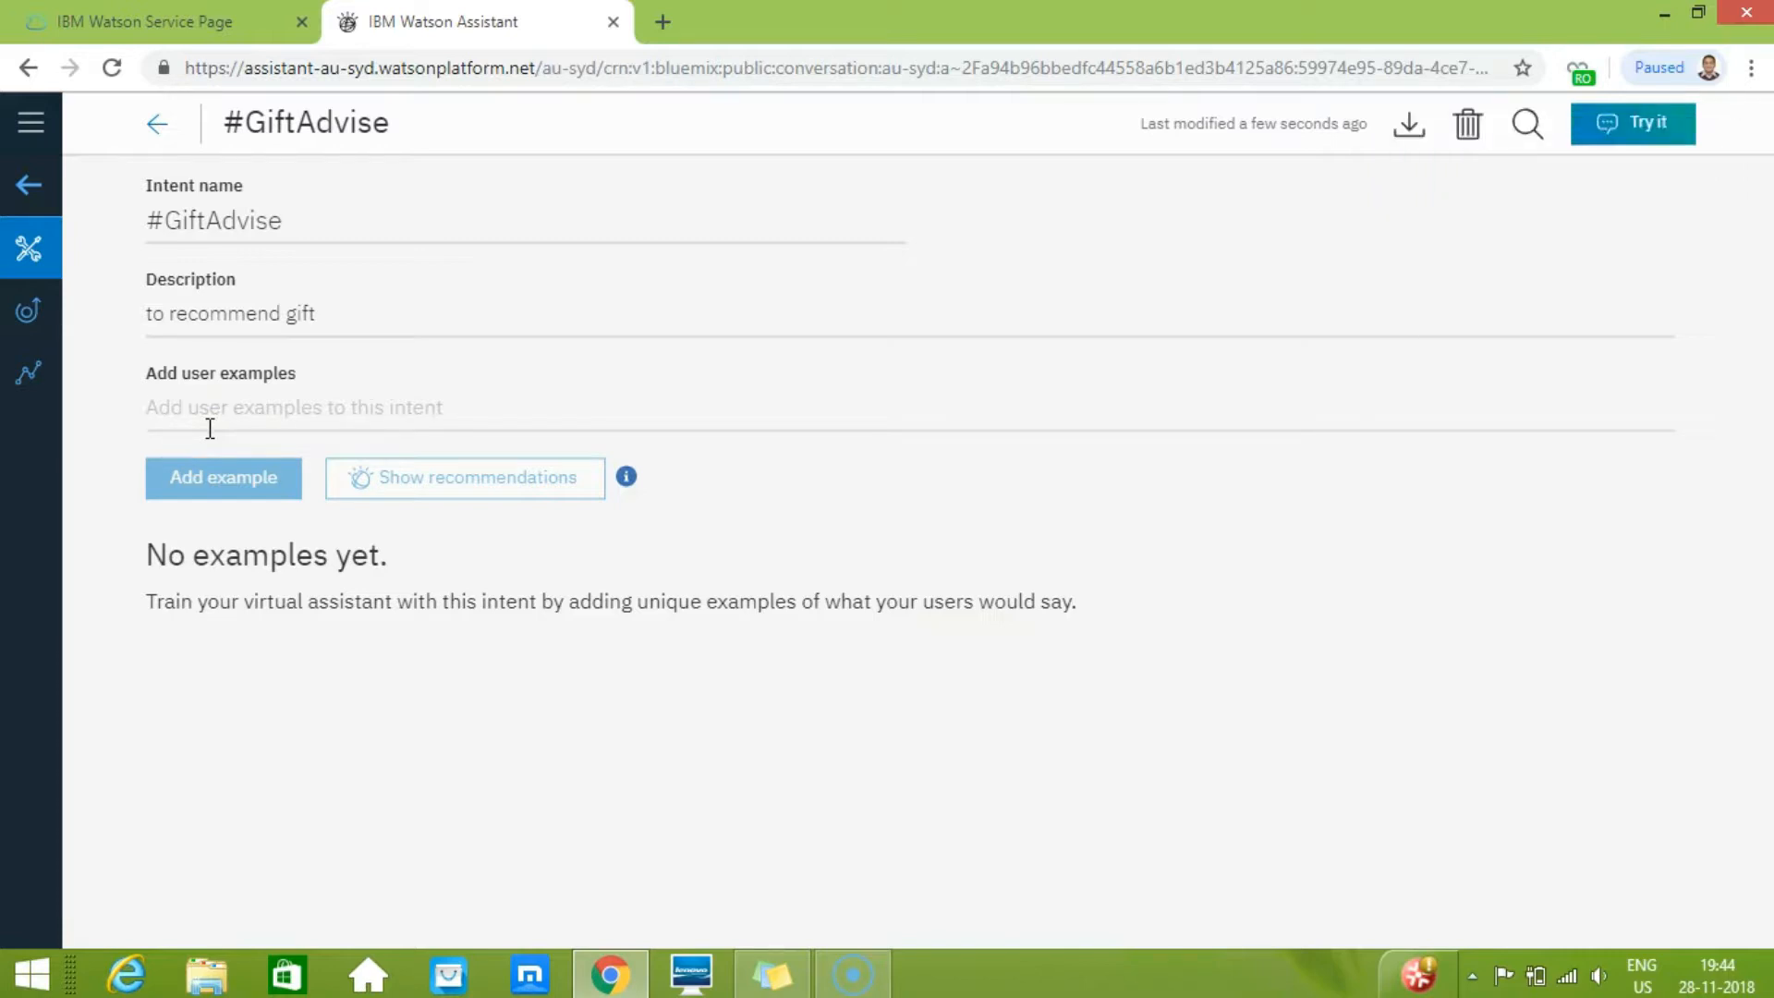
{"action": "type", "text": "suggest "}
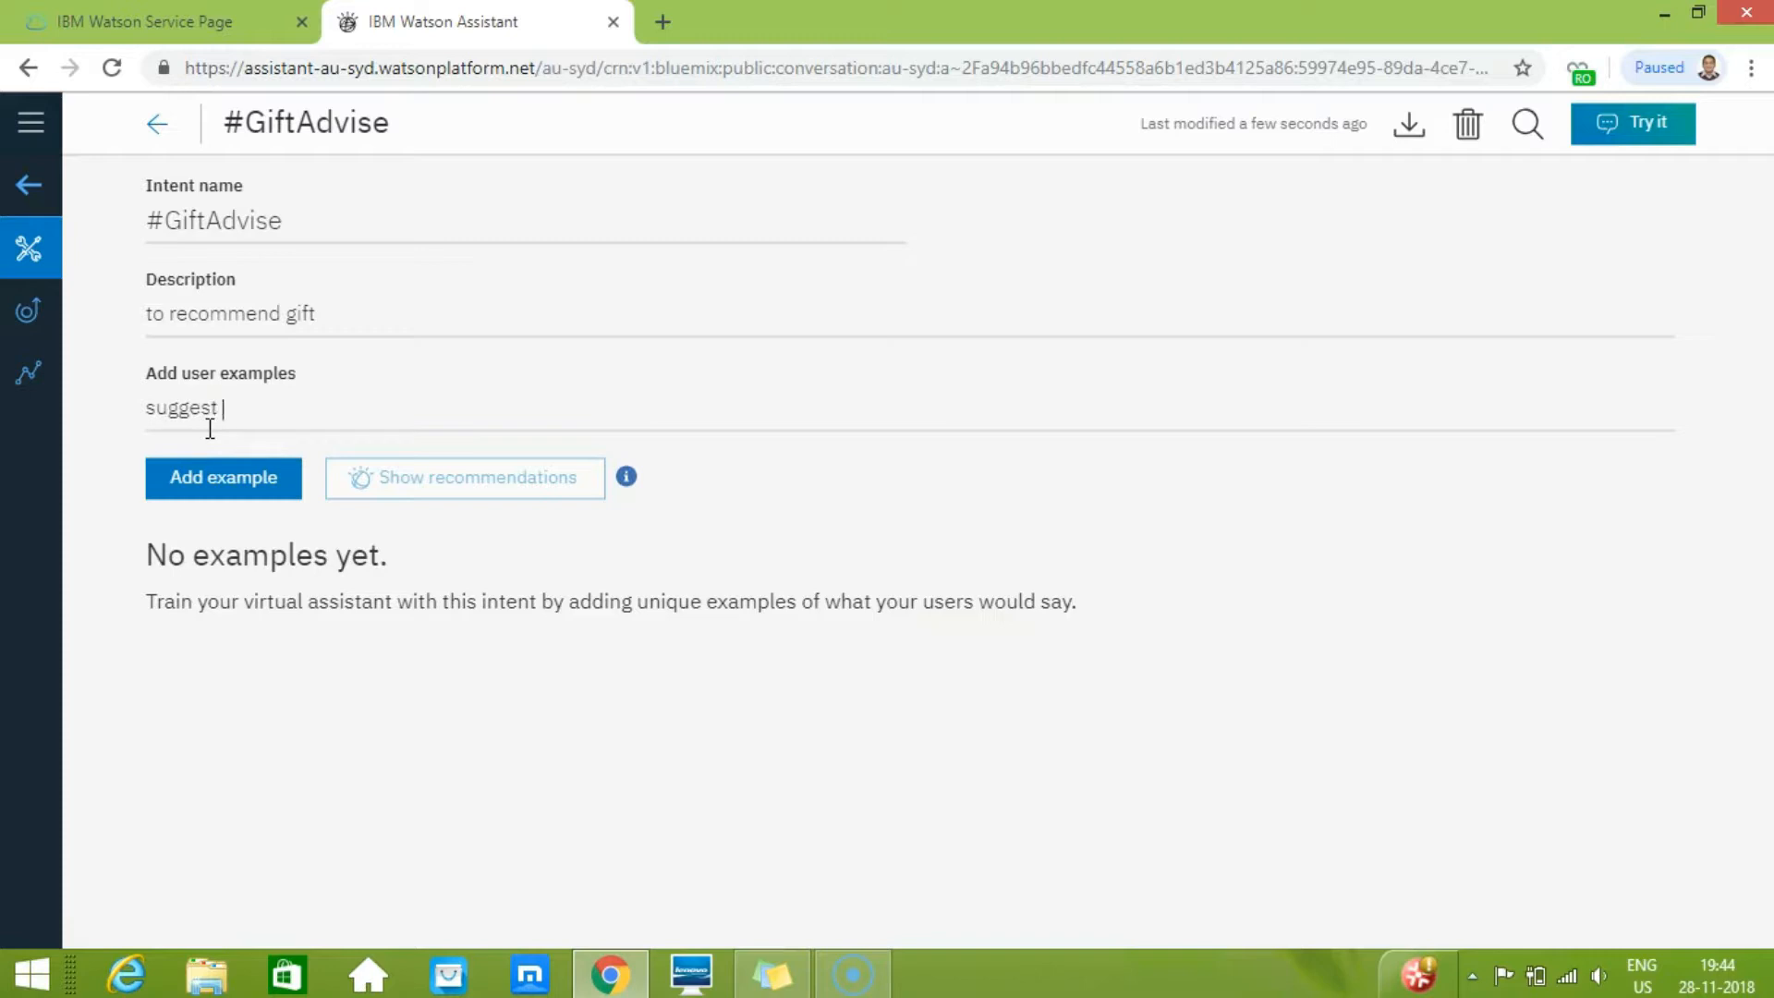
{"action": "type", "text": "some gift"}
{"action": "left_click", "coordinate": [180, 499]}
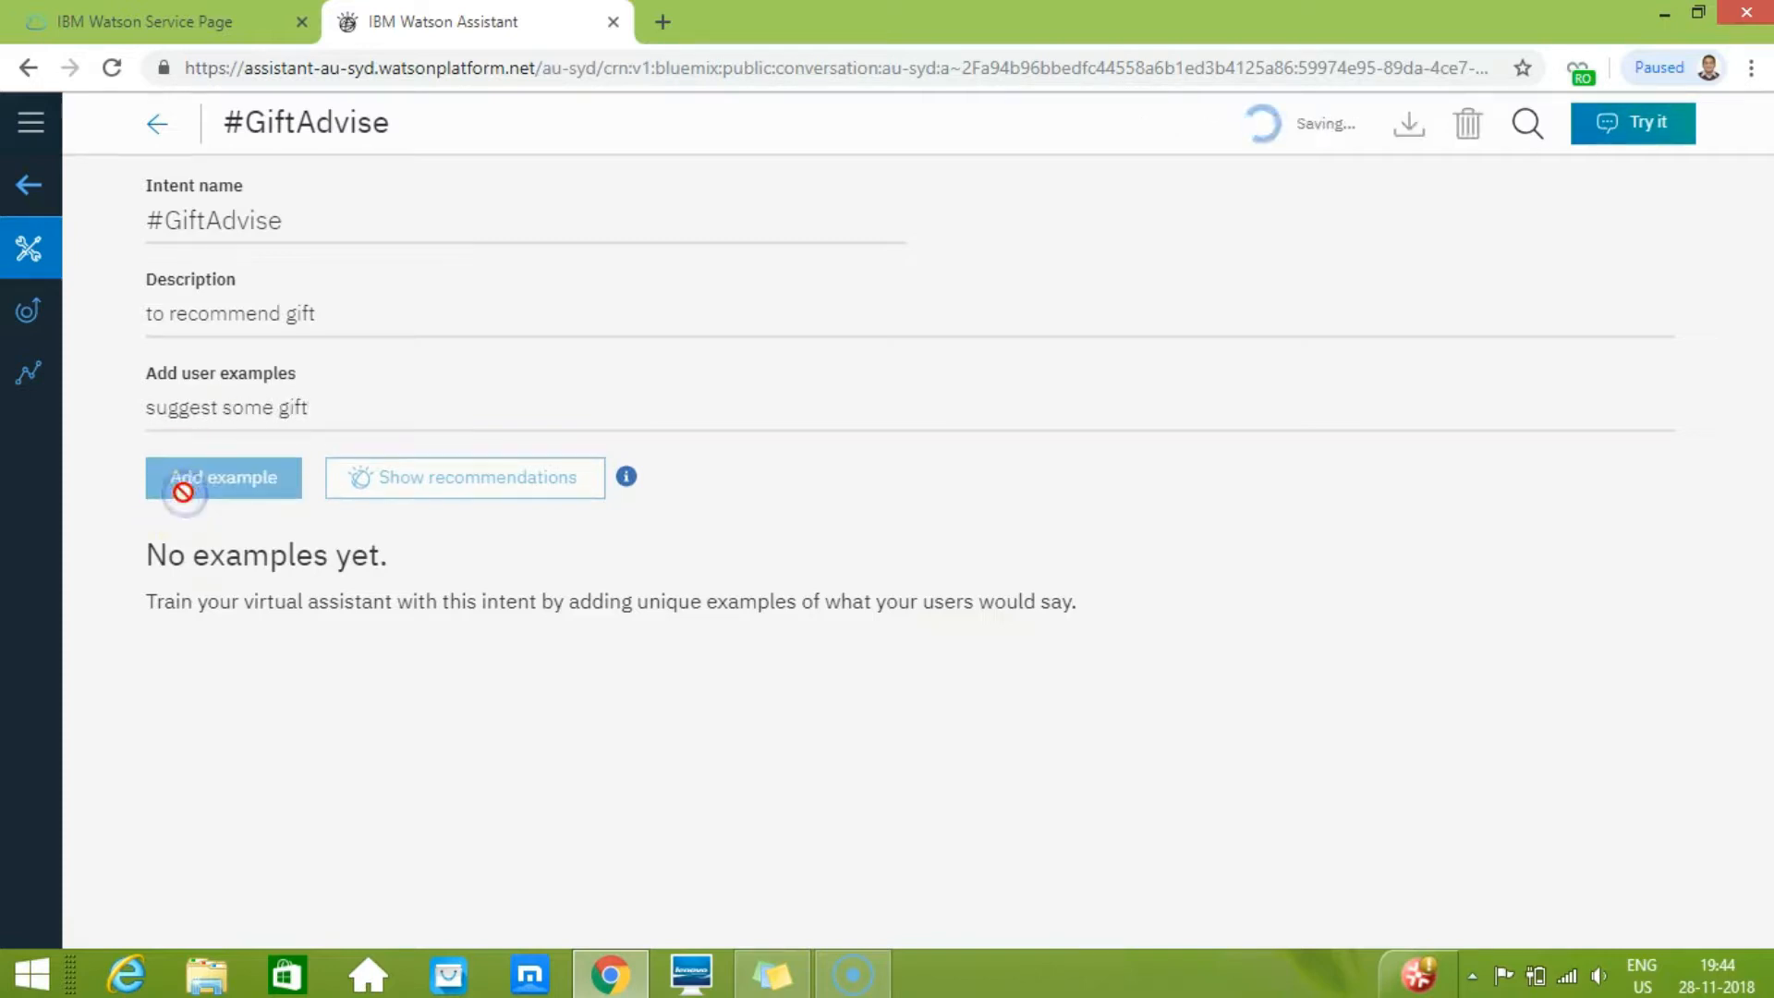
{"action": "left_click", "coordinate": [384, 400]}
{"action": "type", "text": "sug"}
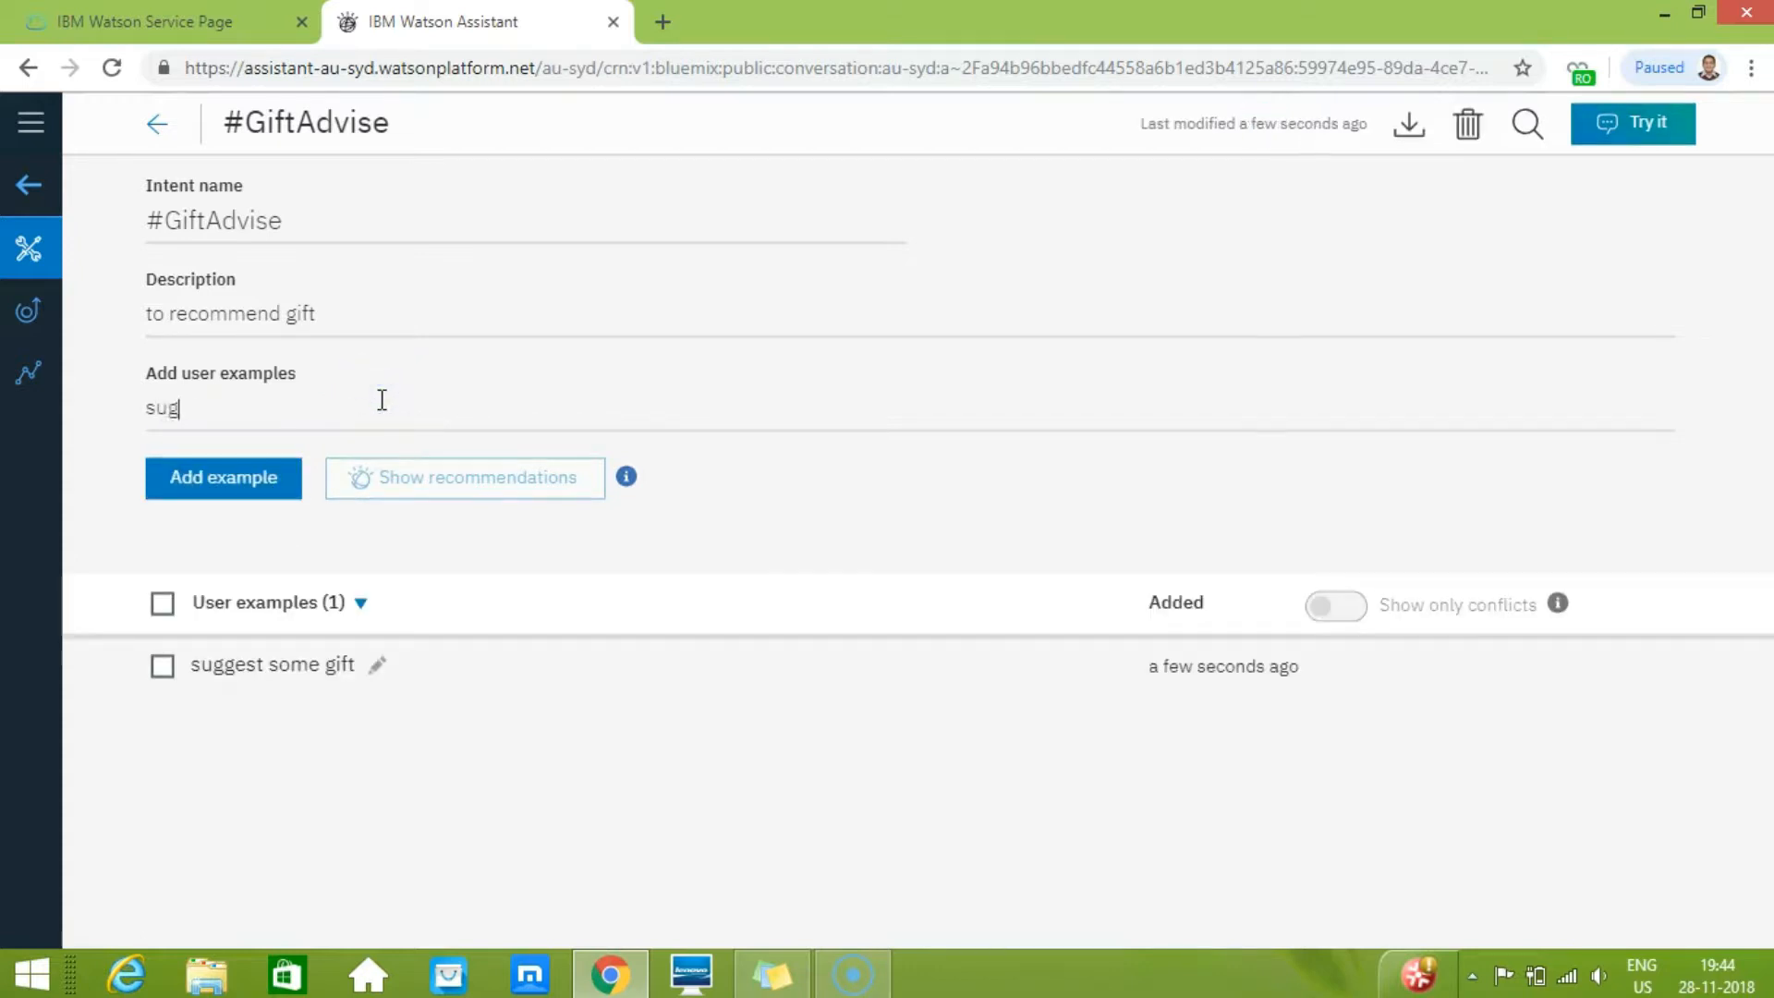
{"action": "type", "text": "gest some gift for birthday"}
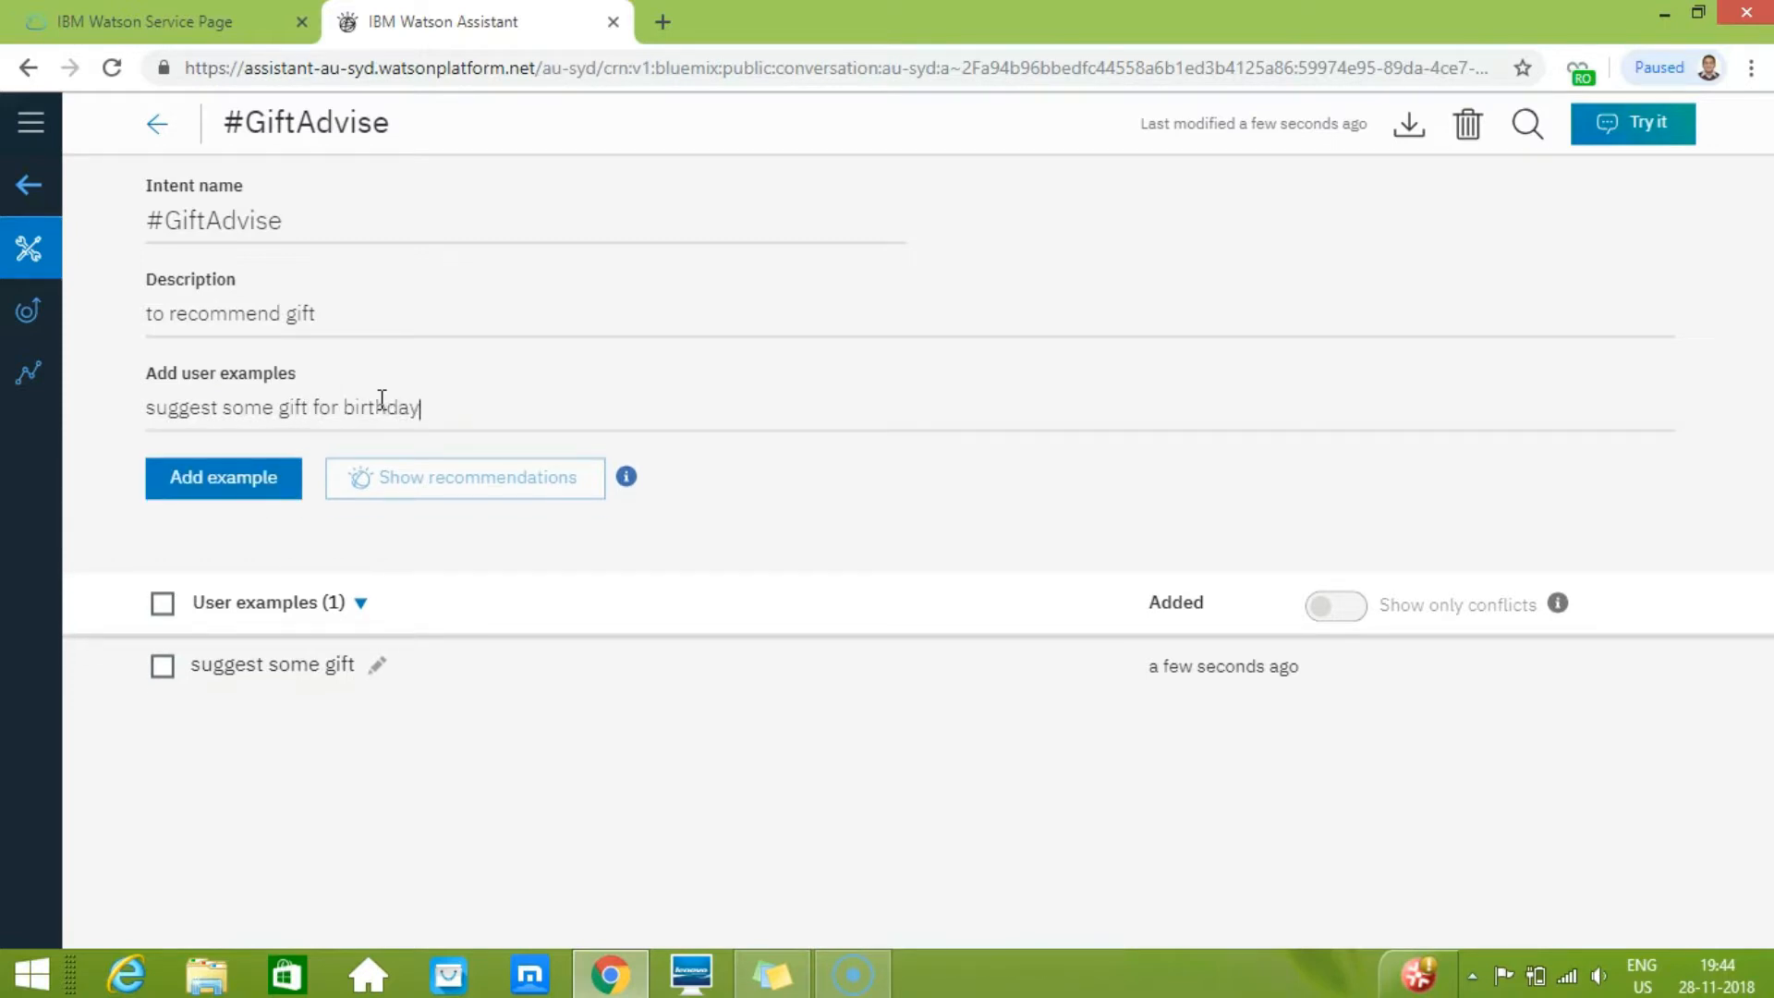
{"action": "left_click", "coordinate": [277, 472]}
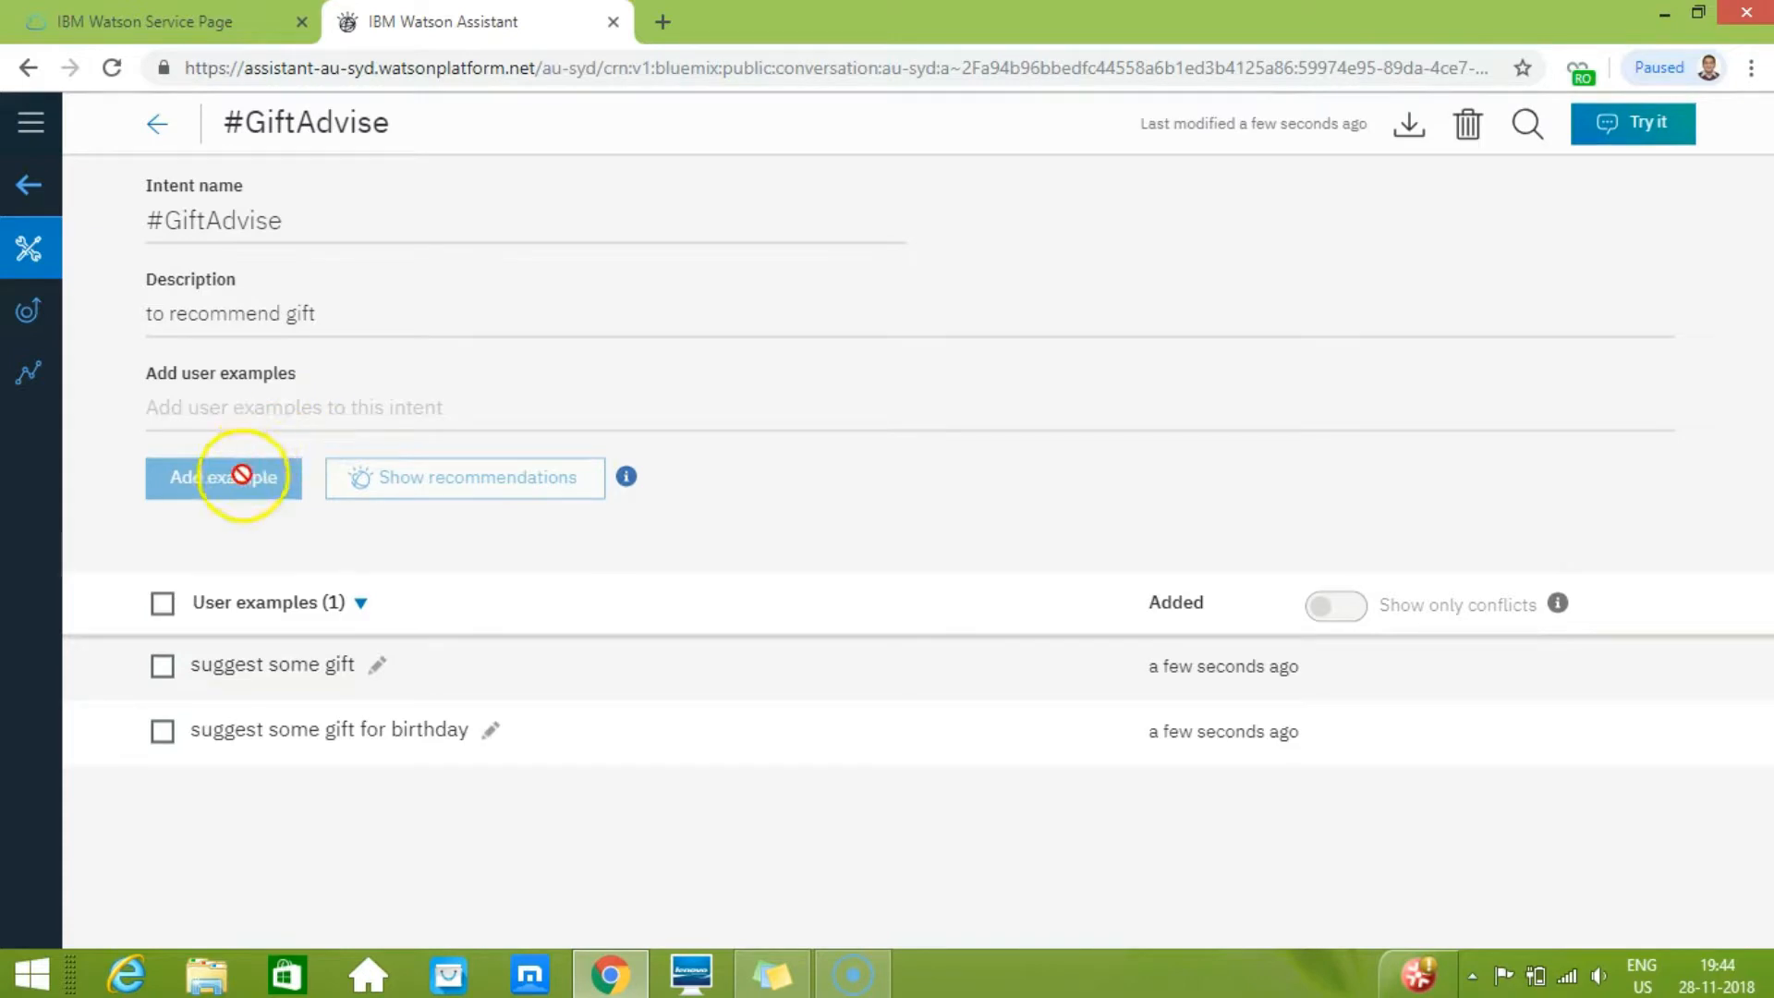
- Add the user example "could you advise some gift for my mom on her anniversay" to #GiftAdvise
{"action": "type", "text": "gi"}
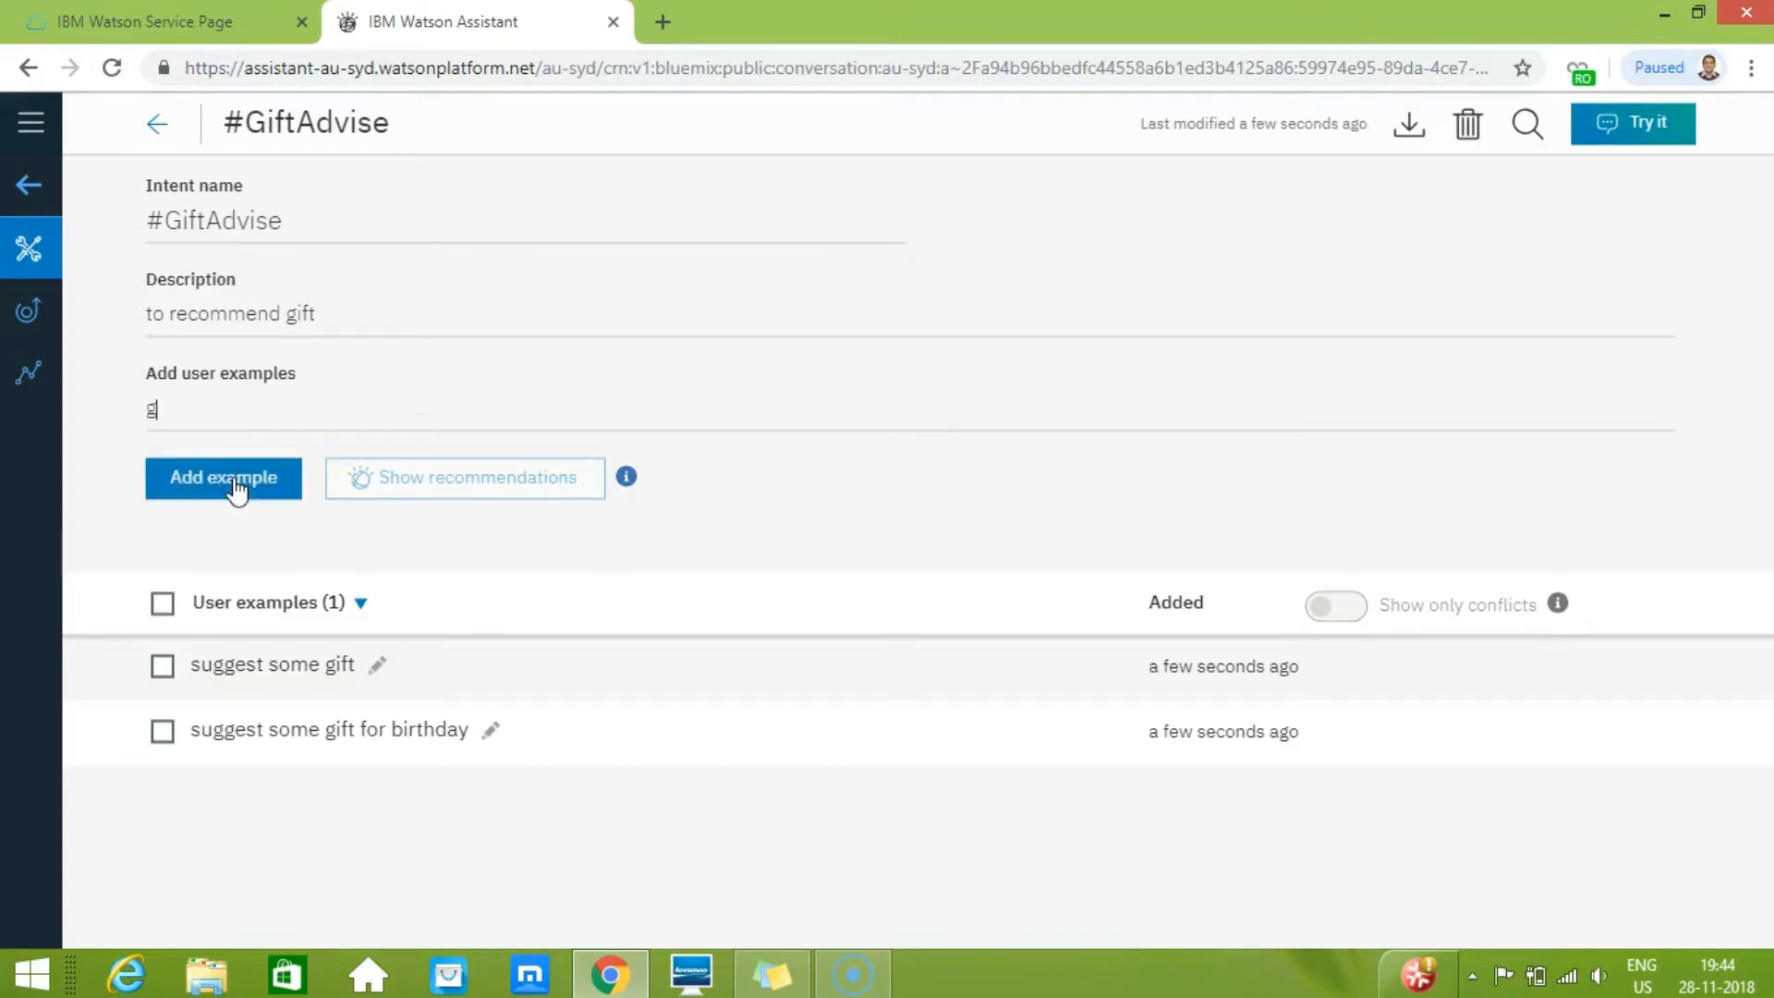
{"action": "key", "text": "BackSpace"}
{"action": "key", "text": "BackSpace"}
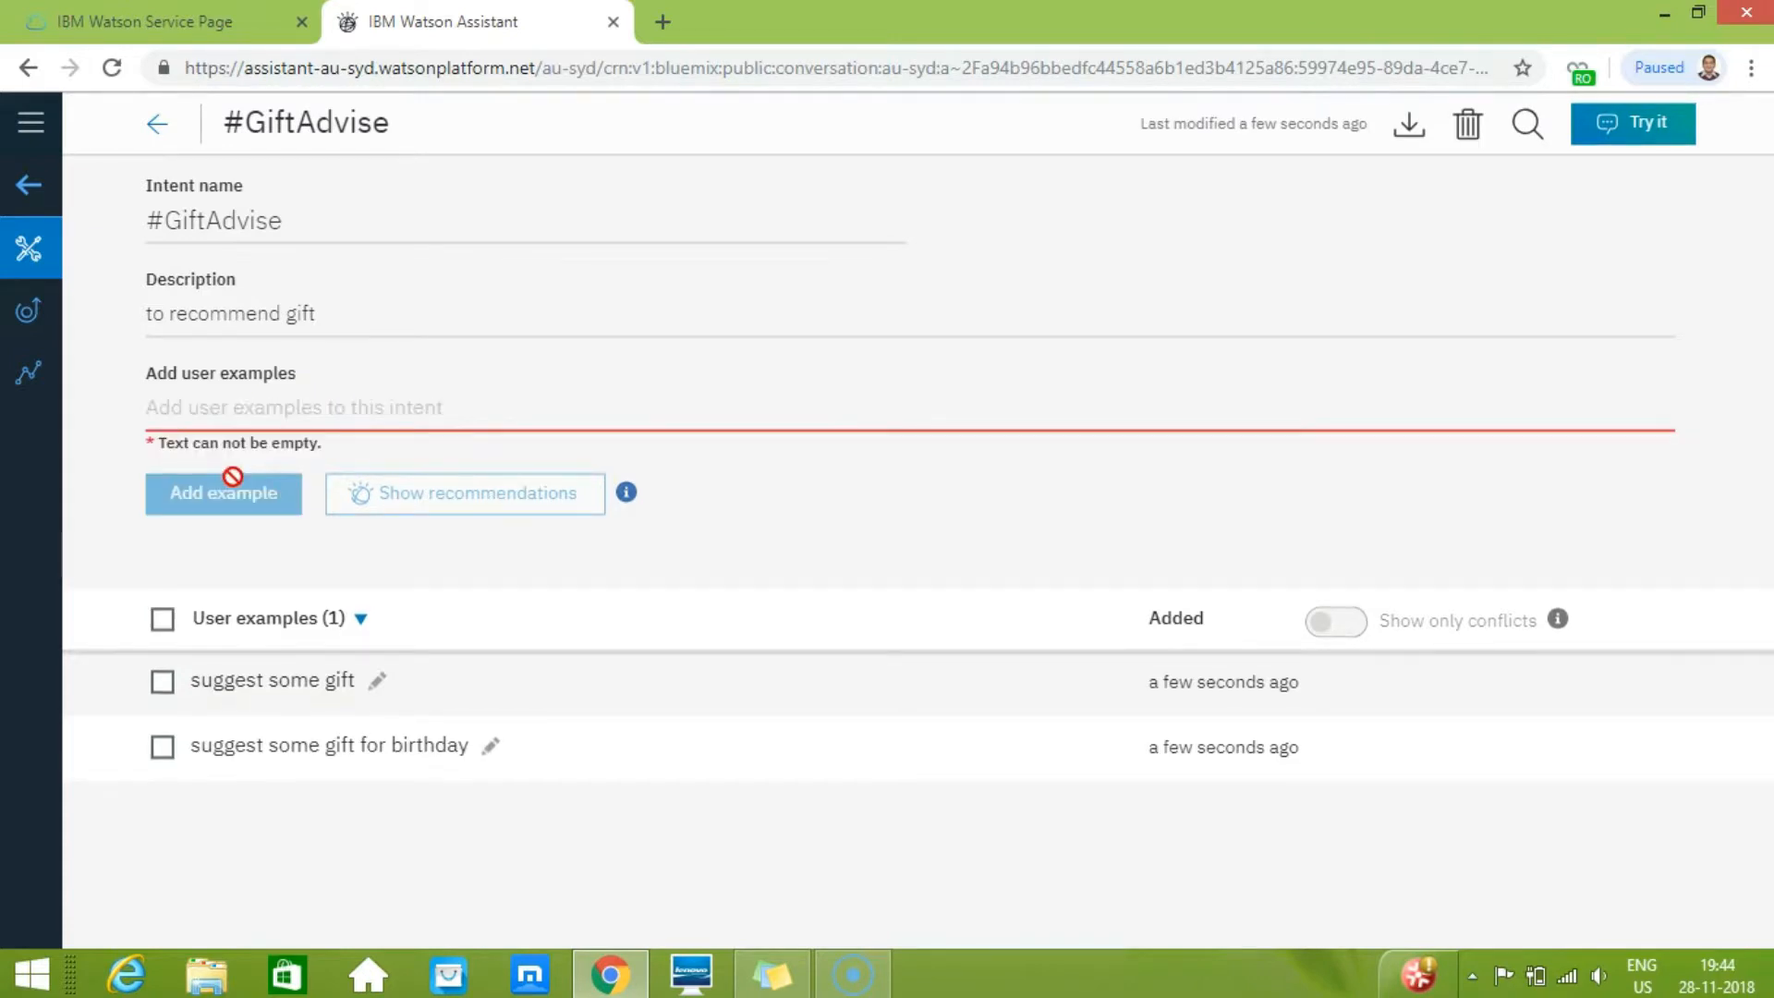
{"action": "type", "text": "could you ad"}
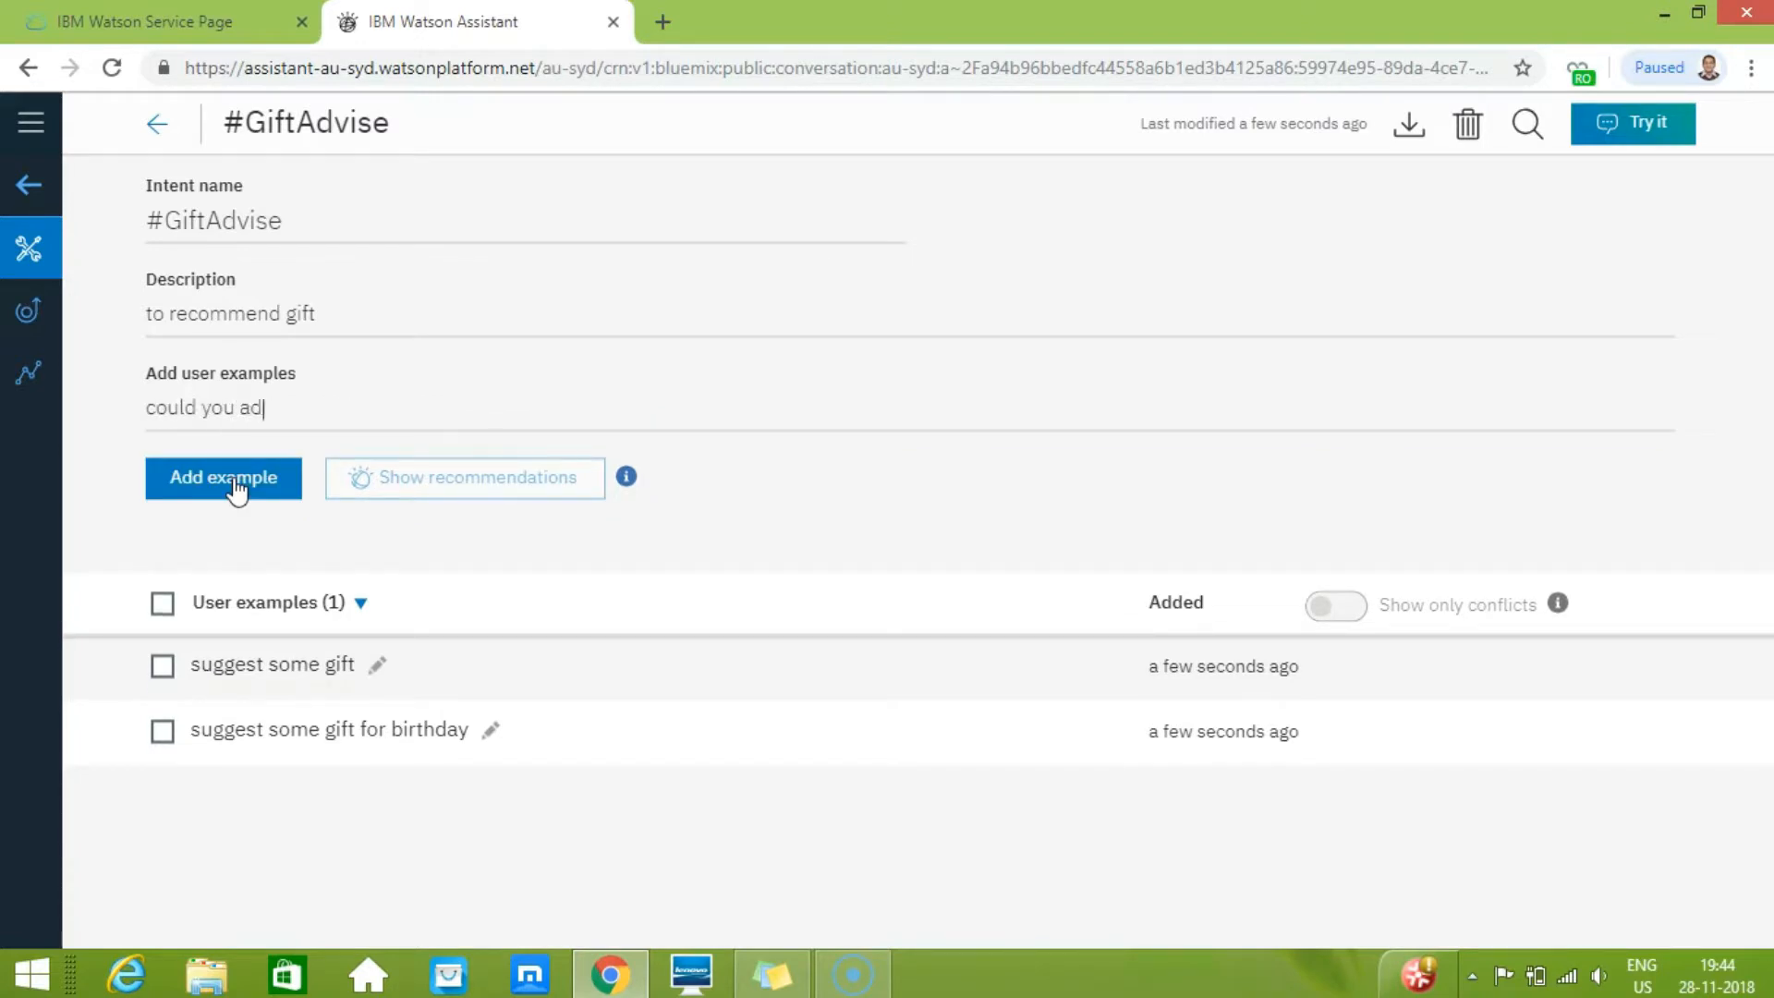
{"action": "type", "text": "vise some gift for my mom on her anniversay"}
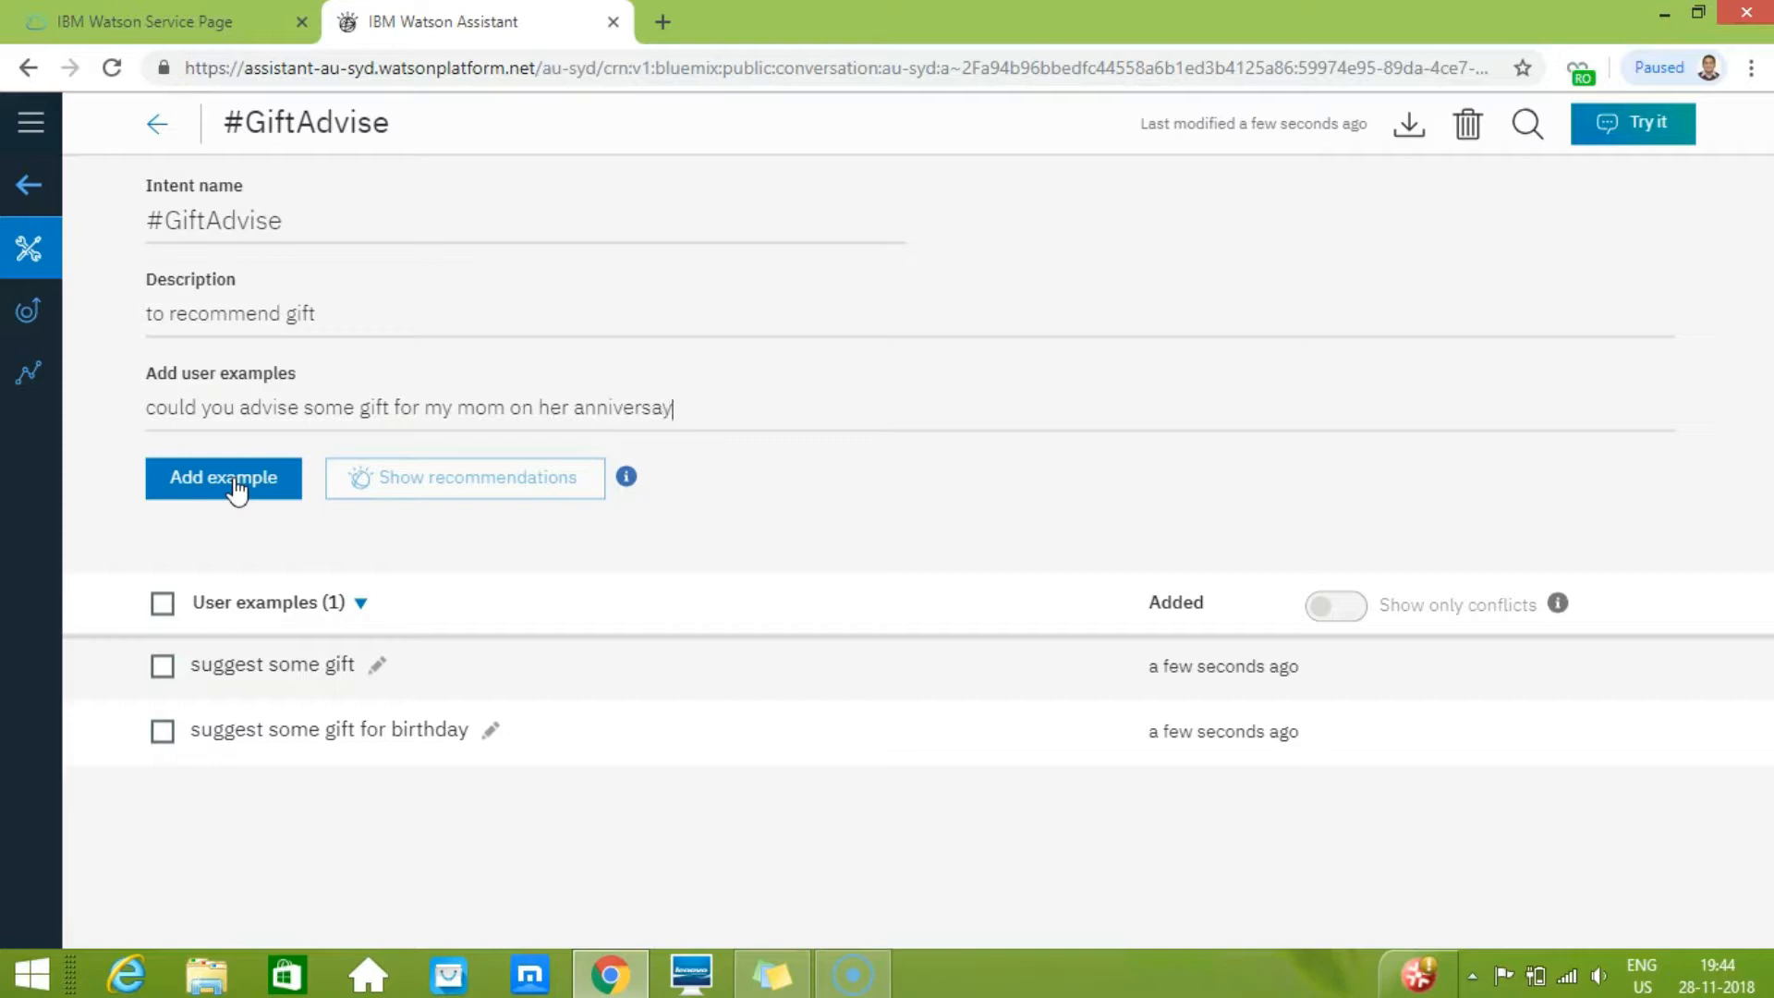
{"action": "left_click", "coordinate": [238, 489]}
{"action": "left_click", "coordinate": [276, 460]}
- Add the user example "what should i present ot my wife" to #GiftAdvise and return to the intents list
{"action": "left_click", "coordinate": [300, 406]}
{"action": "type", "text": "what sh"}
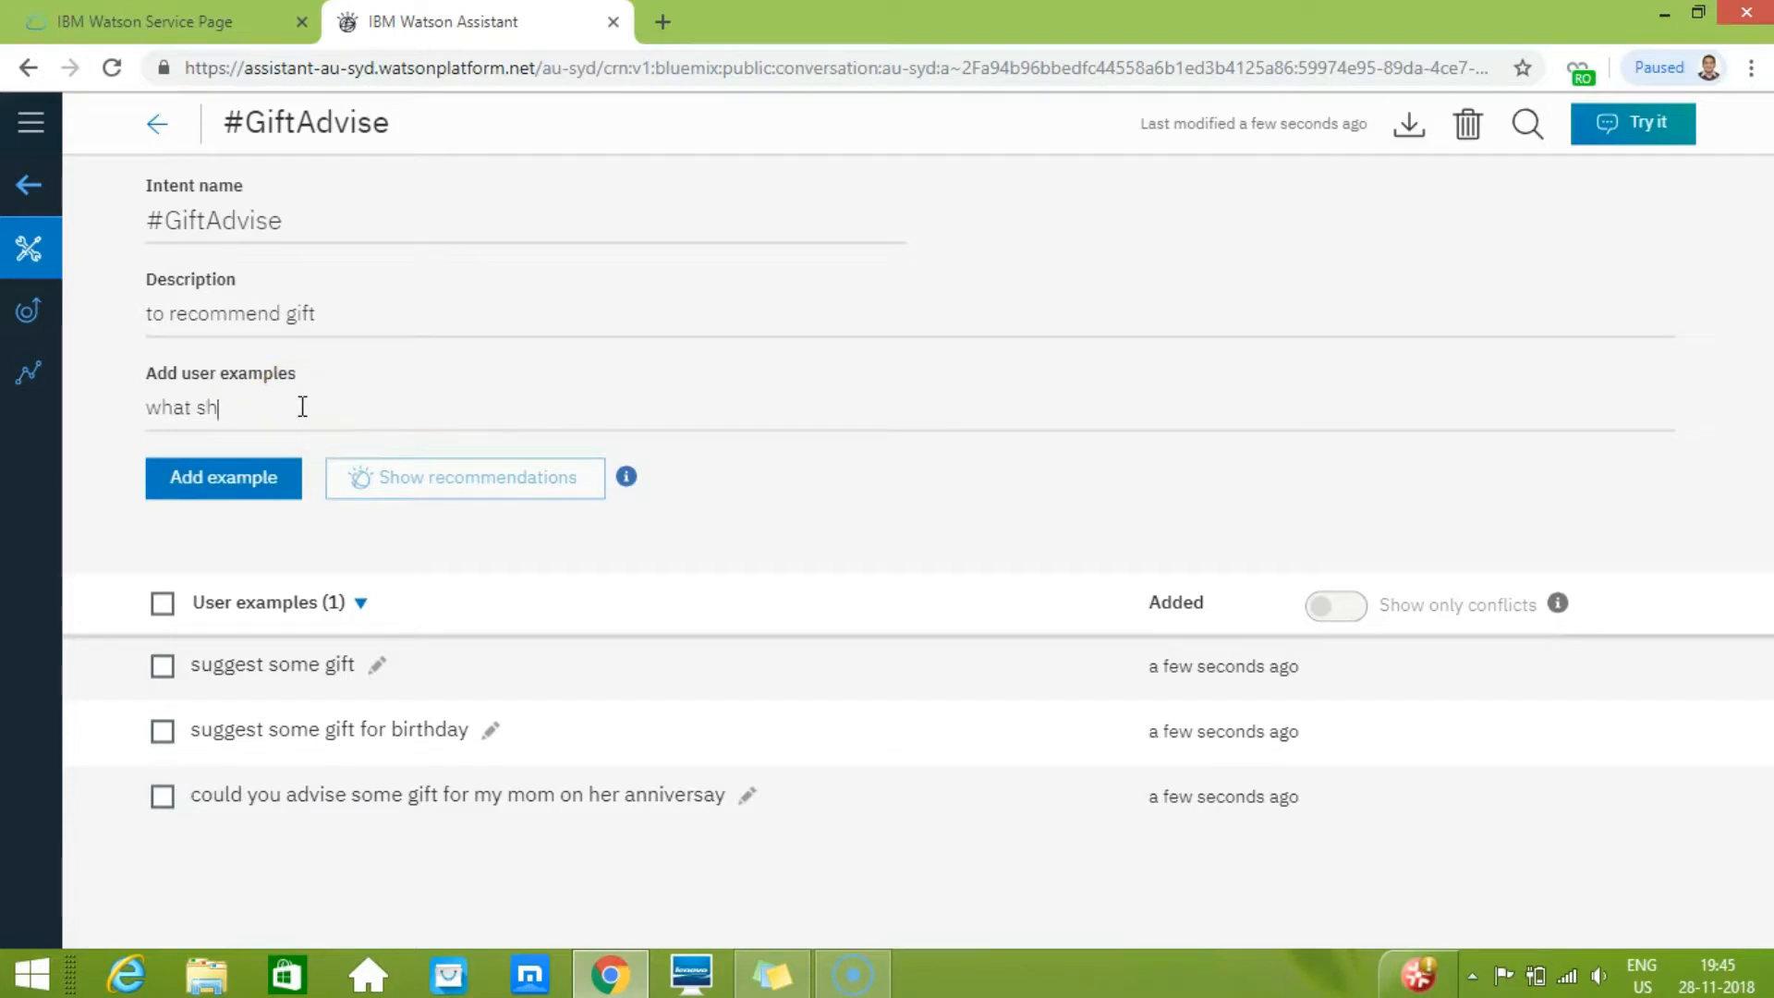
{"action": "type", "text": "ould i presnt ot my wife"}
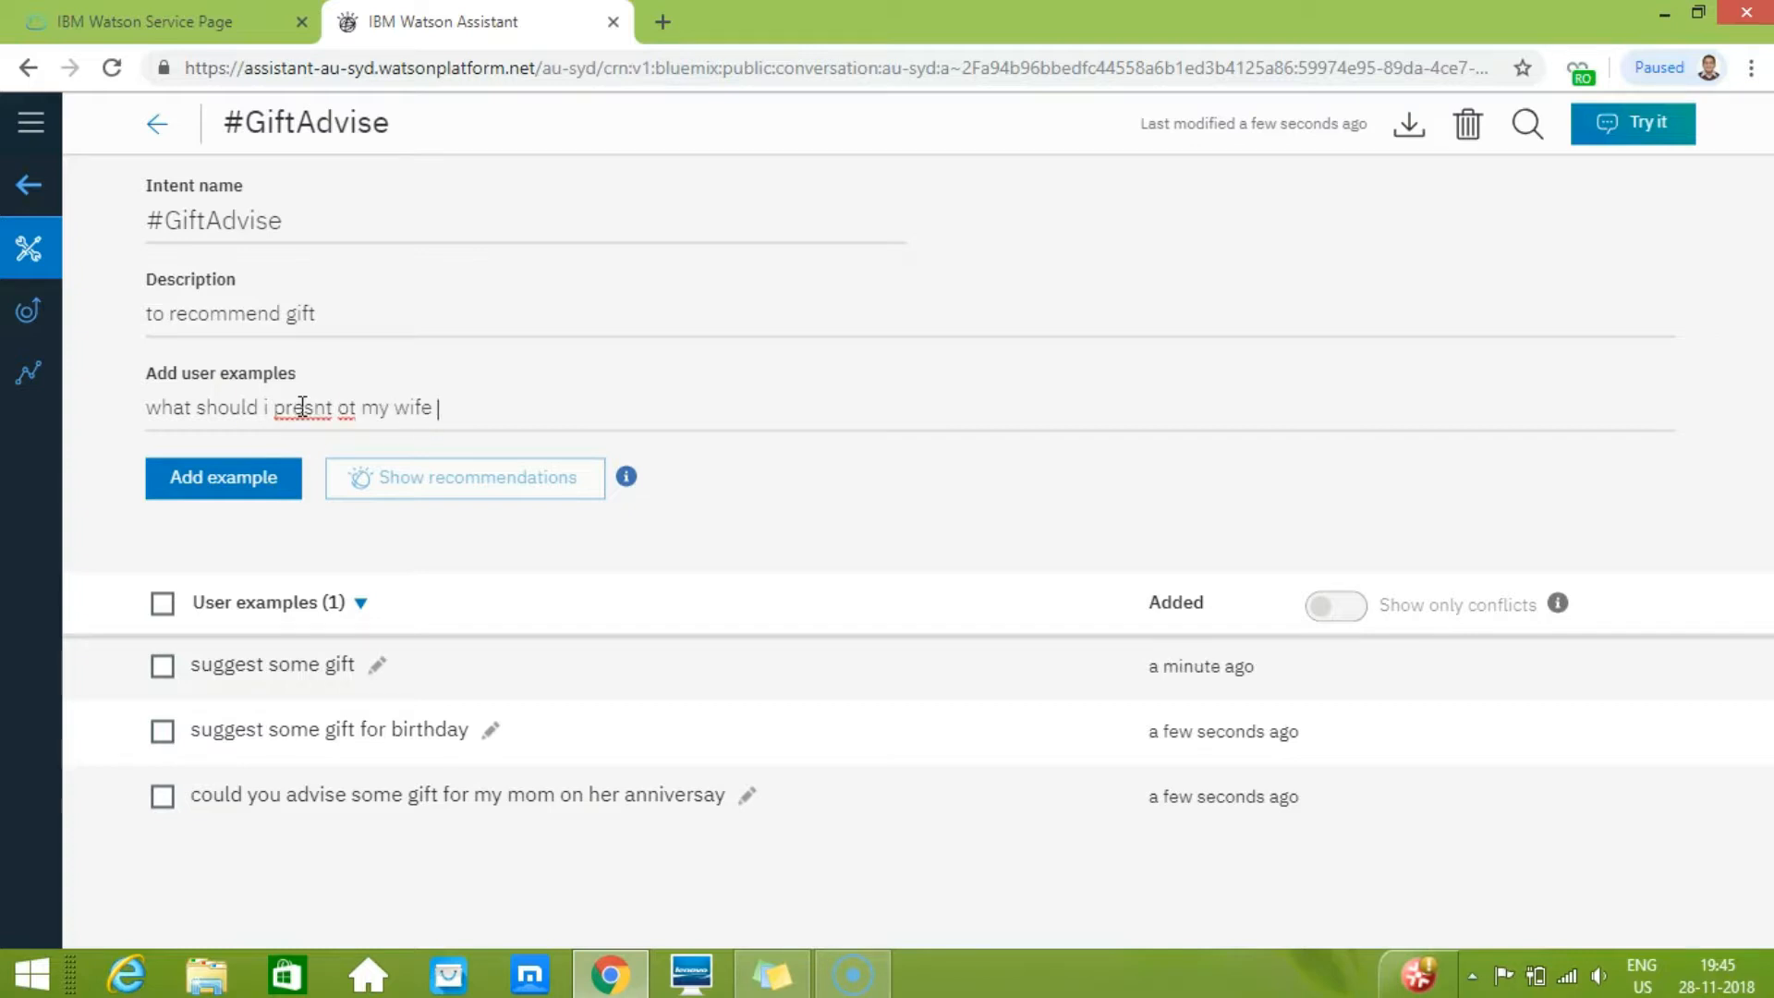
{"action": "left_click", "coordinate": [305, 408]}
{"action": "type", "text": "e"}
{"action": "left_click", "coordinate": [244, 477]}
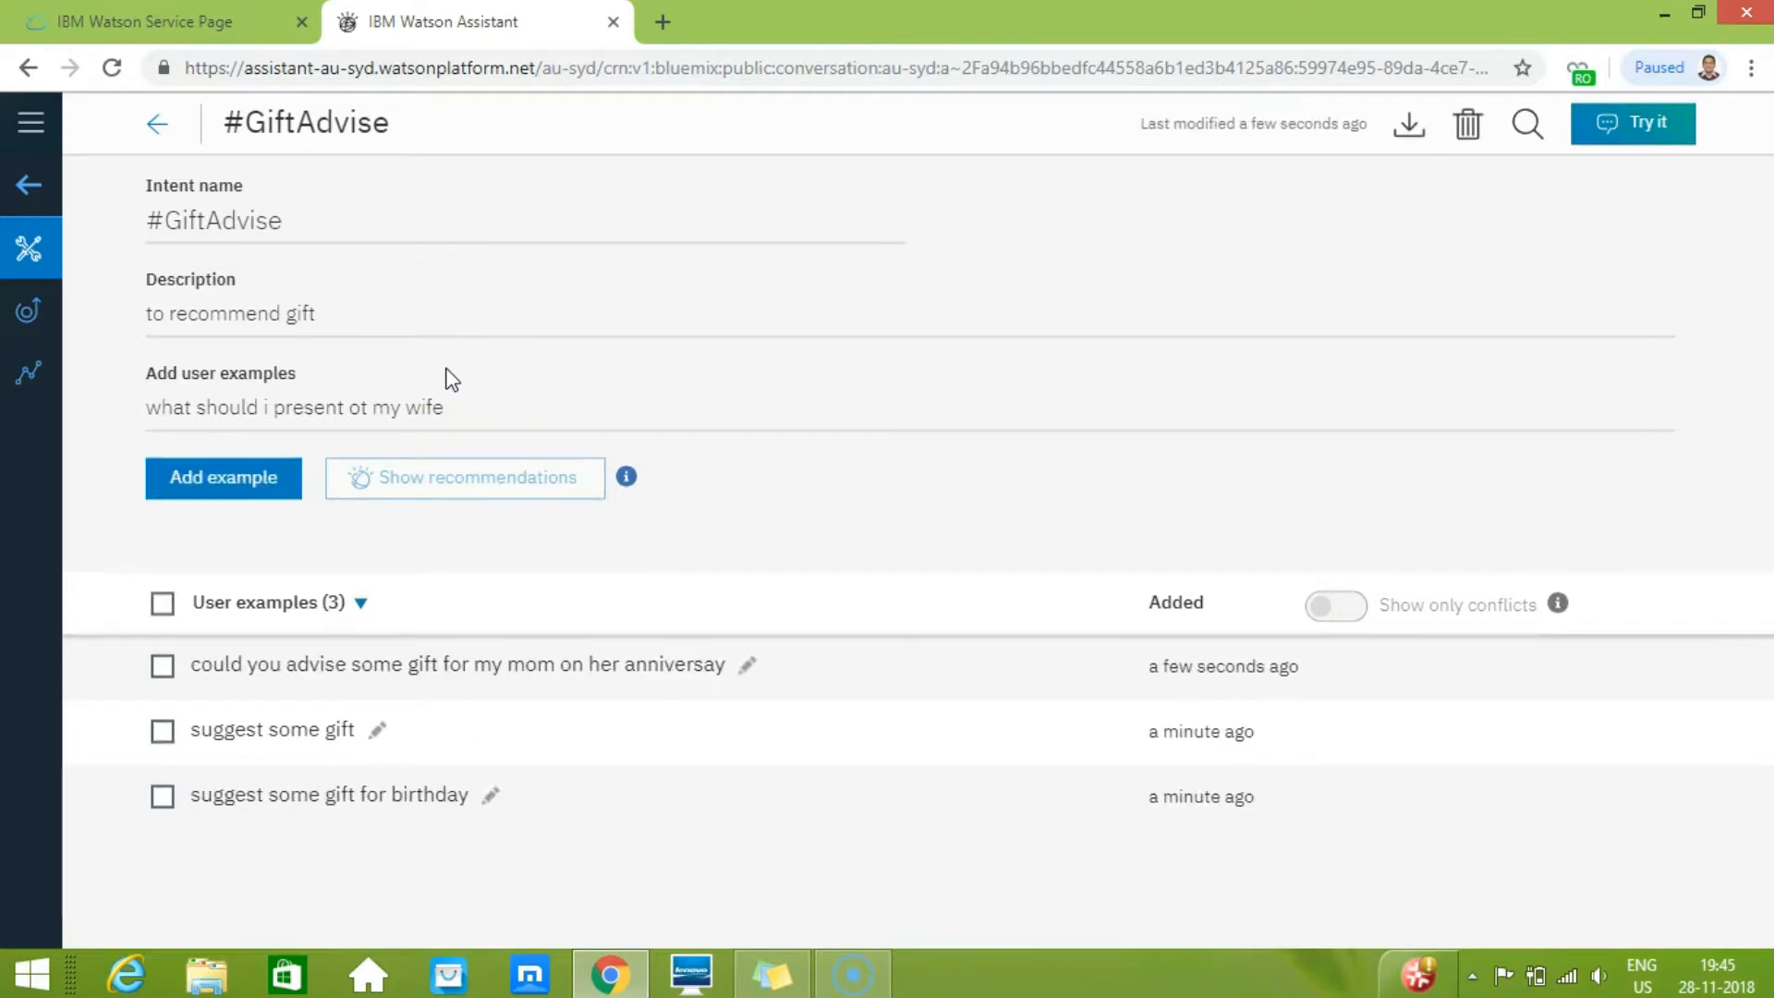
{"action": "left_click", "coordinate": [348, 330]}
{"action": "left_click", "coordinate": [164, 130]}
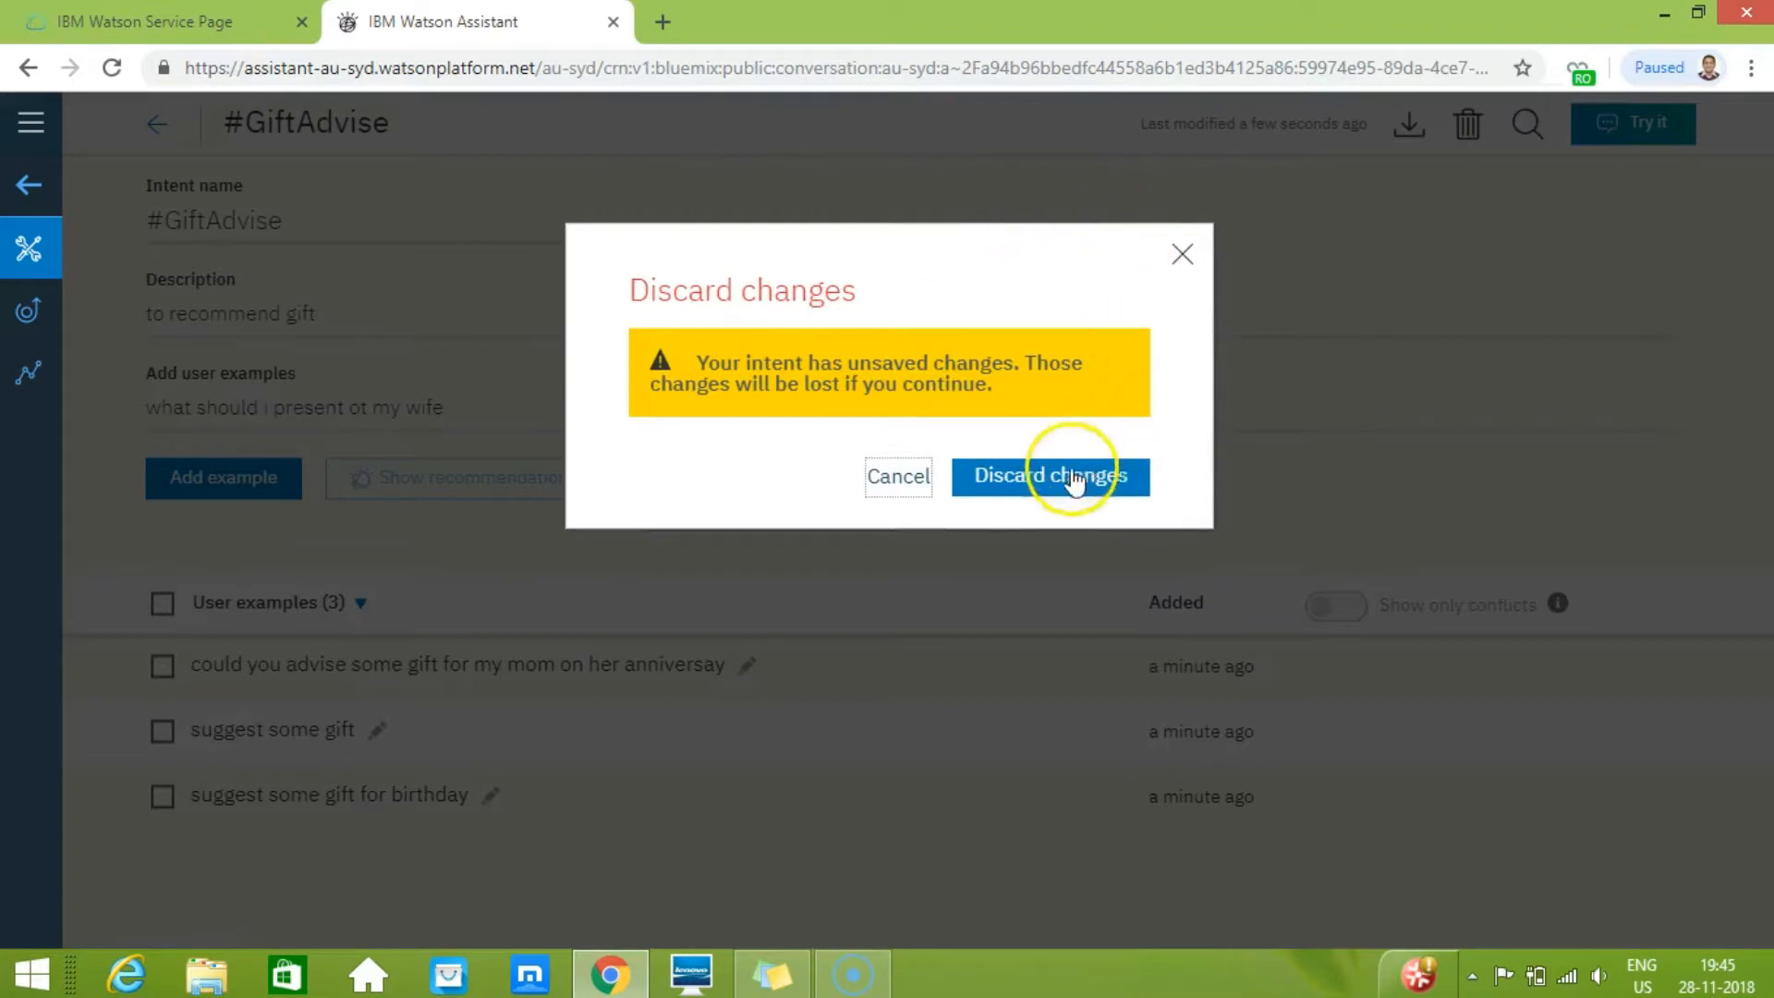
{"action": "left_click", "coordinate": [920, 485]}
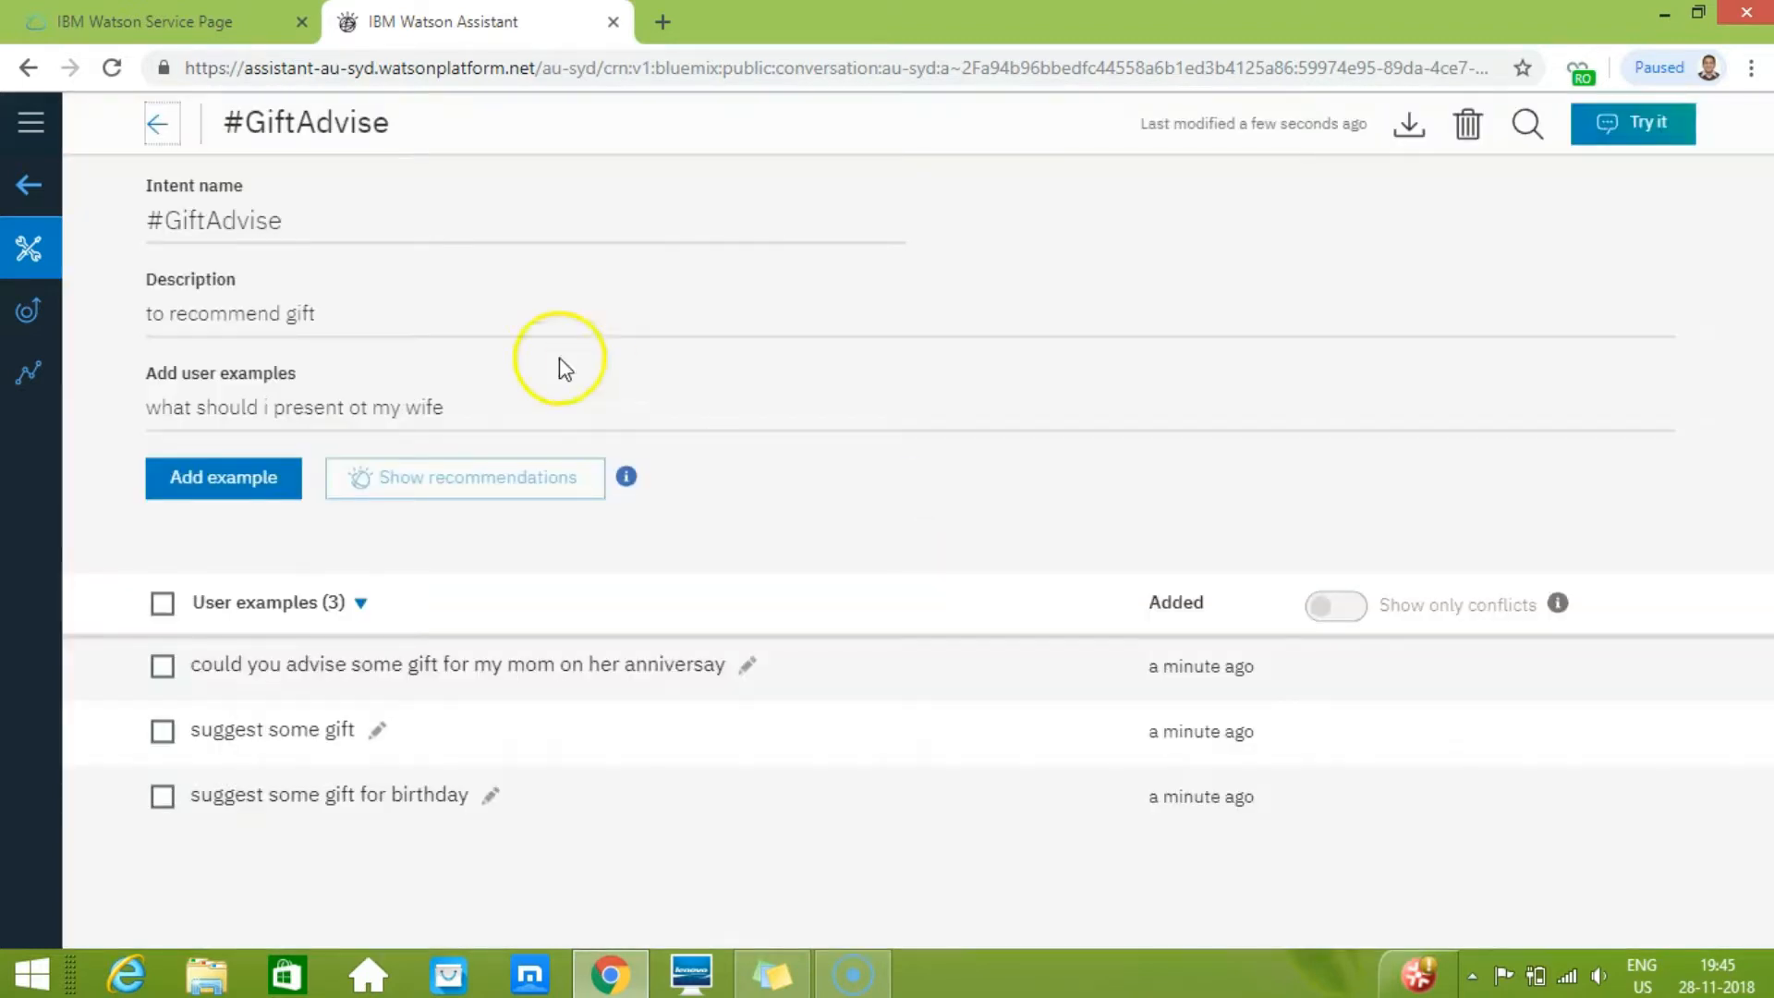
{"action": "left_click", "coordinate": [249, 478]}
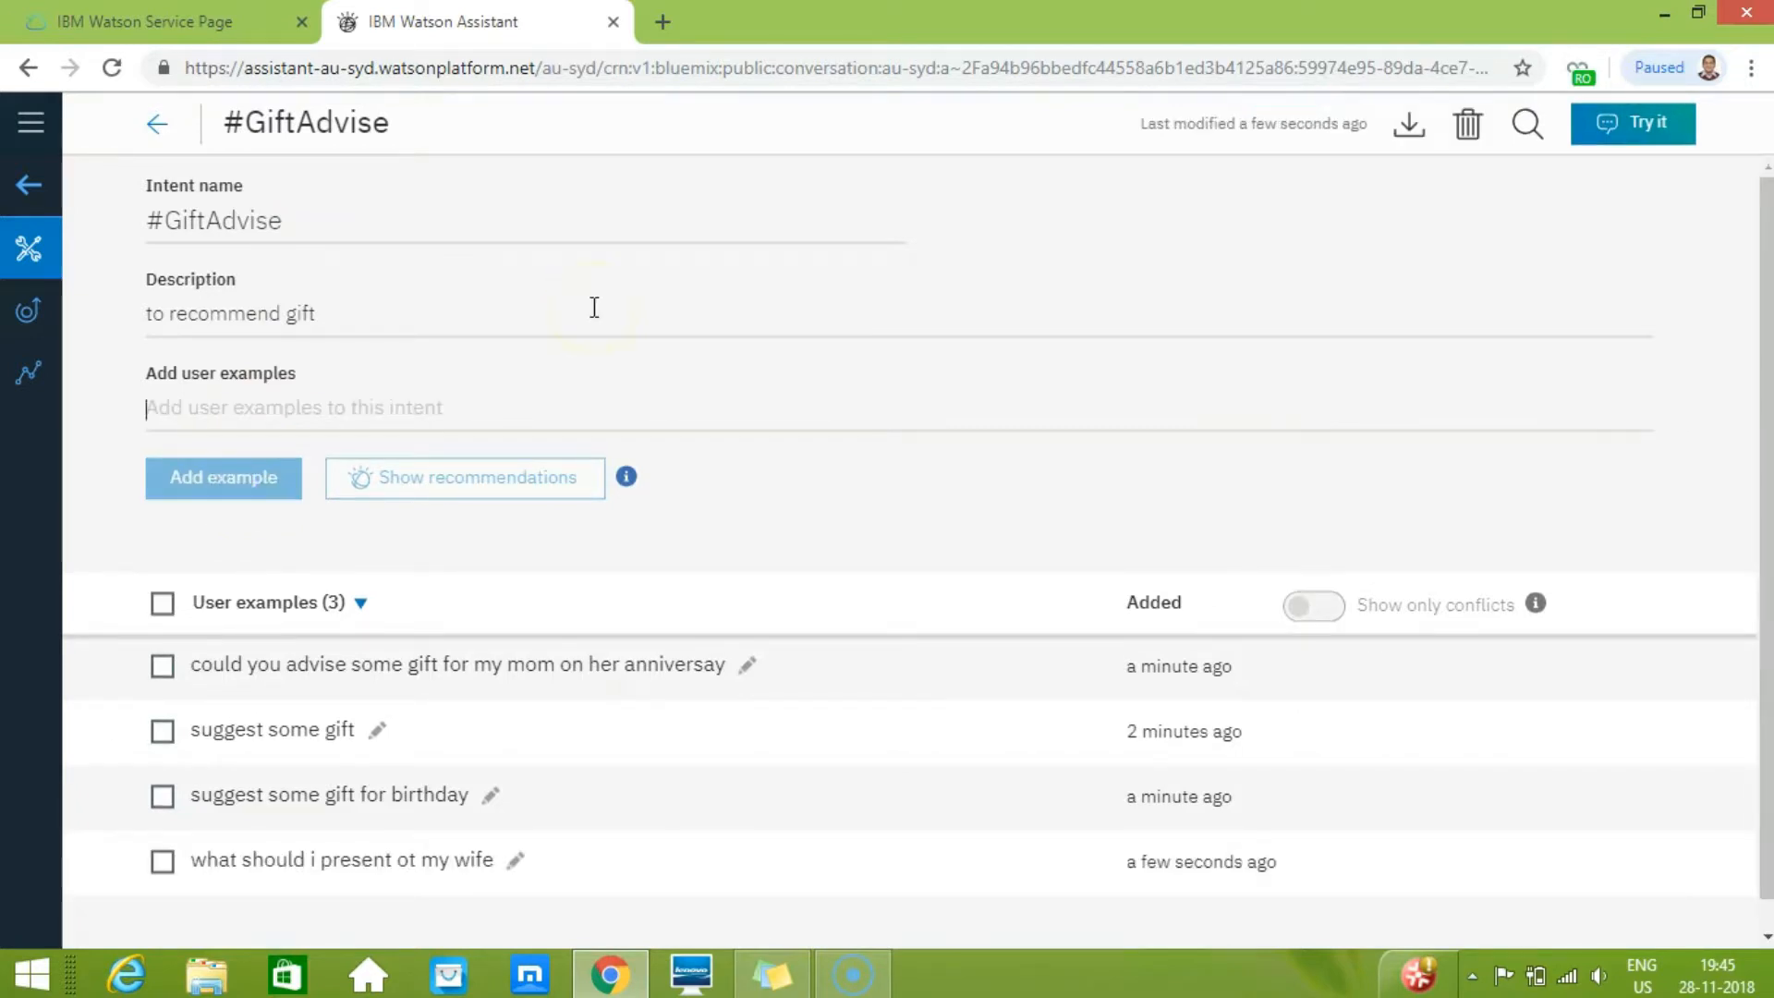
{"action": "left_click", "coordinate": [157, 127]}
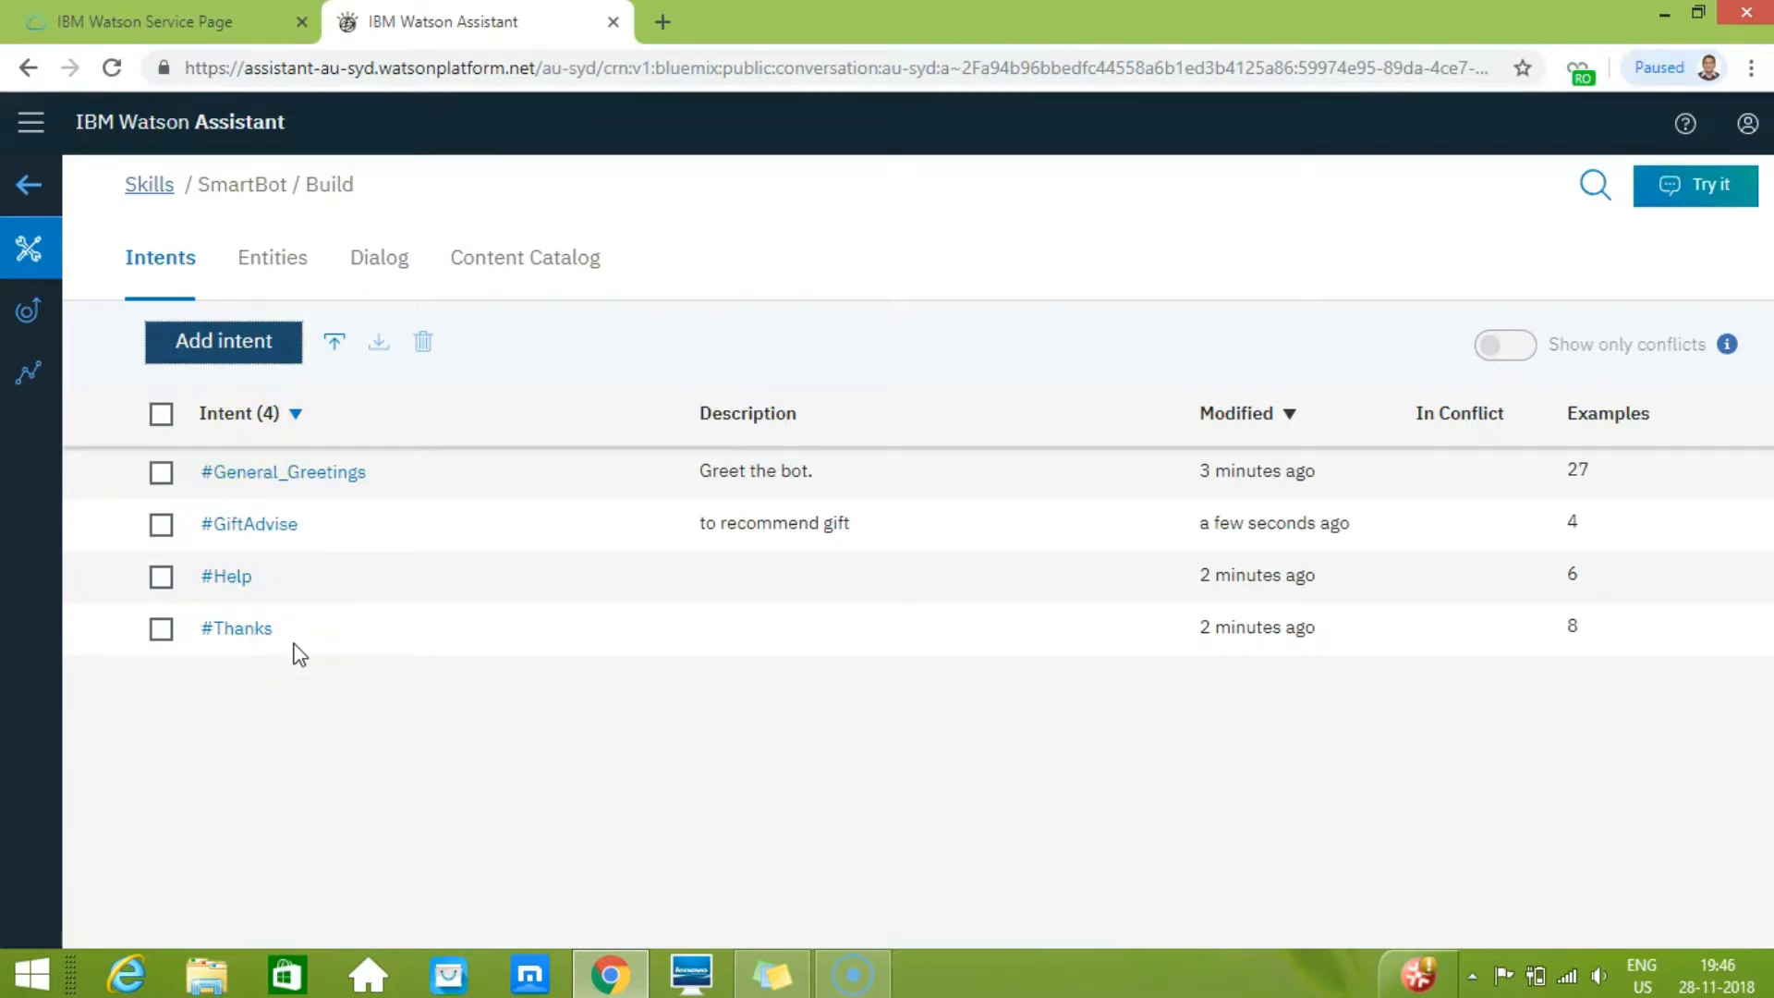
- Open the test chat for the SmartBot skill and send "hello" to check its intent recognition
{"action": "left_click", "coordinate": [1710, 197]}
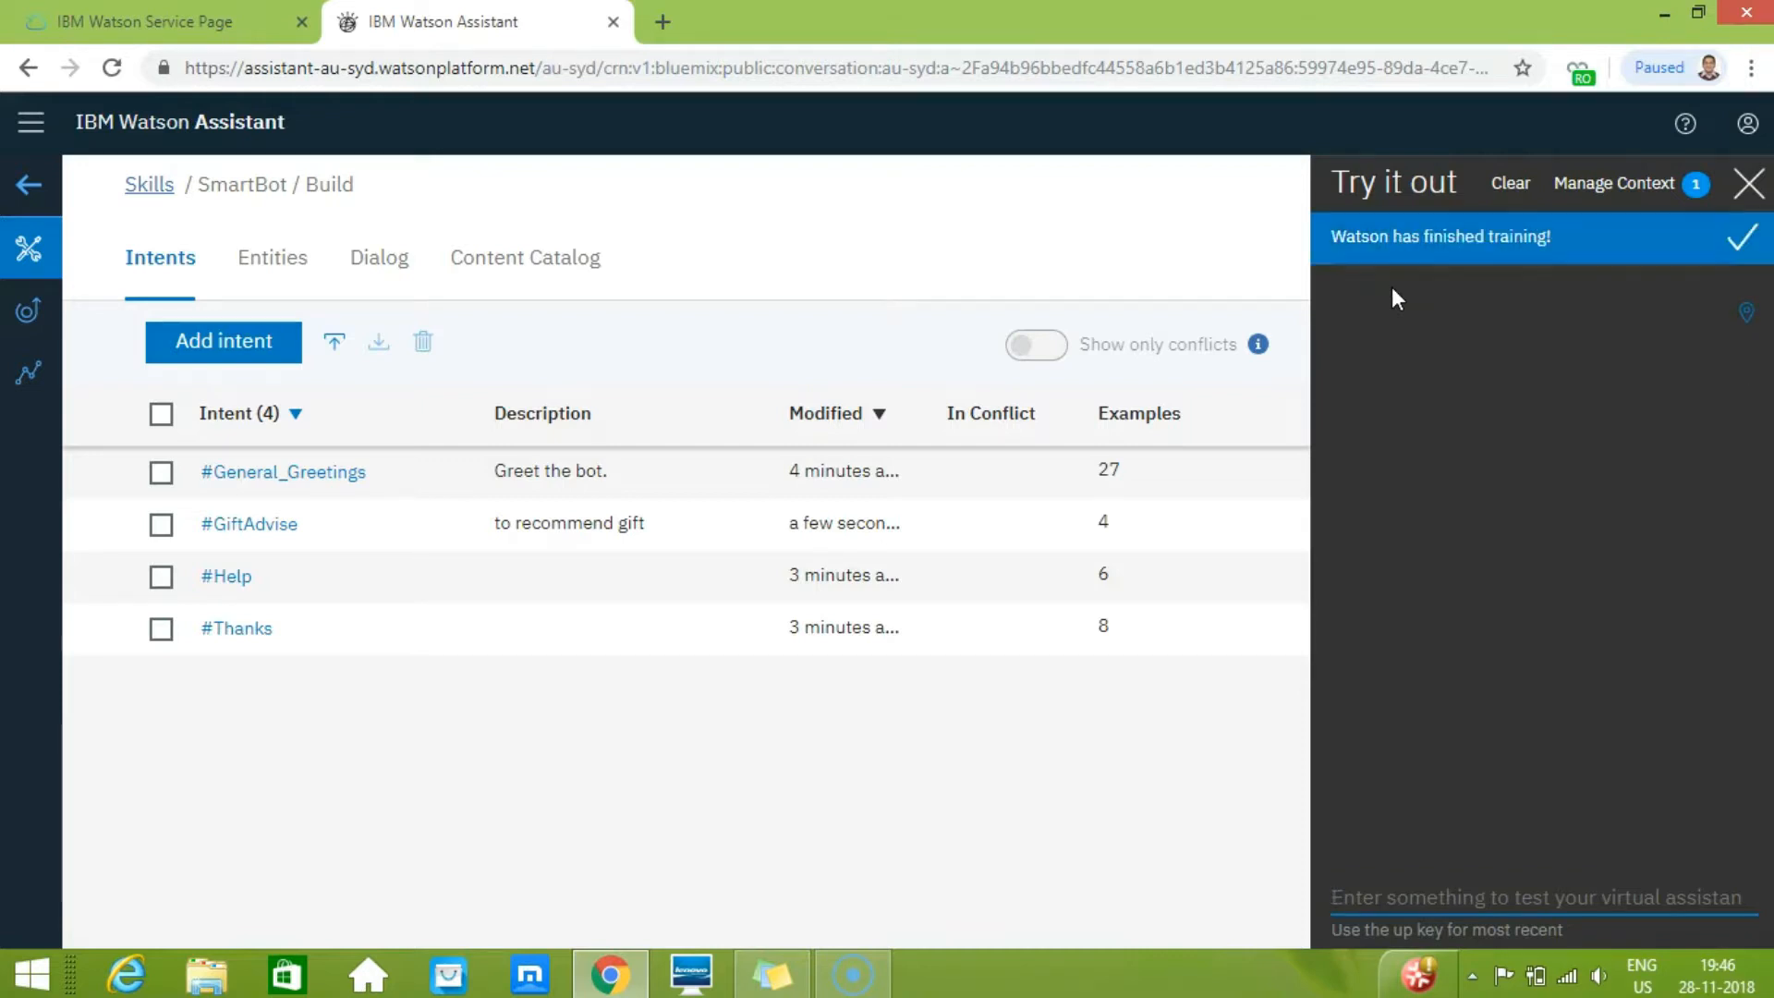
{"action": "left_click", "coordinate": [1383, 892]}
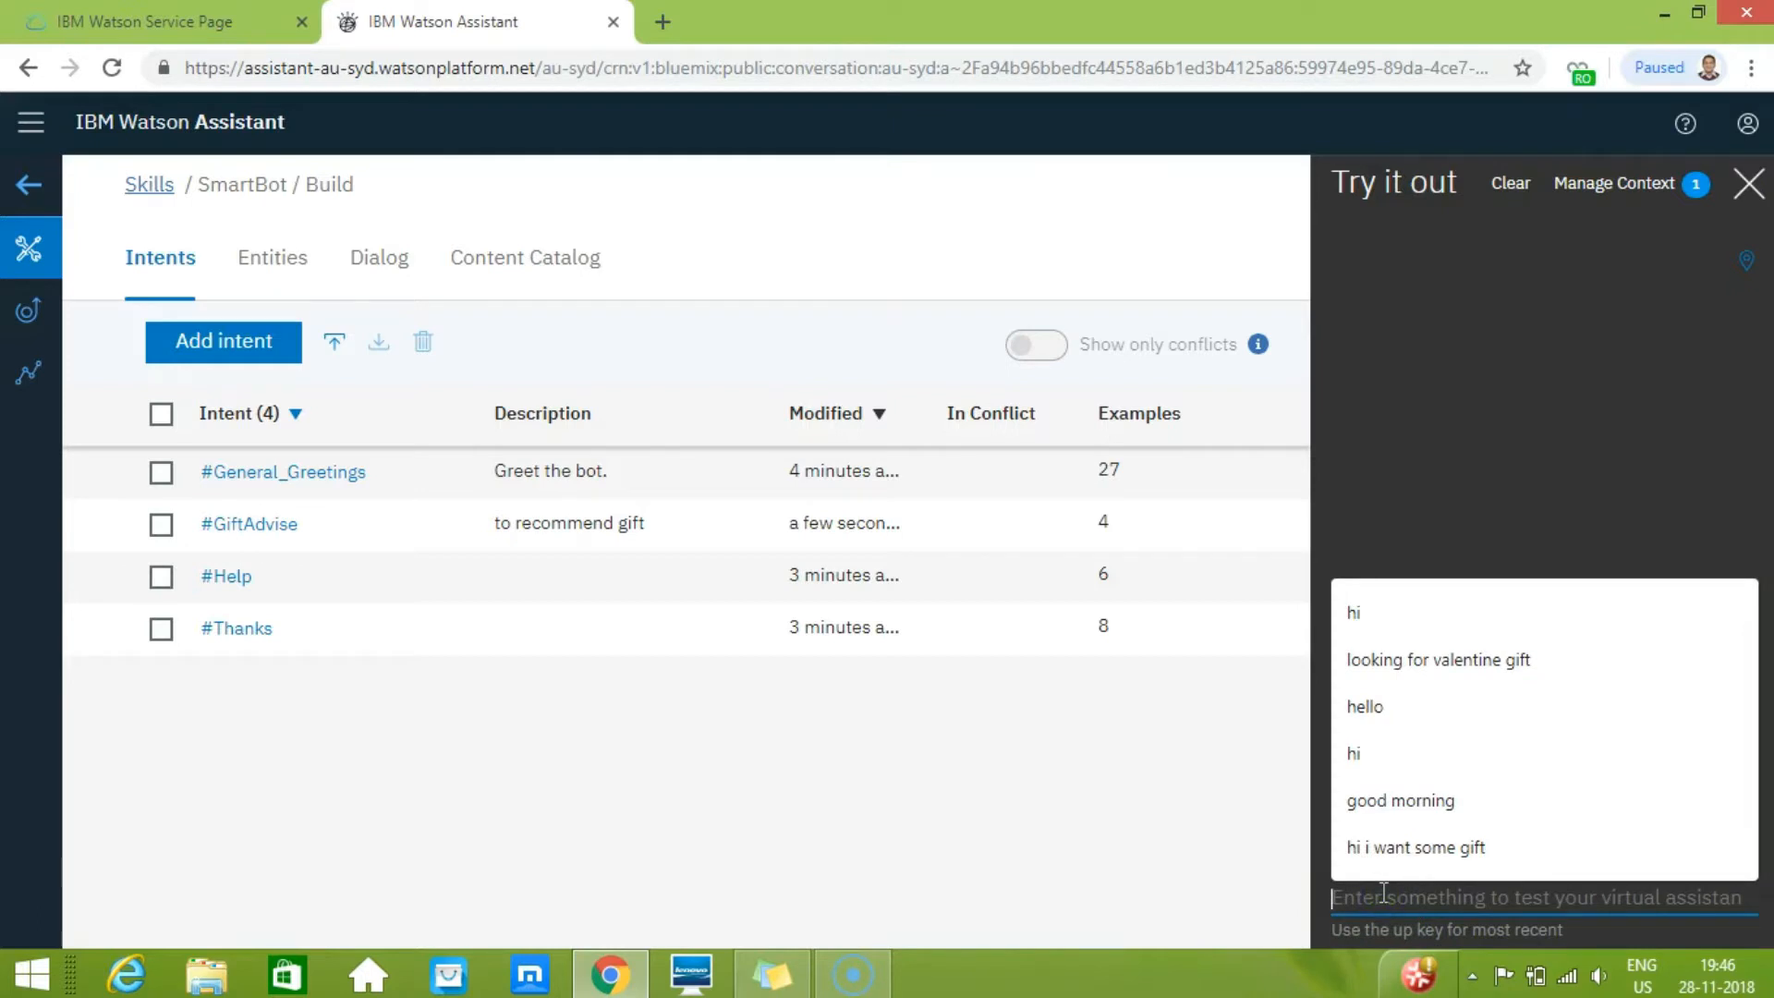
{"action": "type", "text": "hello"}
{"action": "key", "text": "Return"}
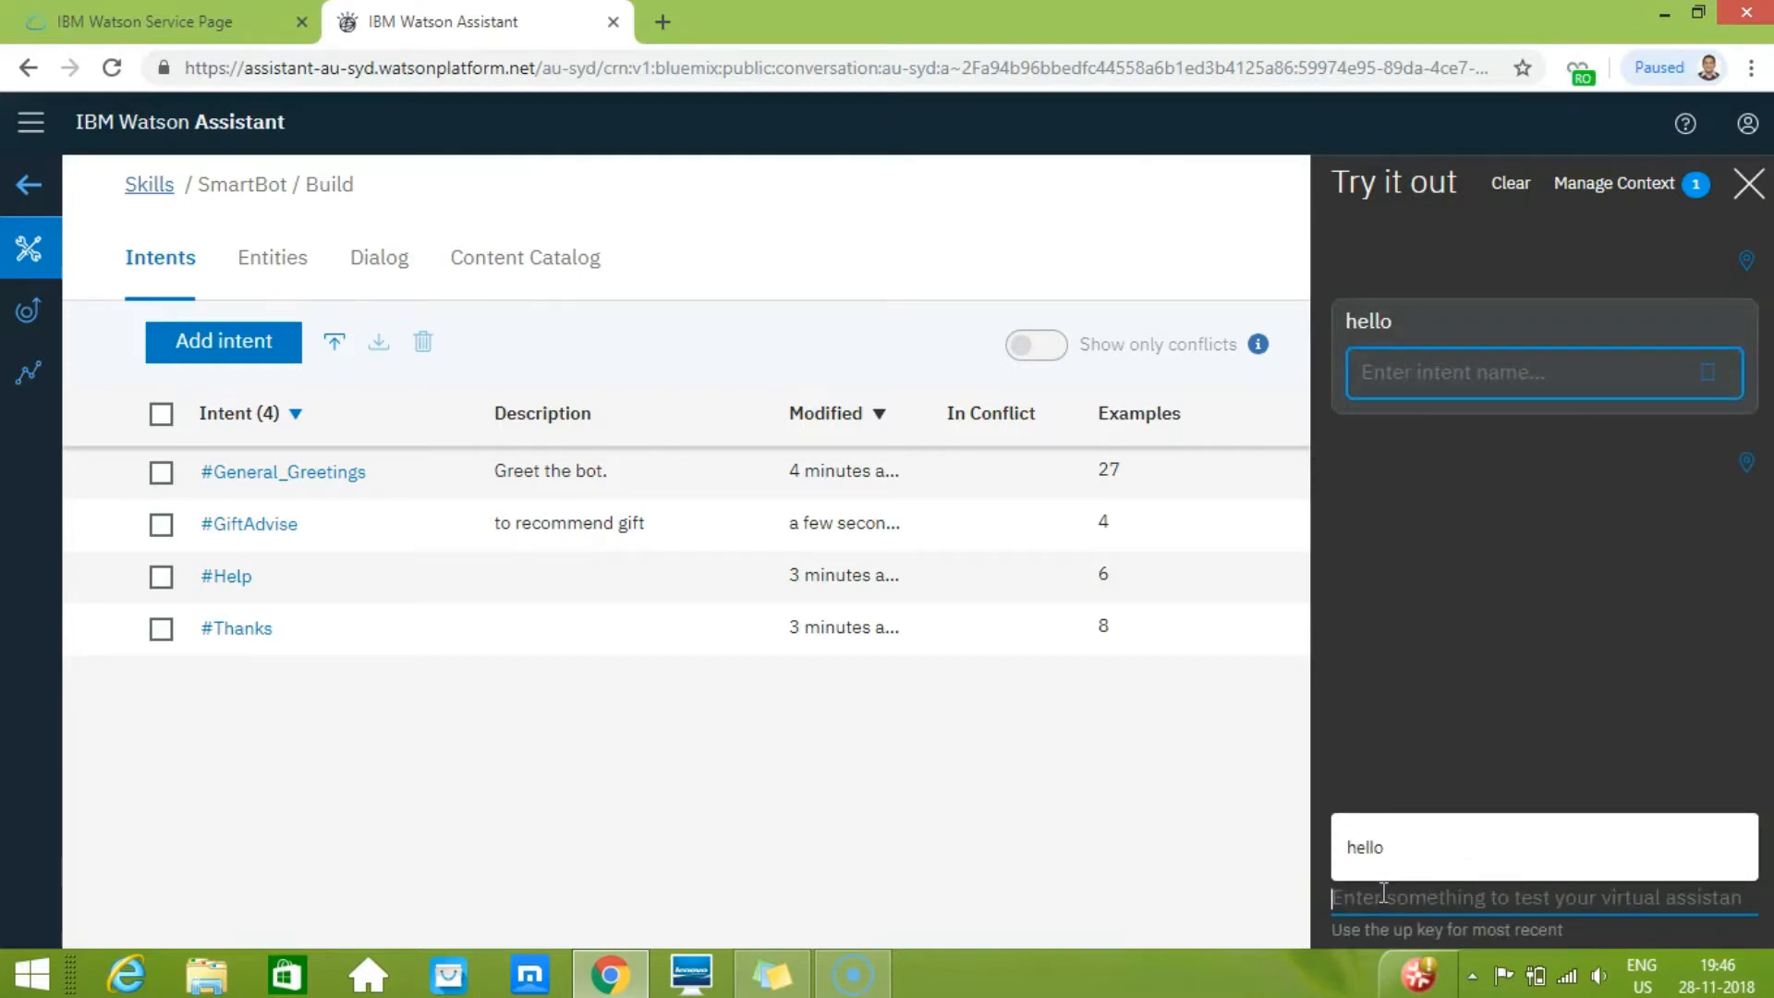
{"action": "left_click", "coordinate": [1384, 407]}
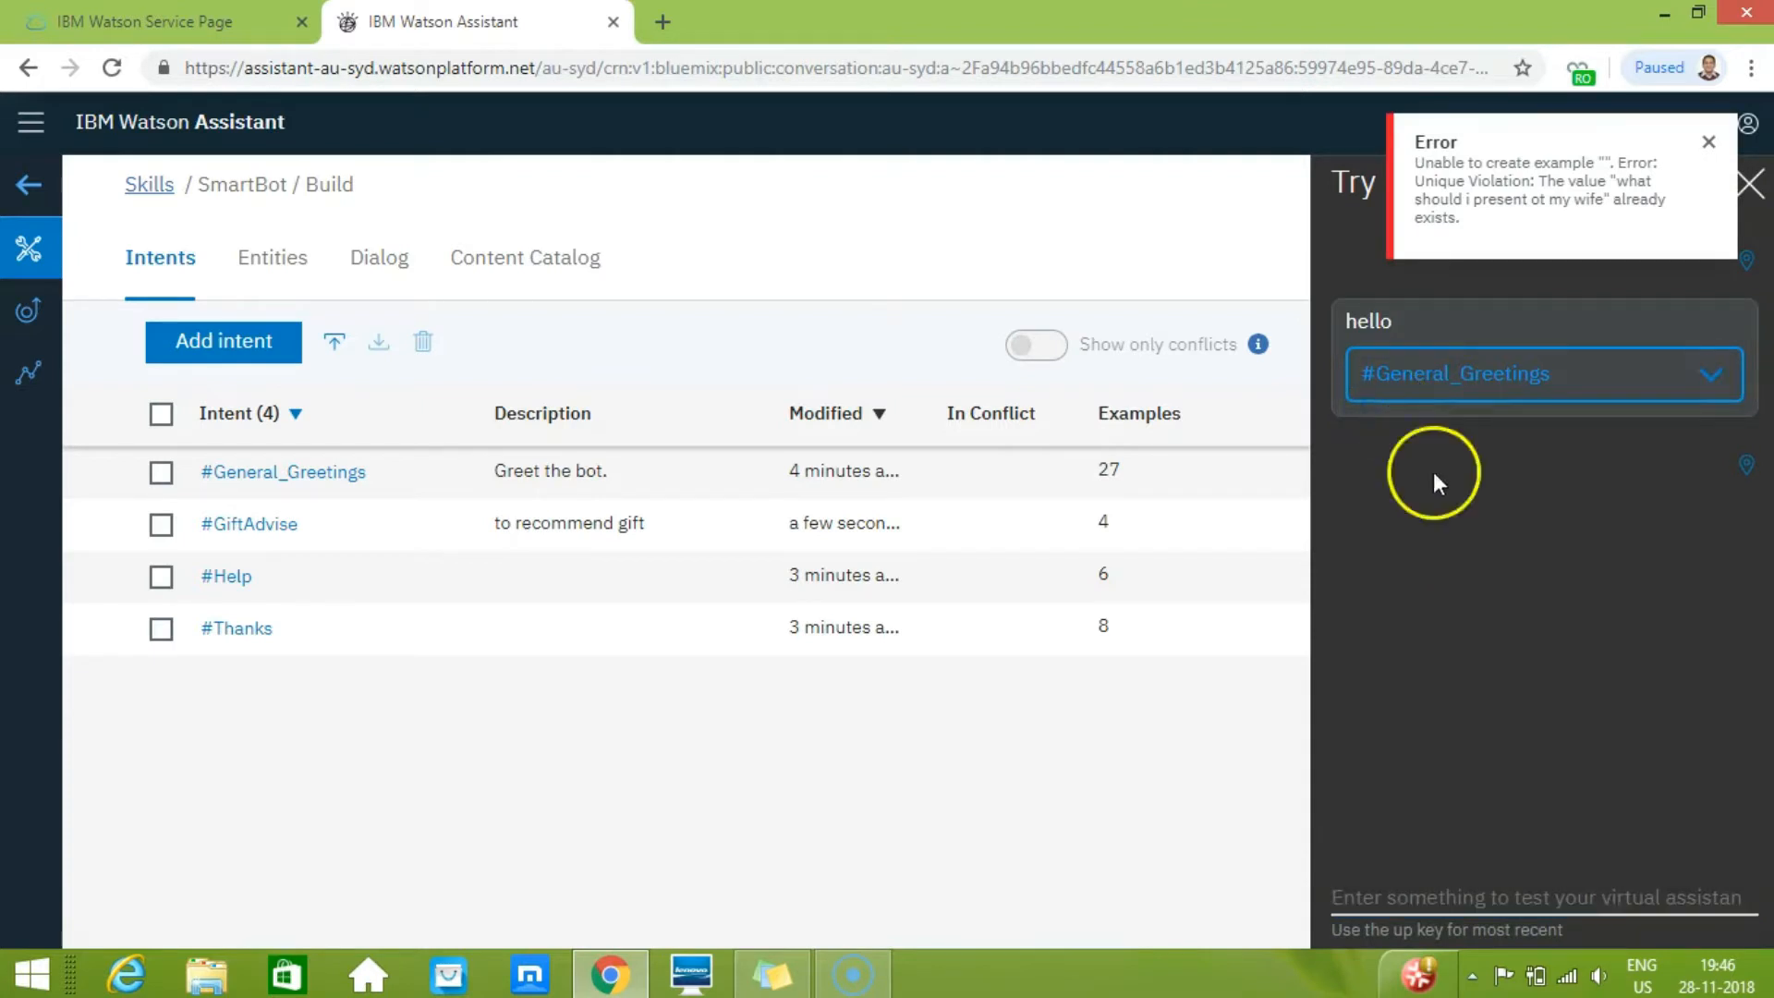
- Send "thank you" in the test chat to check which intent is recognized
{"action": "left_click", "coordinate": [1356, 919]}
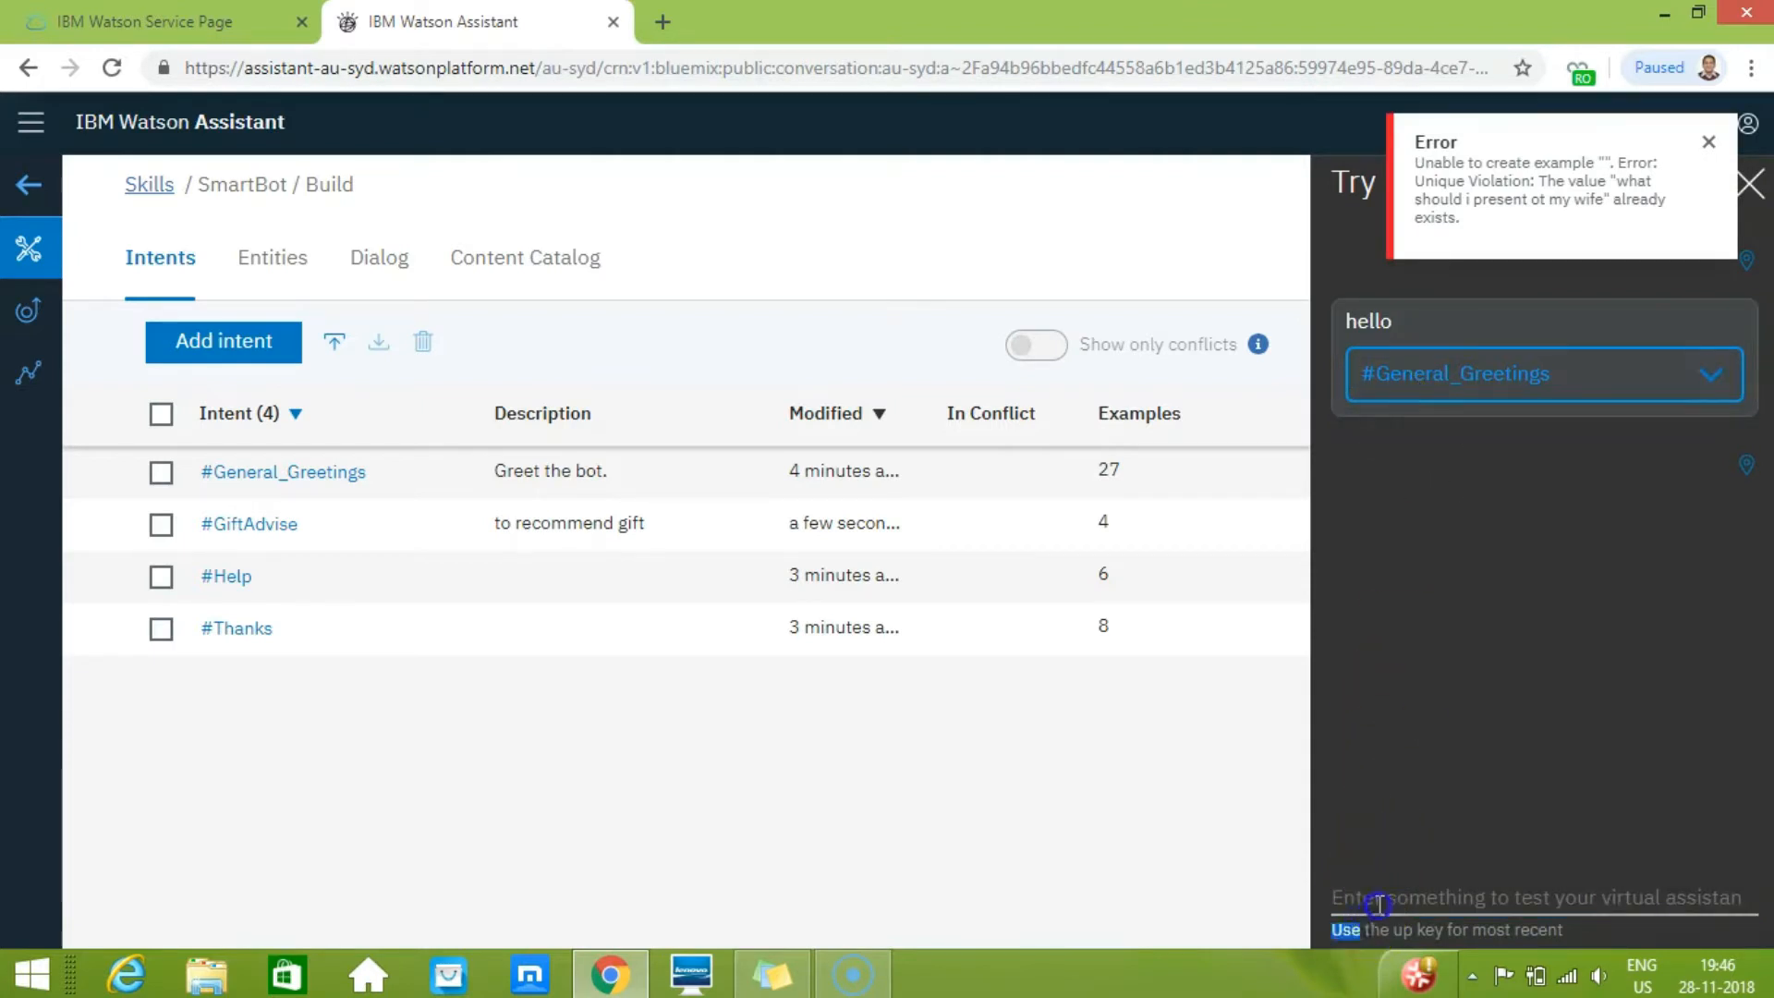
{"action": "type", "text": "thans"}
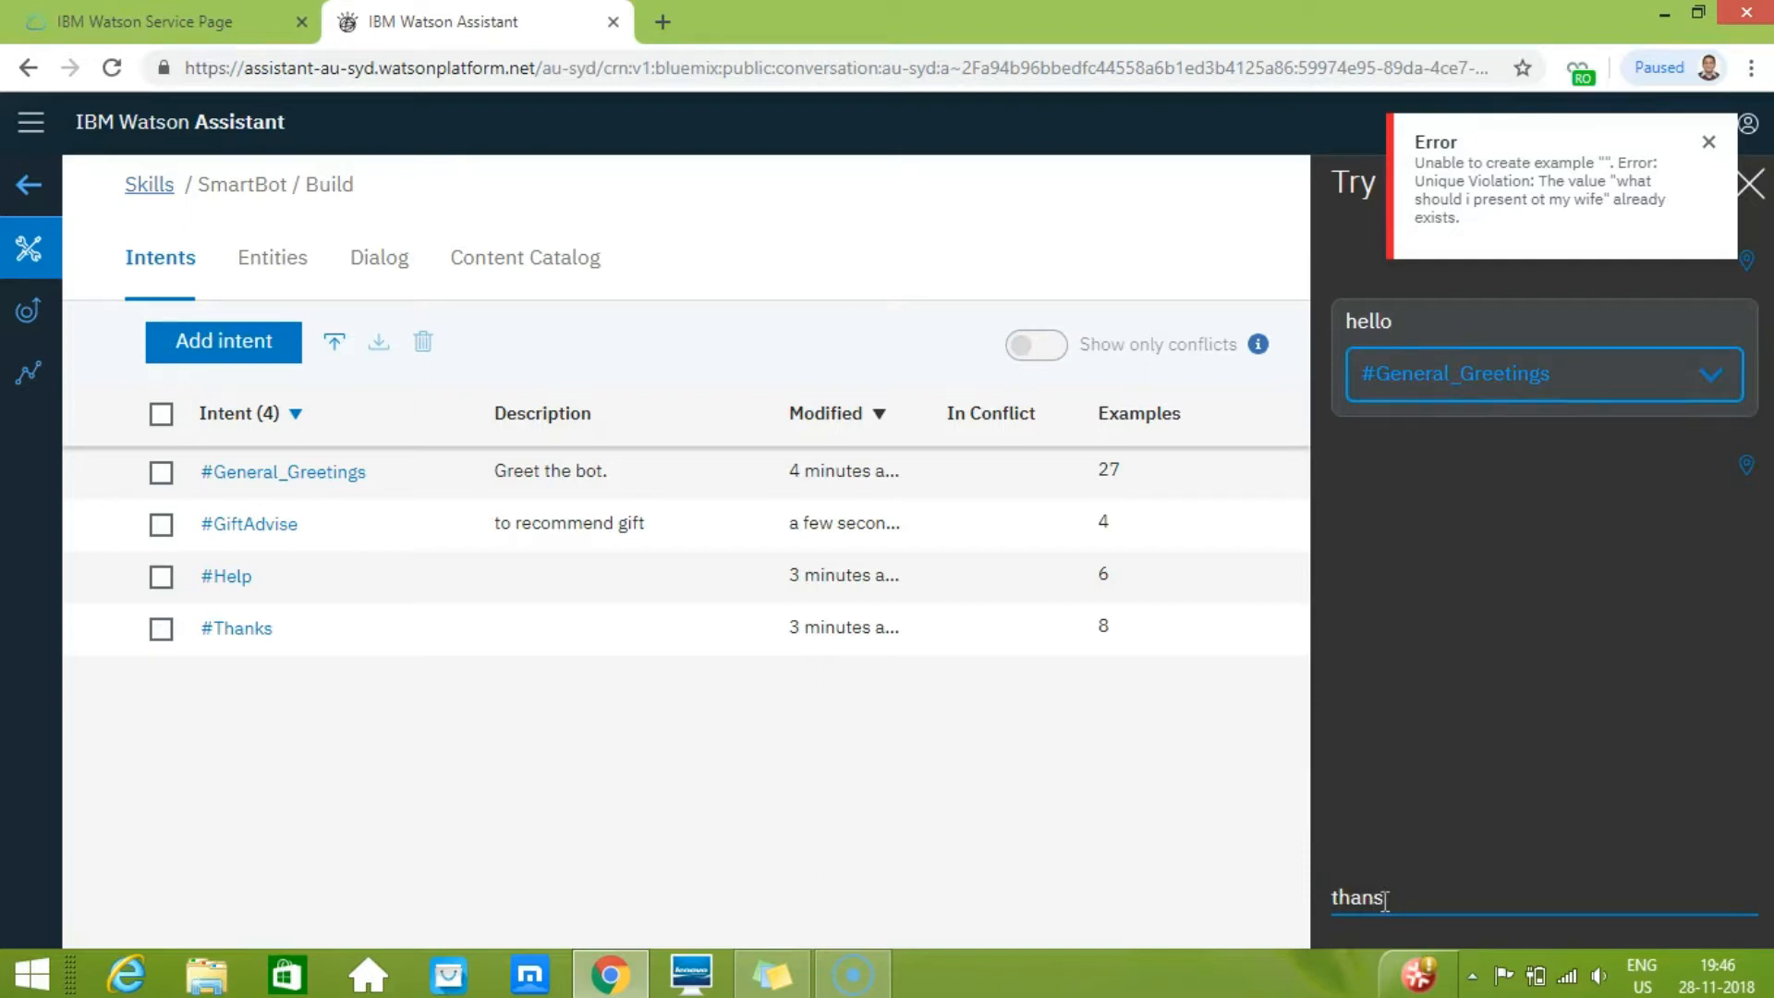
{"action": "key", "text": "BackSpace"}
{"action": "type", "text": "k you"}
{"action": "key", "text": "Return"}
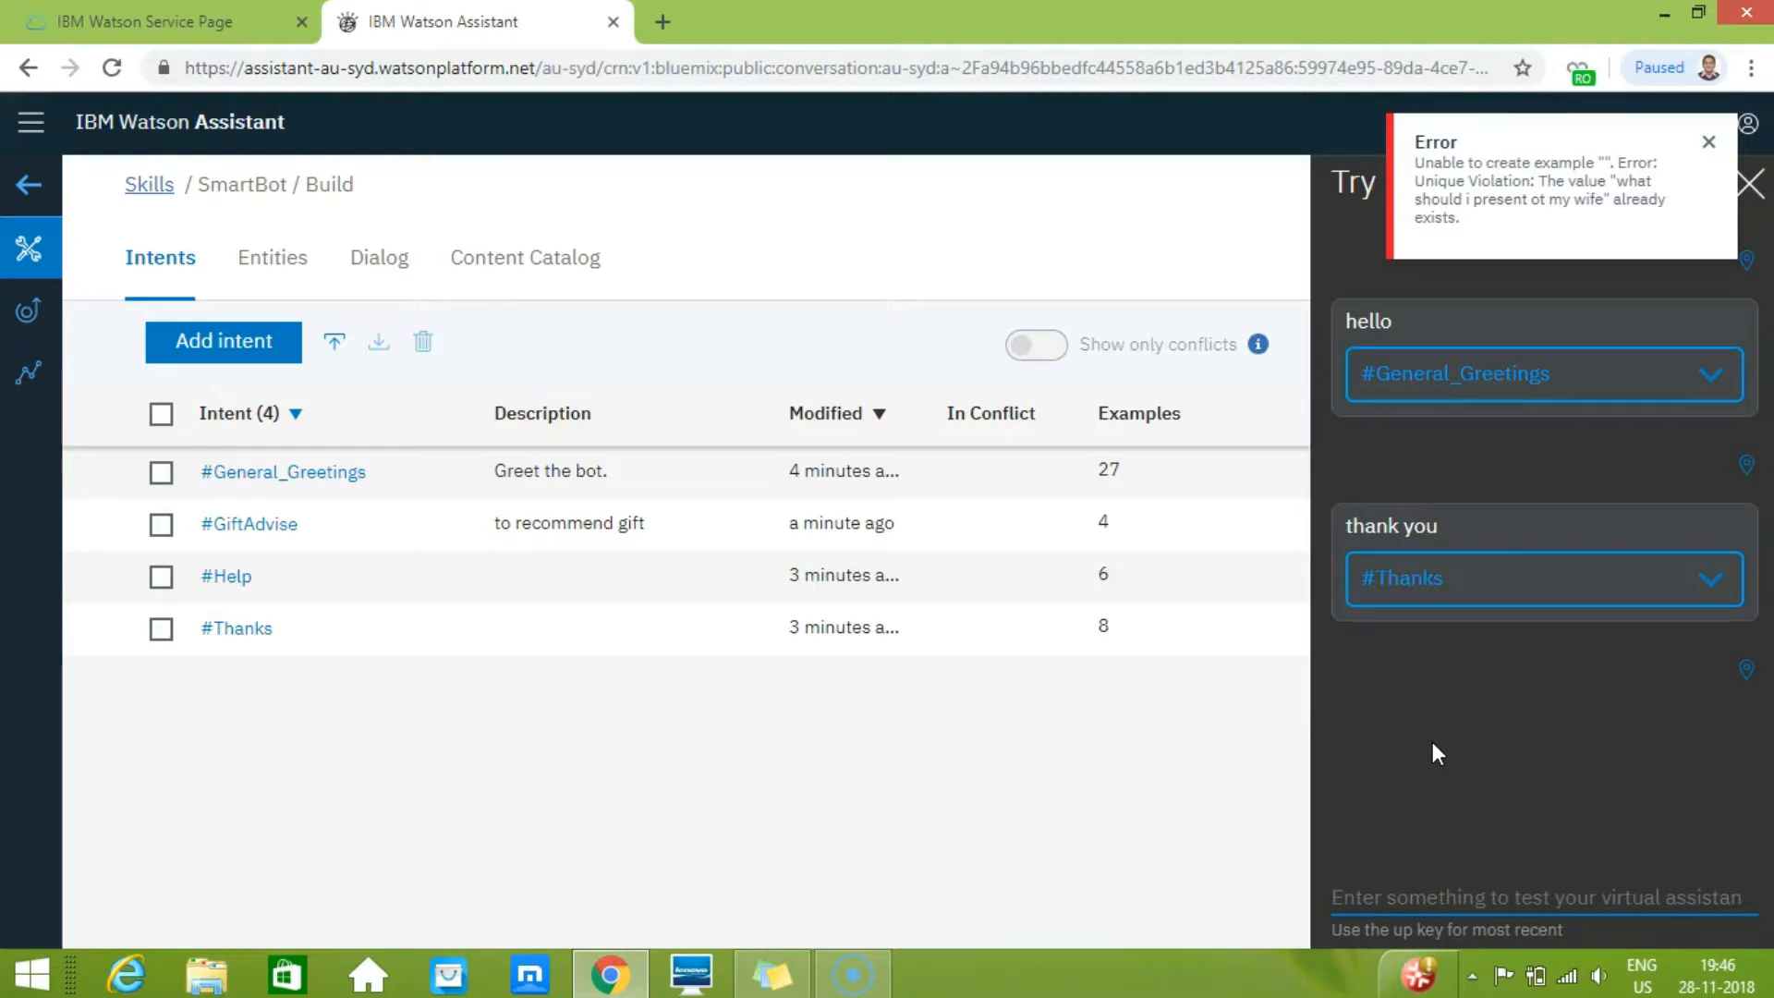
- Send "suggest some gift for my wife" in the test chat to check which intent is recognized
{"action": "type", "text": "suggets"}
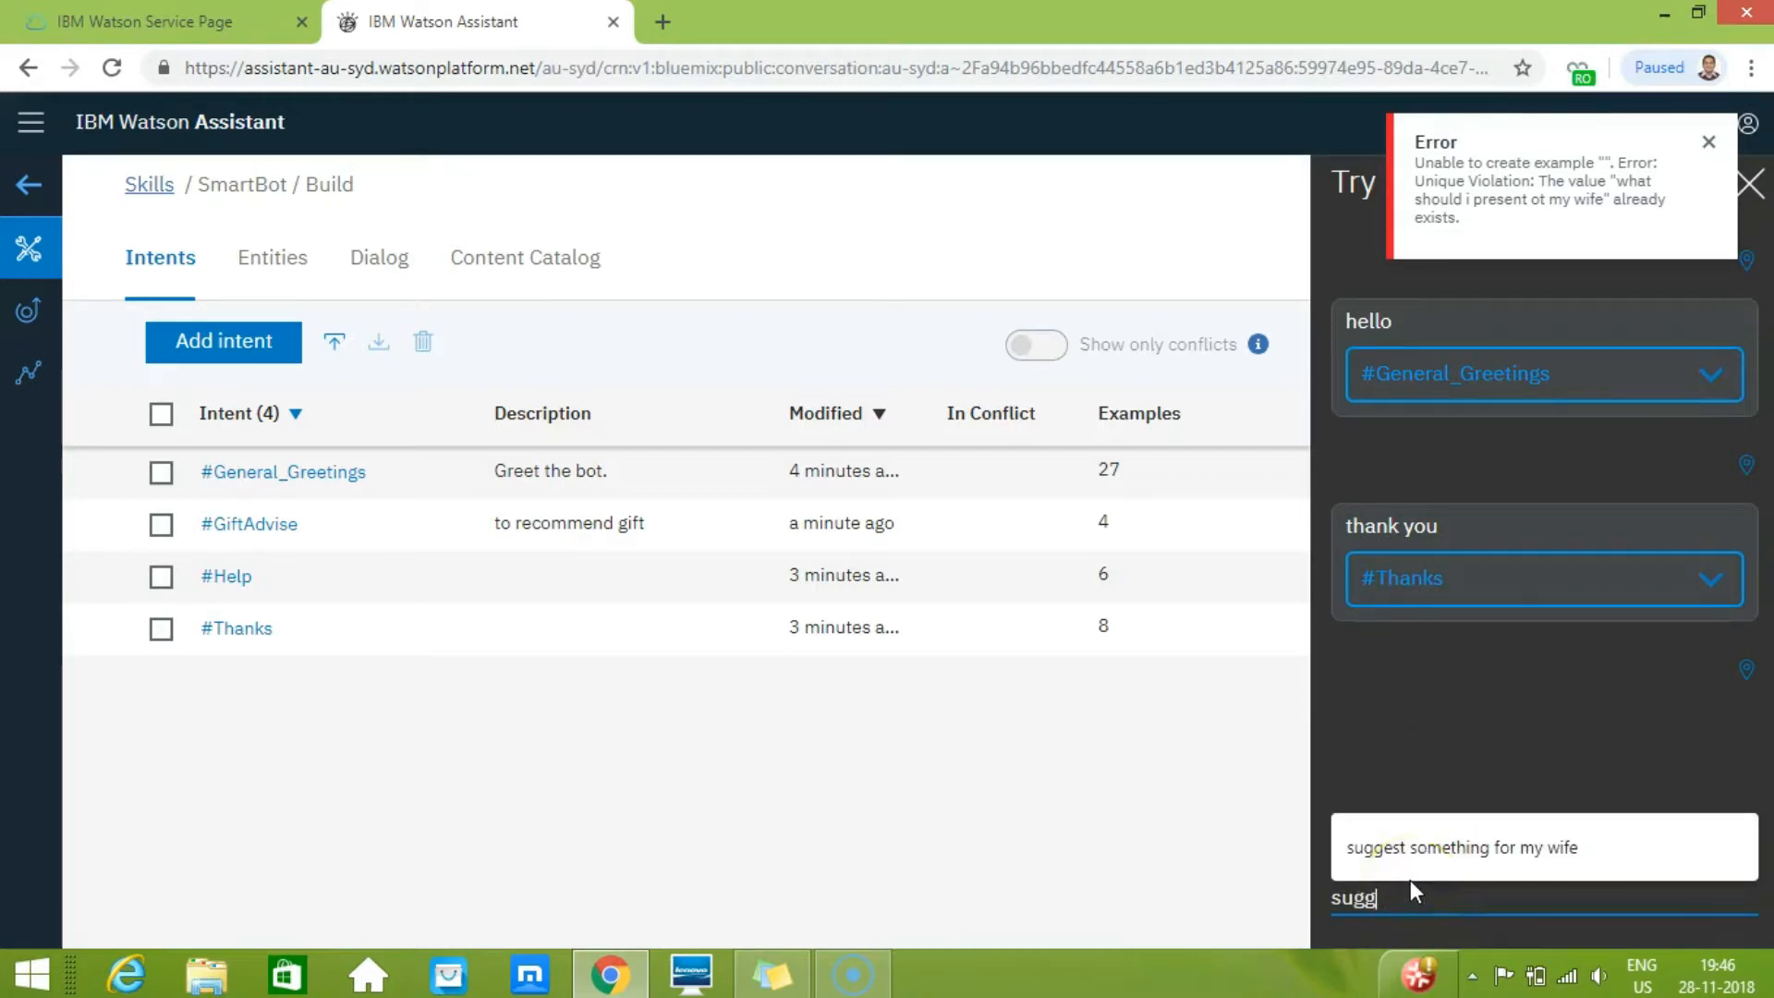
{"action": "key", "text": "BackSpace"}
{"action": "key", "text": "BackSpace"}
{"action": "key", "text": "BackSpace"}
{"action": "type", "text": "st mo"}
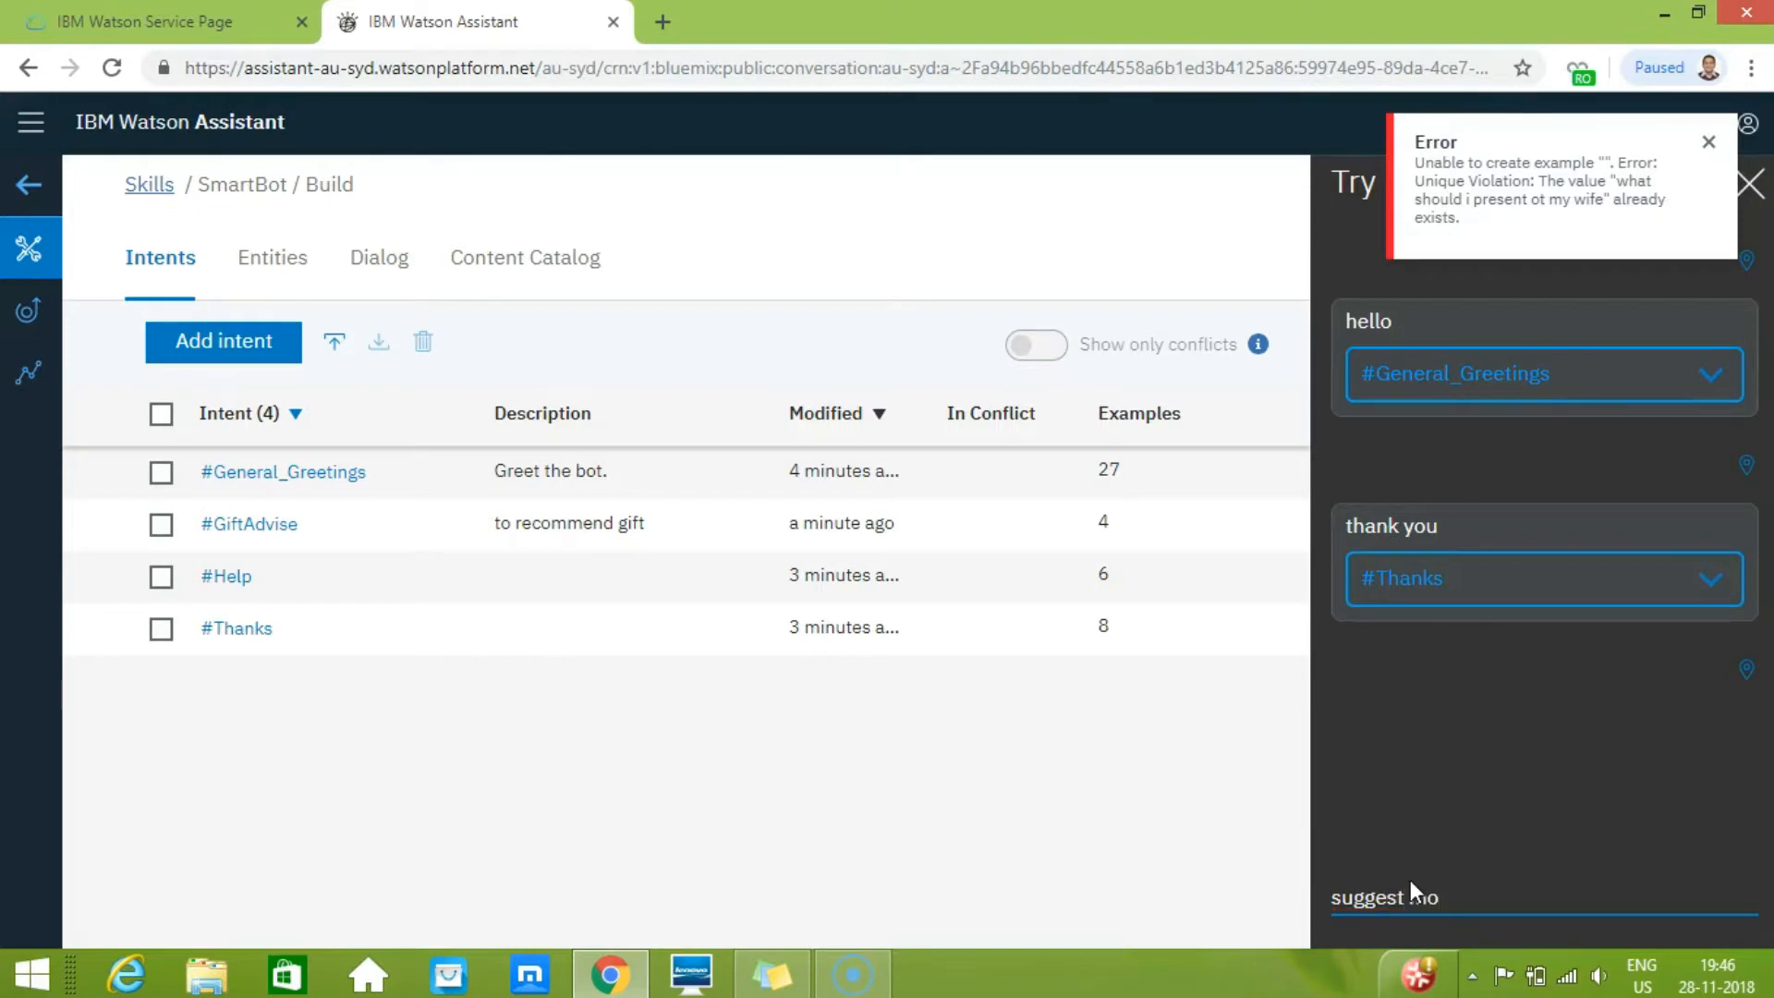
{"action": "type", "text": "me"}
{"action": "key", "text": "BackSpace"}
{"action": "key", "text": "BackSpace"}
{"action": "key", "text": "BackSpace"}
{"action": "key", "text": "BackSpace"}
{"action": "type", "text": "so"}
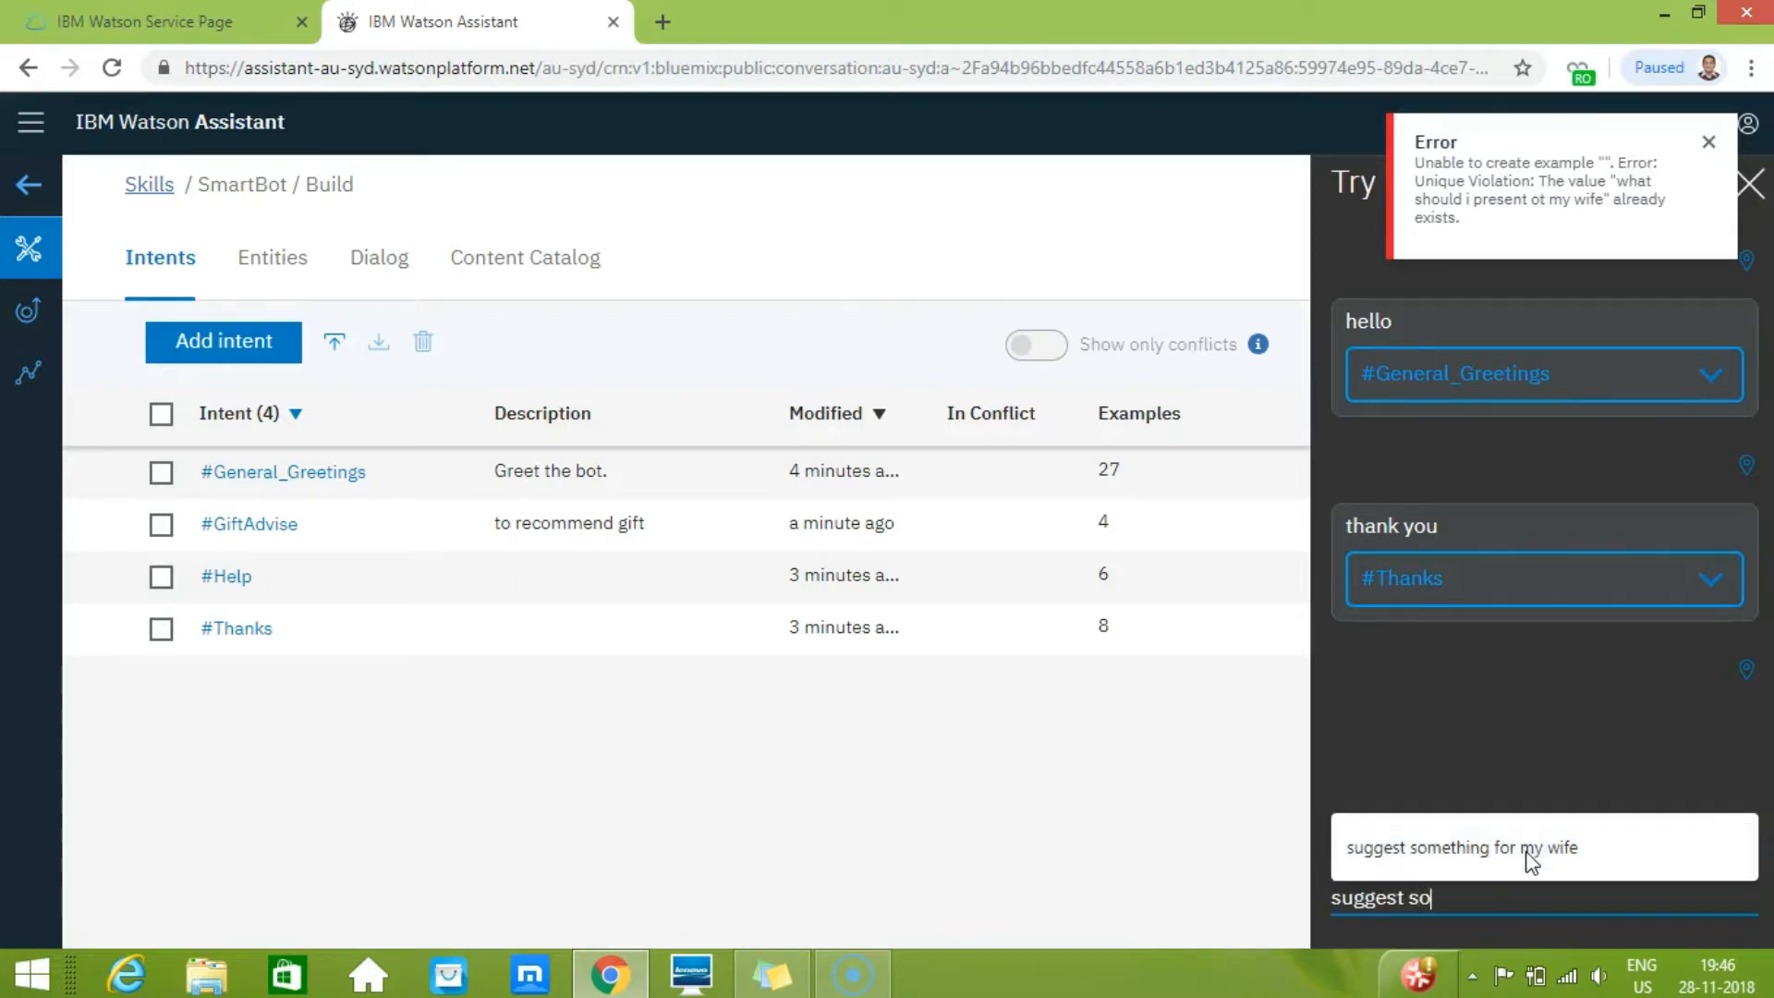
{"action": "type", "text": "me gift for my wife"}
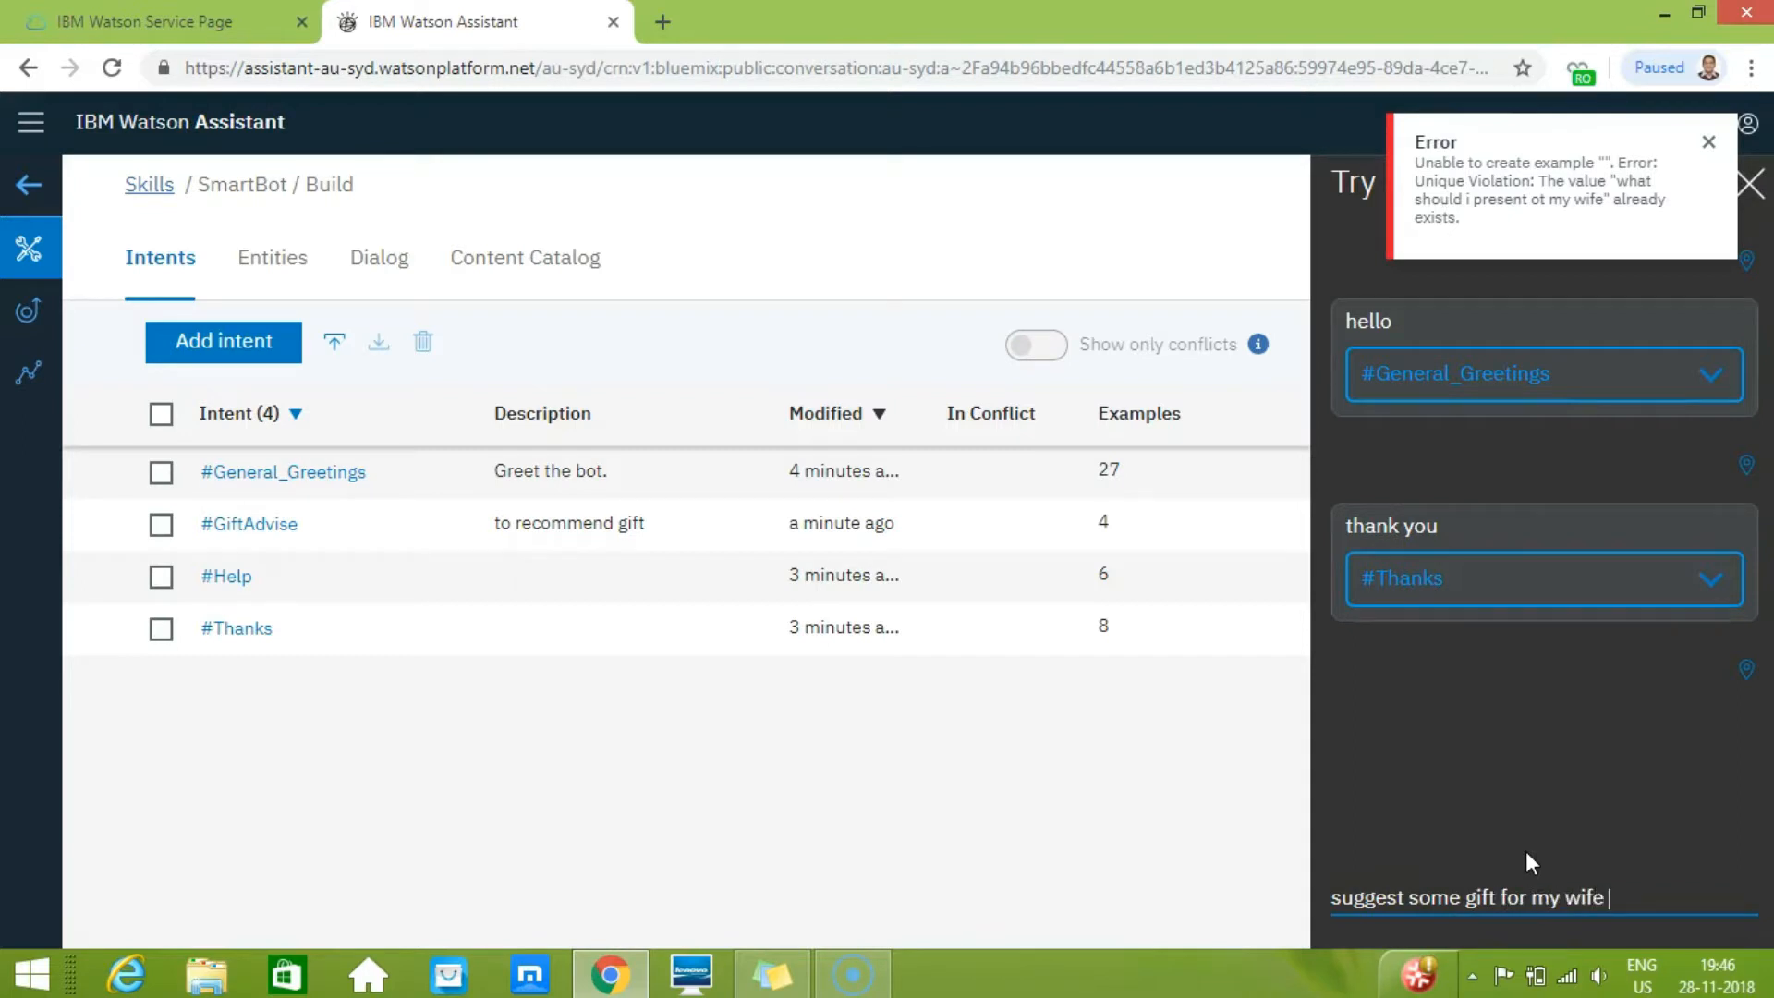
{"action": "key", "text": "Return"}
- Look through the alternative intents offered for the gift message in the test chat, keeping the assigned one
{"action": "left_click", "coordinate": [1691, 709]}
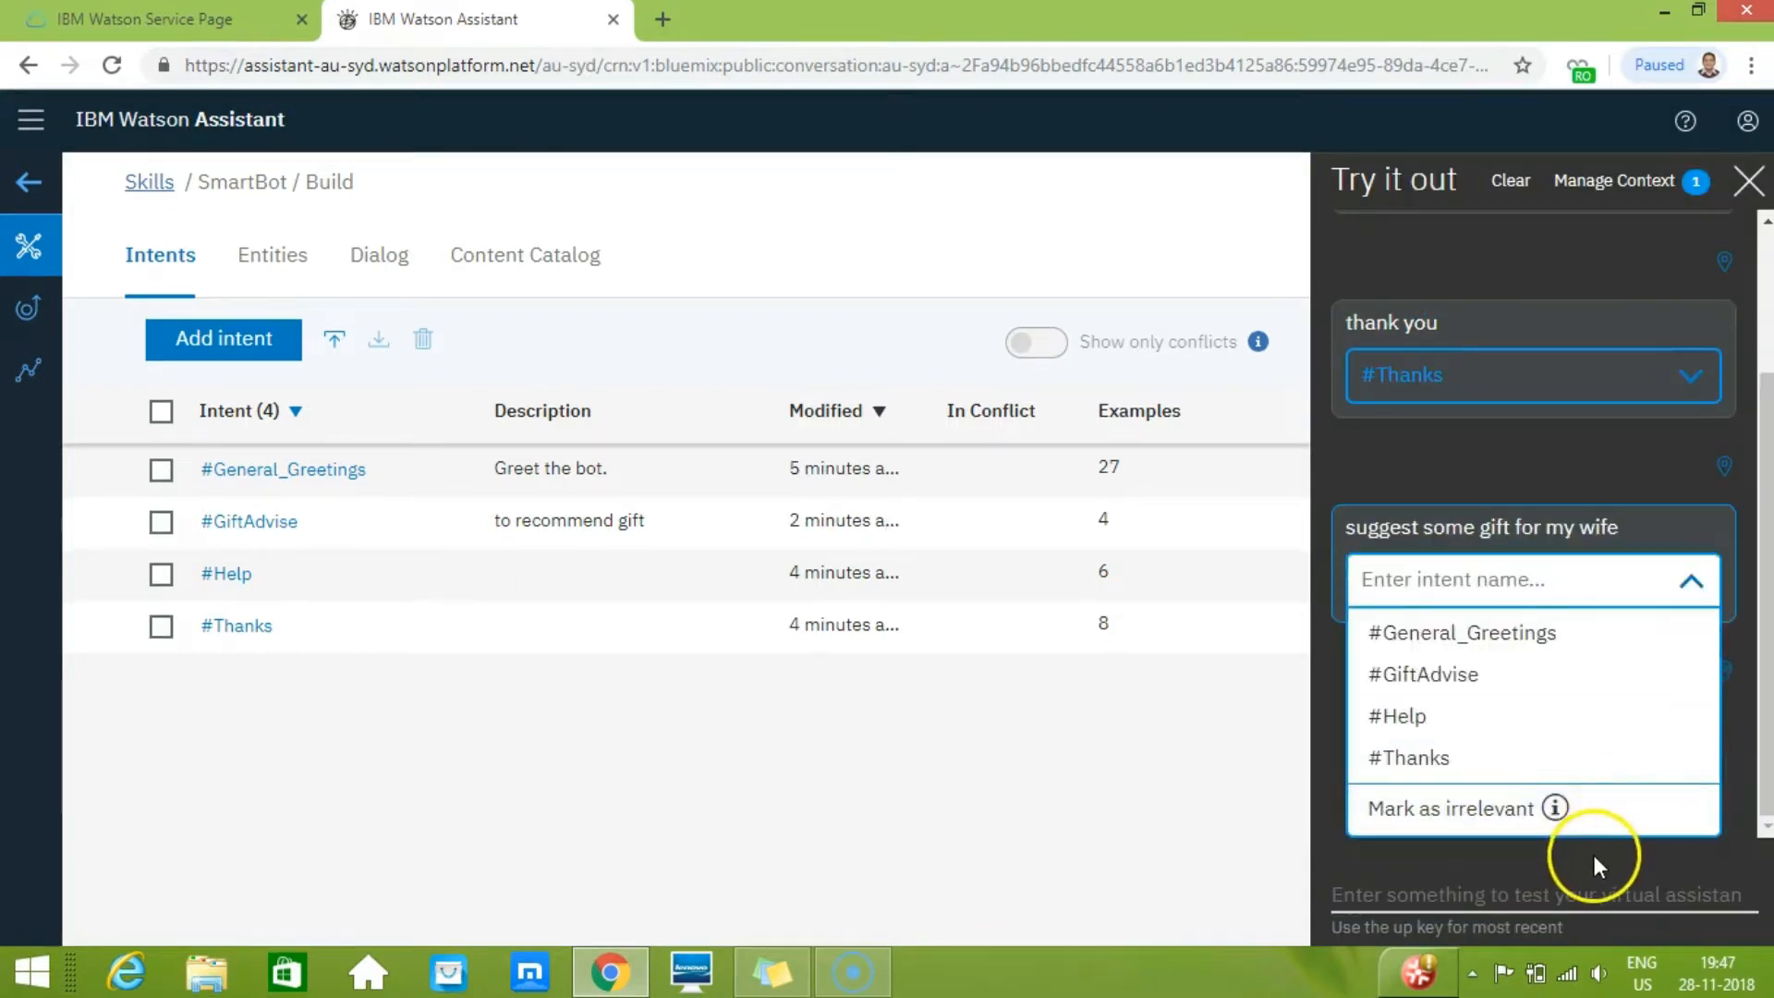
{"action": "left_click", "coordinate": [1593, 855]}
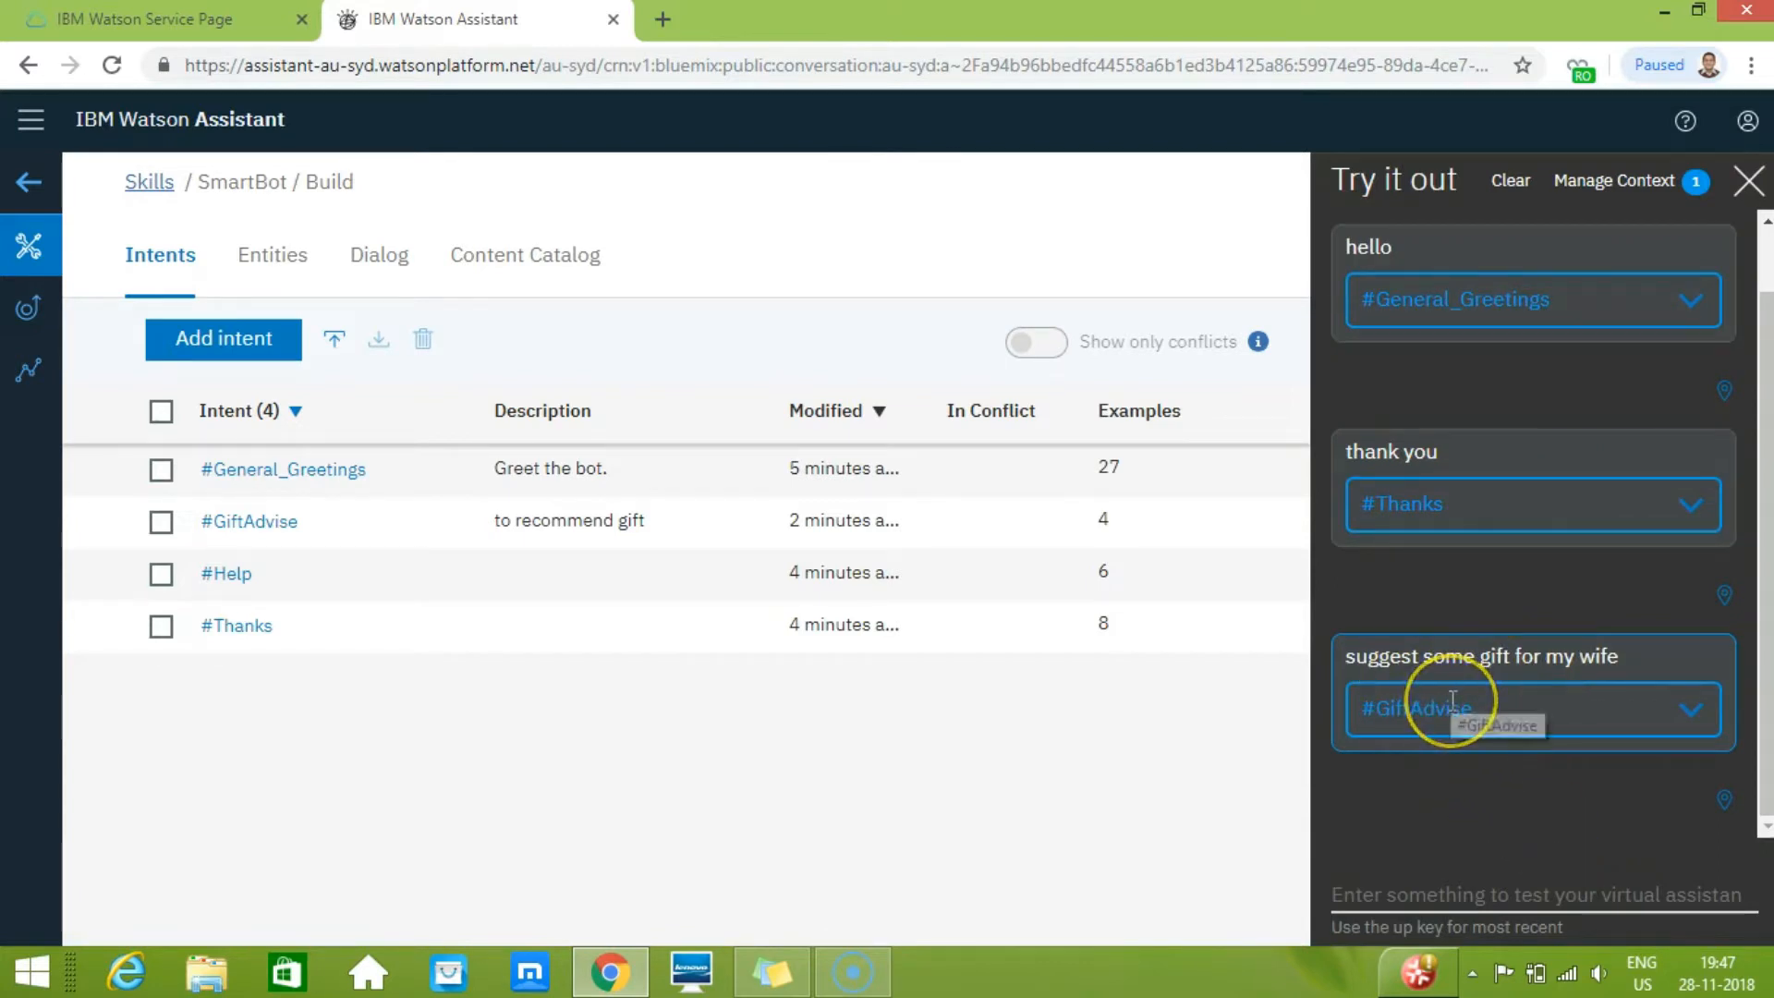
{"action": "left_click", "coordinate": [1382, 876]}
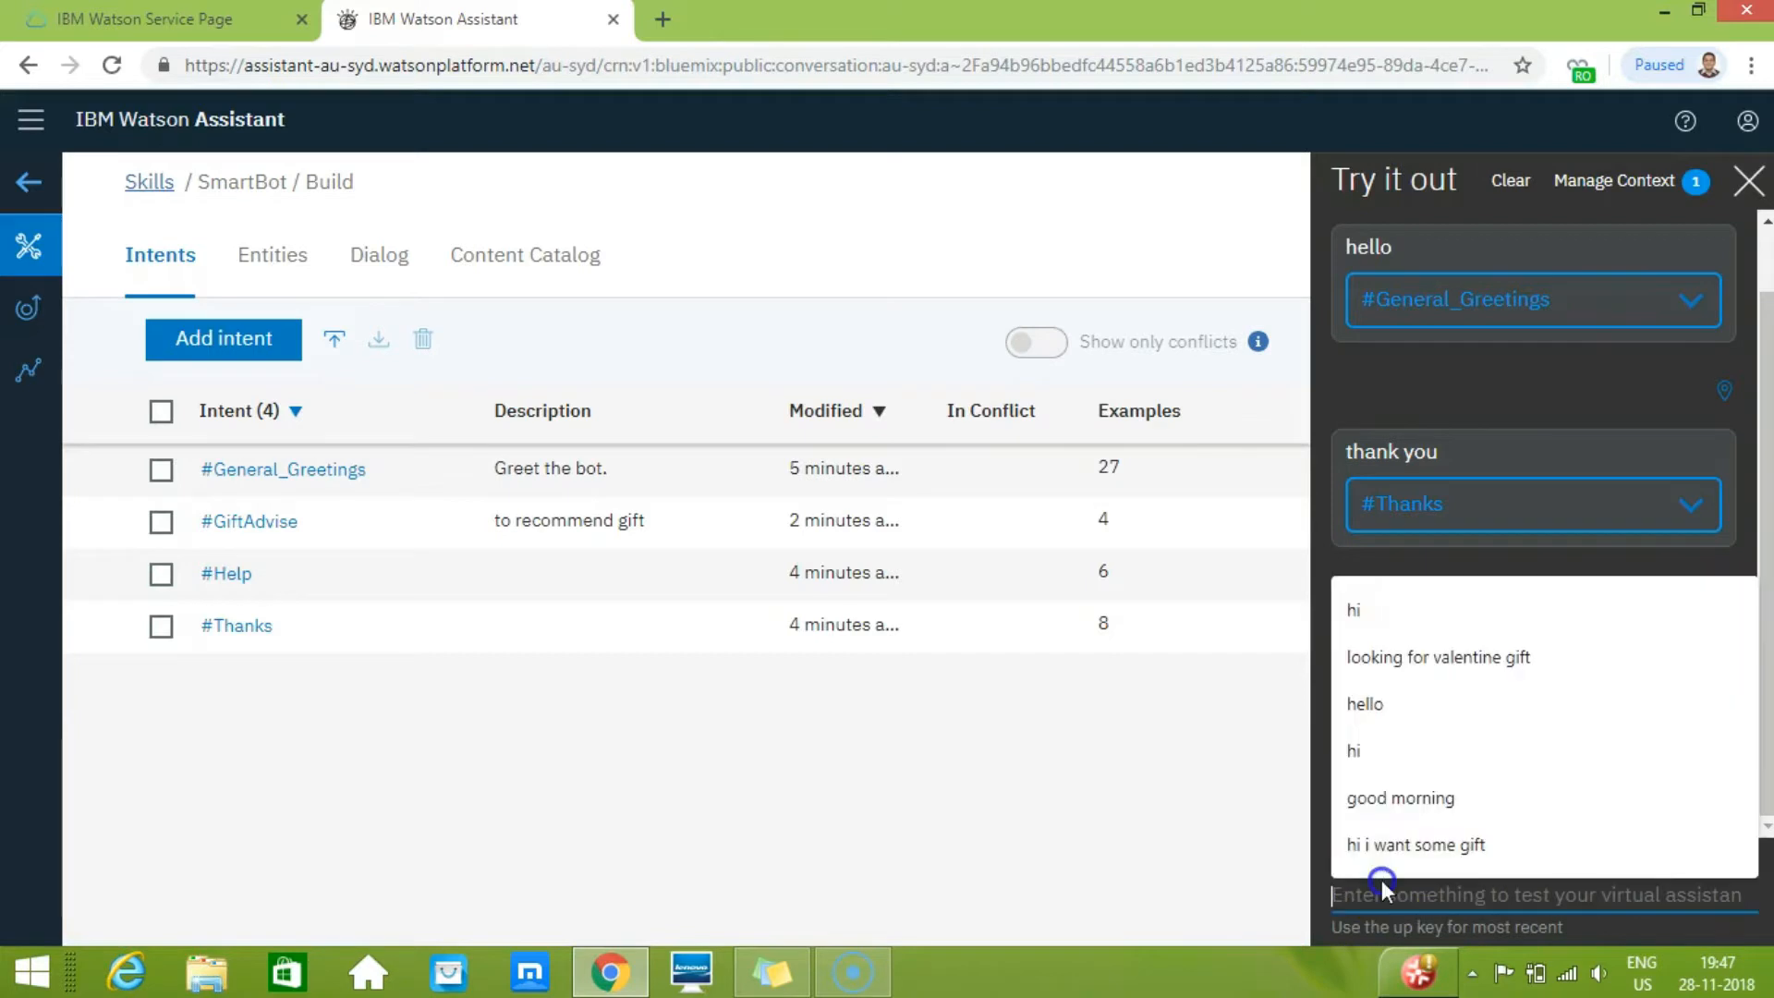
{"action": "left_click", "coordinate": [953, 767]}
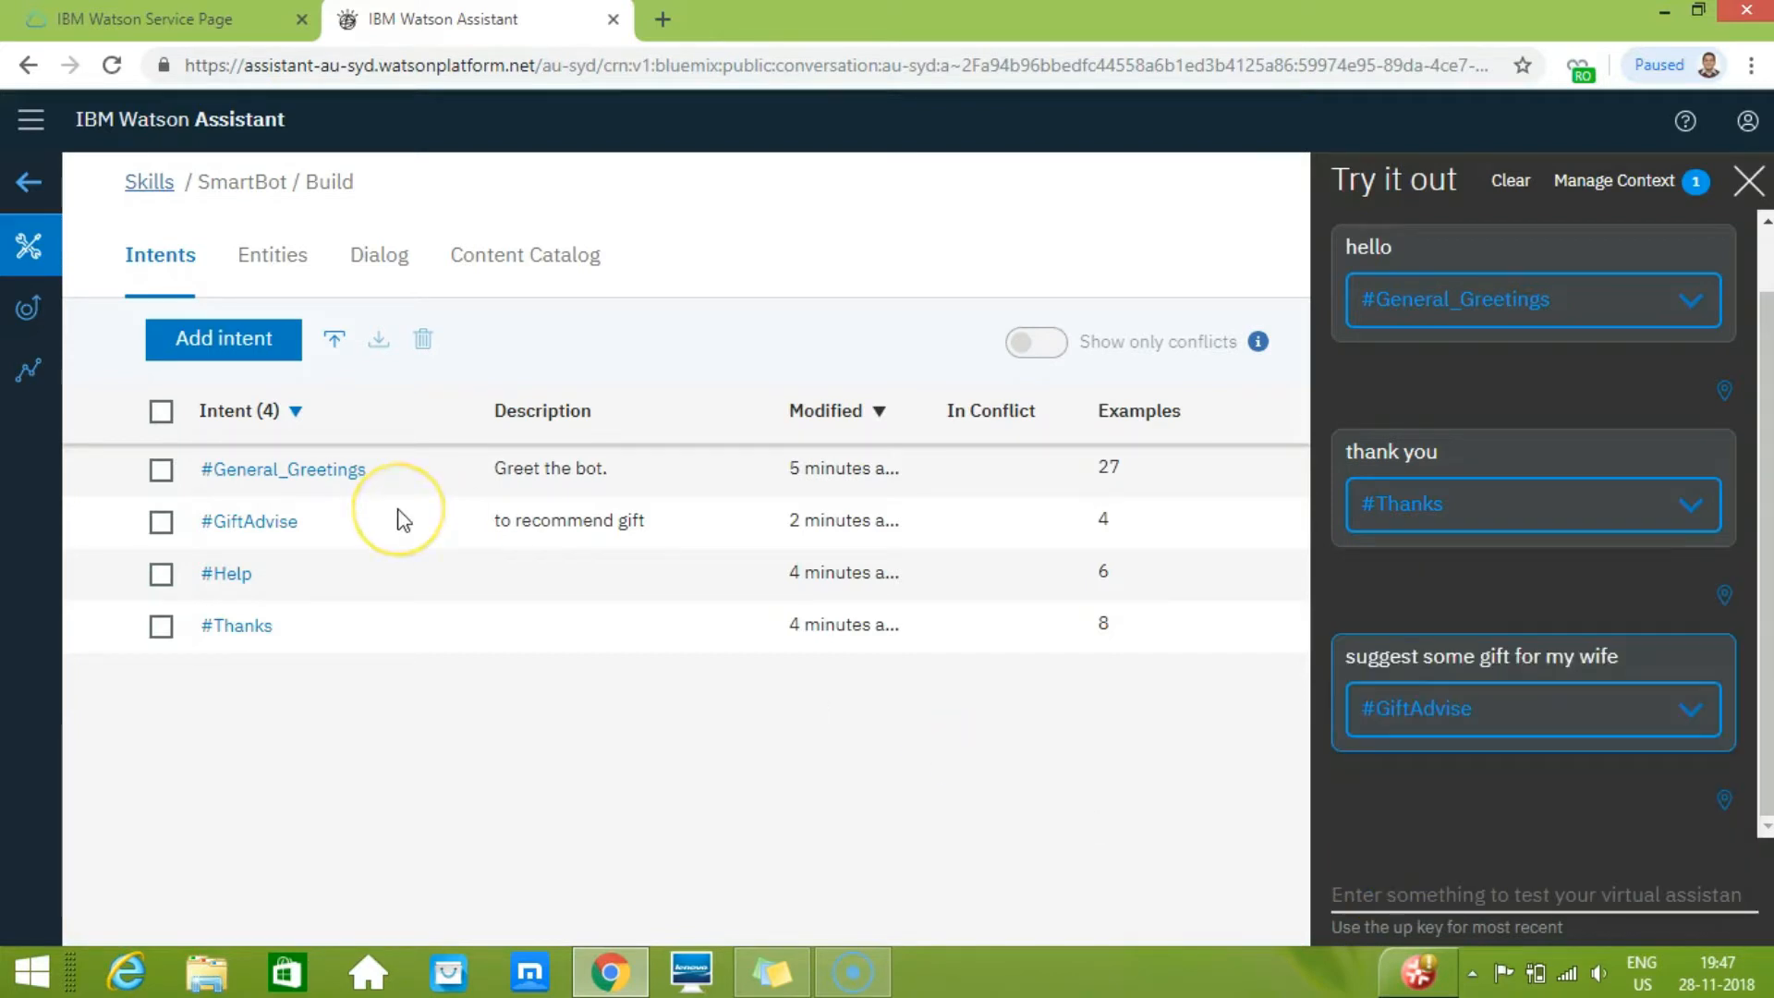
{"action": "left_click", "coordinate": [283, 271]}
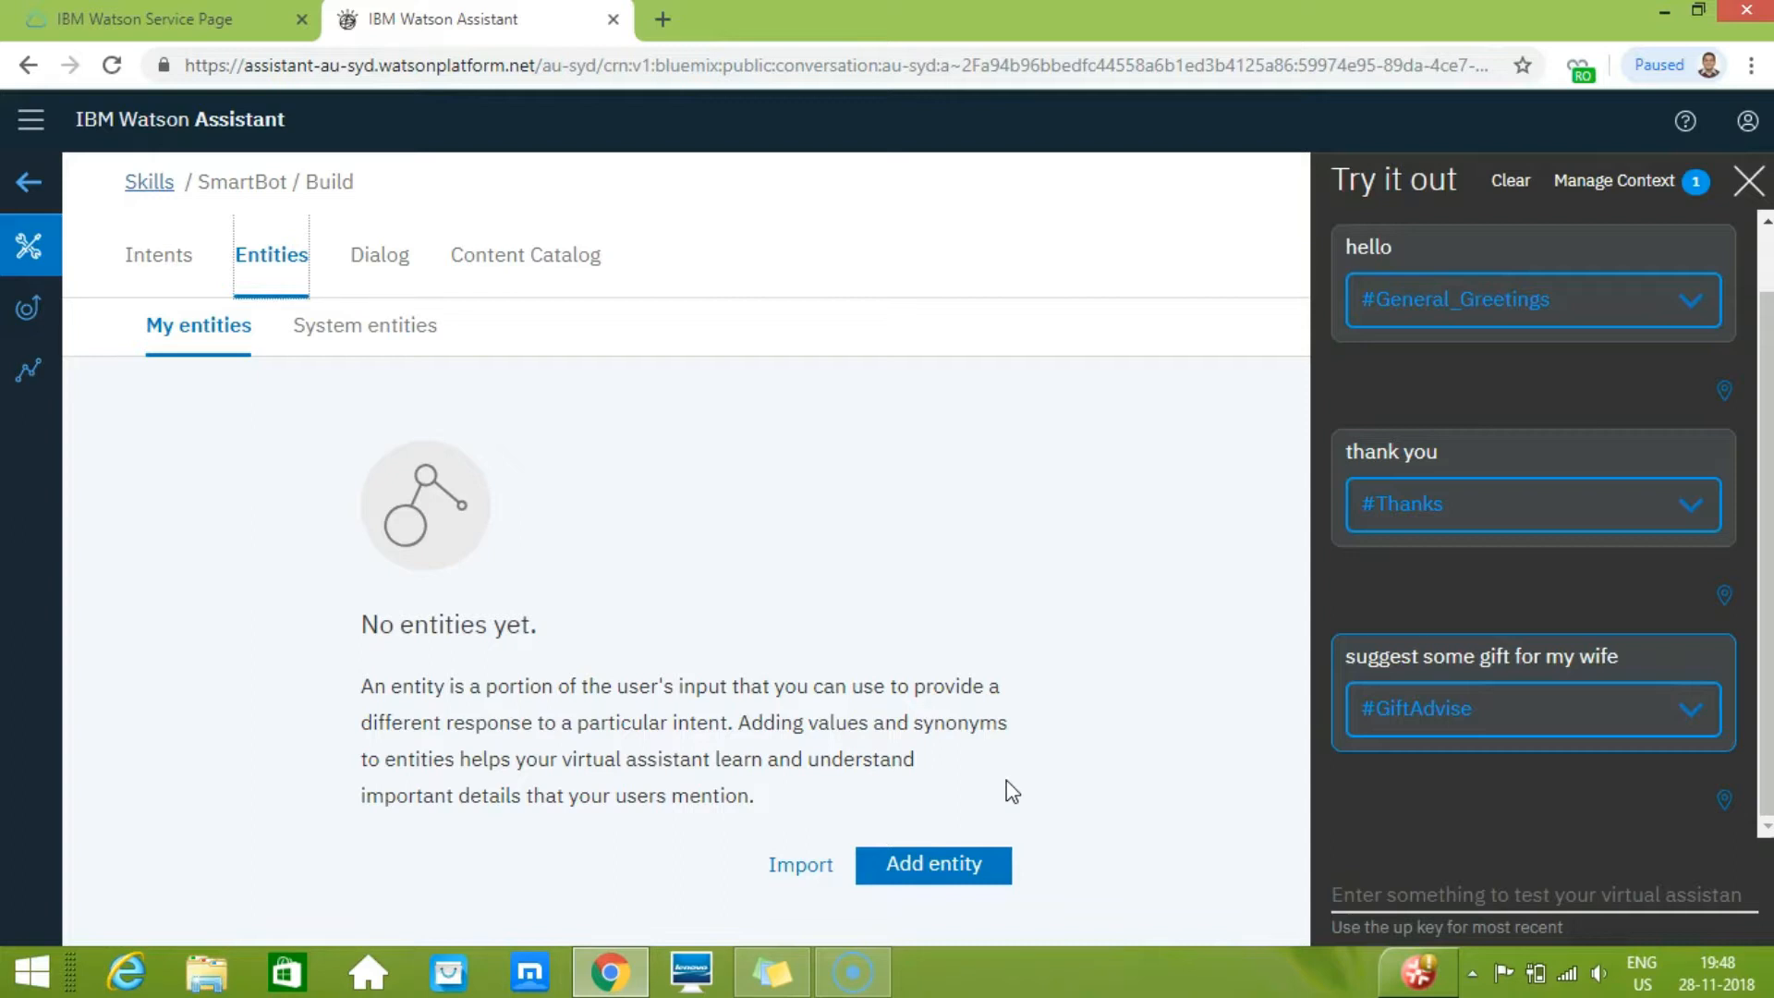
{"action": "left_click", "coordinate": [918, 863]}
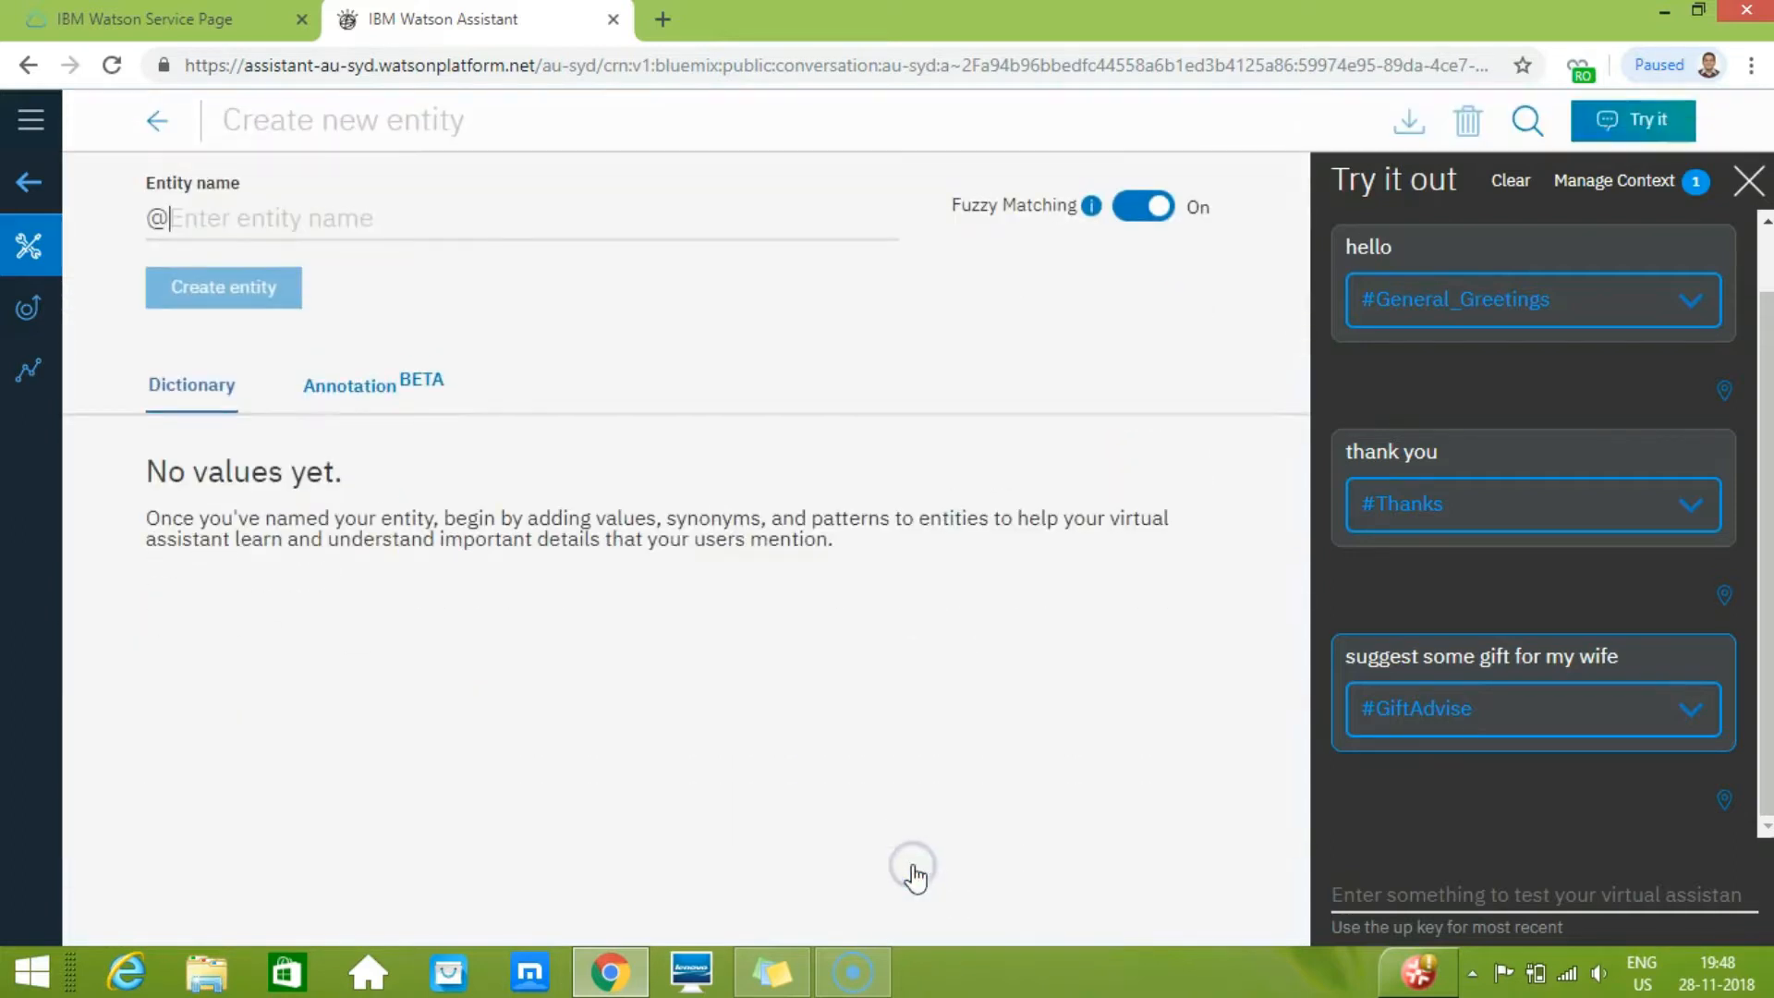
{"action": "type", "text": "Gift"}
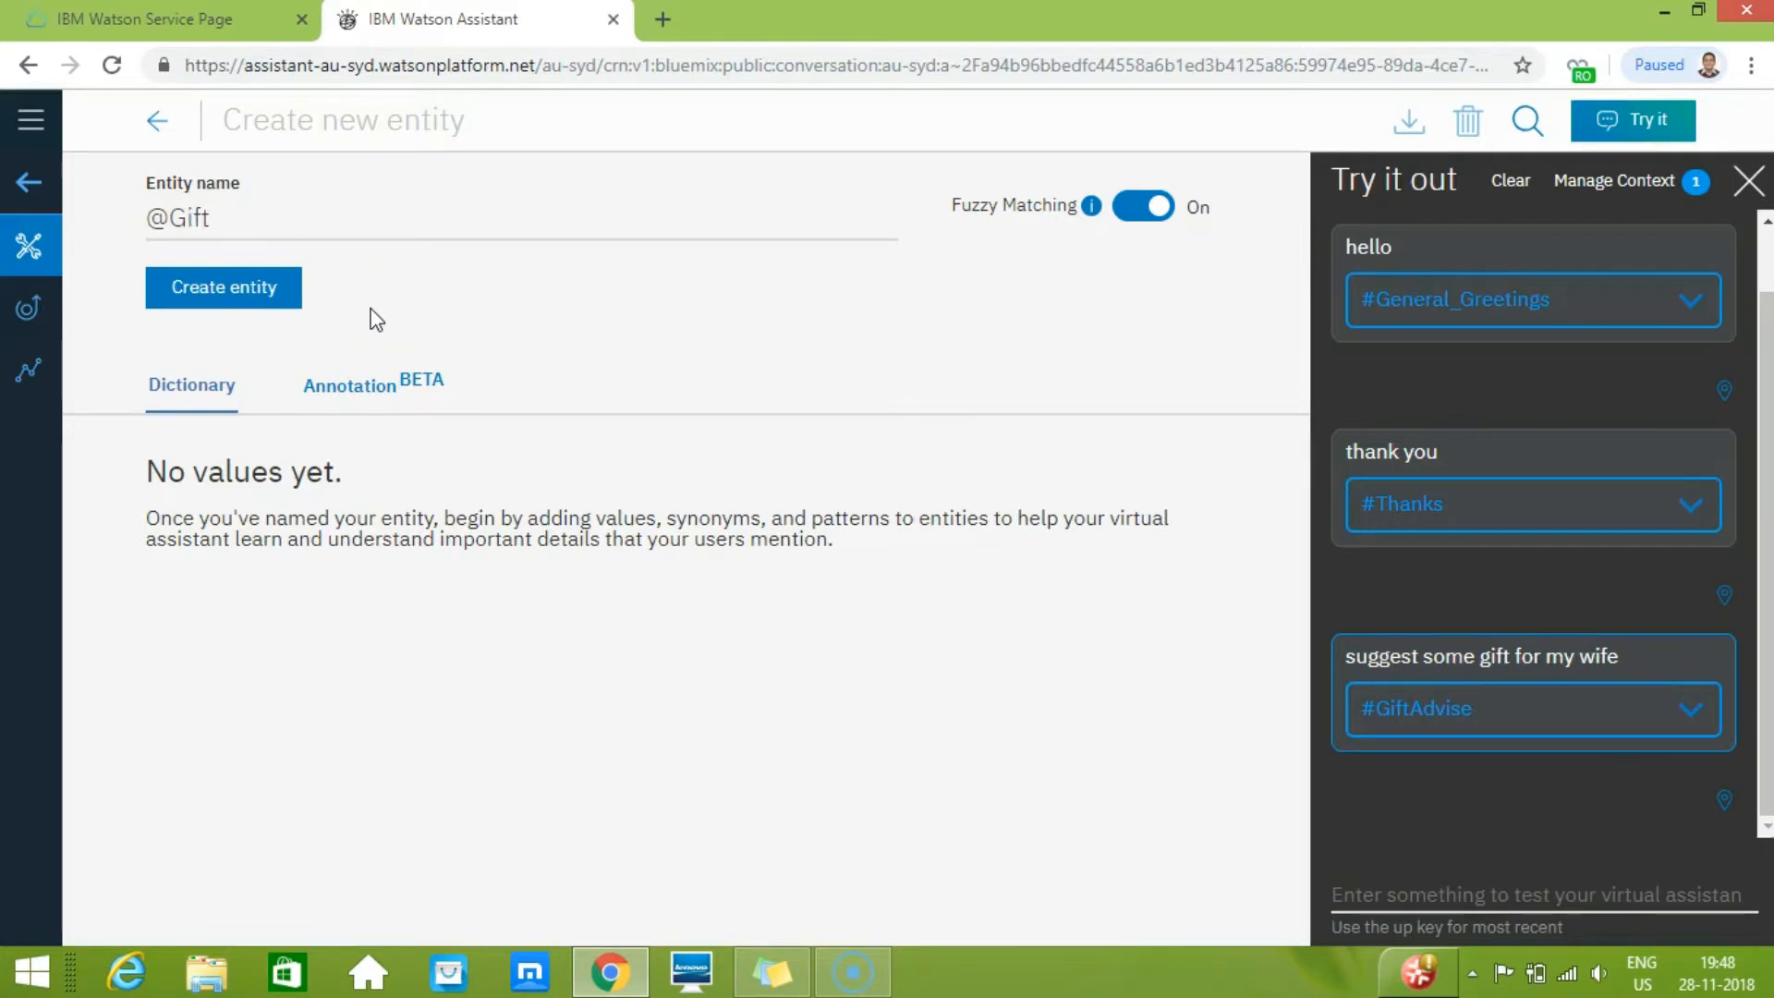
{"action": "type", "text": "_relationship"}
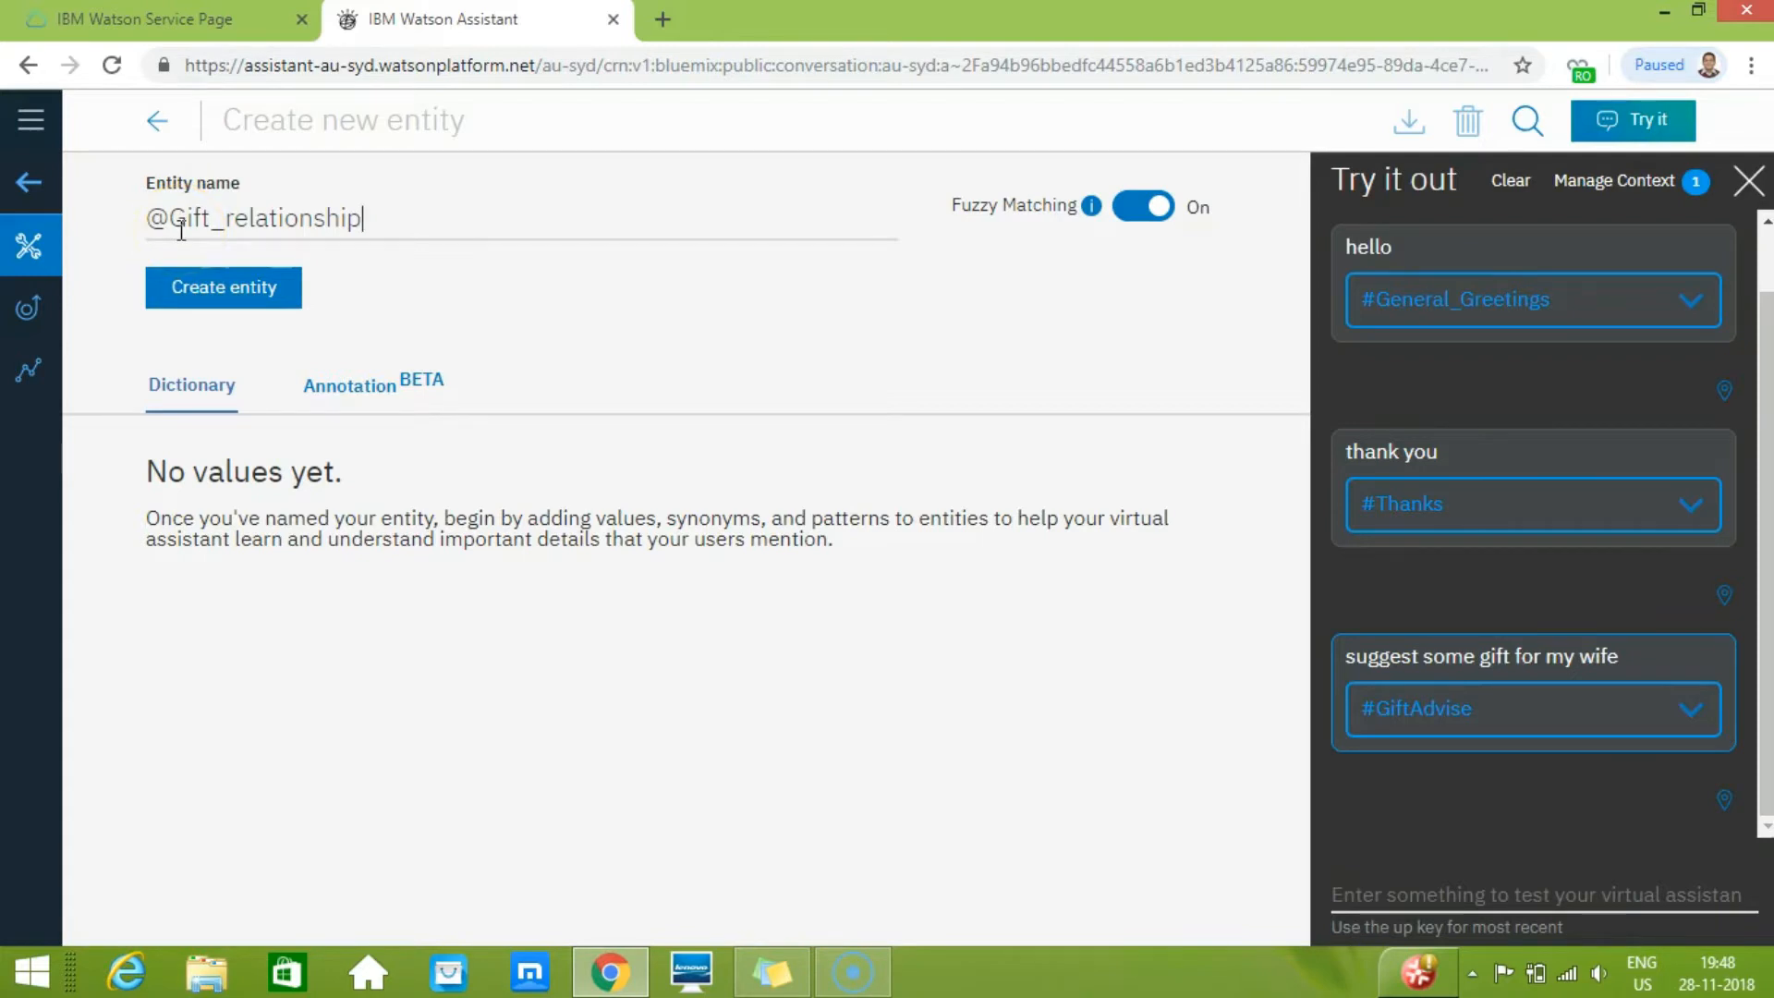
{"action": "left_click", "coordinate": [196, 292]}
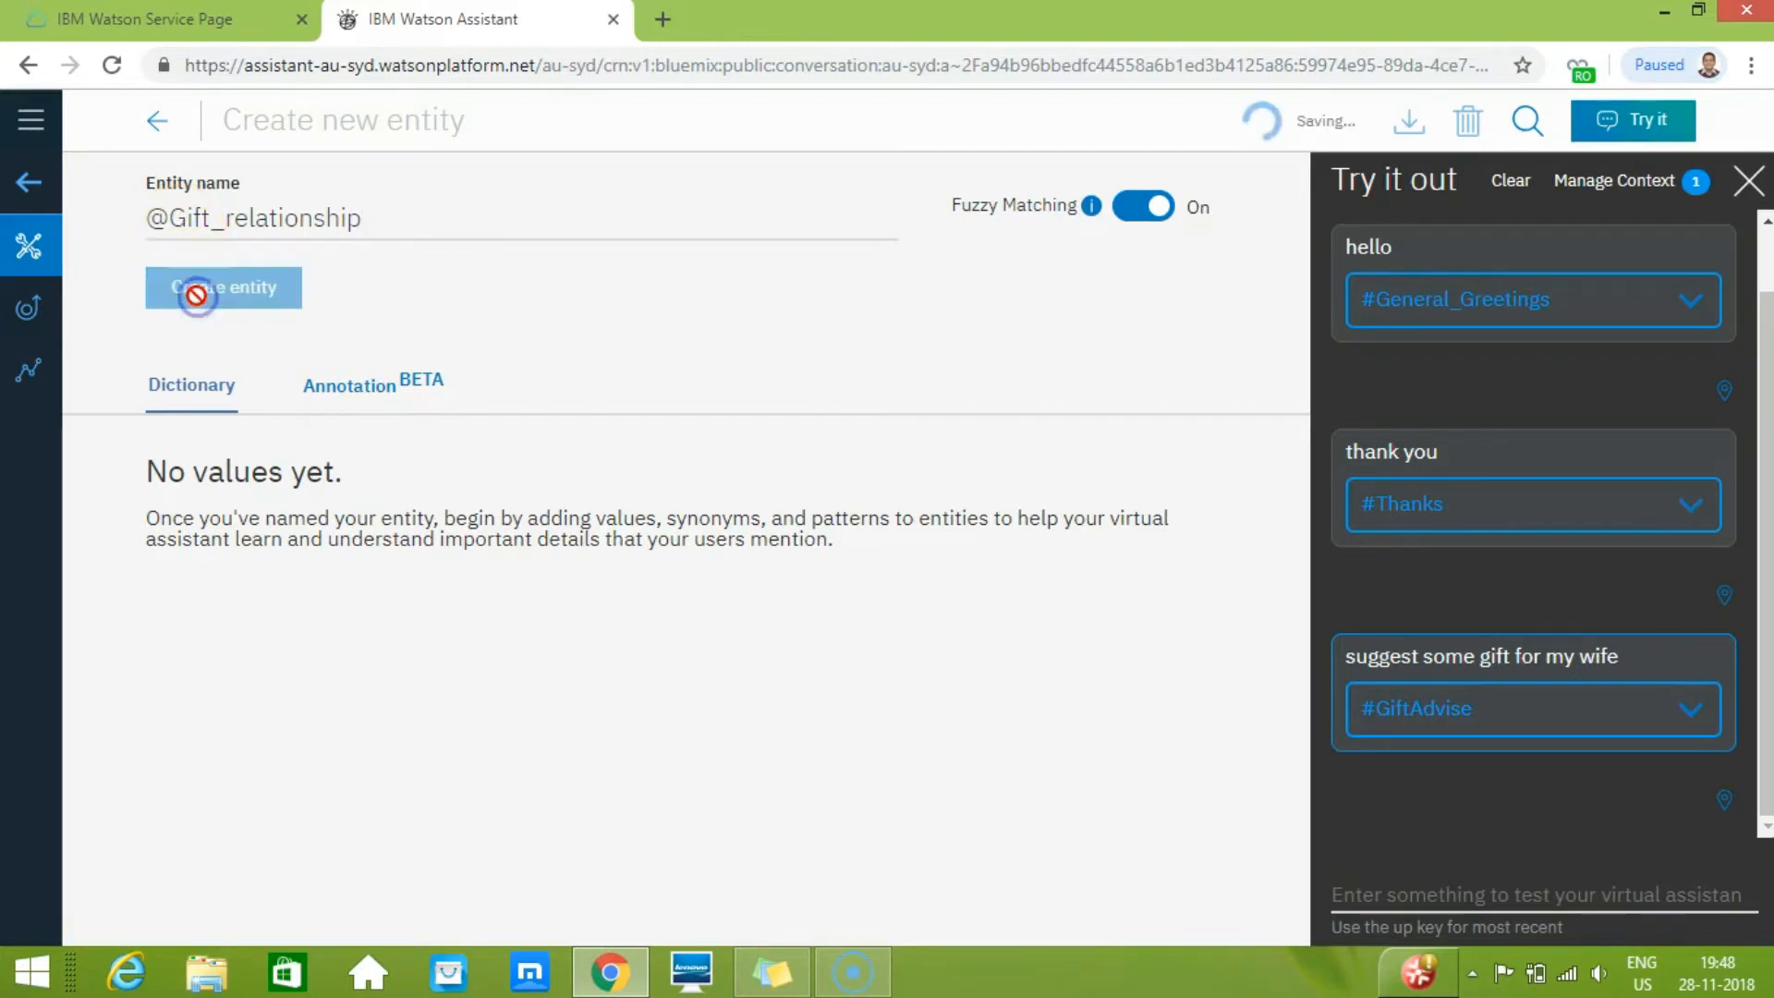
{"action": "left_click", "coordinate": [198, 340]}
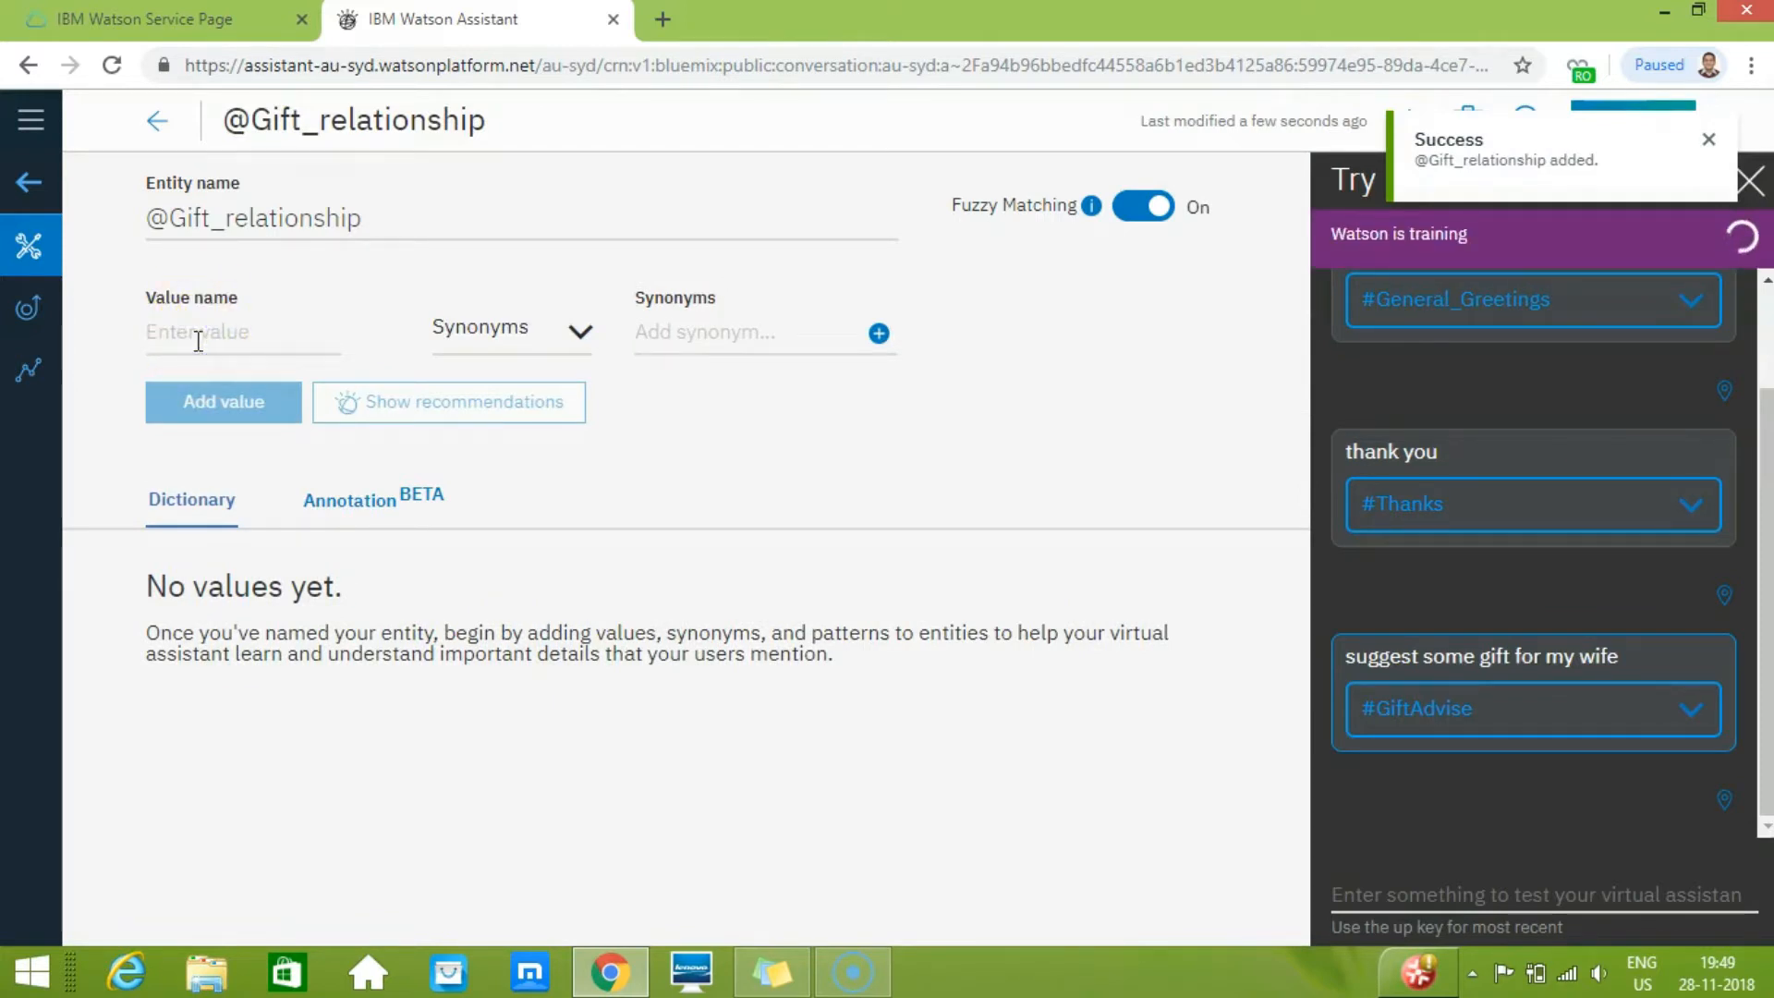
{"action": "type", "text": "mothre"}
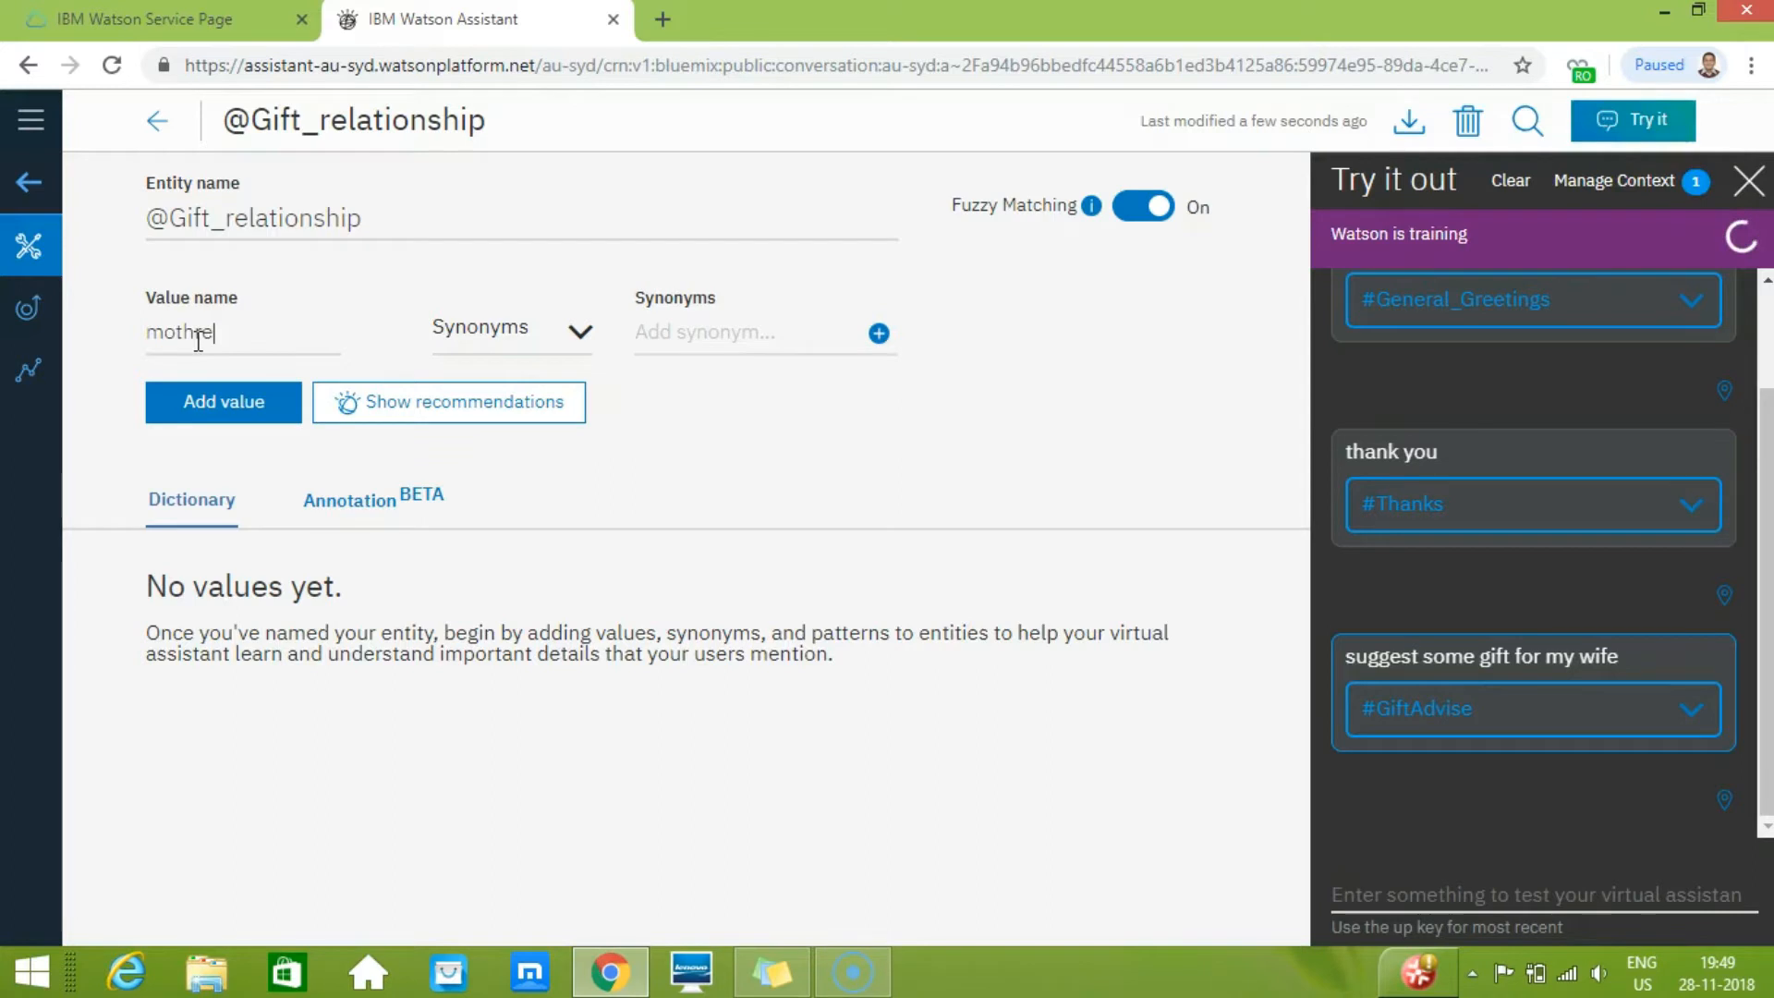
{"action": "left_click", "coordinate": [451, 367]}
{"action": "type", "text": "er"}
{"action": "left_click", "coordinate": [776, 343]}
{"action": "type", "text": "mom"}
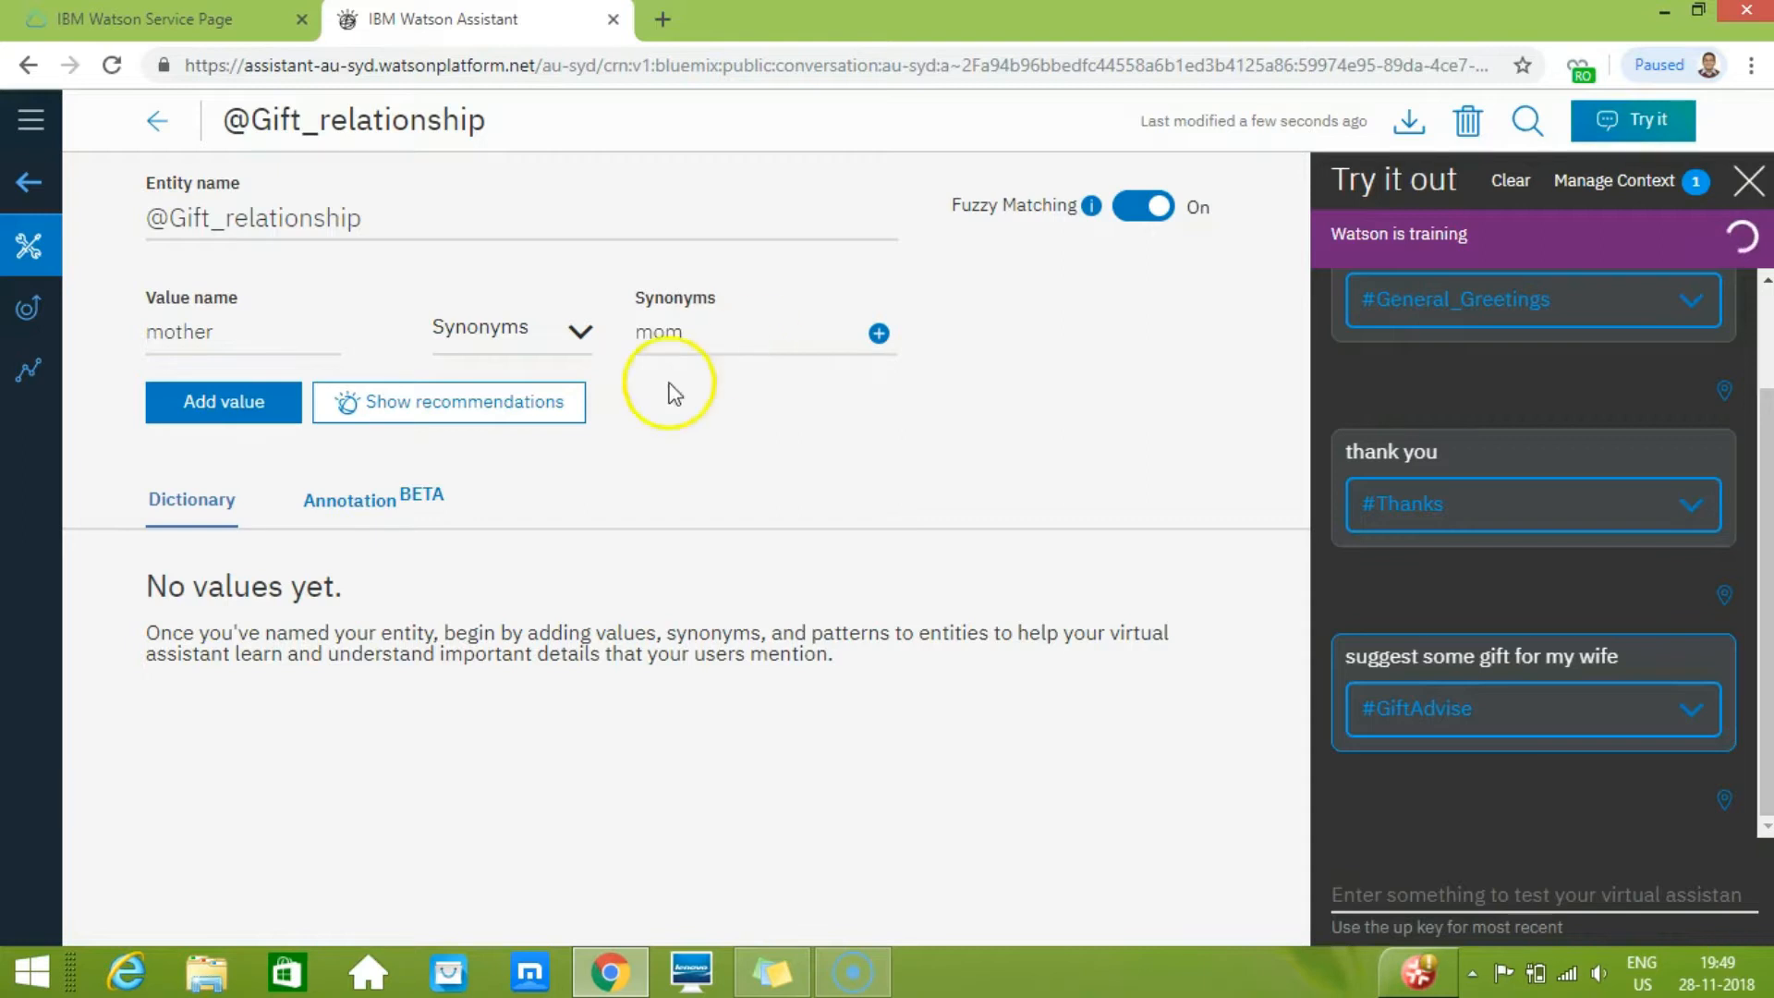
{"action": "left_click", "coordinate": [207, 403]}
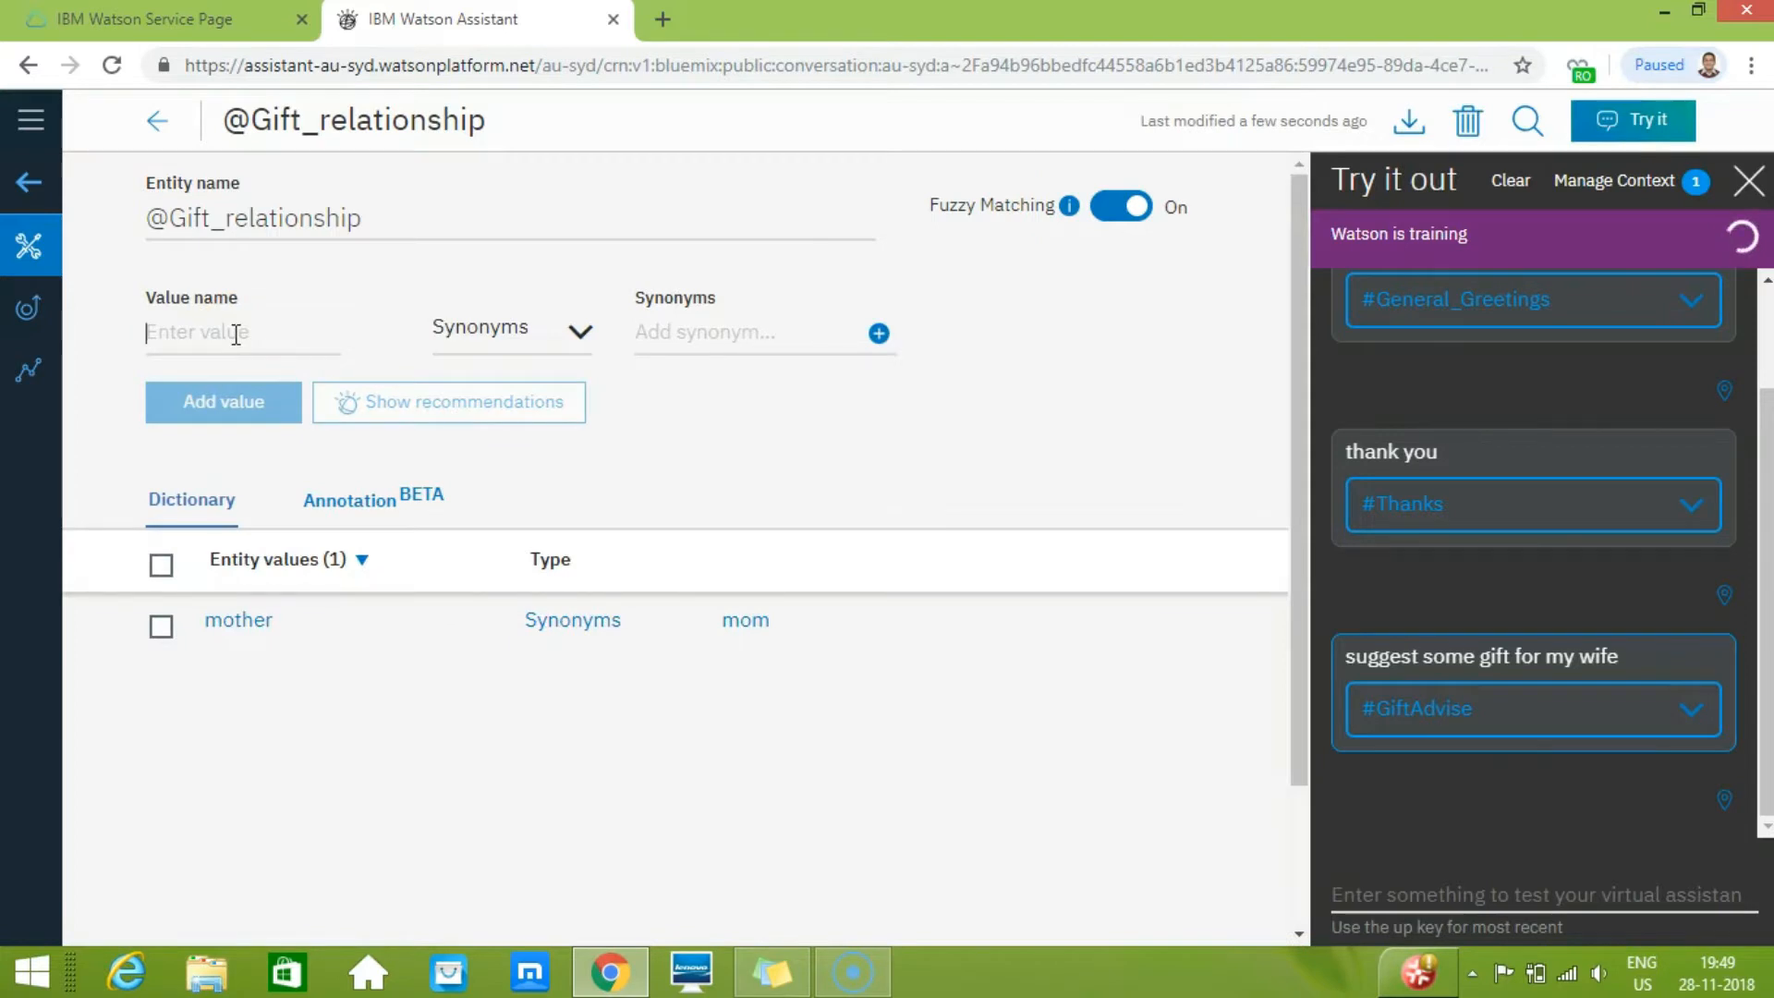
{"action": "type", "text": "wife"}
{"action": "left_click", "coordinate": [299, 344]}
{"action": "left_click", "coordinate": [652, 325]}
{"action": "type", "text": "lady"}
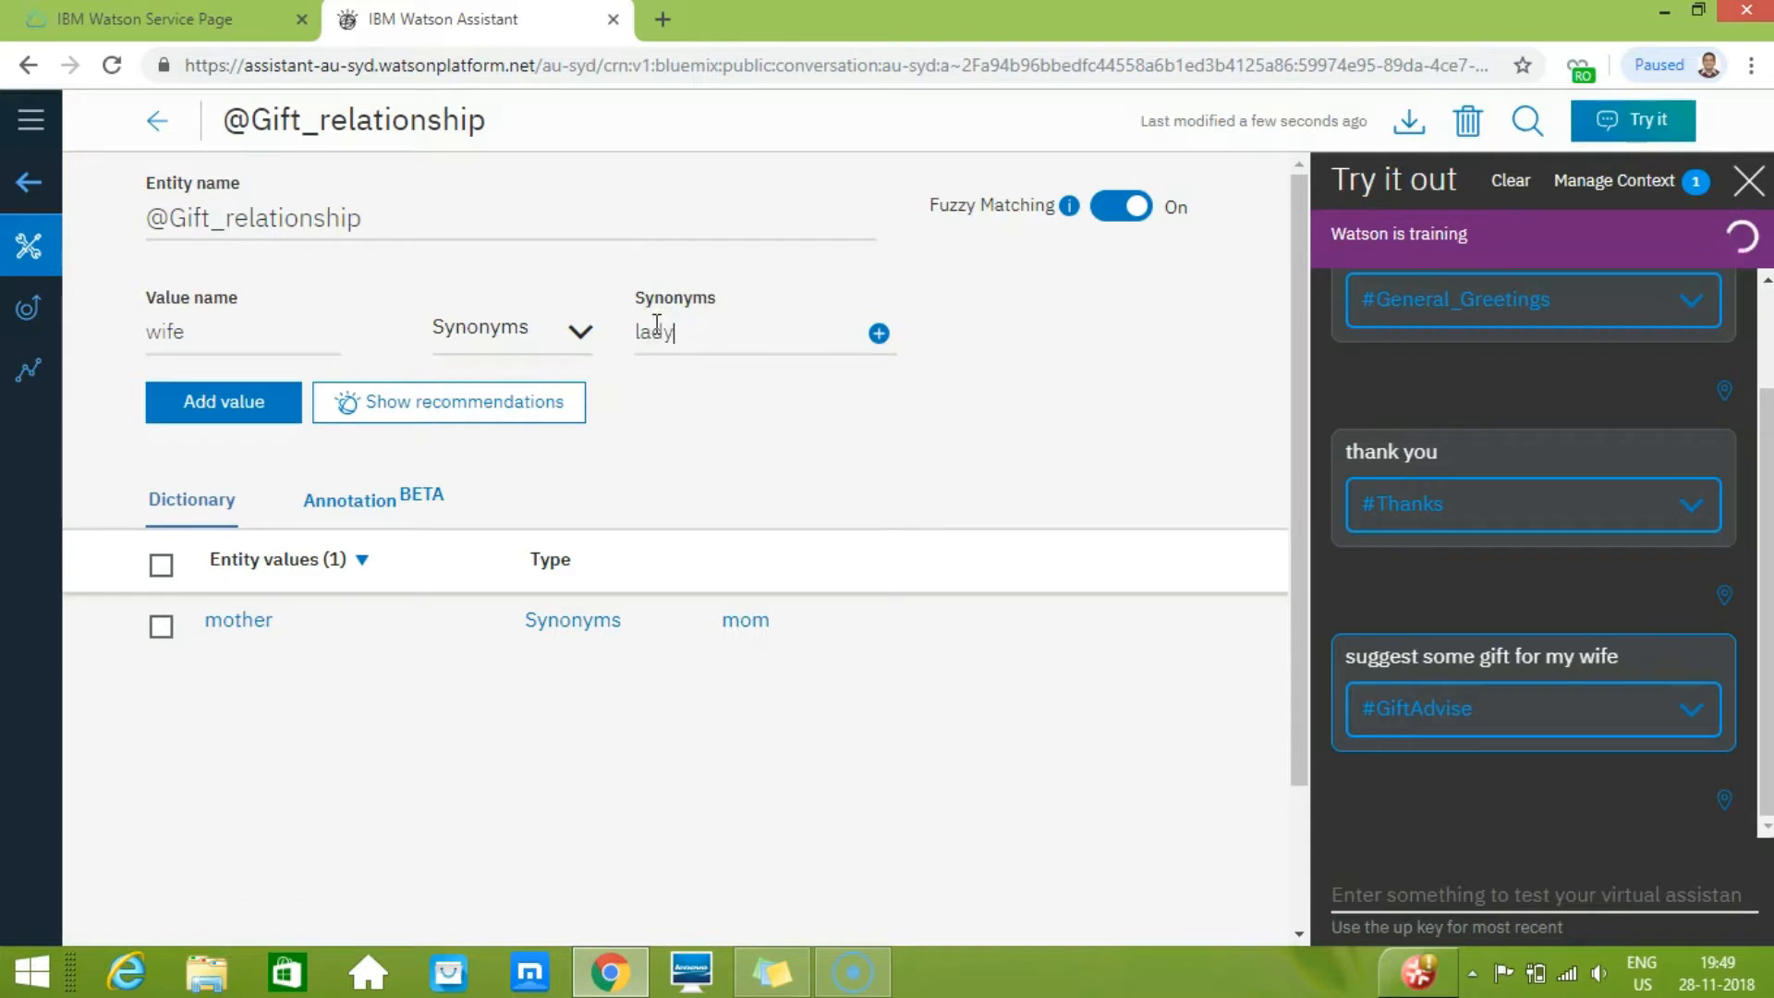
{"action": "left_click", "coordinate": [229, 401]}
{"action": "left_click", "coordinate": [228, 399]}
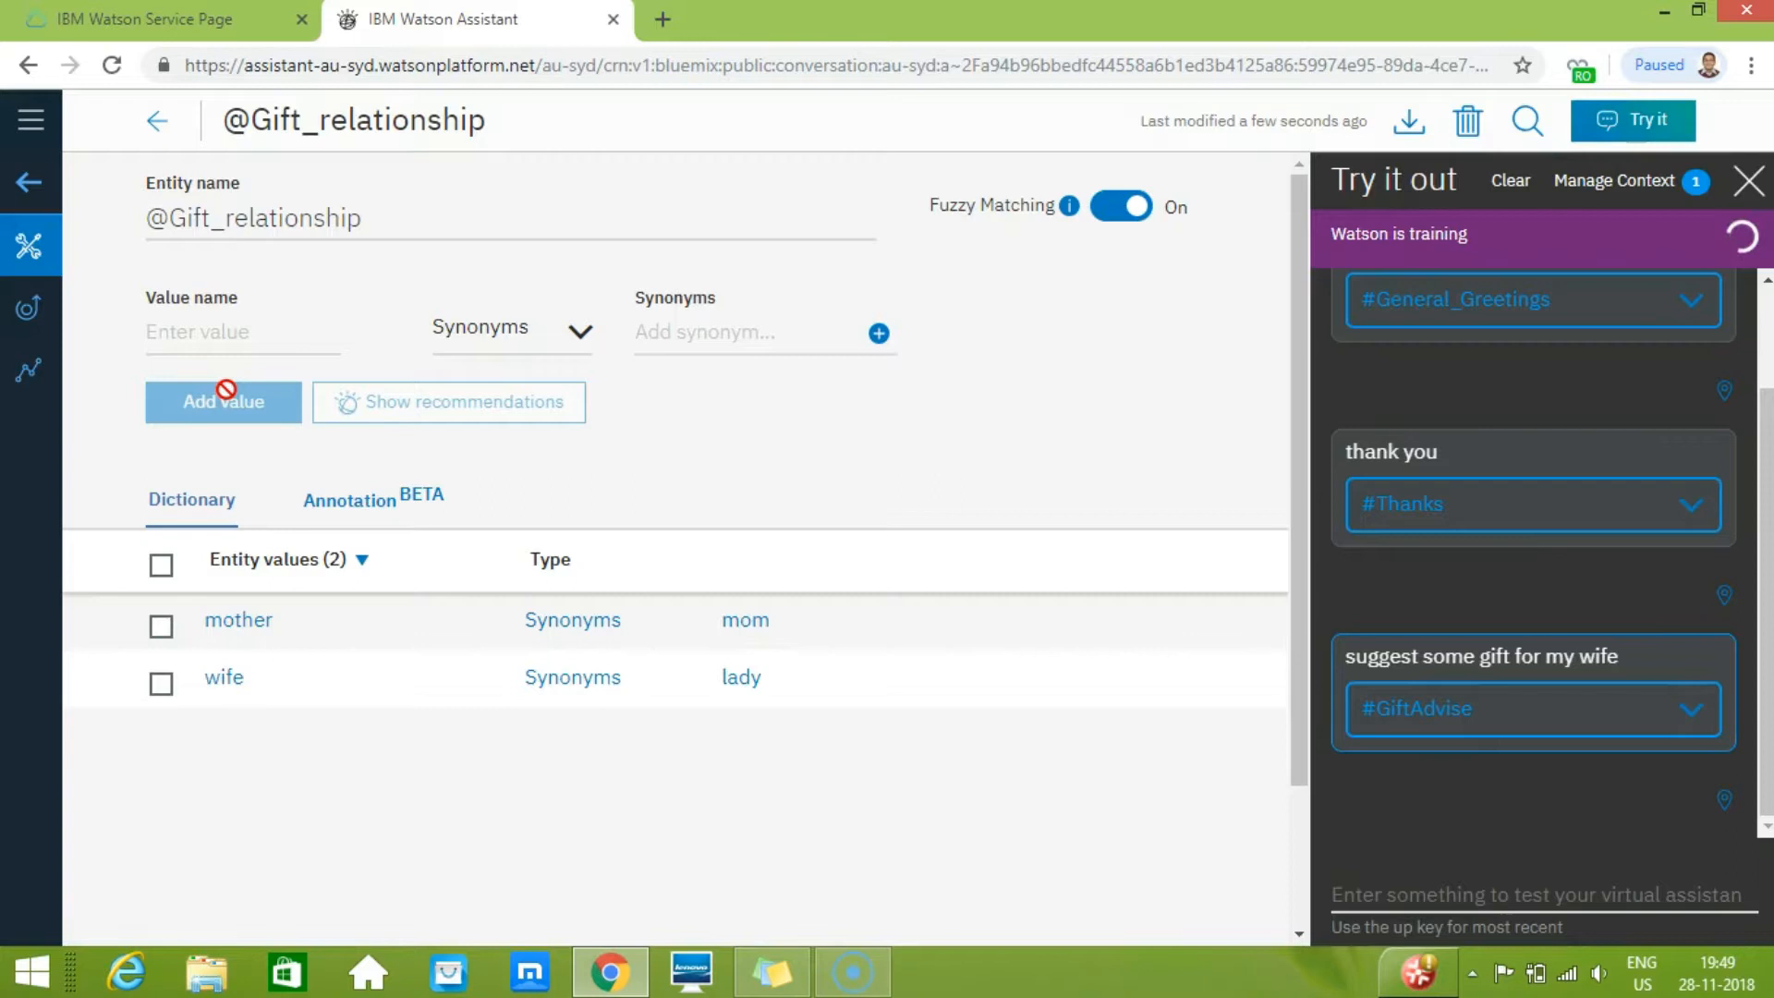
{"action": "left_click", "coordinate": [155, 120]}
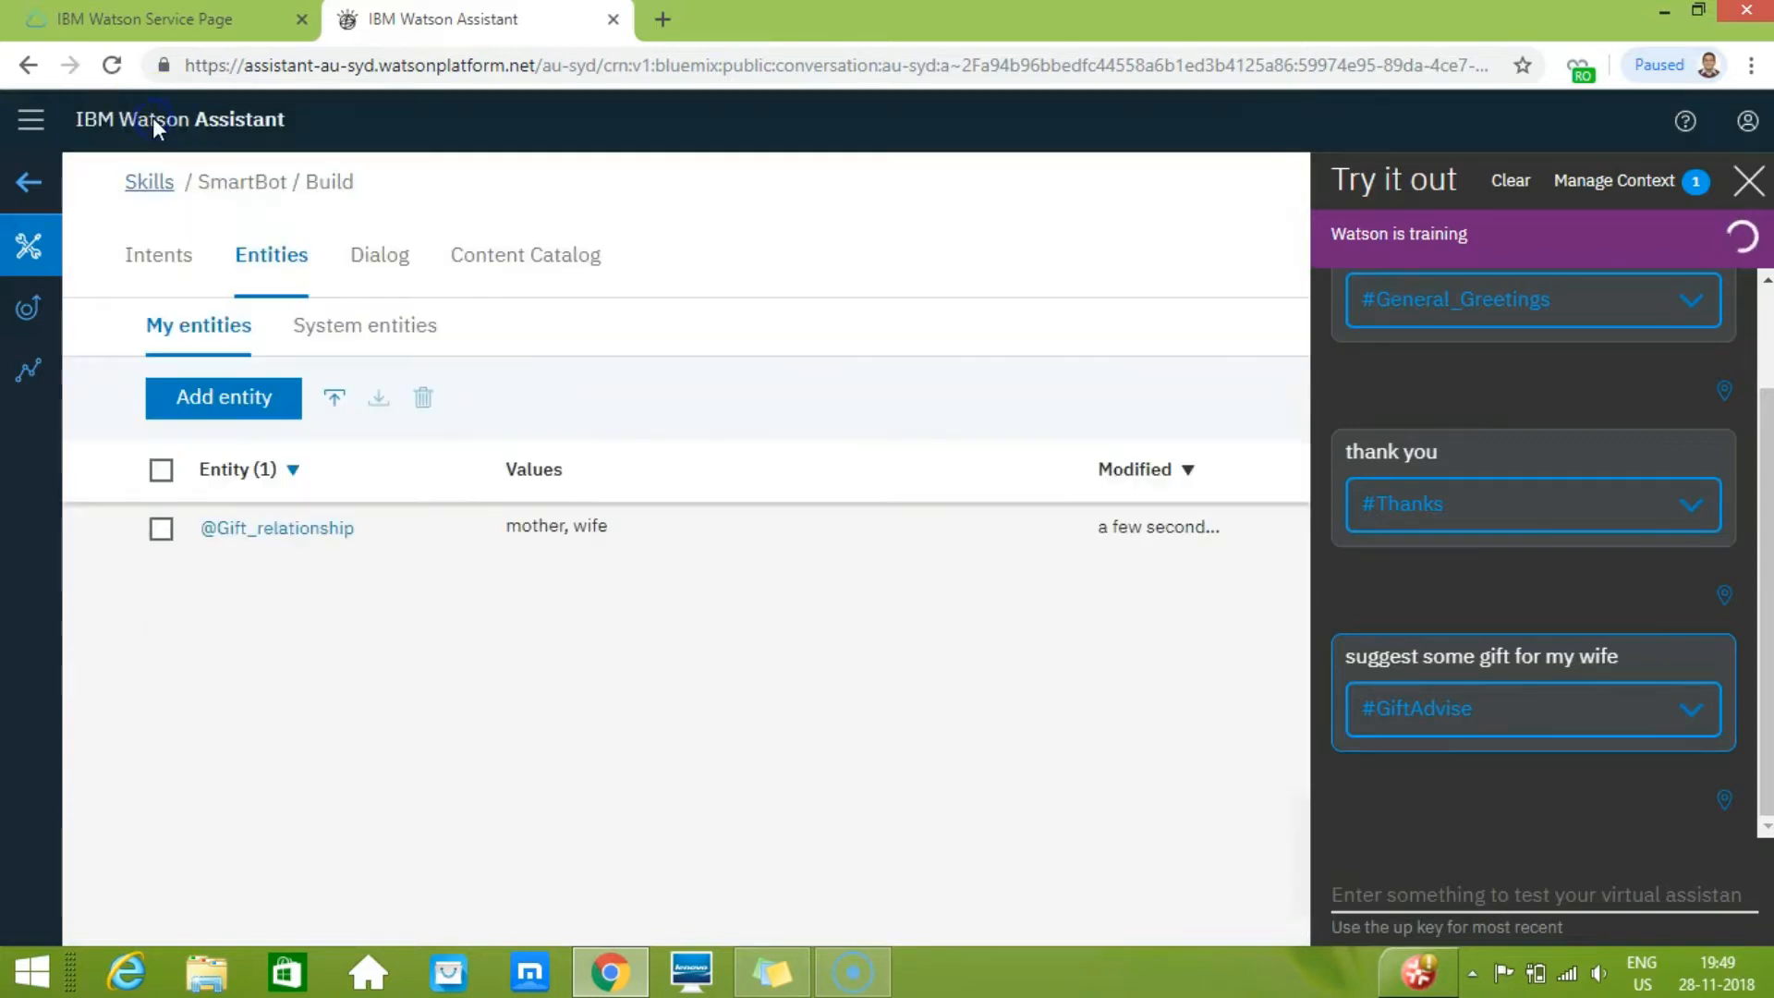
- Import entities from the desktop file "entities occassion sample.csv" into the skill
{"action": "left_click", "coordinate": [336, 398]}
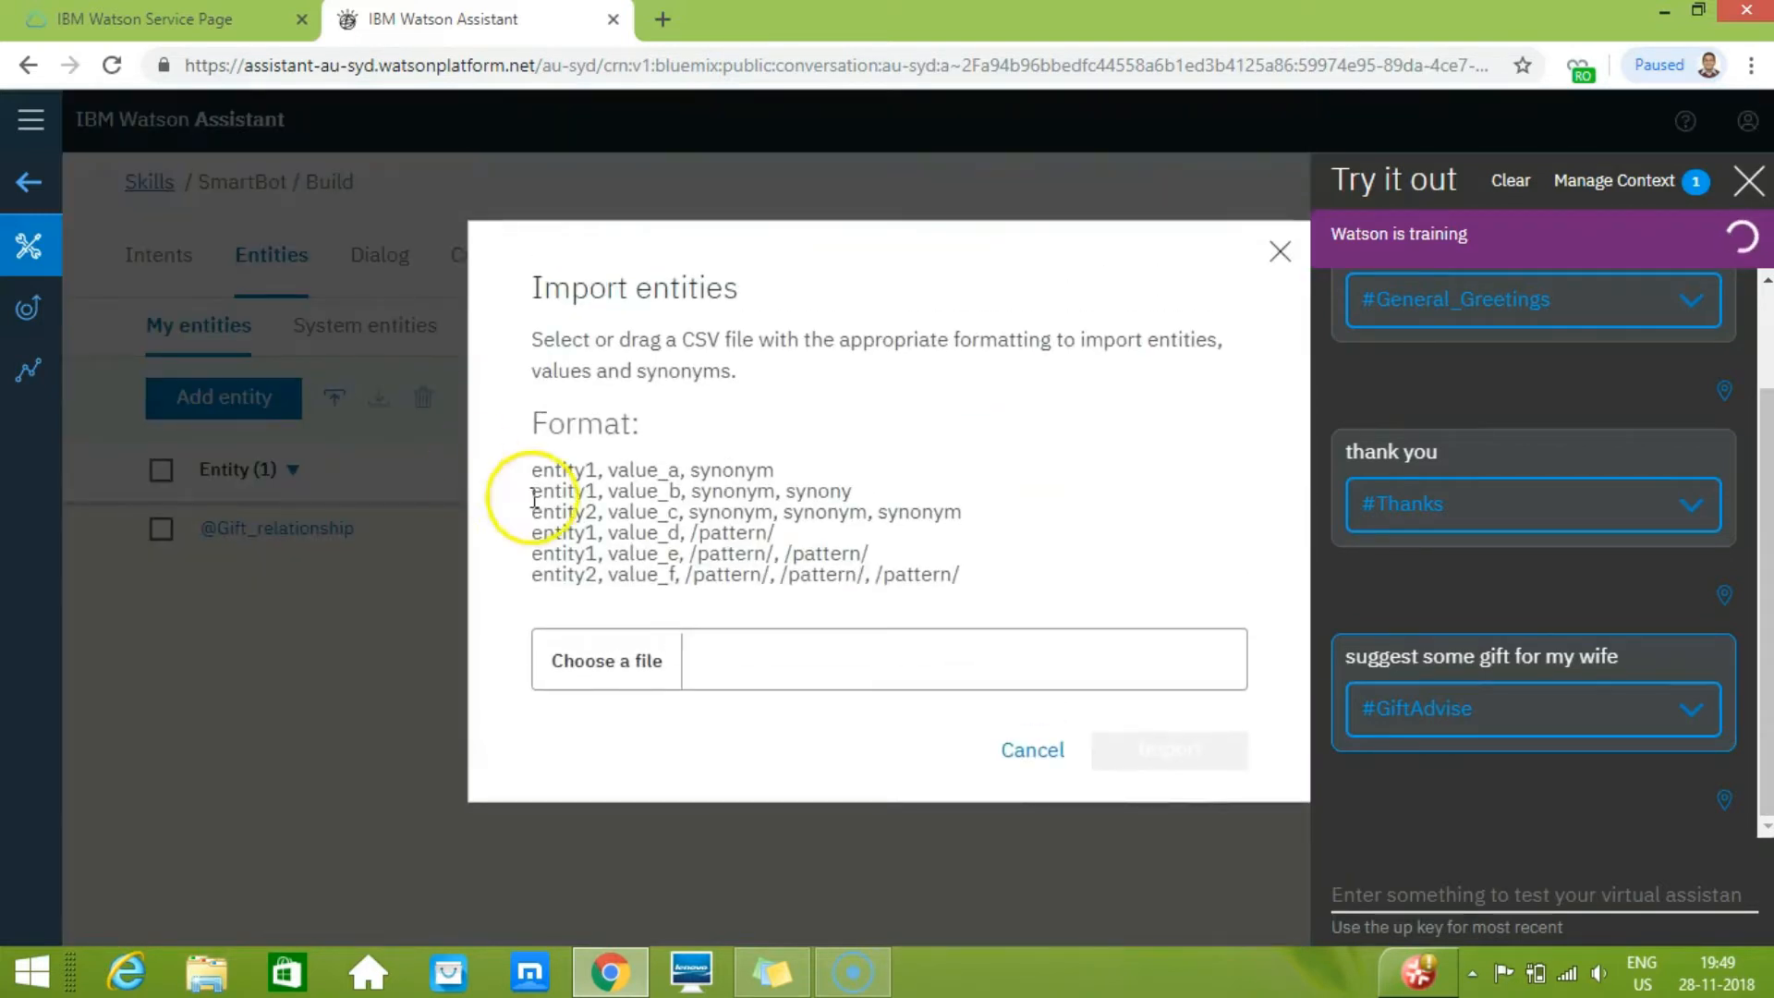
{"action": "left_click", "coordinate": [584, 647]}
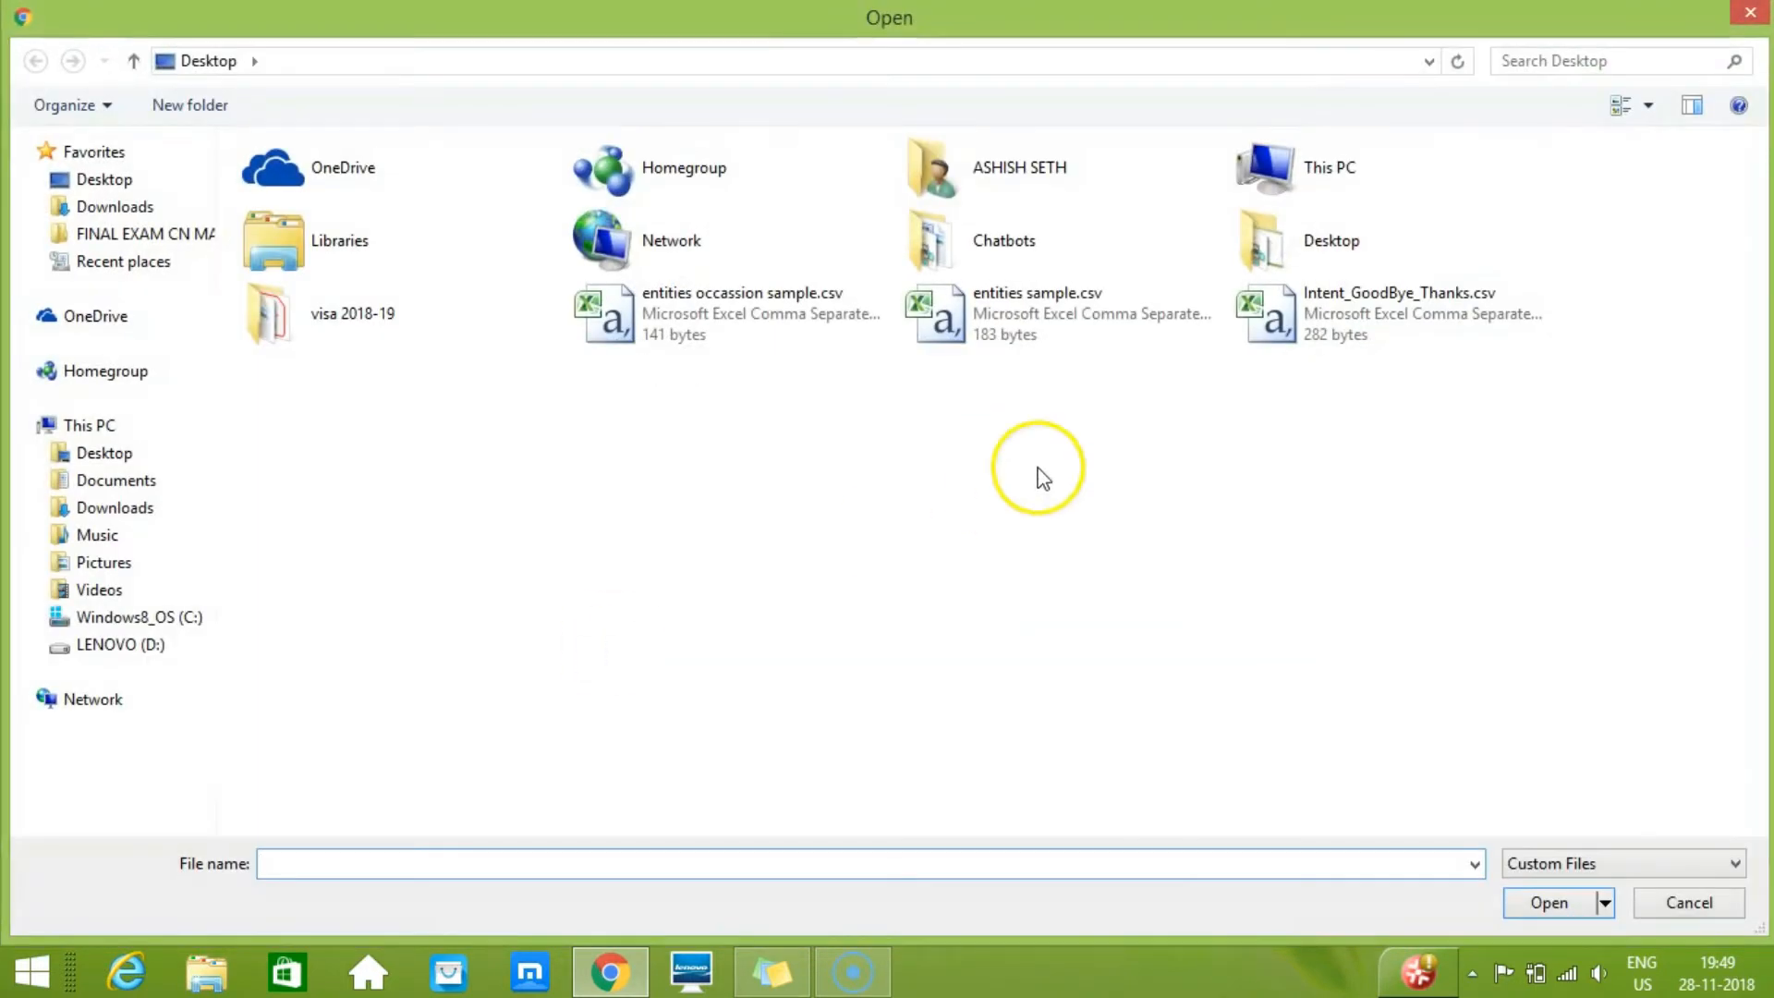
{"action": "left_click", "coordinate": [1011, 332]}
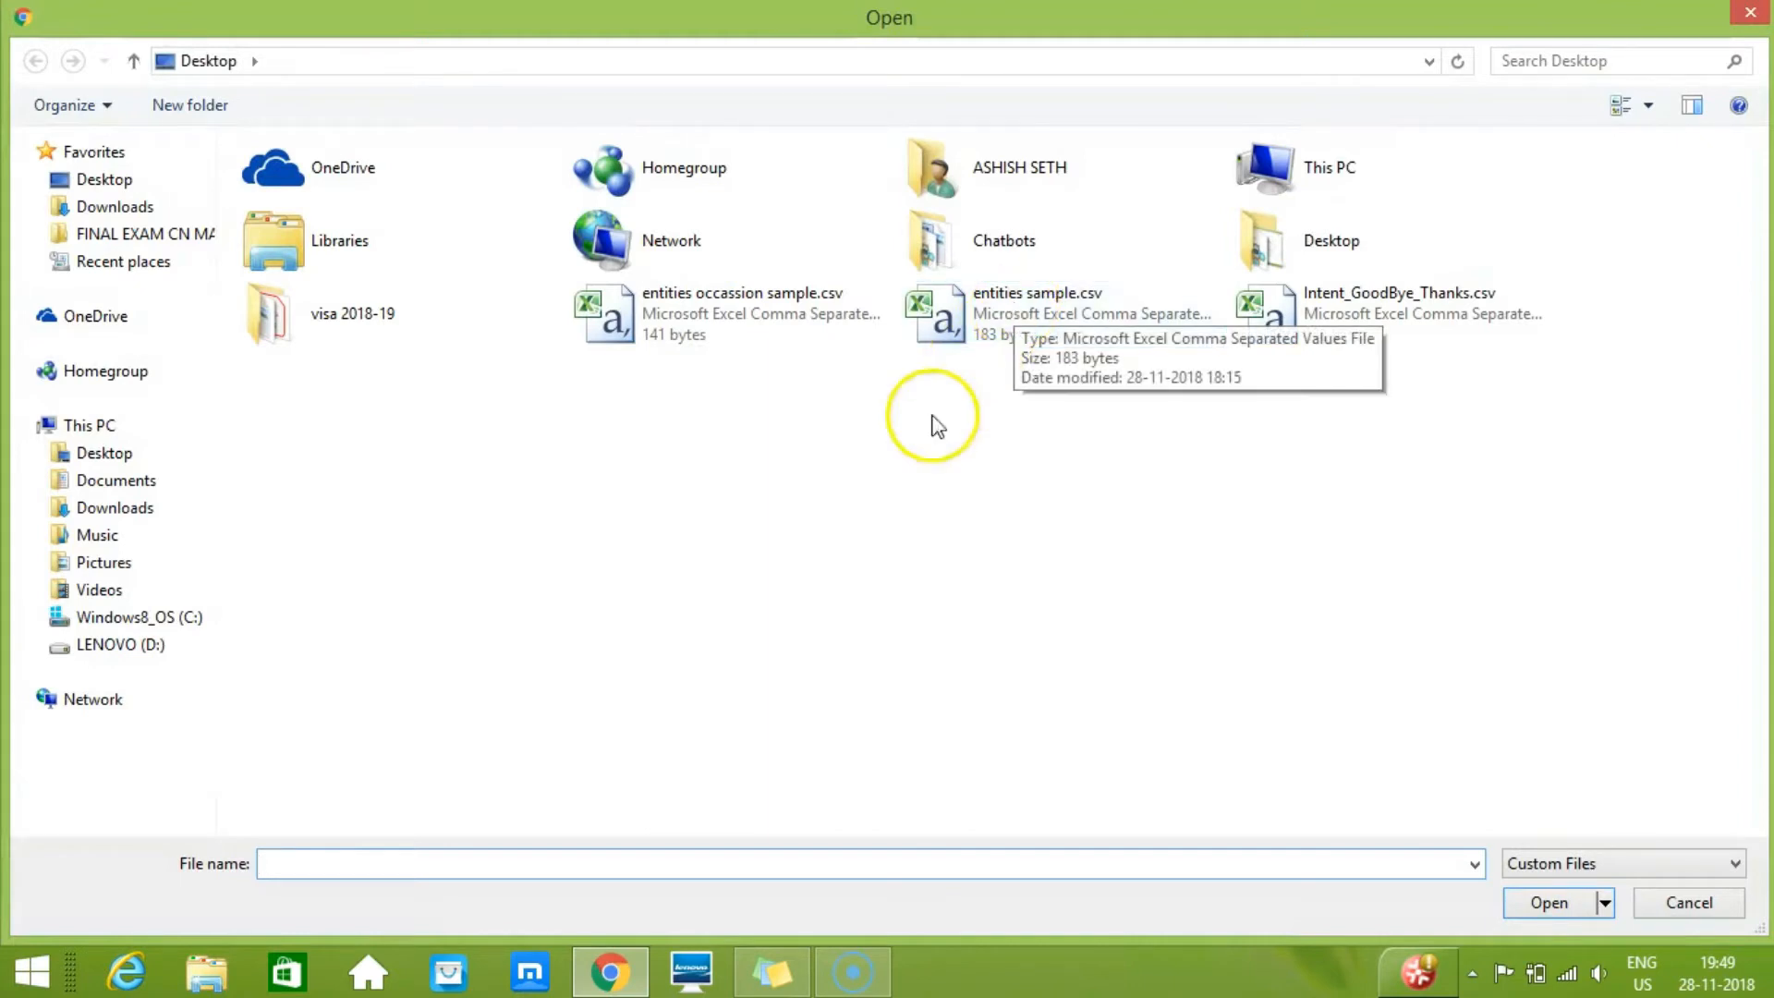
{"action": "left_click", "coordinate": [720, 318]}
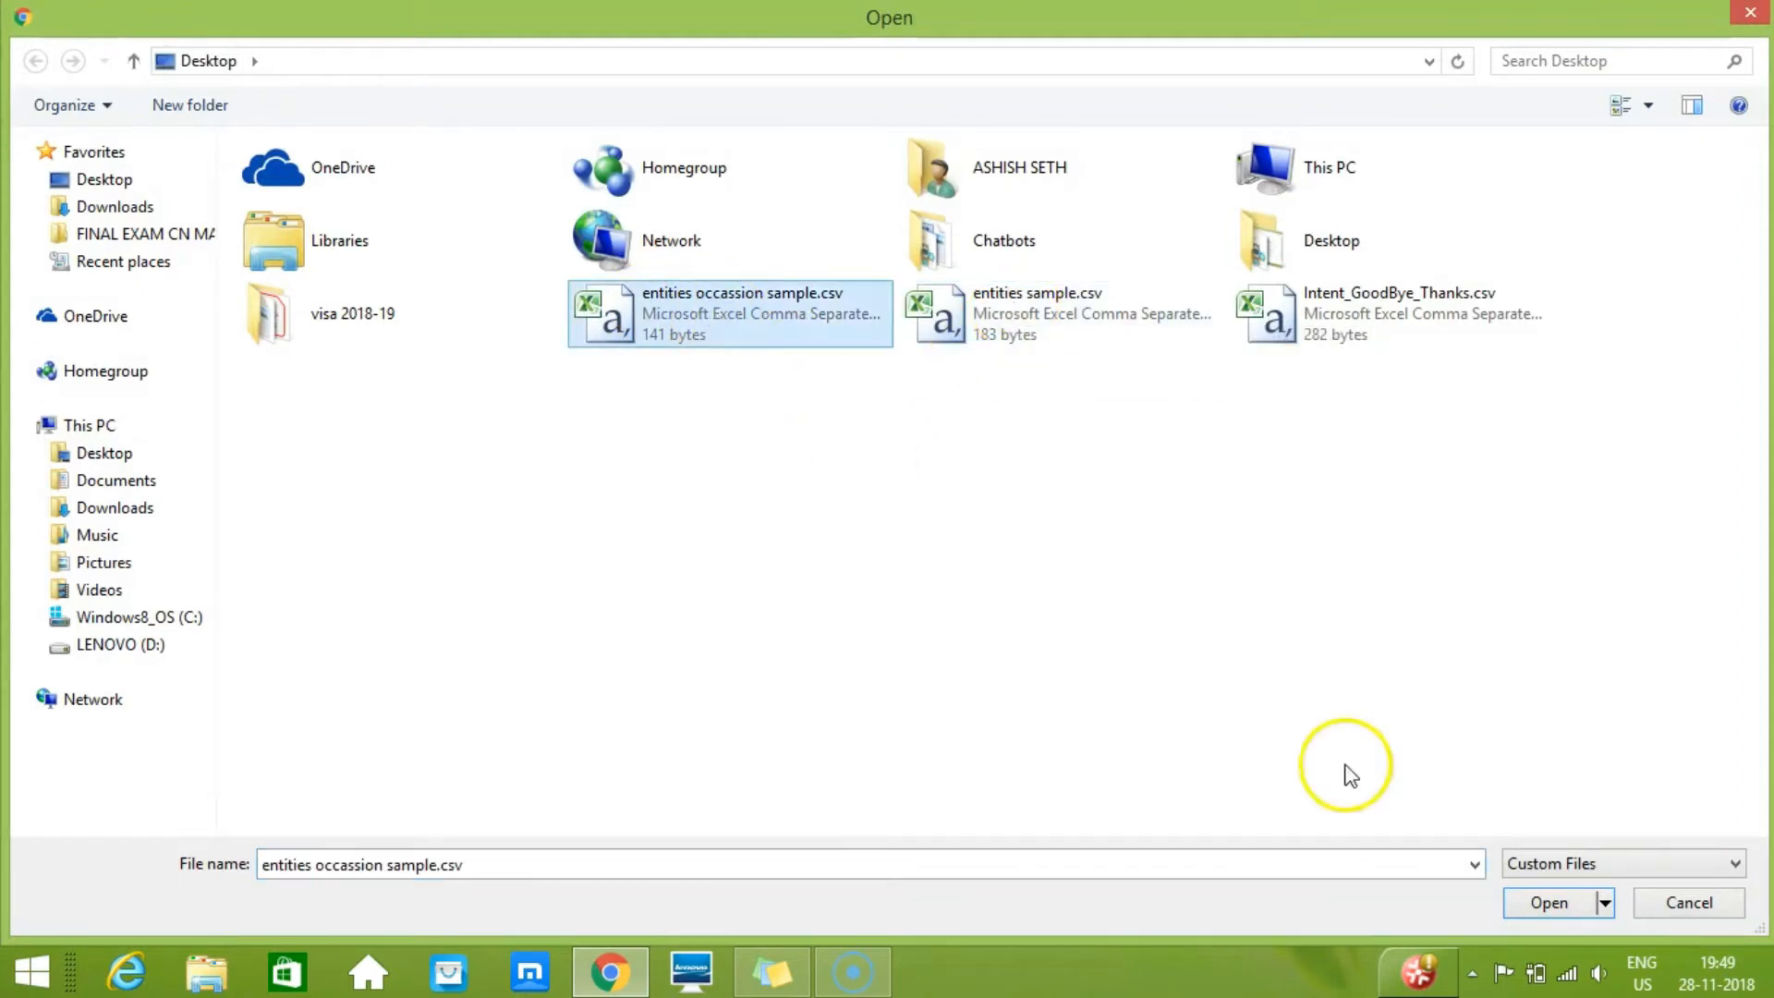
{"action": "left_click", "coordinate": [1528, 900]}
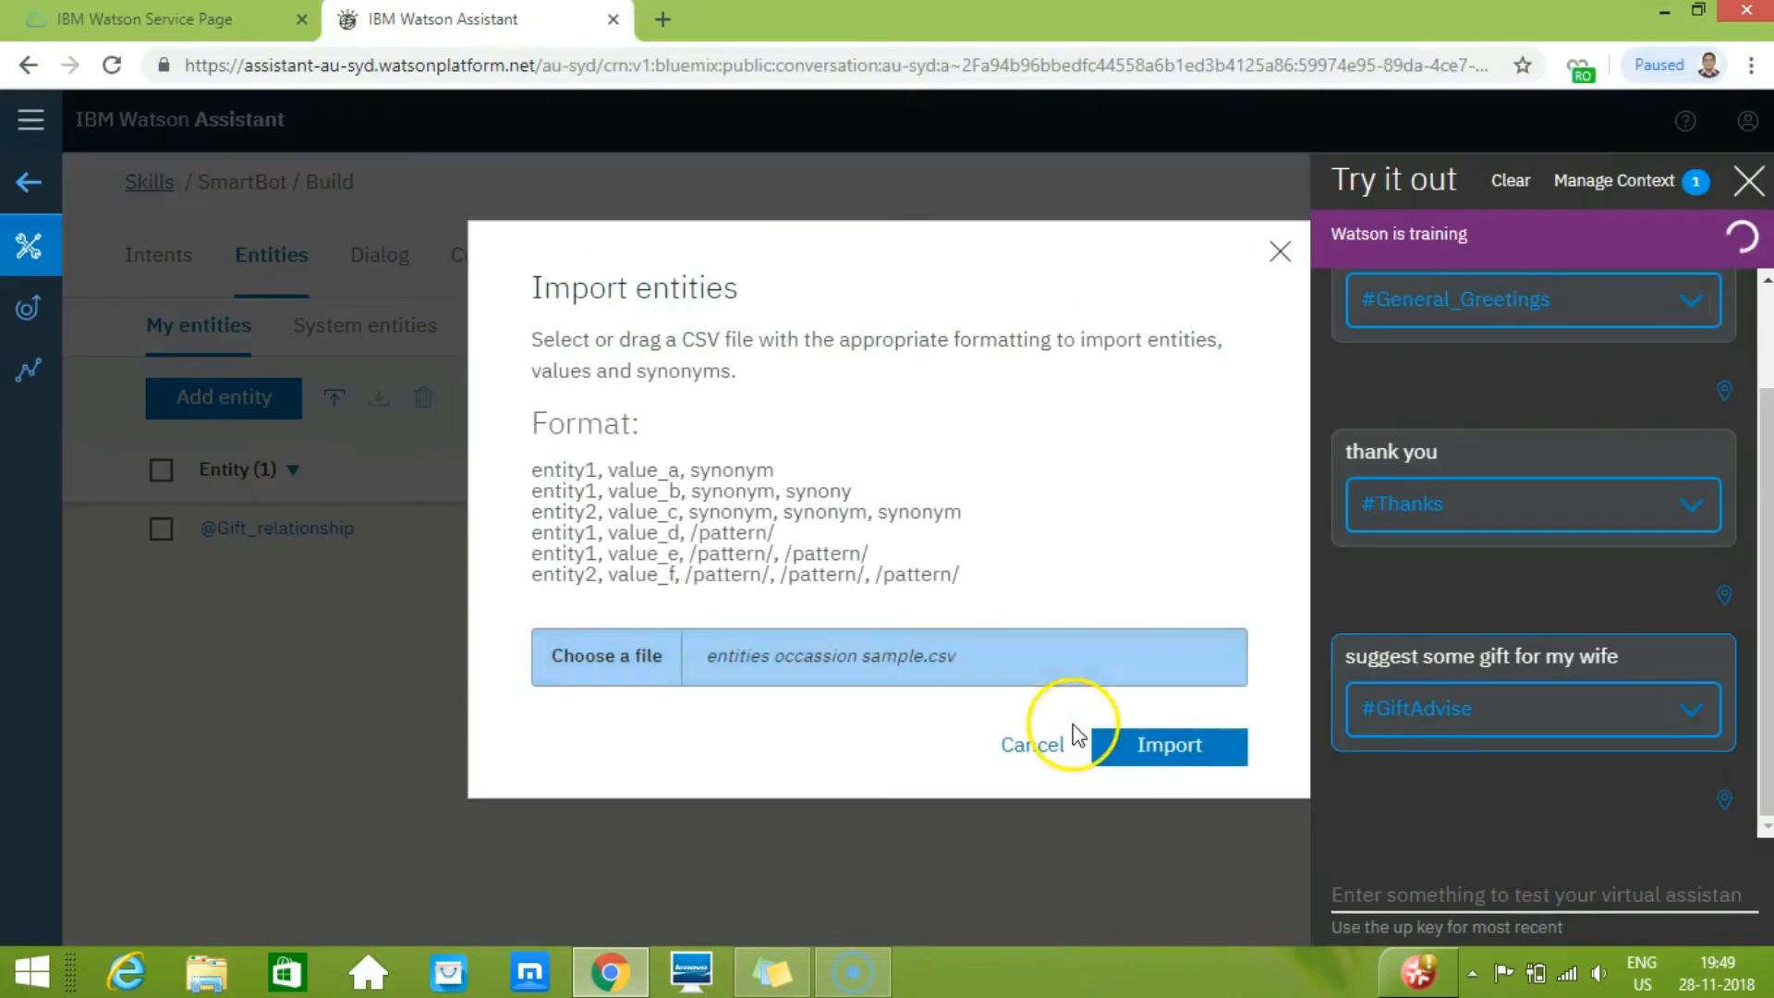
{"action": "left_click", "coordinate": [1158, 750]}
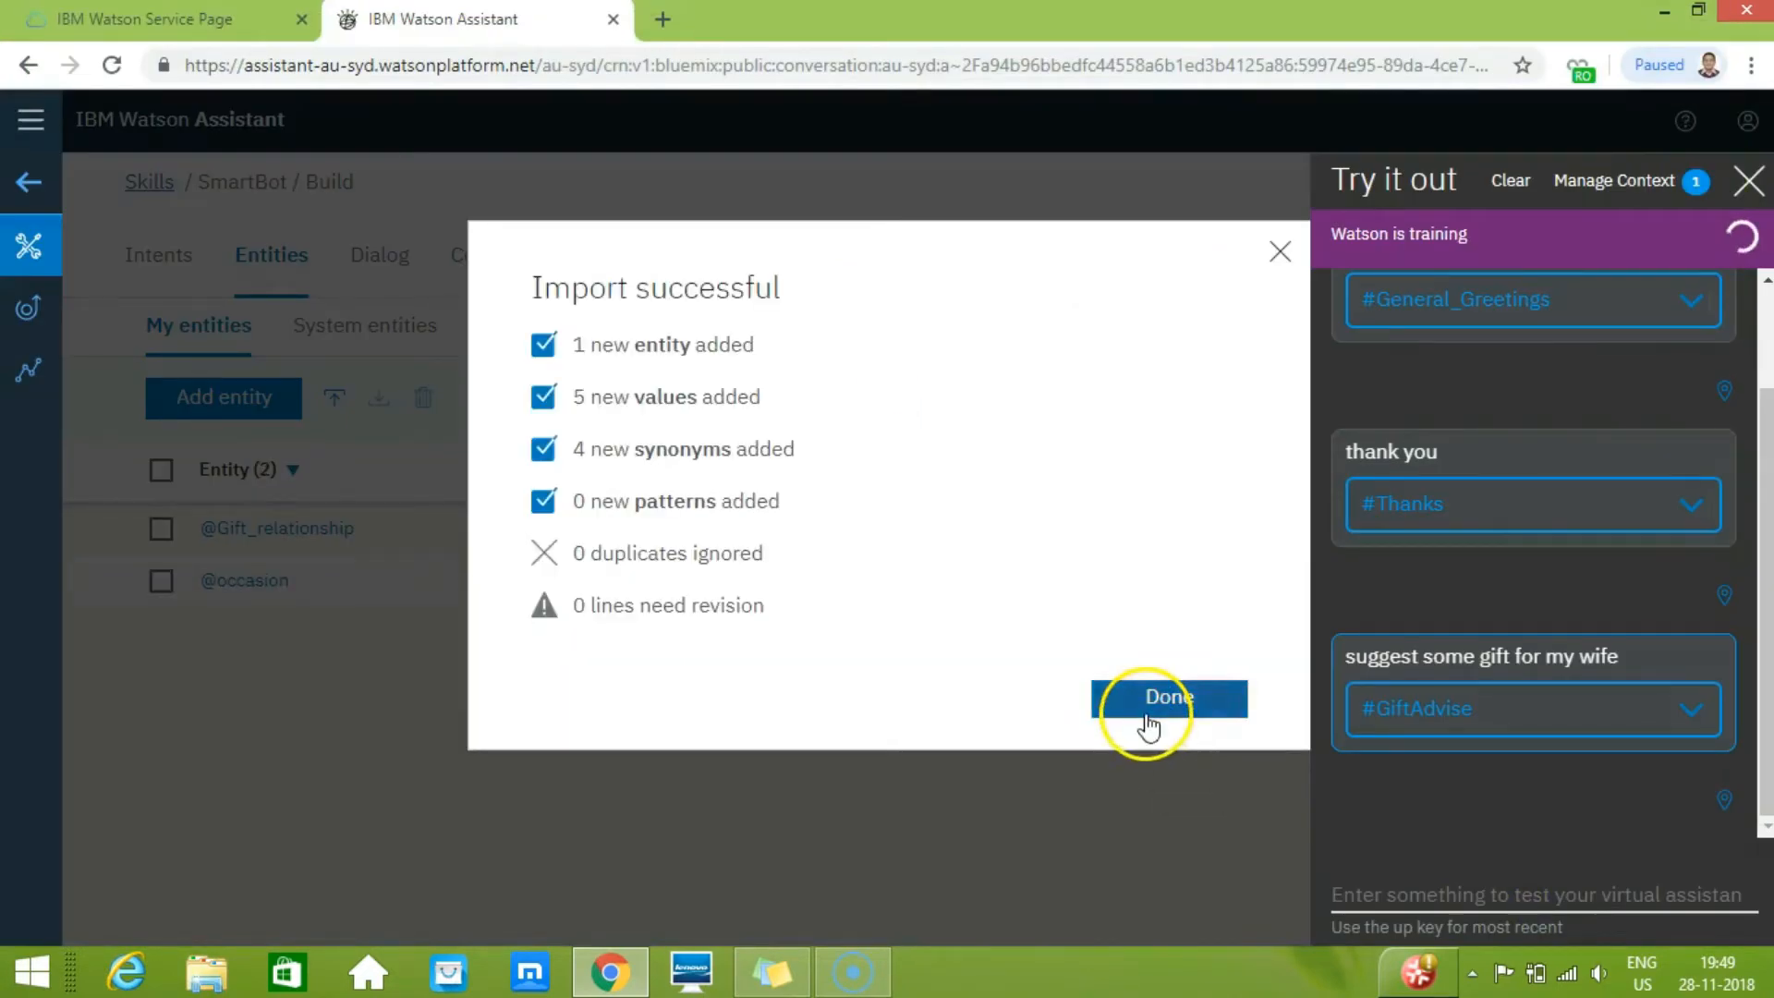
{"action": "left_click", "coordinate": [1125, 699]}
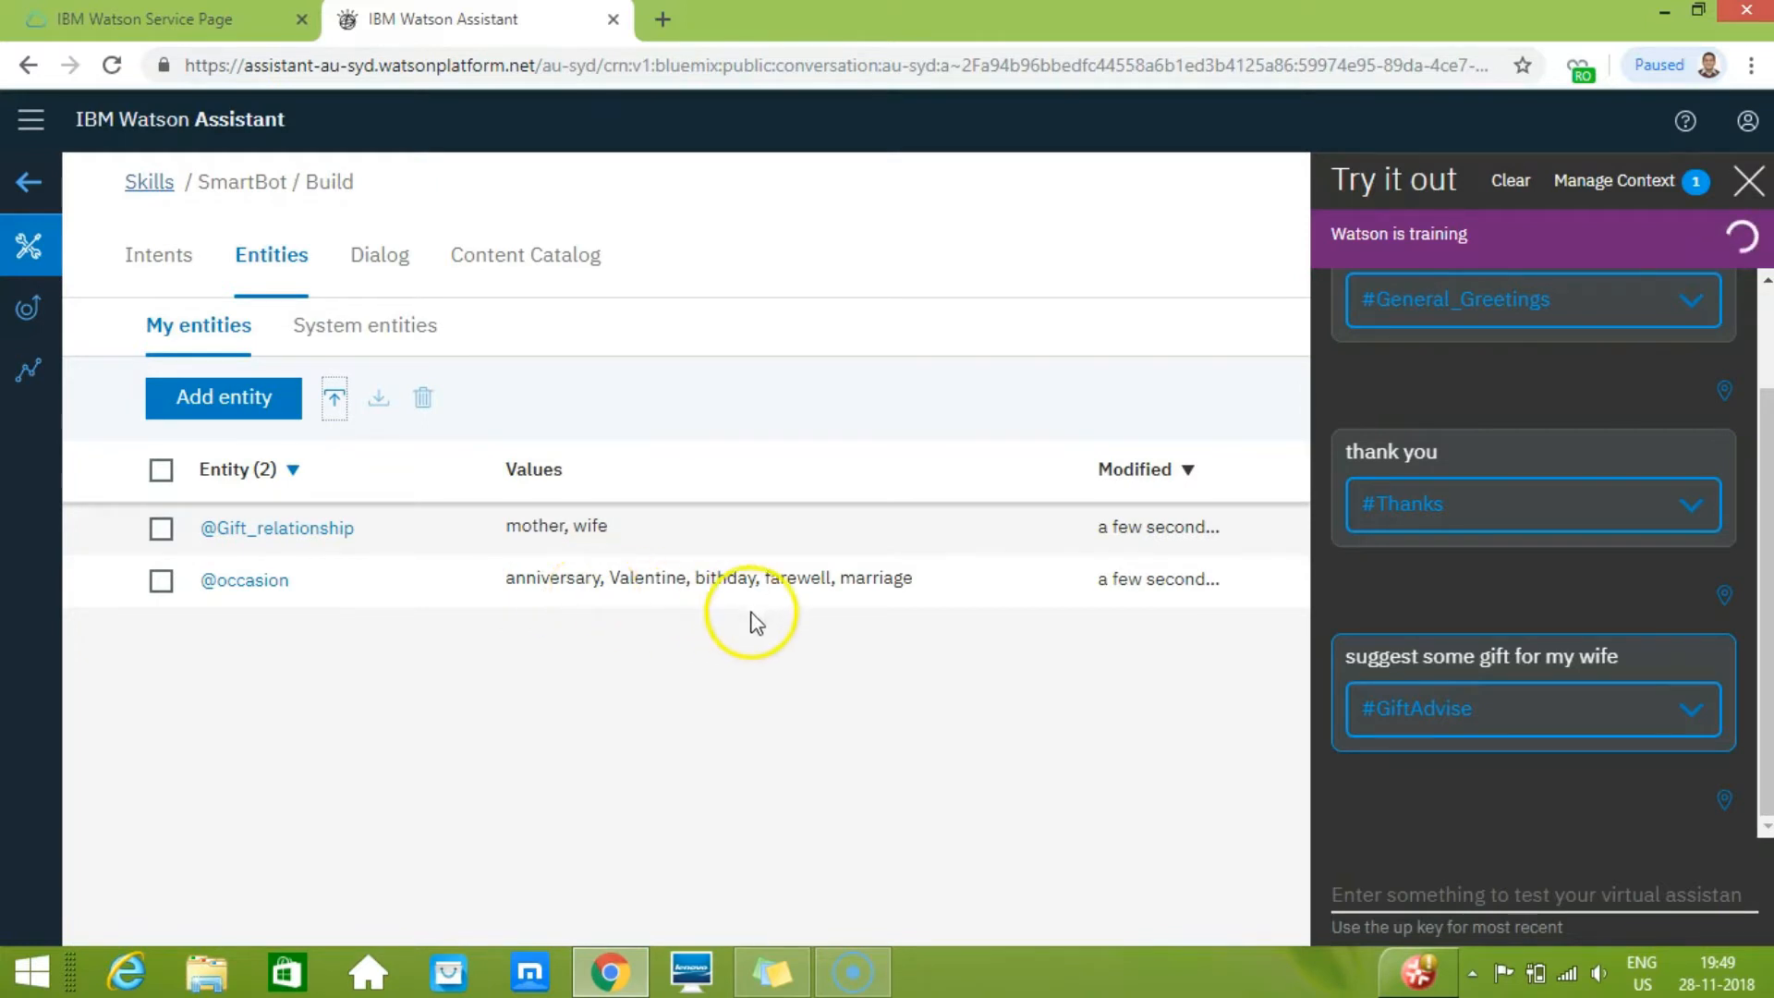
{"action": "left_click", "coordinate": [257, 594]}
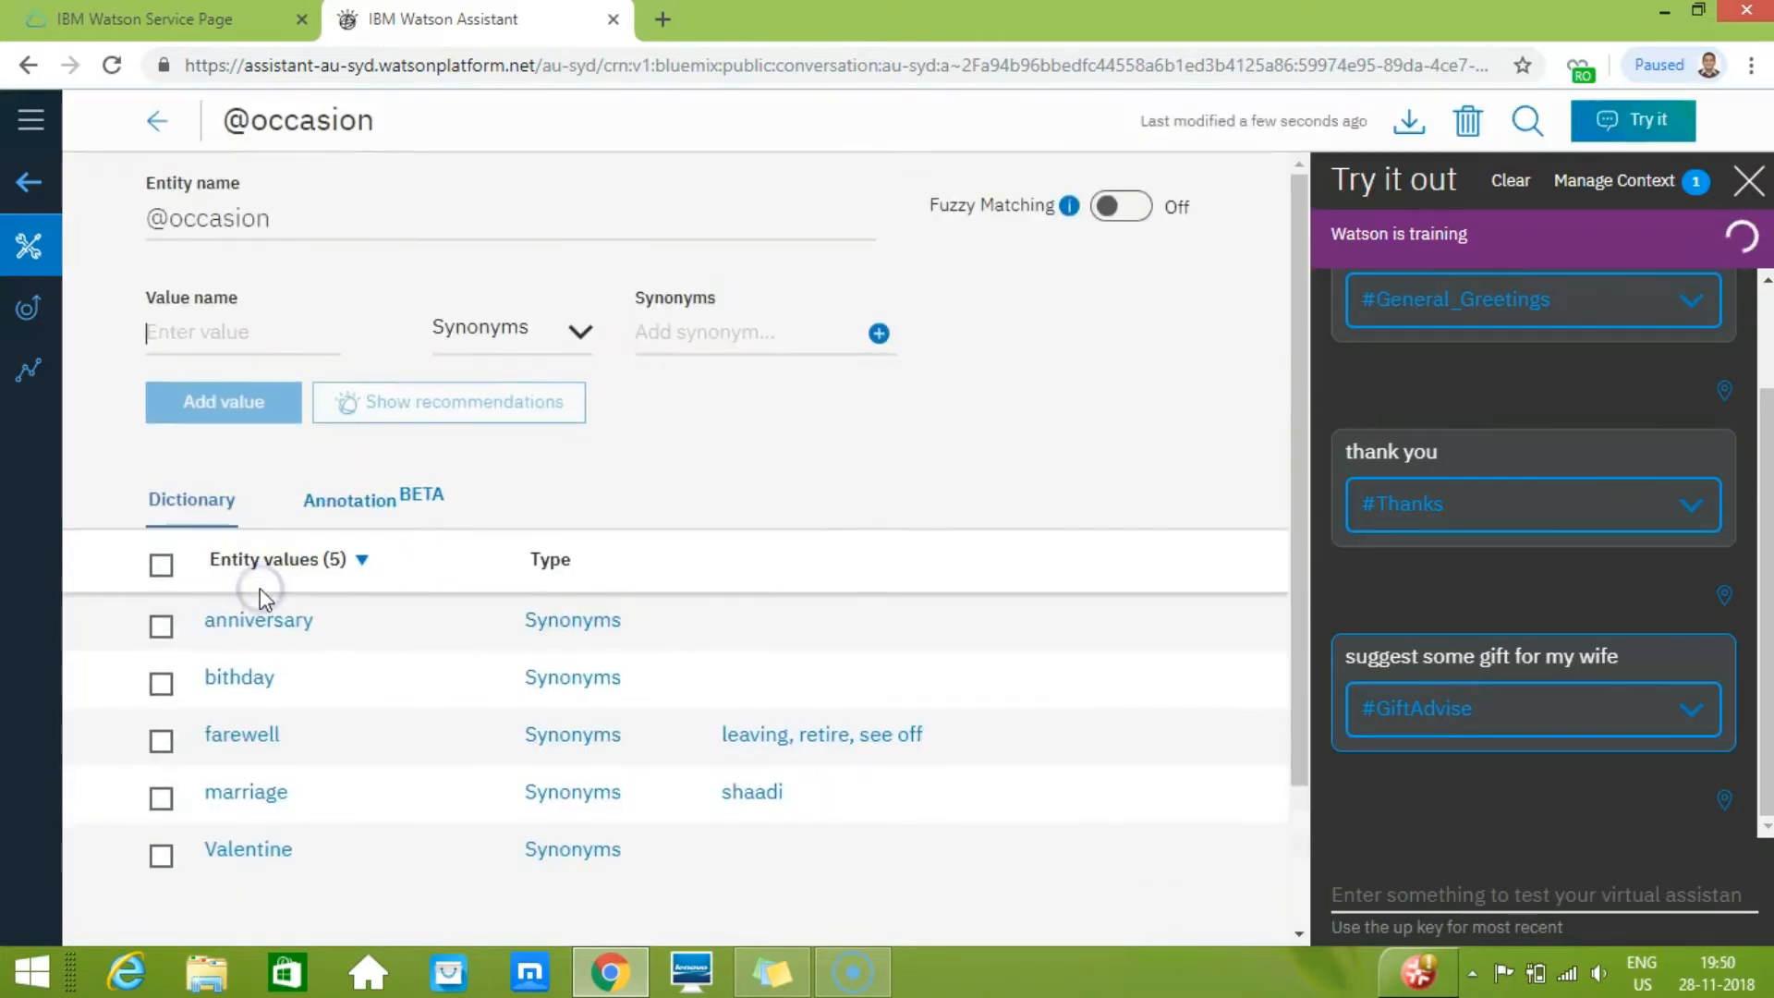
{"action": "left_click_drag", "start_coordinate": [1293, 576], "coordinate": [1306, 638]}
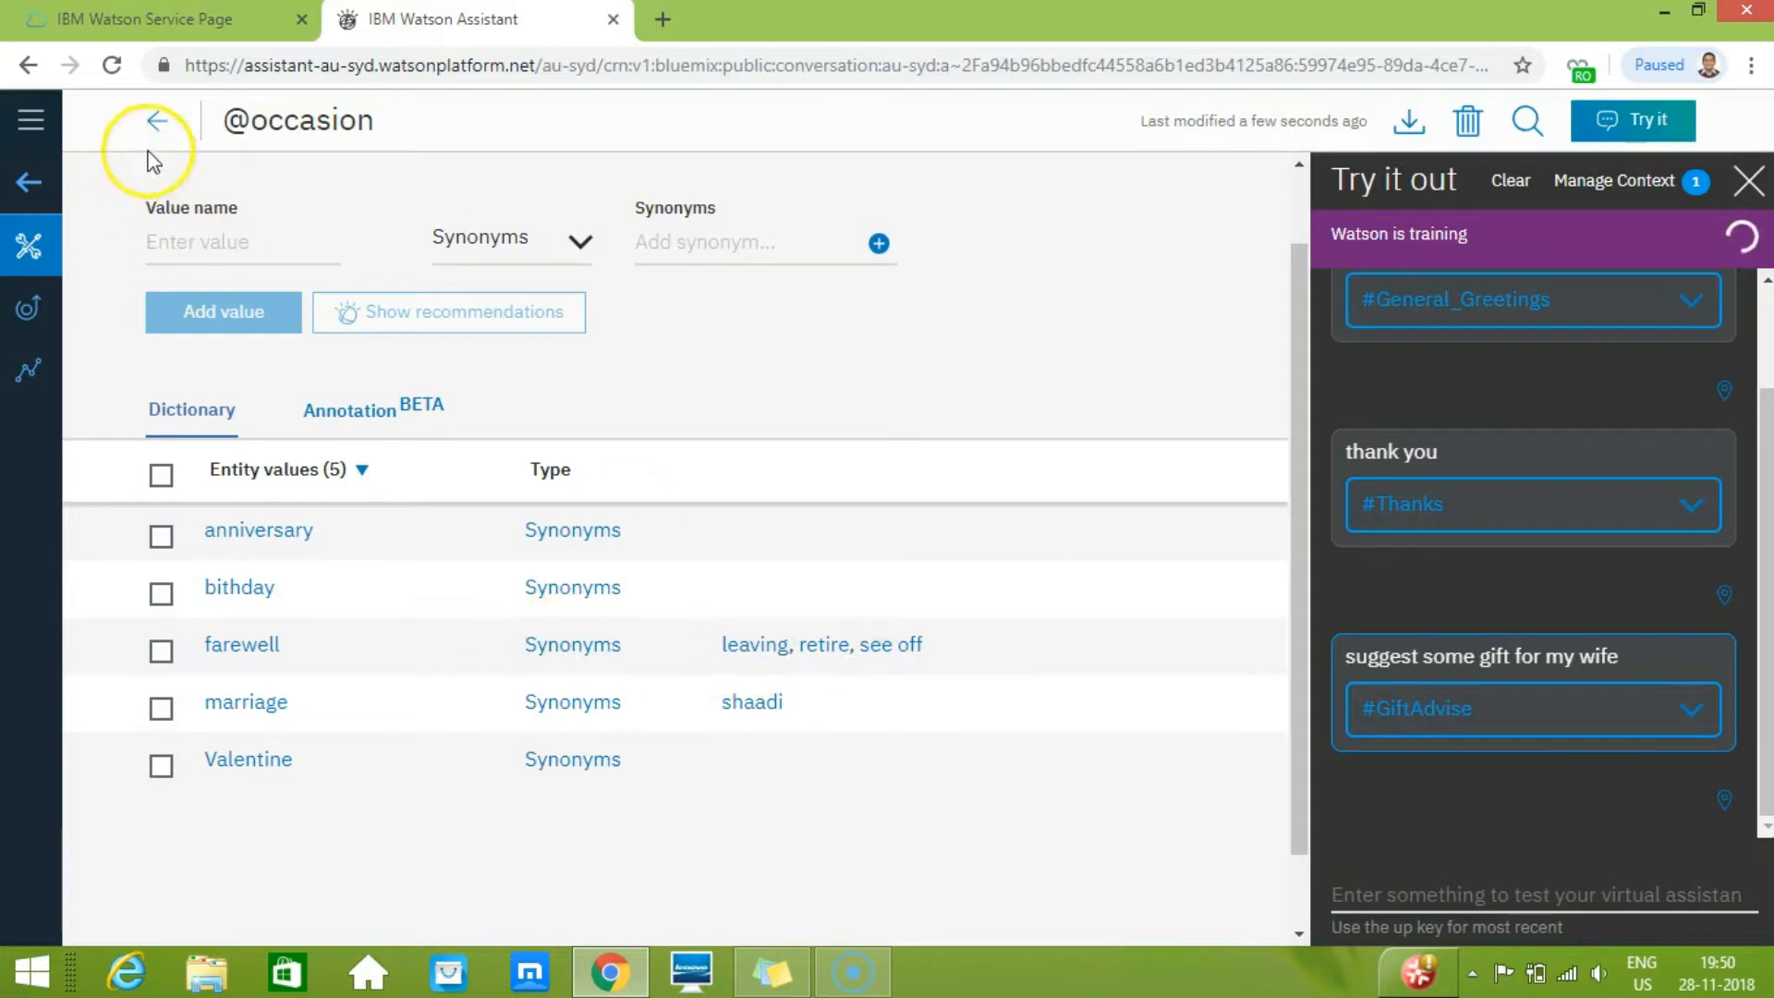
{"action": "left_click", "coordinate": [155, 121]}
- Create the initial dialog for the SmartBot skill
{"action": "left_click", "coordinate": [342, 259]}
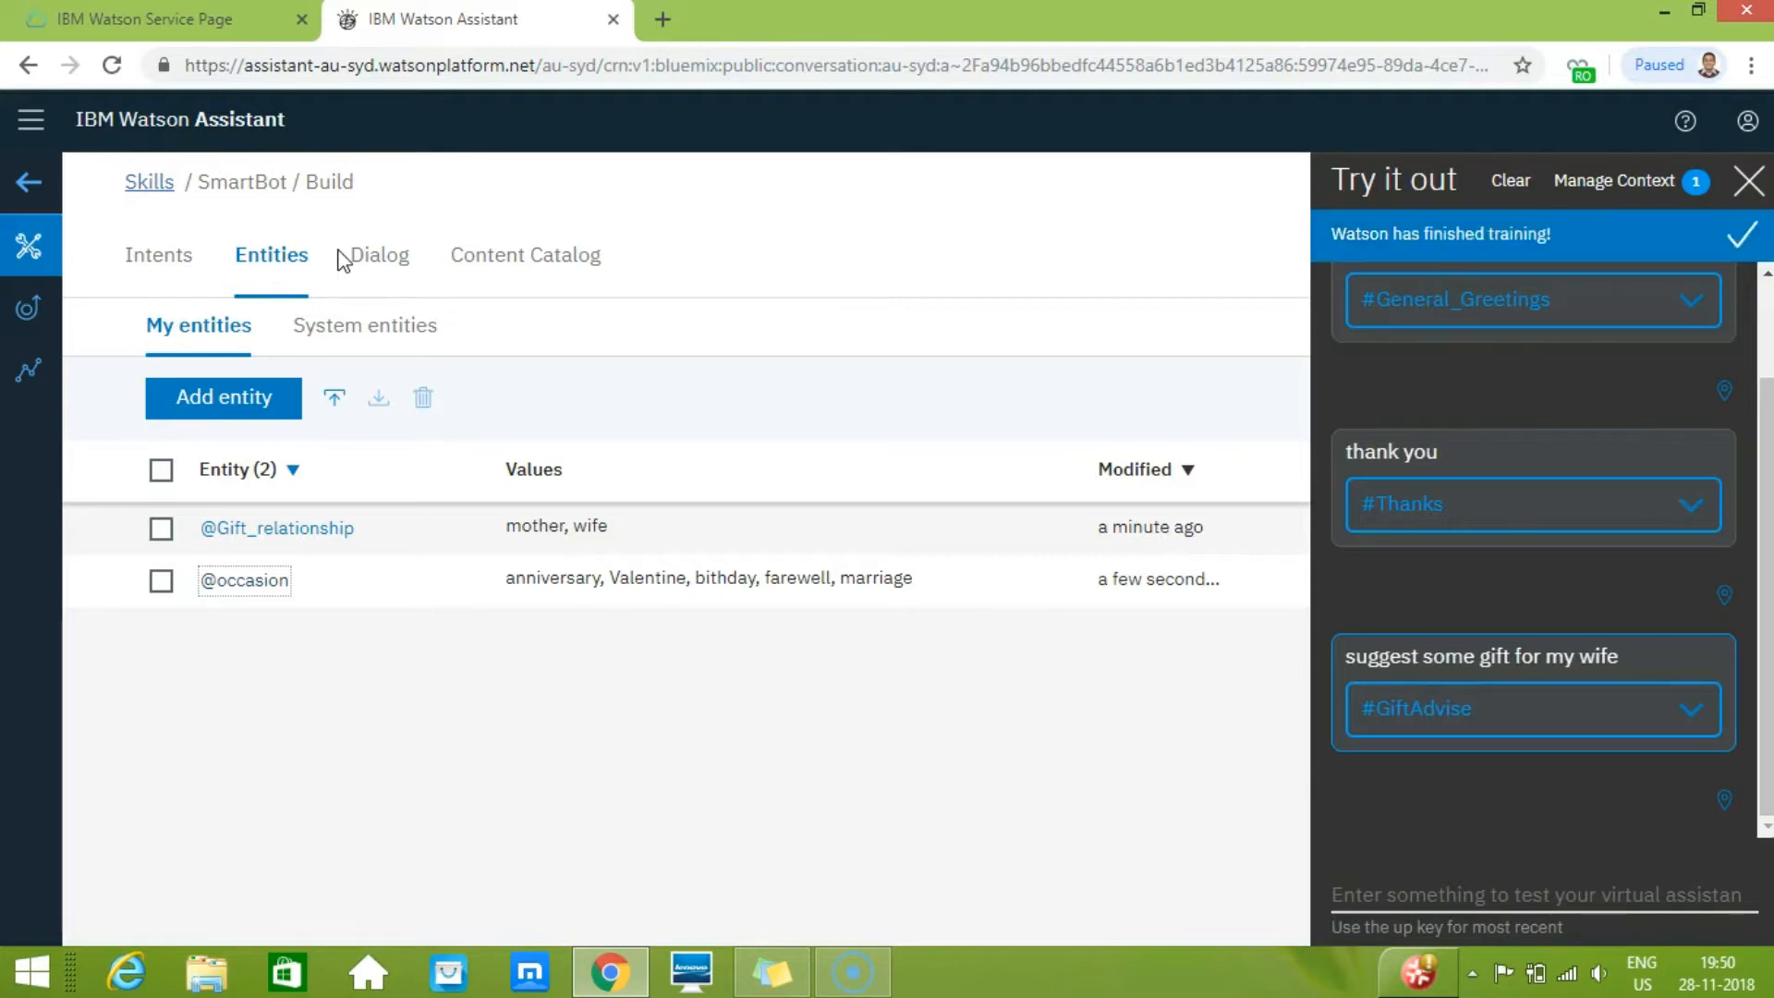
{"action": "left_click", "coordinate": [370, 263]}
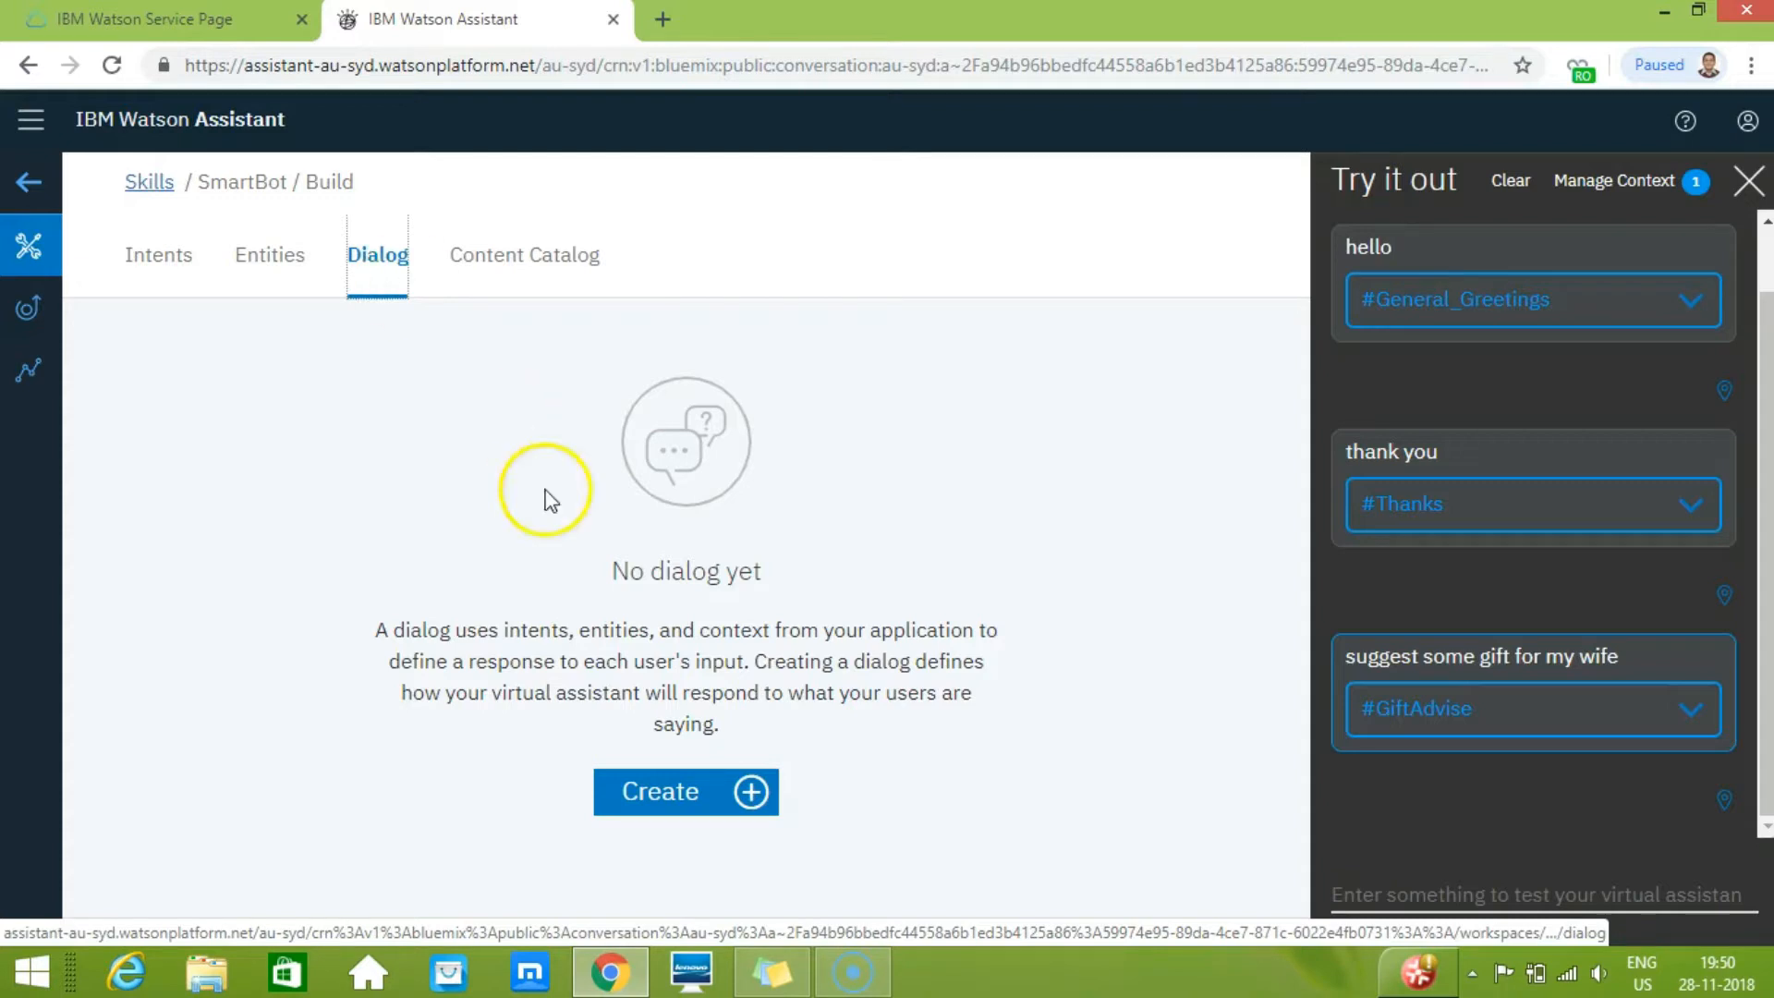
{"action": "left_click", "coordinate": [750, 792]}
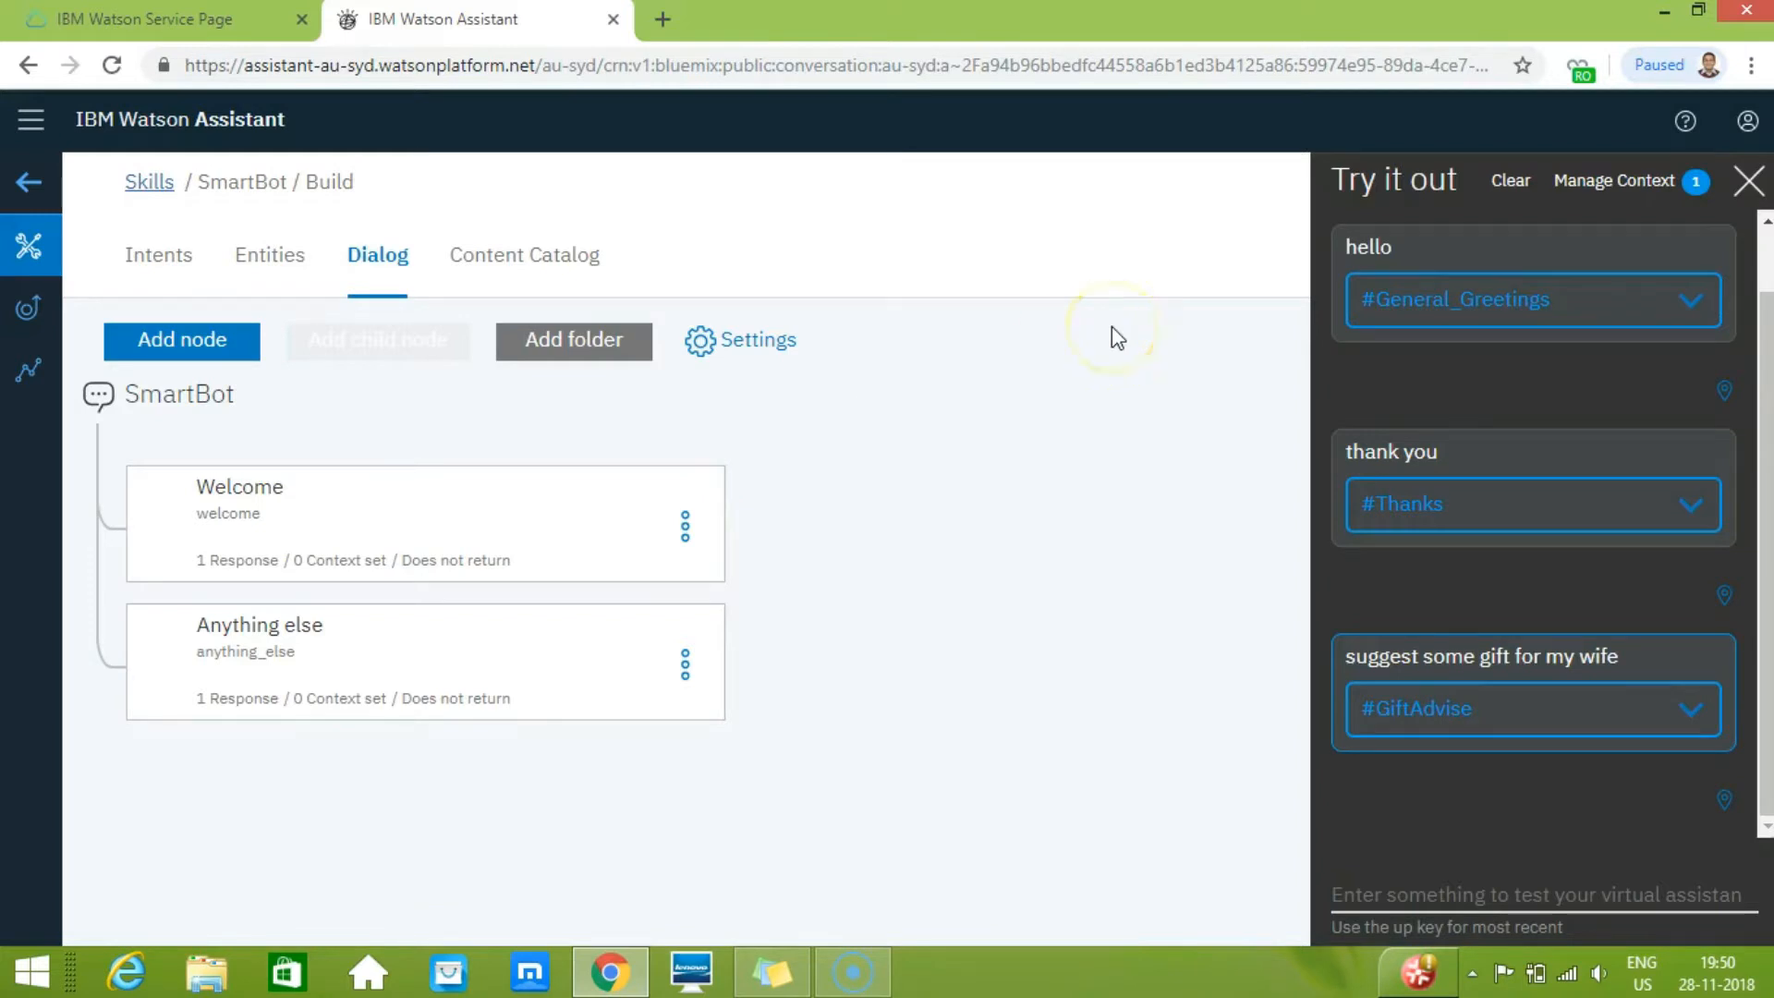
- Clear the previous conversation from the test chat
{"action": "left_click", "coordinate": [1521, 180]}
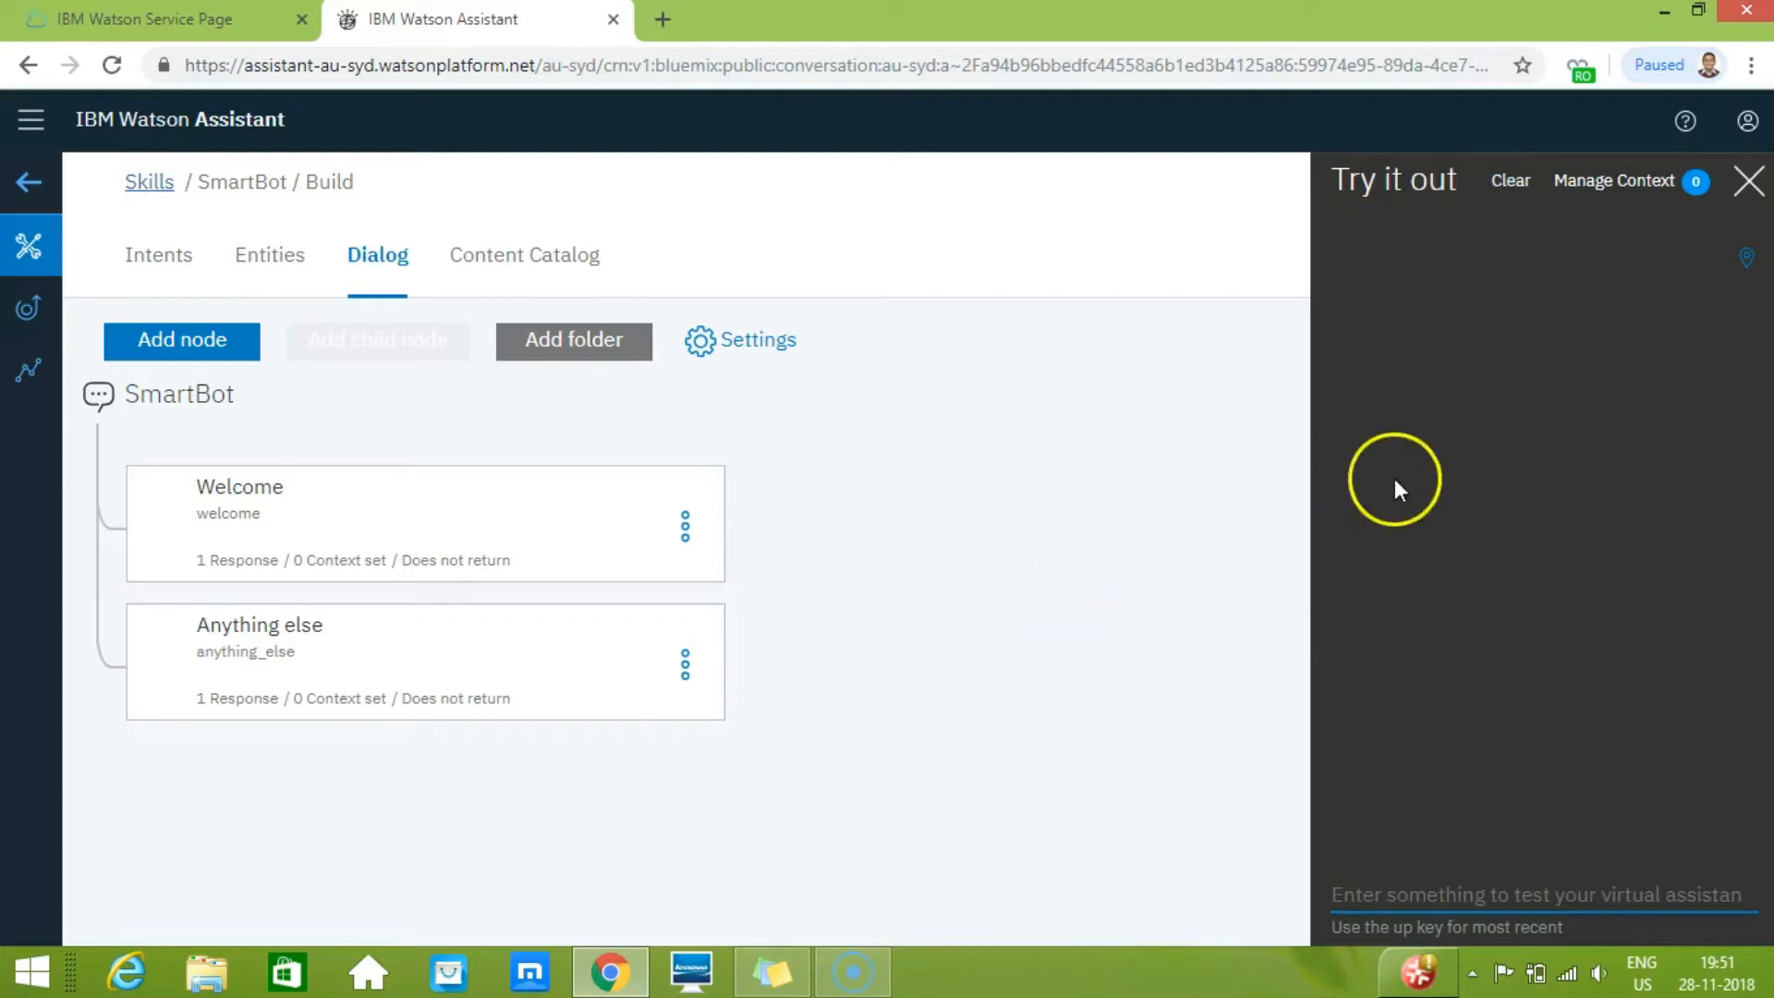
{"action": "left_click", "coordinate": [1376, 885]}
{"action": "left_click", "coordinate": [1476, 541]}
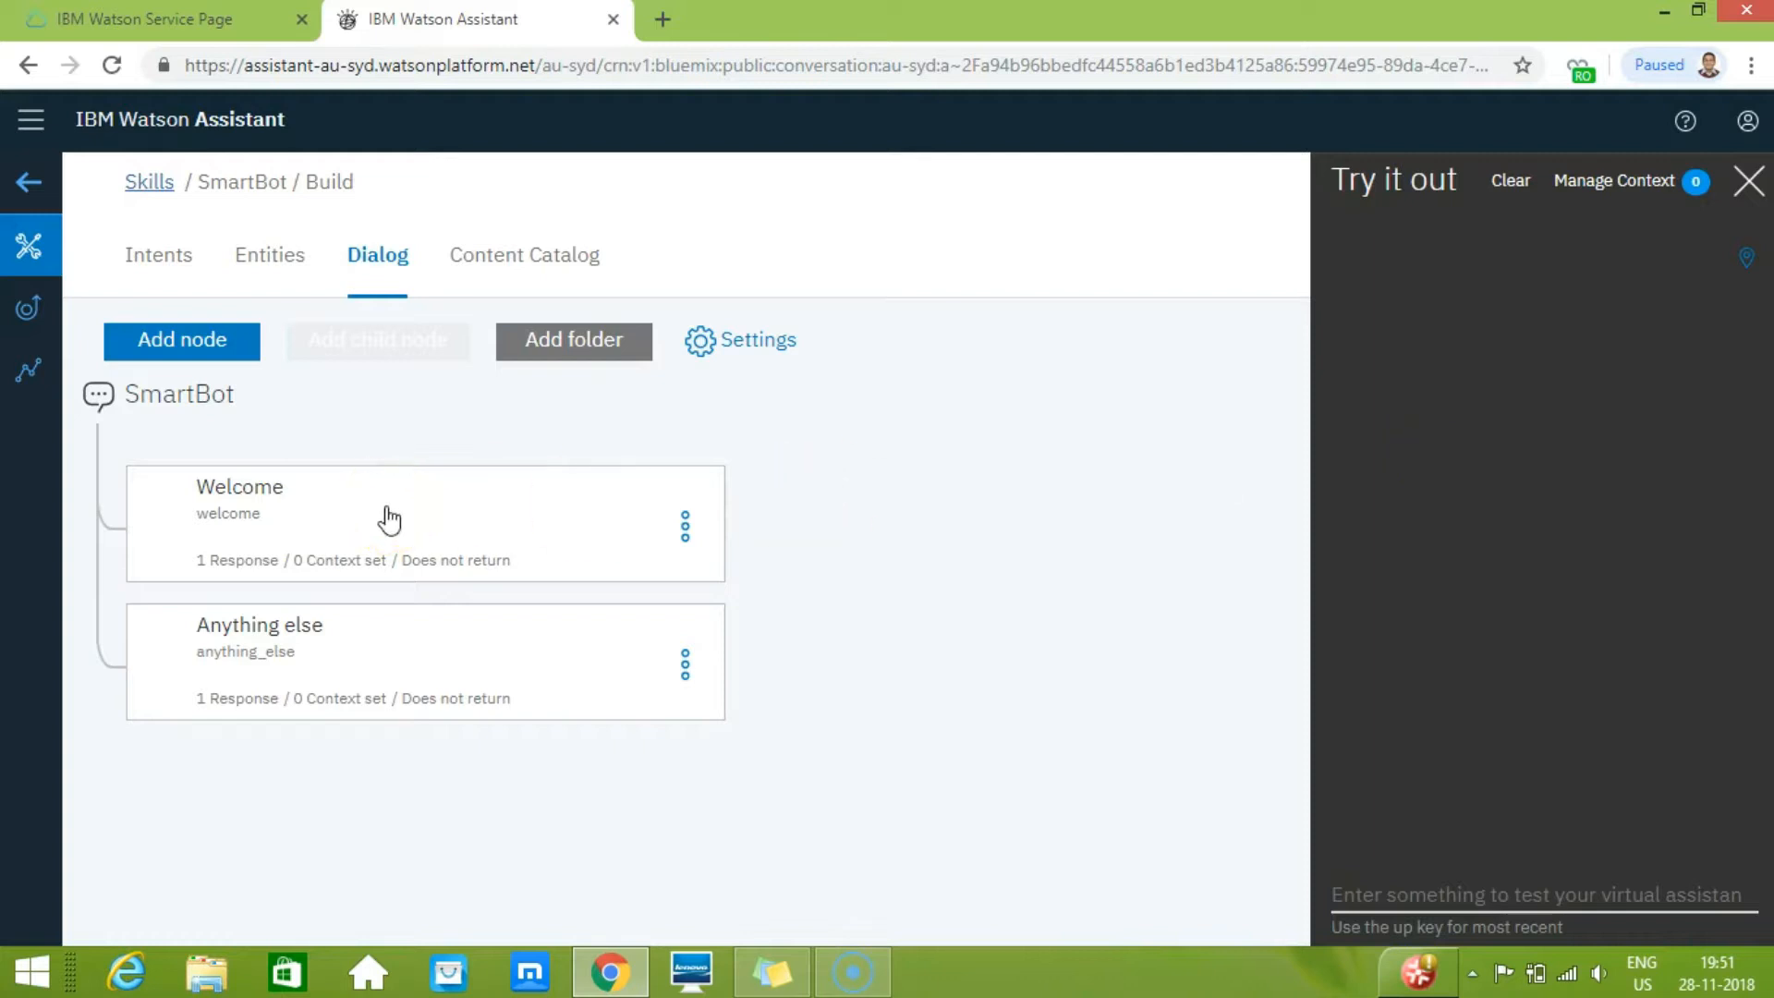
- Review the Welcome node's settings and response, then send "hello" in the test chat and close the node editor
{"action": "left_click", "coordinate": [441, 515]}
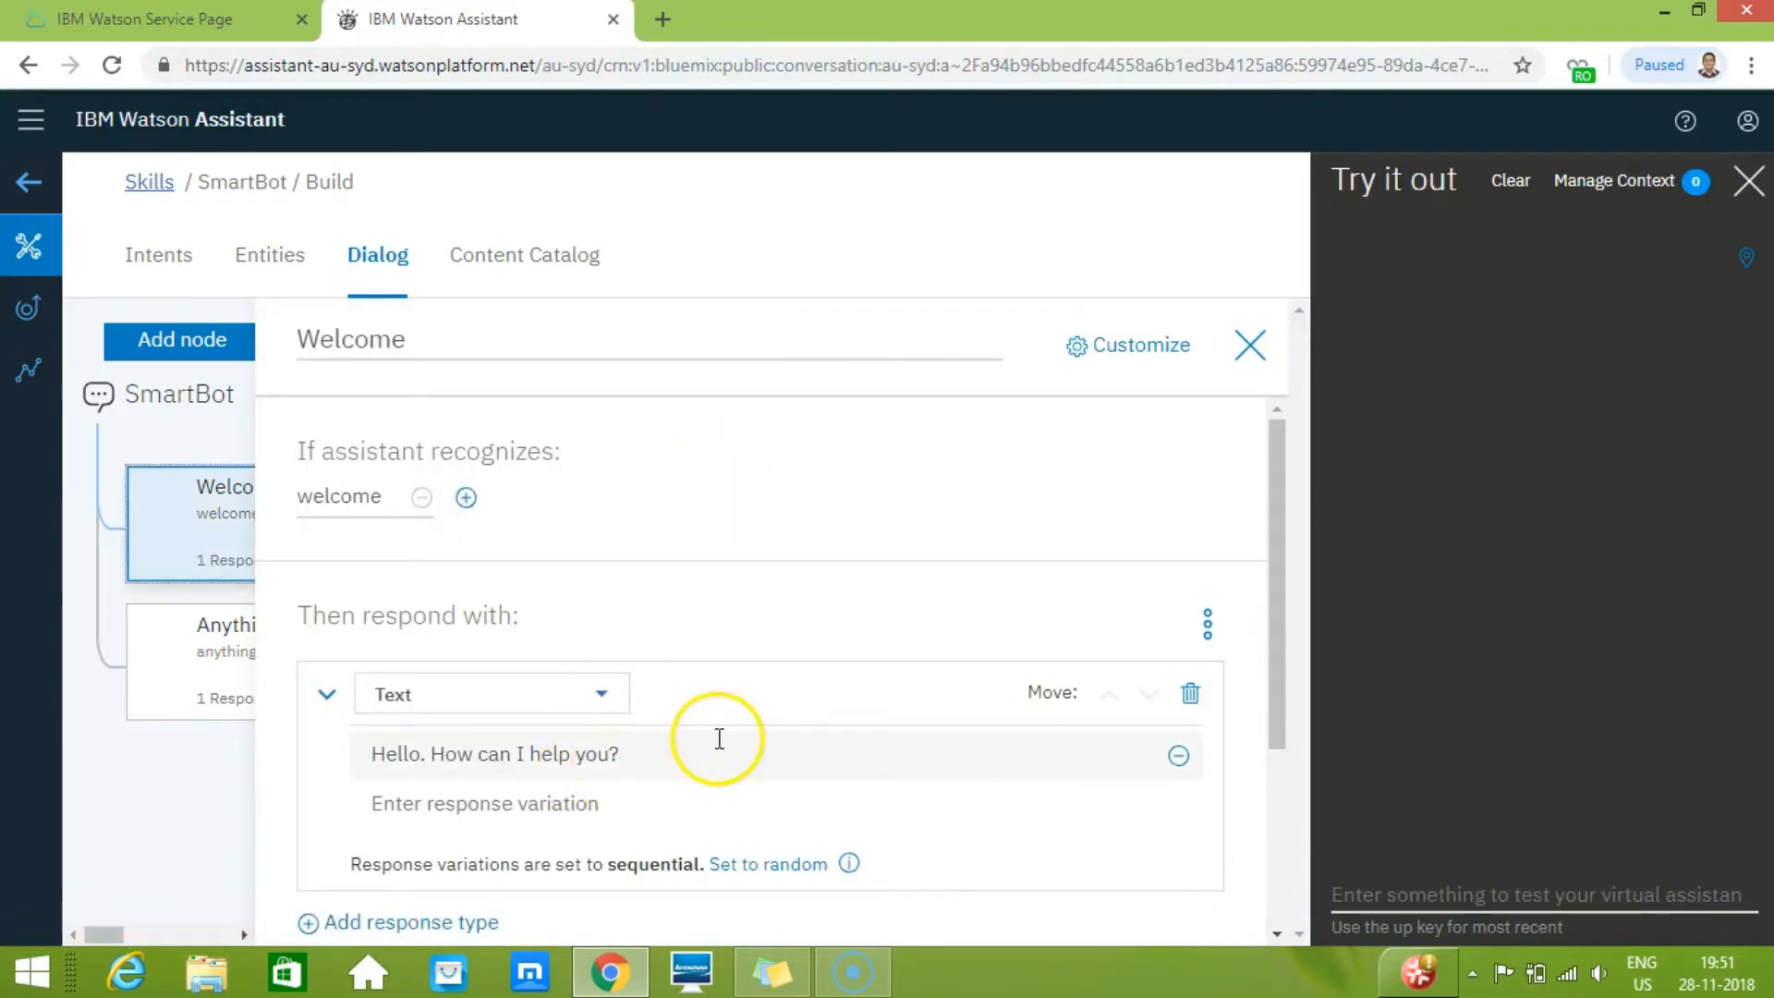
{"action": "left_click", "coordinate": [1449, 500]}
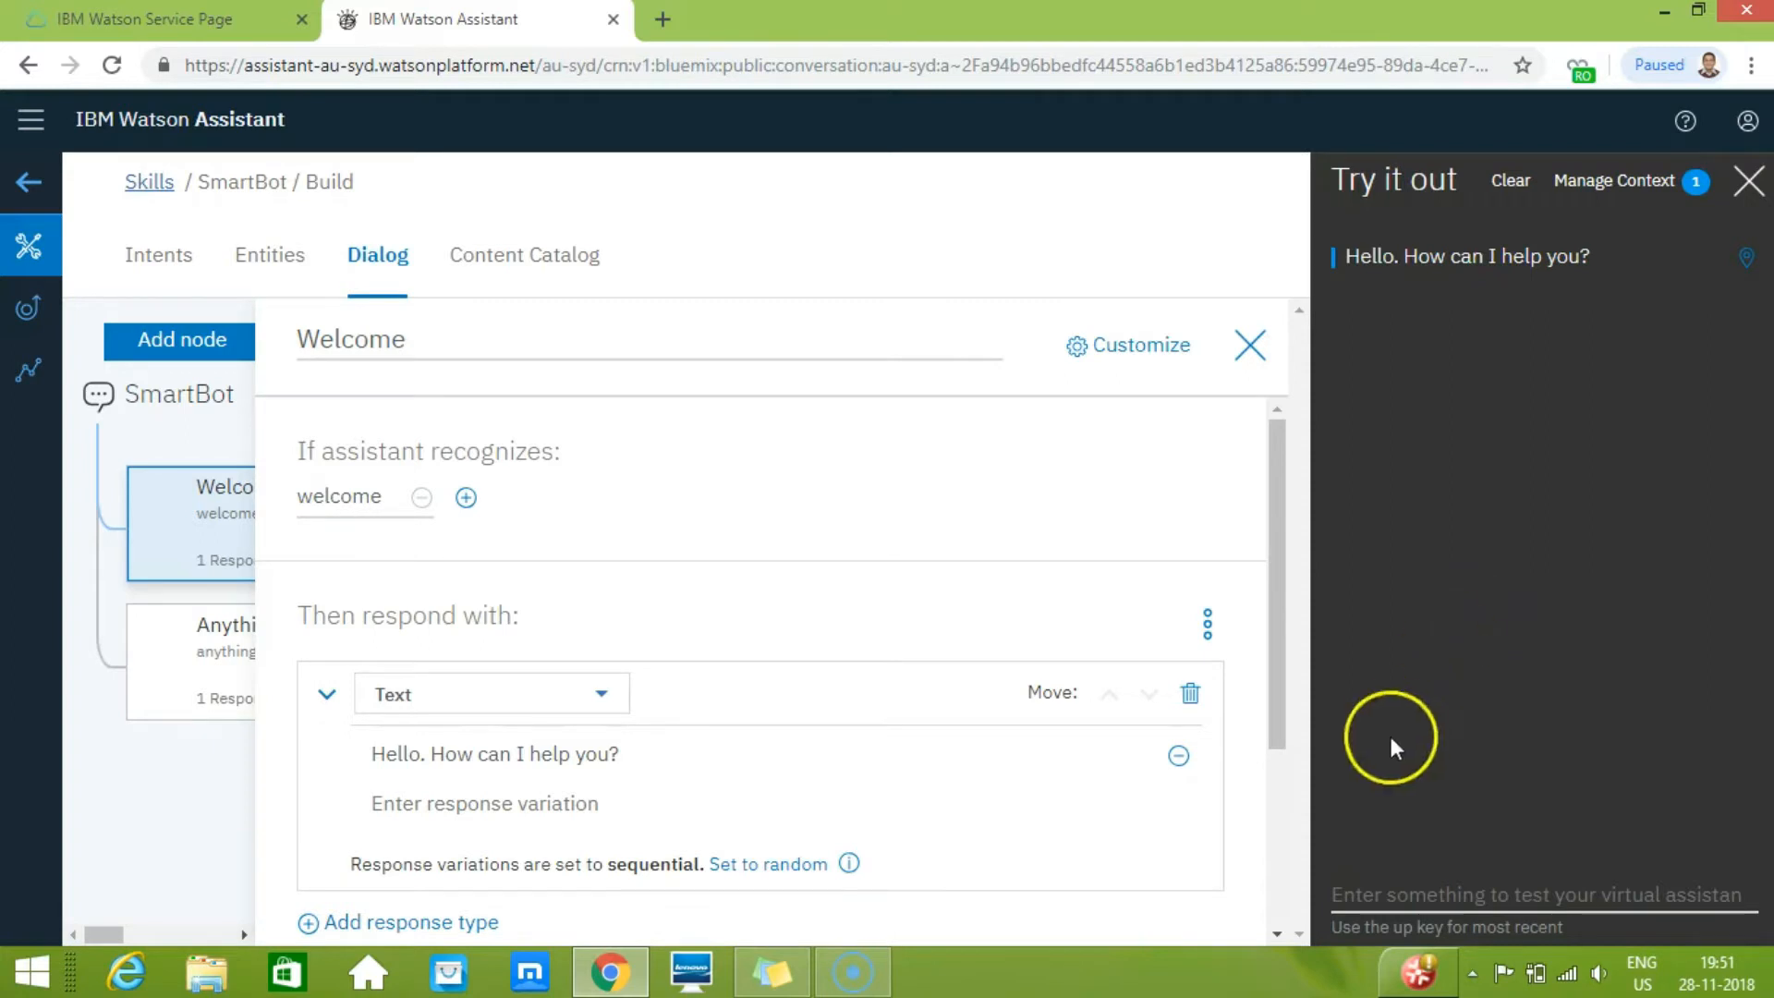
{"action": "left_click", "coordinate": [1371, 893]}
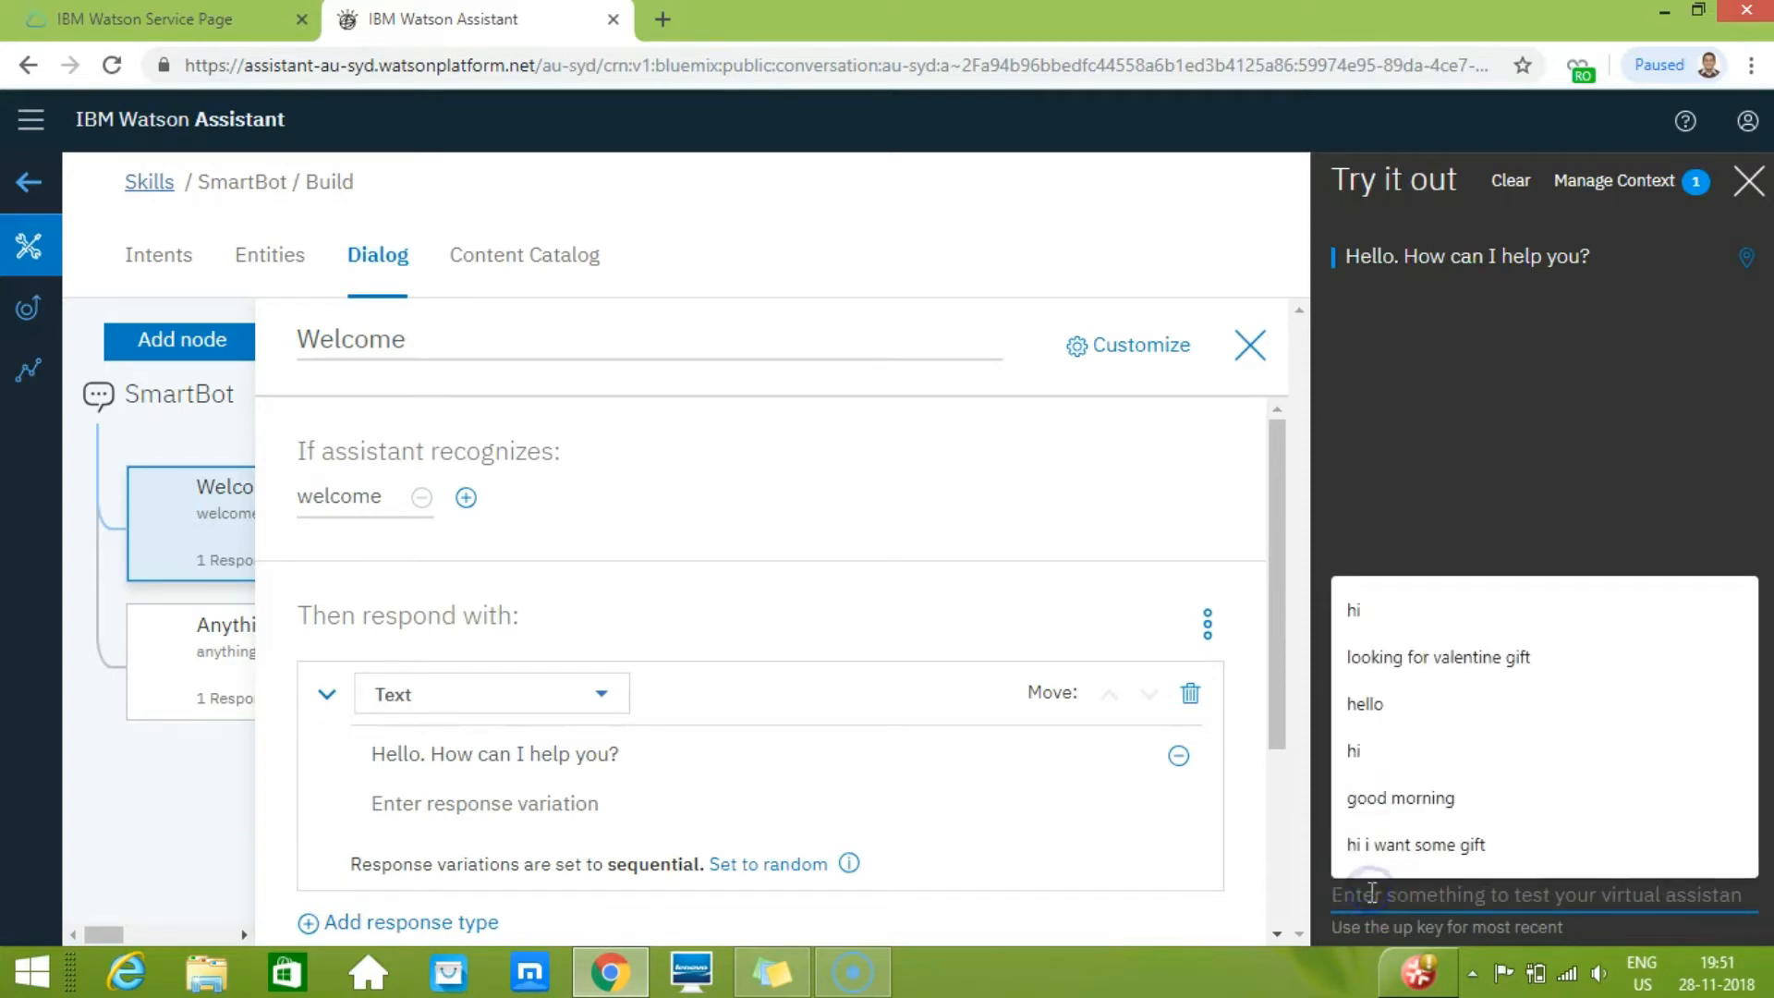
{"action": "type", "text": "heloo"}
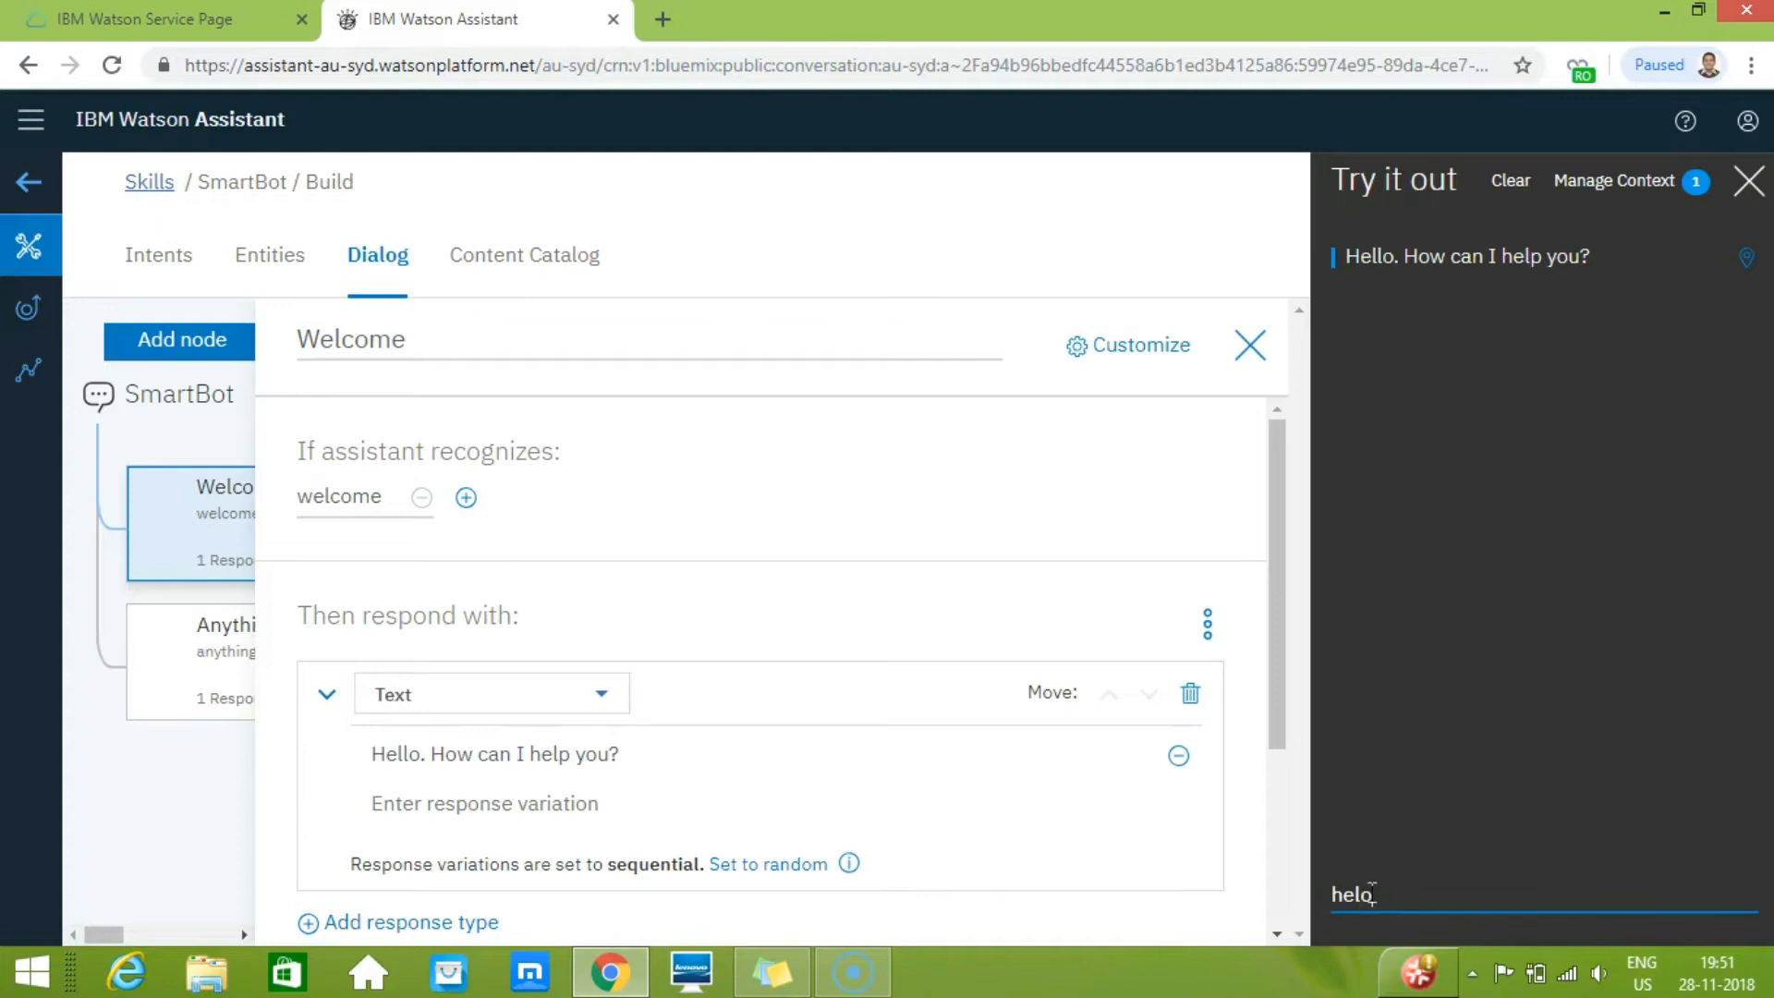
{"action": "key", "text": "BackSpace"}
{"action": "key", "text": "BackSpace"}
{"action": "type", "text": "lo"}
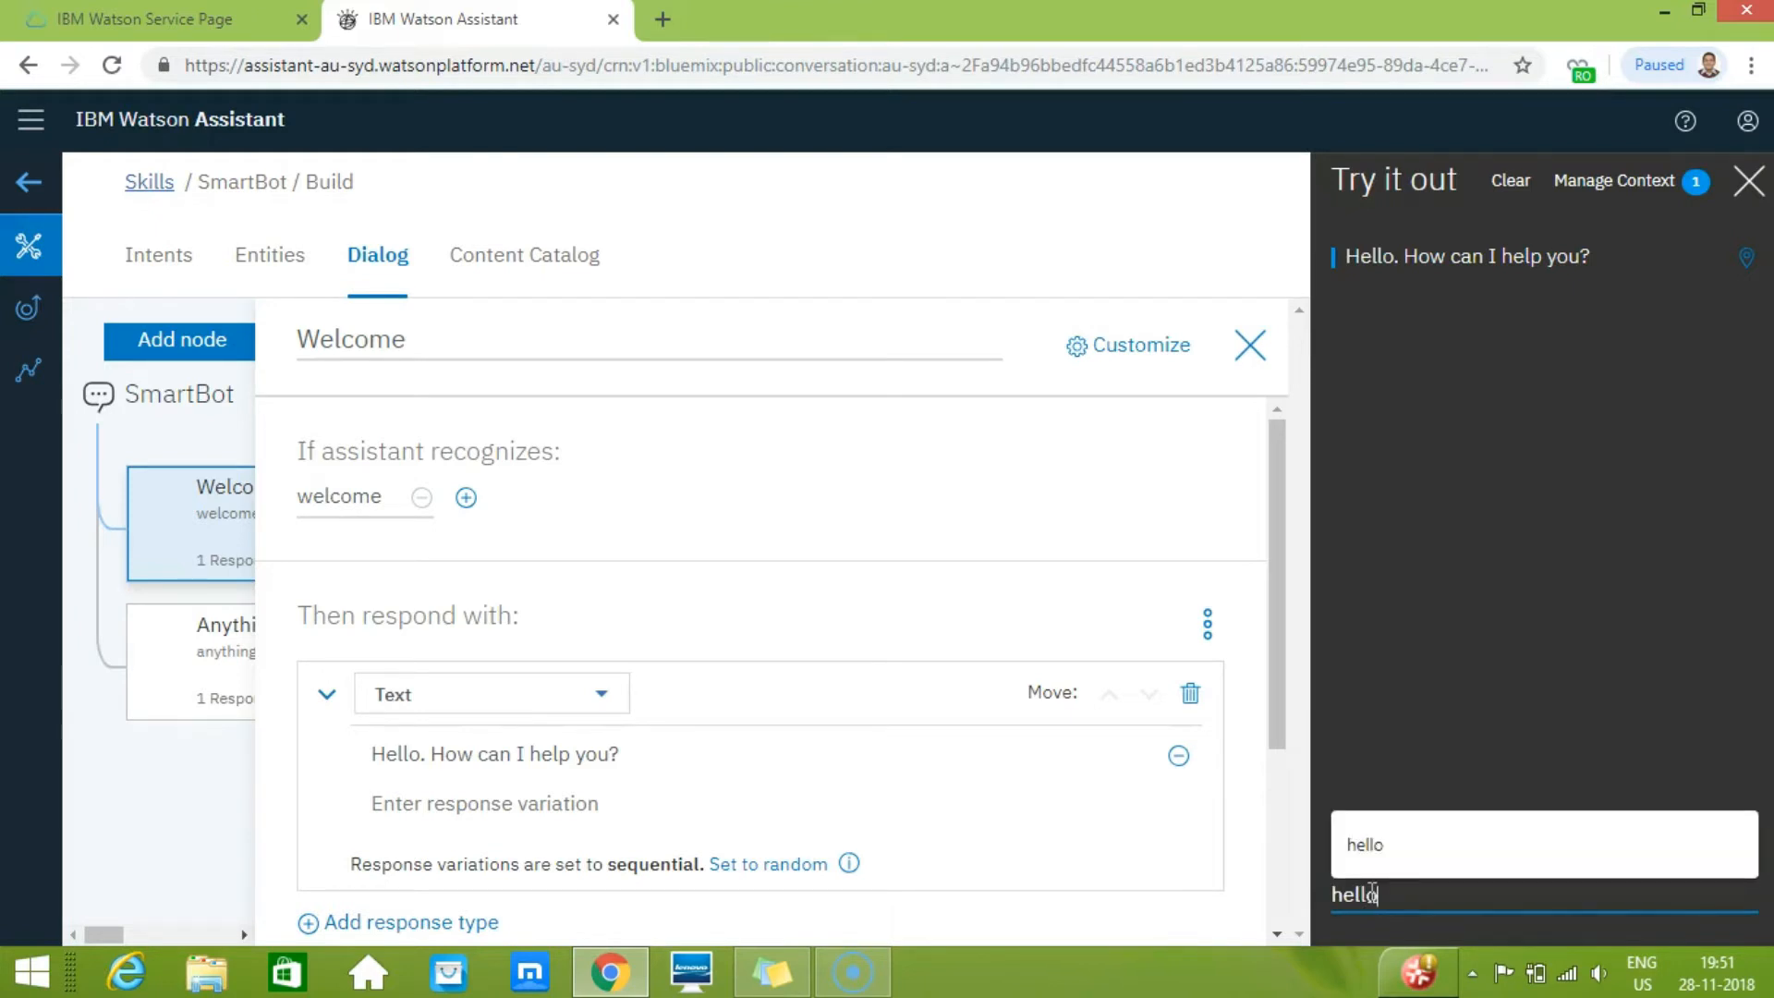
{"action": "key", "text": "Return"}
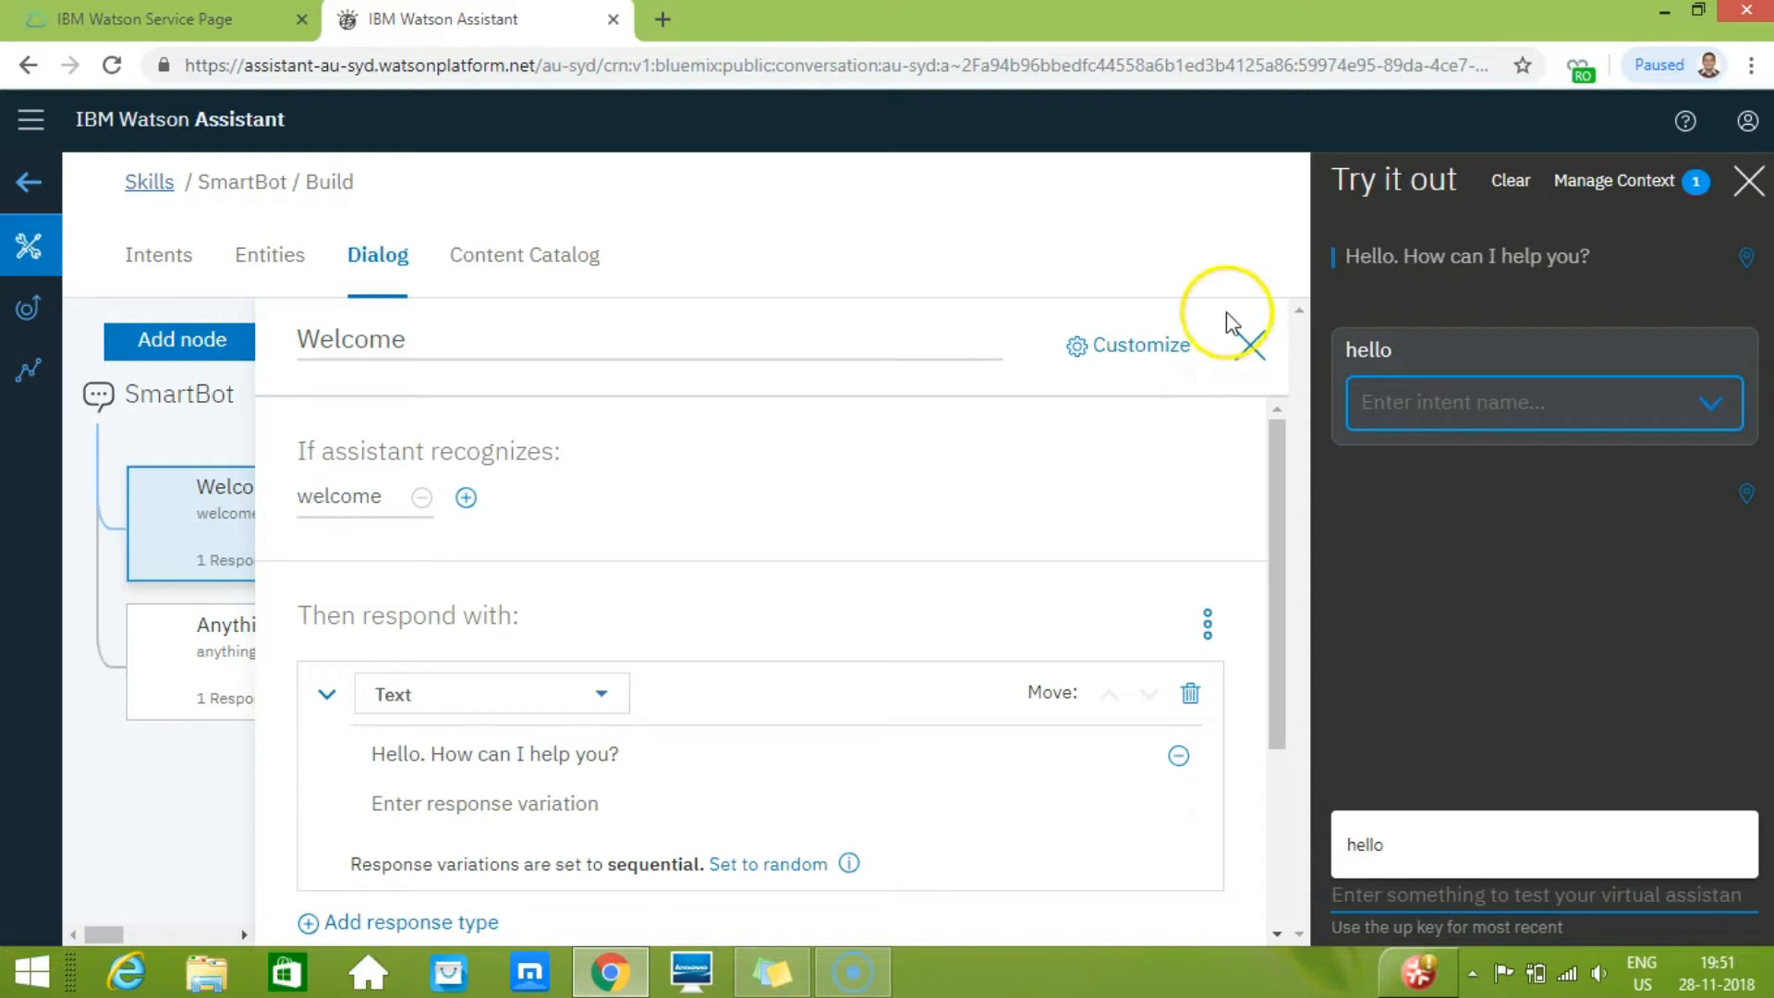
{"action": "left_click", "coordinate": [1250, 345]}
{"action": "left_click", "coordinate": [1358, 484]}
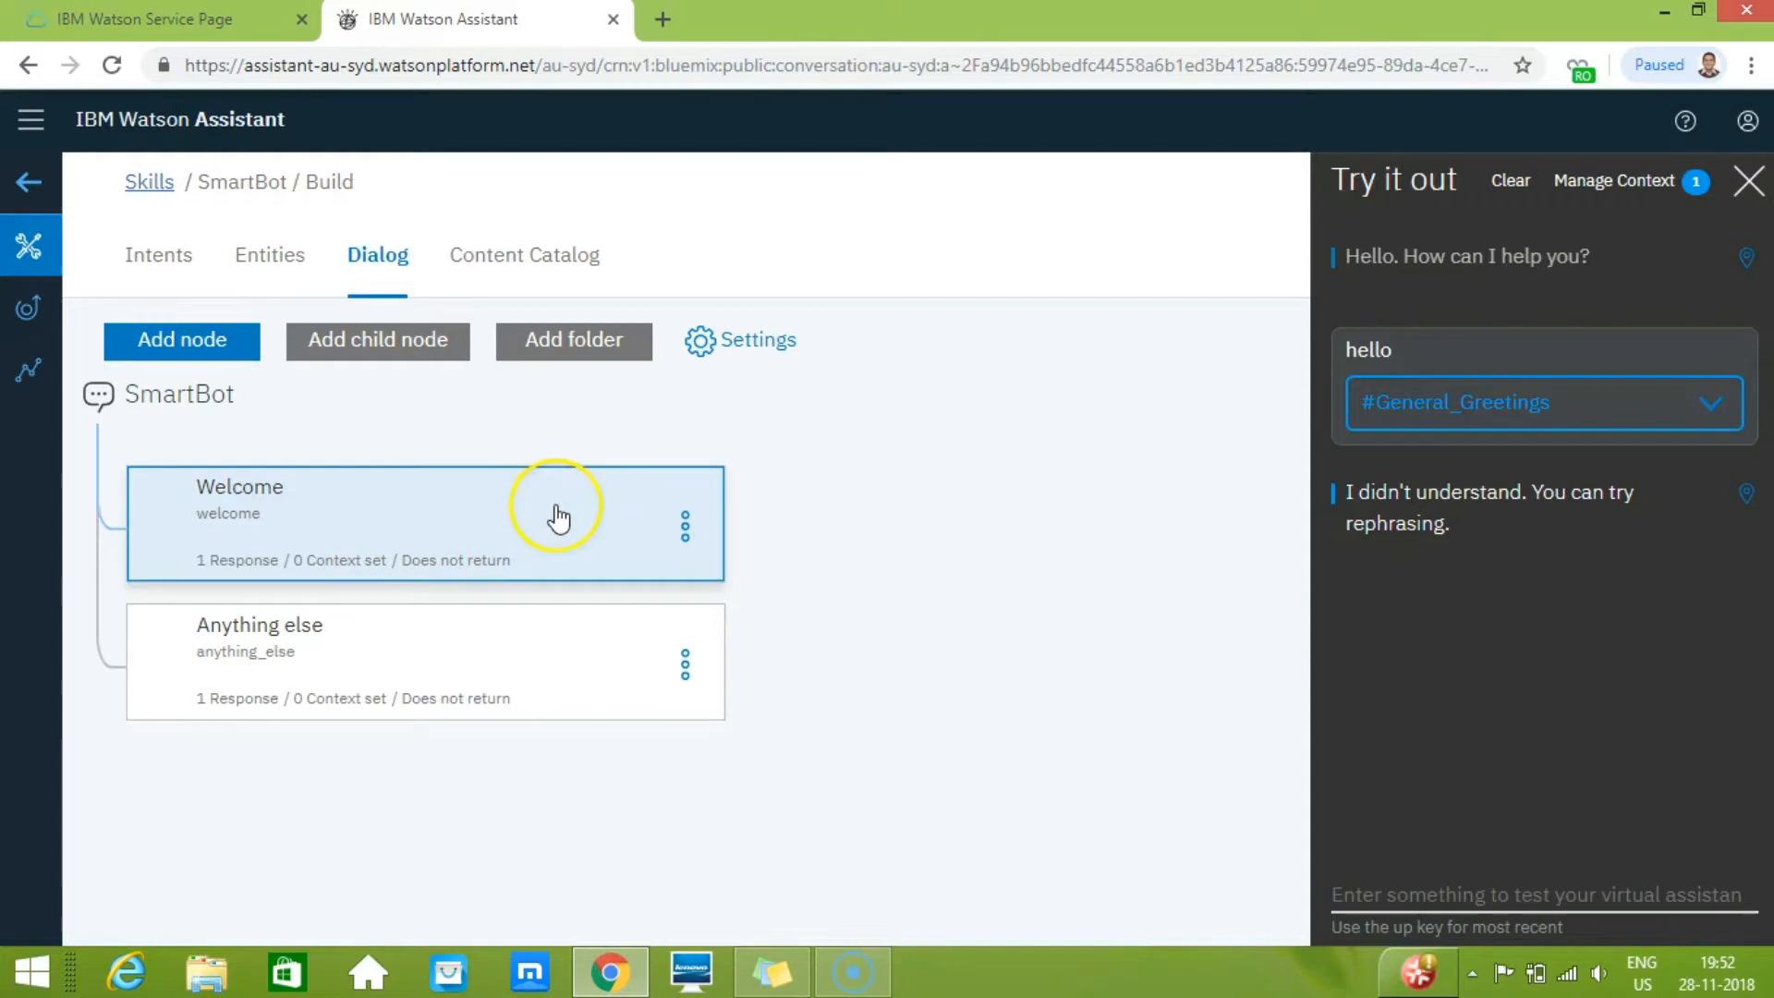
- Add a dialog node named "Greetings" below Welcome that triggers on the #General_Greetings intent
{"action": "left_click", "coordinate": [182, 340]}
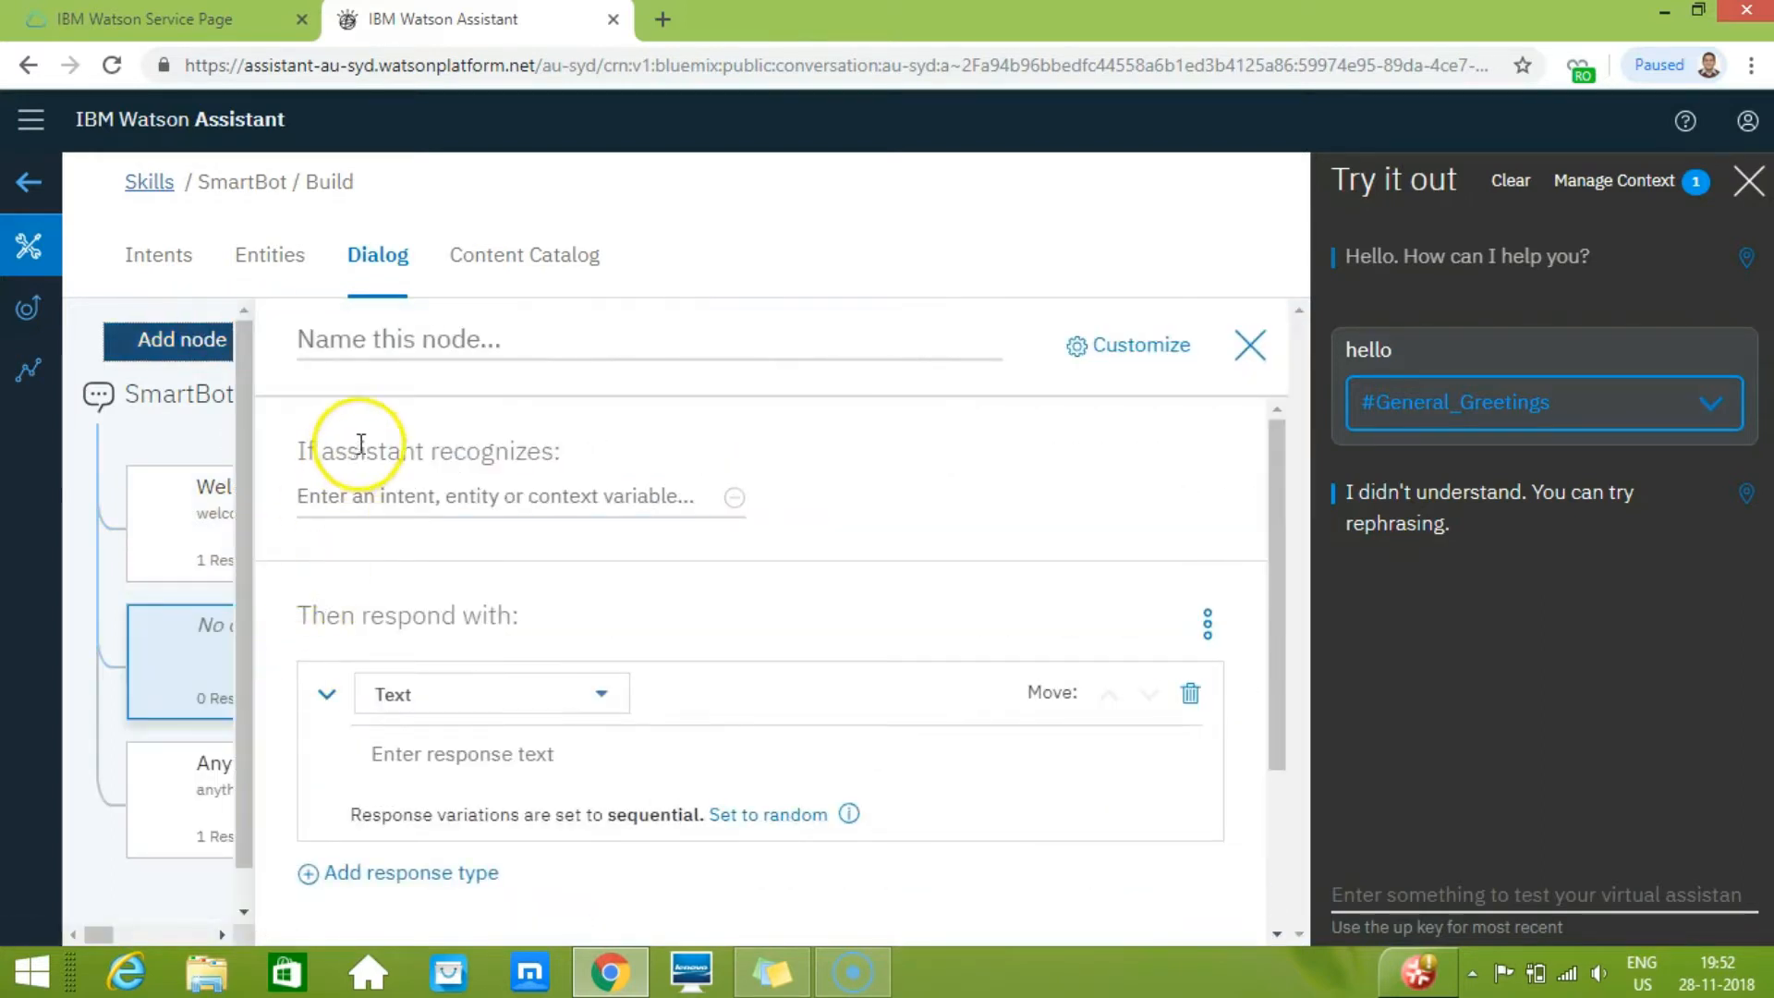
{"action": "left_click", "coordinate": [450, 351]}
{"action": "type", "text": "G"}
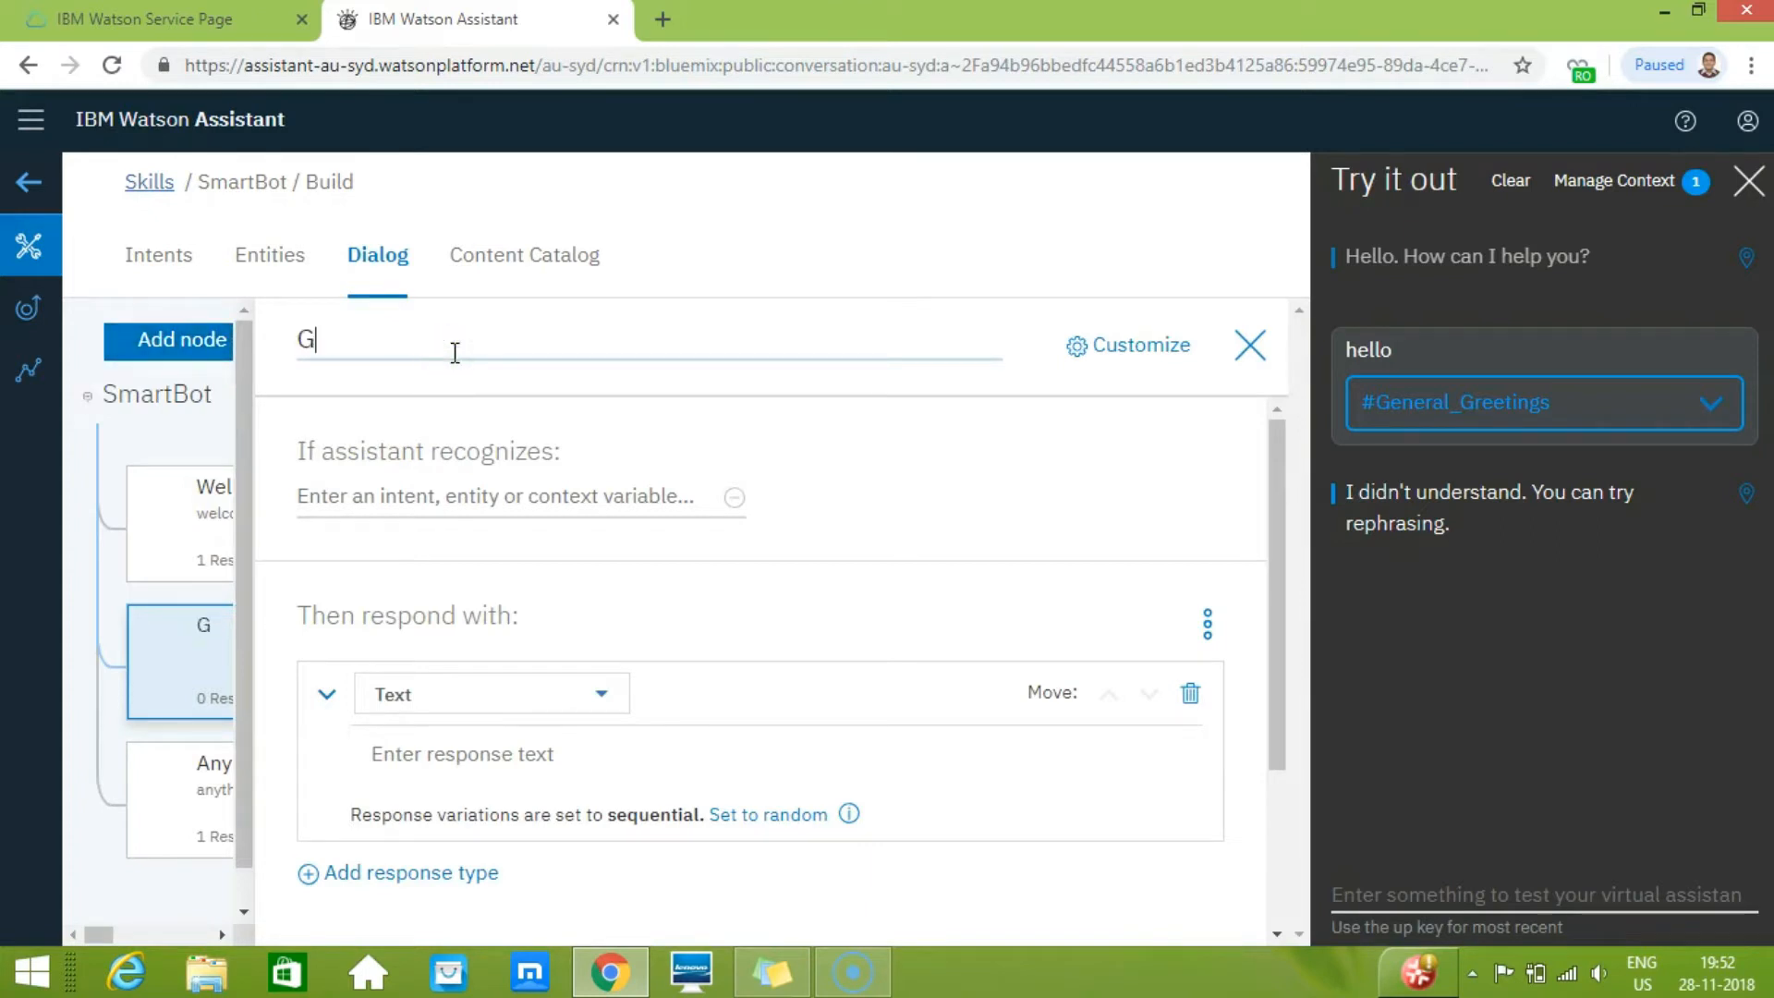
{"action": "type", "text": "reetings"}
{"action": "left_click", "coordinate": [439, 455]}
{"action": "left_click", "coordinate": [435, 496]}
{"action": "left_click", "coordinate": [397, 607]}
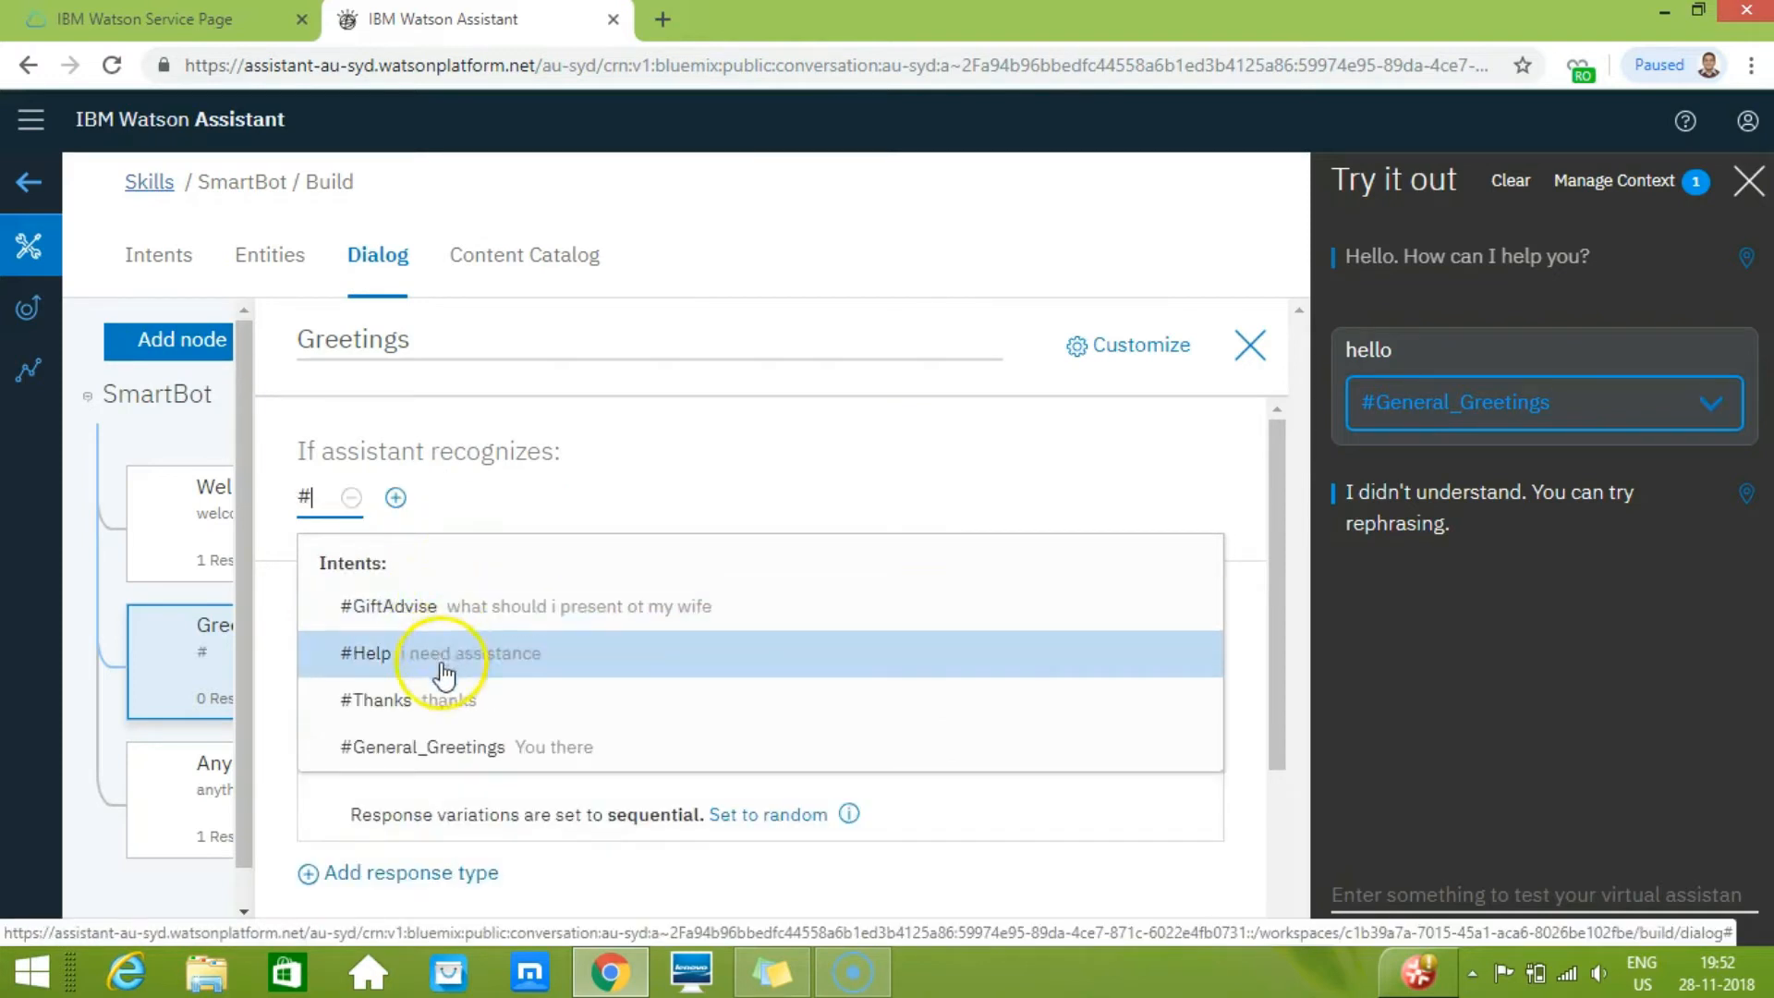
{"action": "left_click", "coordinate": [437, 744]}
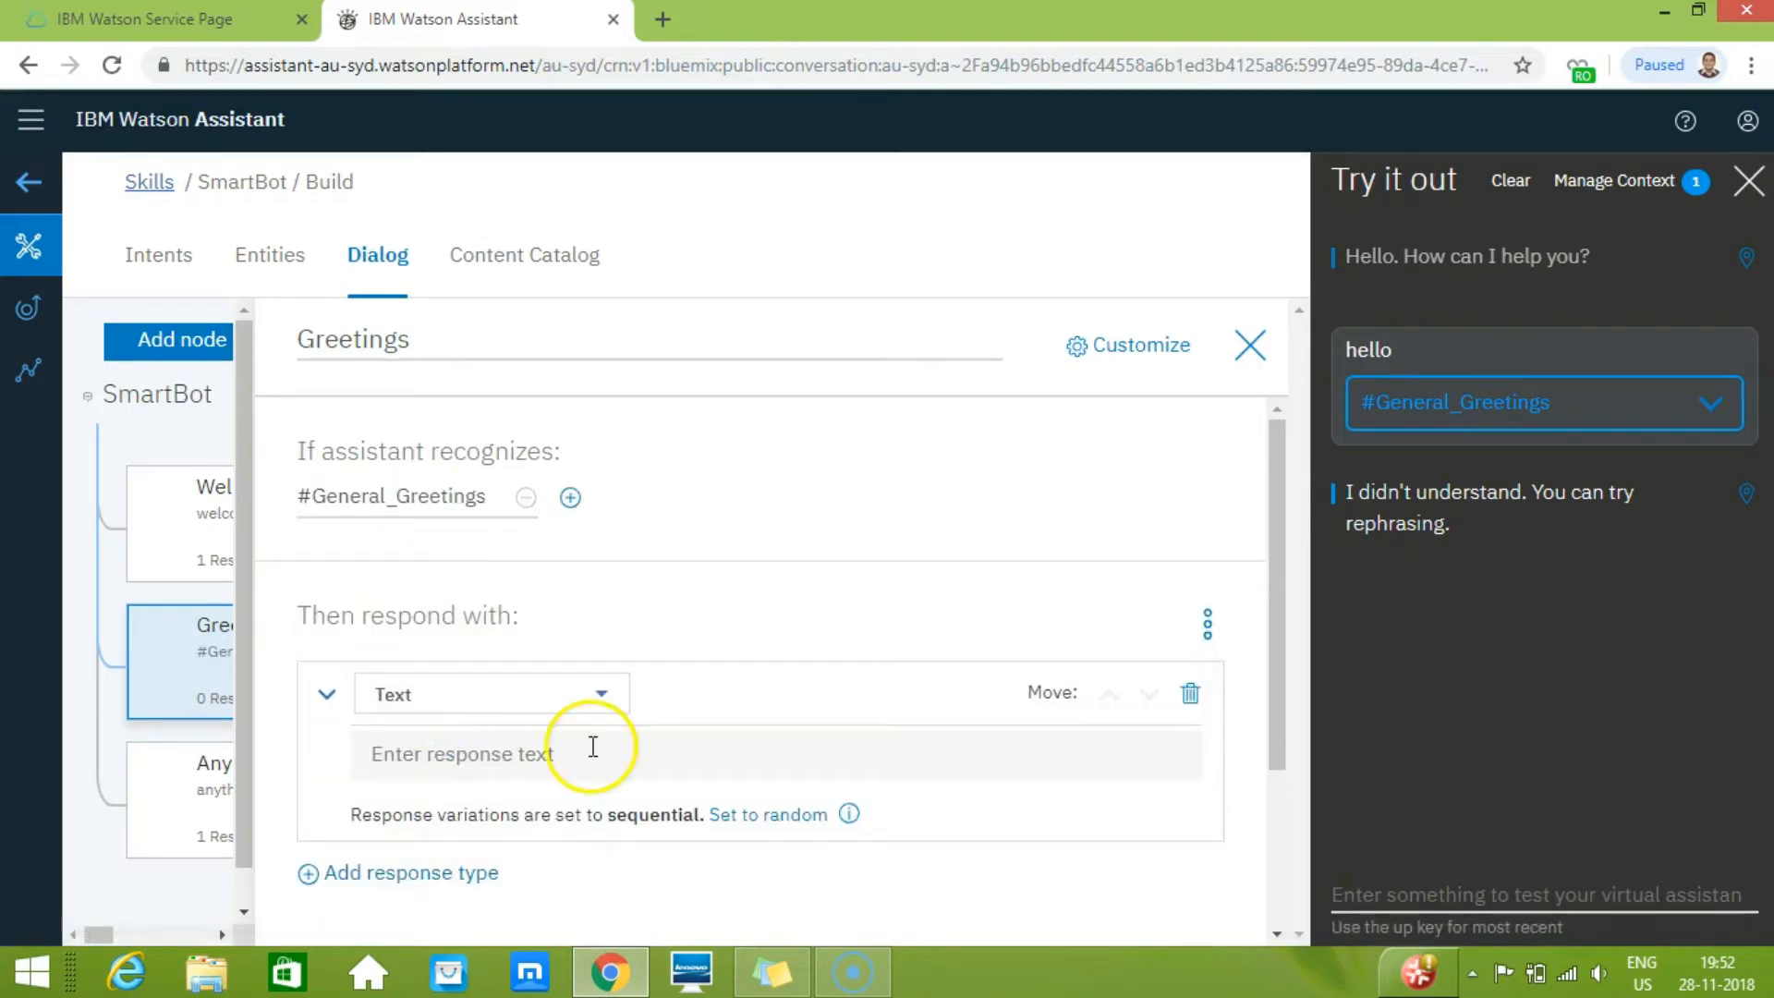
- Give the Greetings node the text response "You are welcome... kindly raise ur query?" and close its editor
{"action": "left_click", "coordinate": [547, 763]}
{"action": "type", "text": "Yo"}
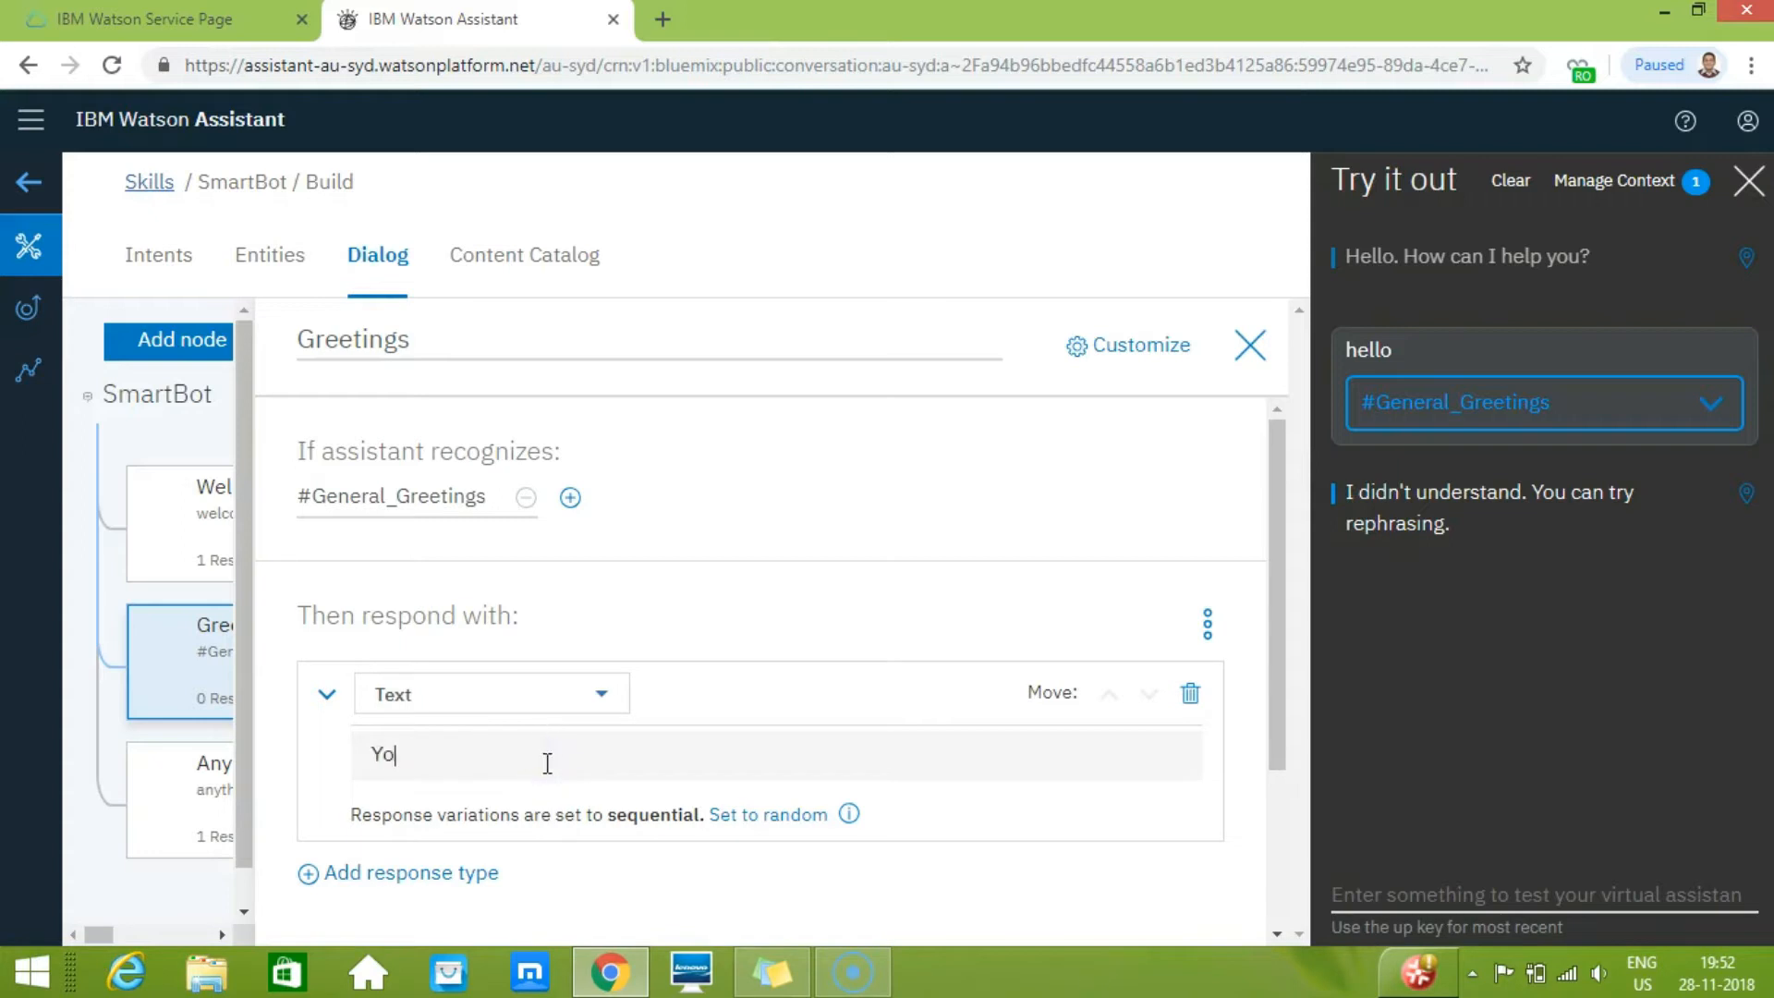
{"action": "type", "text": "u are welcome...kindly"}
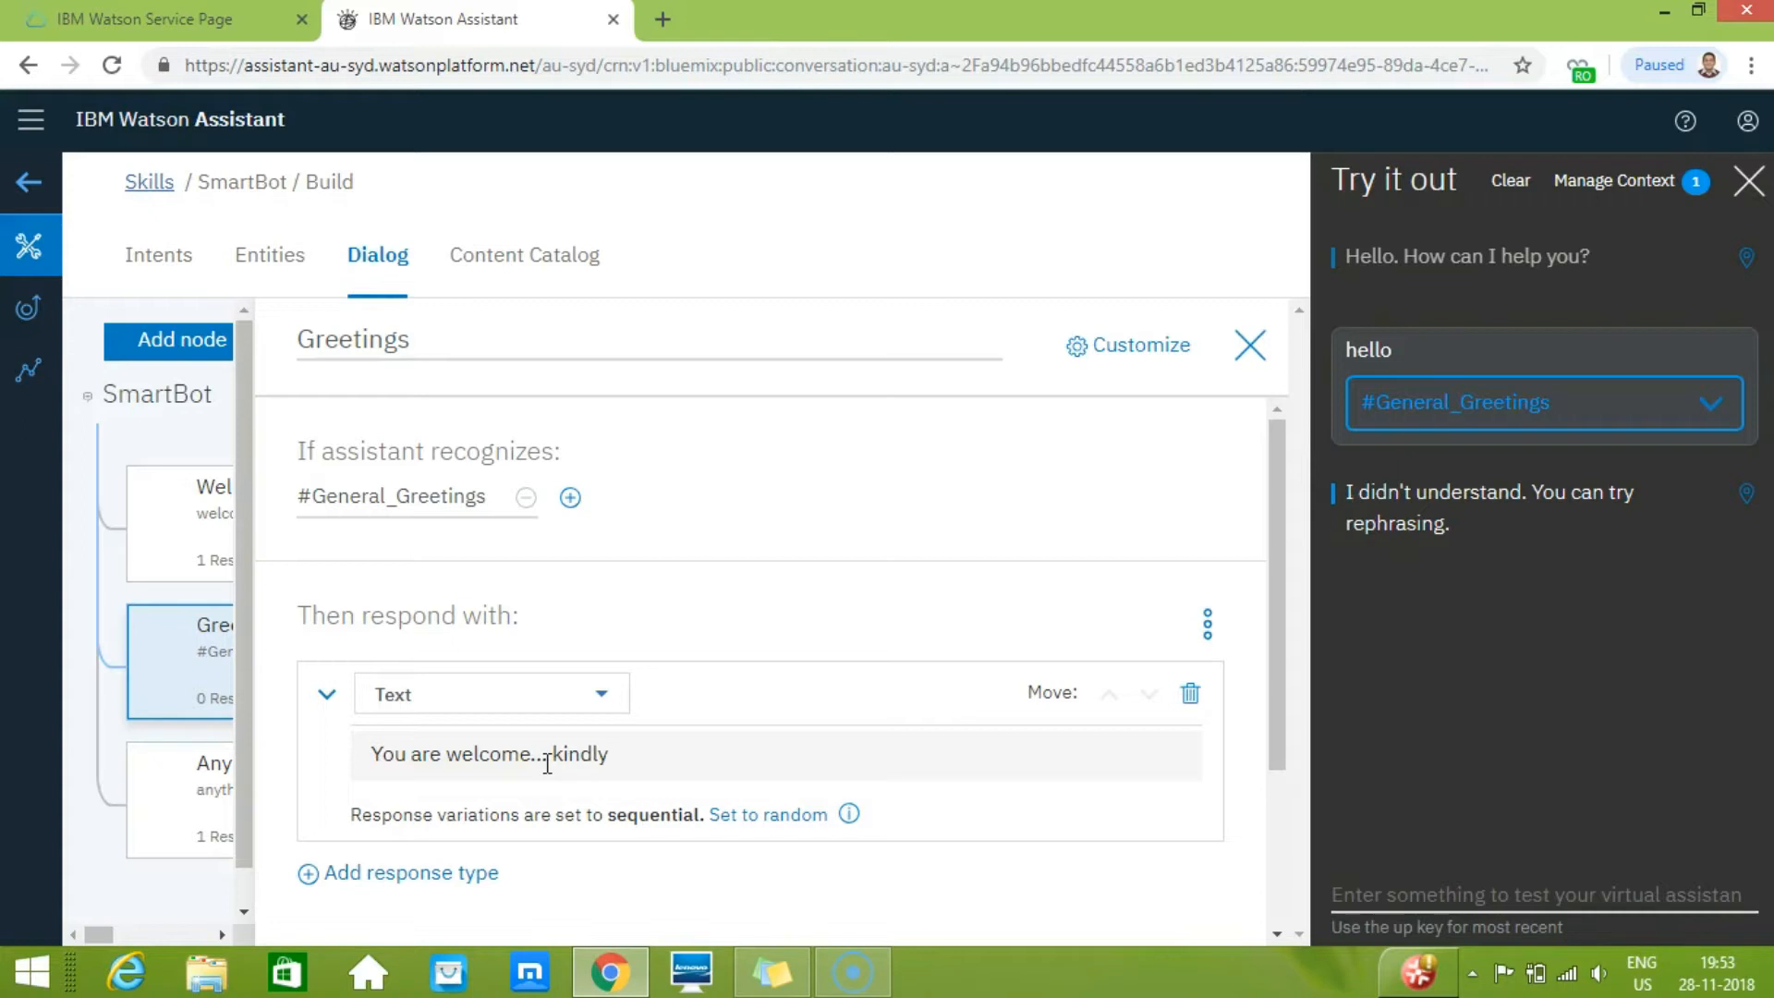
{"action": "type", "text": "raise ur query?"}
{"action": "left_click", "coordinate": [554, 762]}
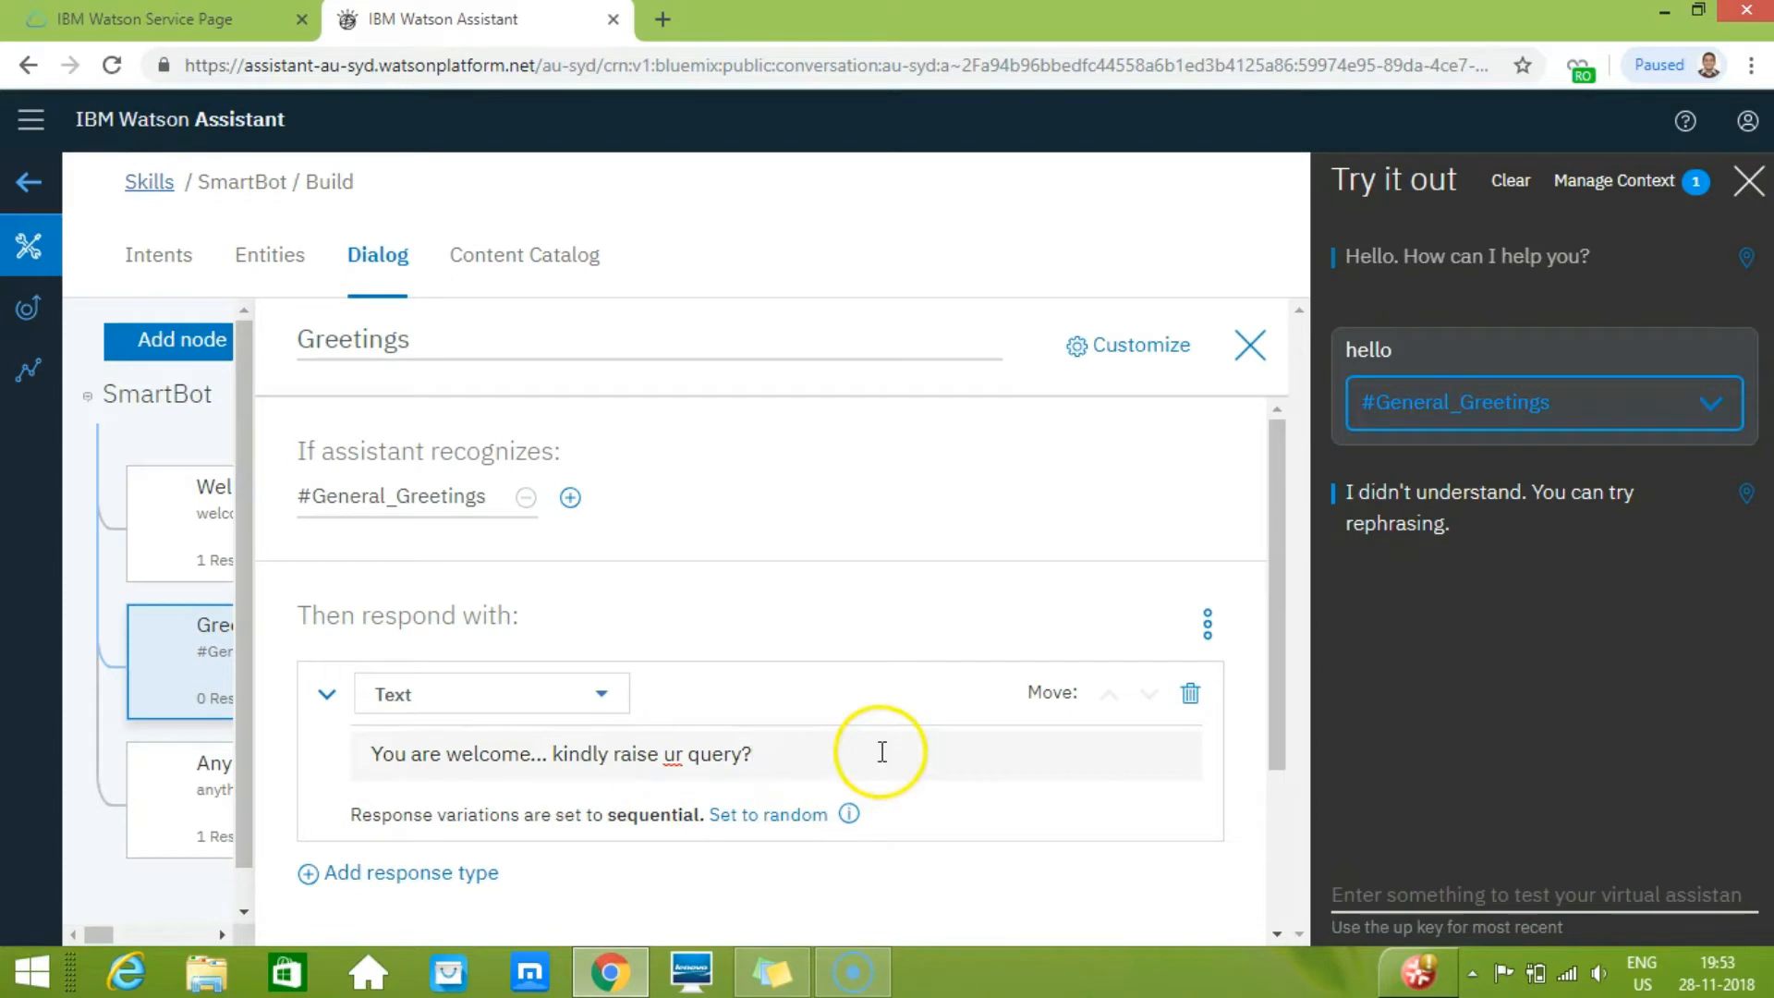
{"action": "key", "text": "Return"}
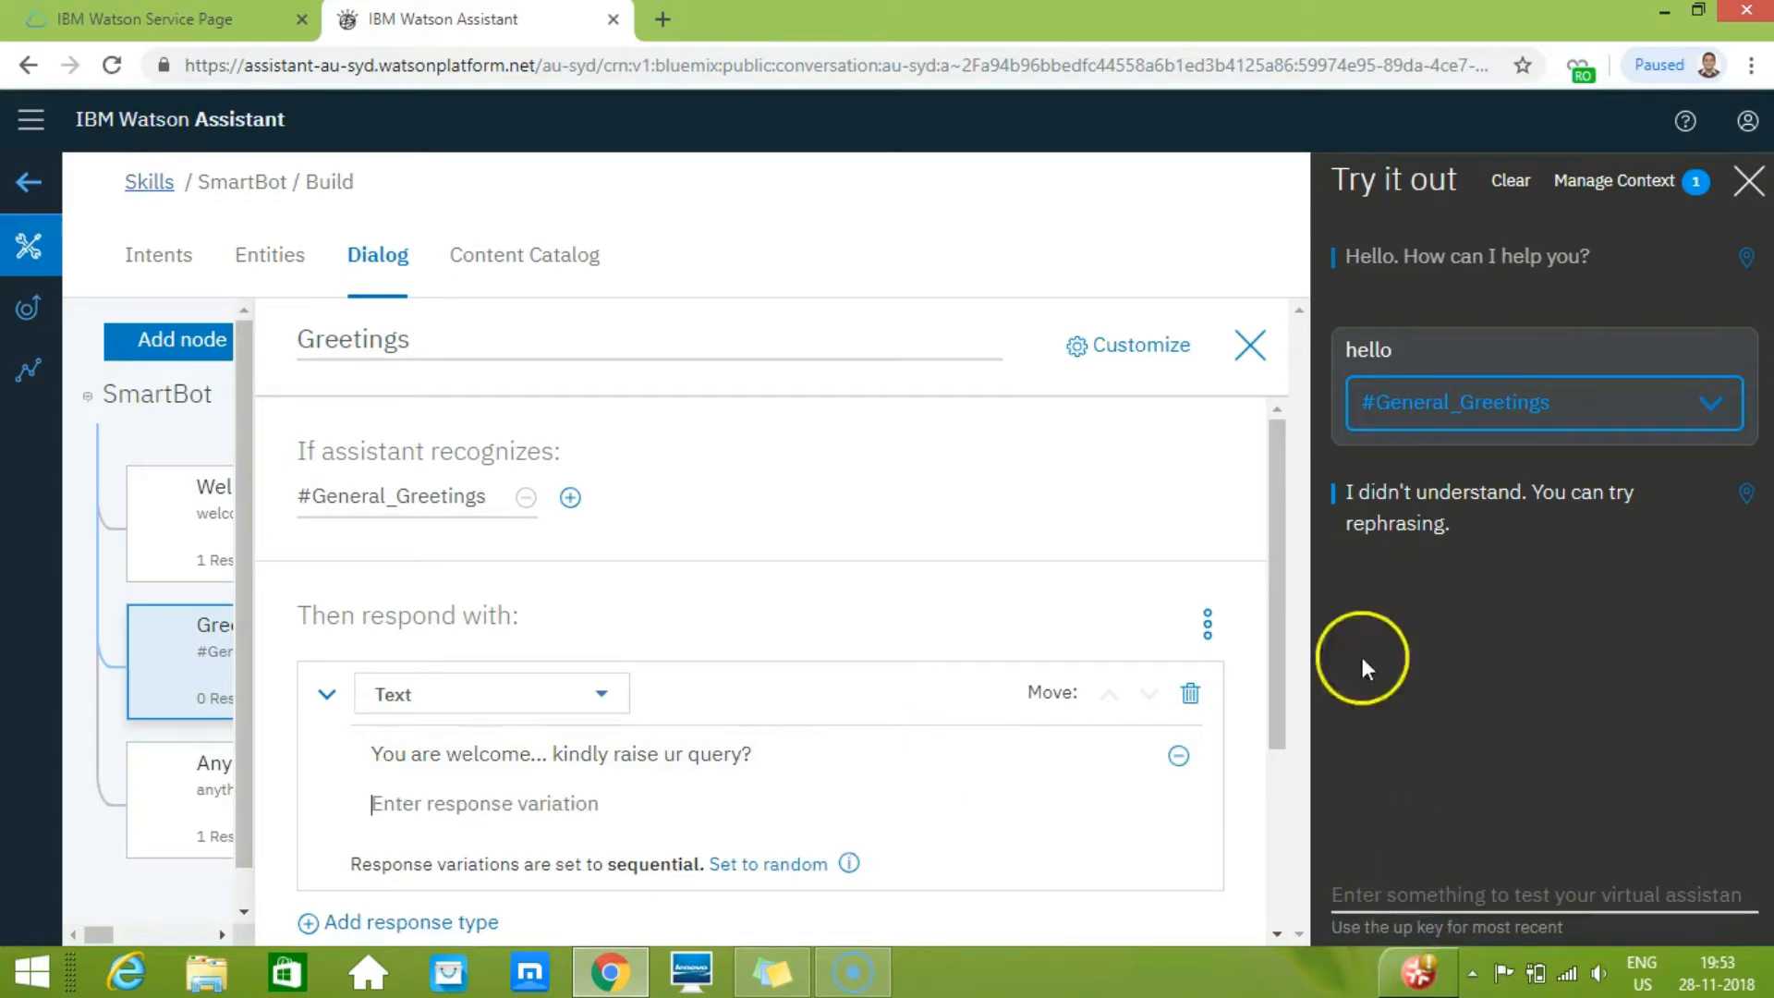
{"action": "left_click", "coordinate": [1250, 345]}
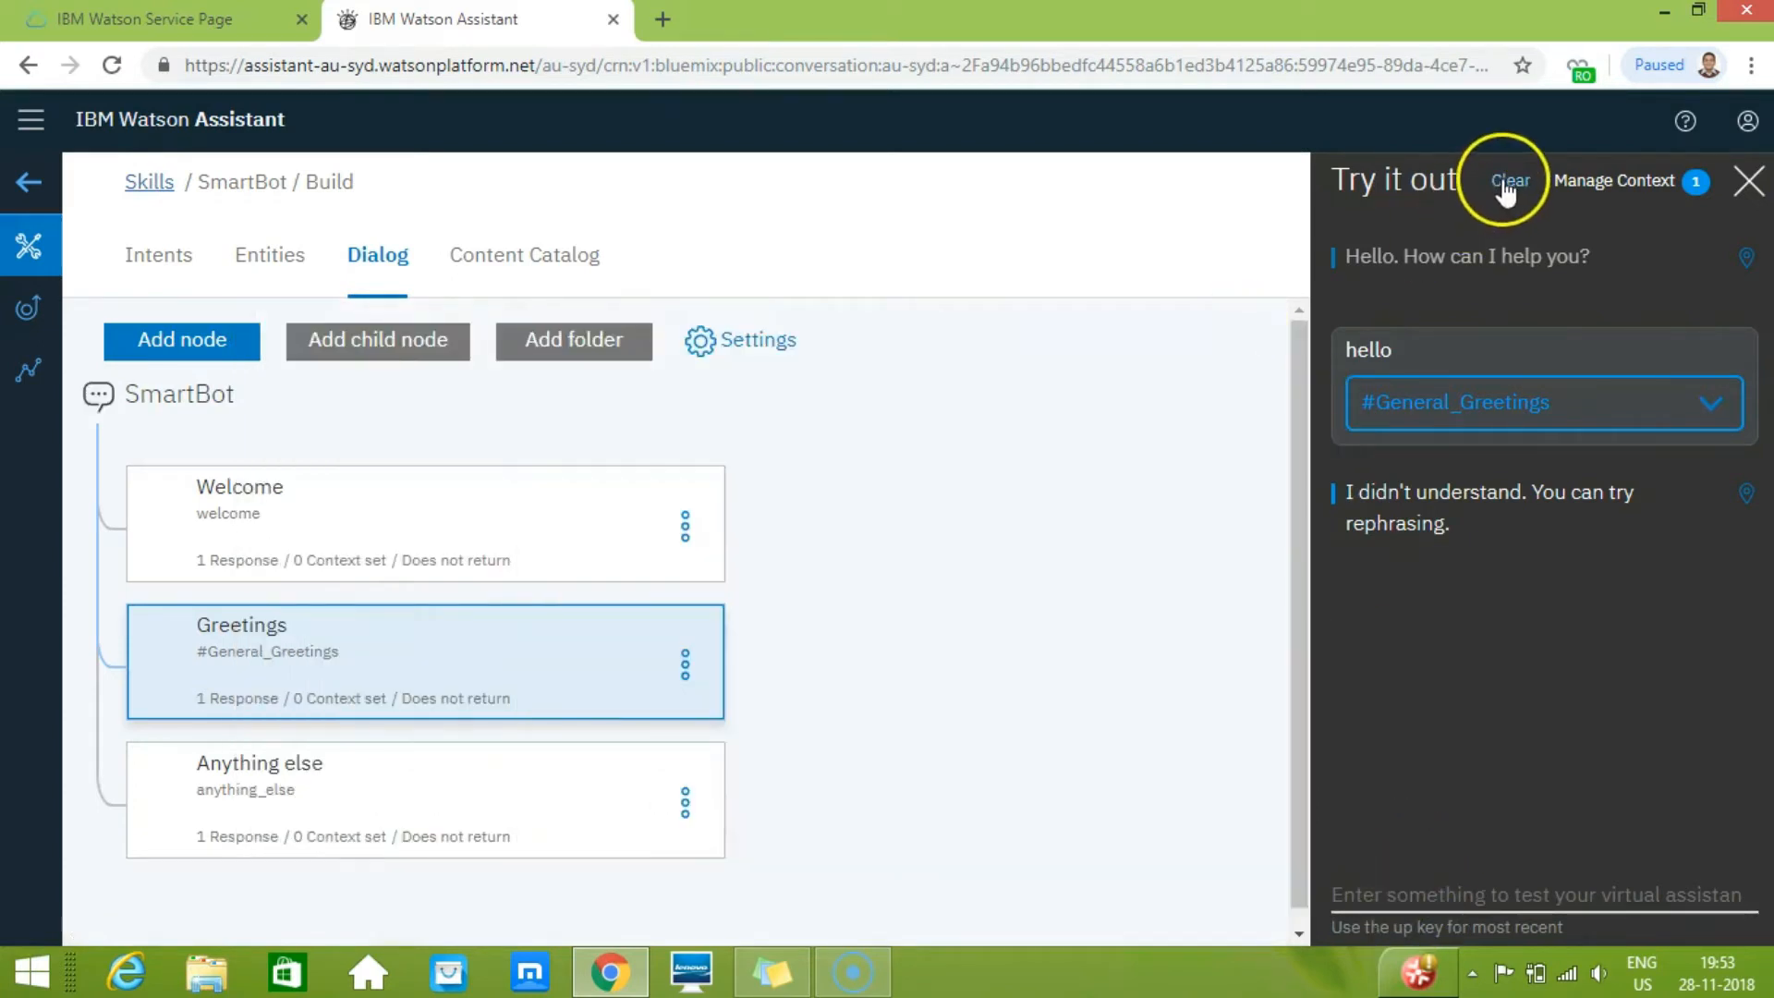
- Clear the test chat and send "hello" to test the Greetings node's response
{"action": "left_click", "coordinate": [1508, 181]}
{"action": "left_click", "coordinate": [1420, 879]}
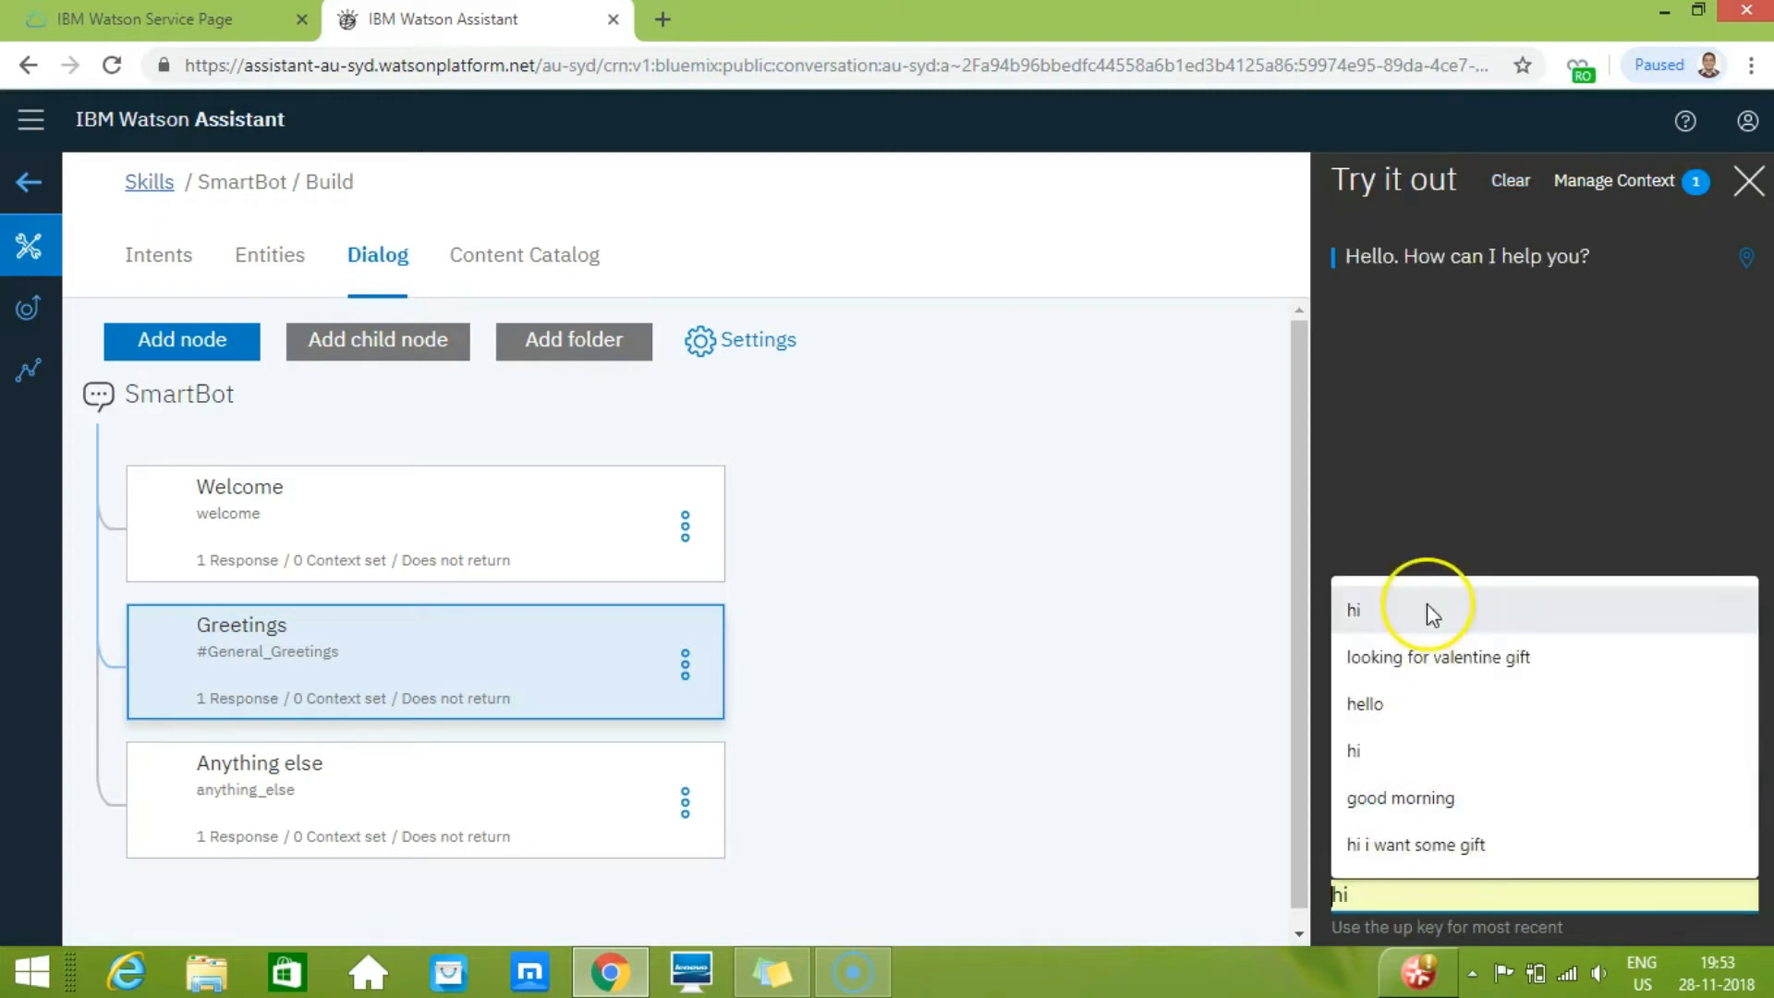
{"action": "left_click", "coordinate": [1448, 569]}
{"action": "left_click", "coordinate": [1393, 878]}
{"action": "type", "text": "hello"}
{"action": "key", "text": "Return"}
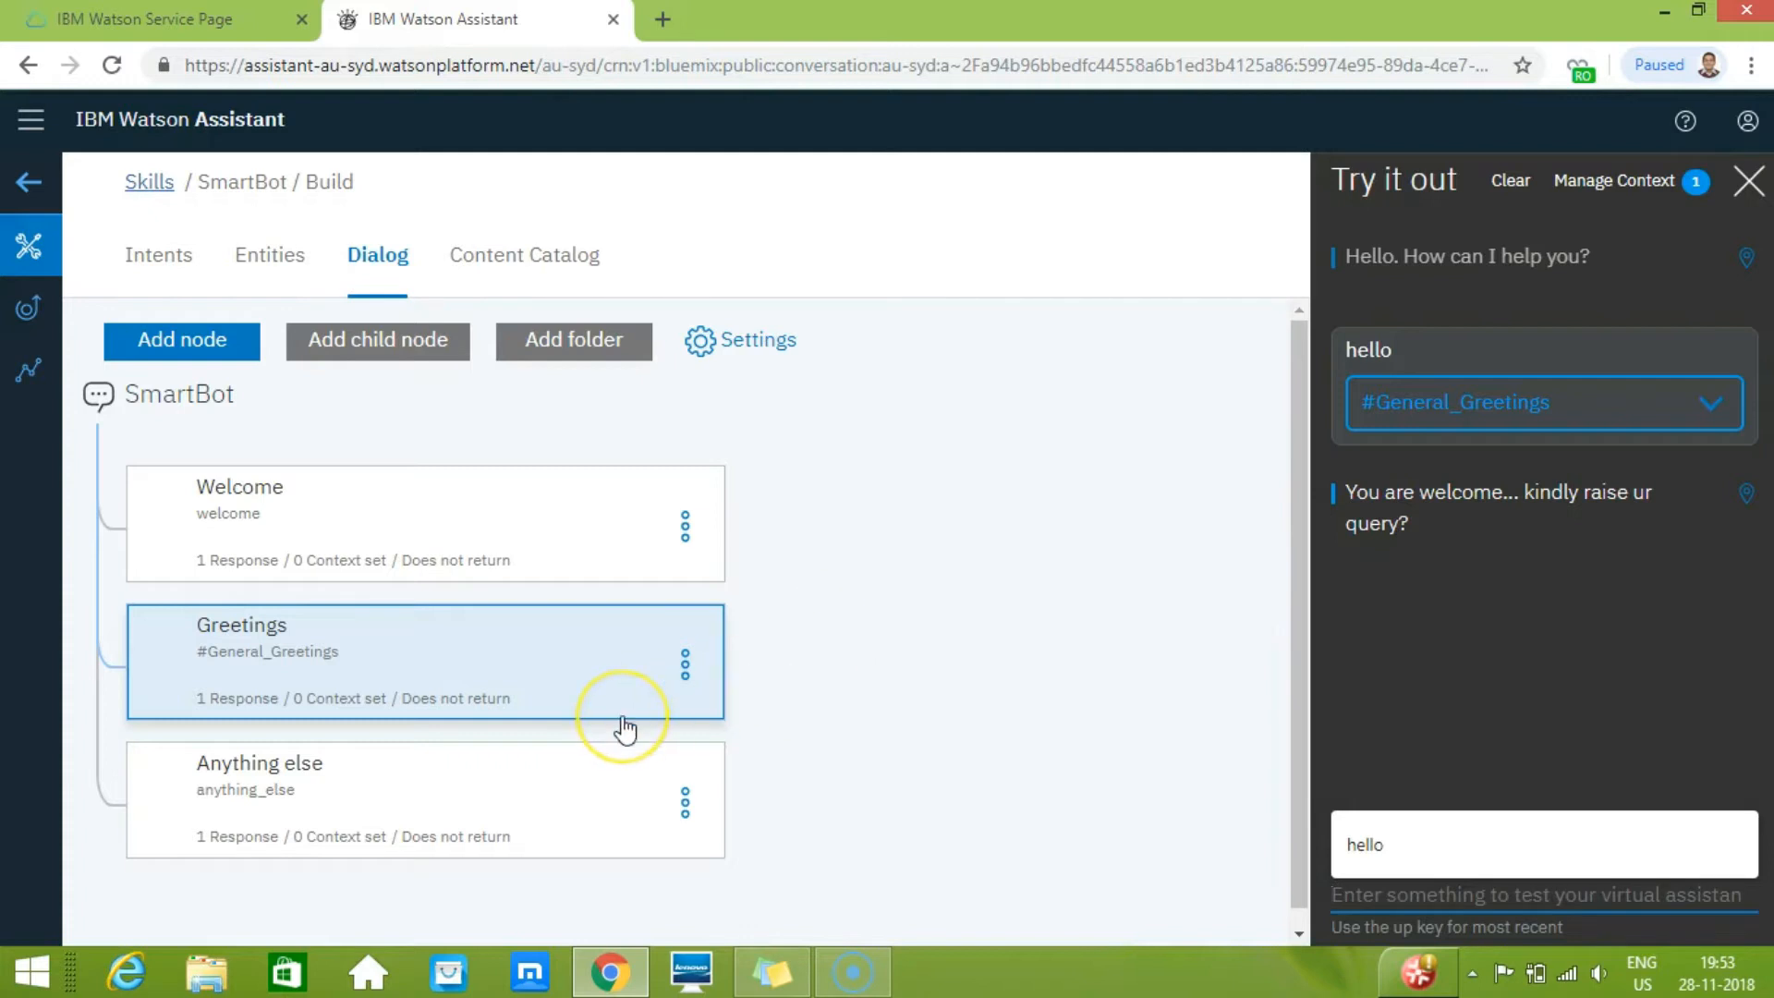
- Add a dialog node named "Gift Advise" below Greetings that triggers on the #GiftAdvise intent, then close its editor
{"action": "left_click", "coordinate": [684, 671]}
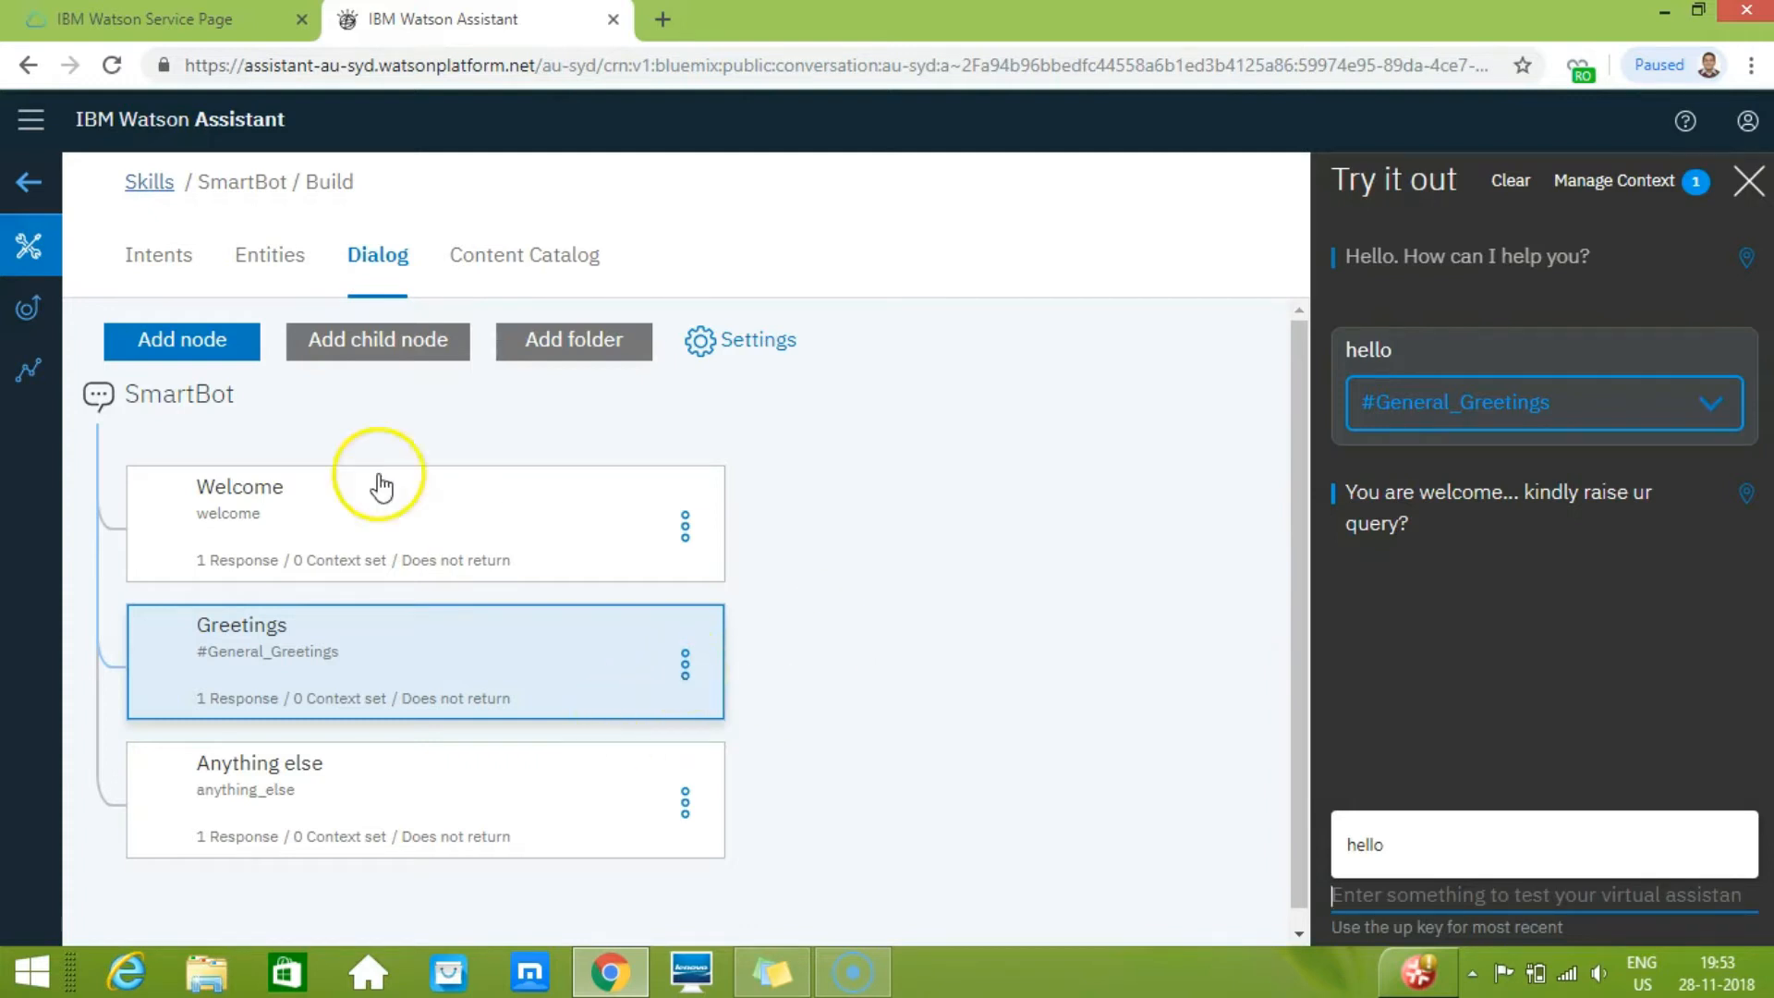
{"action": "left_click", "coordinate": [185, 340]}
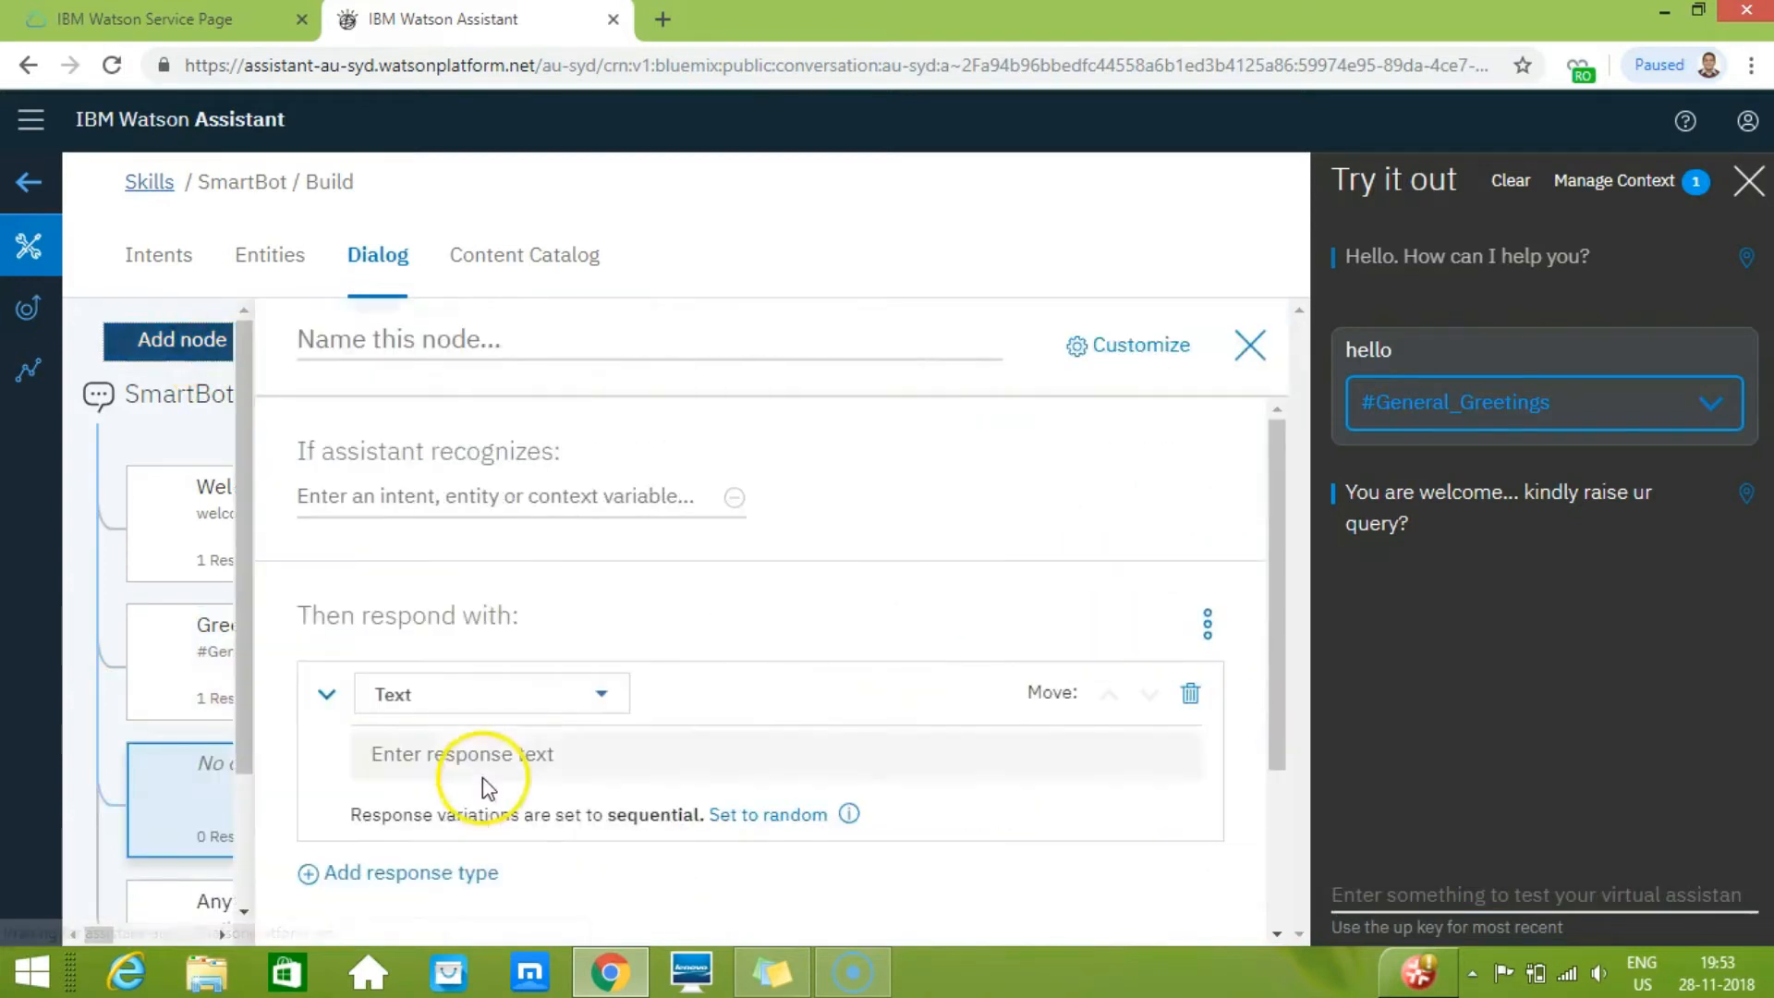
{"action": "left_click", "coordinate": [408, 325]}
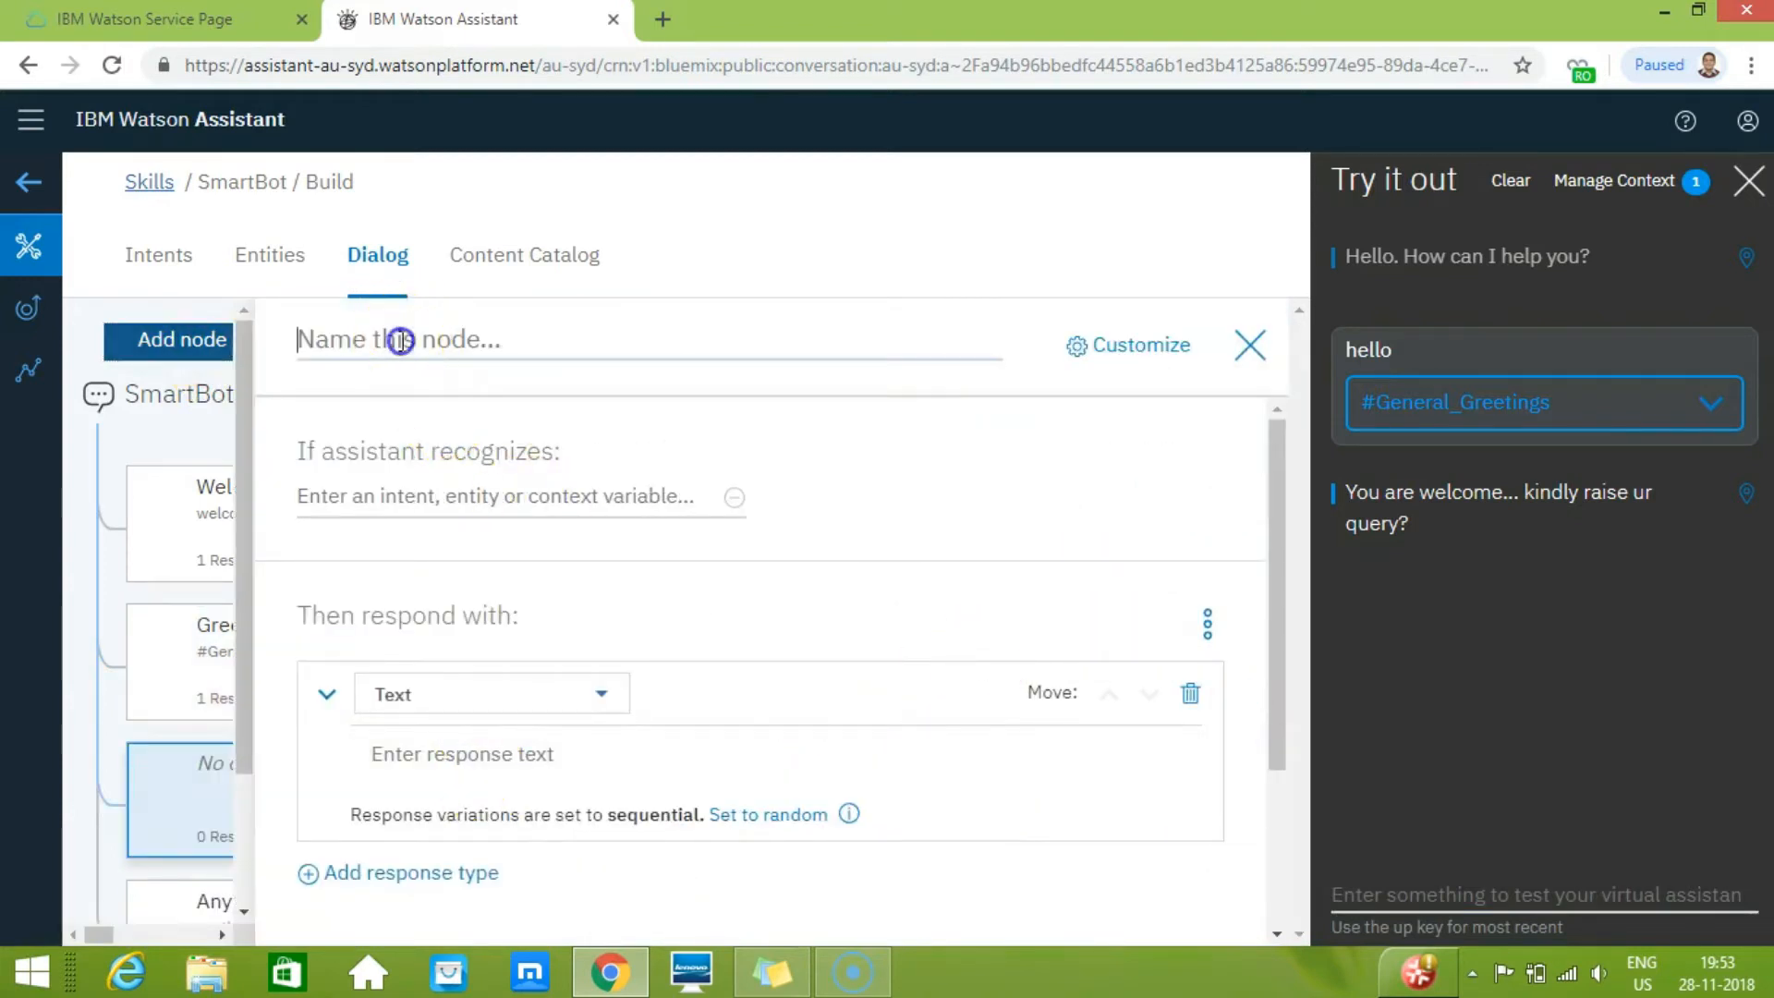
{"action": "type", "text": "Gift Advise"}
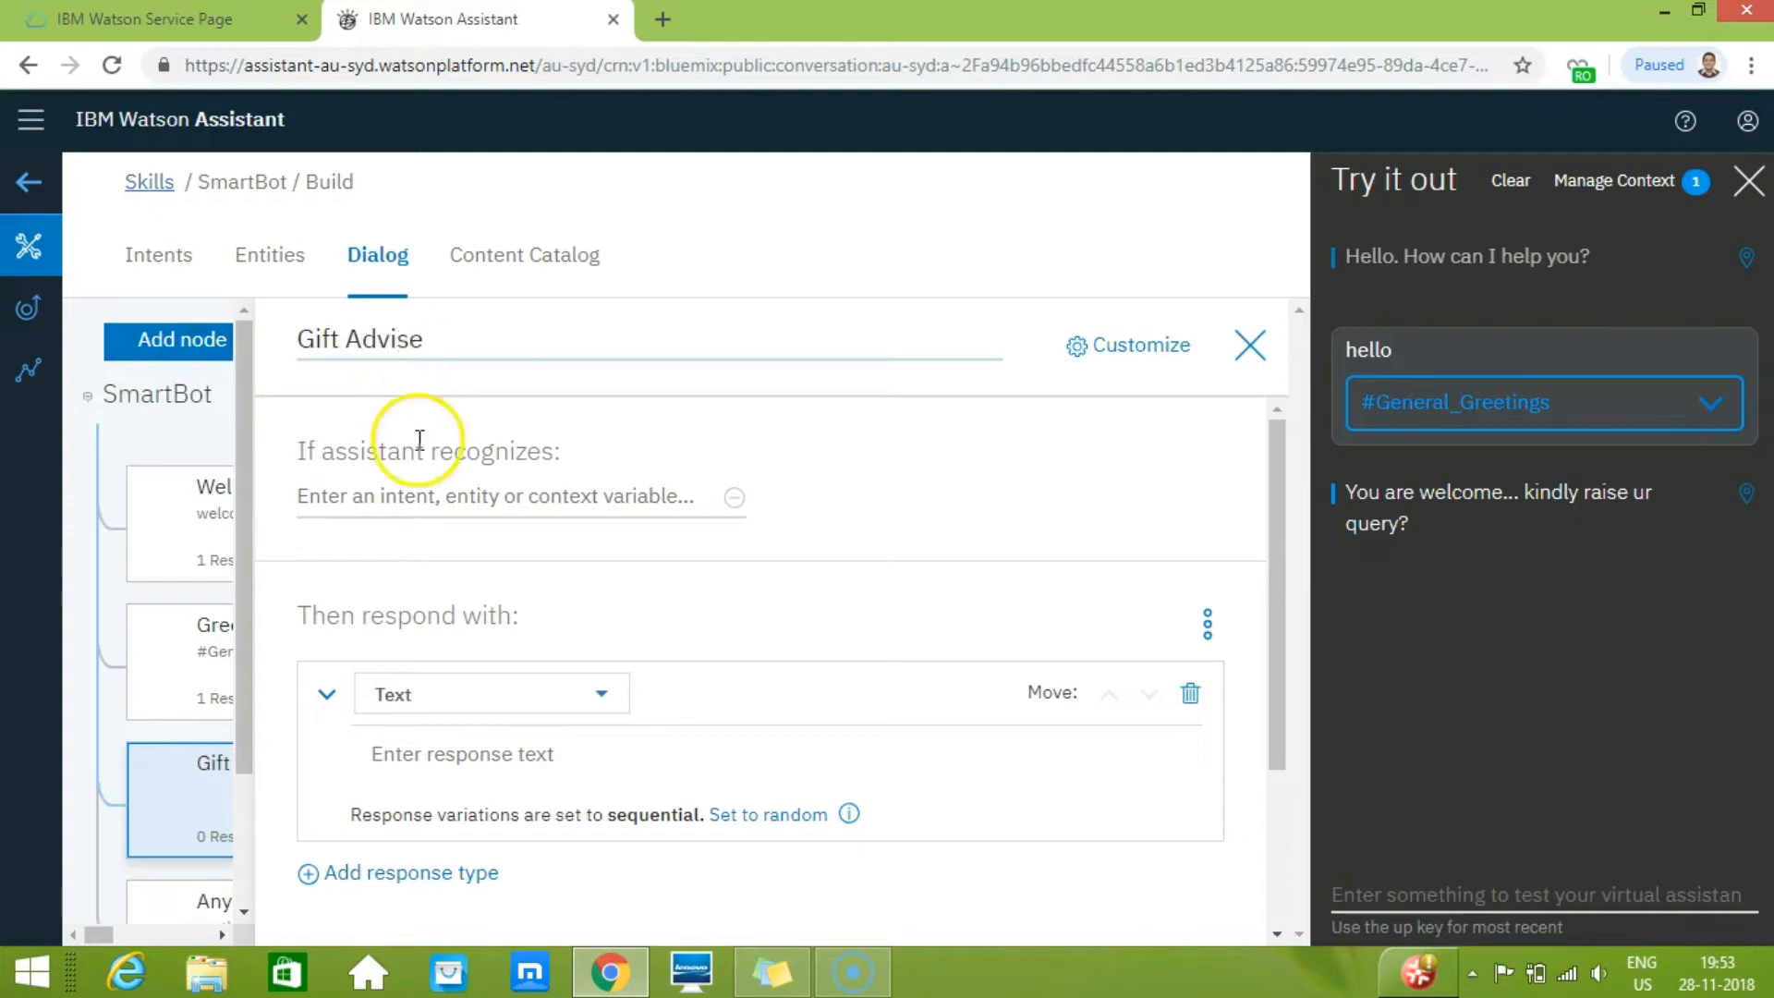
{"action": "left_click", "coordinate": [416, 490]}
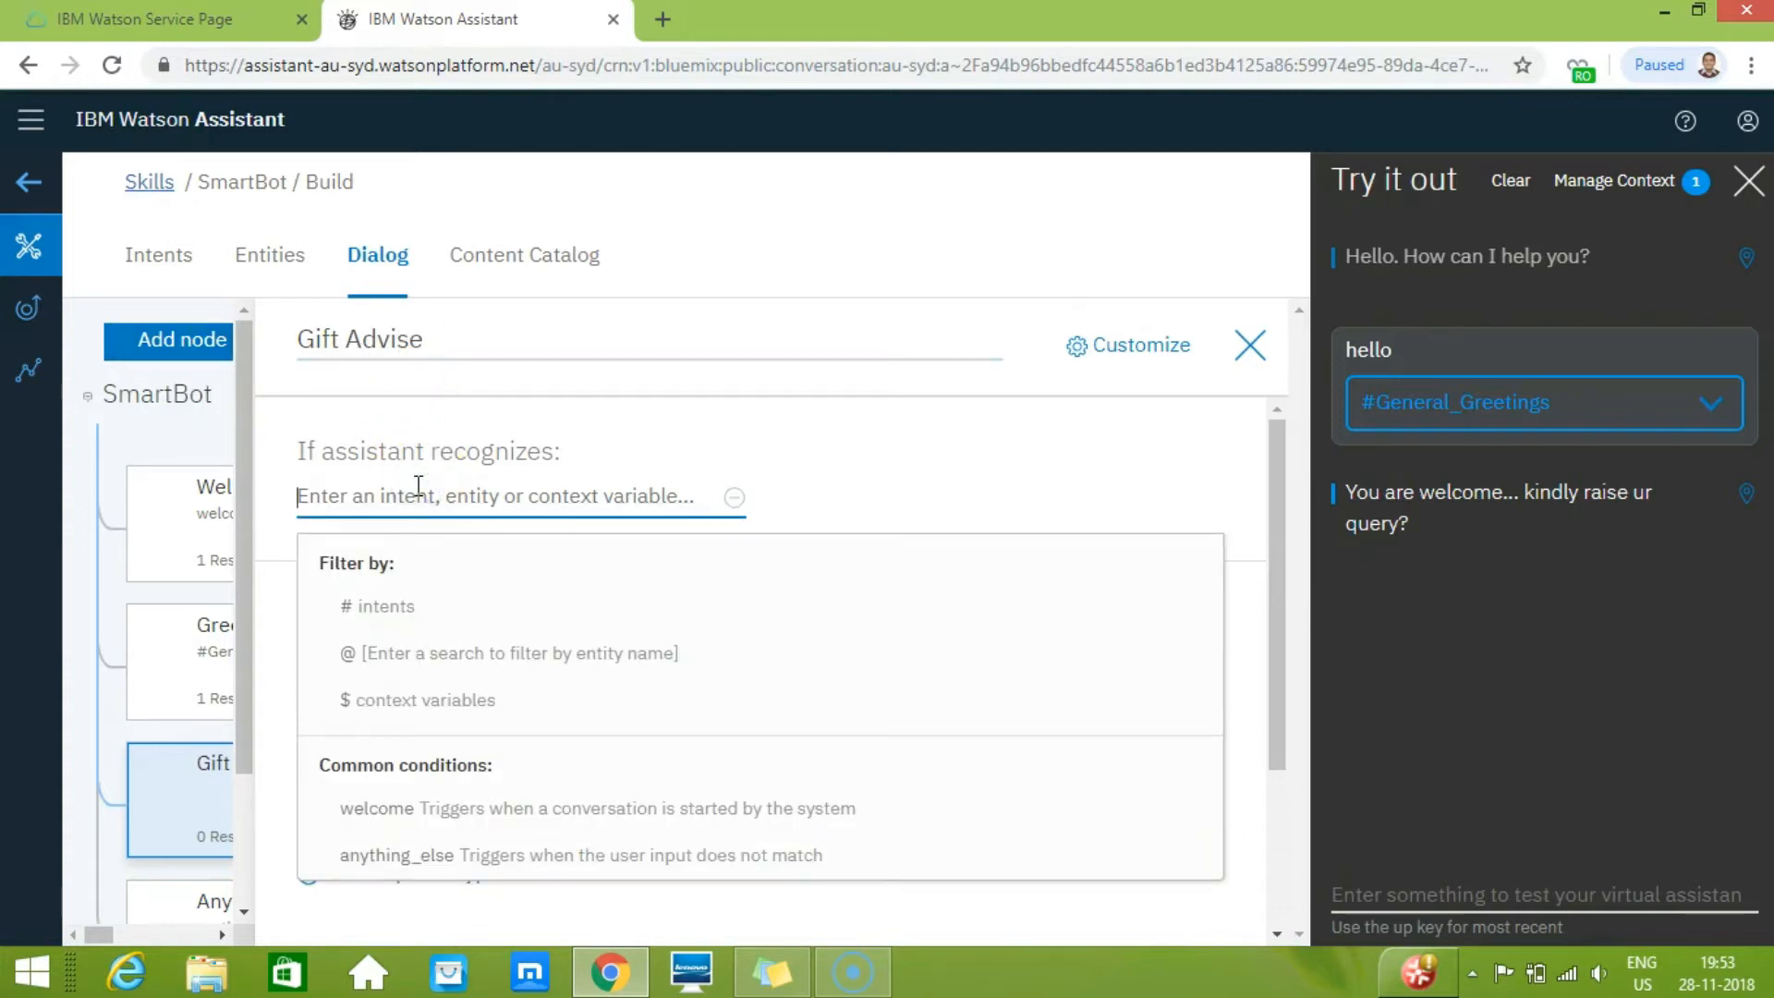
{"action": "left_click", "coordinate": [397, 605]}
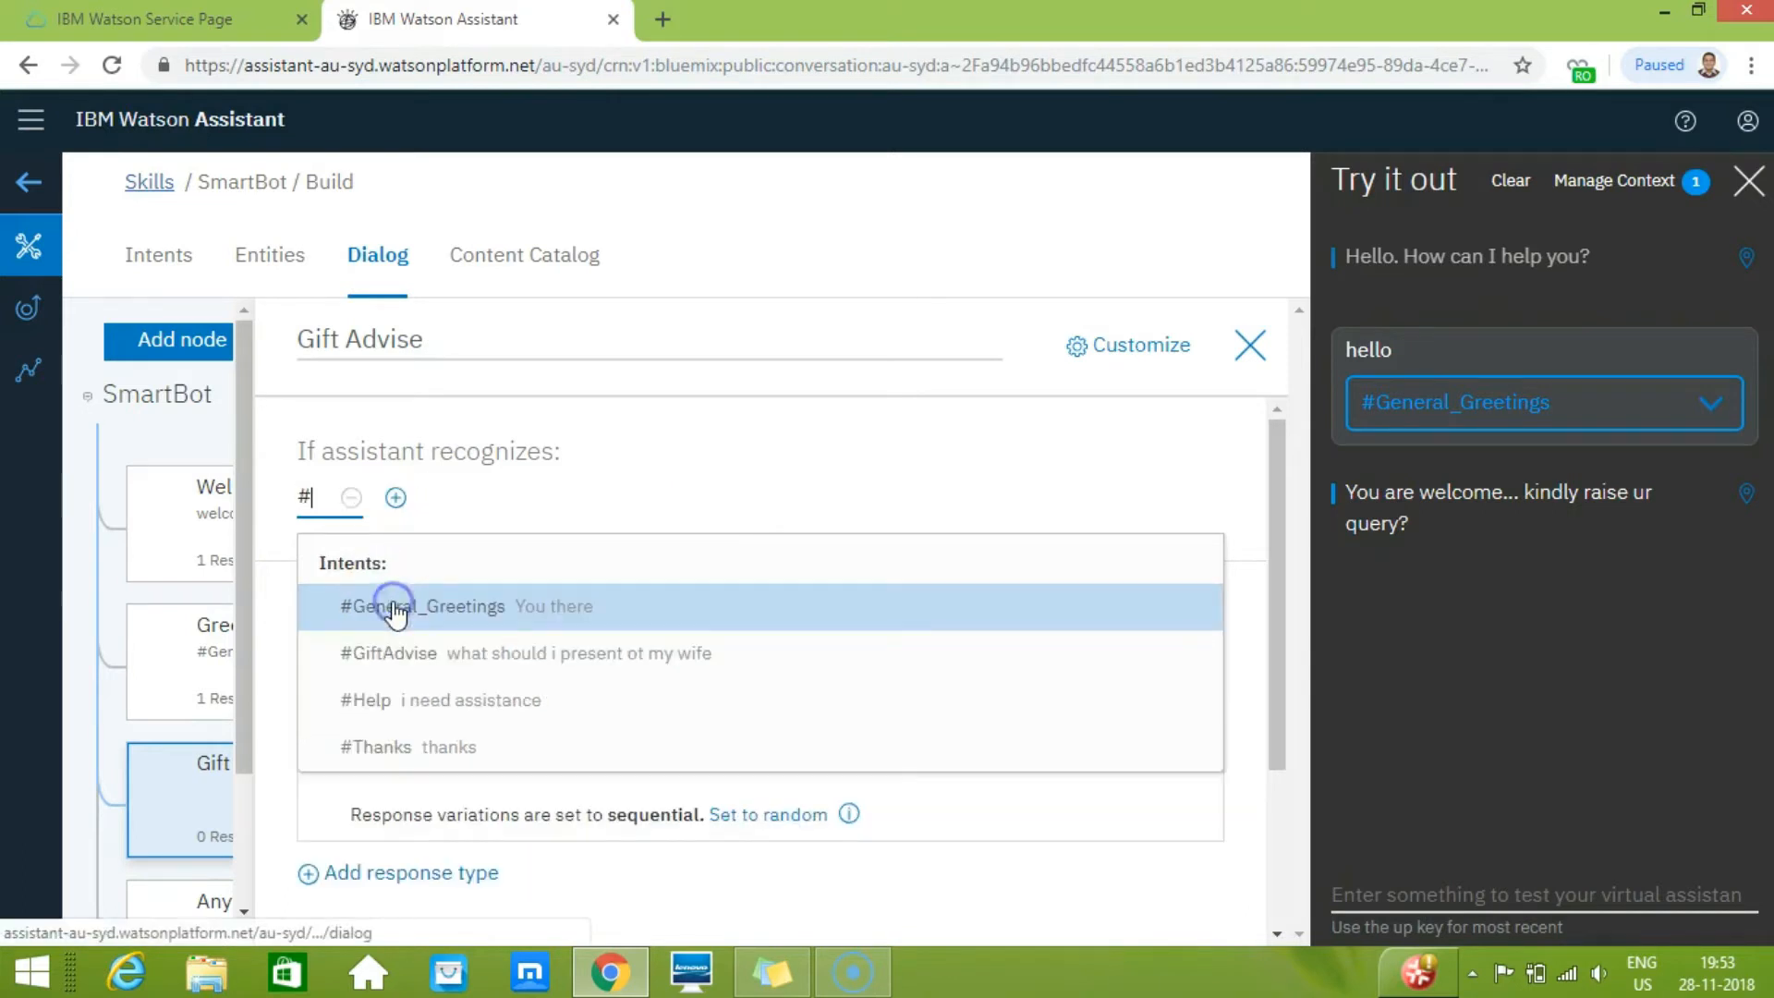
{"action": "left_click", "coordinate": [480, 655]}
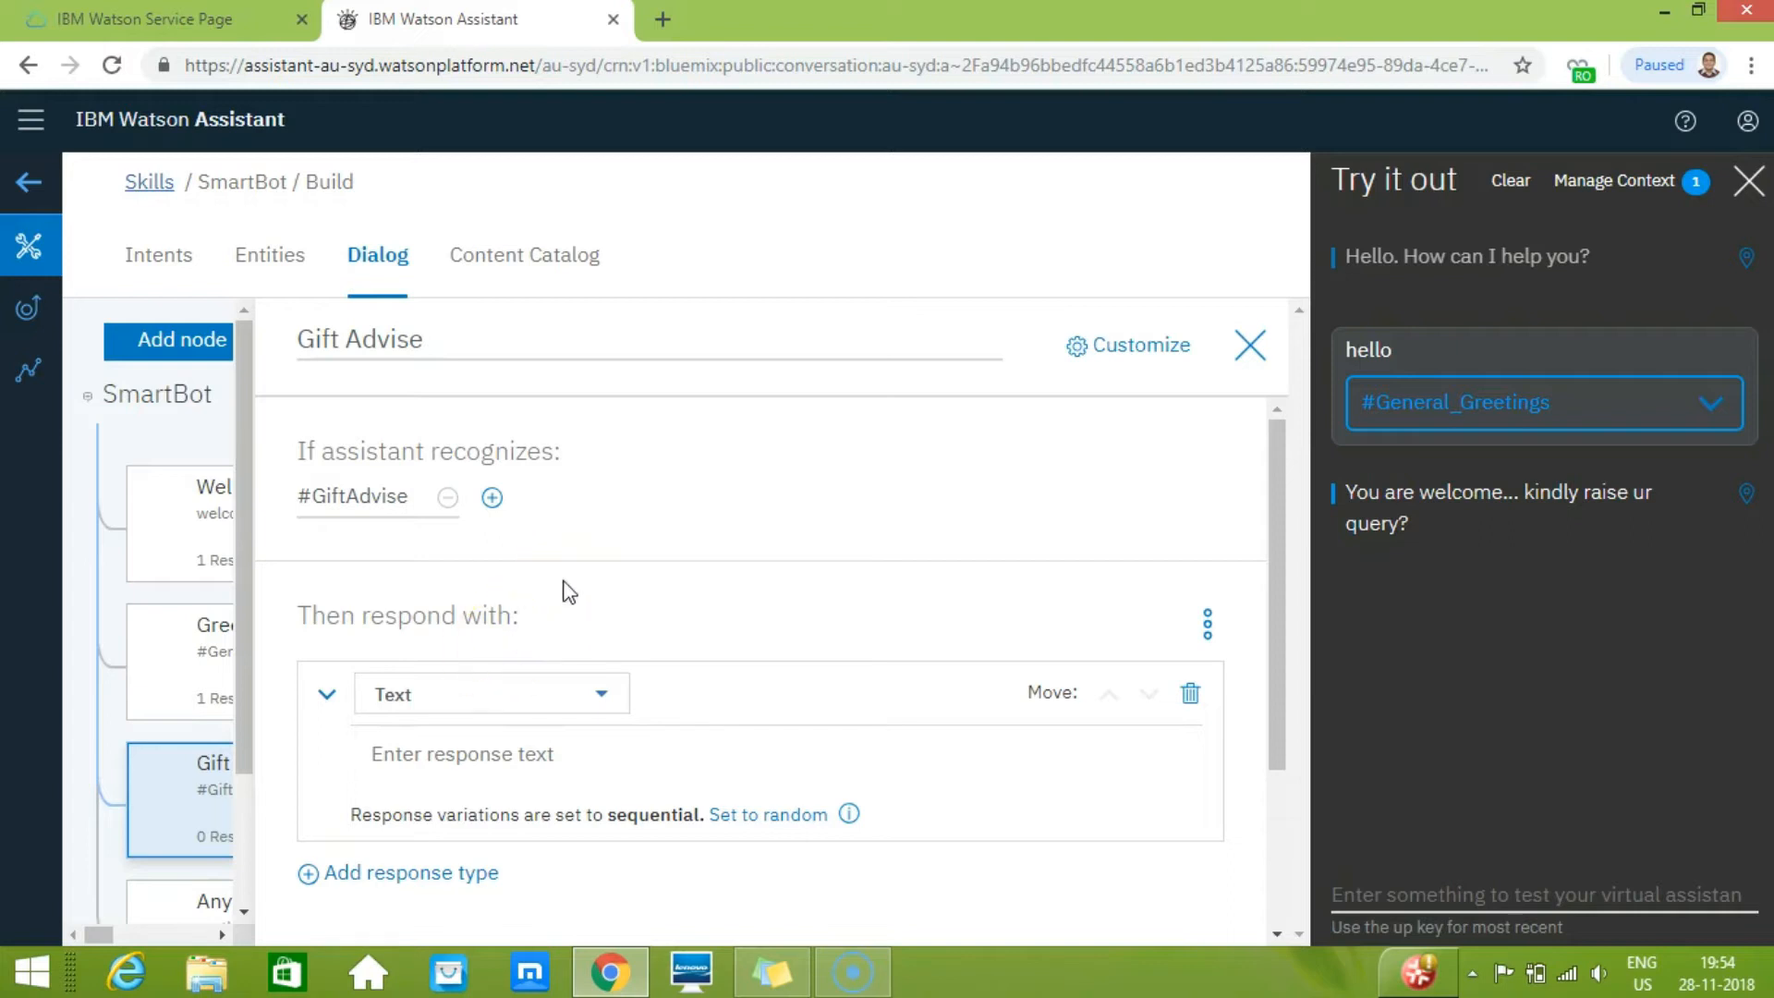
{"action": "left_click", "coordinate": [1247, 347]}
- Add a child node under Gift Advise and name it "Gift_relationship"
{"action": "left_click_drag", "start_coordinate": [1299, 492], "coordinate": [1295, 634]}
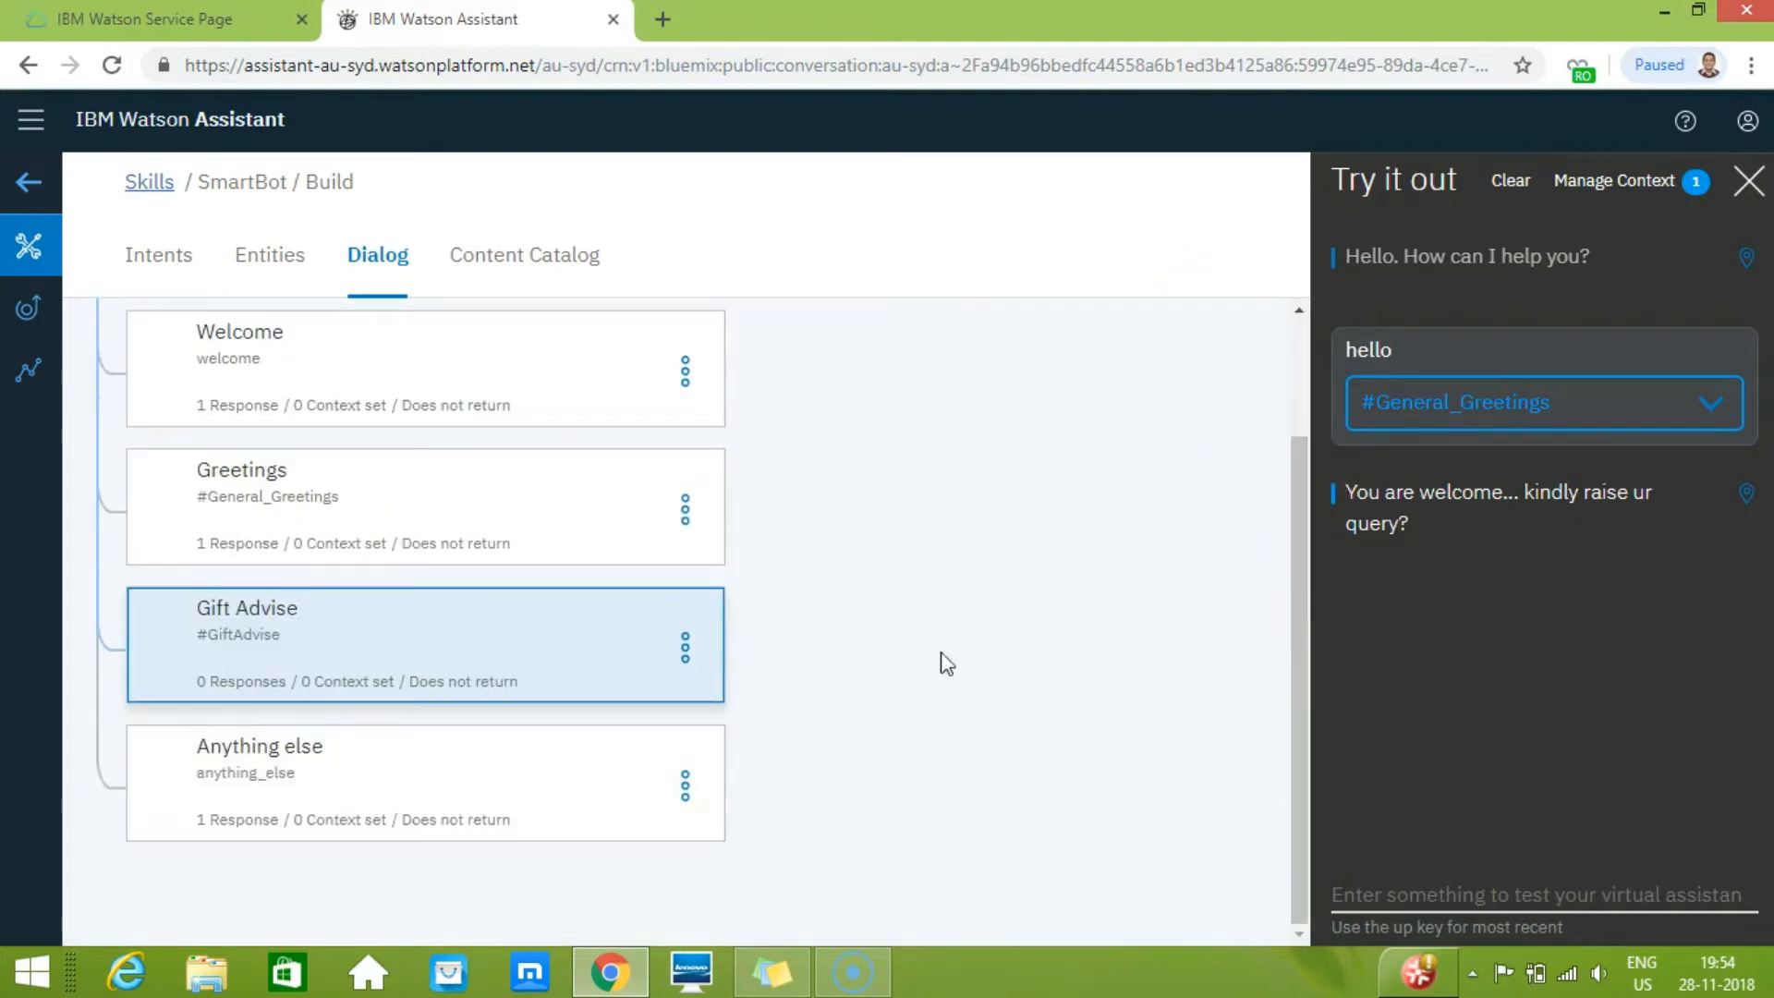
{"action": "left_click", "coordinate": [686, 649]}
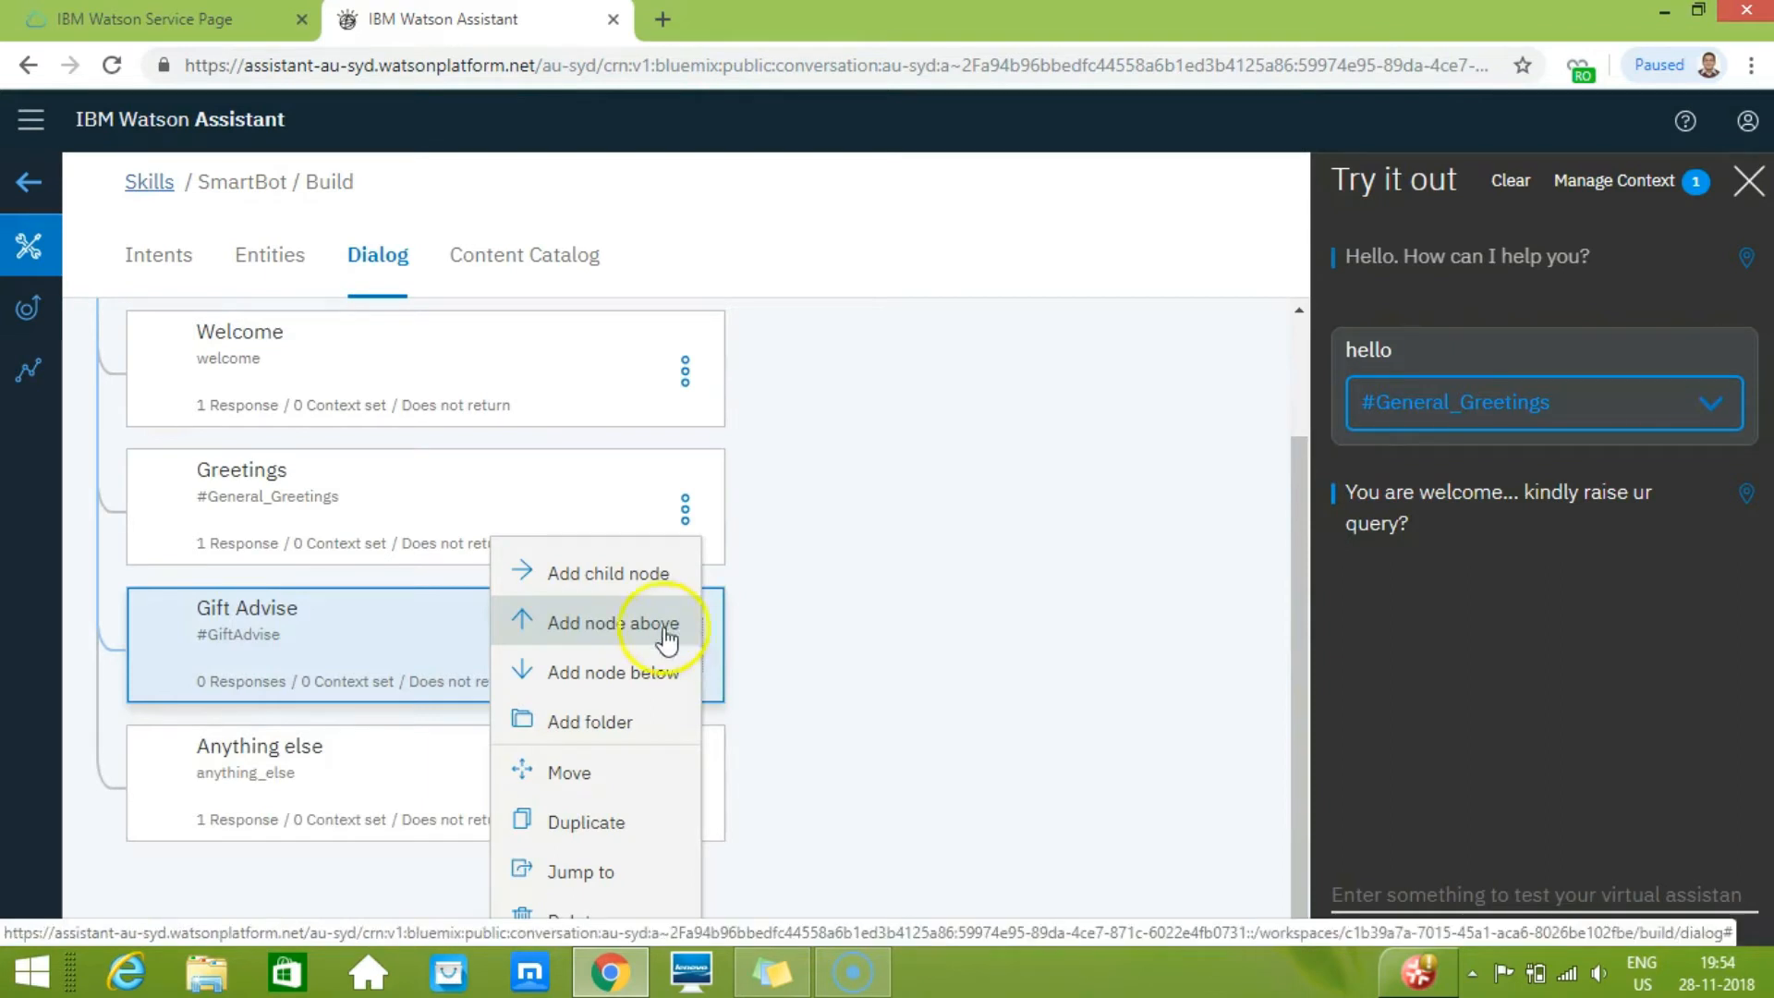
{"action": "left_click", "coordinate": [637, 578]}
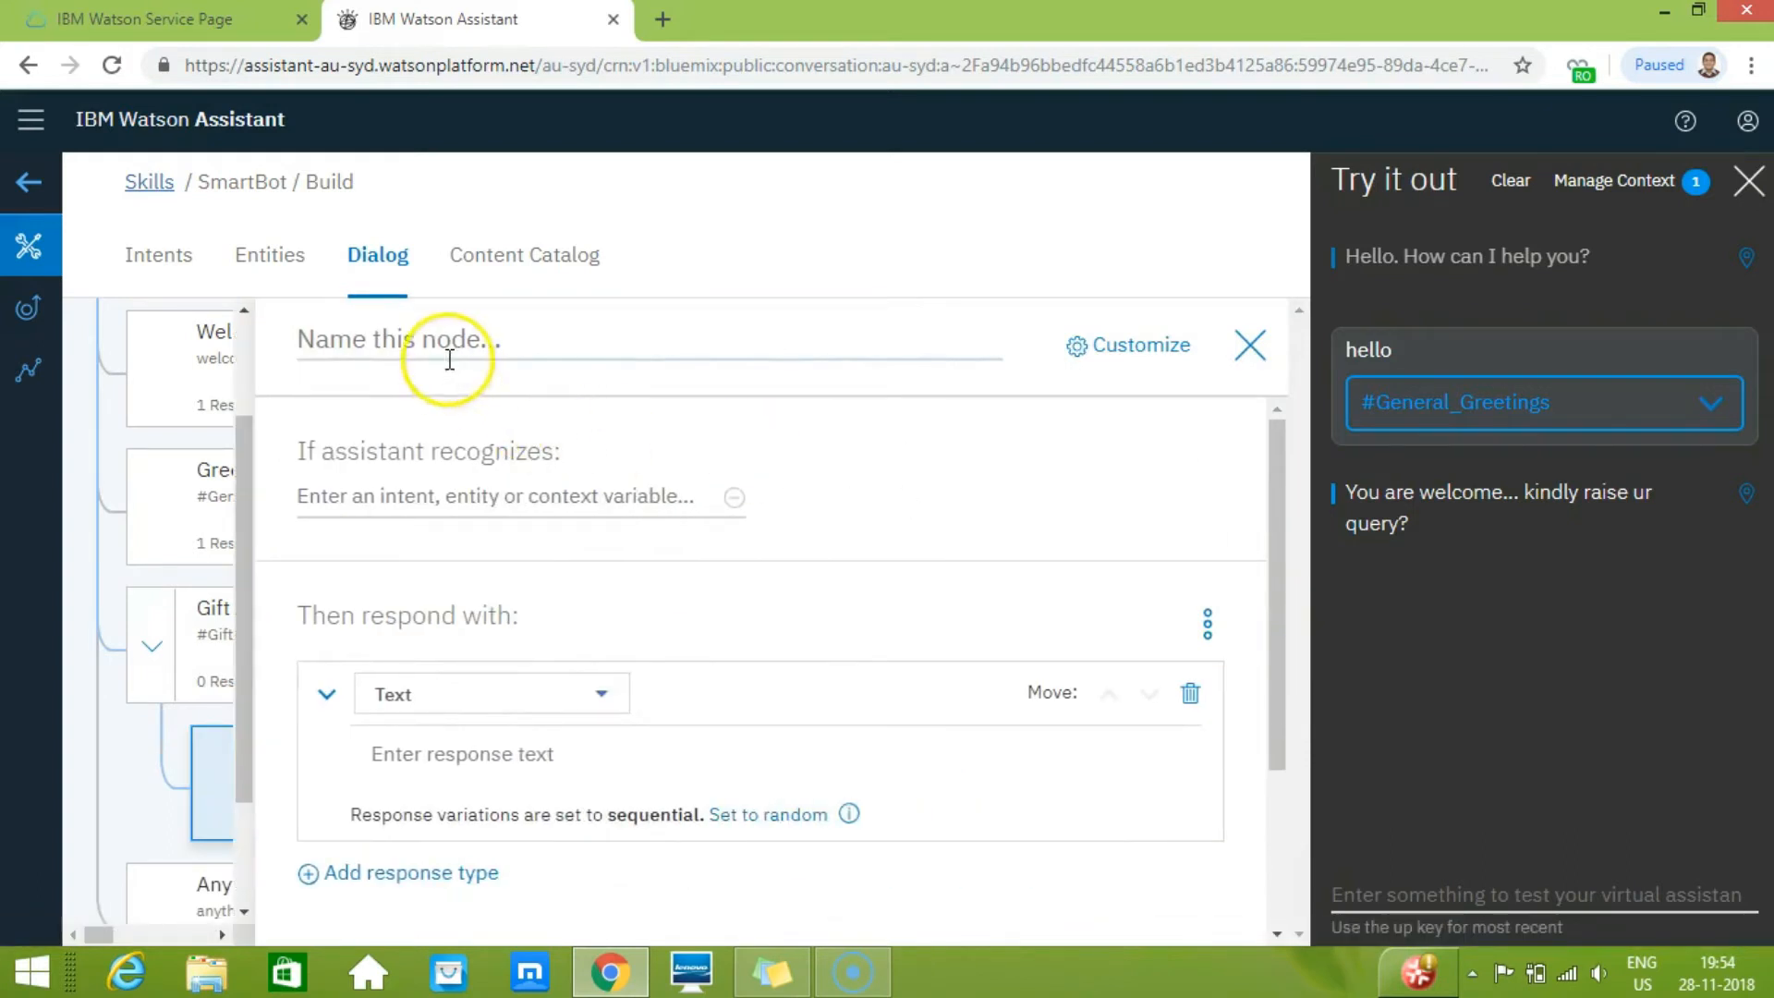
{"action": "type", "text": "Gi"}
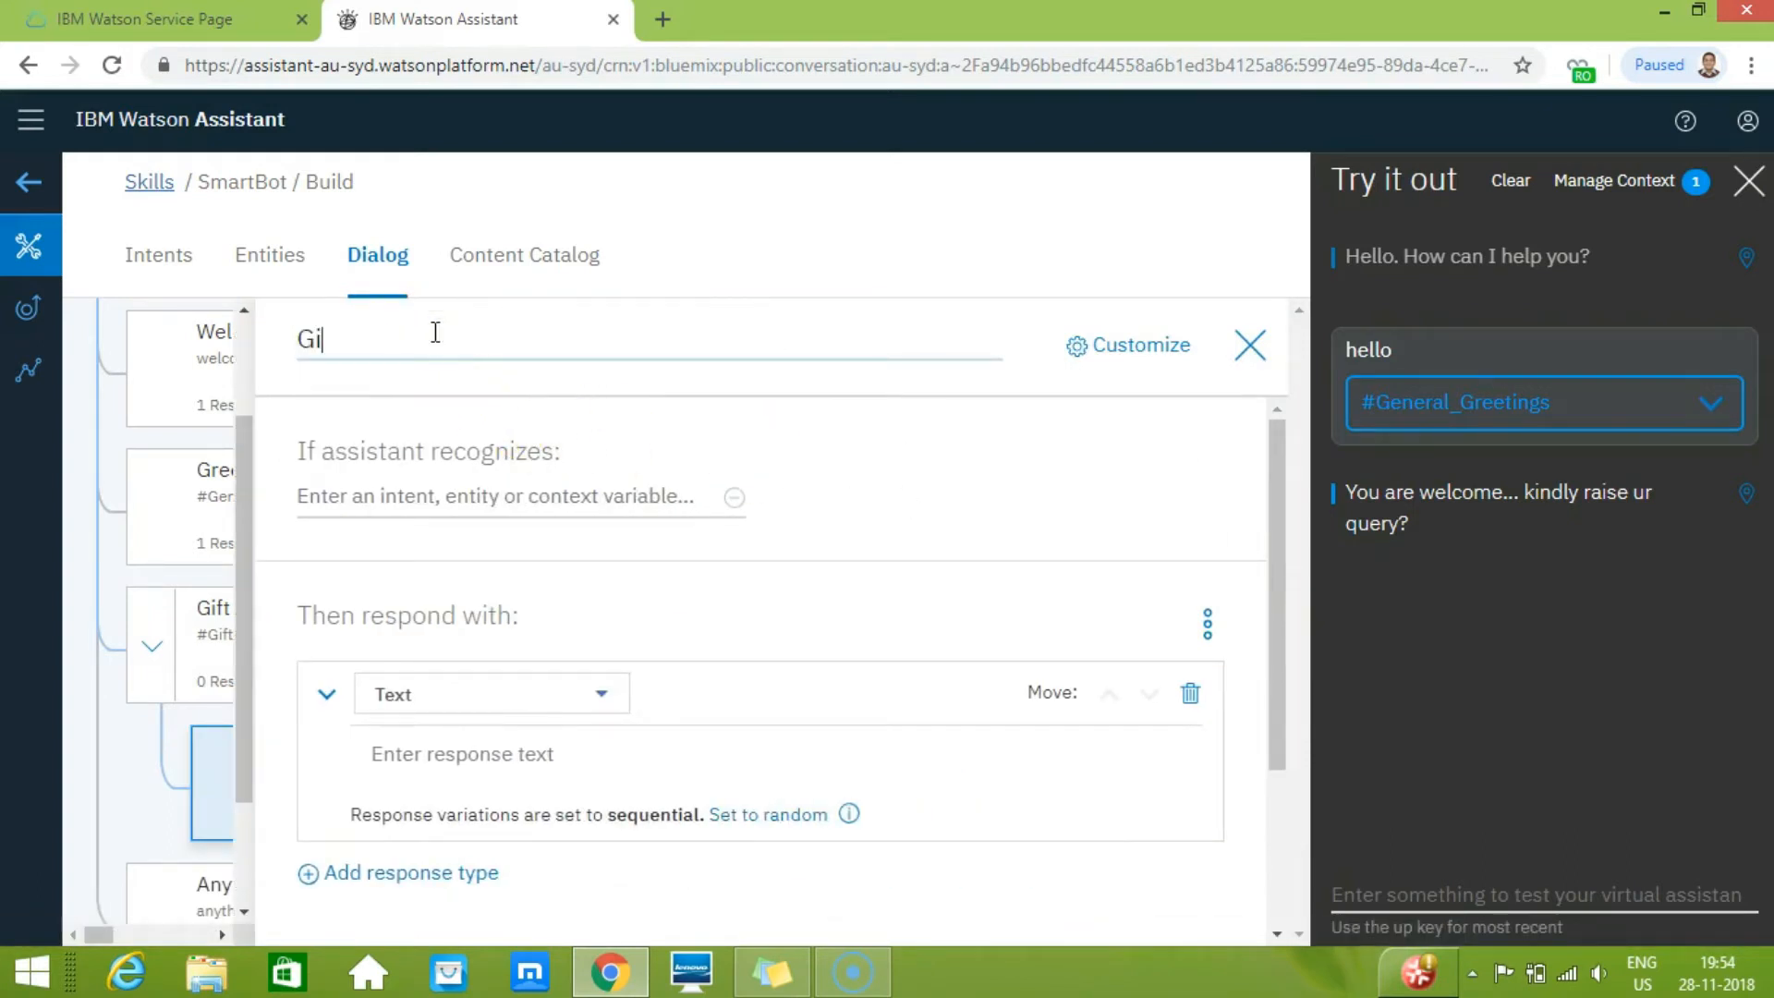
{"action": "type", "text": "ft_relationship"}
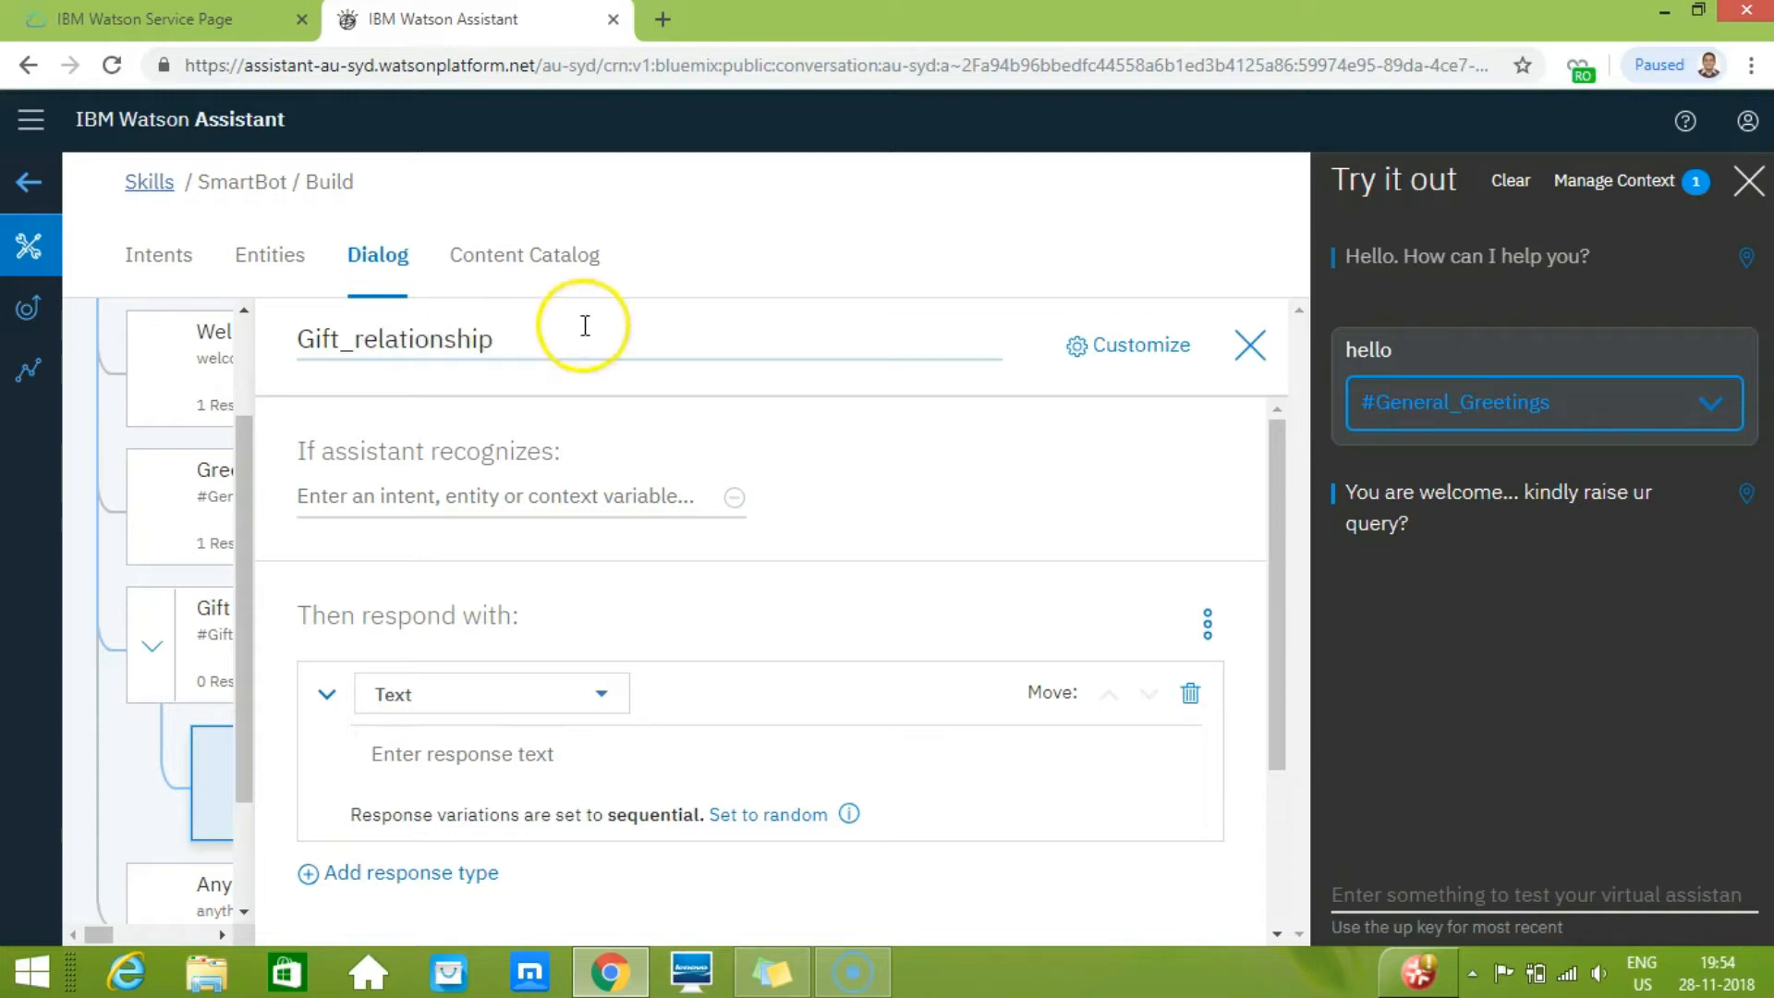
{"action": "left_click", "coordinate": [499, 492]}
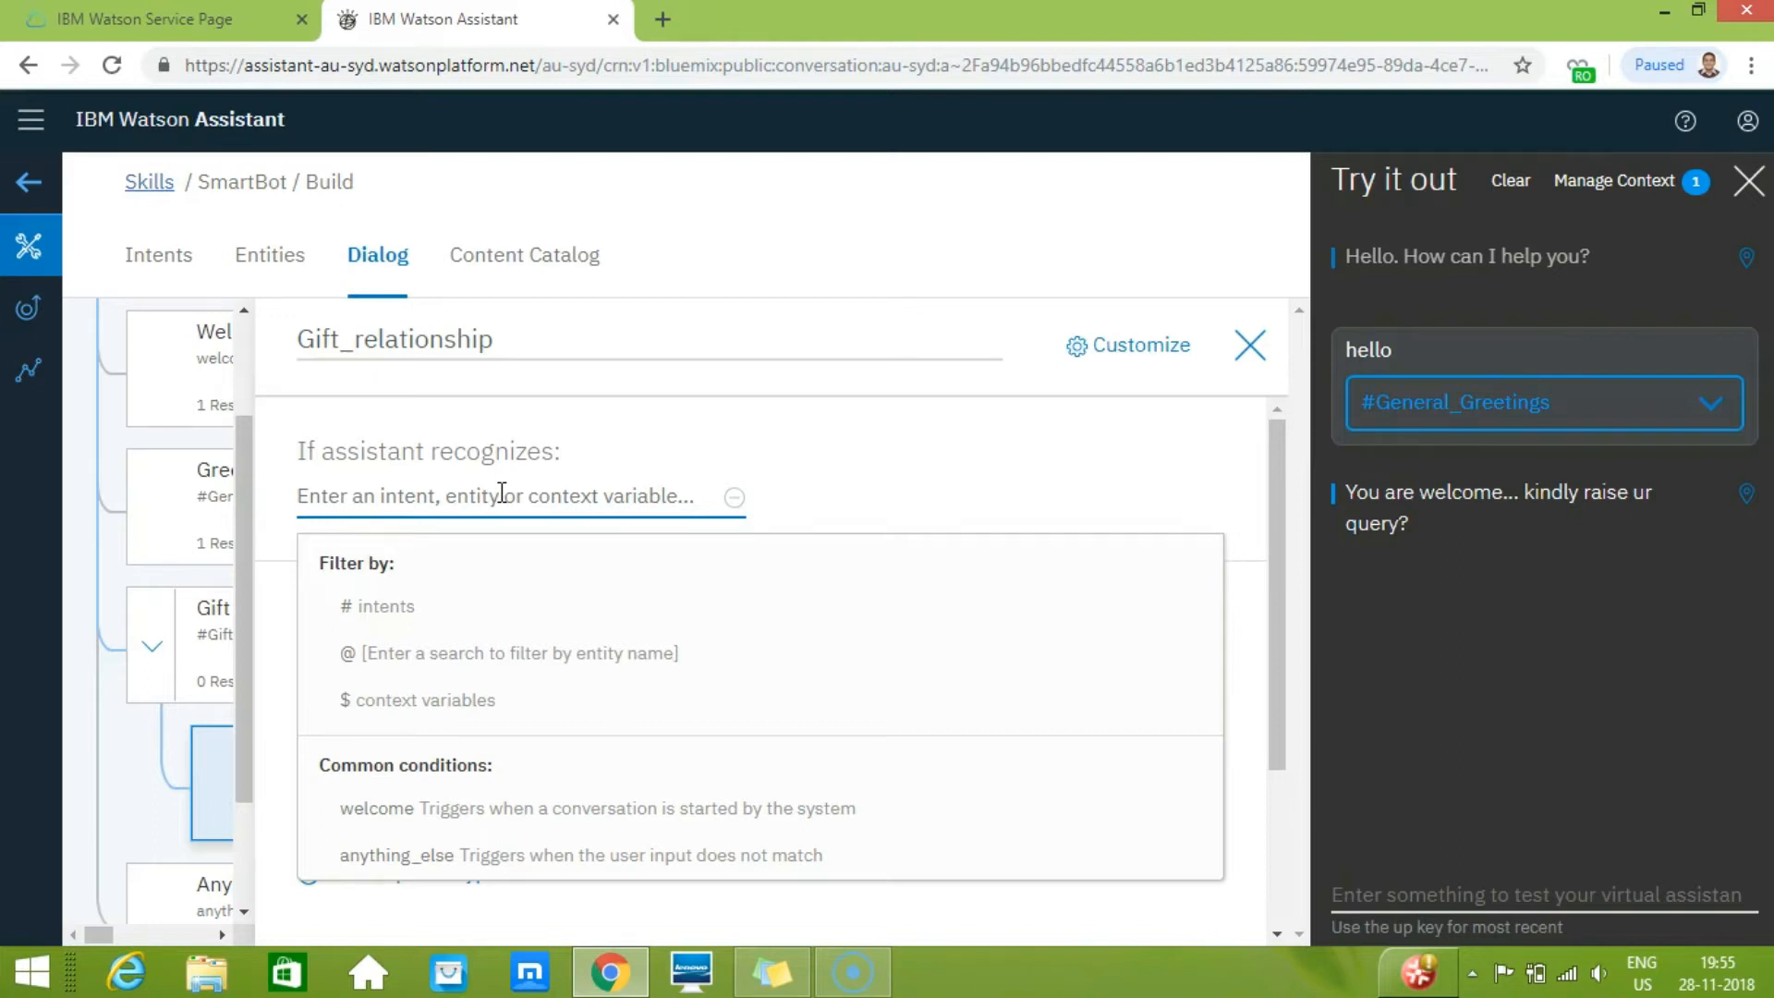
{"action": "left_click", "coordinate": [1029, 412]}
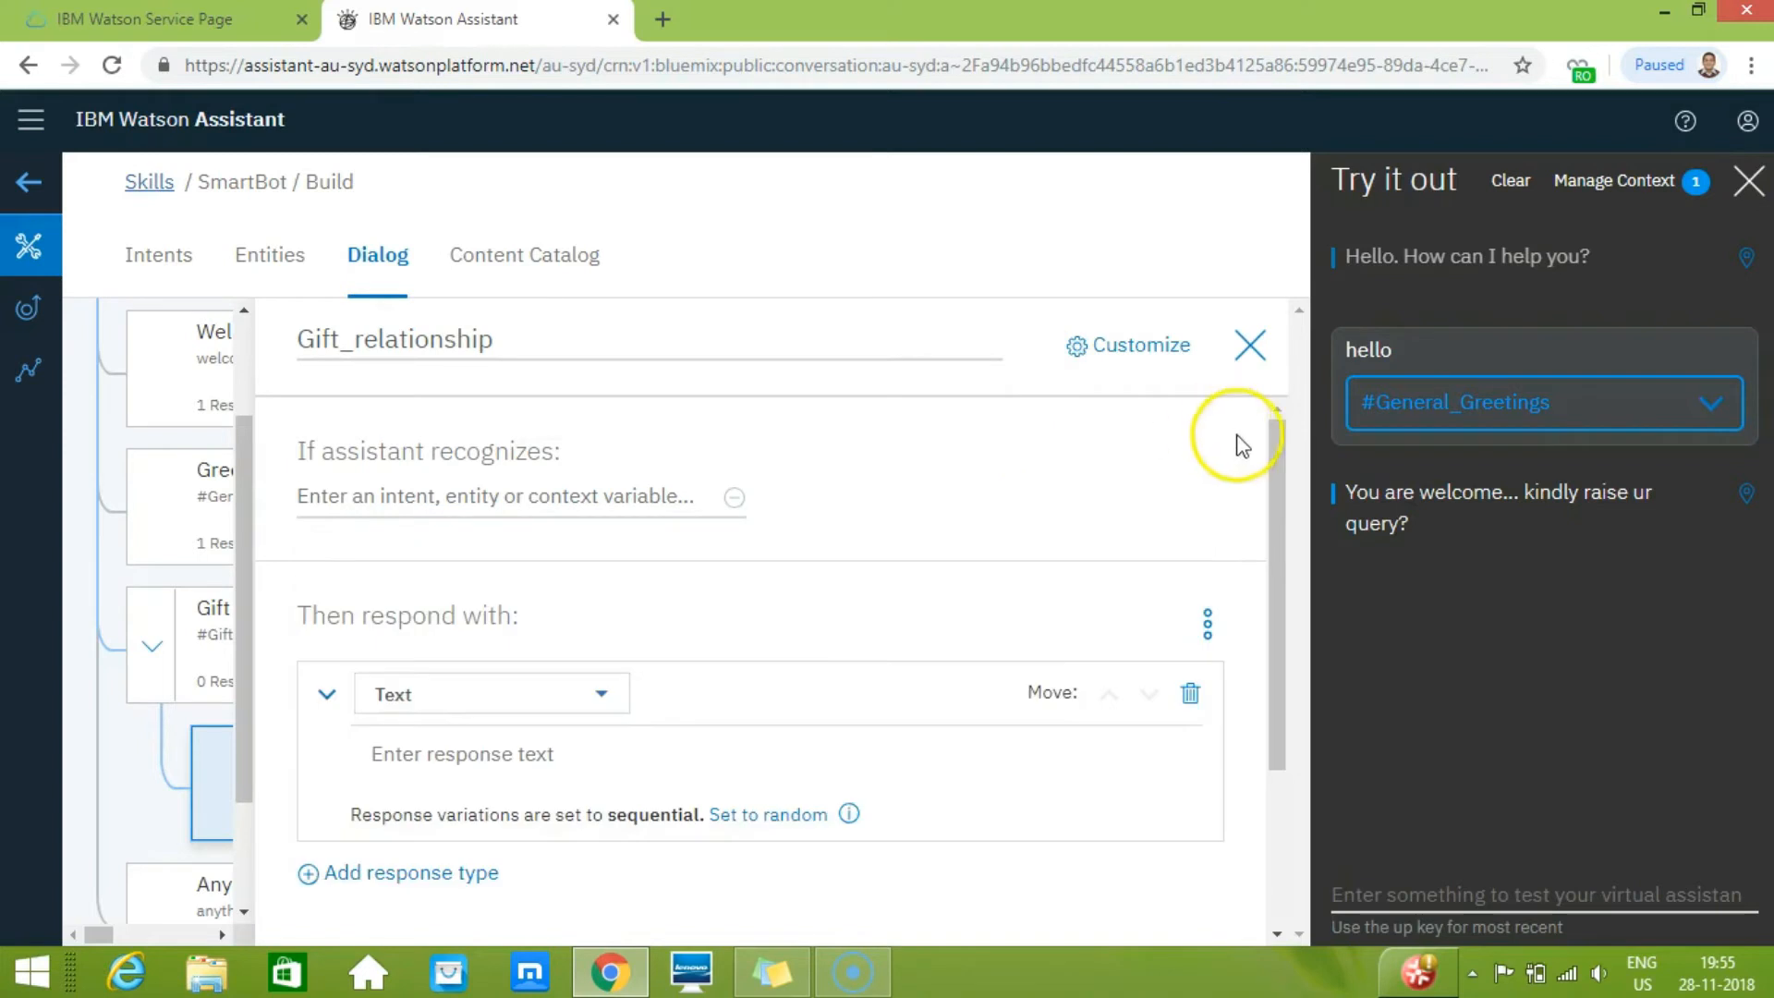
- Enable multiple responses for the Gift_relationship node and apply the customization
{"action": "mouse_move", "coordinate": [1275, 446]}
{"action": "left_mouse_down"}
{"action": "mouse_move", "coordinate": [1276, 586]}
{"action": "mouse_move", "coordinate": [1280, 423]}
{"action": "left_mouse_up"}
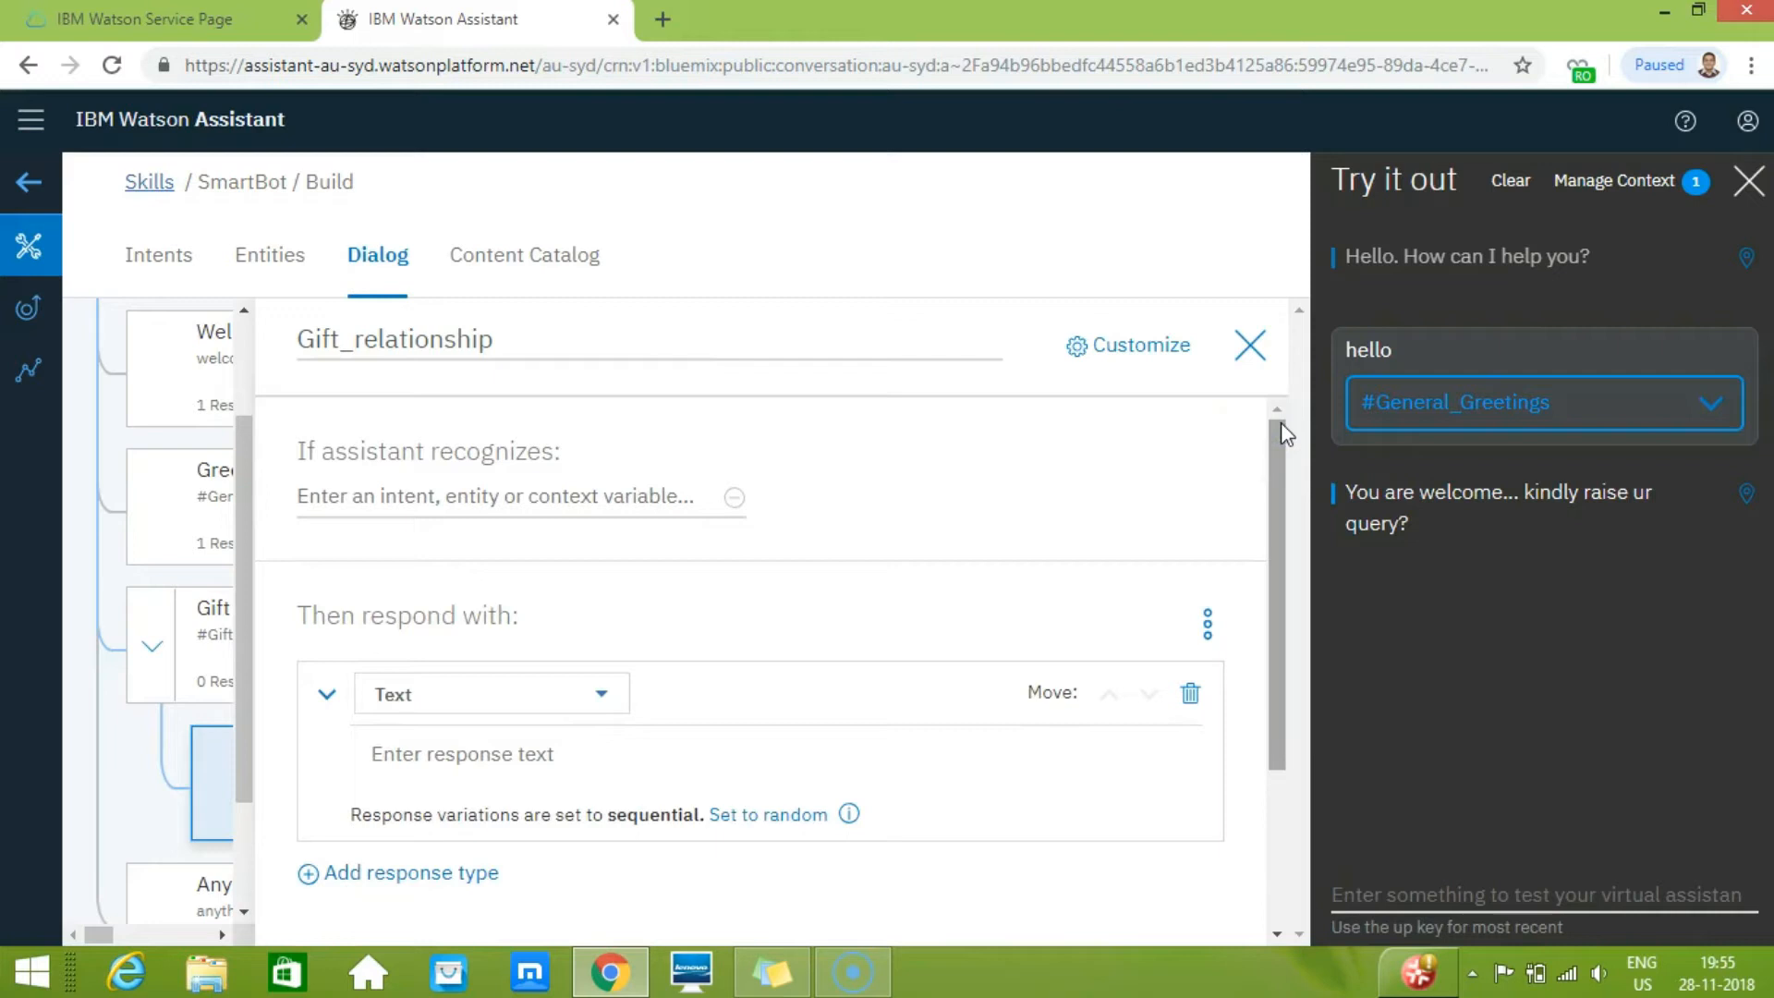
{"action": "left_click", "coordinate": [1146, 344]}
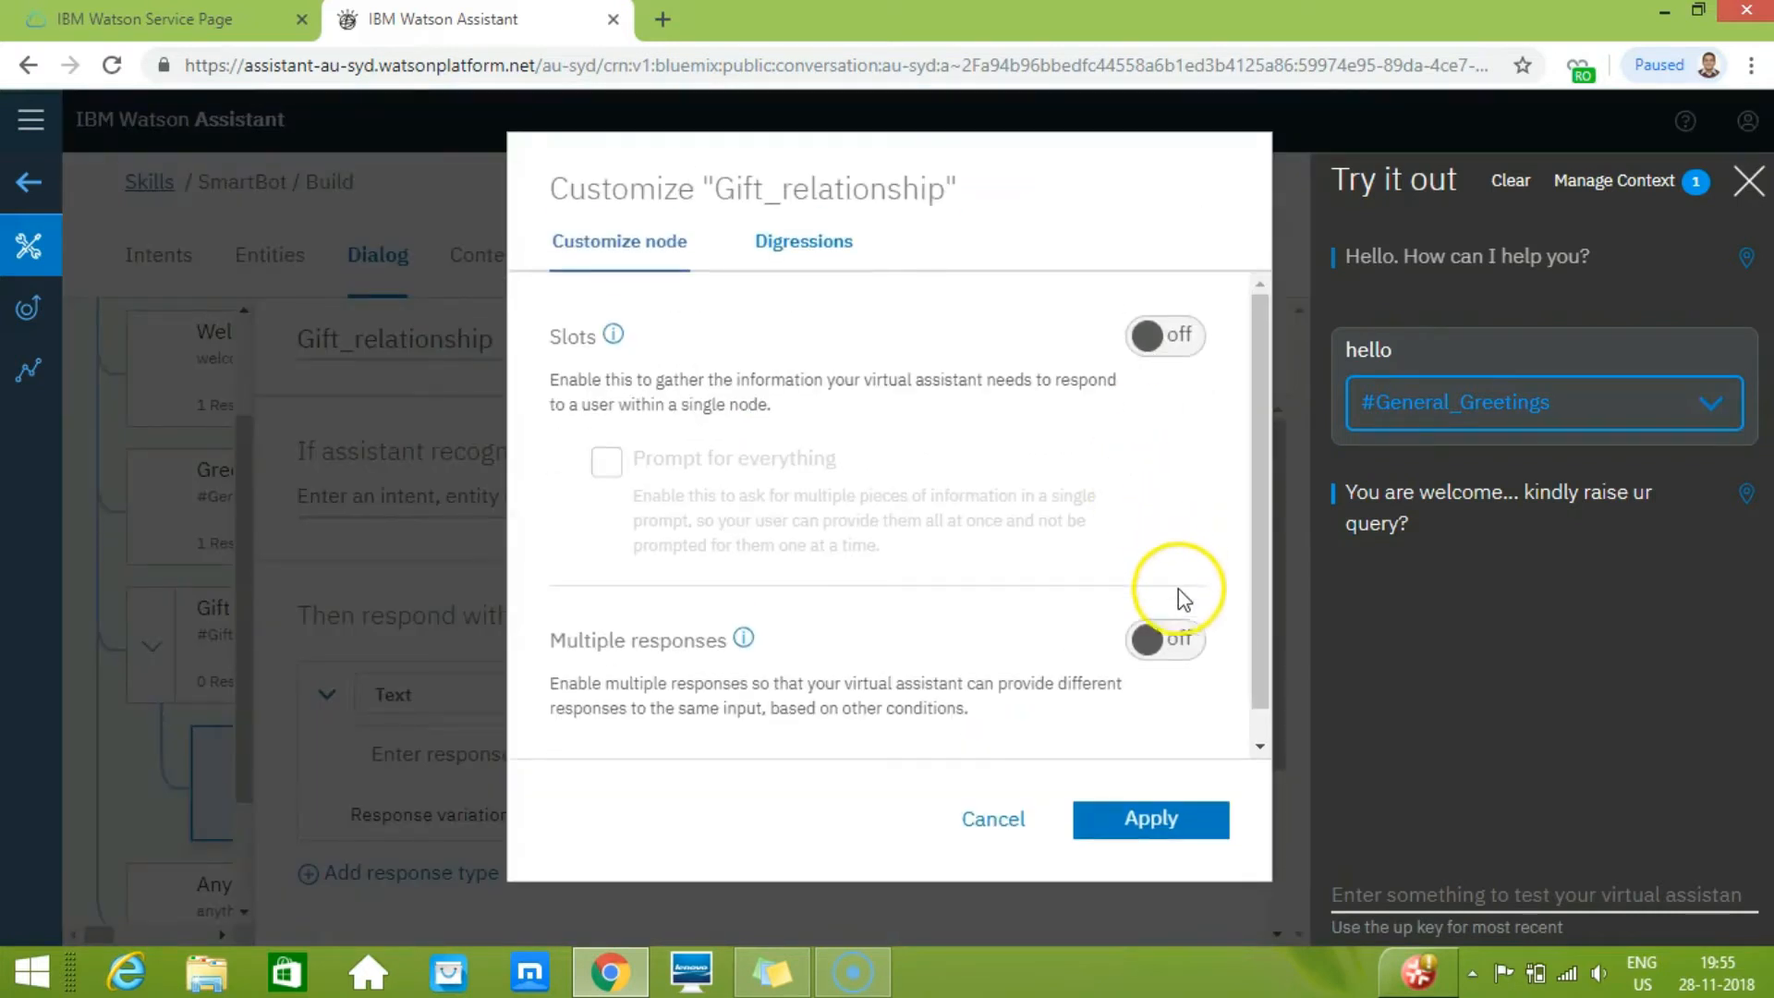
{"action": "left_click", "coordinate": [1177, 638]}
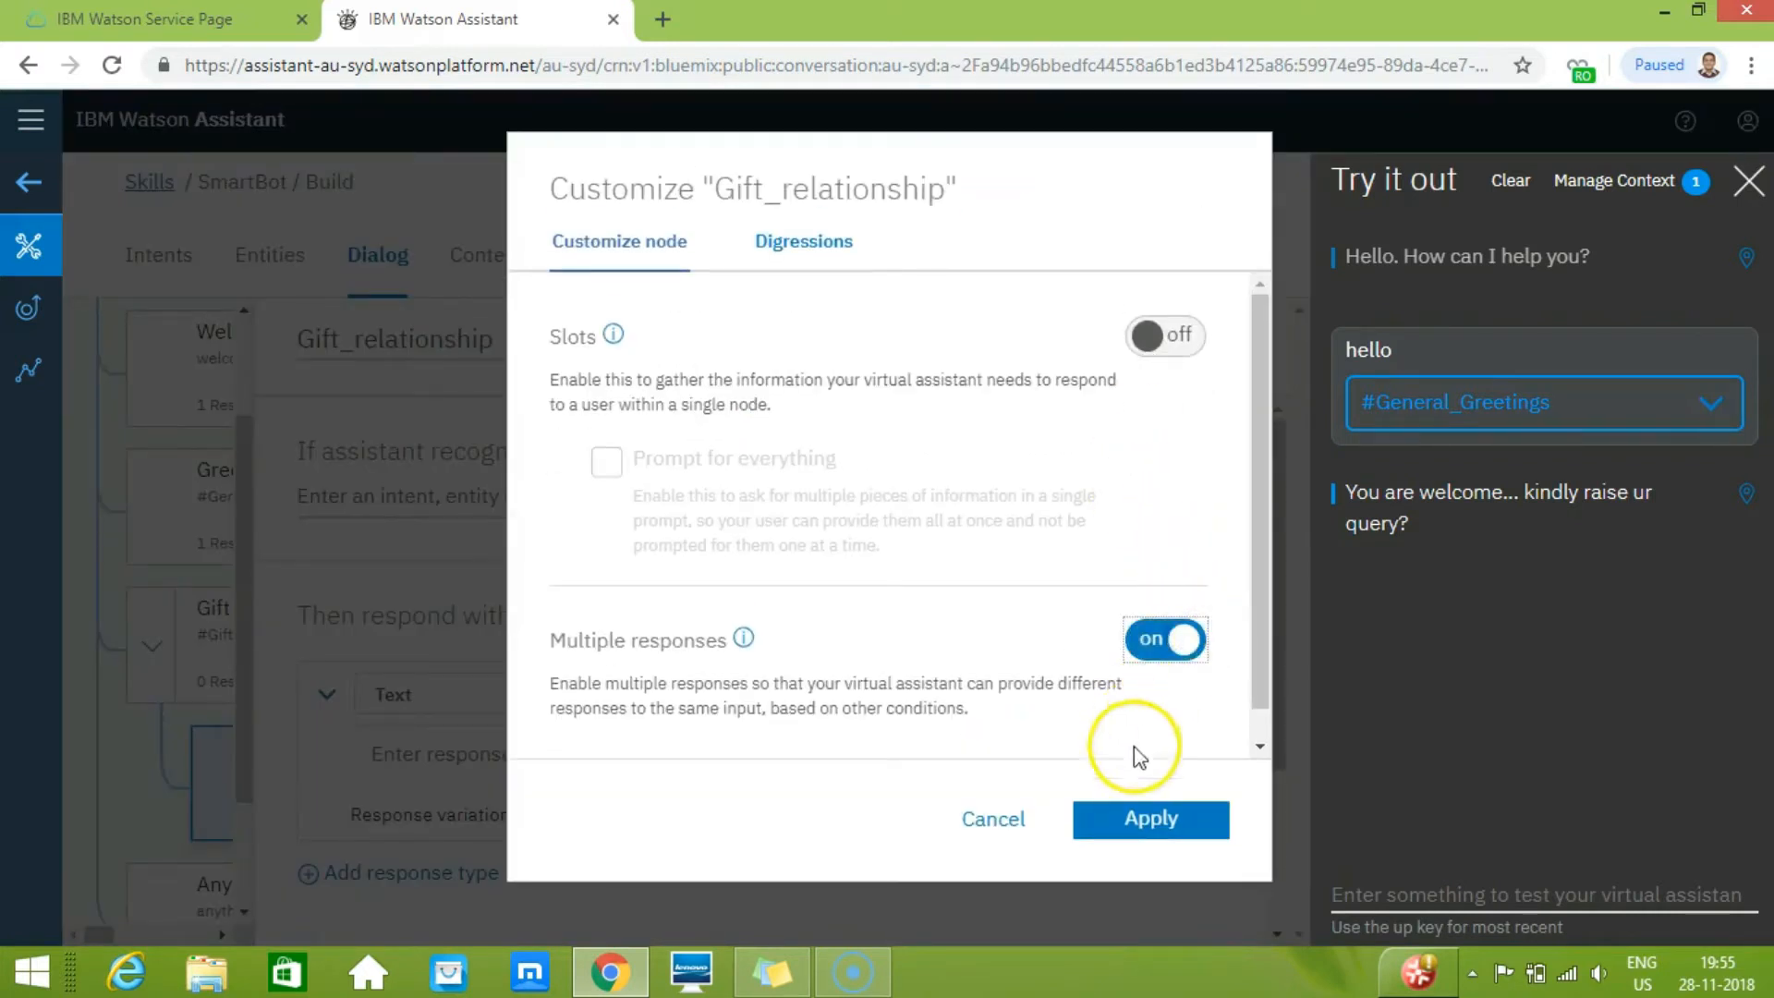
{"action": "left_click", "coordinate": [1142, 817]}
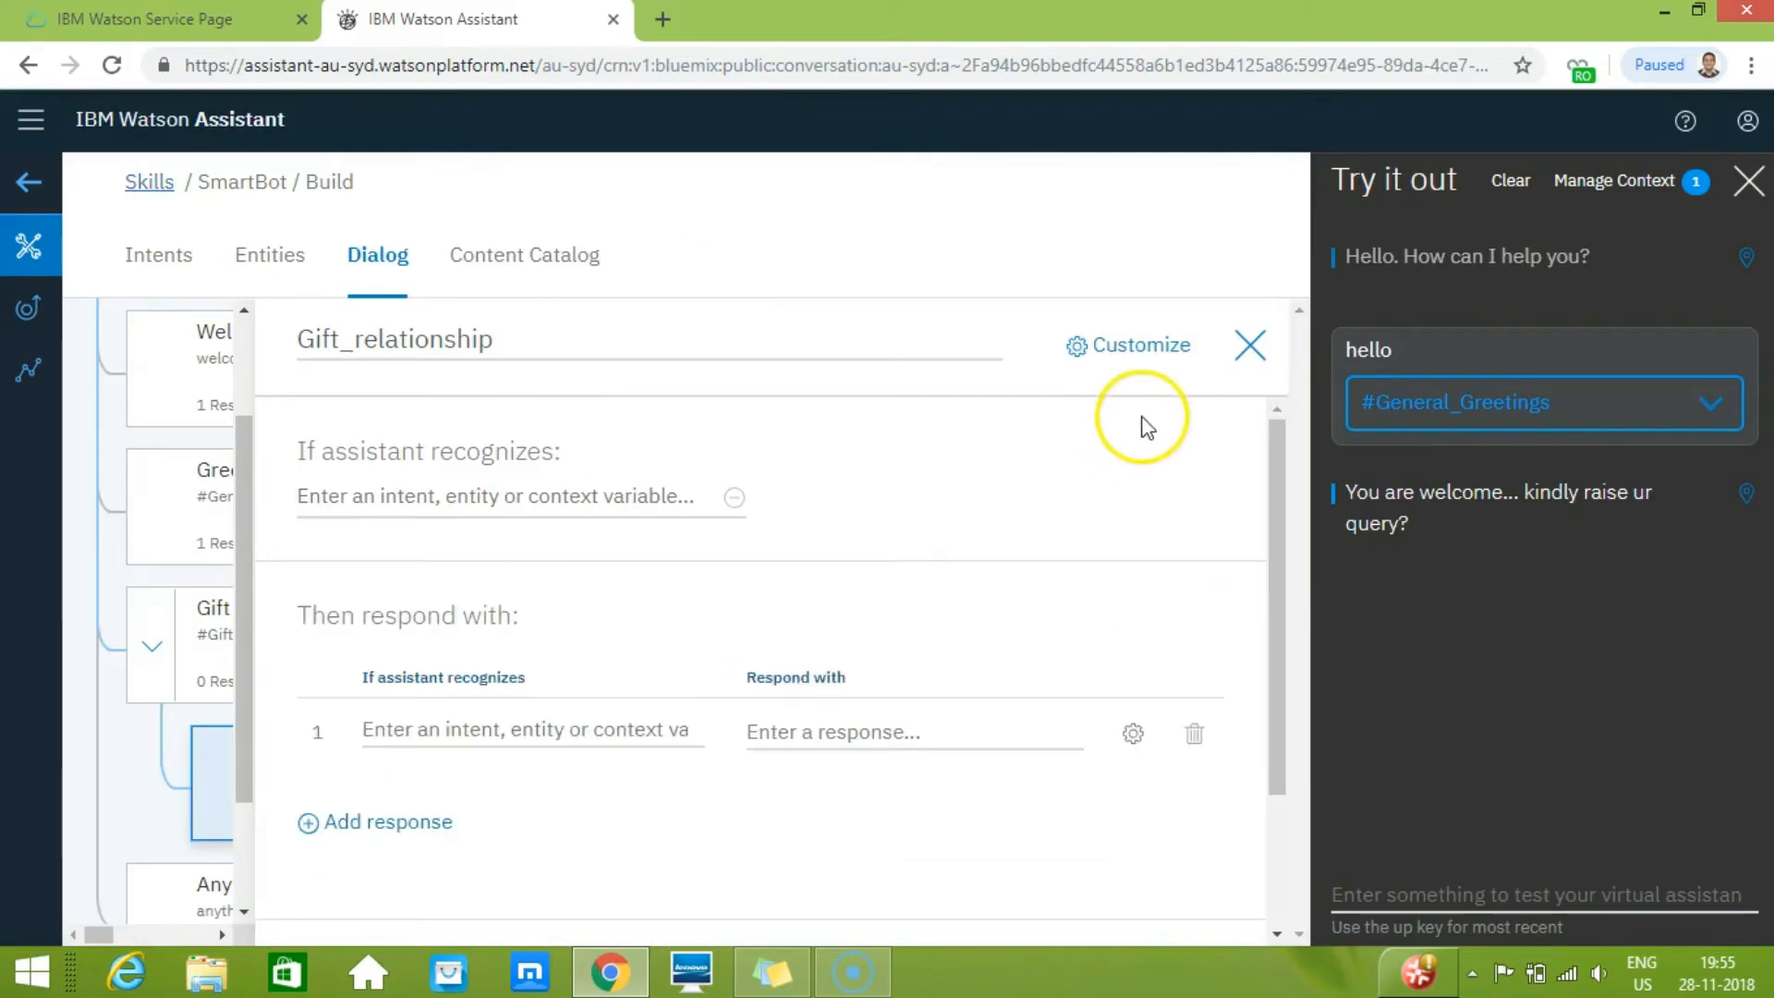
{"action": "mouse_move", "coordinate": [1275, 467]}
{"action": "left_mouse_down"}
{"action": "mouse_move", "coordinate": [1276, 495]}
{"action": "mouse_move", "coordinate": [1272, 471]}
{"action": "left_mouse_up"}
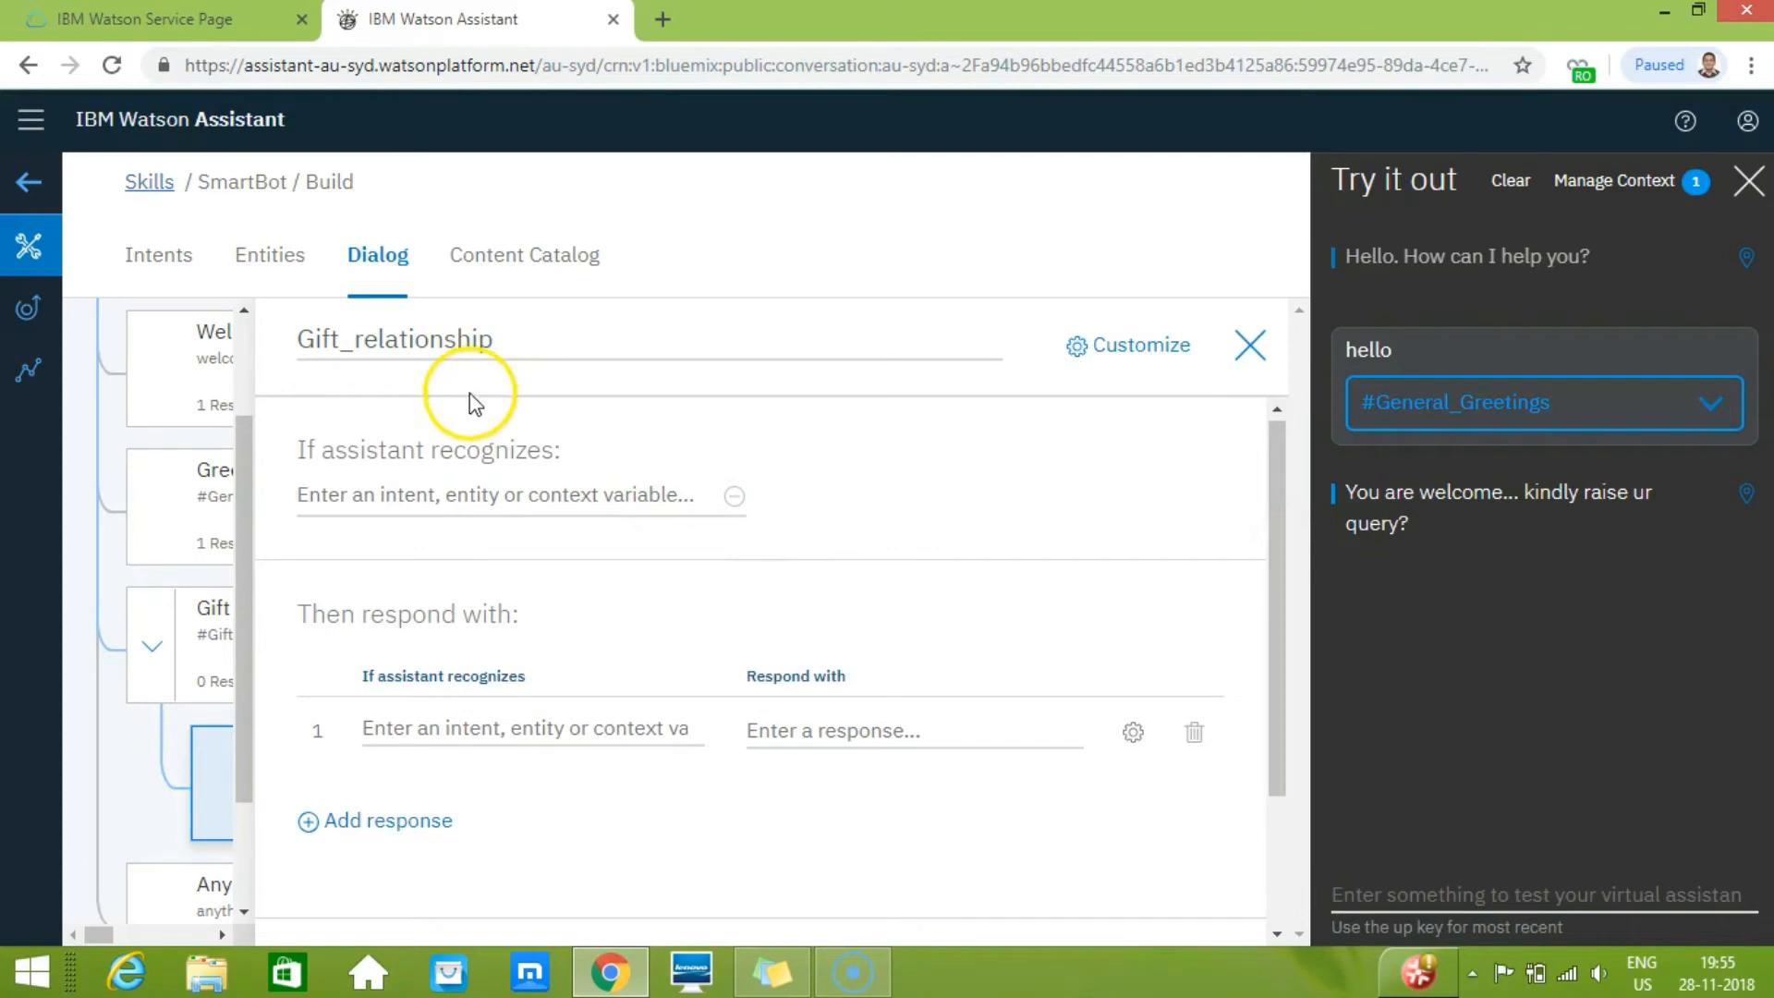
{"action": "left_click", "coordinate": [426, 495]}
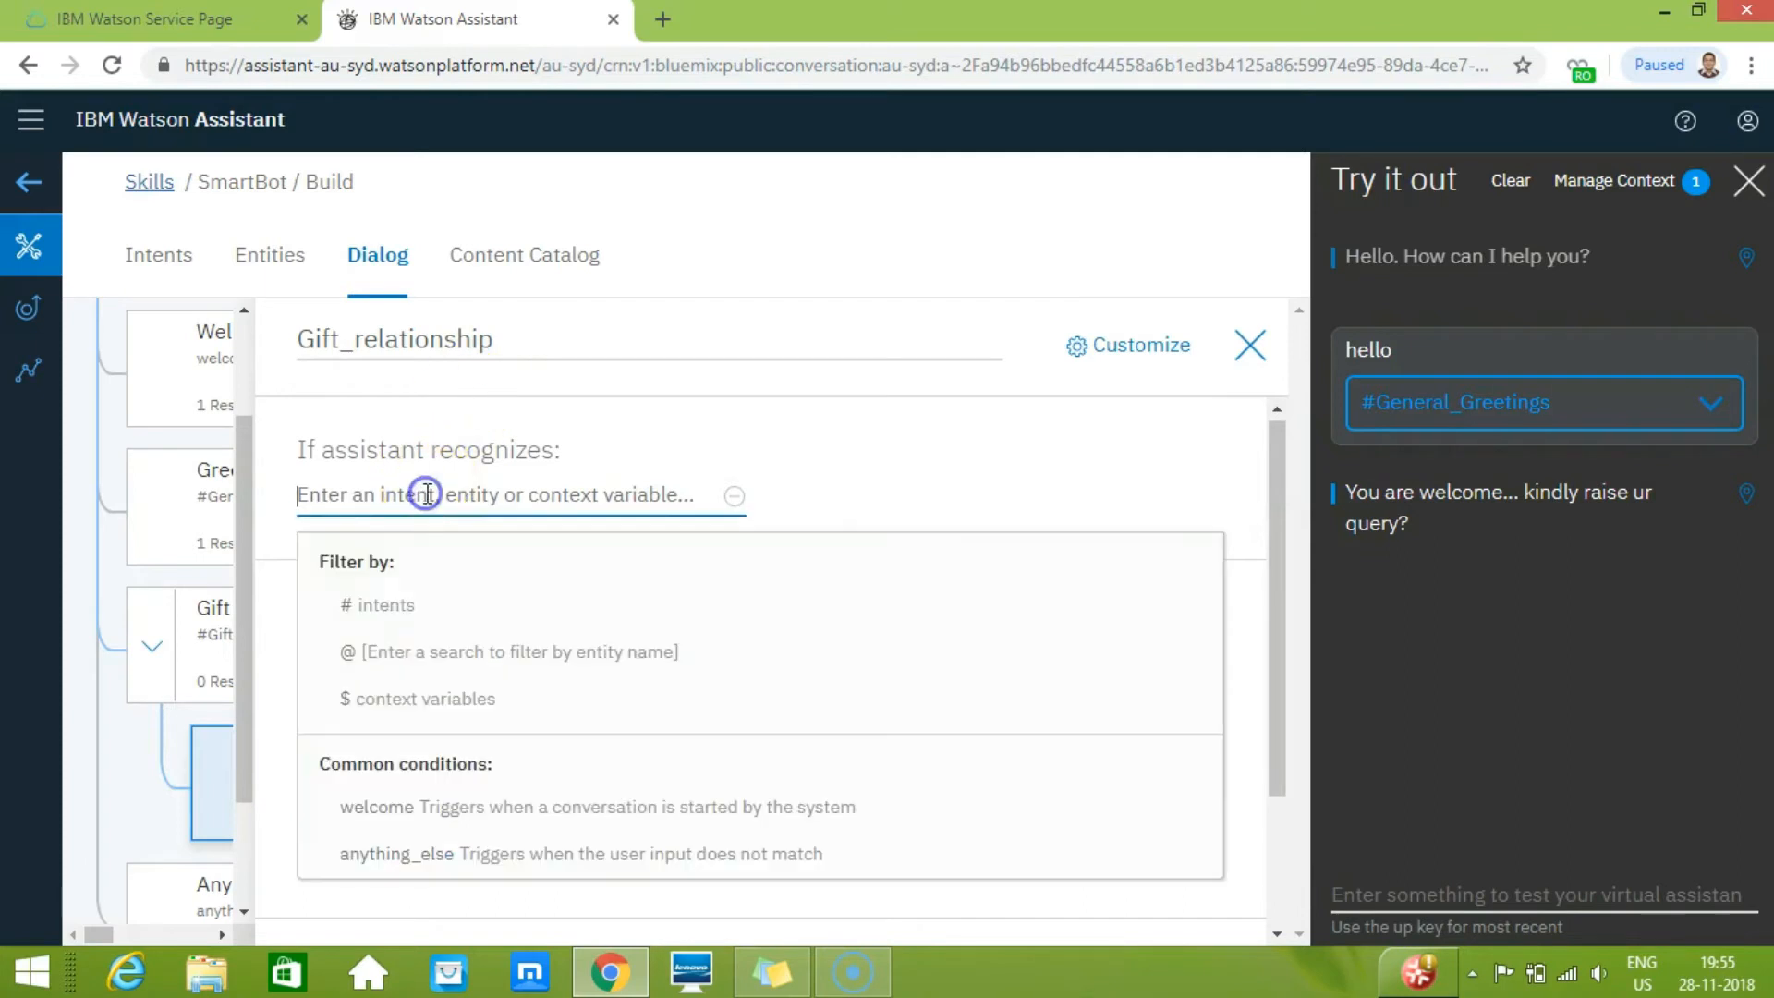
{"action": "left_click", "coordinate": [425, 651]}
{"action": "left_click", "coordinate": [486, 609]}
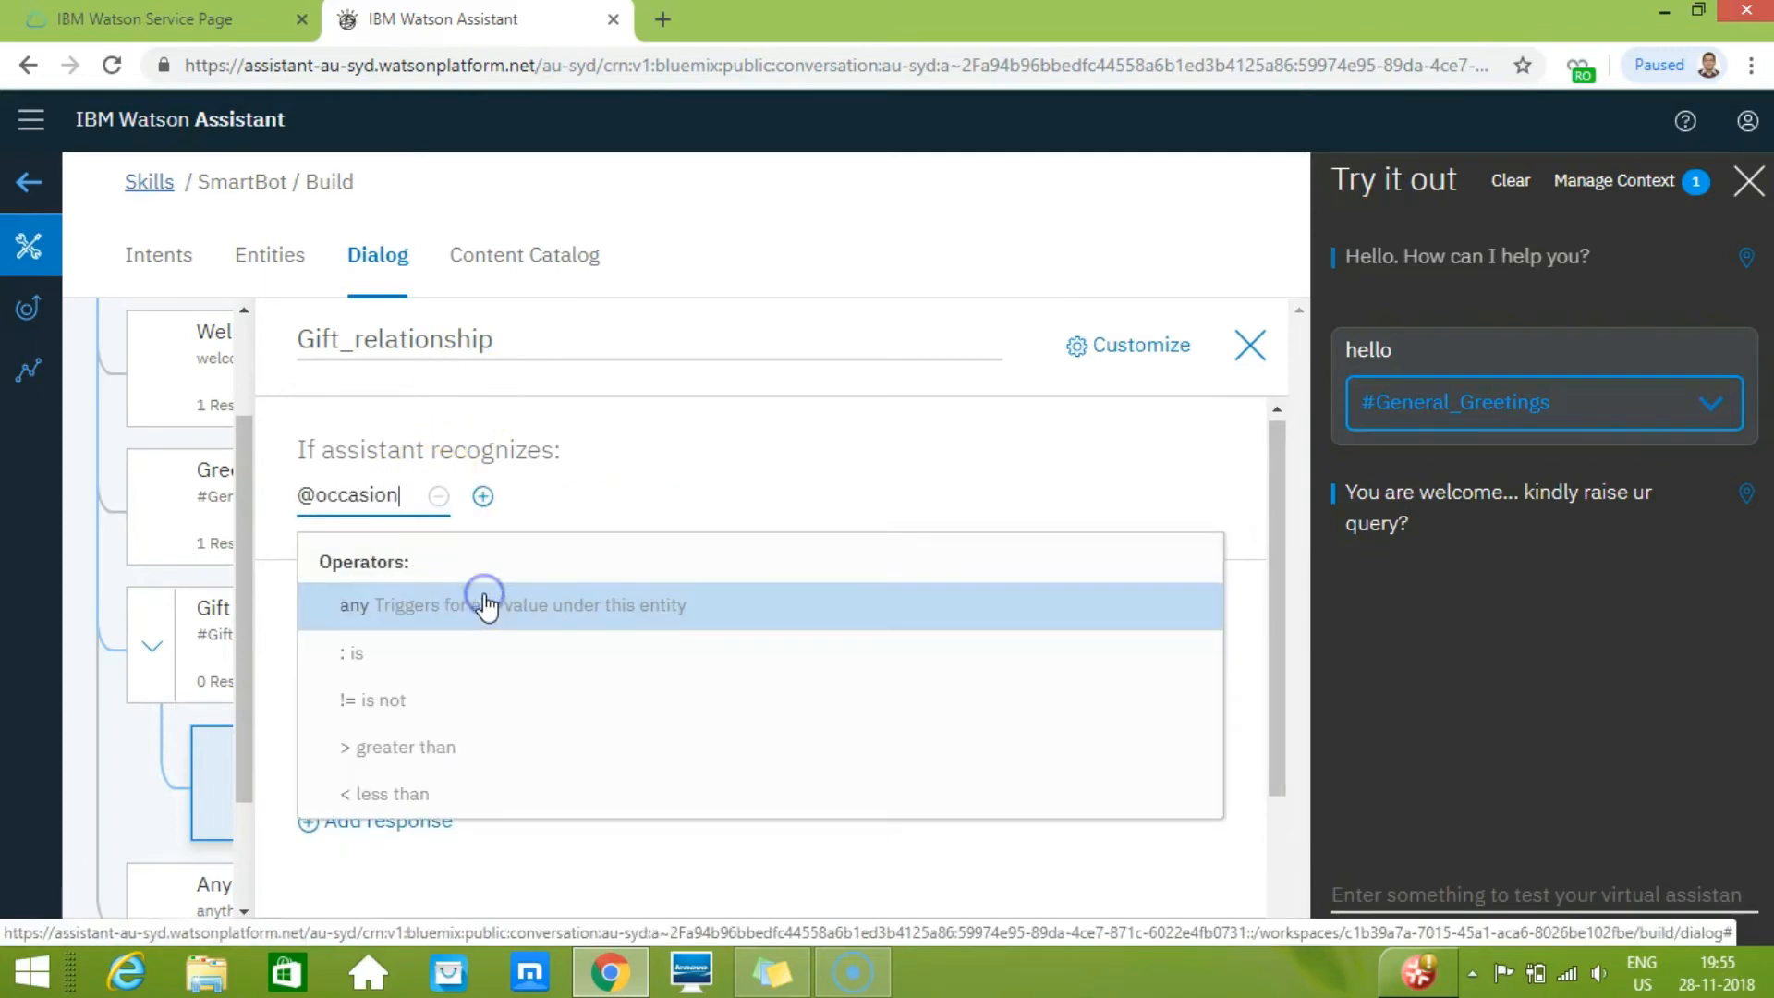
{"action": "key", "text": "BackSpace"}
{"action": "key", "text": "BackSpace"}
{"action": "key", "text": "BackSpace"}
{"action": "key", "text": "BackSpace"}
{"action": "key", "text": "BackSpace"}
{"action": "key", "text": "BackSpace"}
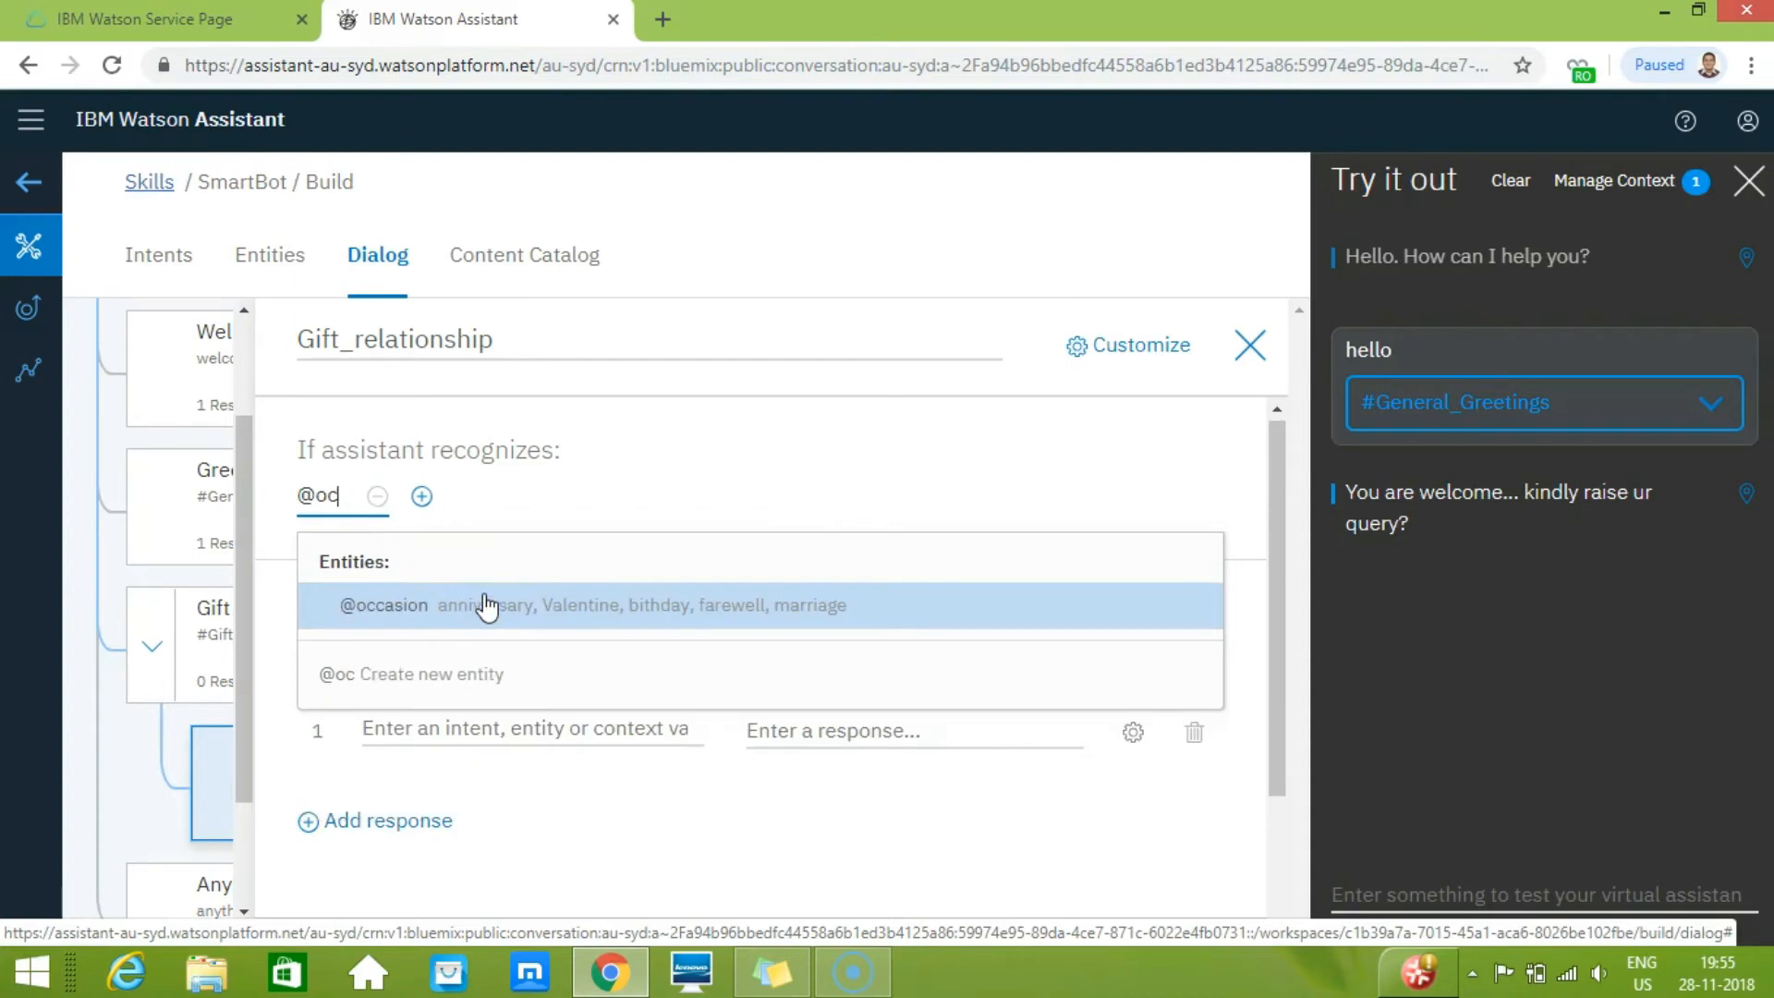
{"action": "left_click", "coordinate": [487, 606]}
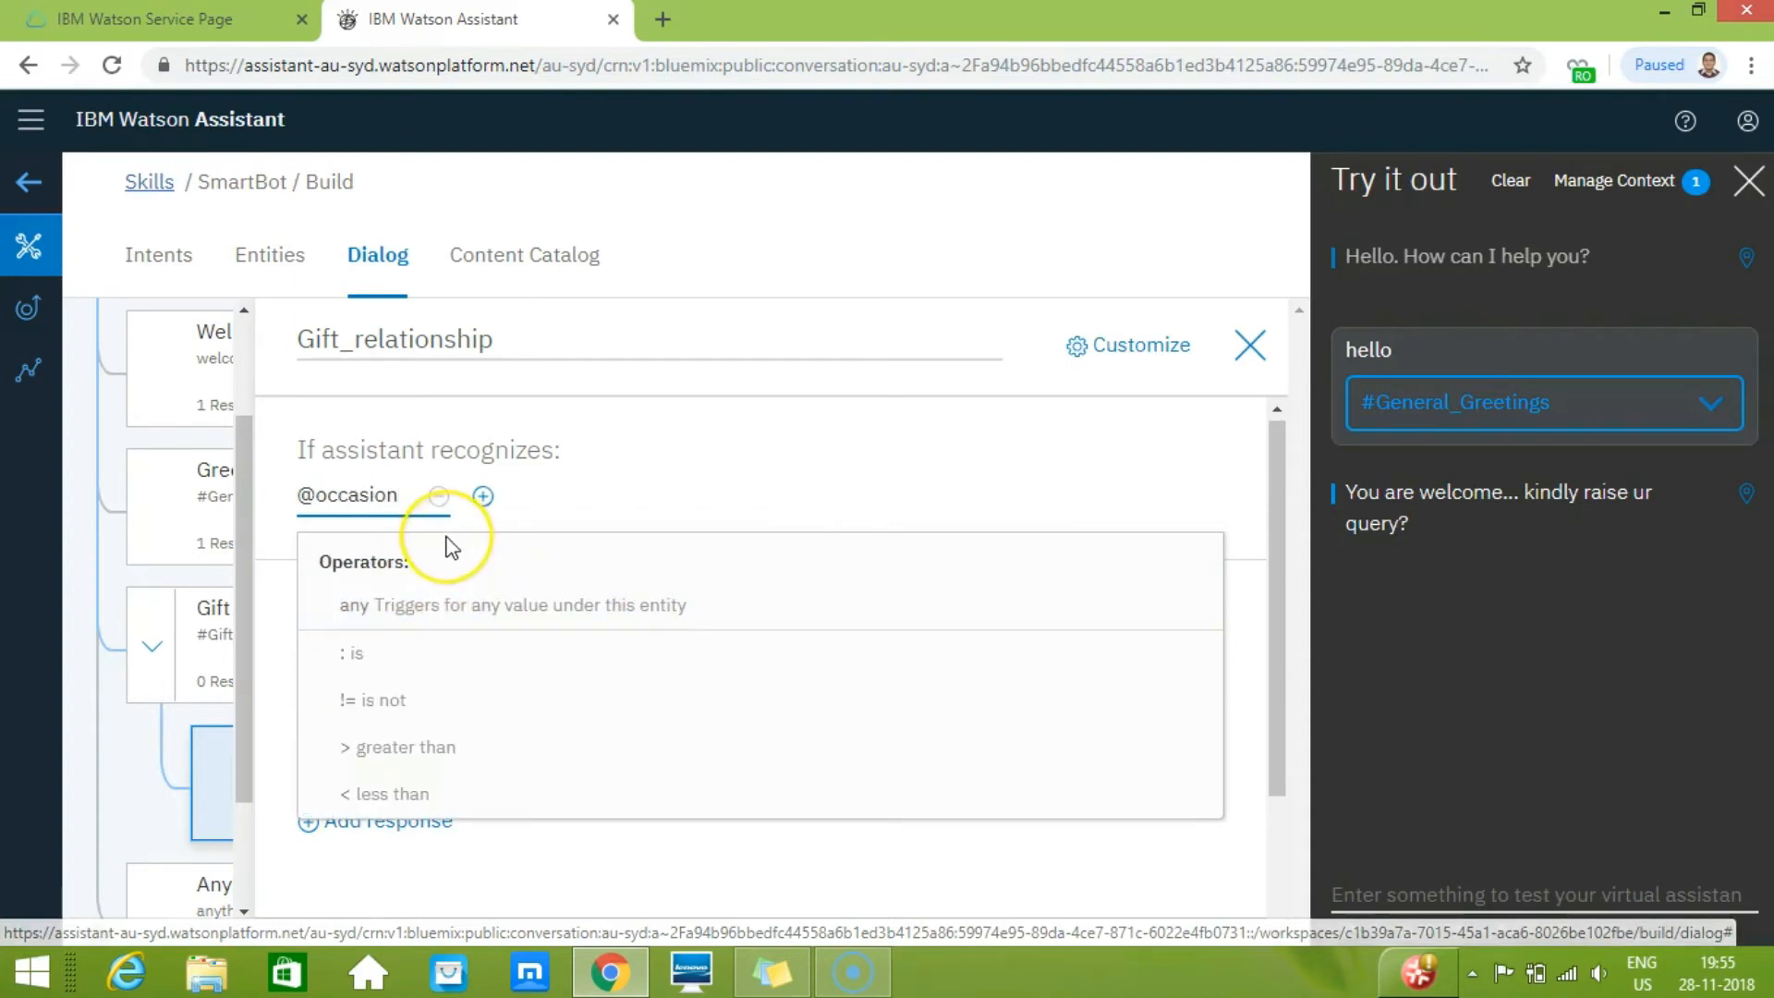
{"action": "key", "text": "BackSpace"}
{"action": "key", "text": "BackSpace"}
{"action": "key", "text": "BackSpace"}
{"action": "key", "text": "BackSpace"}
{"action": "key", "text": "BackSpace"}
{"action": "key", "text": "BackSpace"}
{"action": "key", "text": "BackSpace"}
{"action": "key", "text": "BackSpace"}
{"action": "key", "text": "BackSpace"}
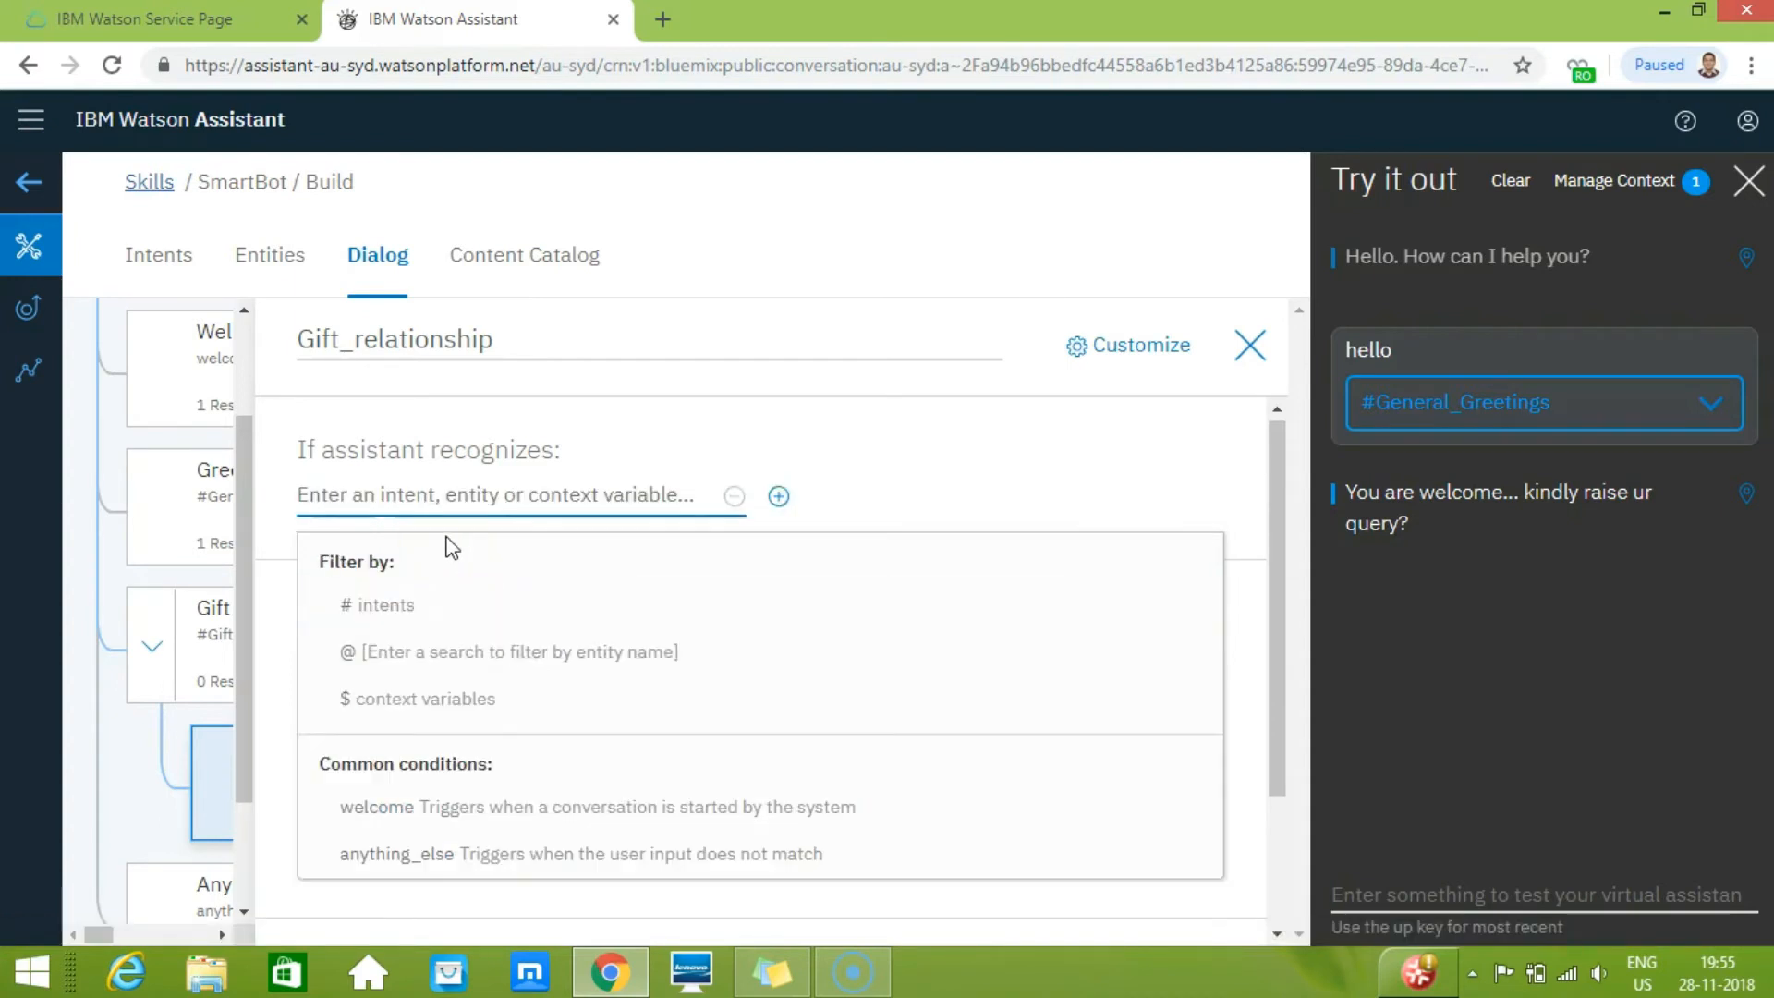
{"action": "left_click", "coordinate": [423, 656]}
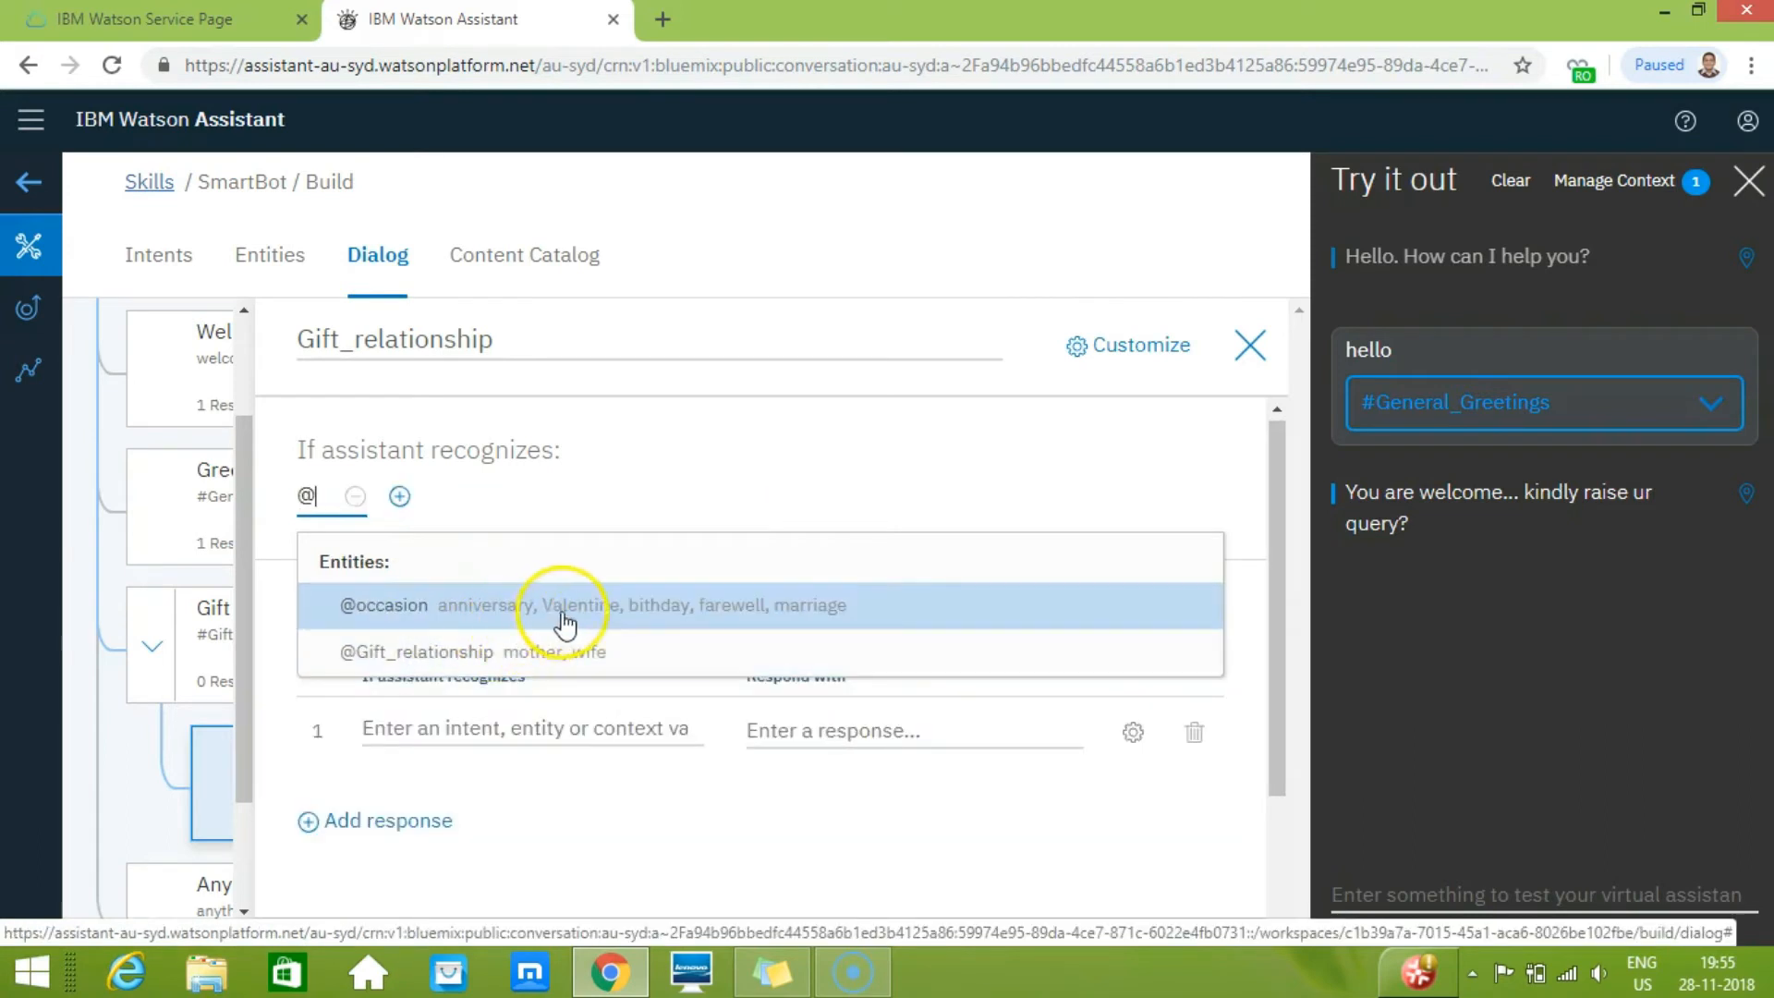
{"action": "left_click", "coordinate": [590, 653]}
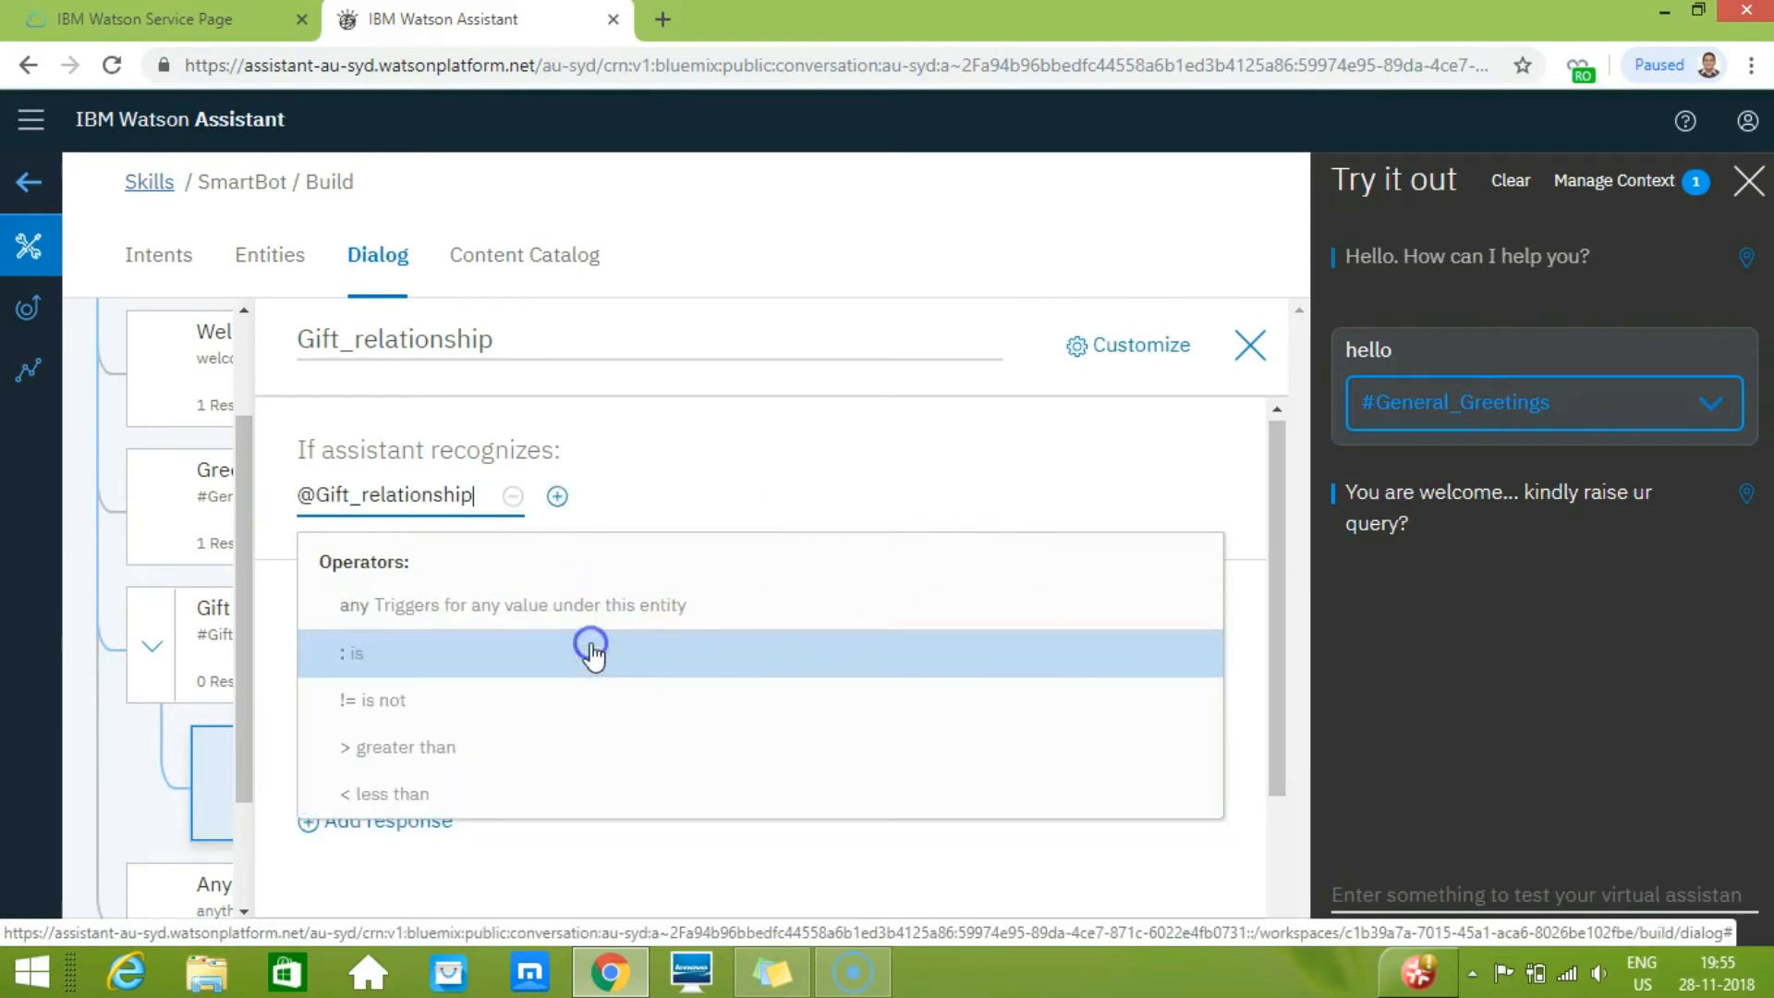
{"action": "left_click", "coordinate": [593, 653]}
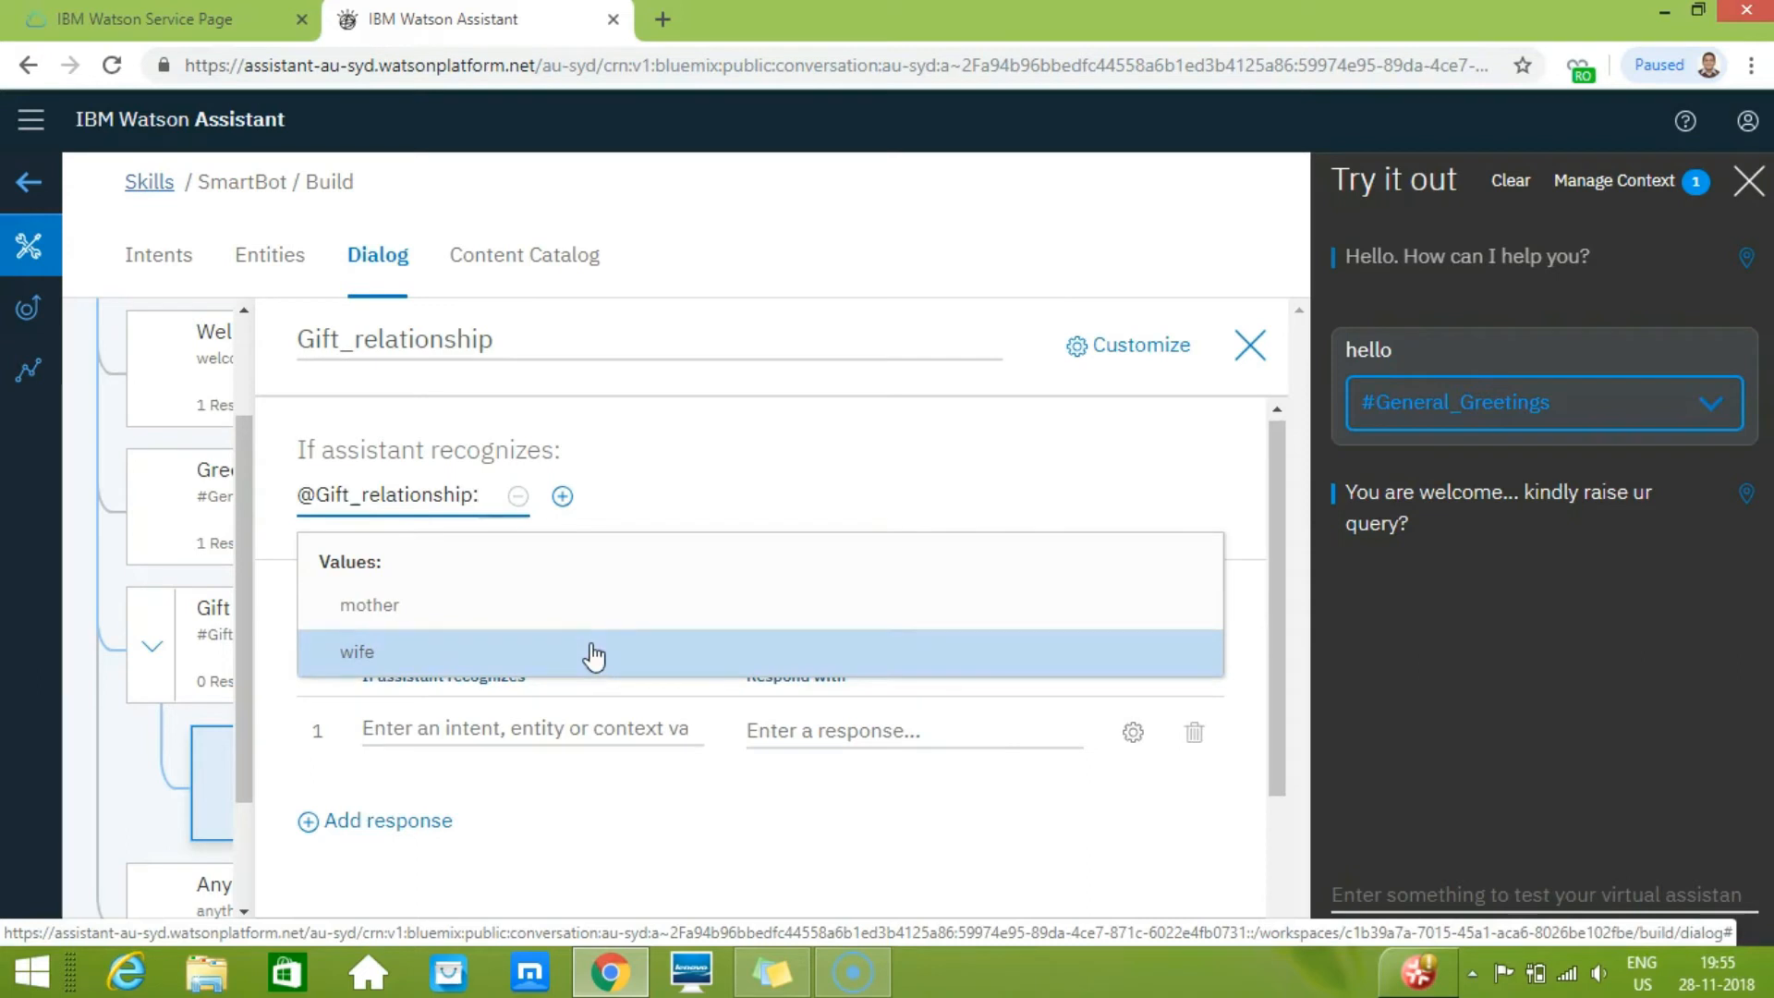
{"action": "left_click", "coordinate": [369, 658]}
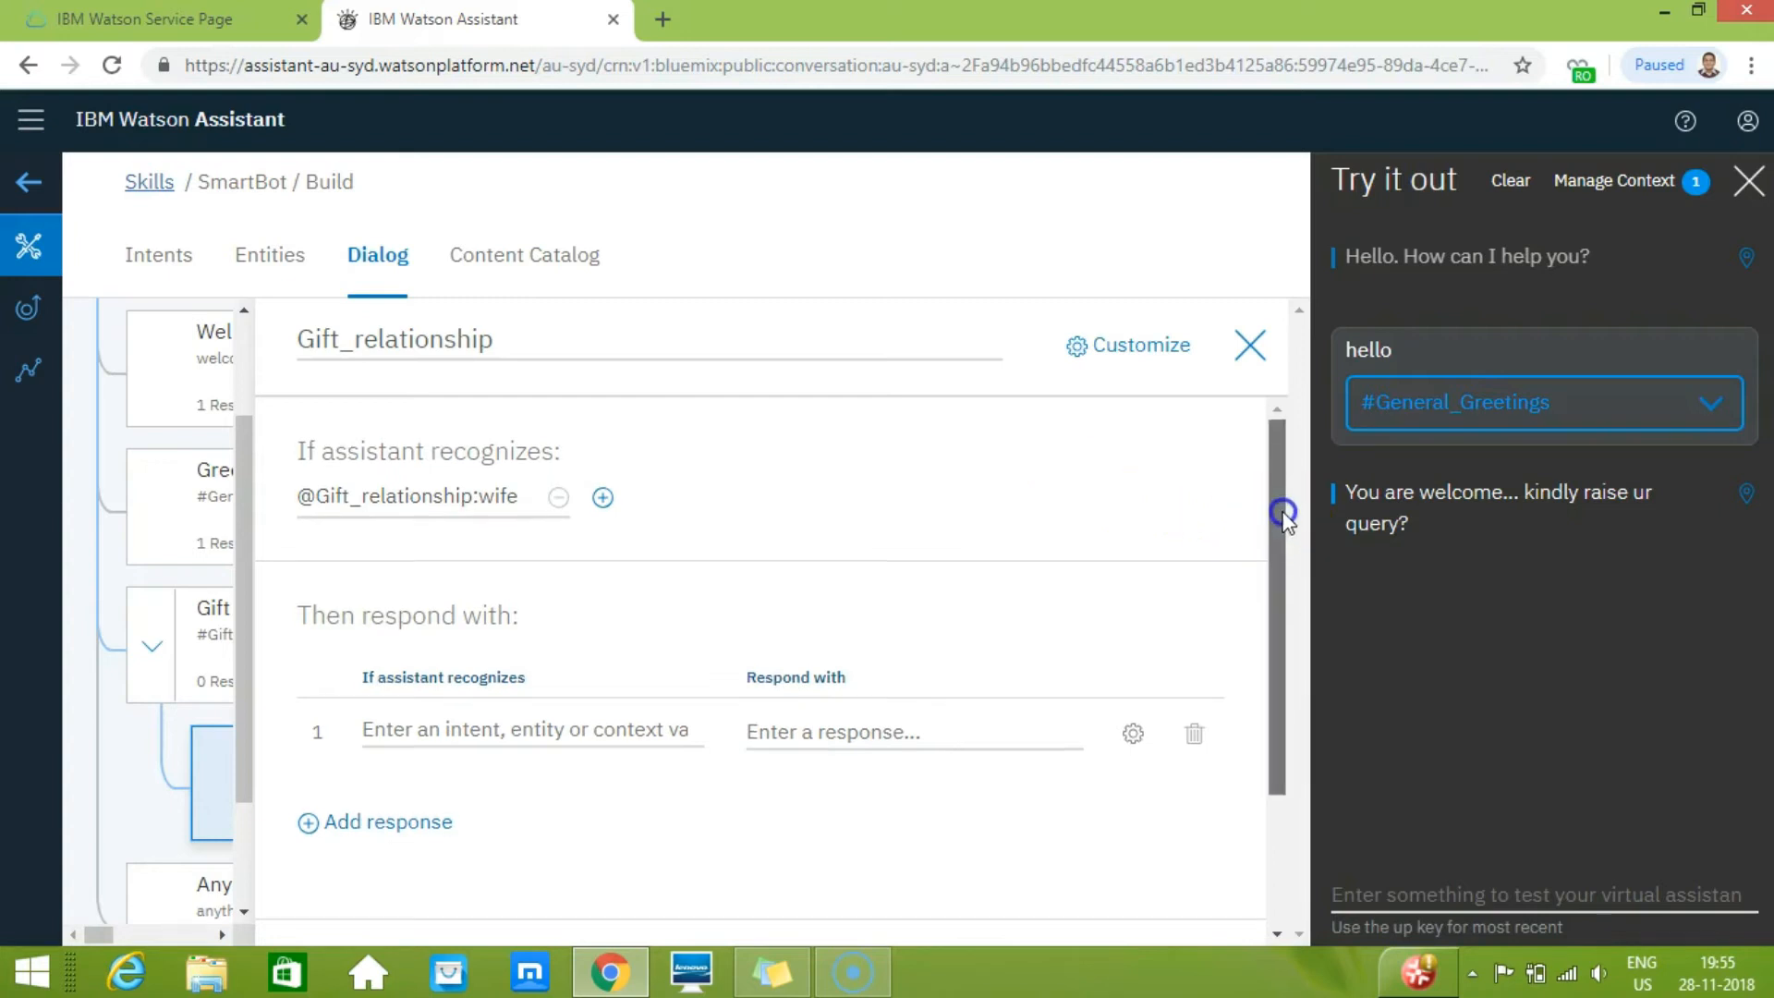
{"action": "left_click_drag", "start_coordinate": [1279, 507], "coordinate": [1284, 525]}
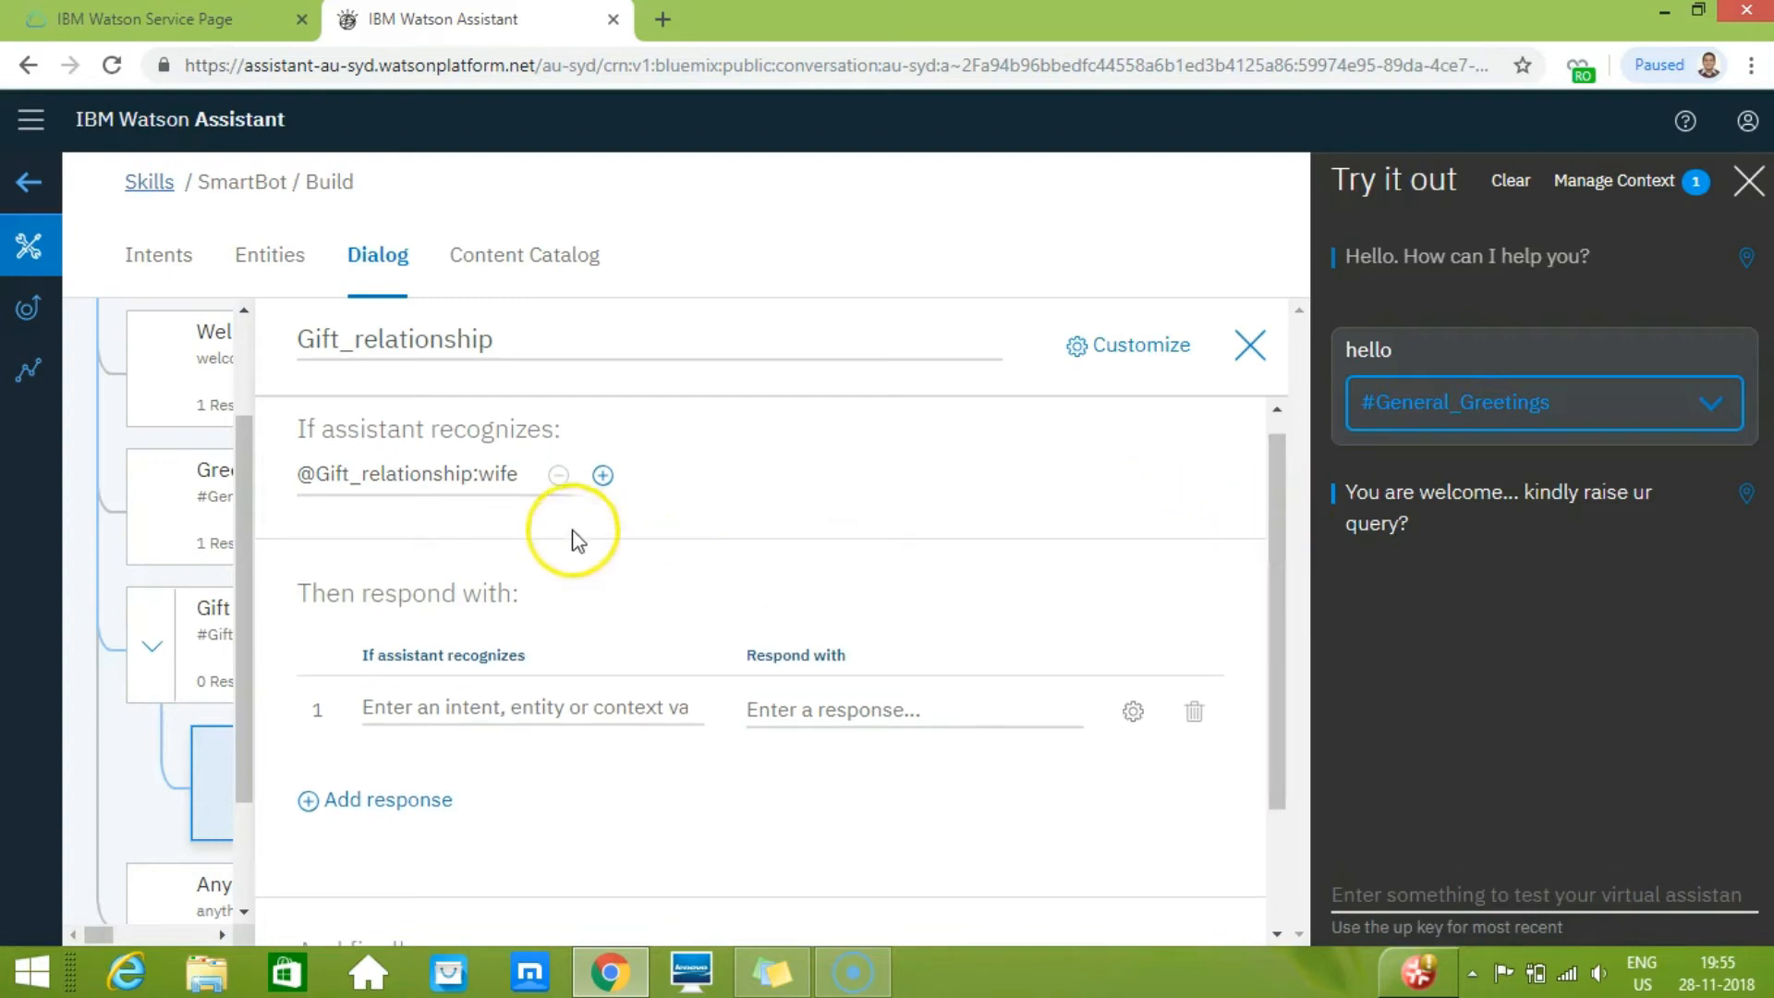
{"action": "left_click", "coordinate": [517, 473]}
{"action": "key", "text": "BackSpace"}
{"action": "key", "text": "BackSpace"}
{"action": "key", "text": "BackSpace"}
{"action": "key", "text": "BackSpace"}
{"action": "key", "text": "BackSpace"}
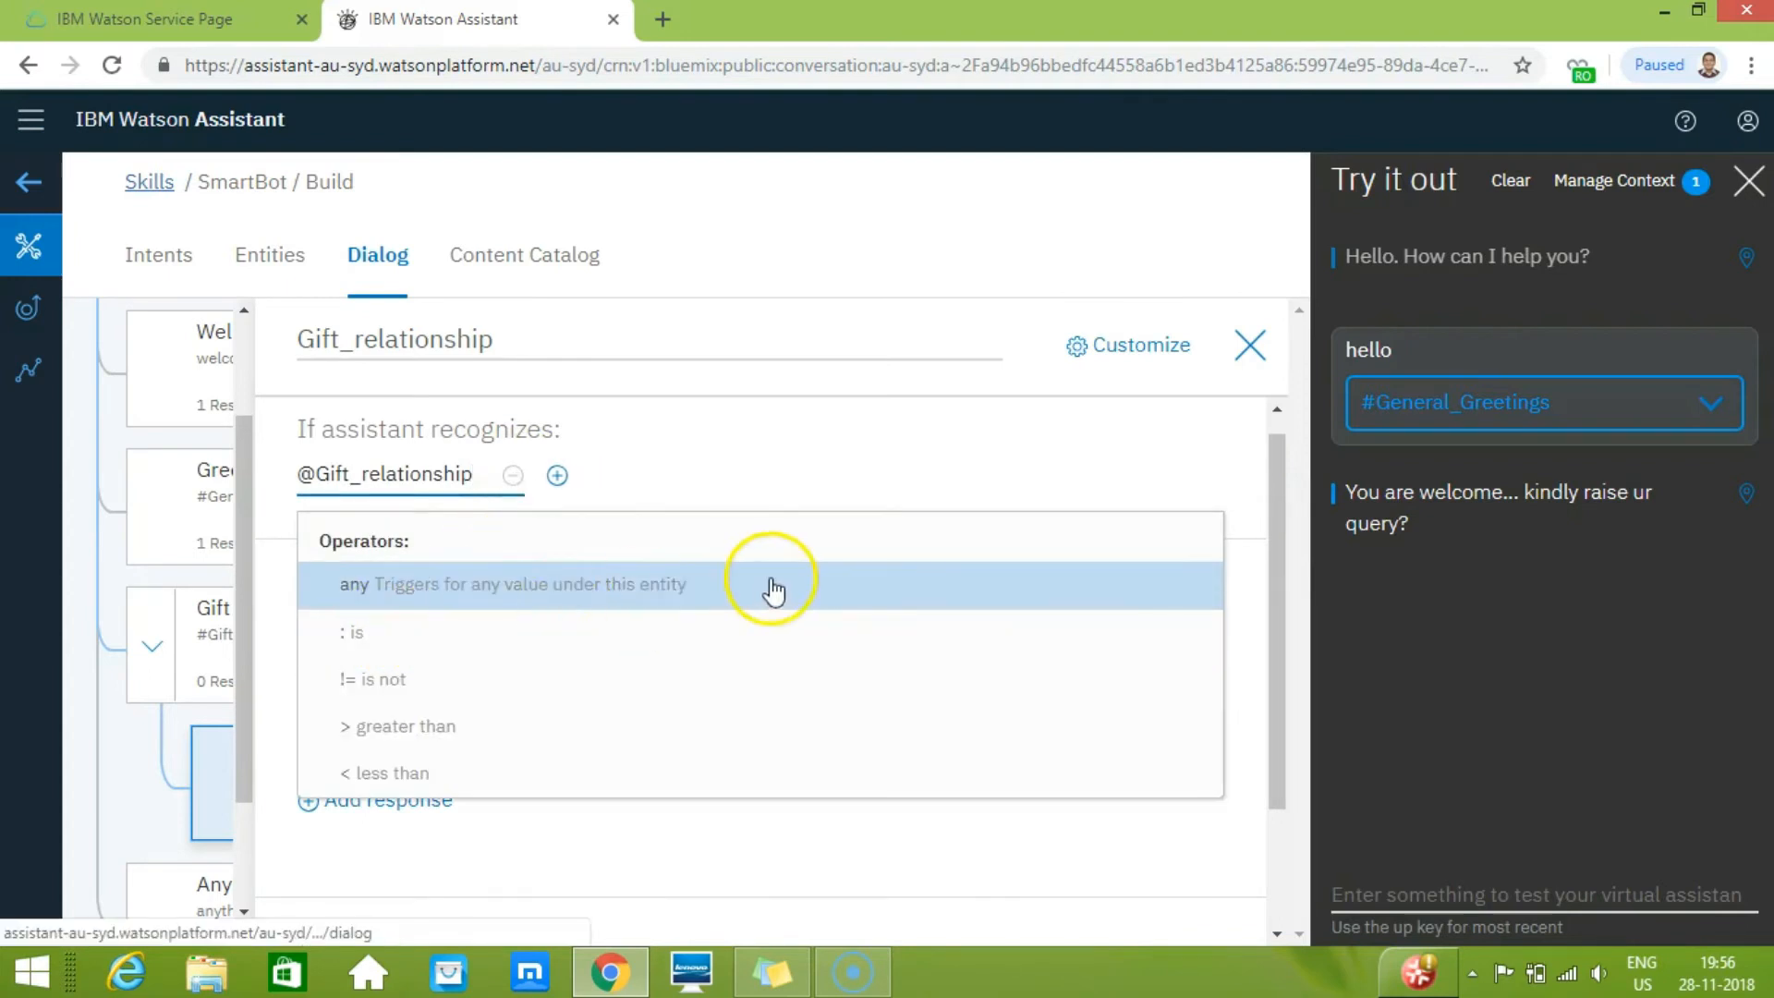
{"action": "left_click_drag", "start_coordinate": [1268, 496], "coordinate": [1277, 612]}
{"action": "left_click", "coordinate": [575, 704]}
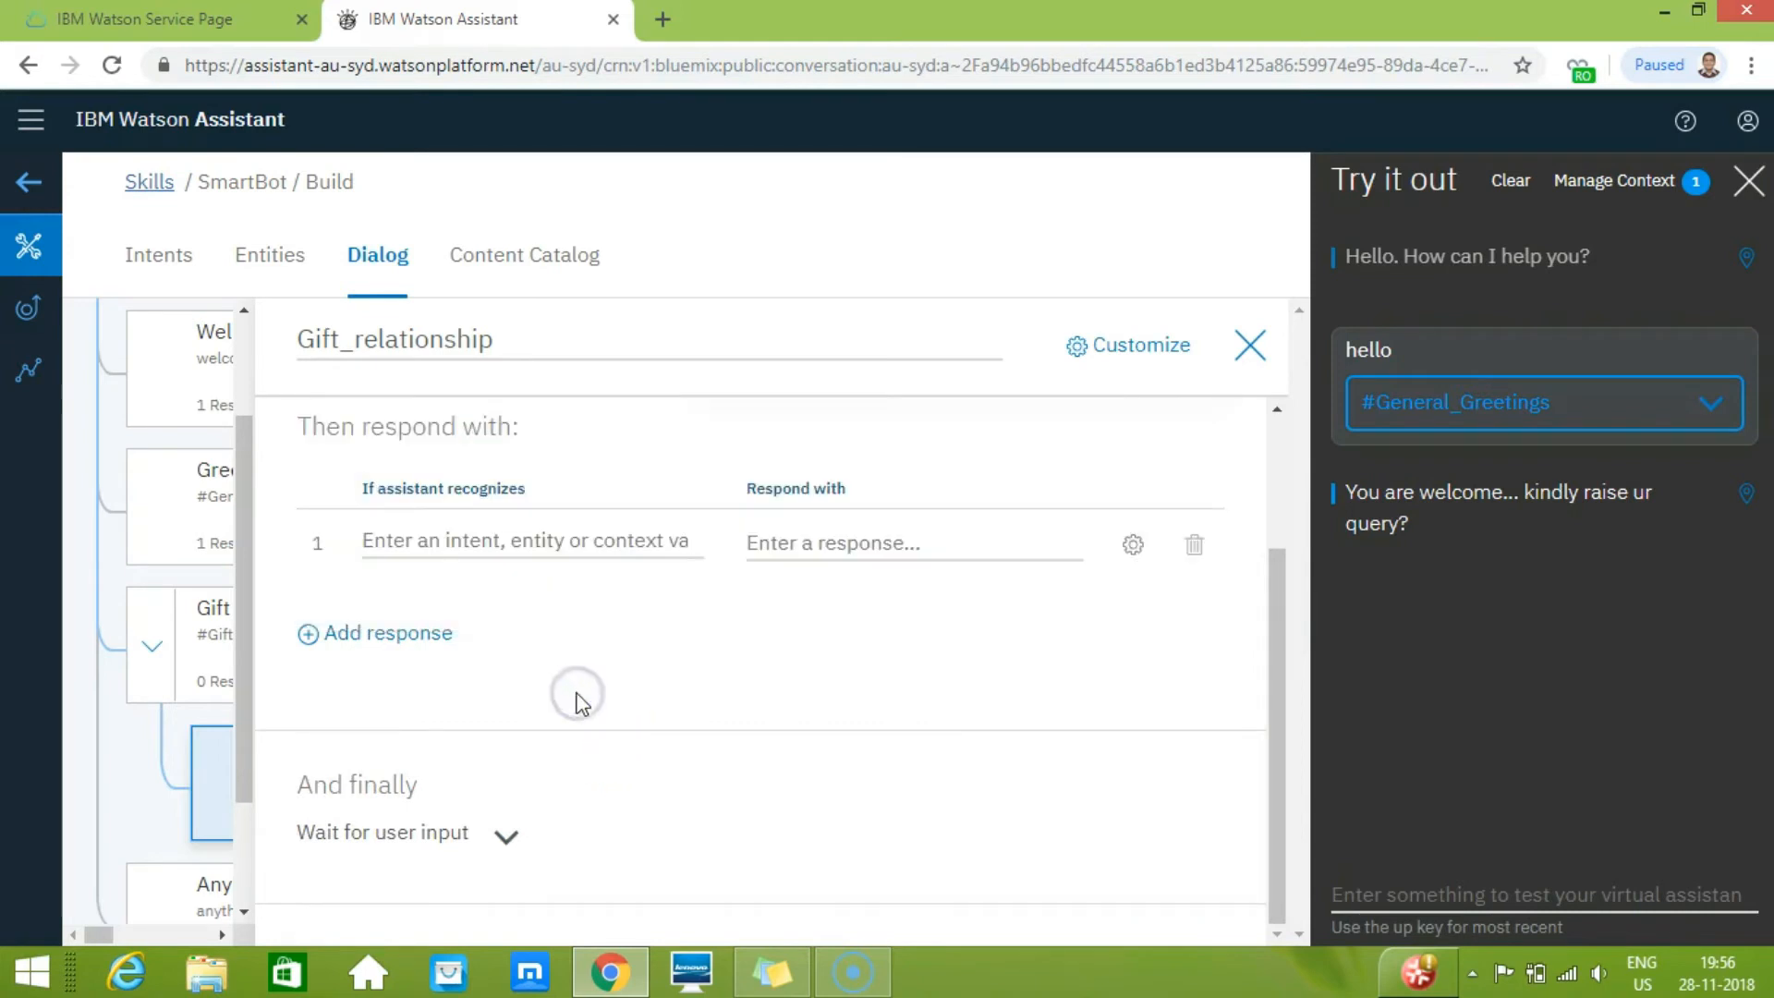
{"action": "left_click", "coordinate": [596, 541]}
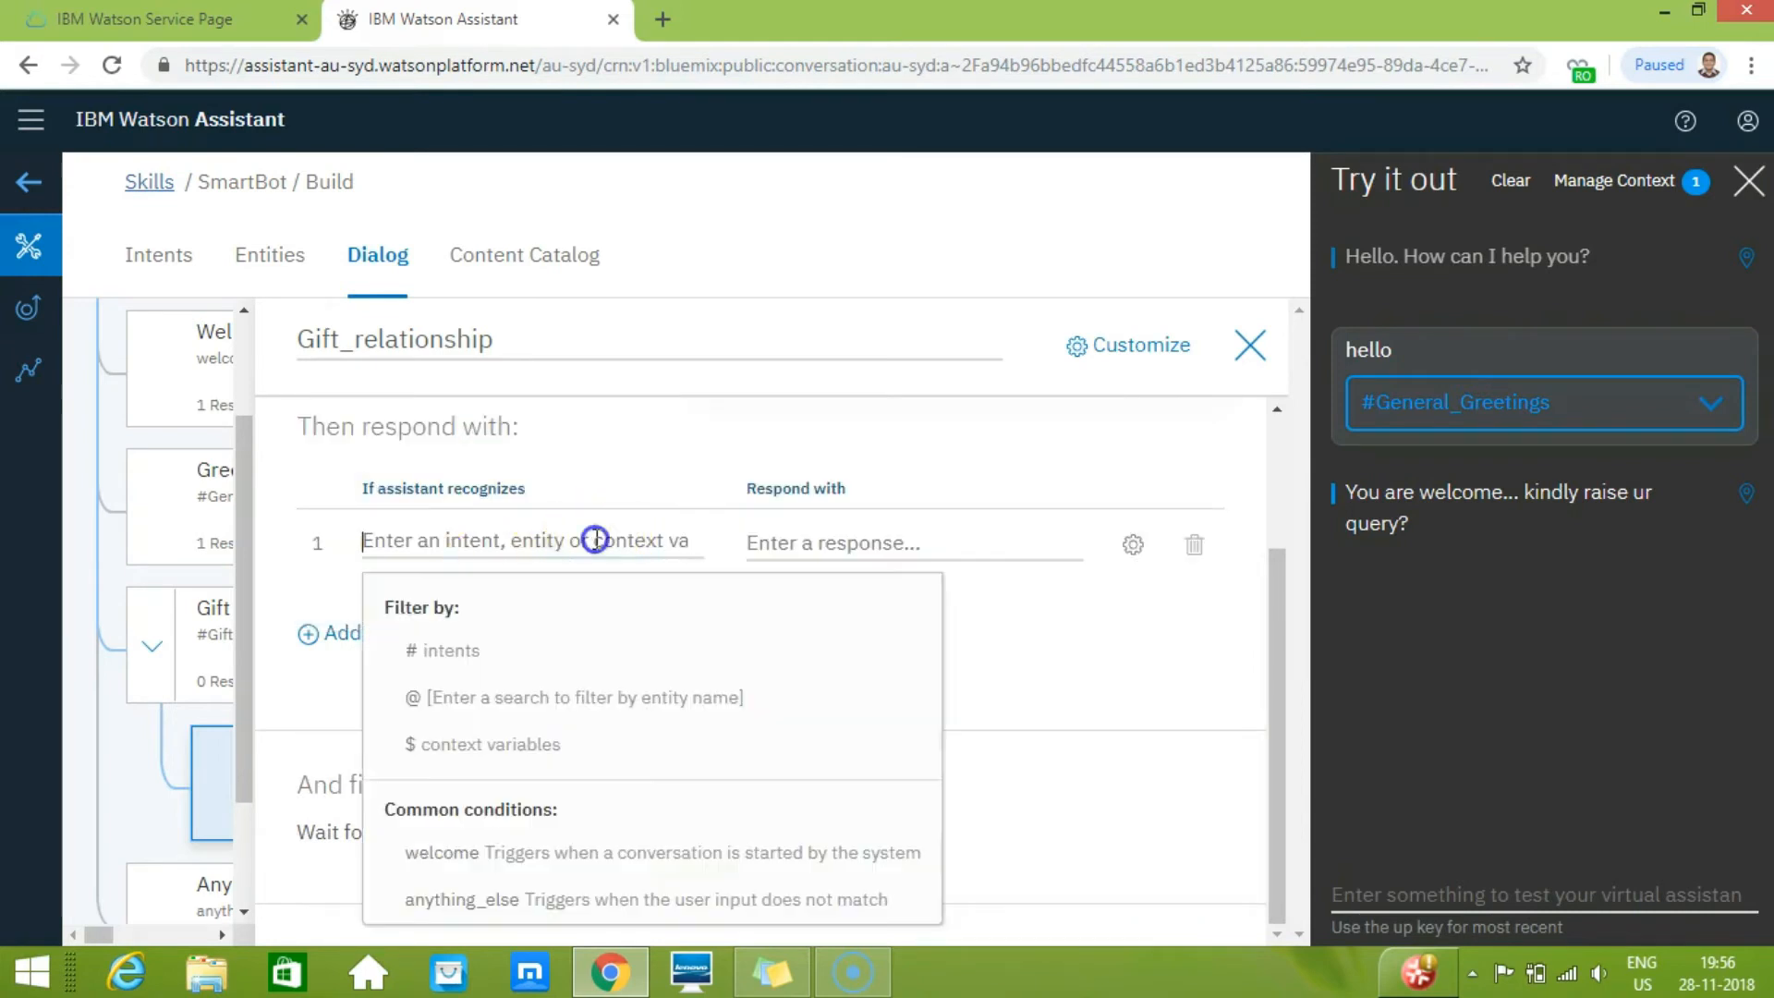
{"action": "left_click", "coordinate": [503, 711]}
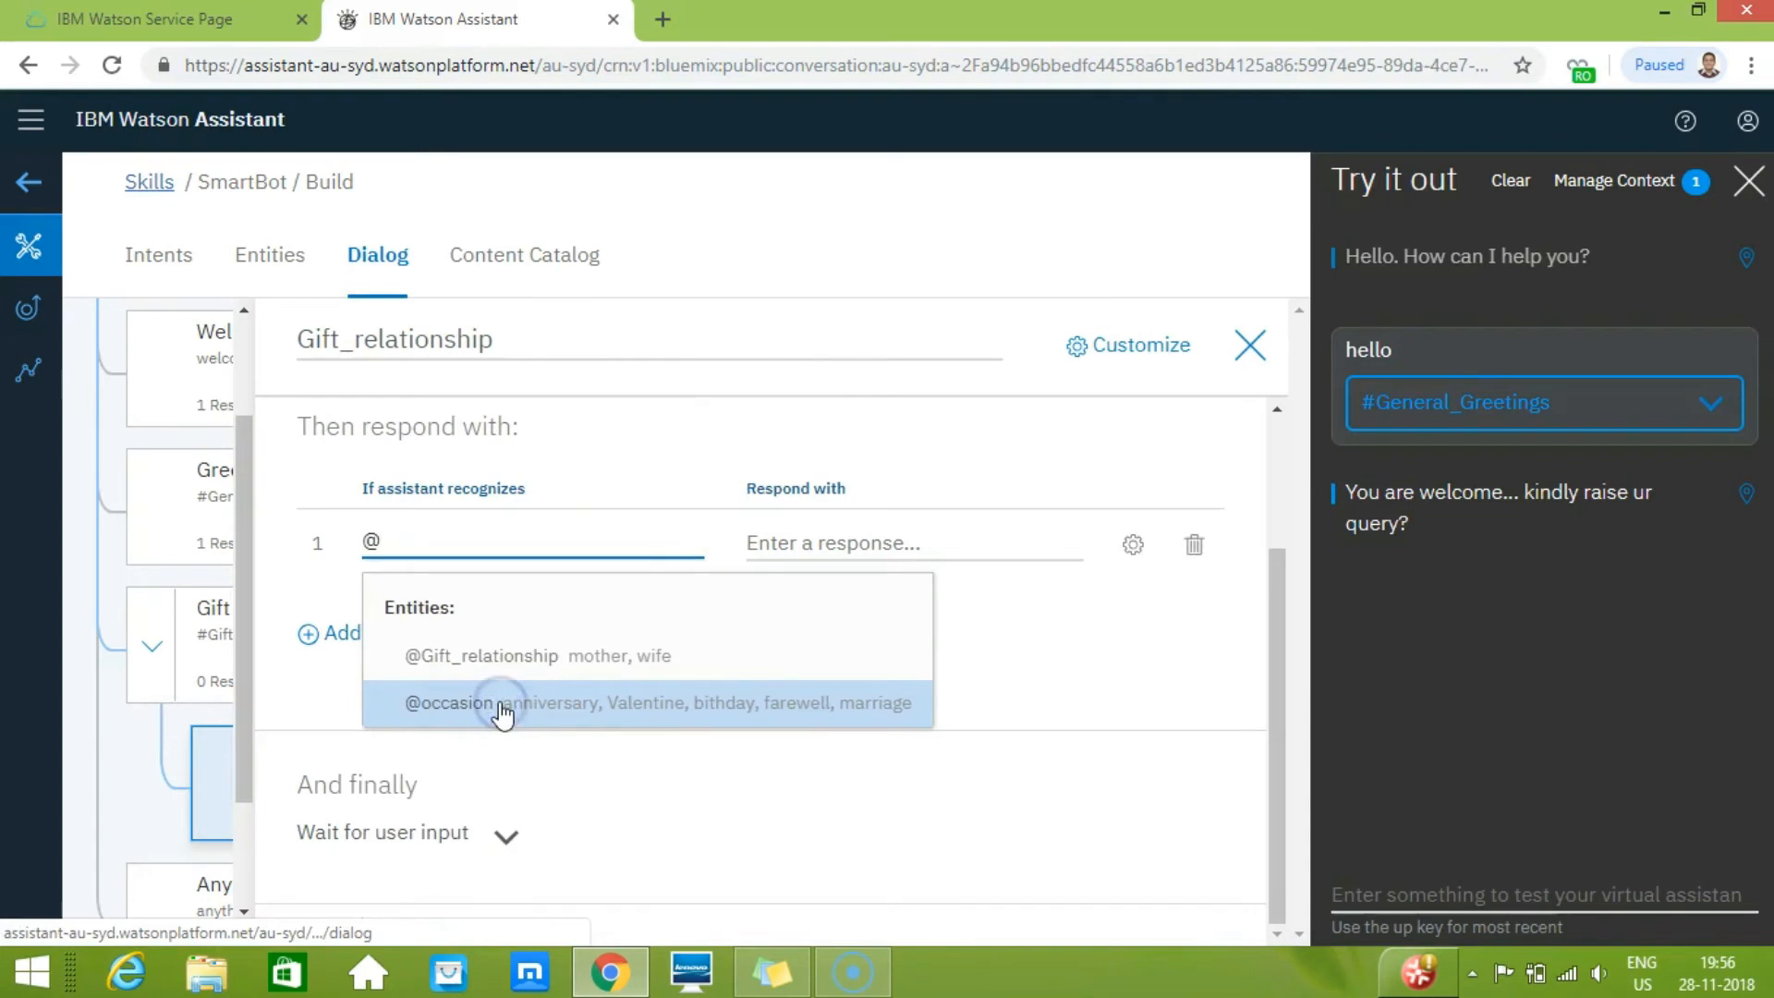
{"action": "left_click", "coordinate": [508, 664]}
{"action": "type", "text": ":"}
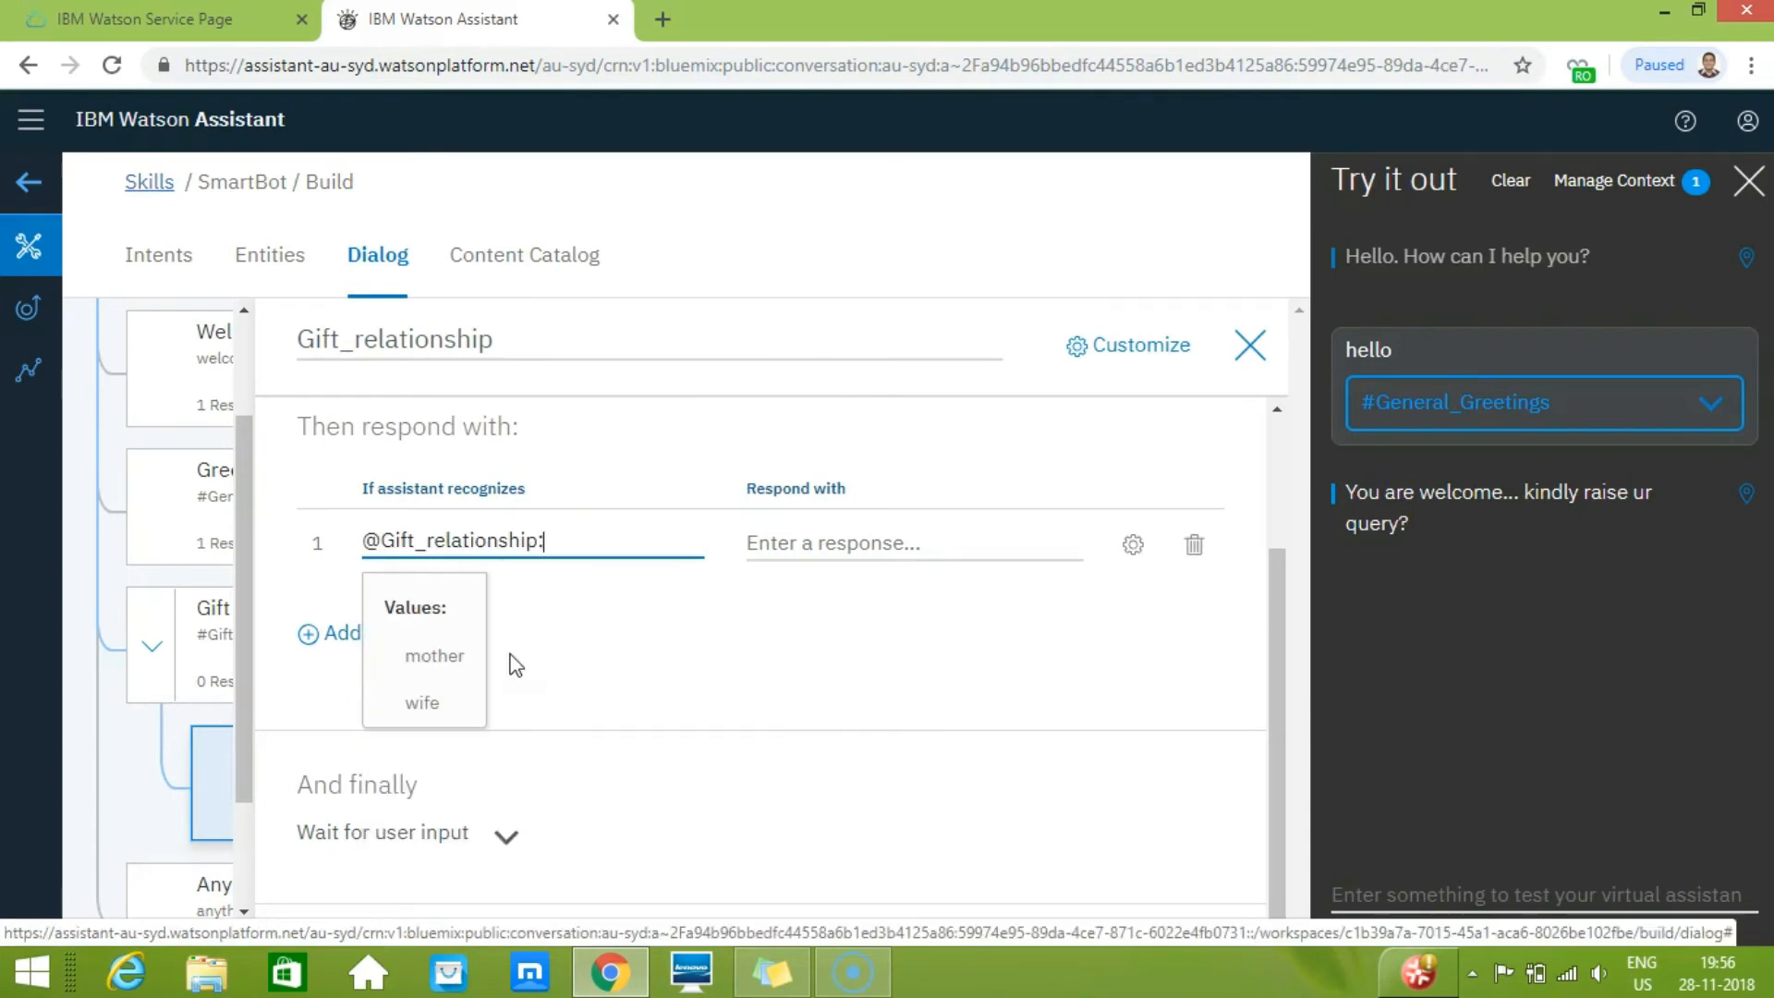
{"action": "type", "text": "w"}
{"action": "left_click", "coordinate": [512, 665]}
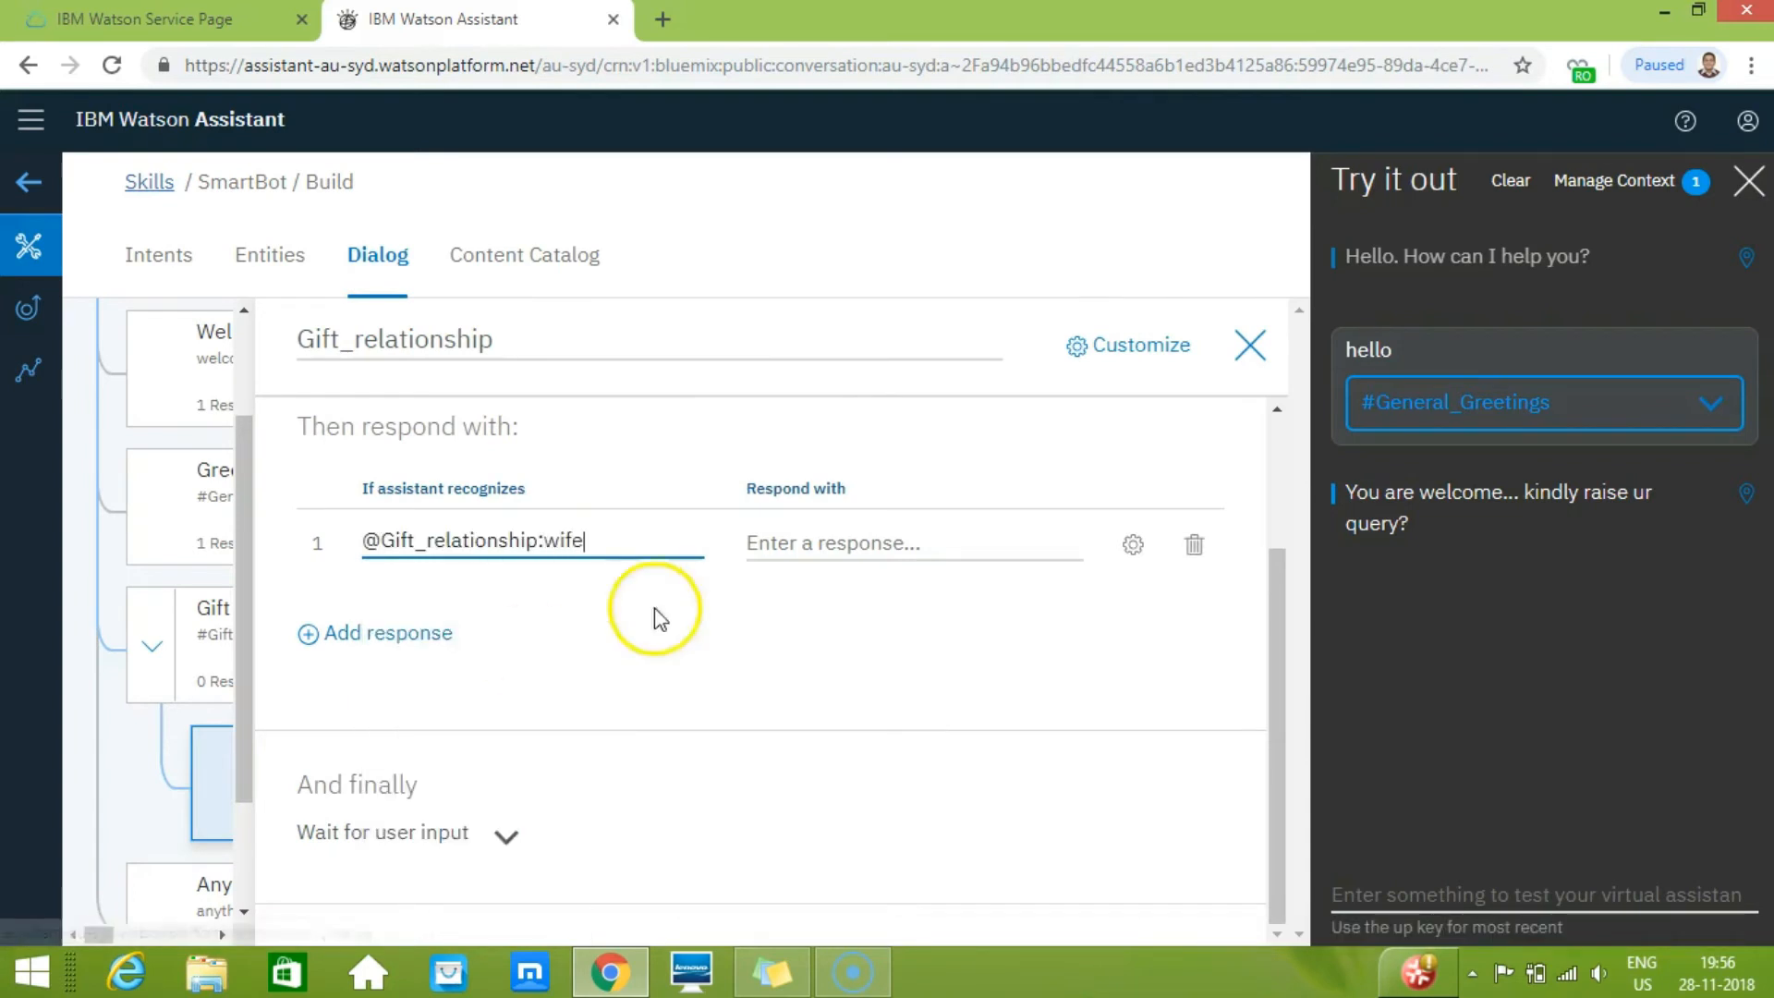
{"action": "left_click", "coordinate": [827, 545]}
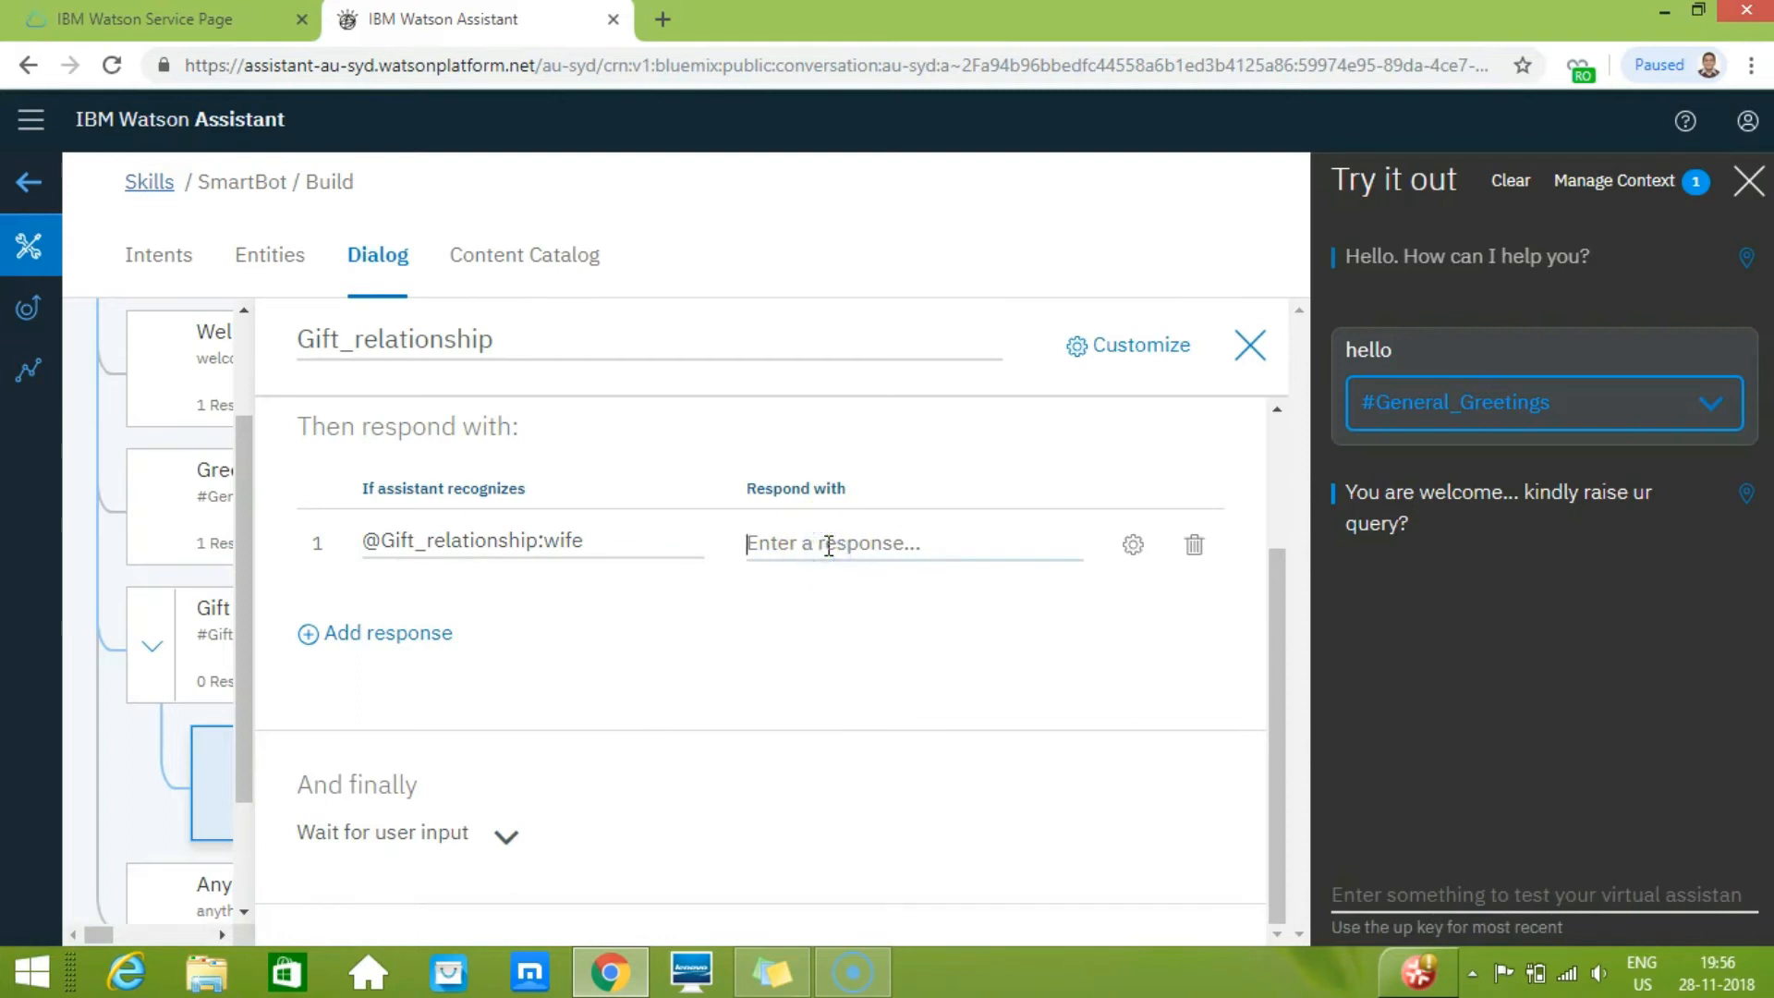
{"action": "type", "text": "pr"}
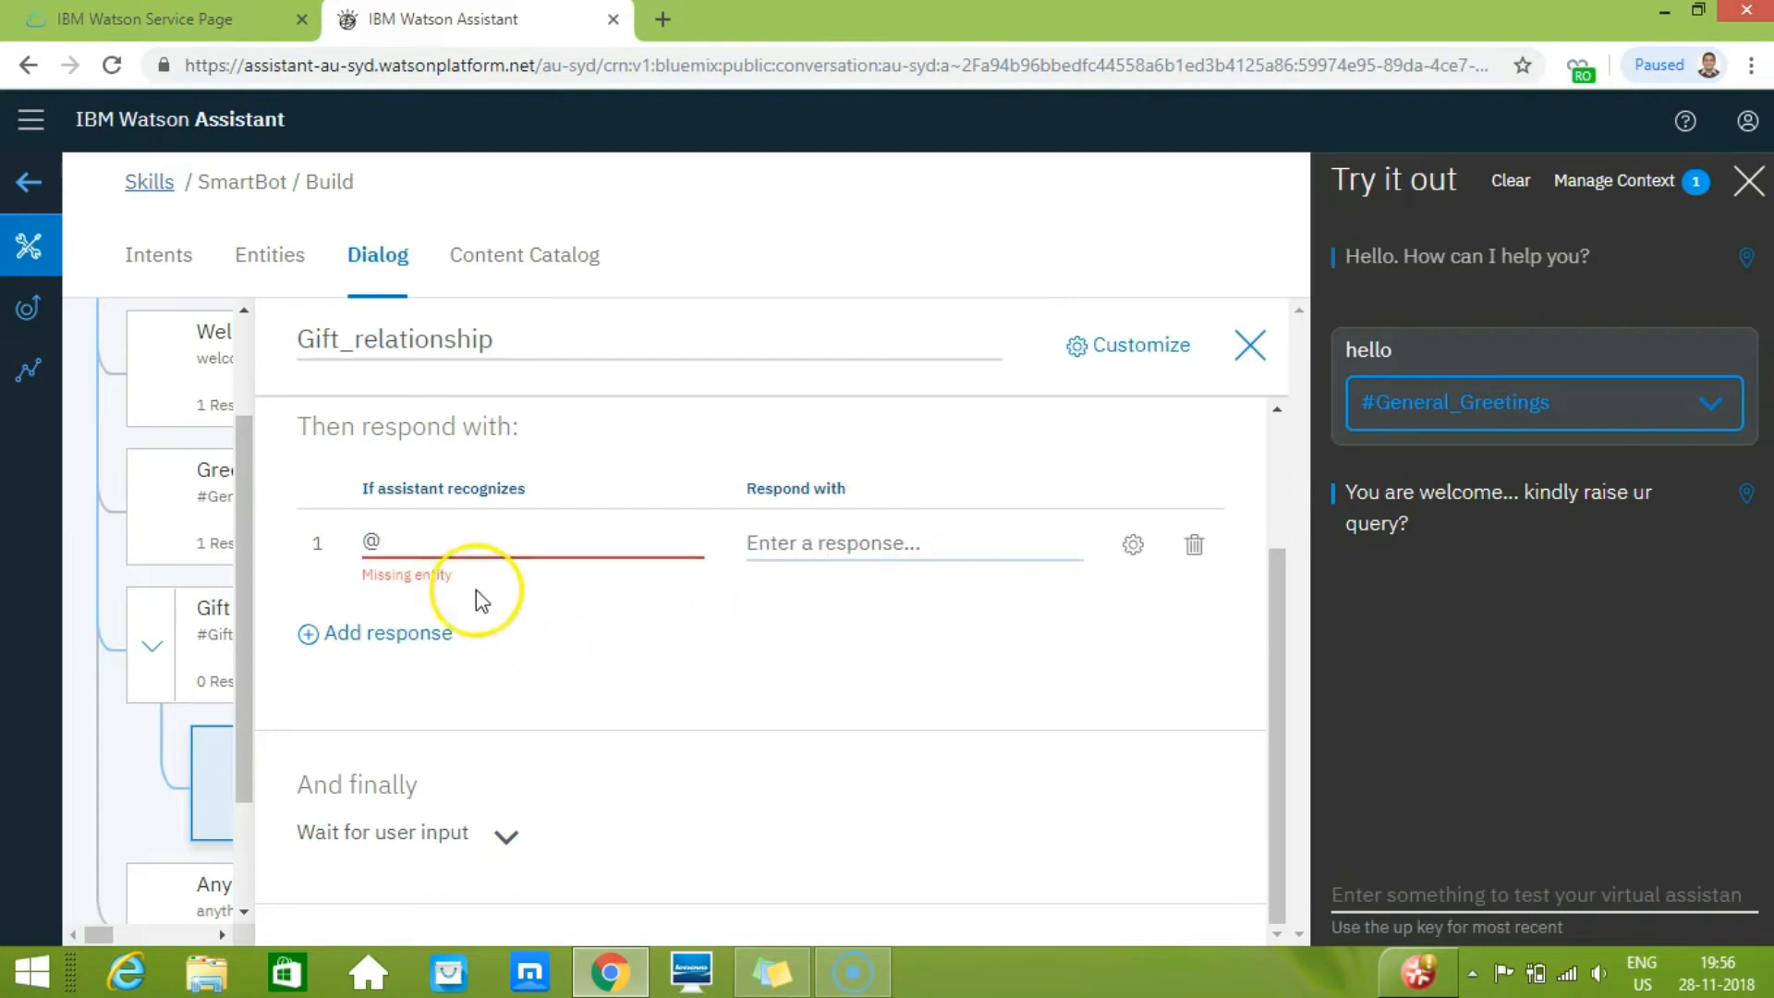
{"action": "left_click", "coordinate": [420, 545]}
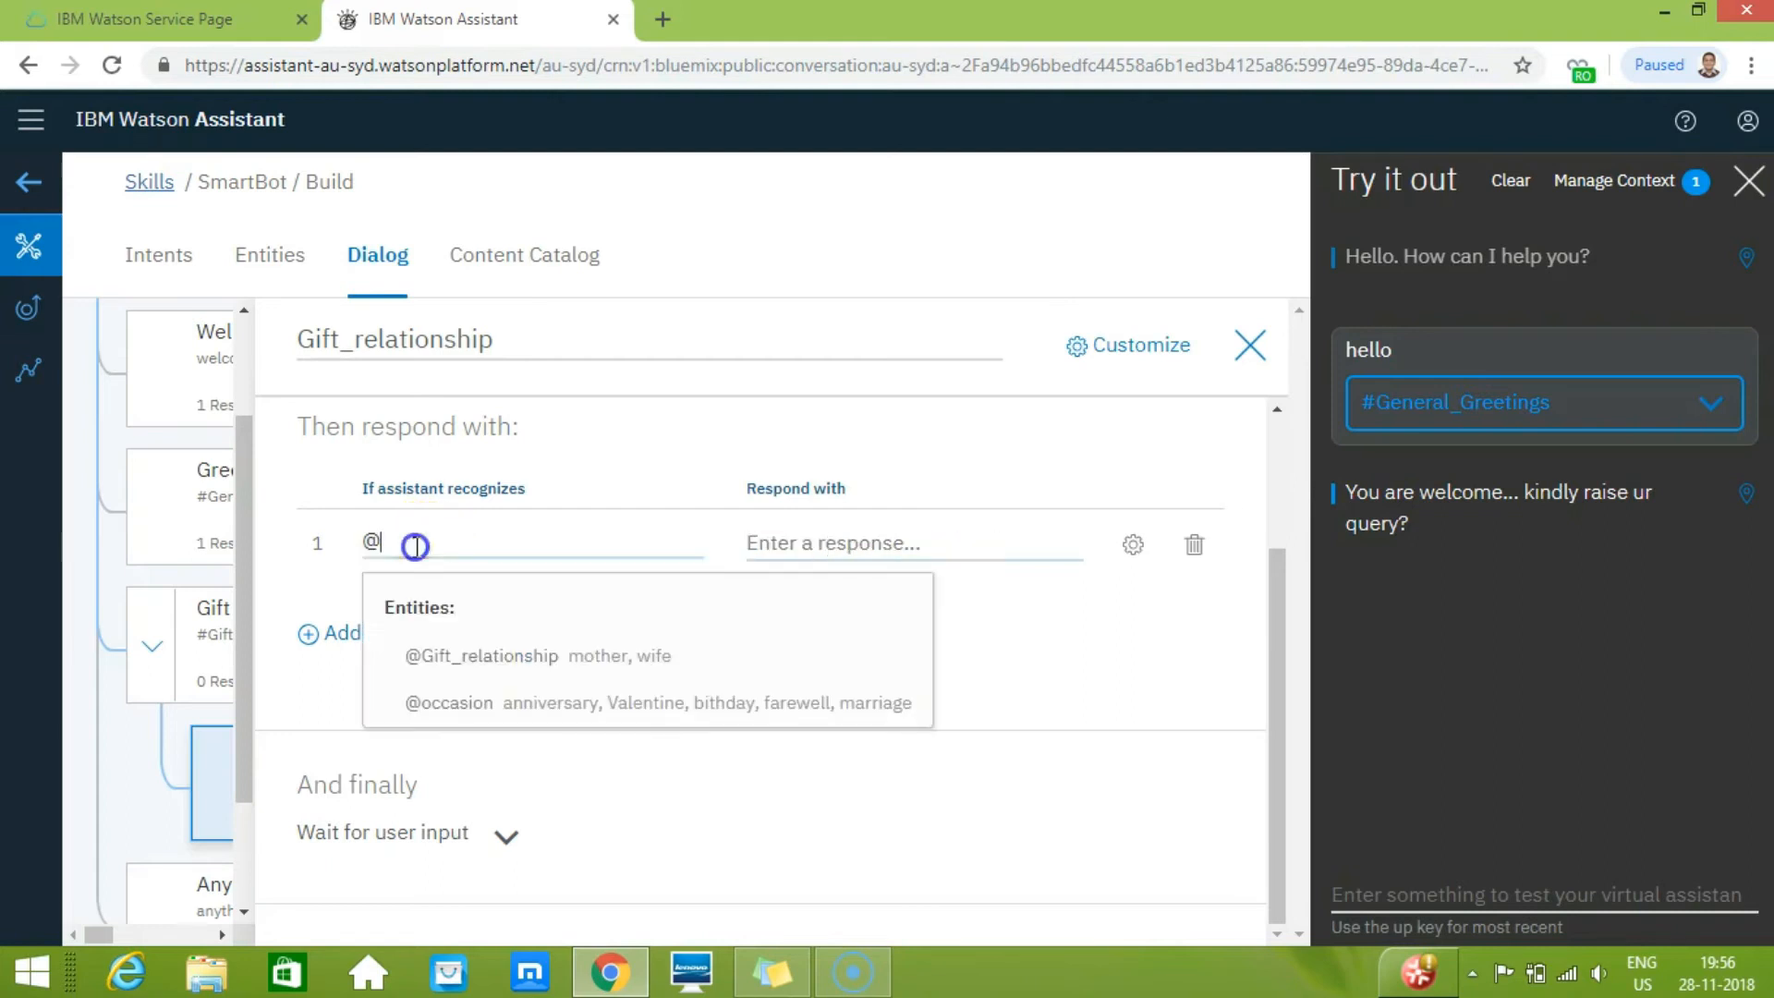
{"action": "left_click", "coordinate": [461, 658]}
{"action": "type", "text": ":"}
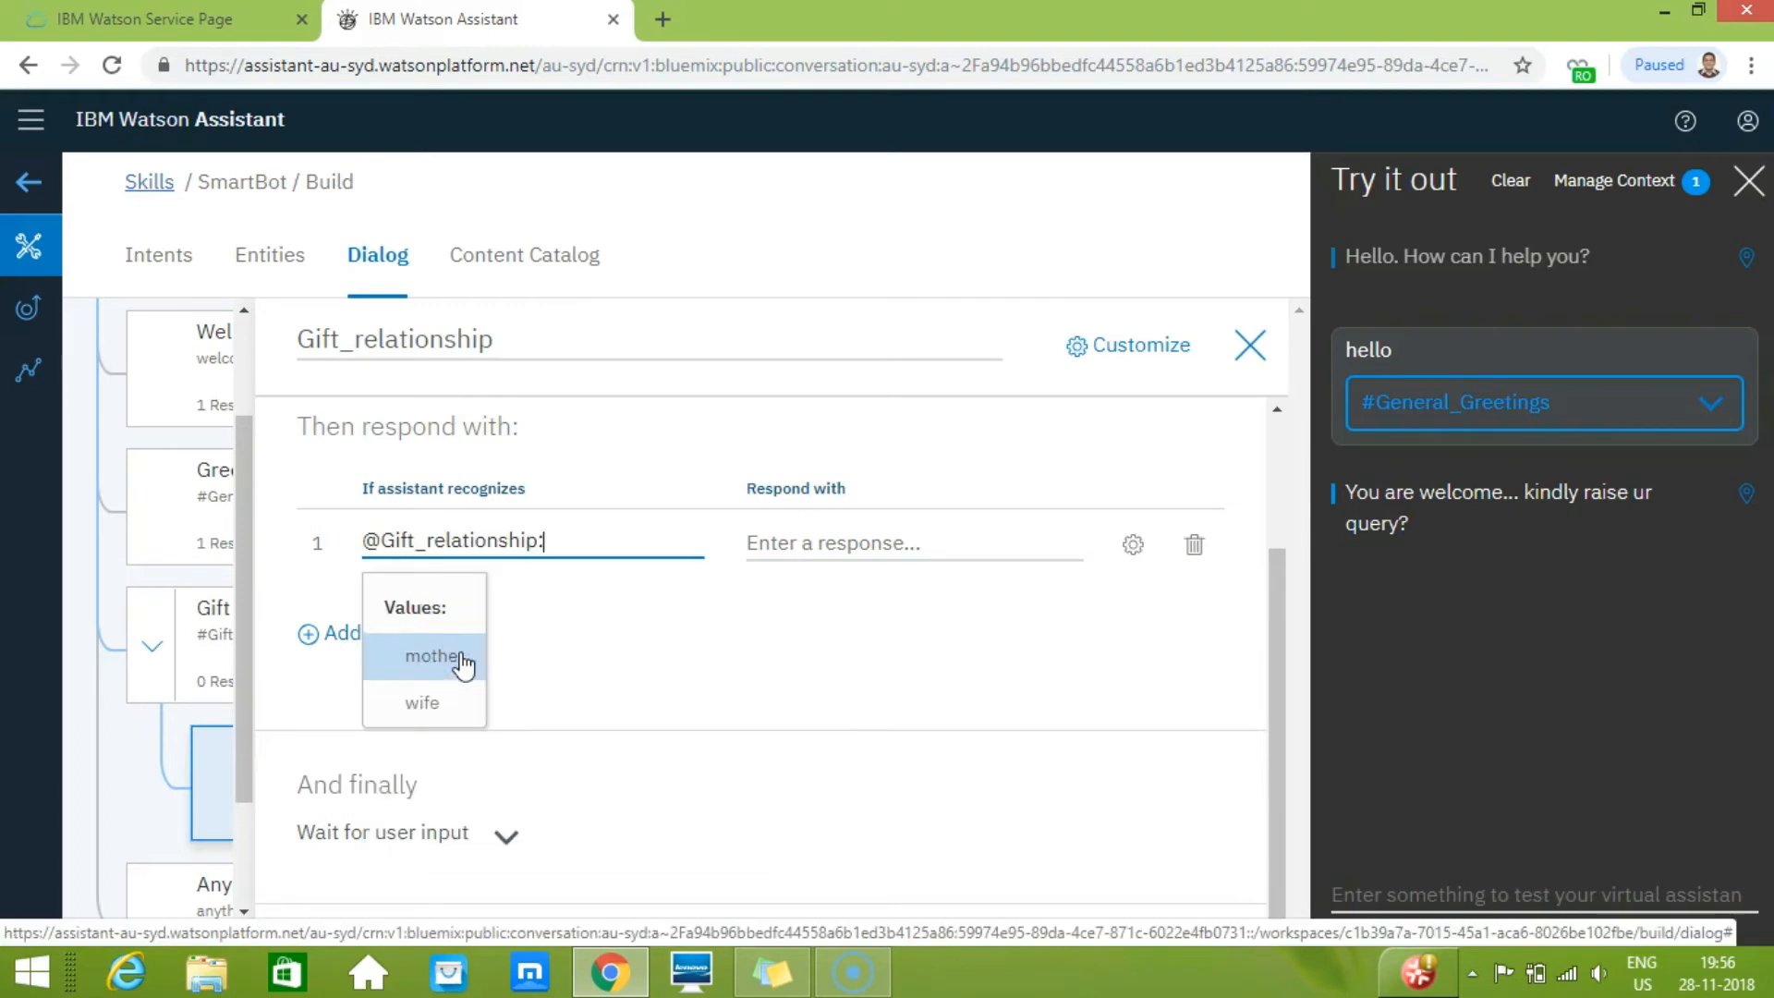
{"action": "left_click", "coordinate": [426, 702]}
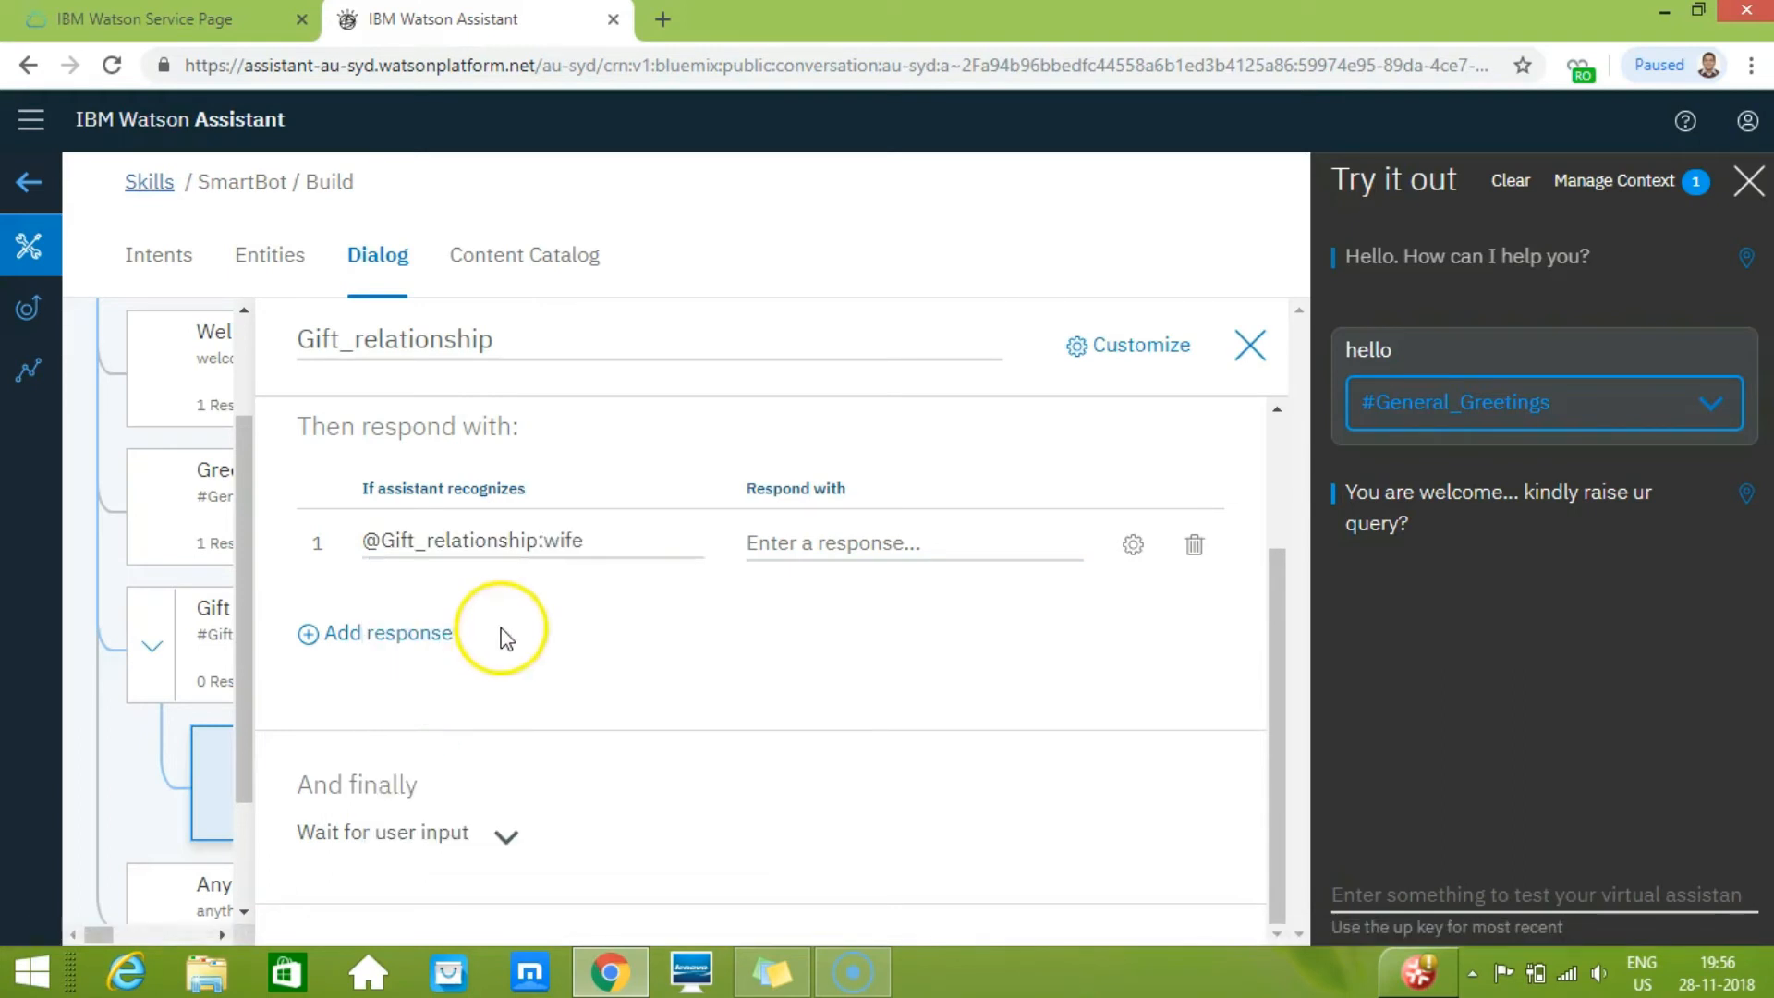
{"action": "left_click", "coordinate": [850, 552]}
{"action": "type", "text": "present a perfum"}
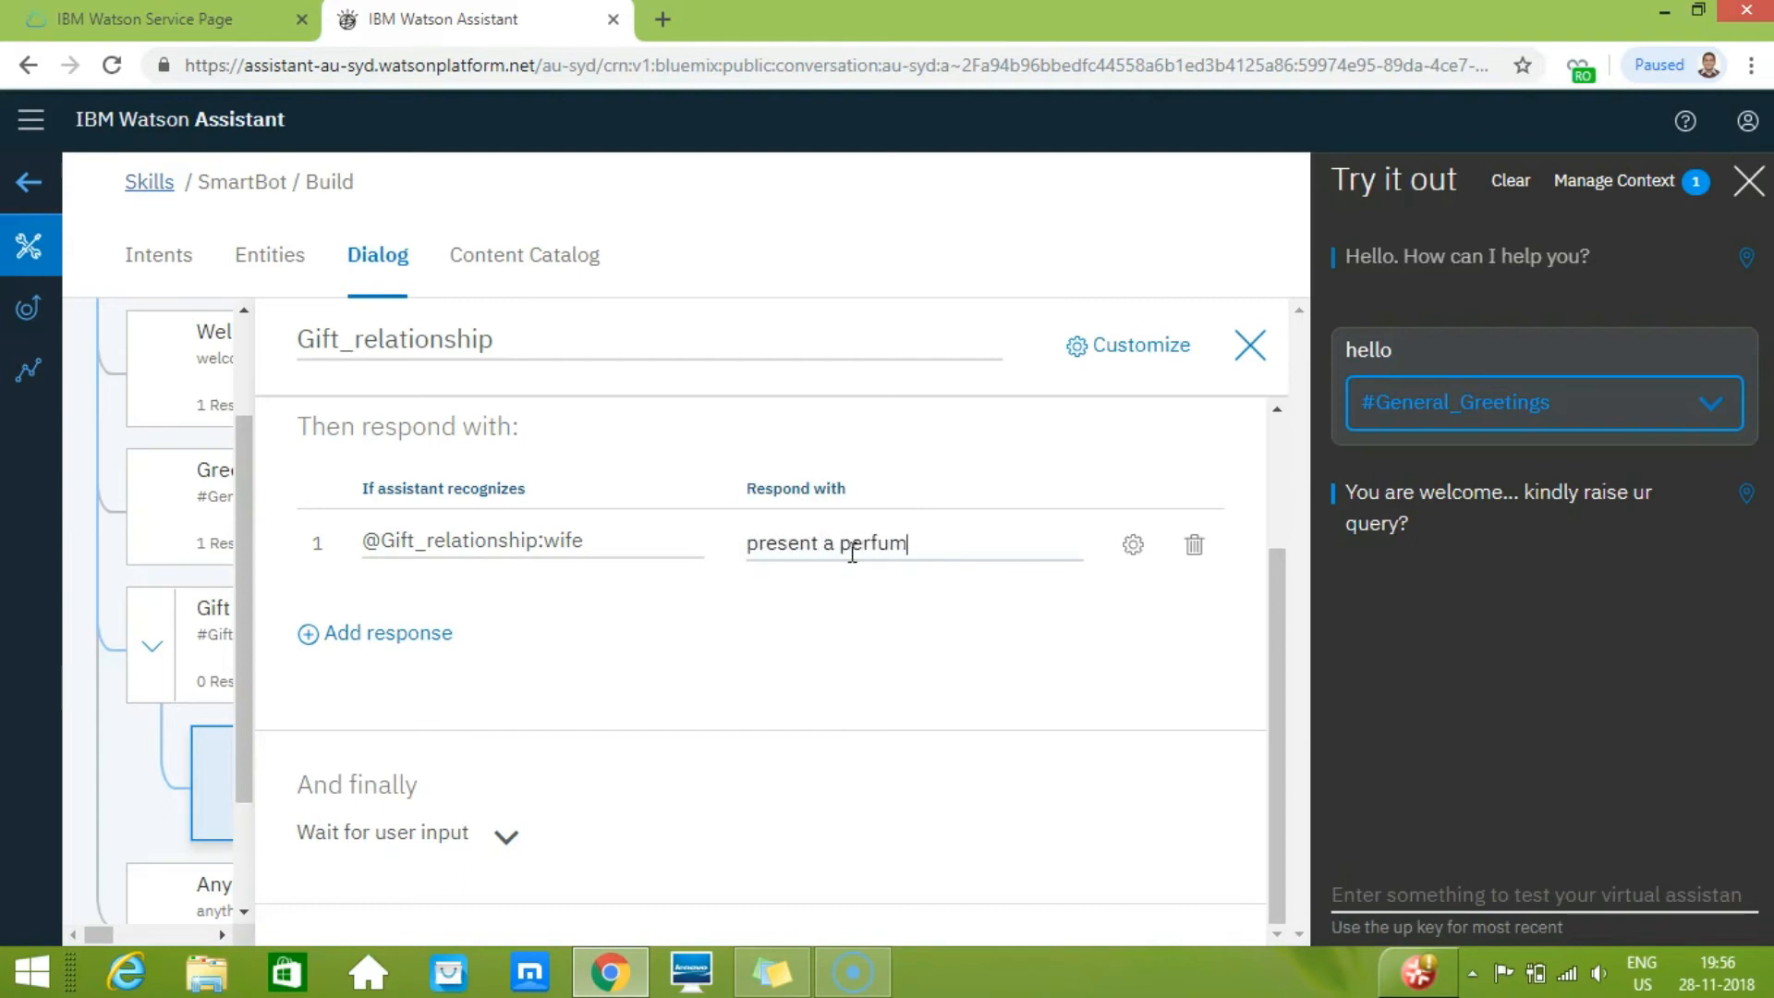
{"action": "type", "text": "e"}
{"action": "left_click", "coordinate": [311, 634]}
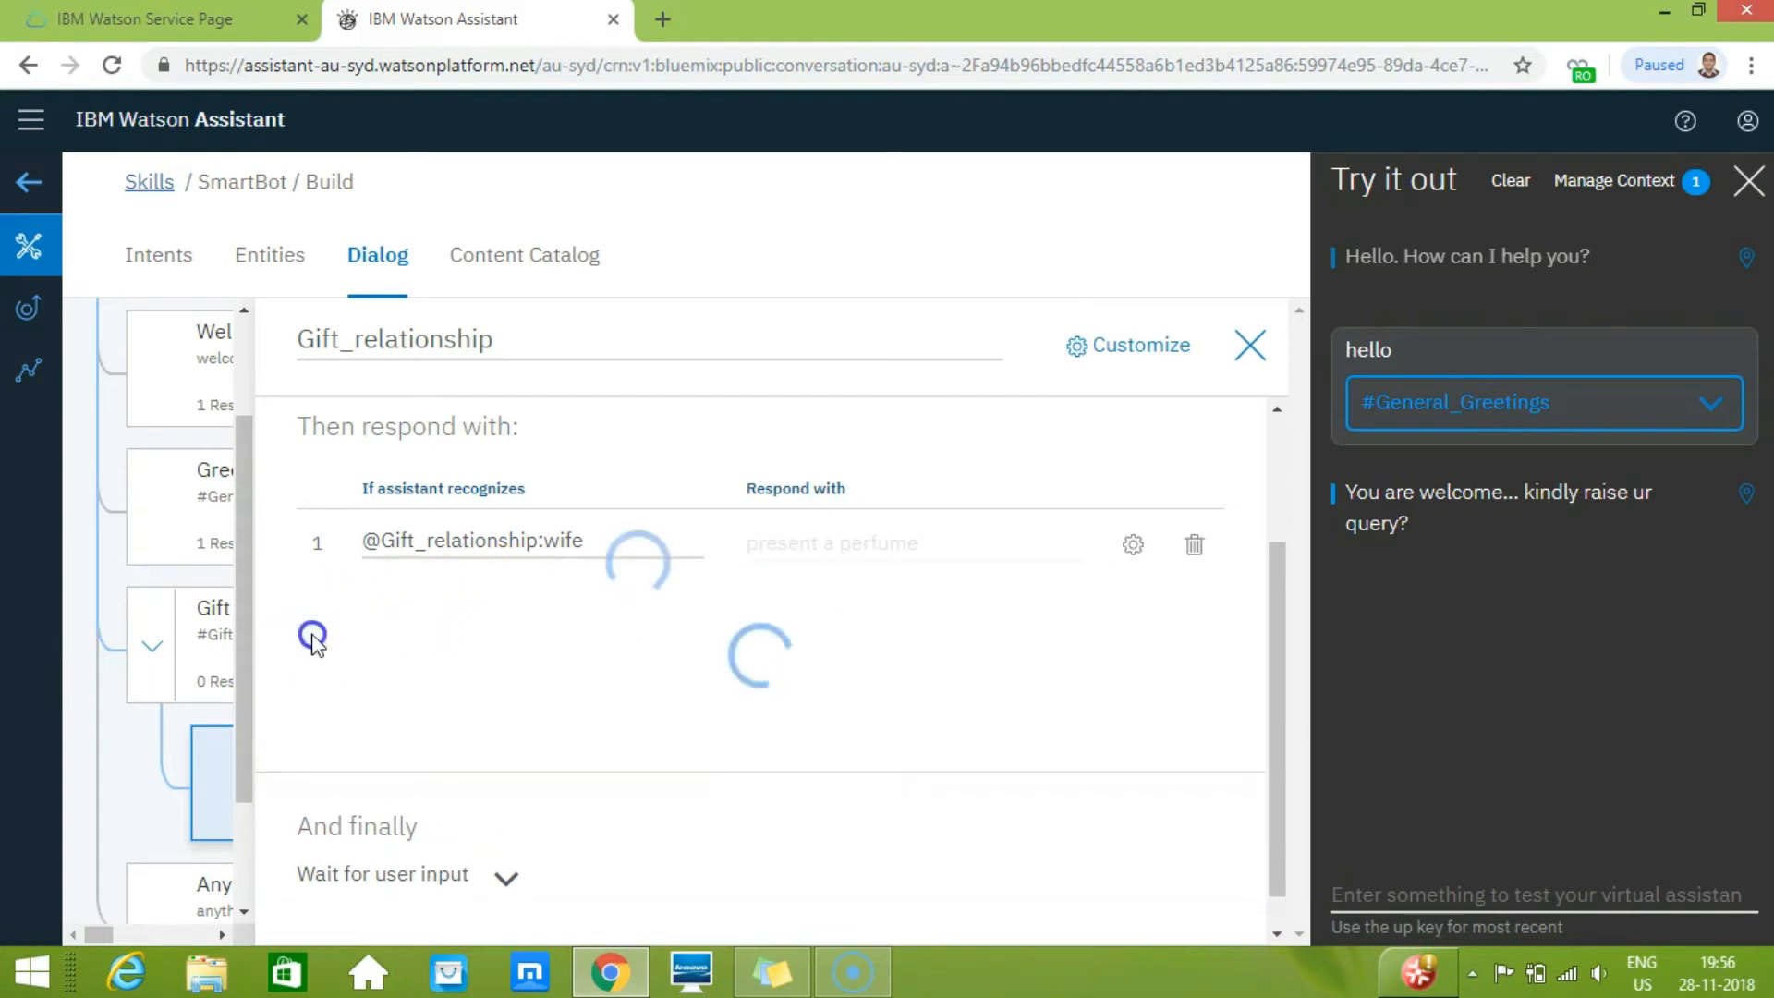
{"action": "left_click", "coordinate": [413, 623]}
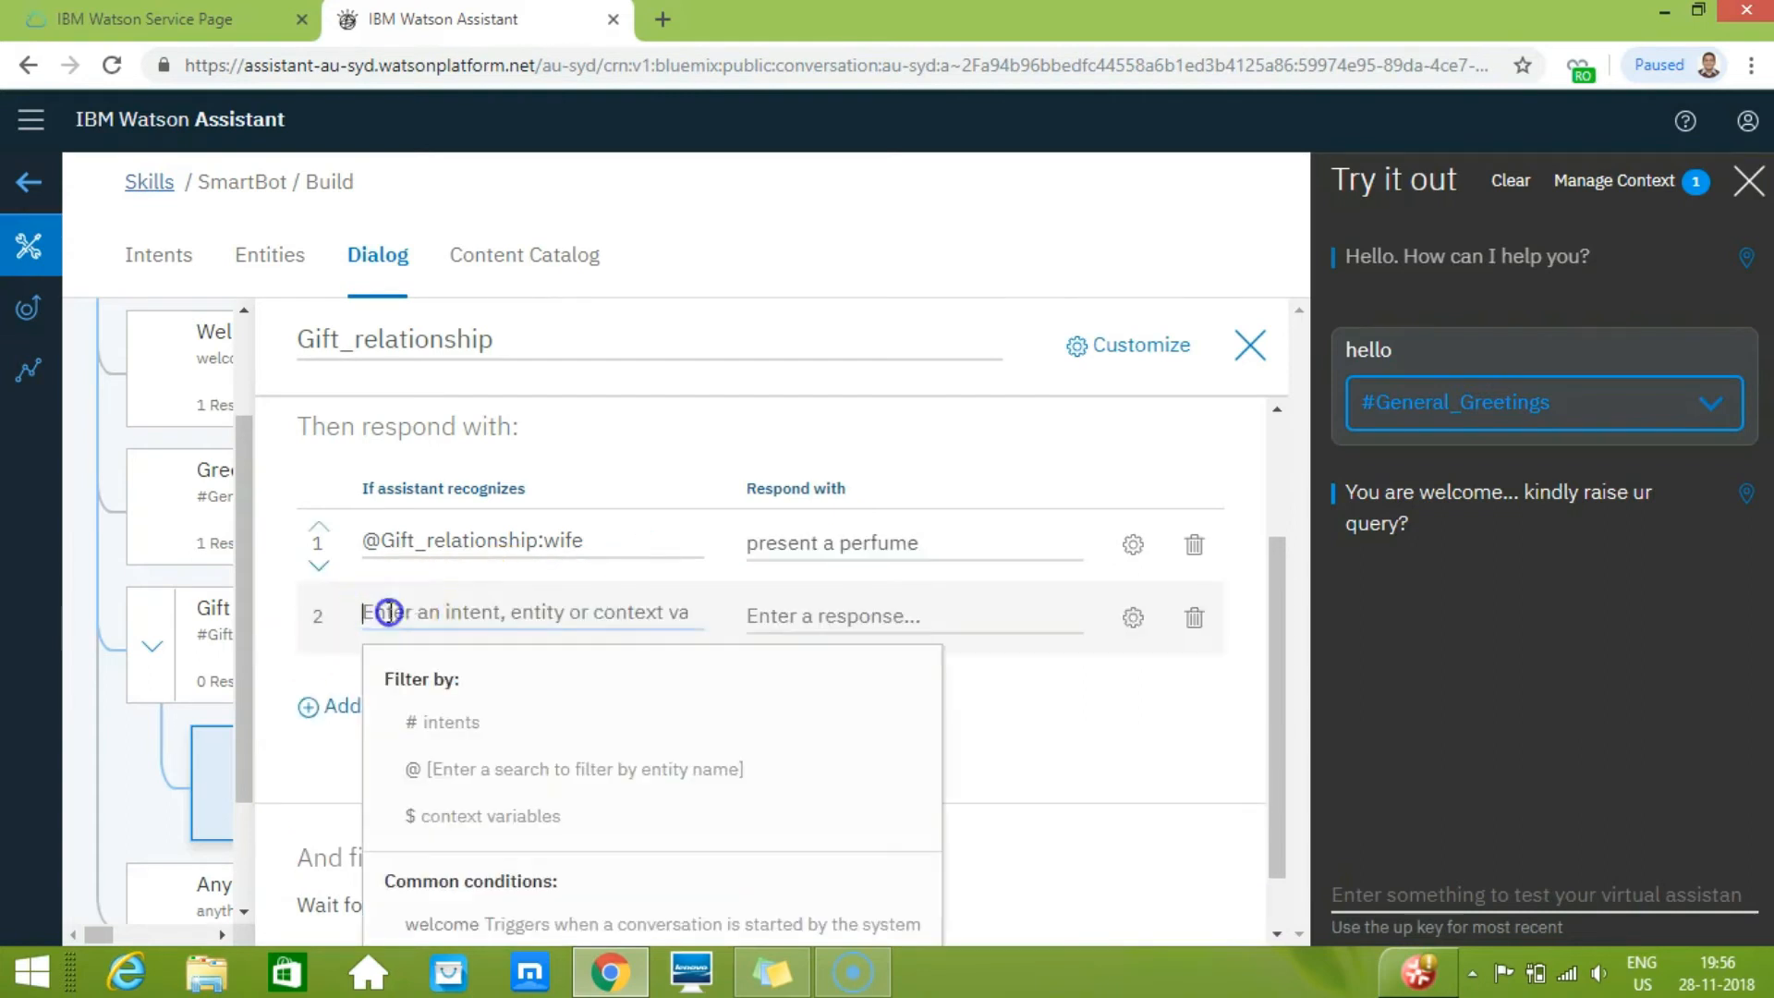
{"action": "type", "text": "@gift"}
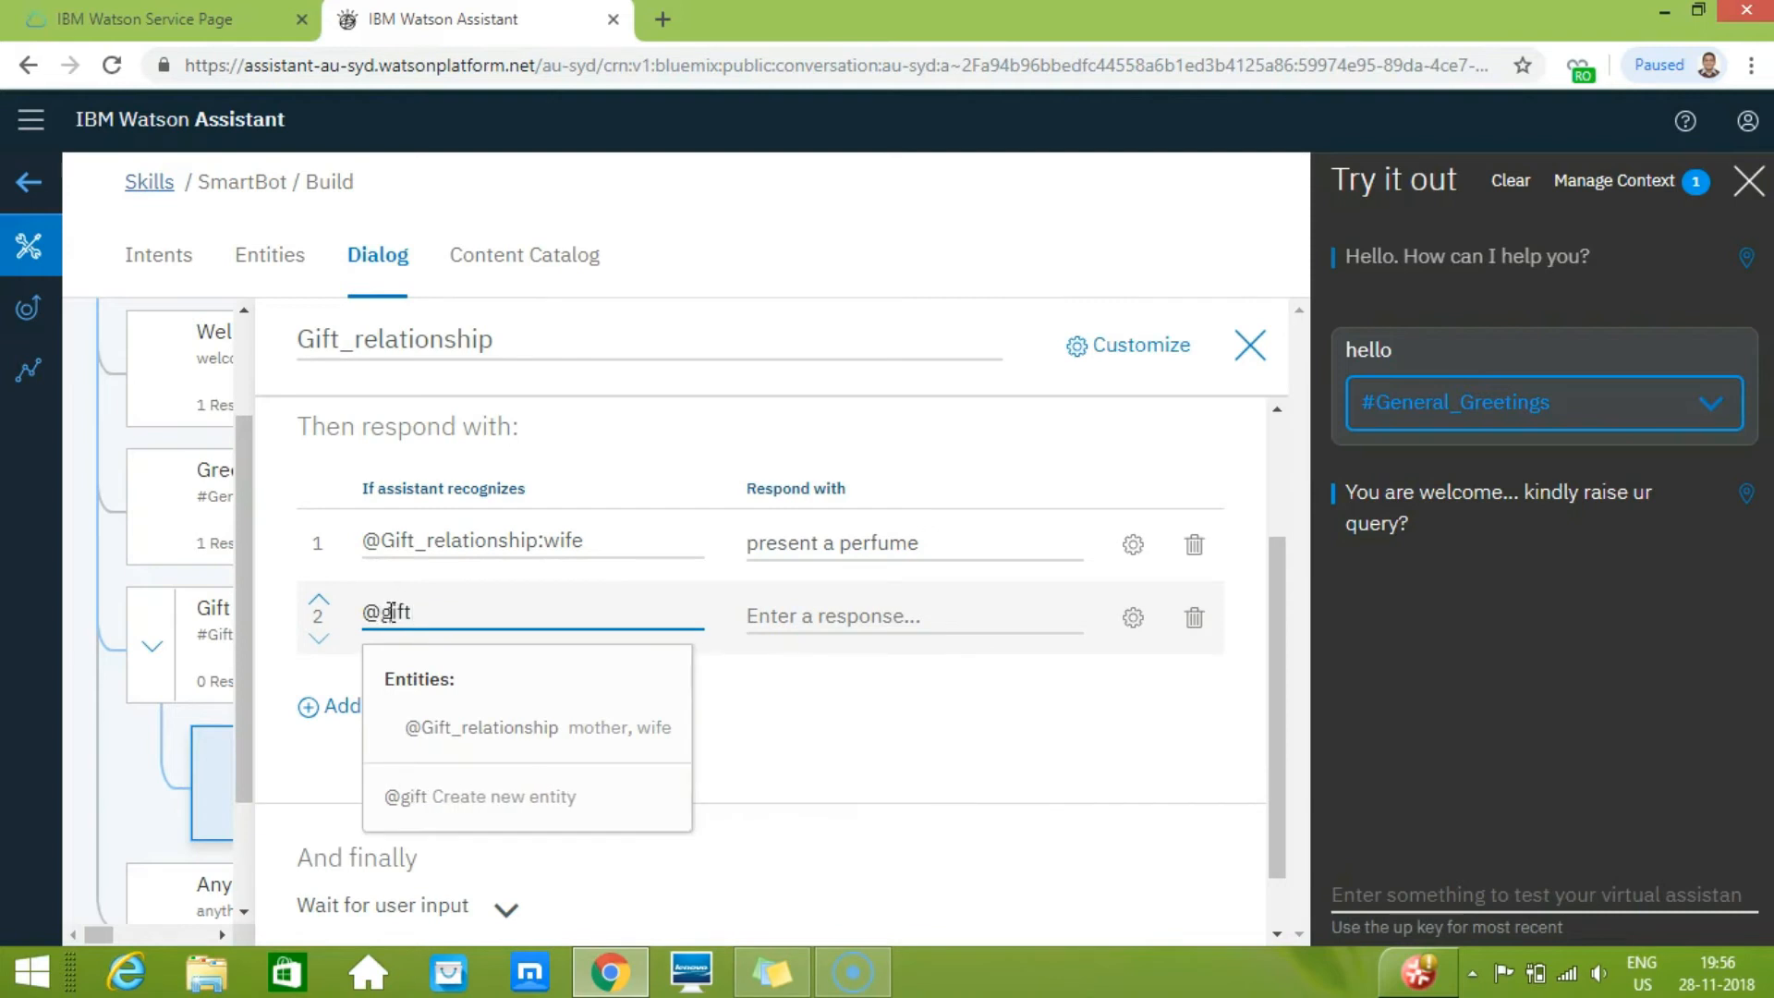
{"action": "left_click", "coordinate": [444, 726]}
{"action": "type", "text": ":"}
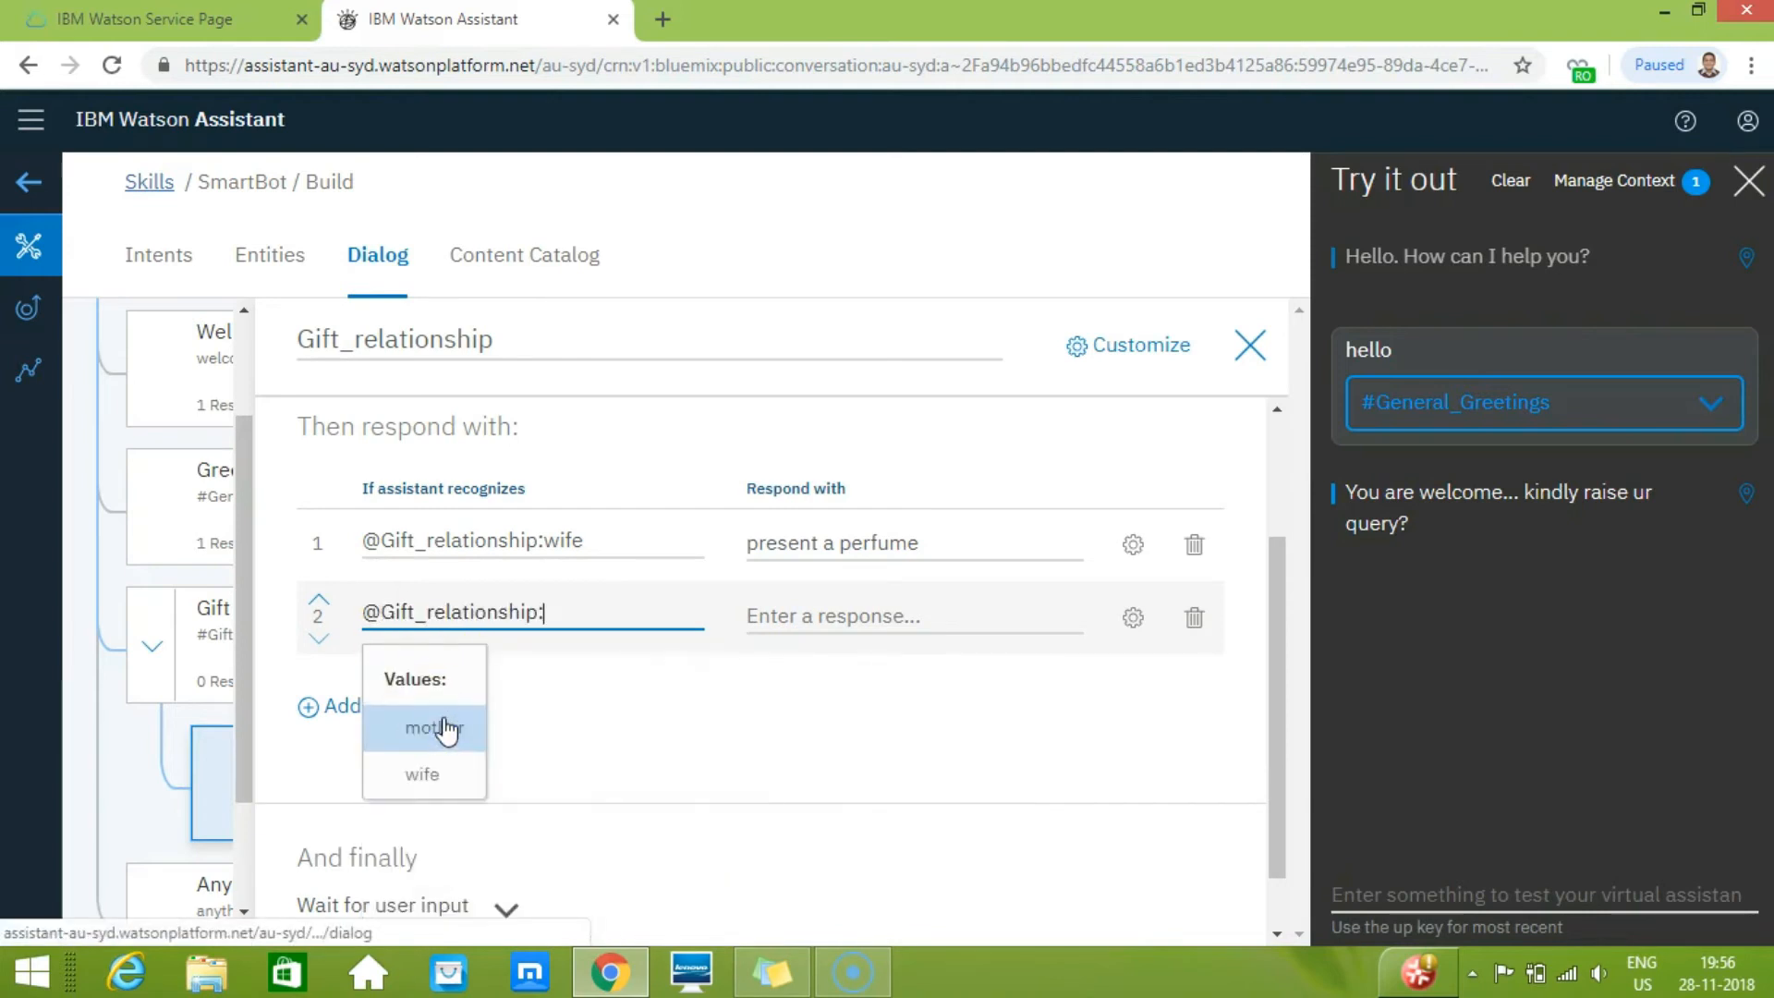
{"action": "type", "text": "moth"}
{"action": "left_click", "coordinate": [447, 728]}
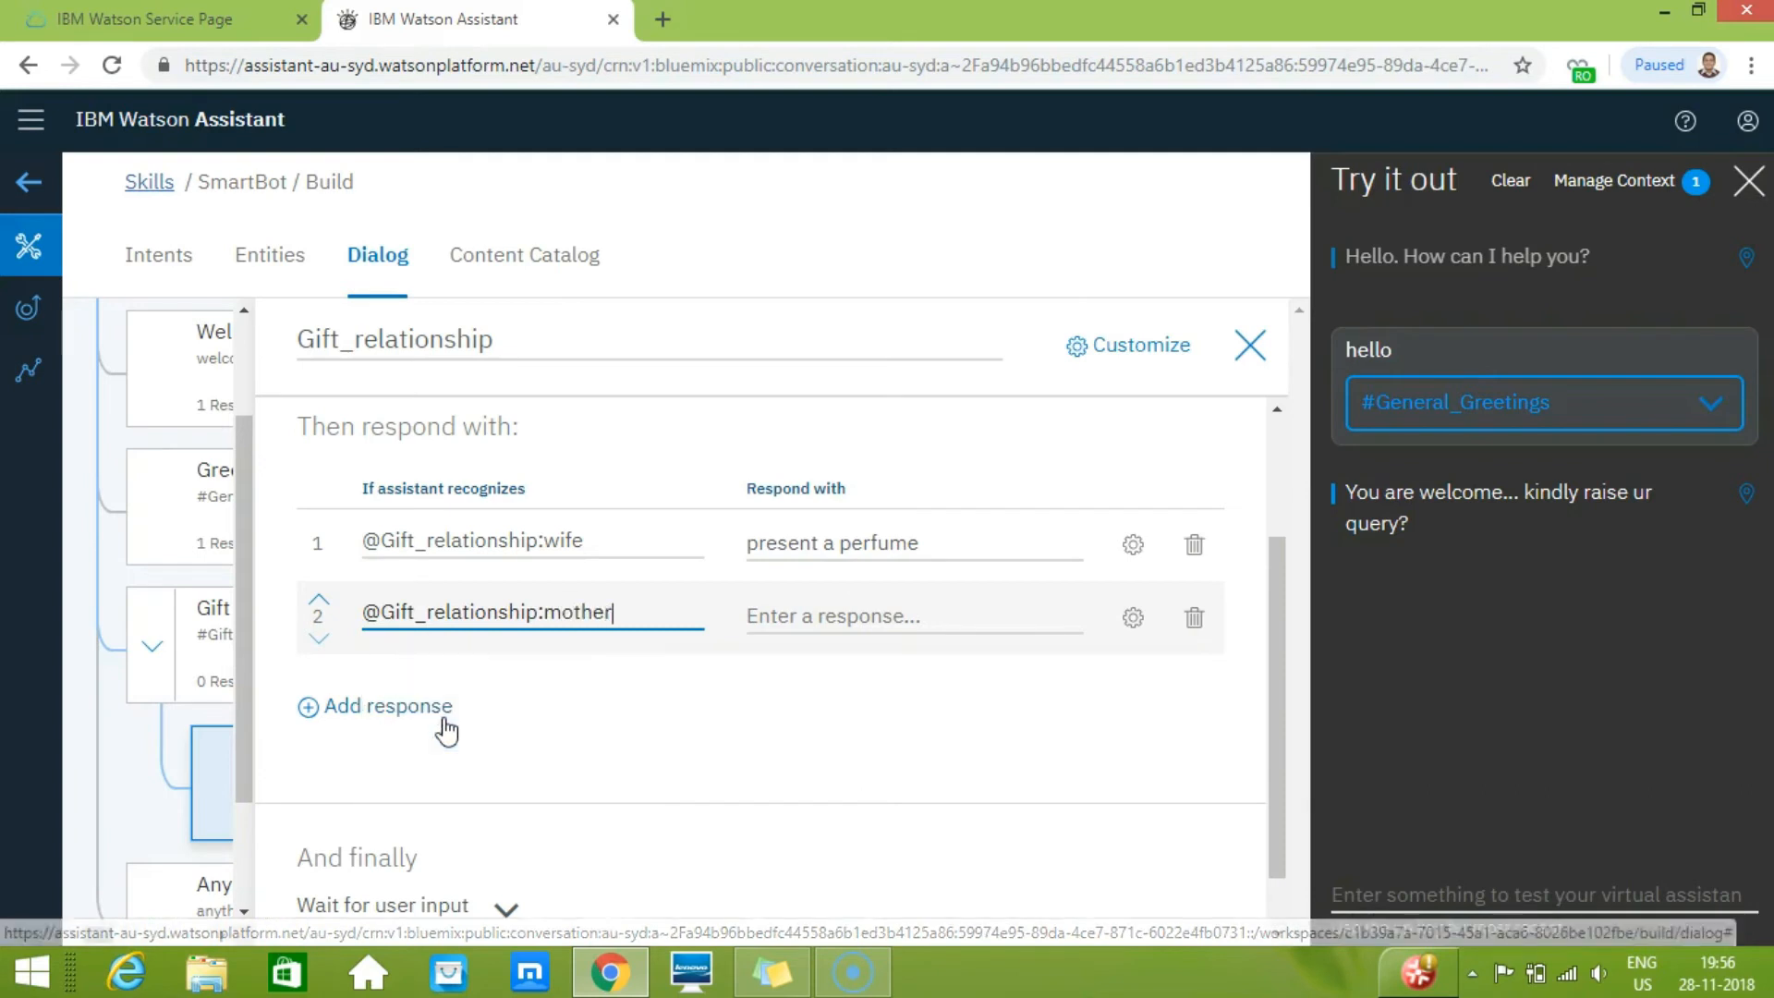
{"action": "left_click", "coordinate": [840, 615]}
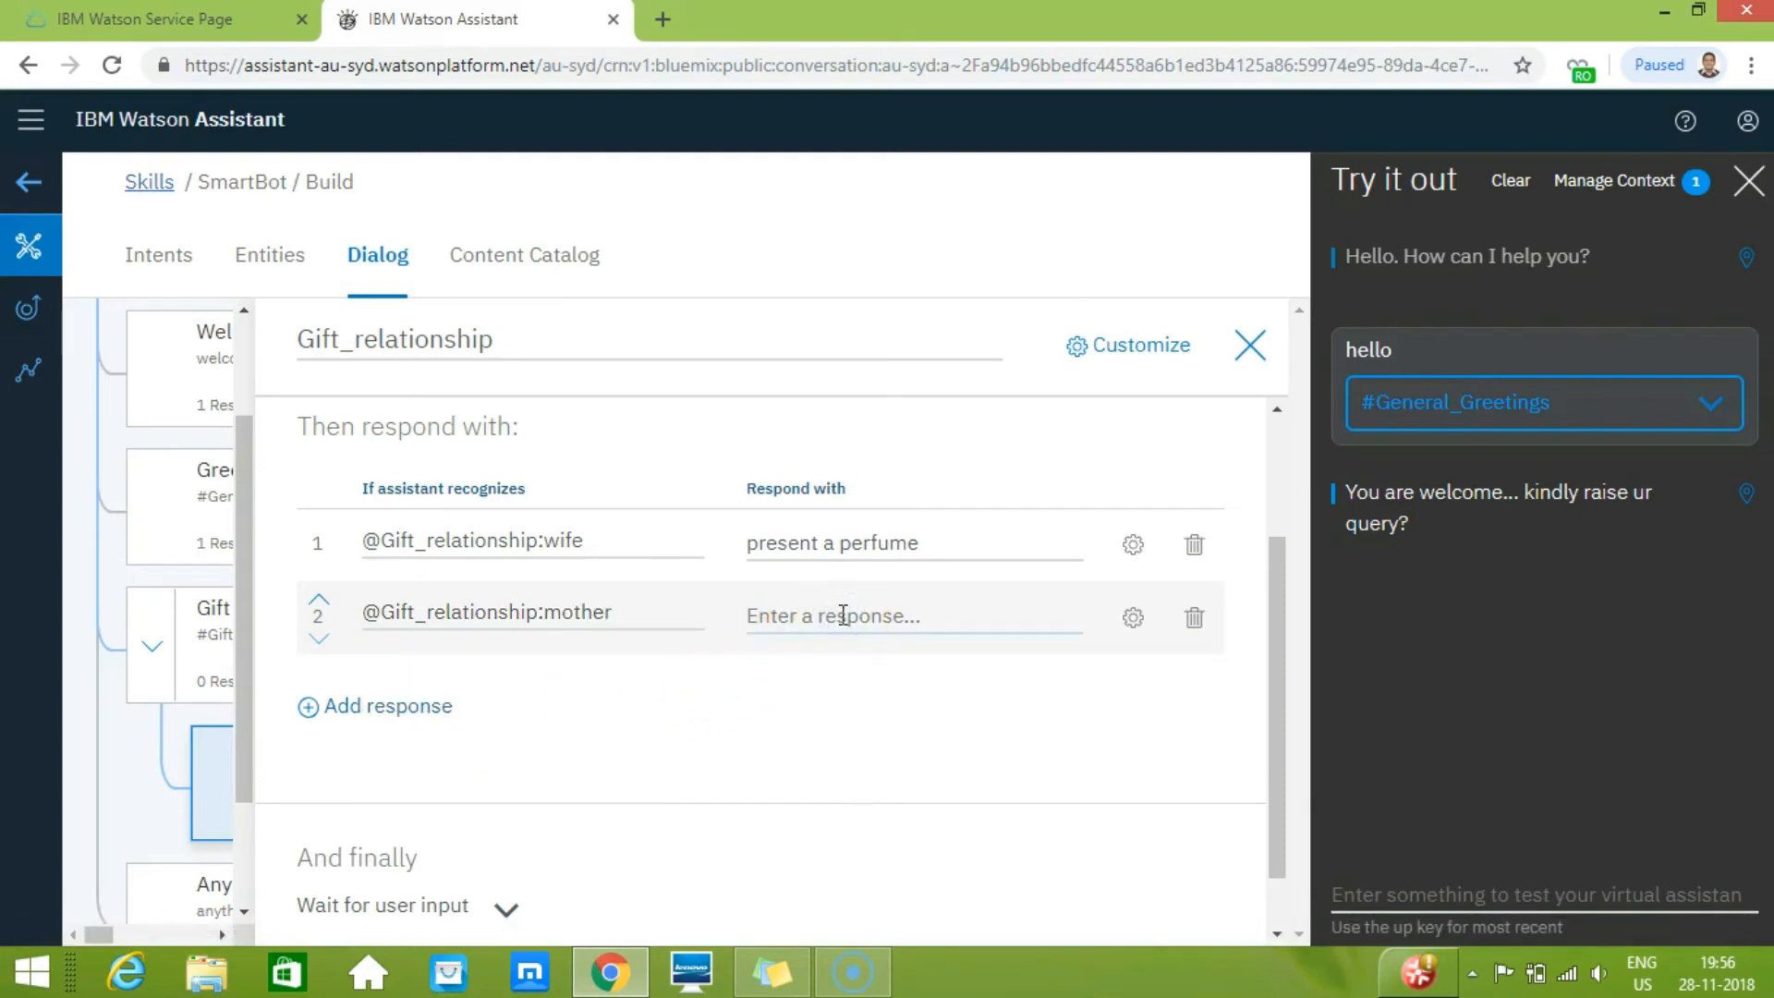
{"action": "type", "text": "give her a bou"}
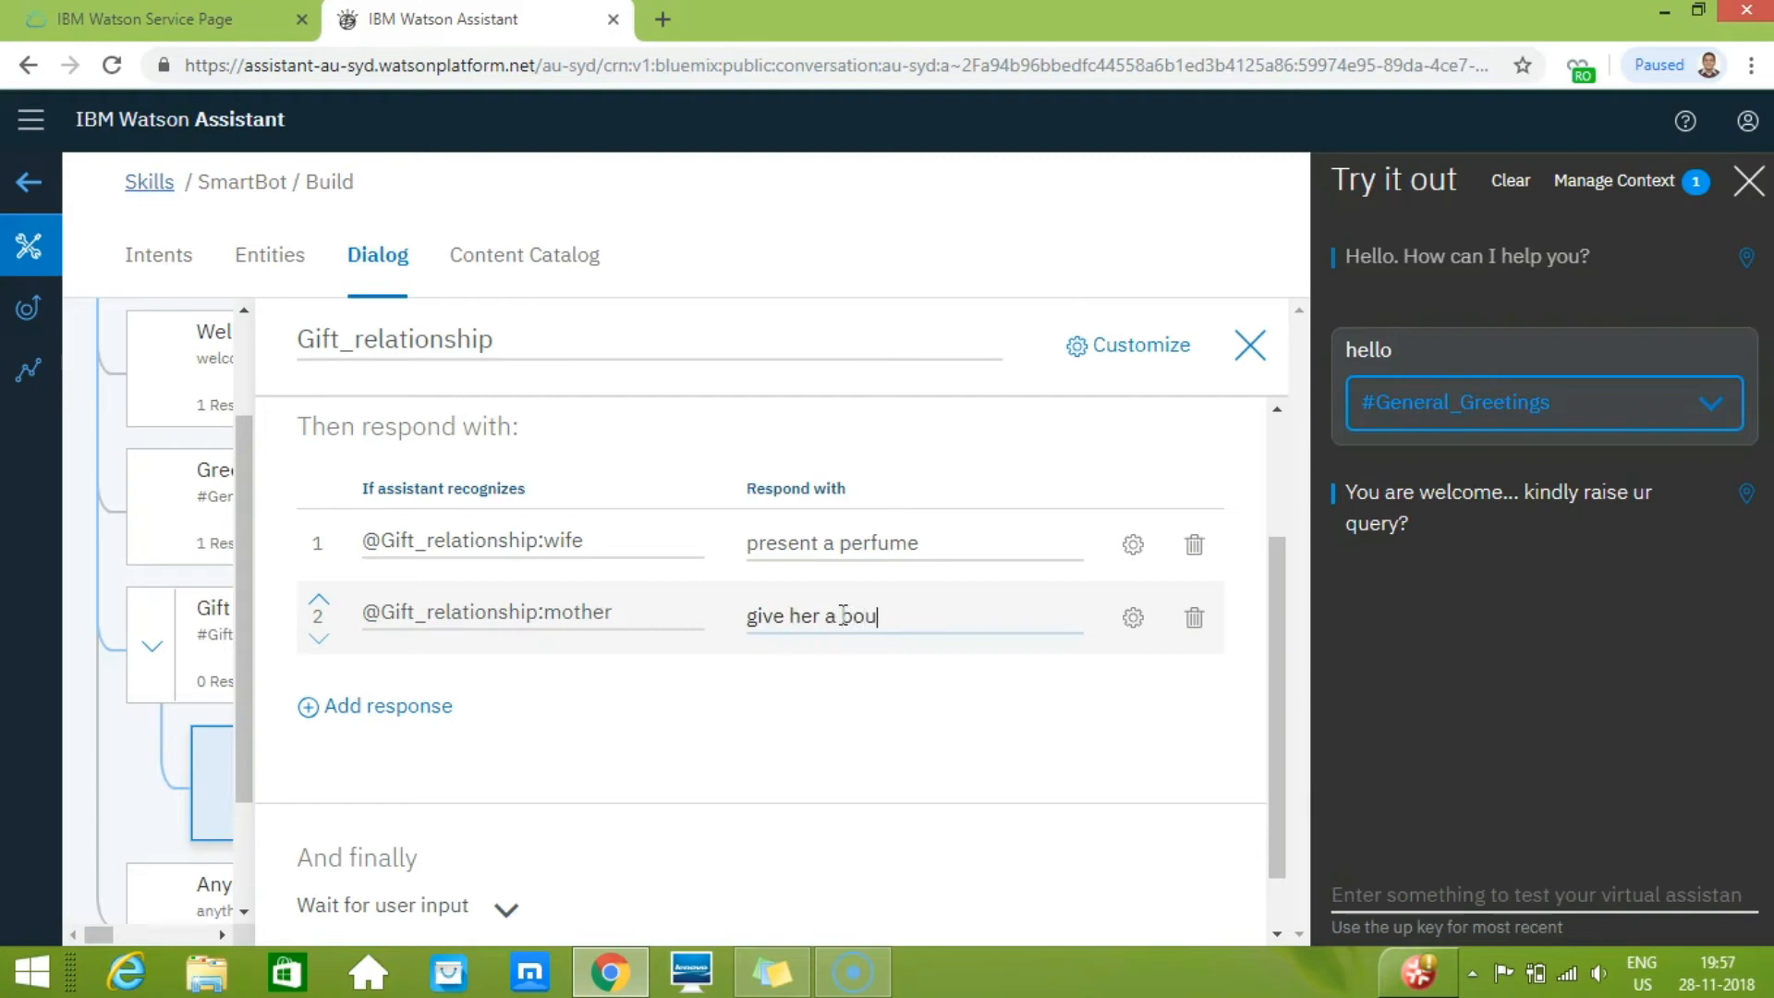
{"action": "type", "text": "quet"}
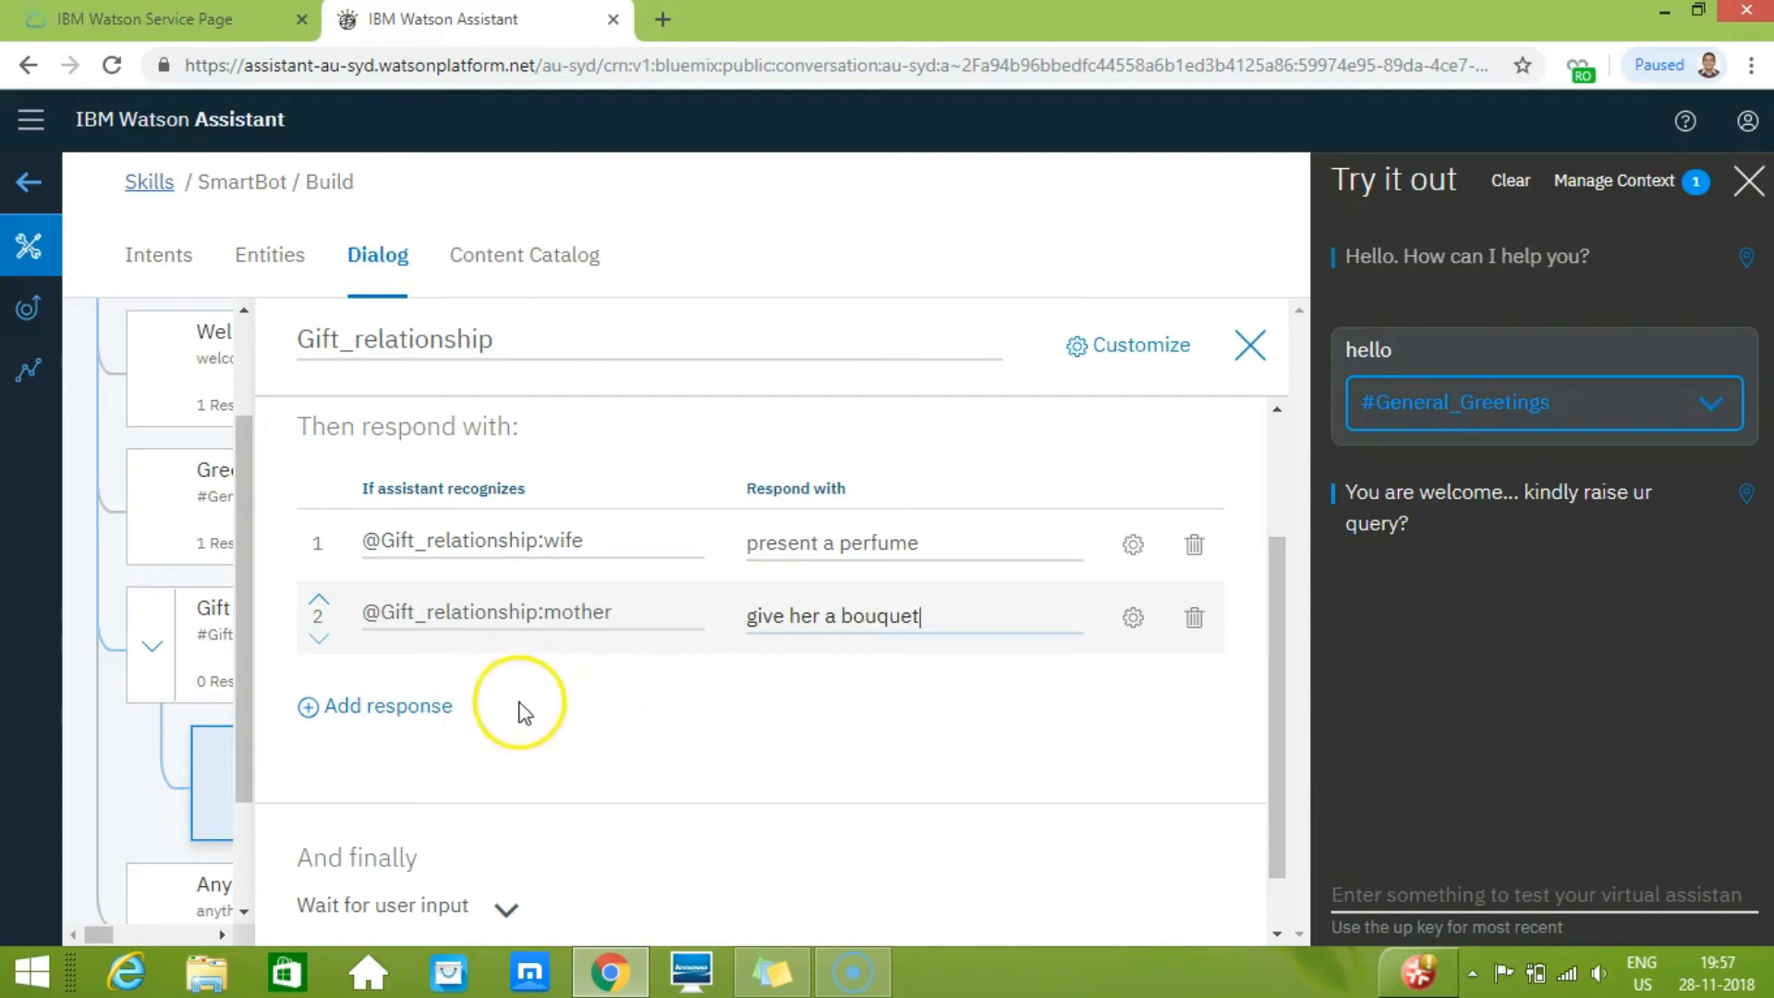
- Commit the bouquet reply and close the Gift_relationship node's editor
{"action": "left_click", "coordinate": [802, 727]}
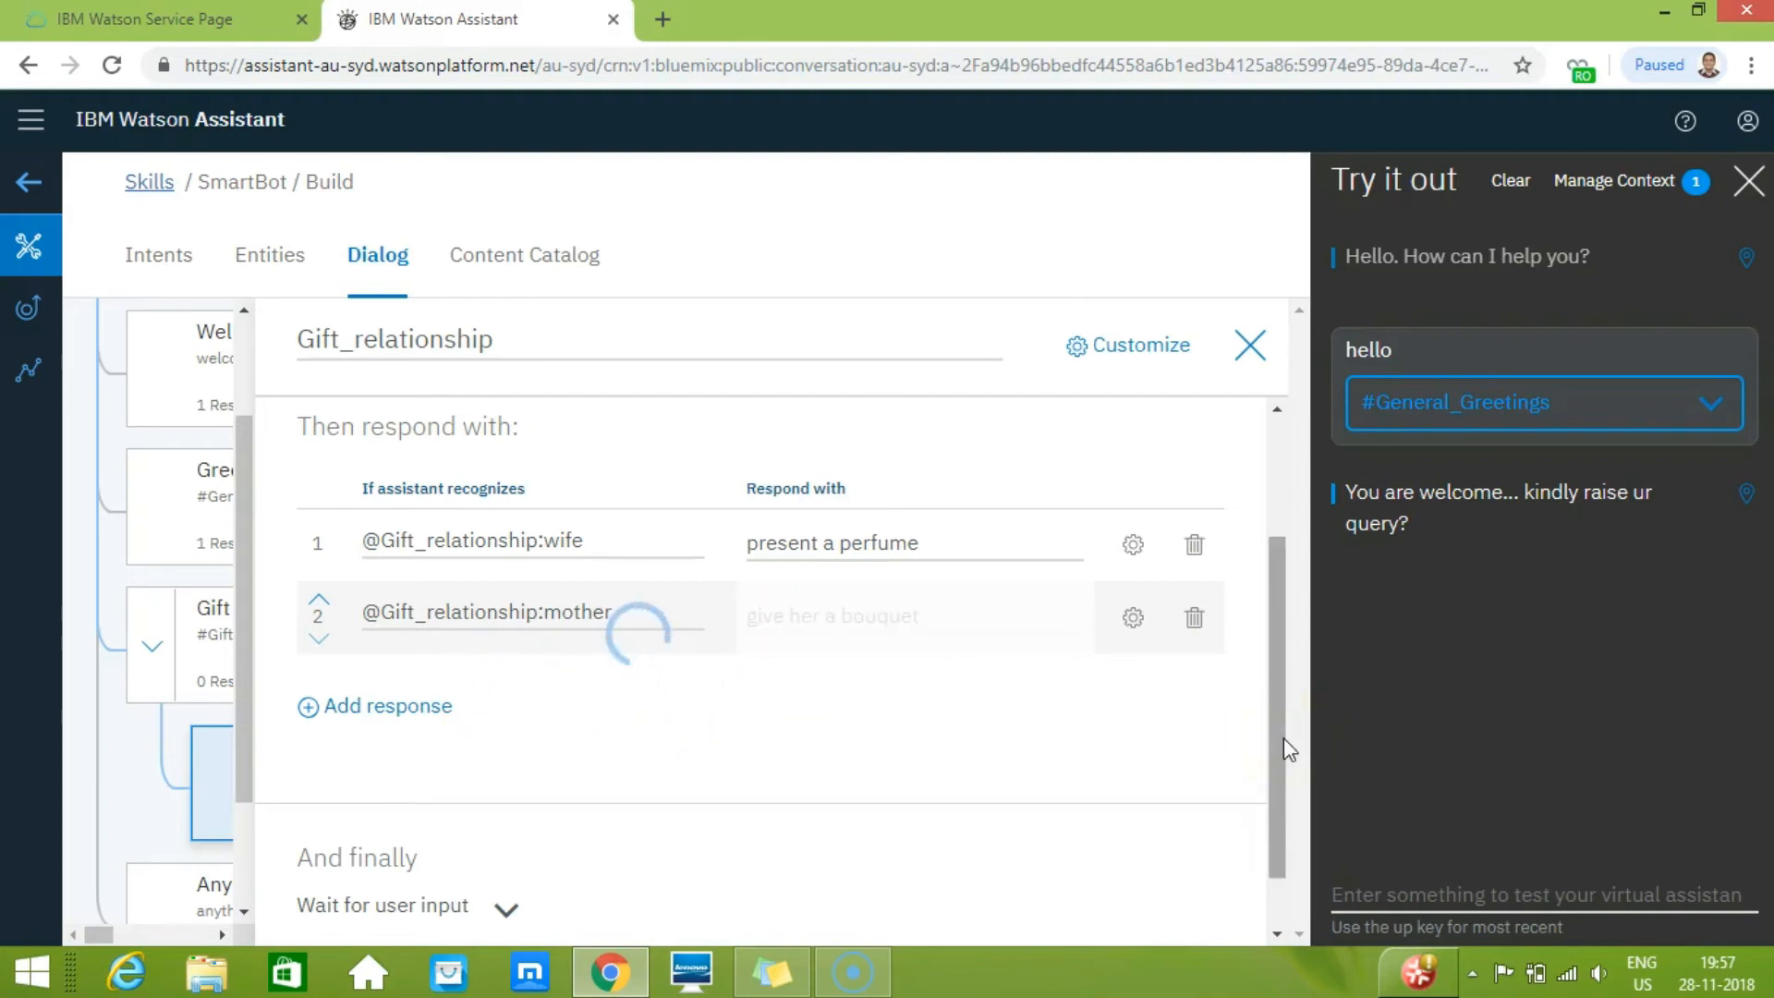
{"action": "left_click", "coordinate": [1453, 757]}
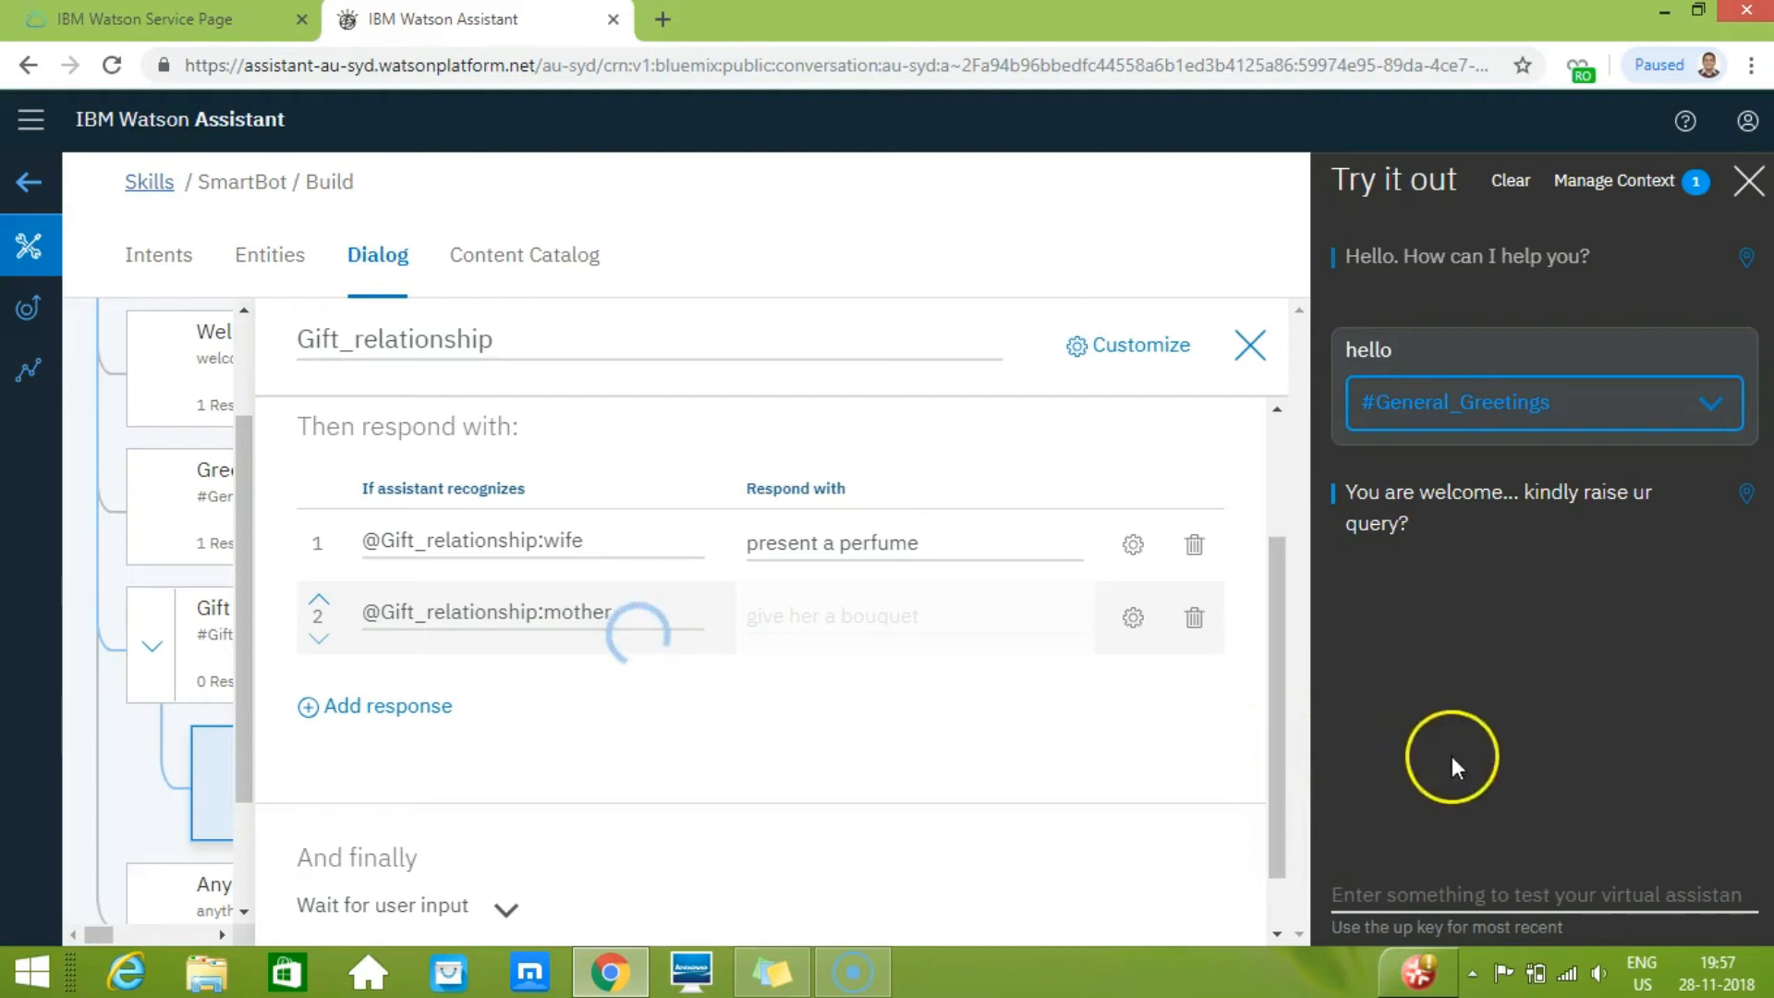
{"action": "left_click", "coordinate": [1249, 346]}
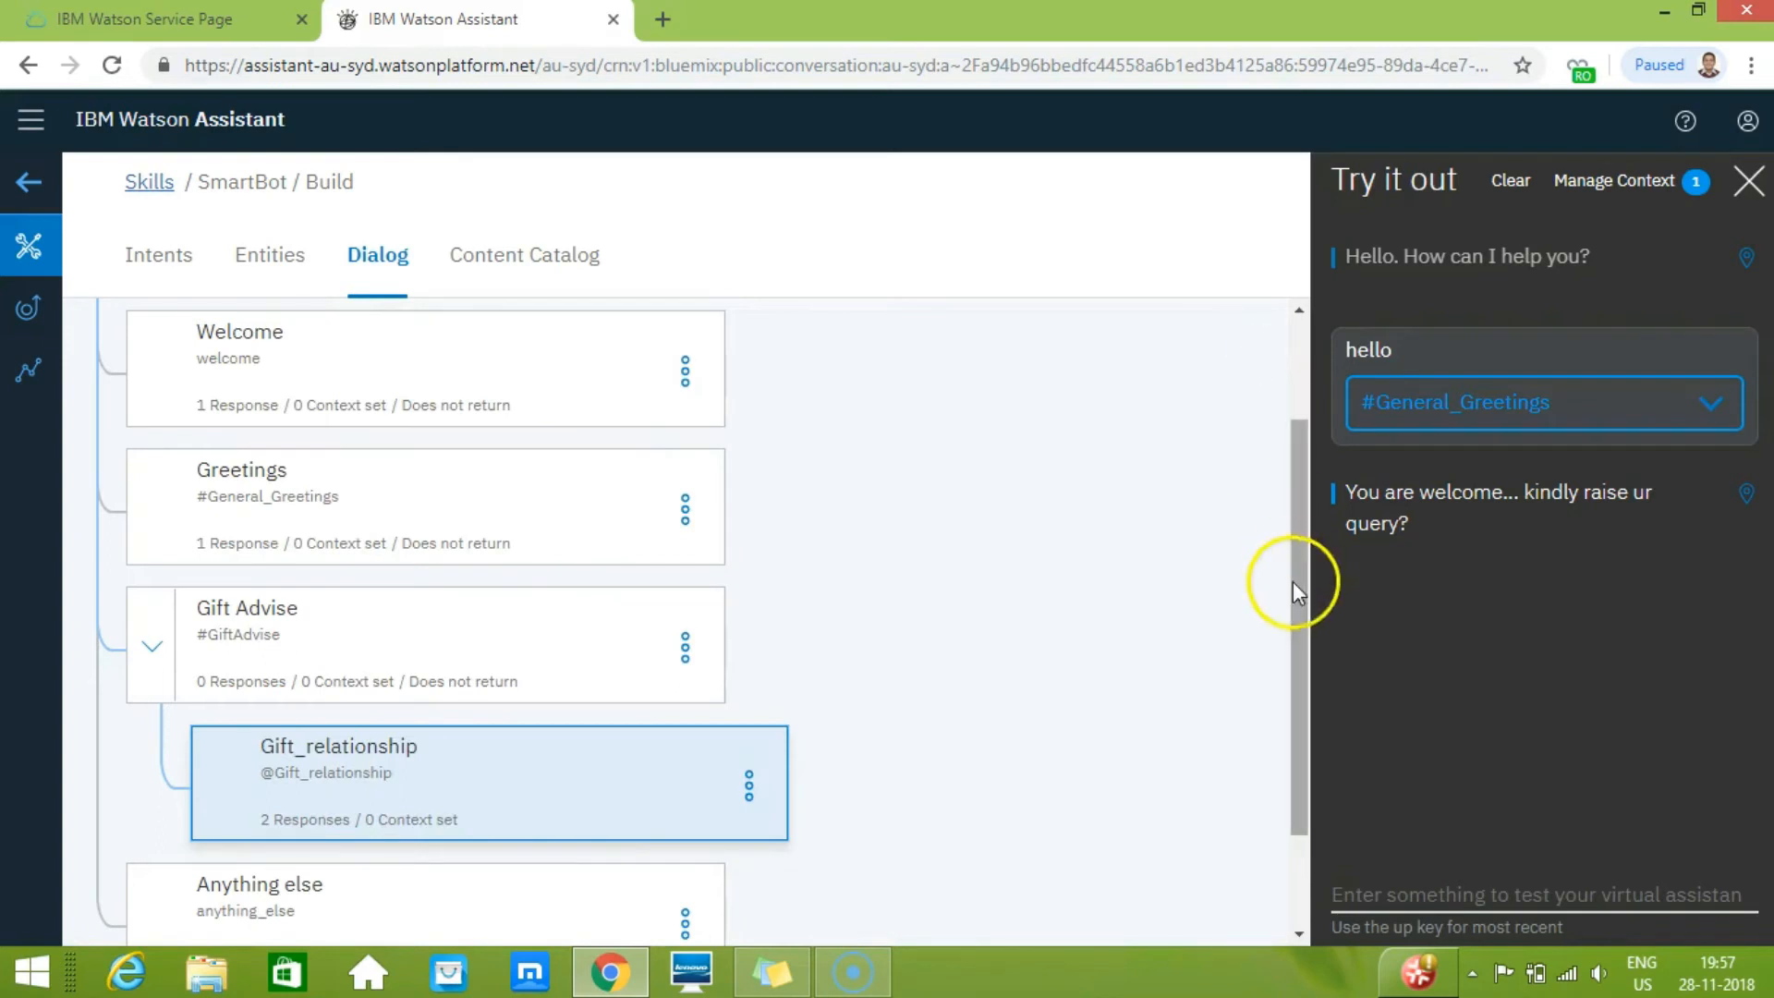
- Test the assistant with the message "suggest some gift for my mother"
{"action": "left_click", "coordinate": [1360, 894]}
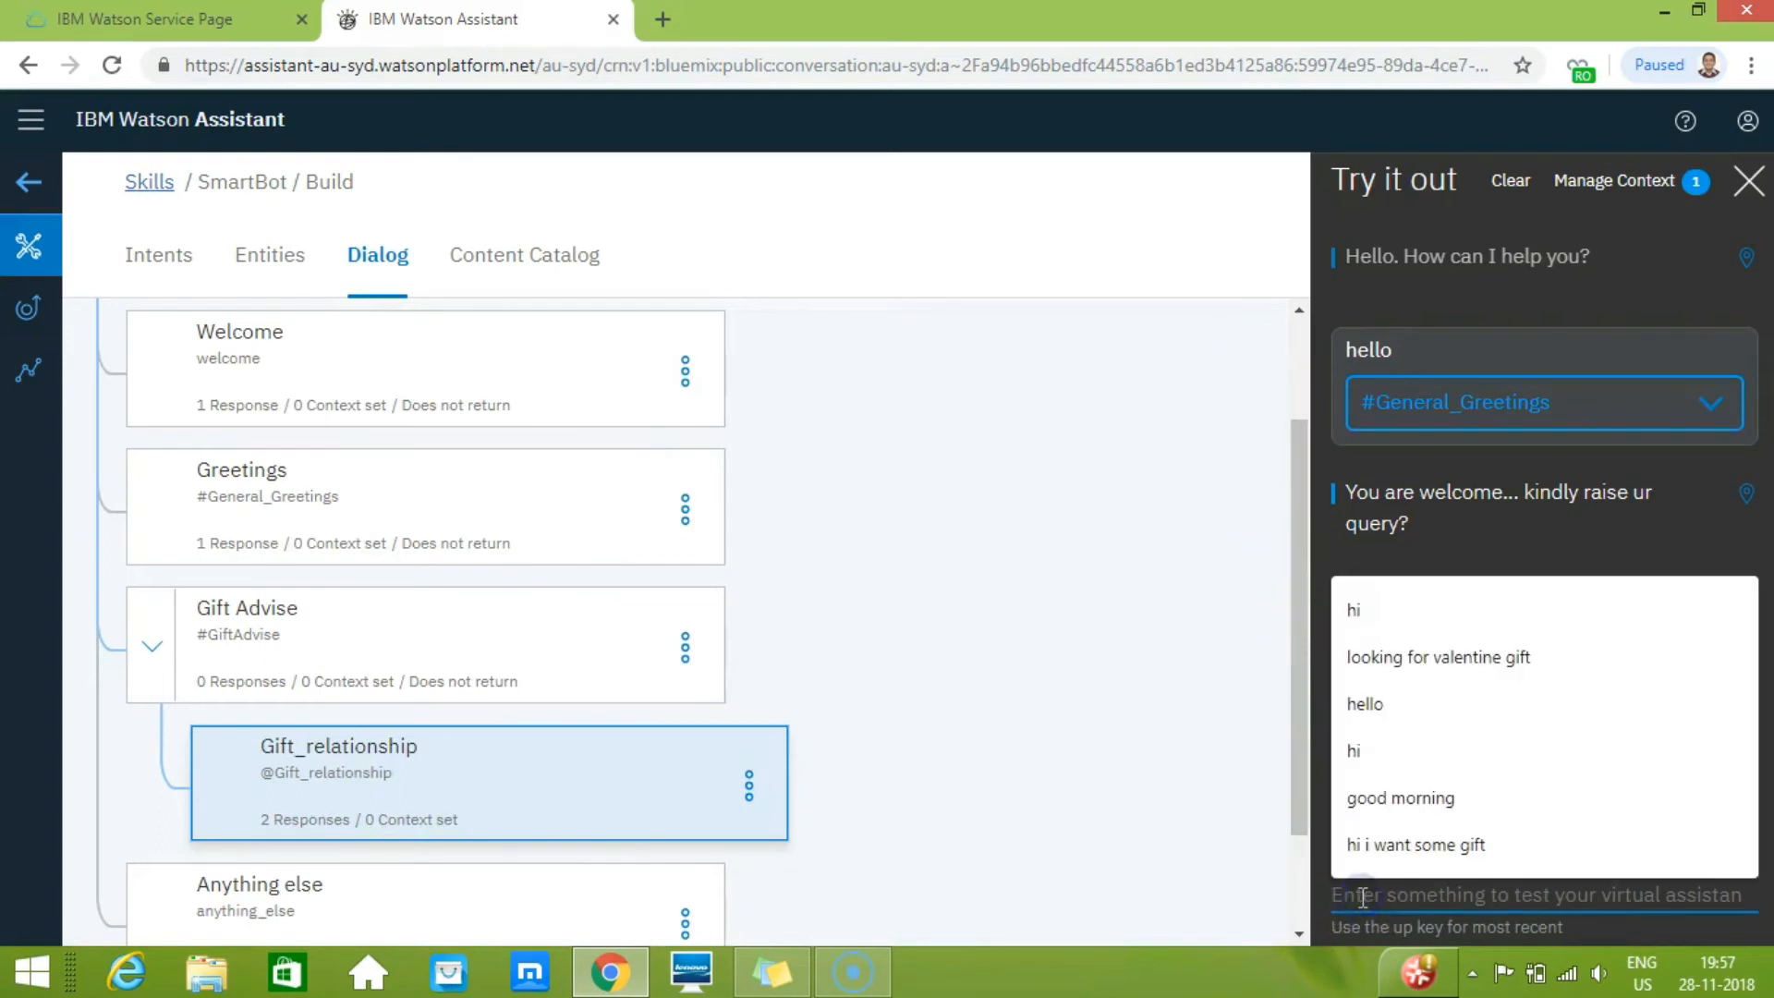
{"action": "type", "text": "suggest"}
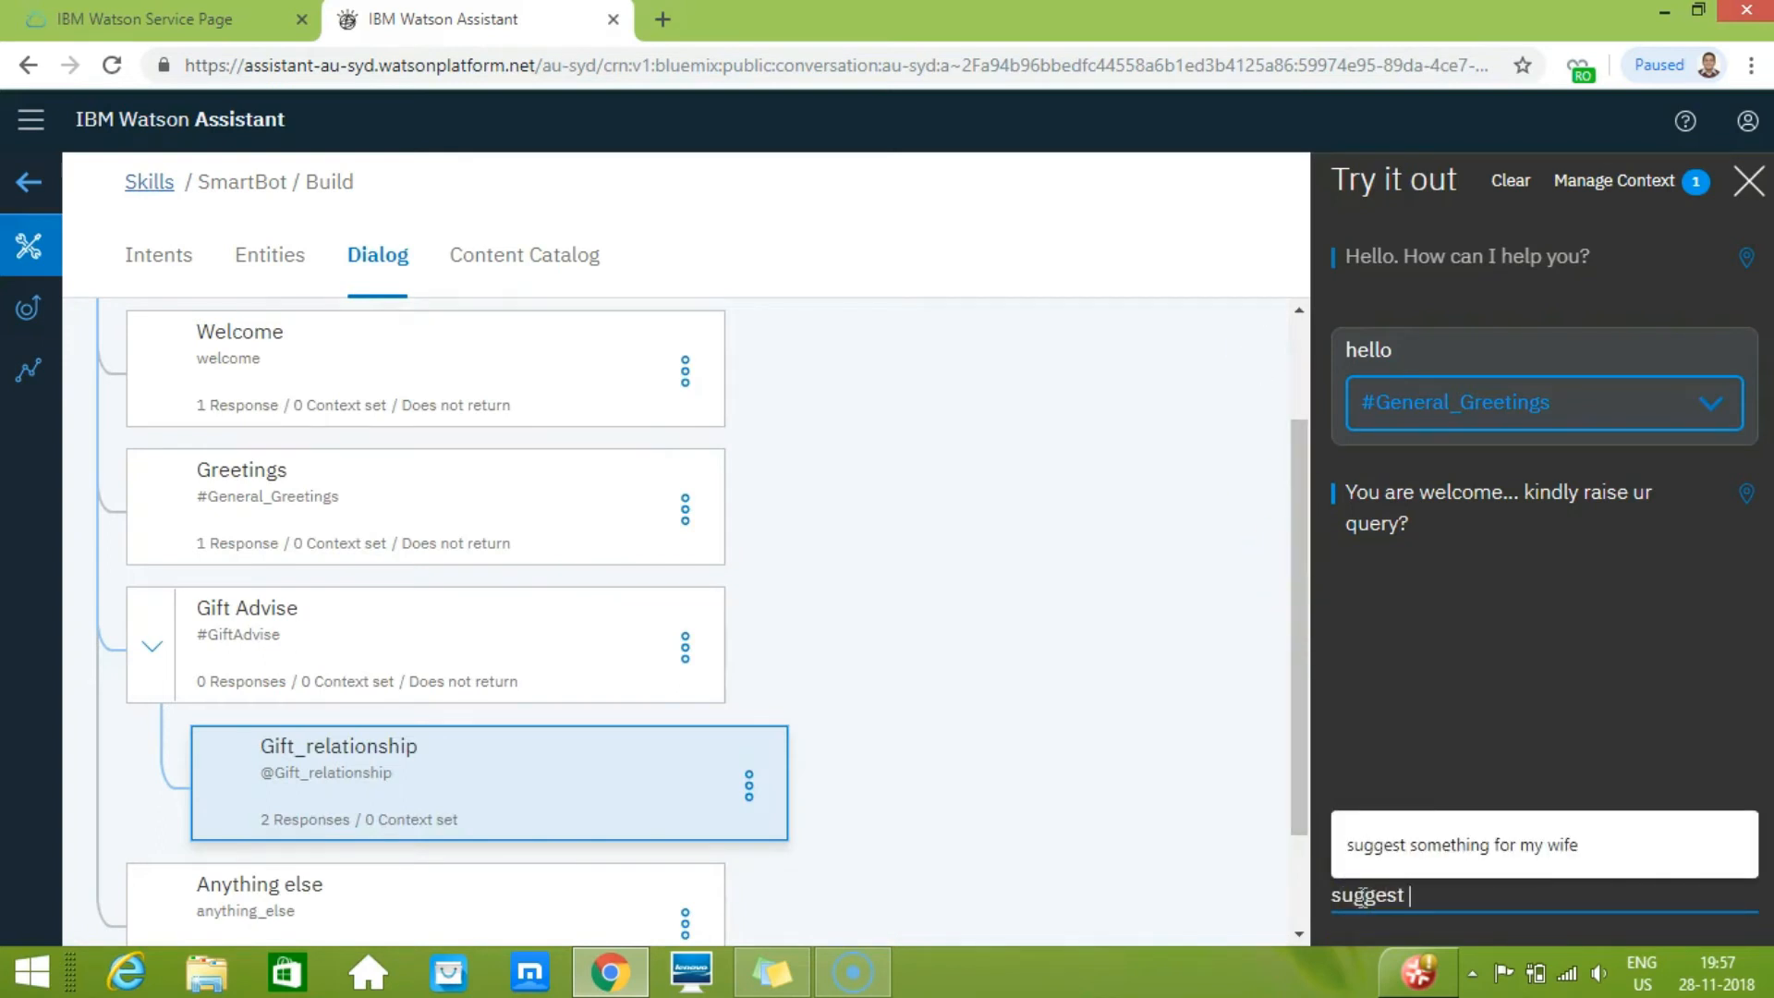
{"action": "type", "text": " somethin g"}
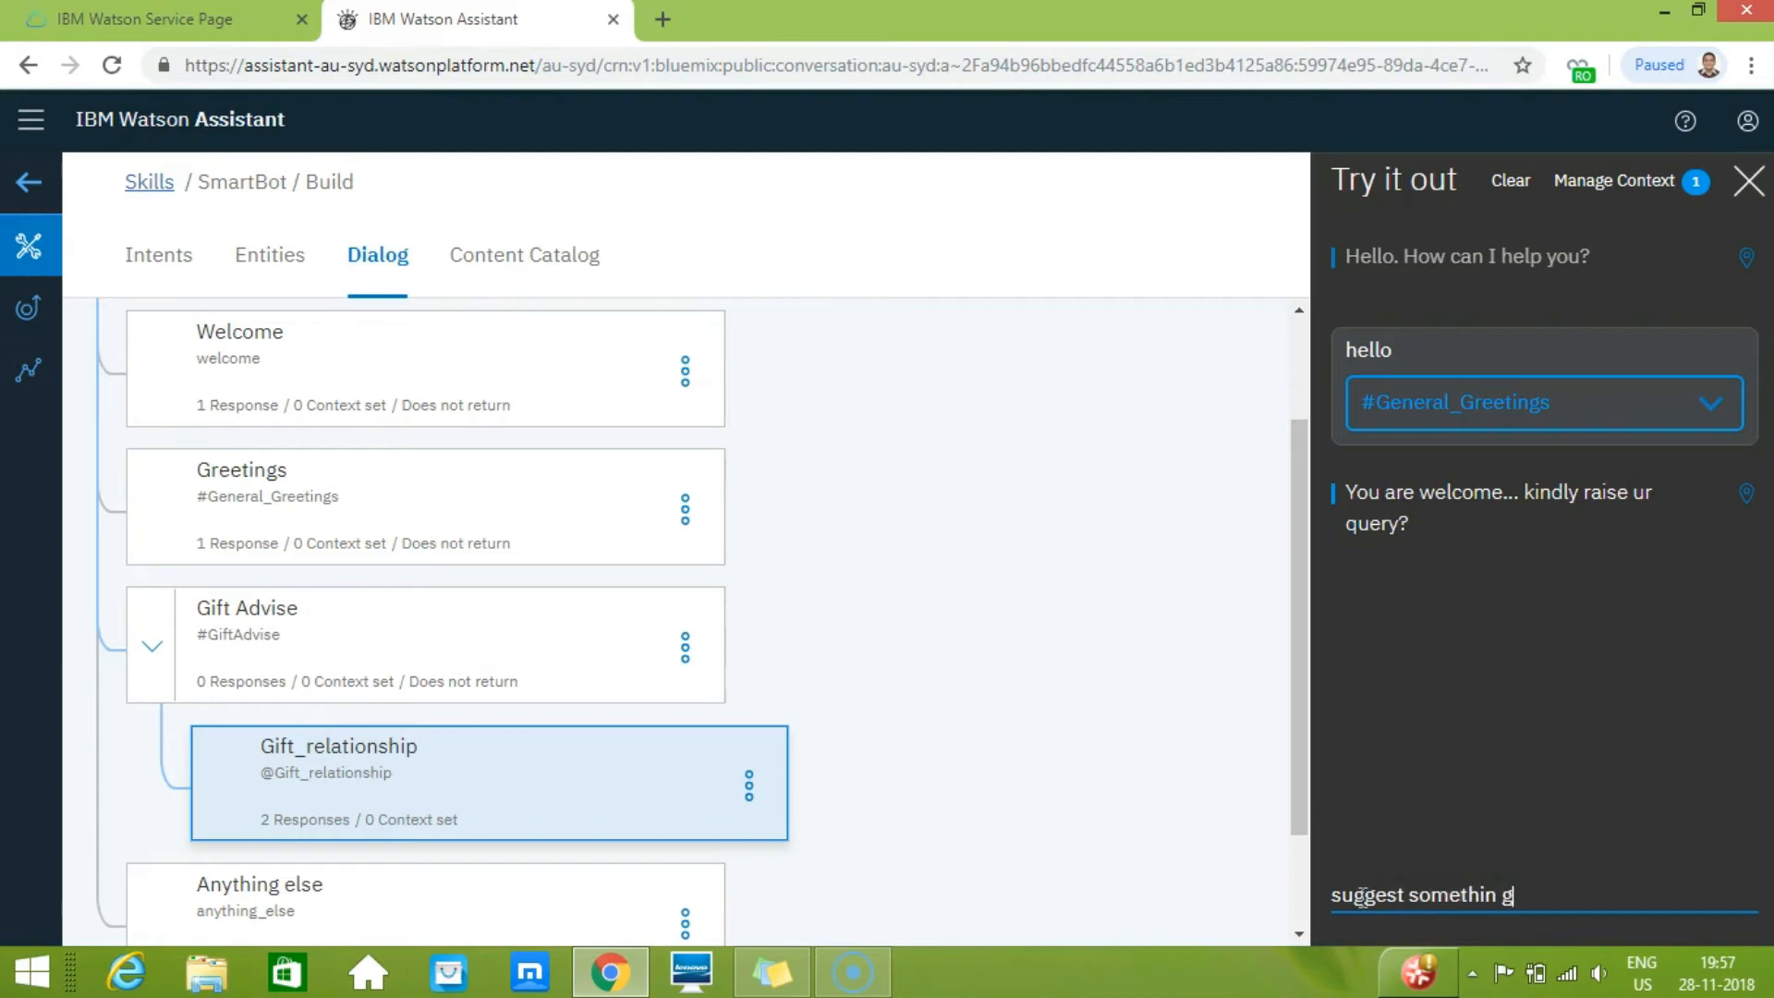
{"action": "key", "text": "BackSpace"}
{"action": "key", "text": "BackSpace"}
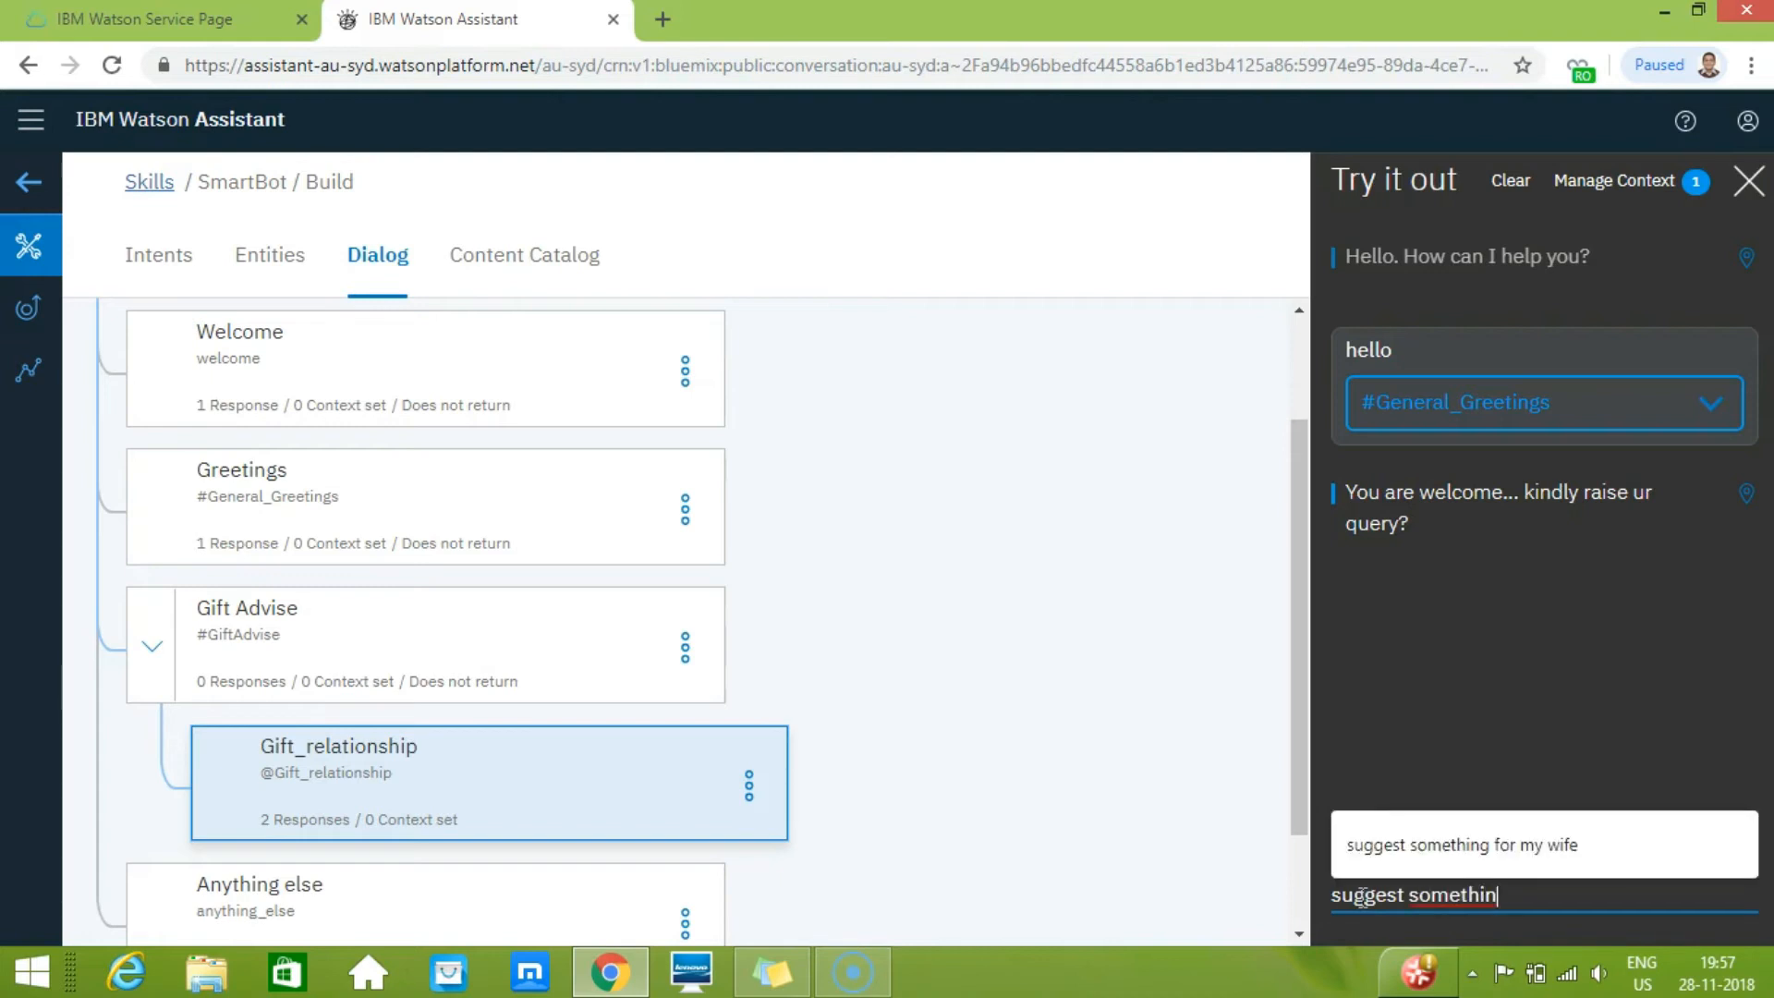
{"action": "key", "text": "BackSpace"}
{"action": "type", "text": "gift for my mot"}
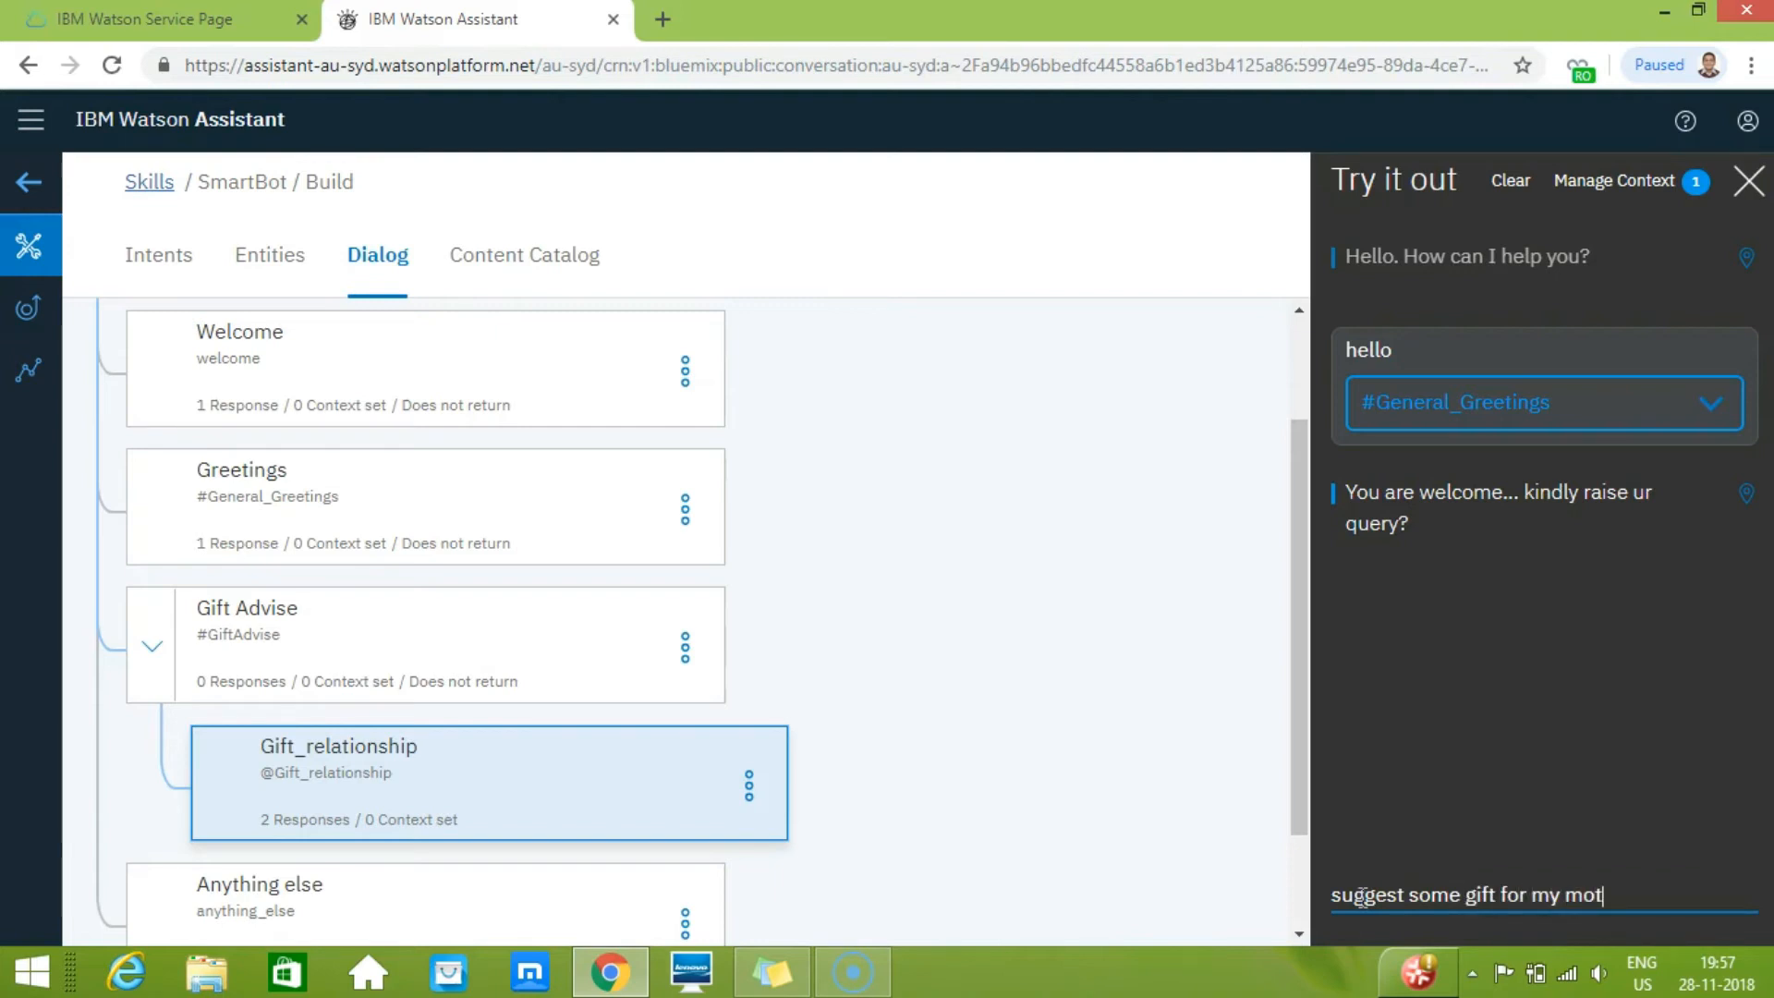
{"action": "type", "text": "her"}
{"action": "key", "text": "Return"}
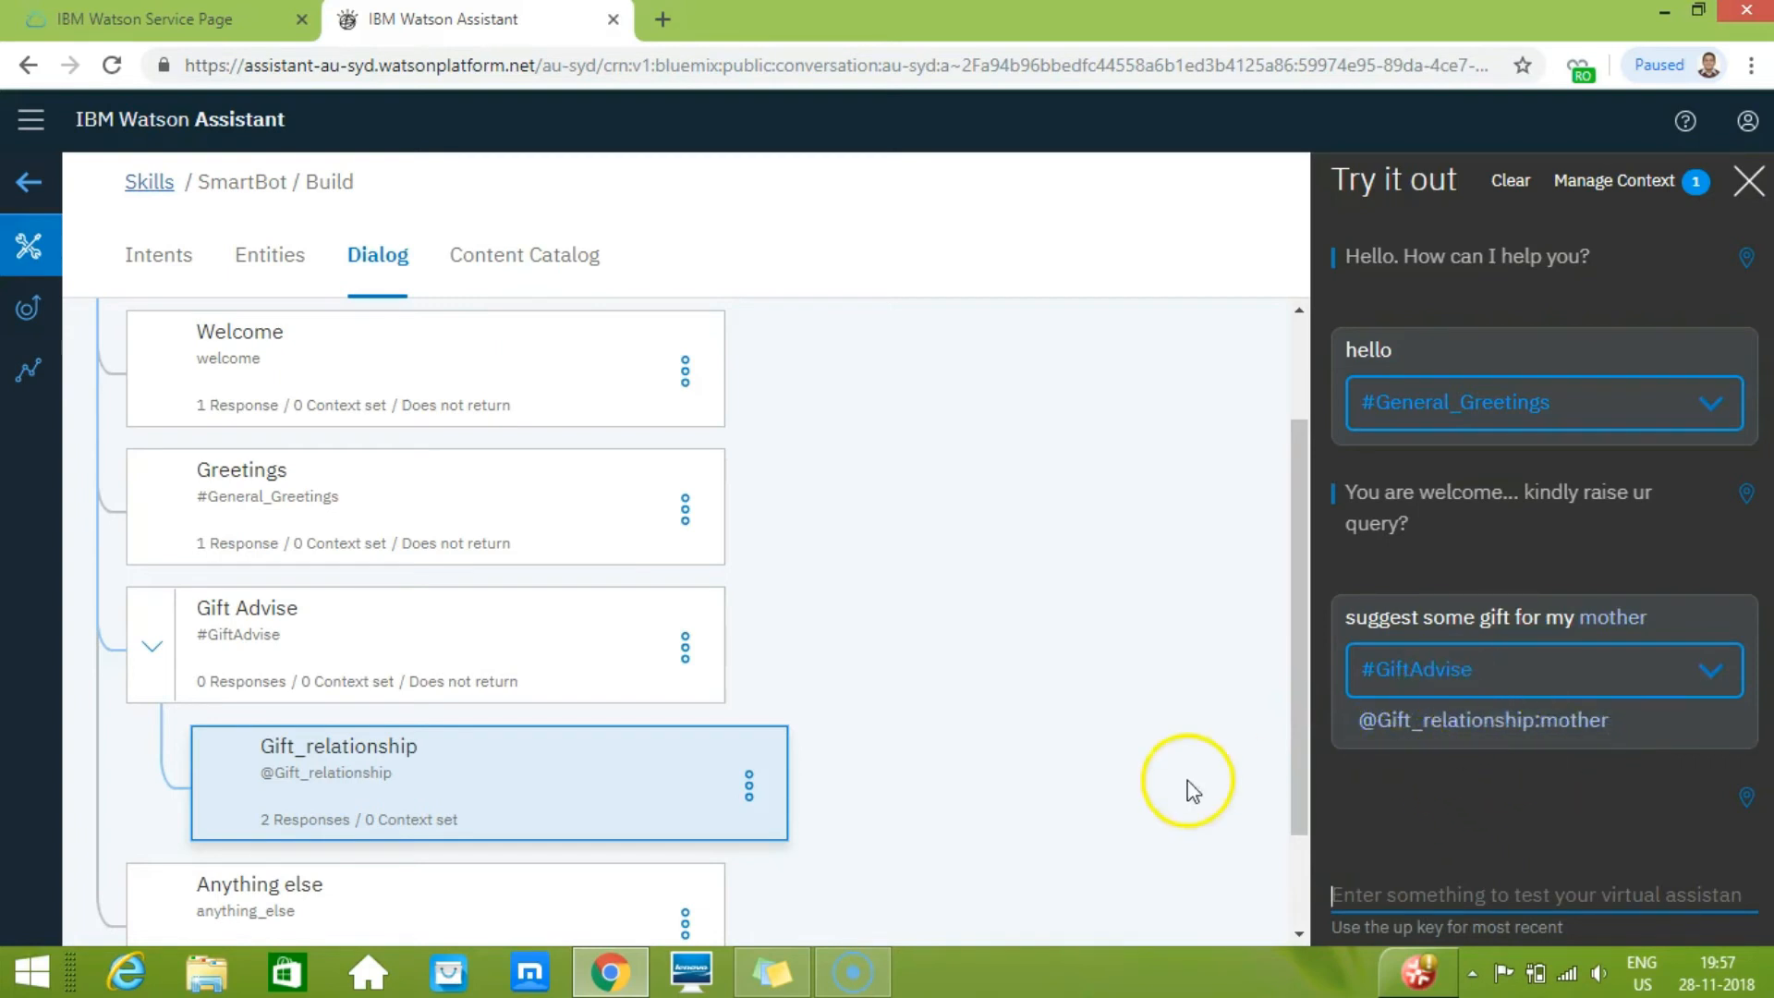
- Make the Gift Advise node finish by jumping to Gift_relationship with "If assistant recognizes (condition)", and close its editor
{"action": "left_click_drag", "start_coordinate": [1300, 711], "coordinate": [1299, 802]}
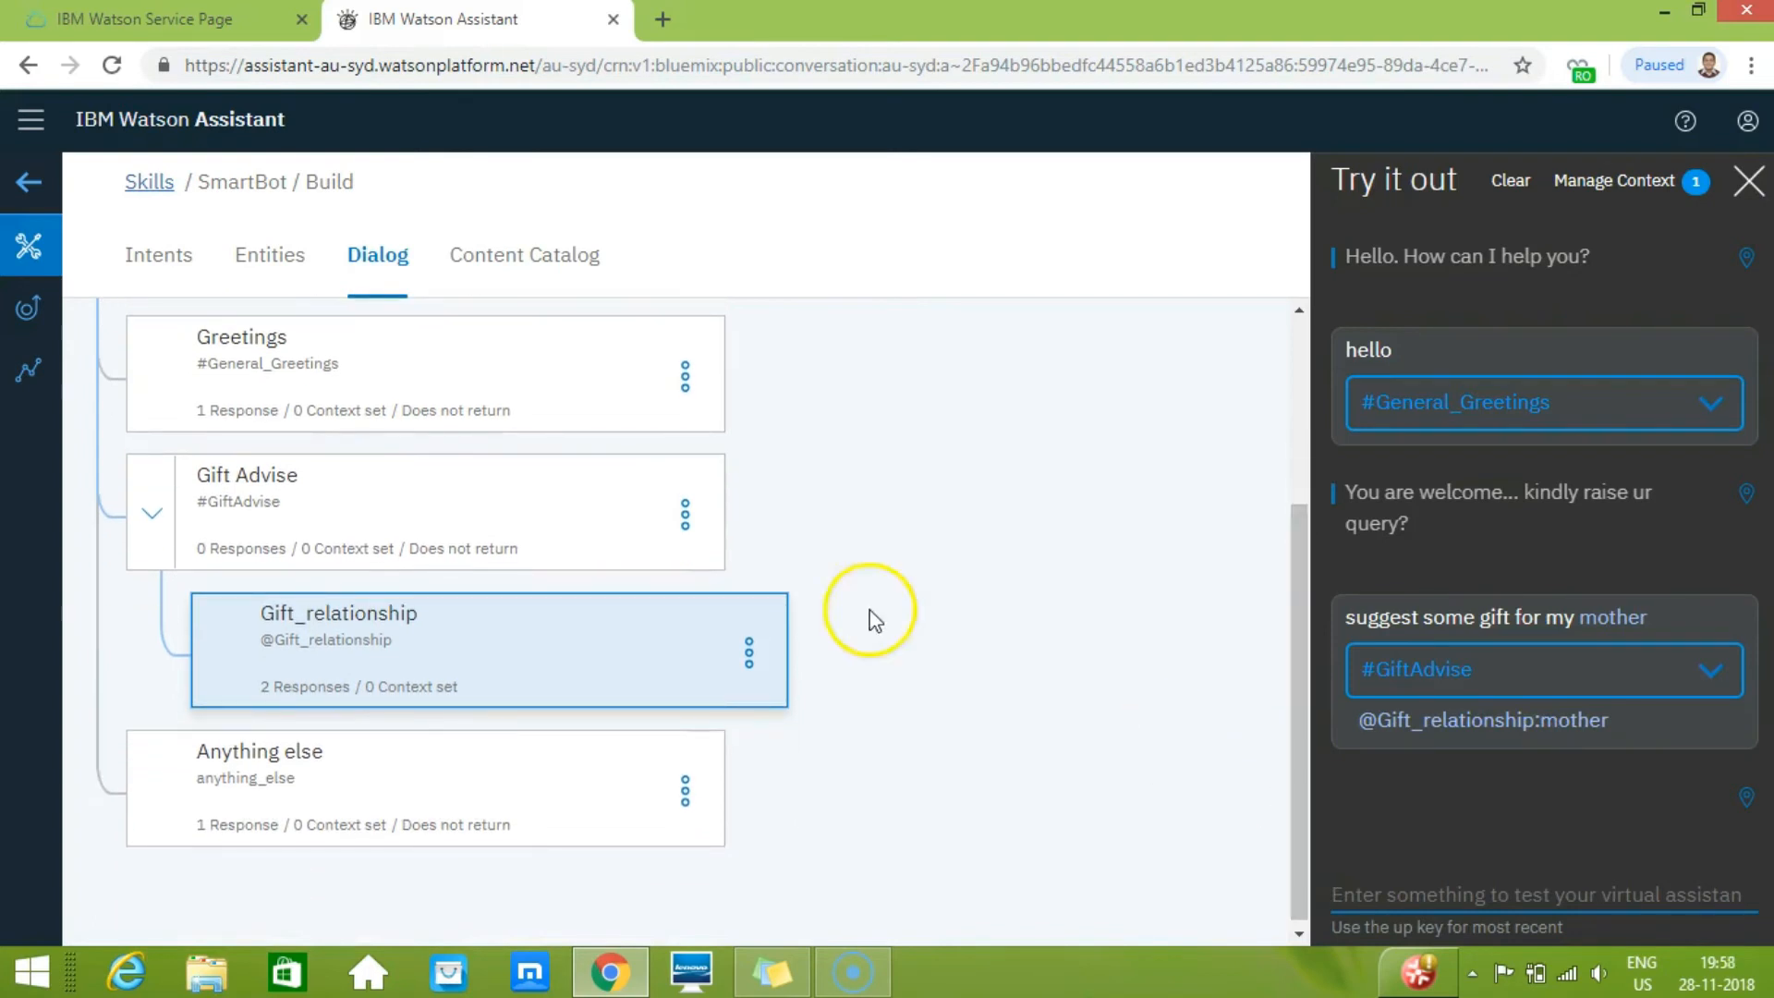
{"action": "left_click", "coordinate": [471, 545]}
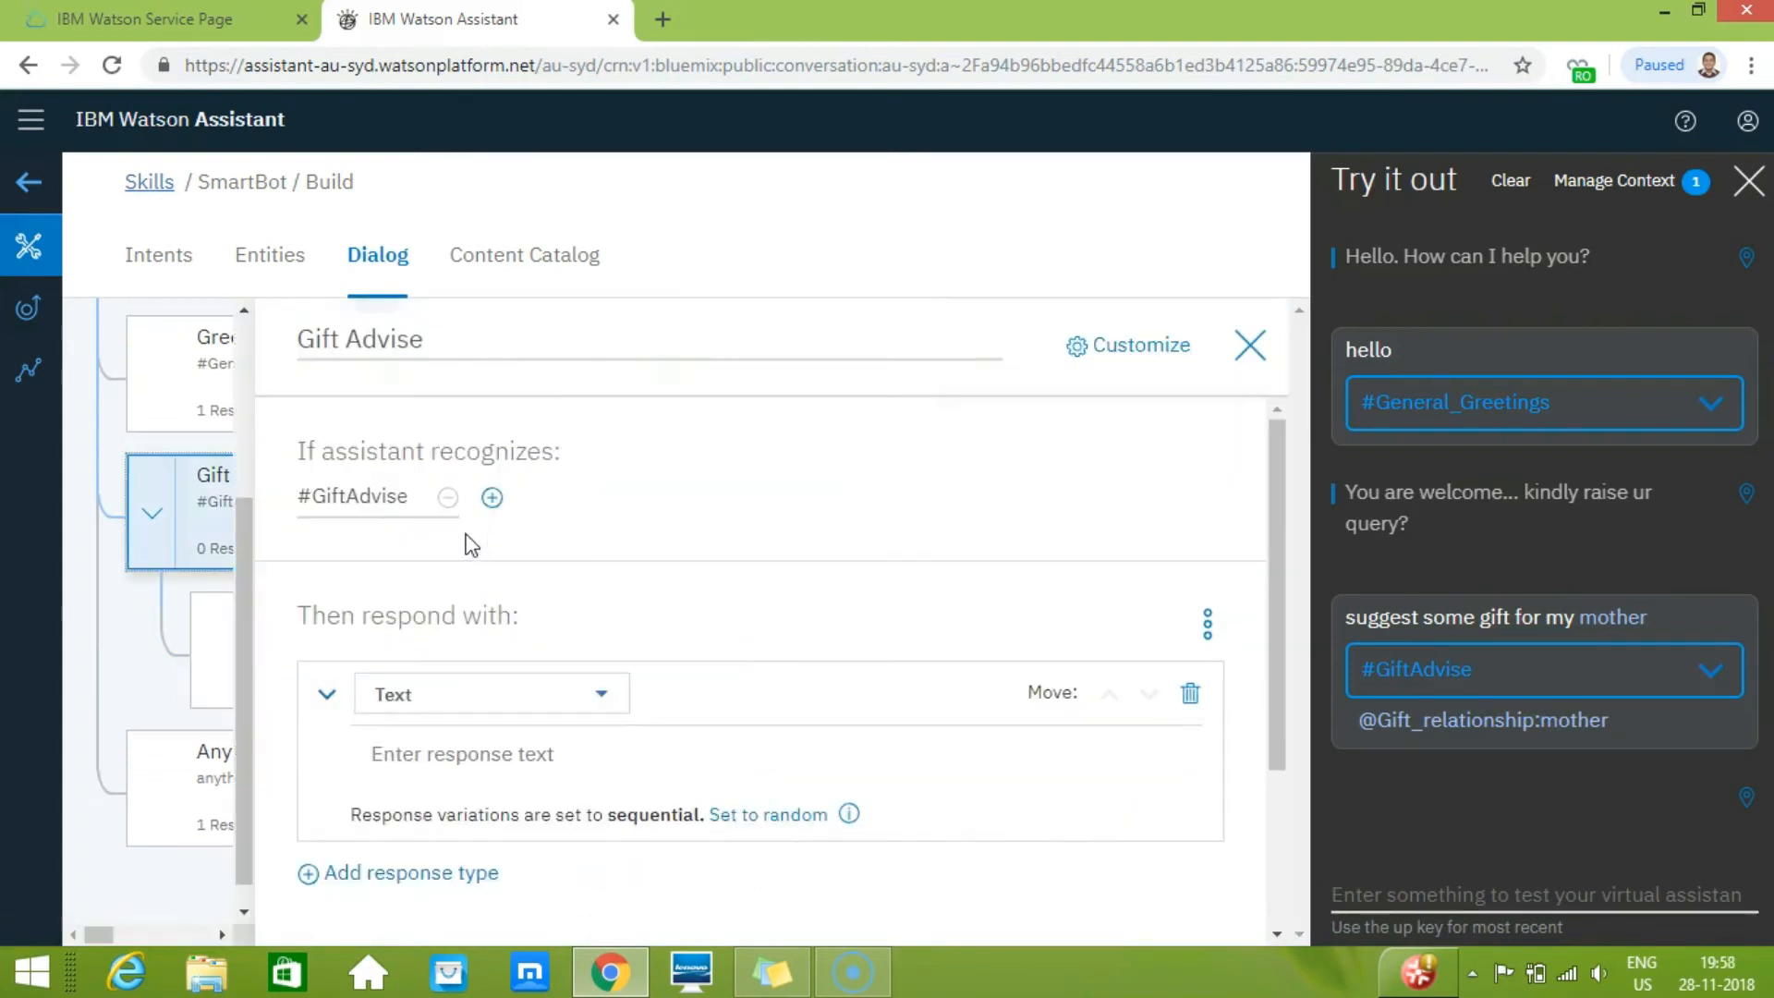
{"action": "left_click_drag", "start_coordinate": [1277, 569], "coordinate": [1278, 746]}
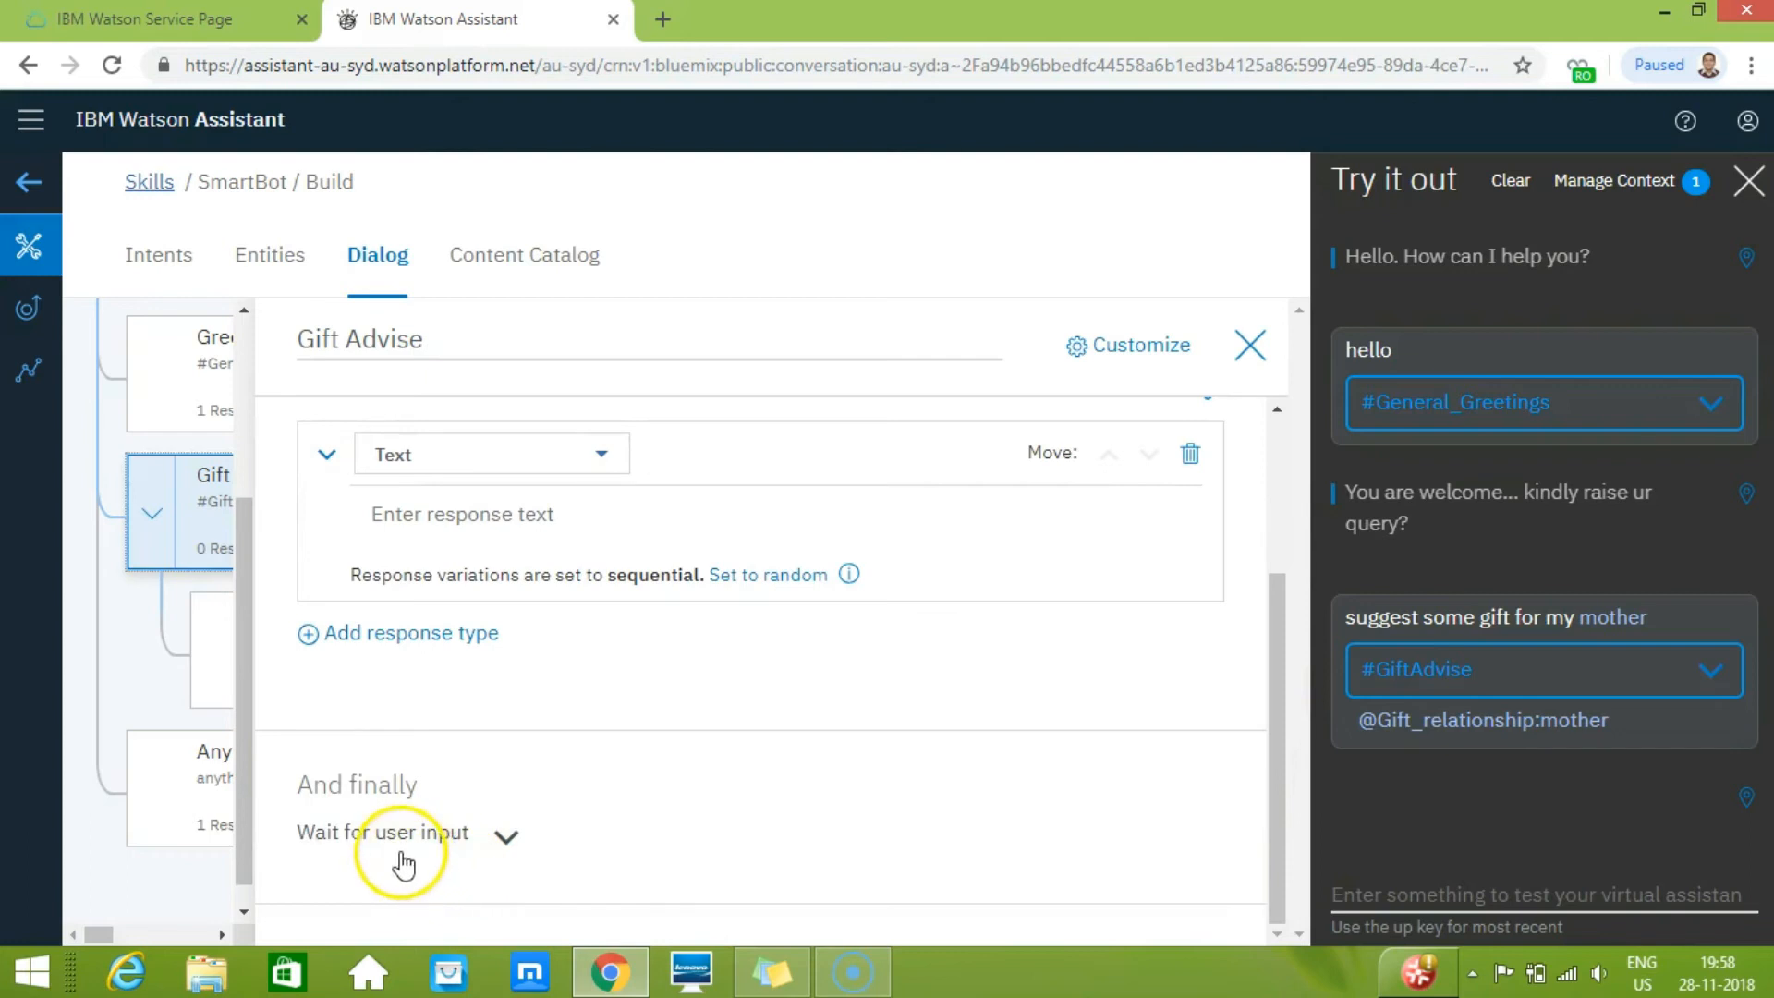
{"action": "left_click", "coordinate": [502, 837]}
{"action": "left_click_drag", "start_coordinate": [1277, 742], "coordinate": [1277, 785]}
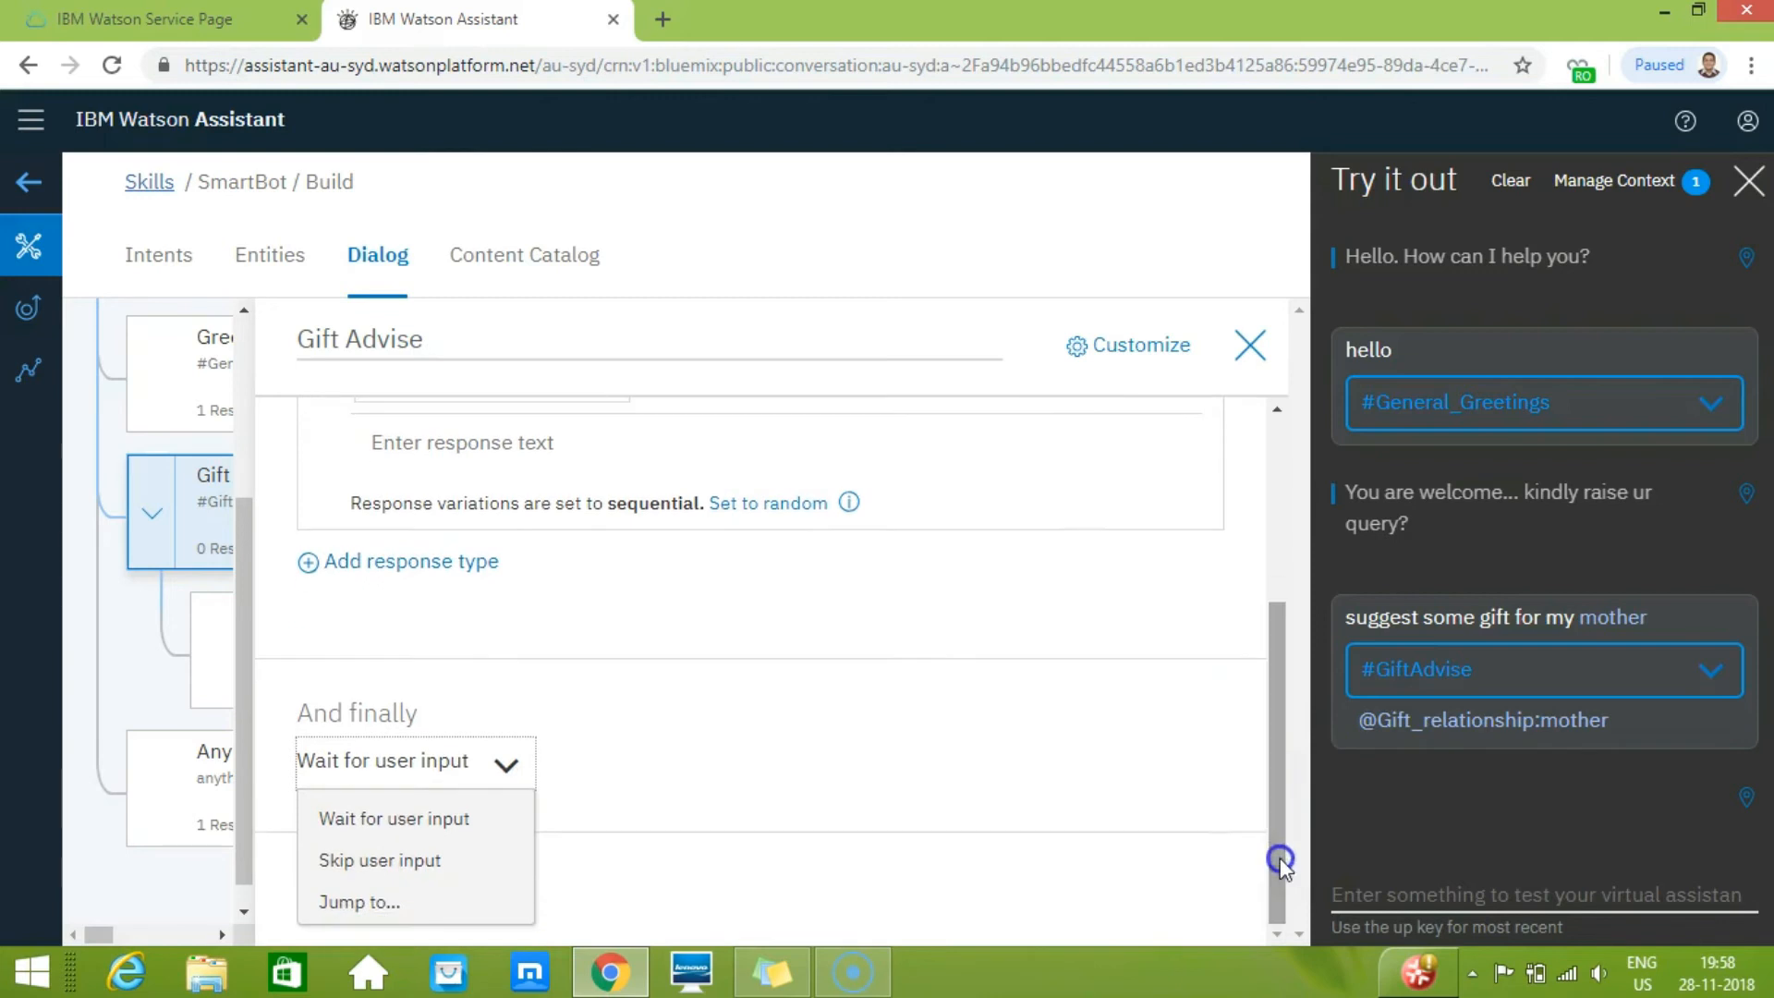
{"action": "left_click", "coordinate": [397, 910]}
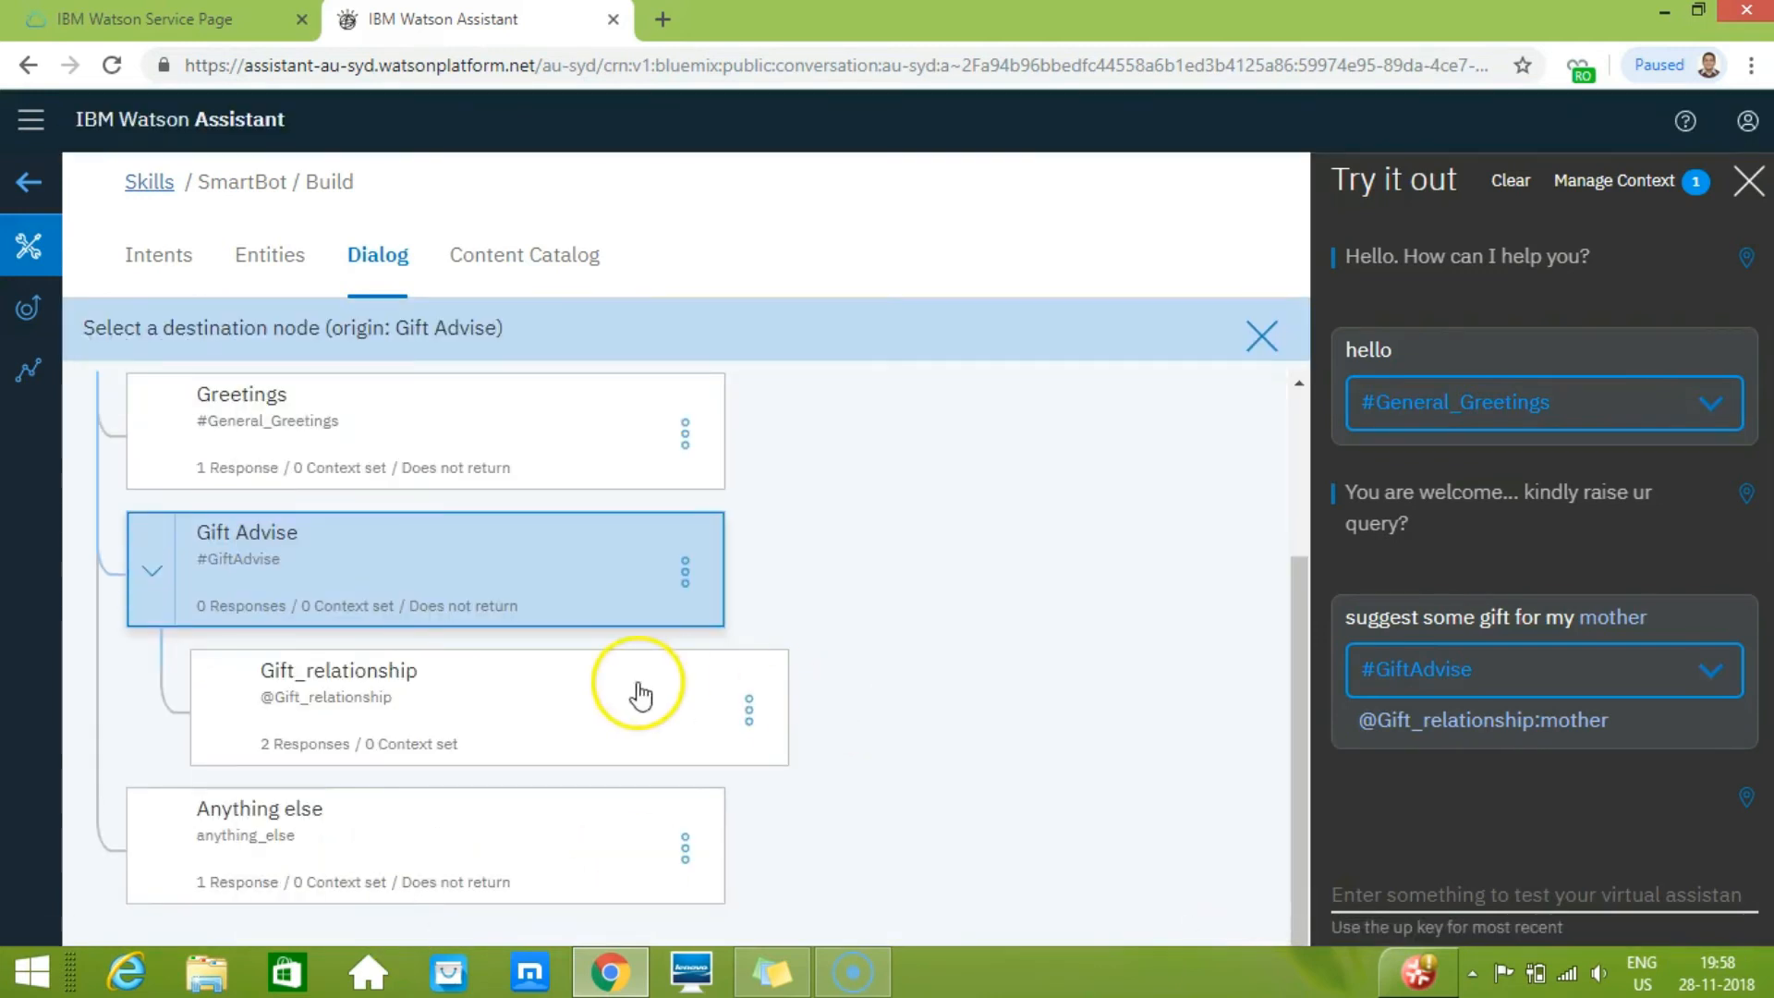
{"action": "left_click", "coordinate": [534, 712]}
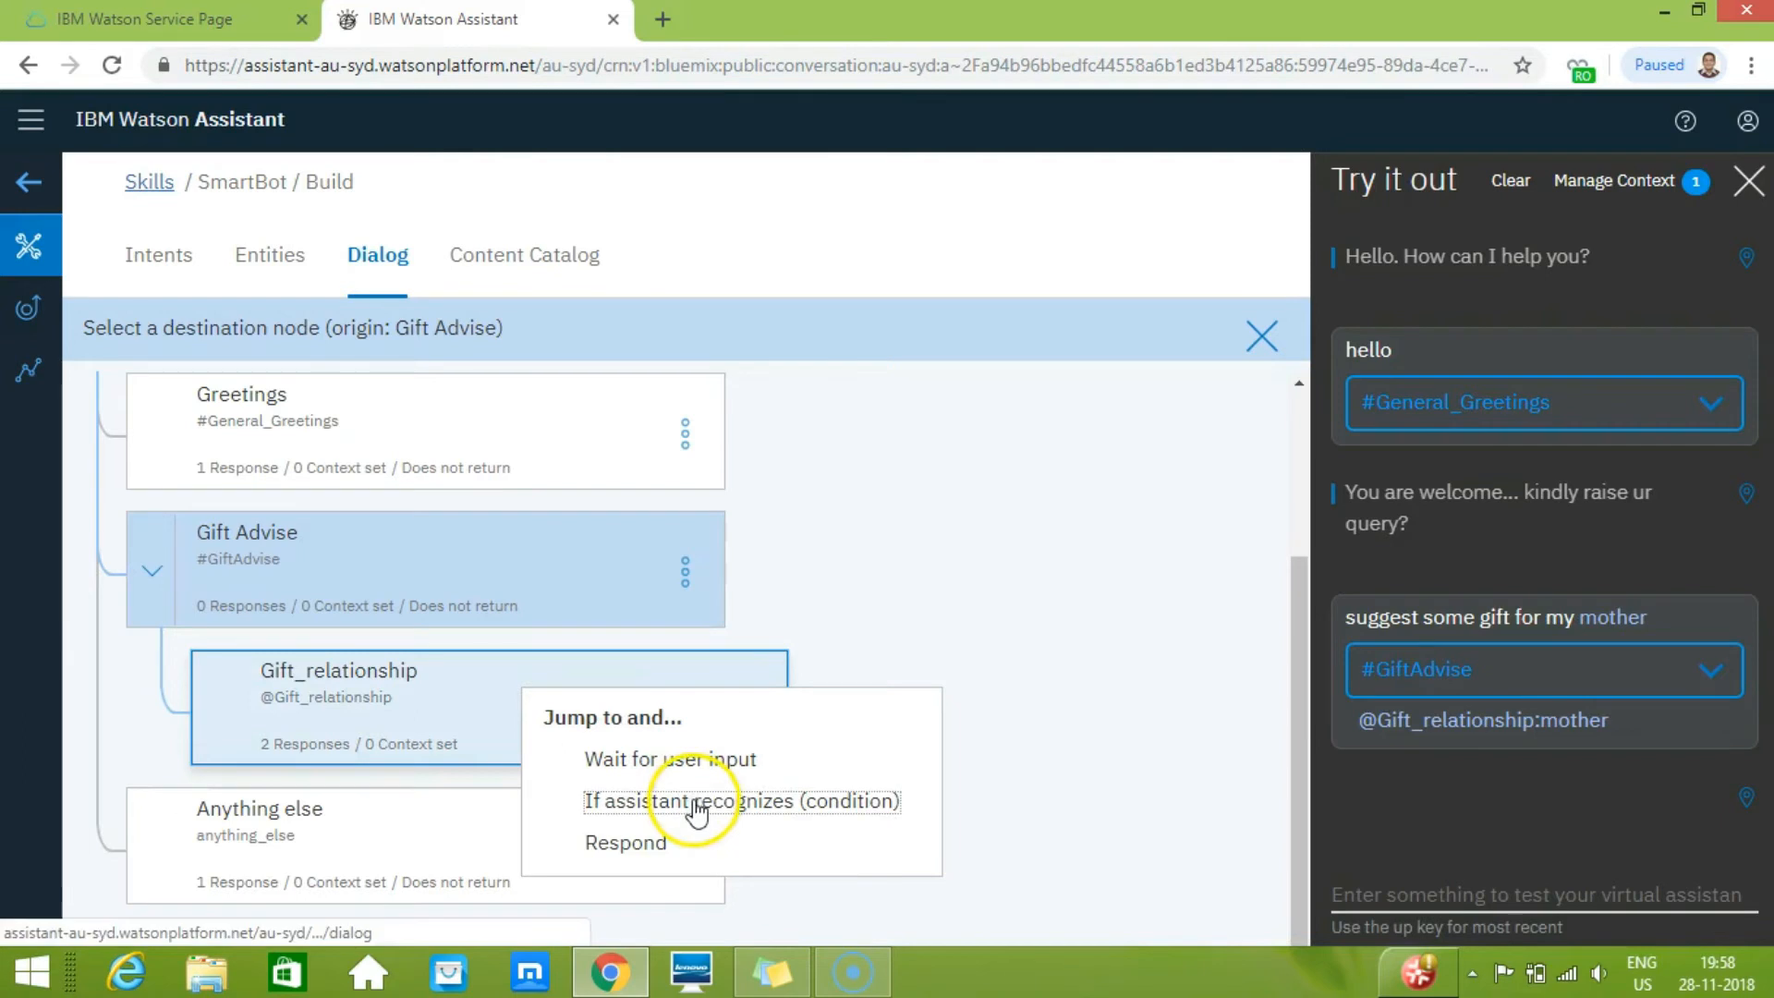
{"action": "left_click", "coordinate": [700, 802]}
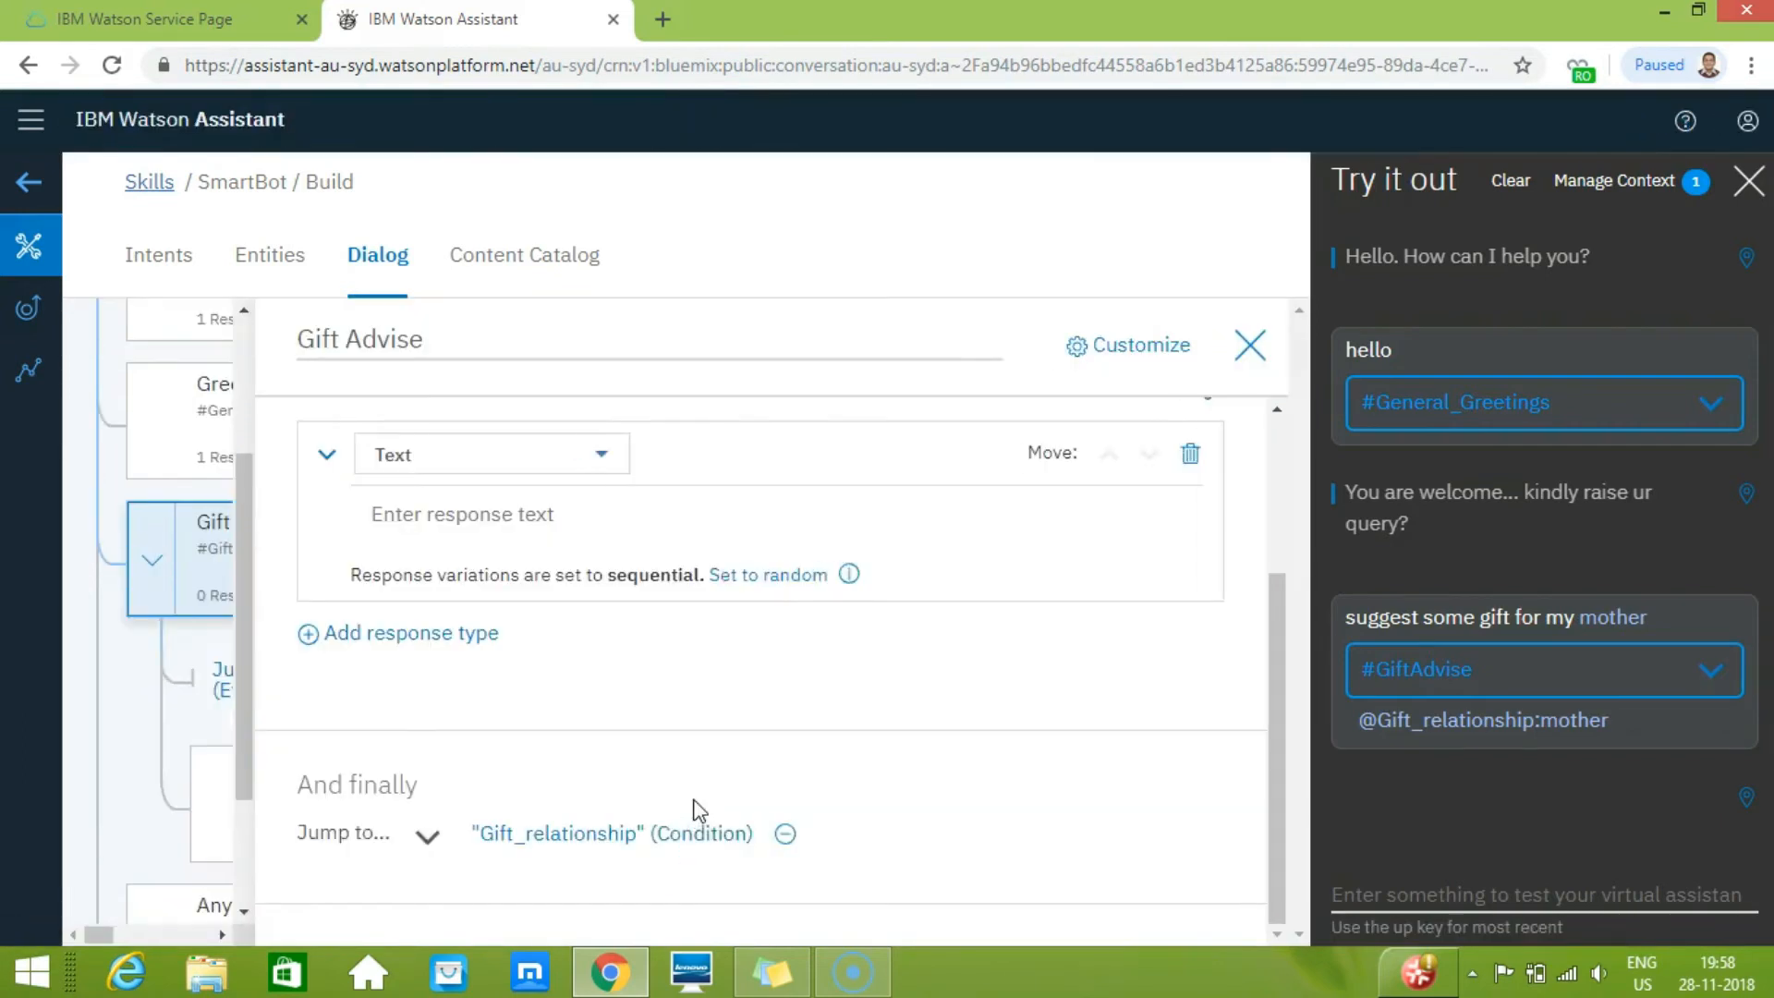
{"action": "left_click_drag", "start_coordinate": [1285, 745], "coordinate": [1260, 547]}
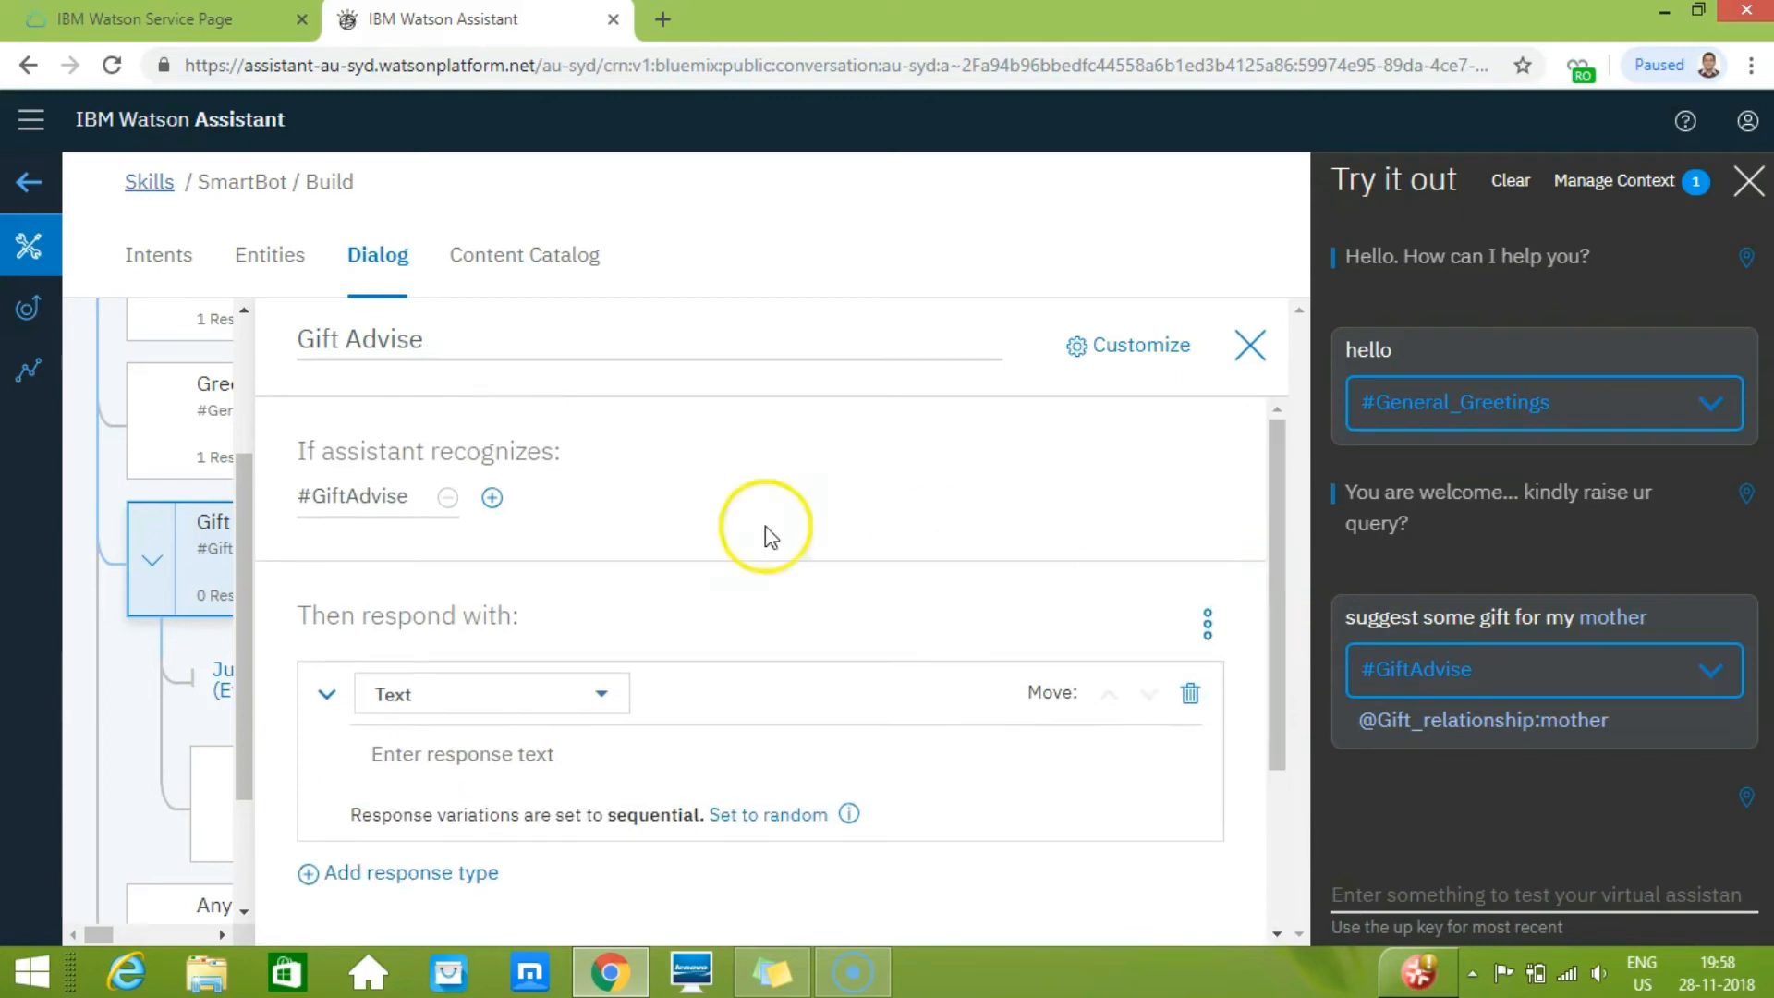
{"action": "left_click", "coordinate": [1250, 344]}
- Review the Gift Advise node's final jump action and the Gift_relationship node's trigger condition and responses
{"action": "left_click_drag", "start_coordinate": [1300, 560], "coordinate": [1310, 652]}
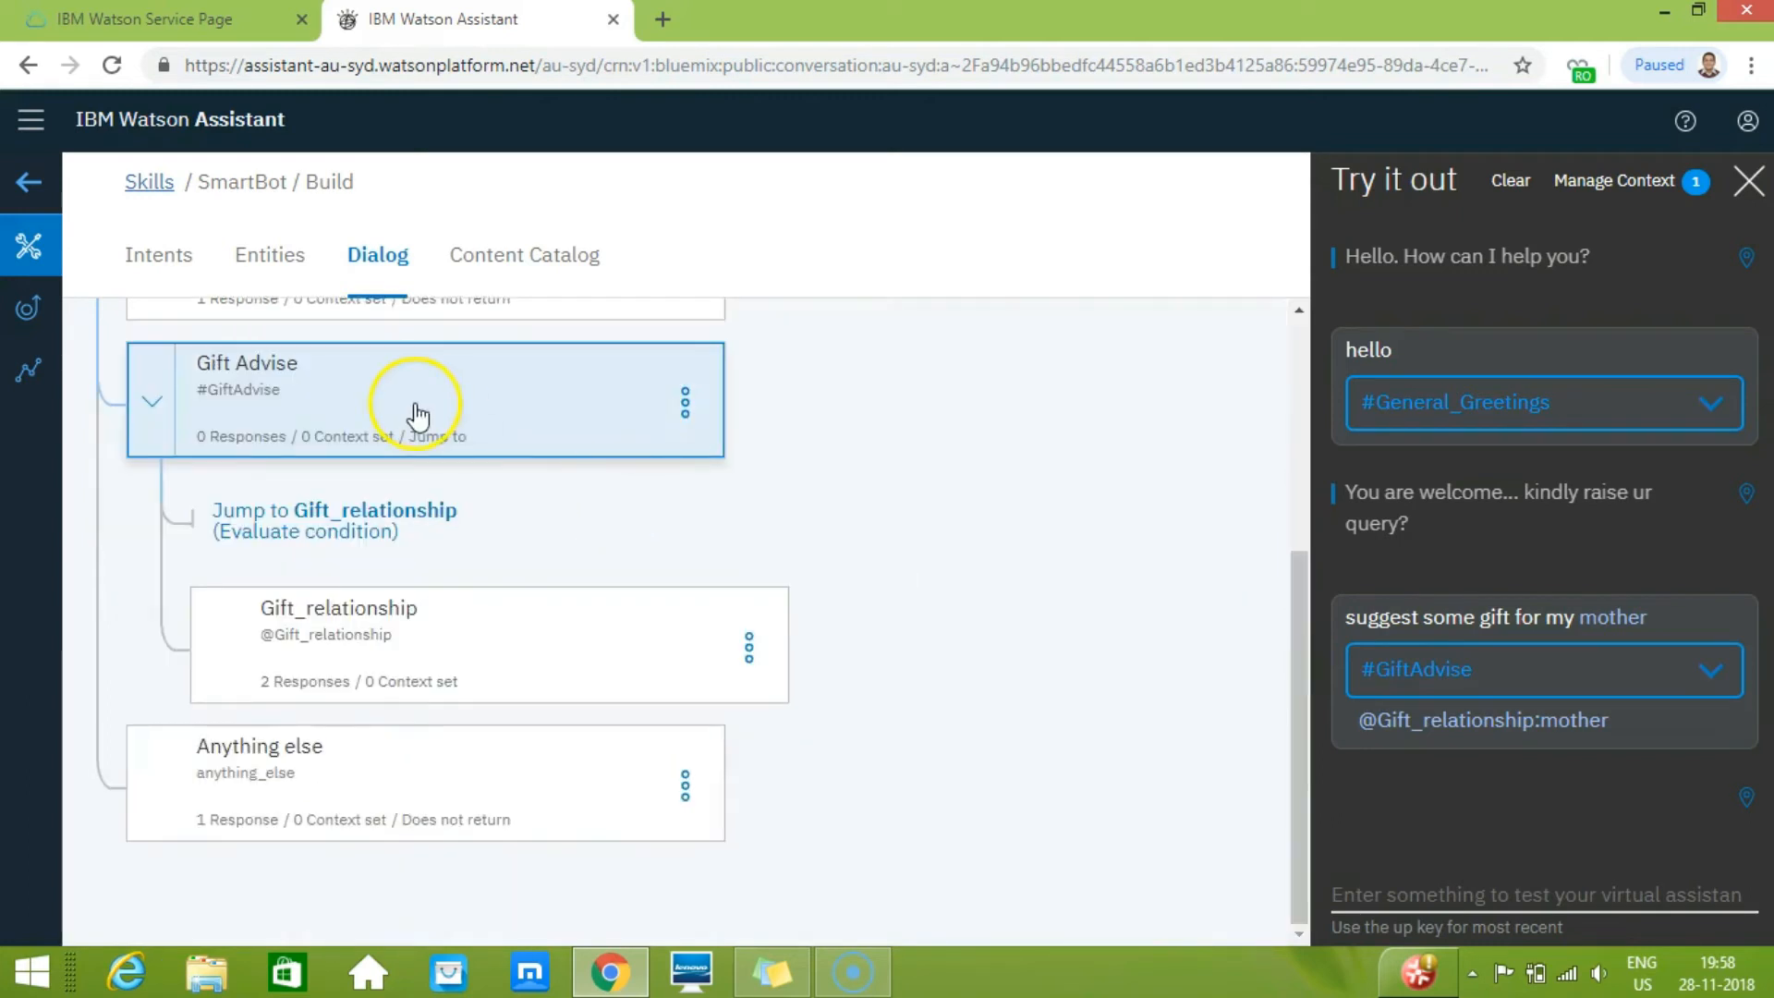
{"action": "left_click", "coordinate": [487, 401]}
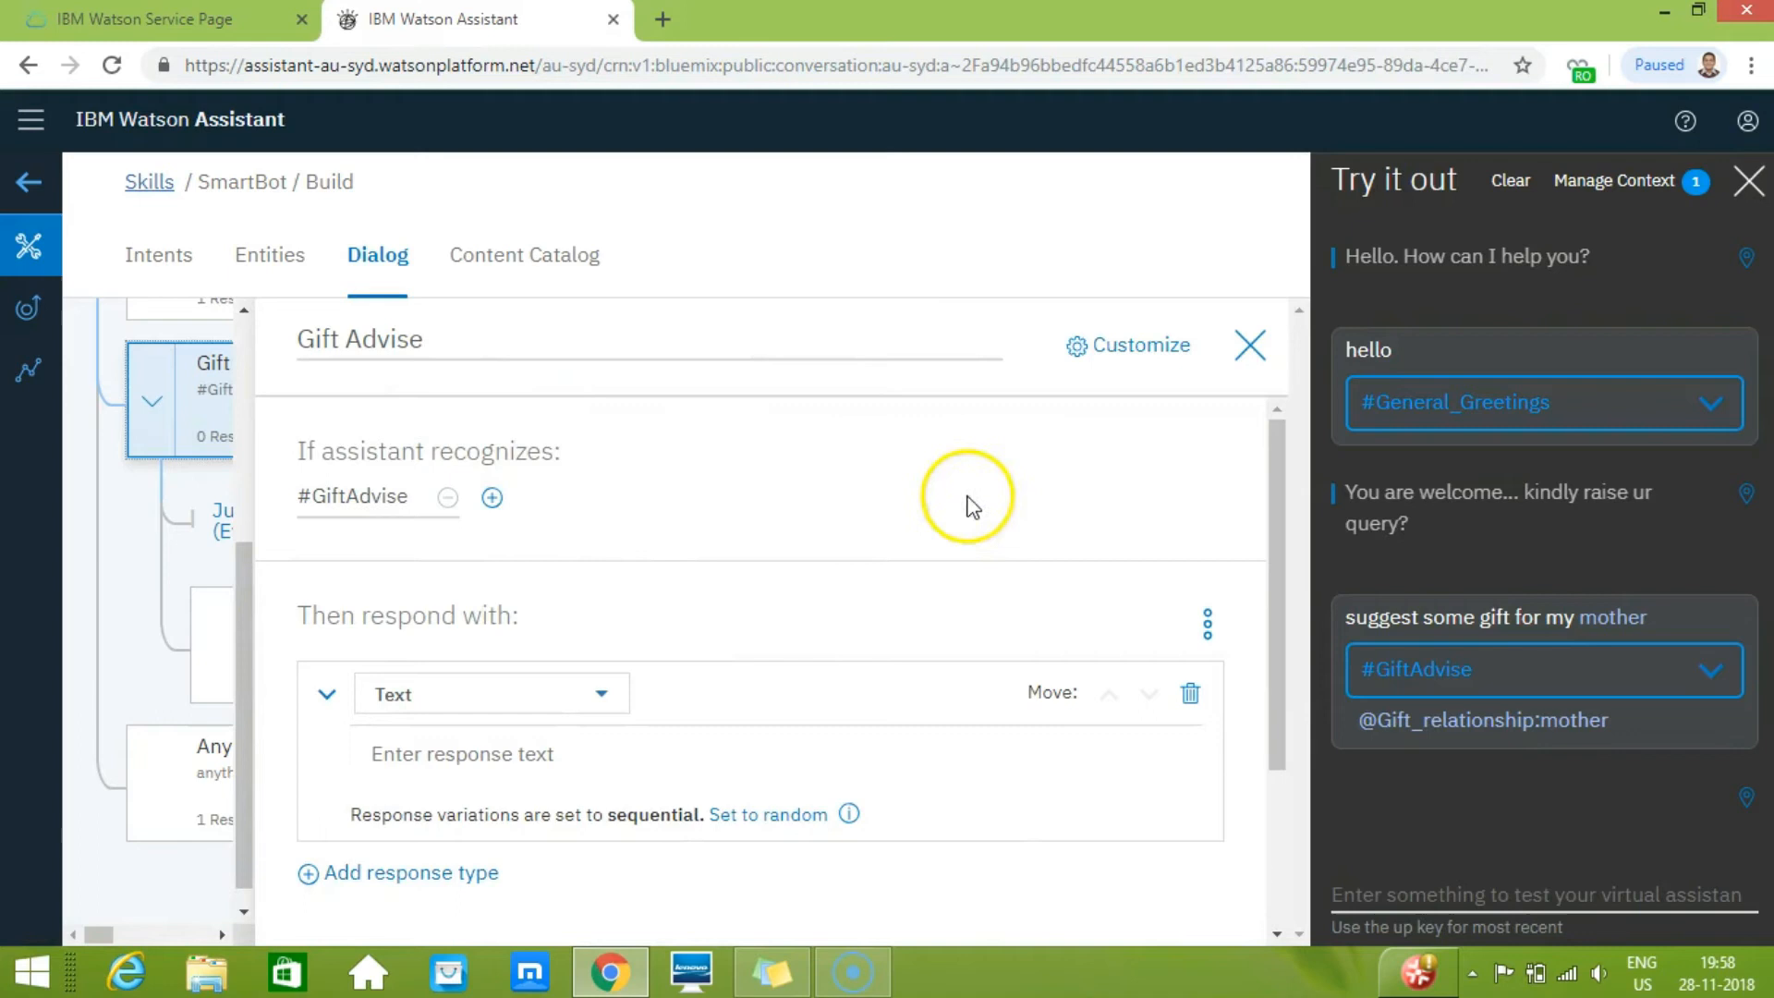
{"action": "left_click_drag", "start_coordinate": [1275, 499], "coordinate": [1275, 705]}
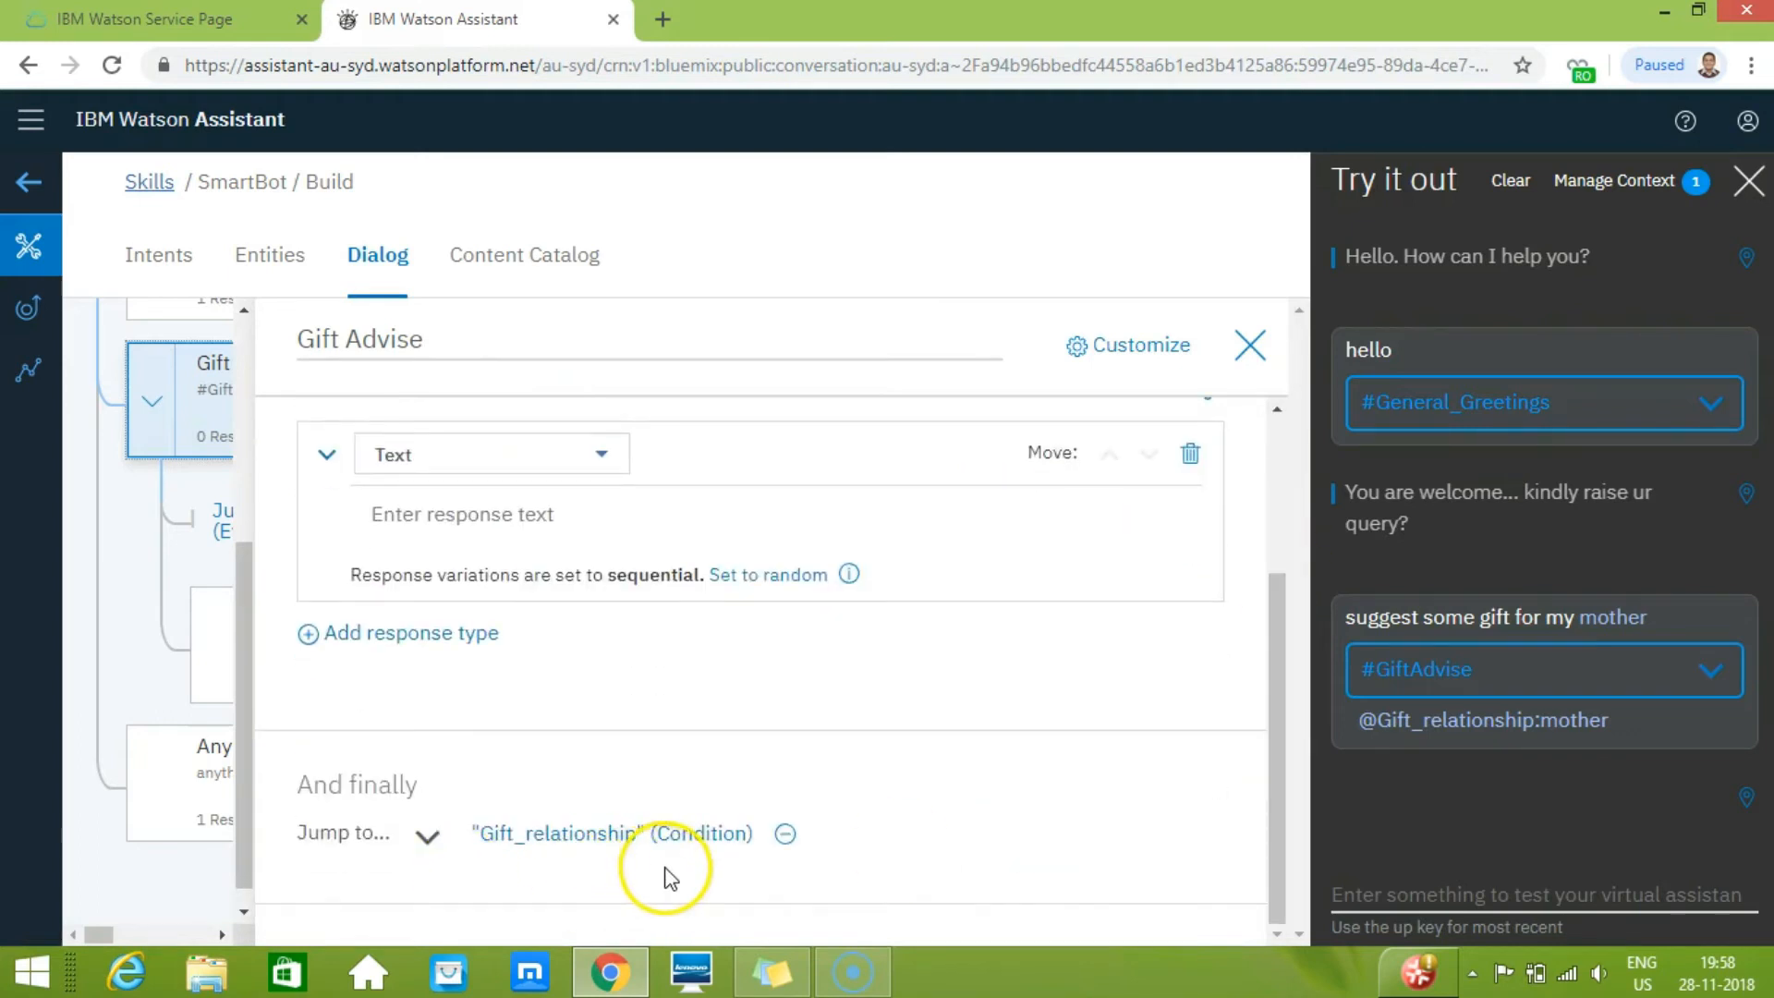
{"action": "left_click", "coordinate": [1251, 344]}
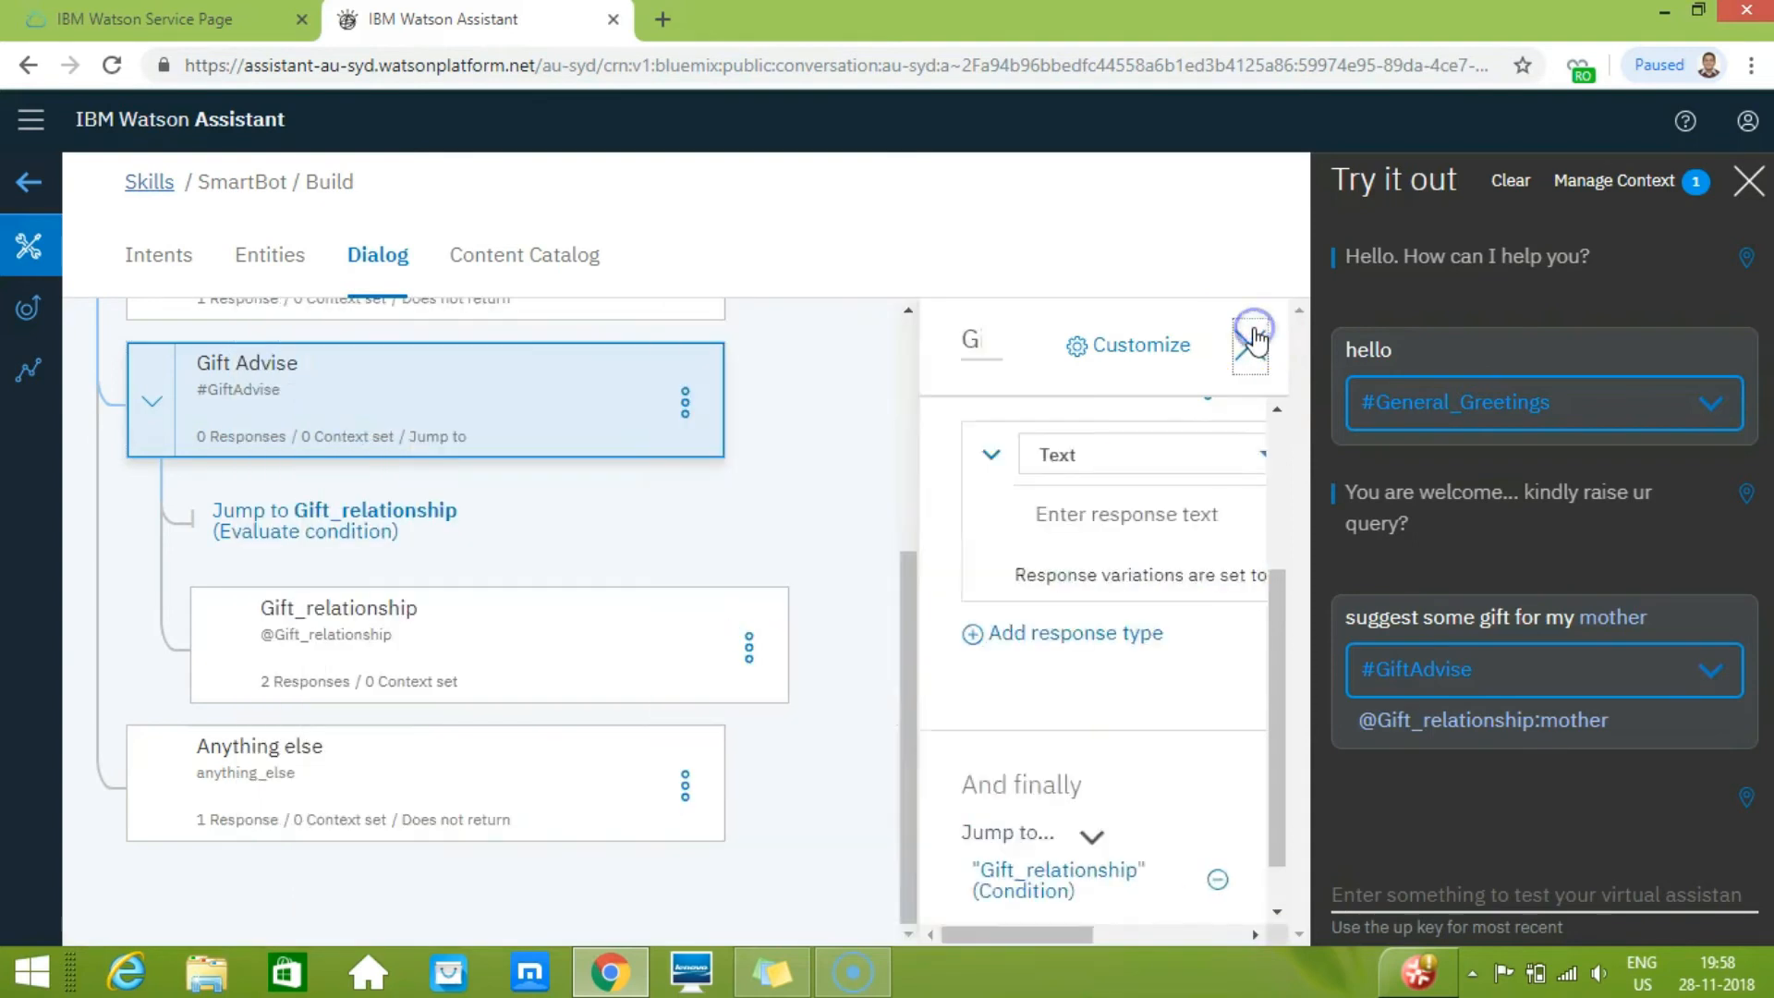
{"action": "left_click", "coordinate": [542, 657]}
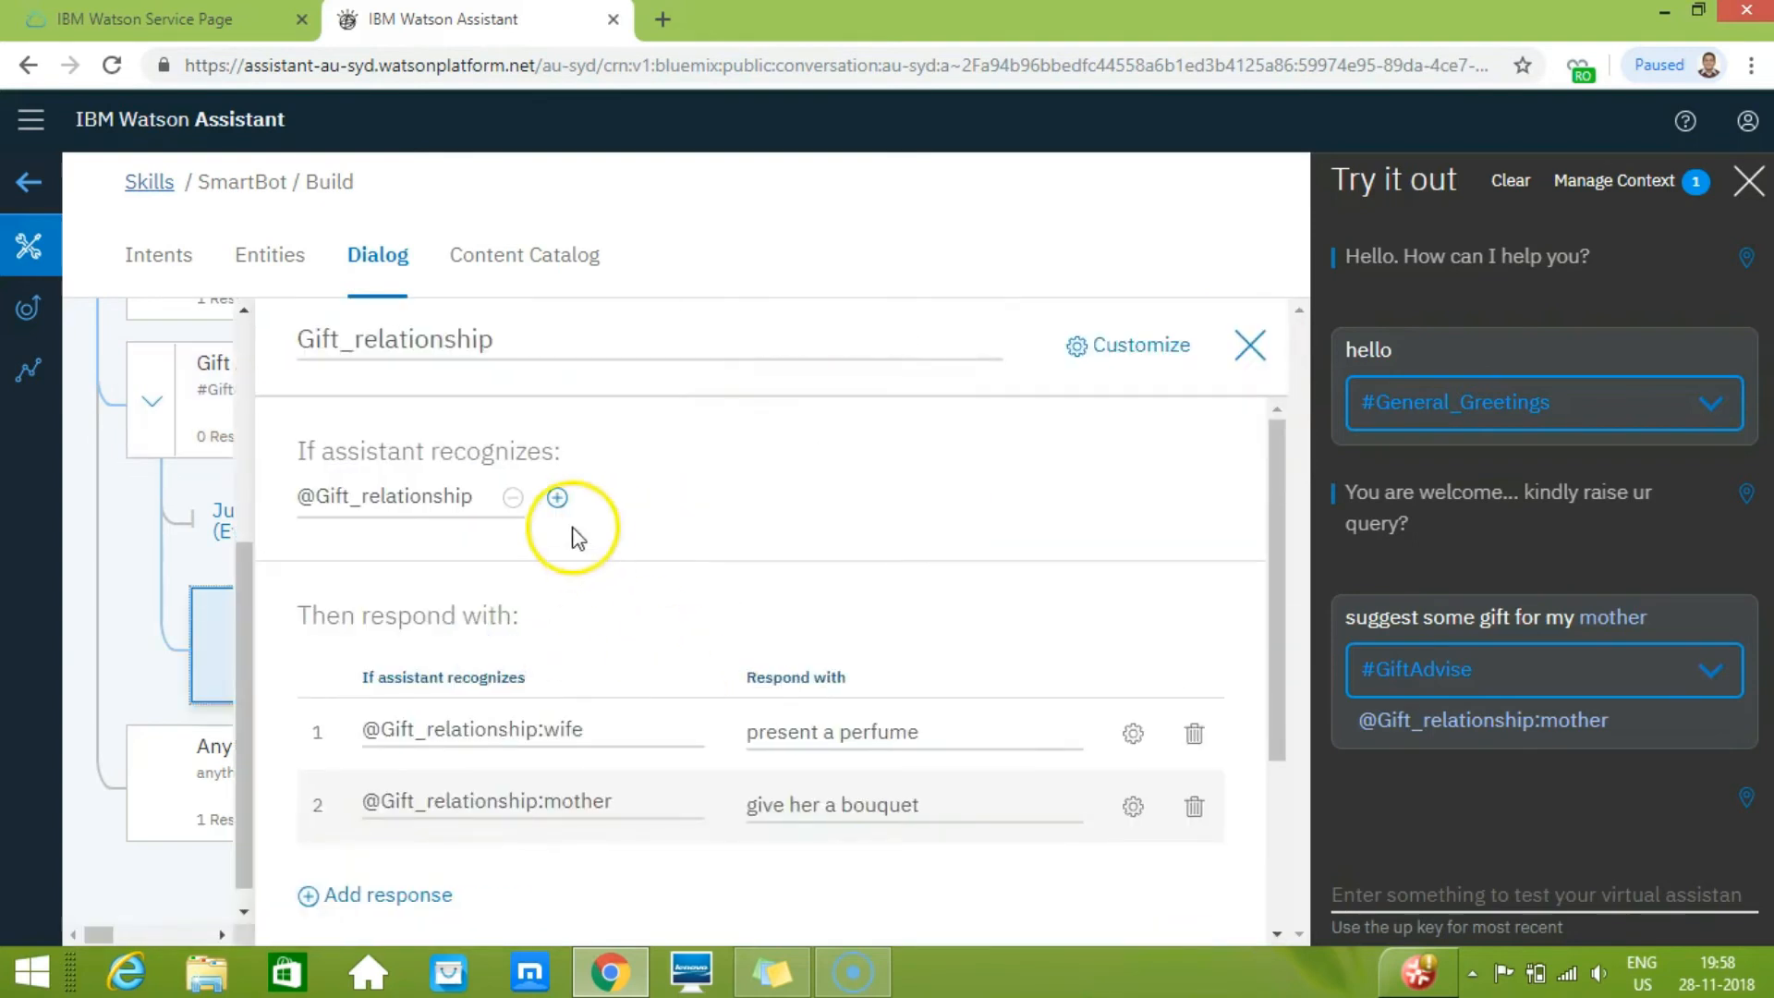
{"action": "left_click", "coordinate": [1249, 347]}
- Test the wife response by sending the assistant "looking some gift for my wife"
{"action": "left_click", "coordinate": [1433, 895]}
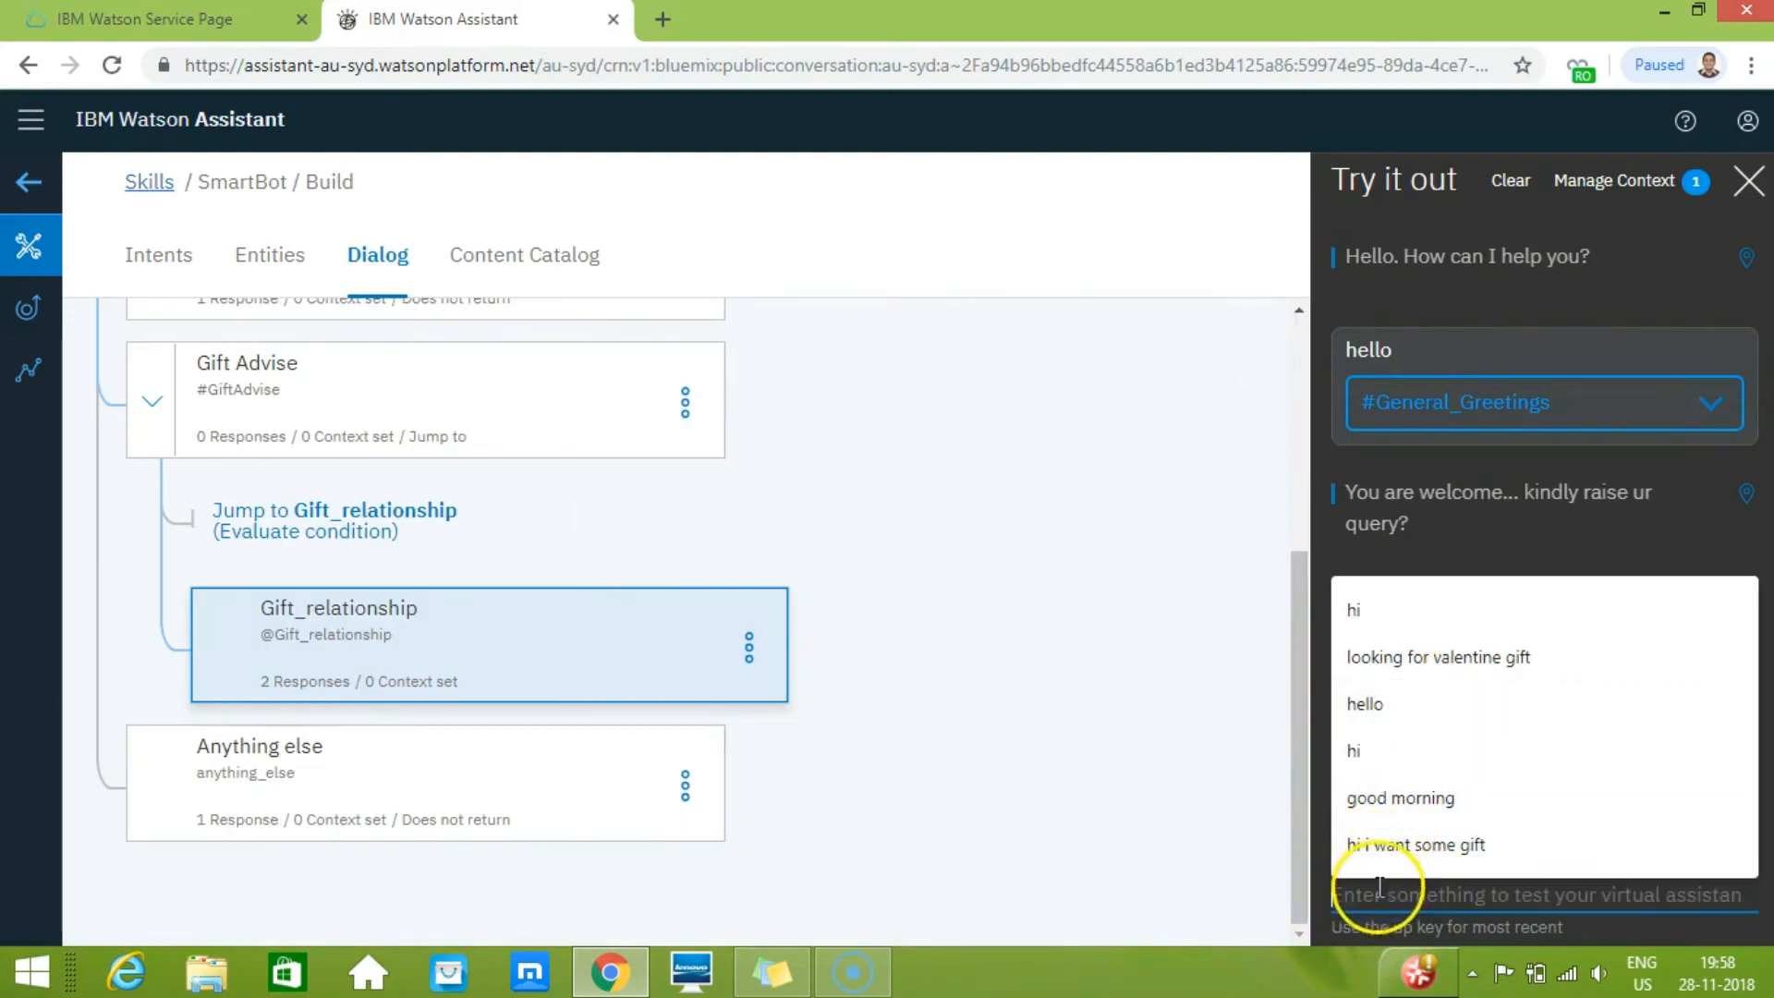
{"action": "type", "text": "loo"}
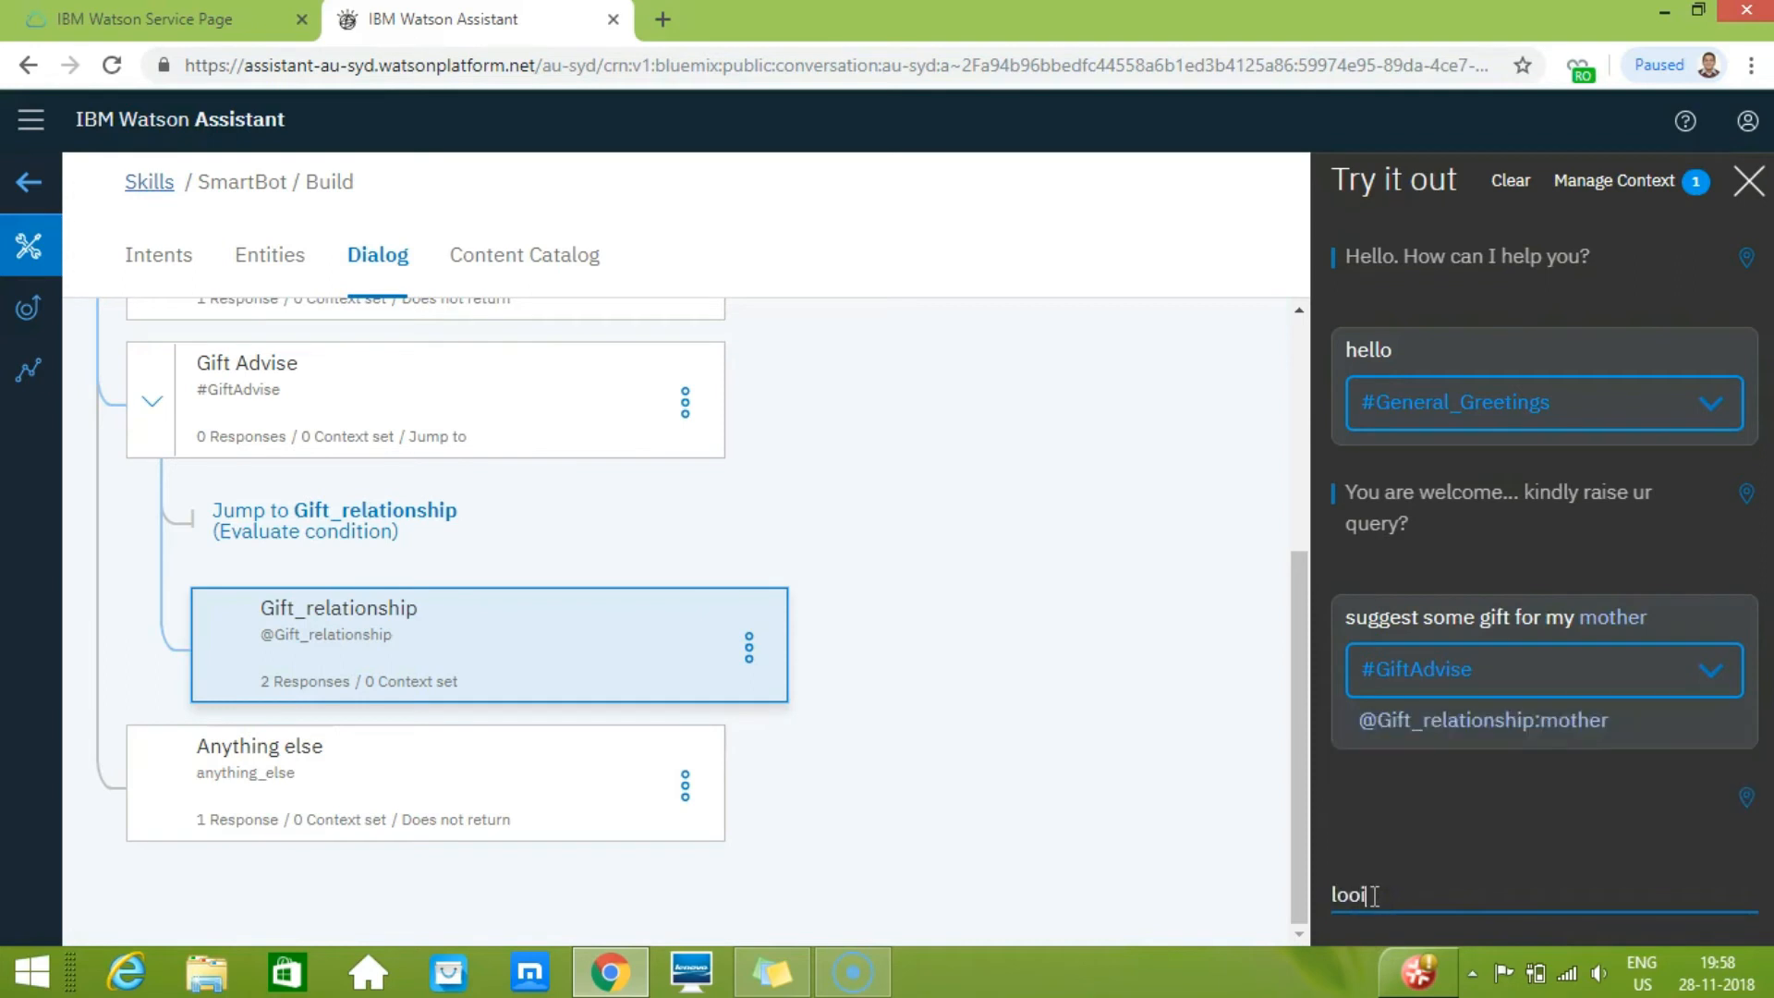
{"action": "type", "text": "king "}
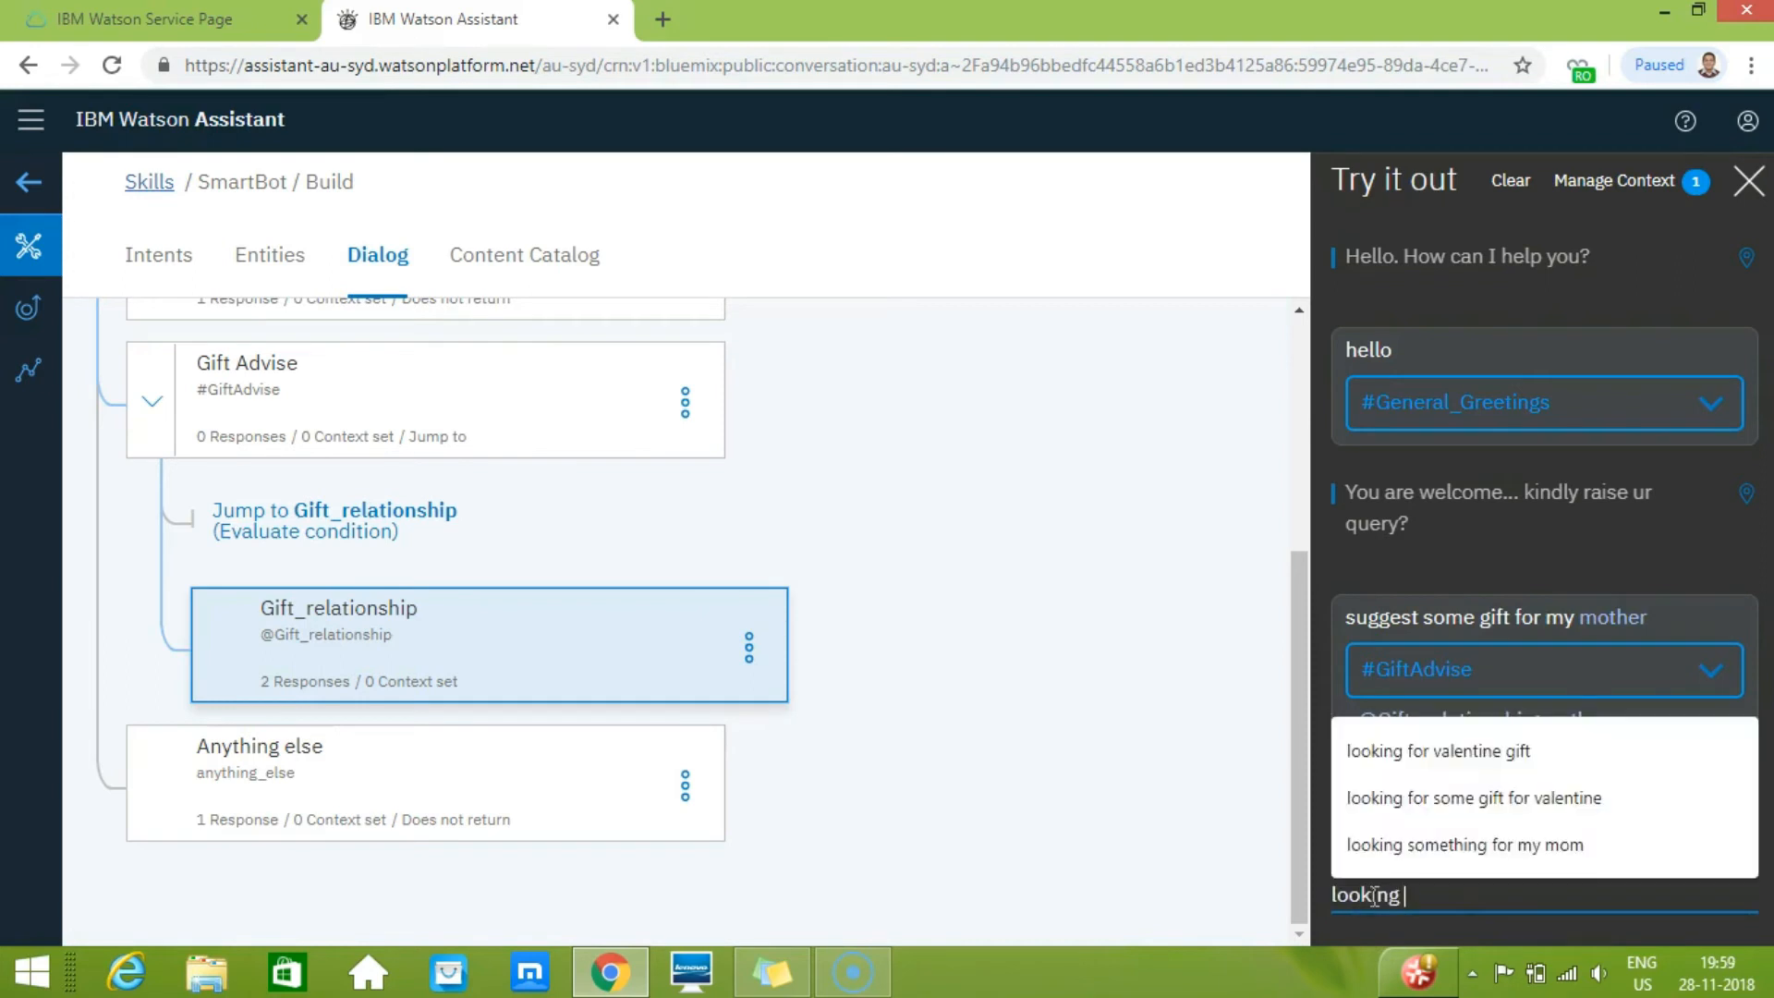
{"action": "type", "text": "some "}
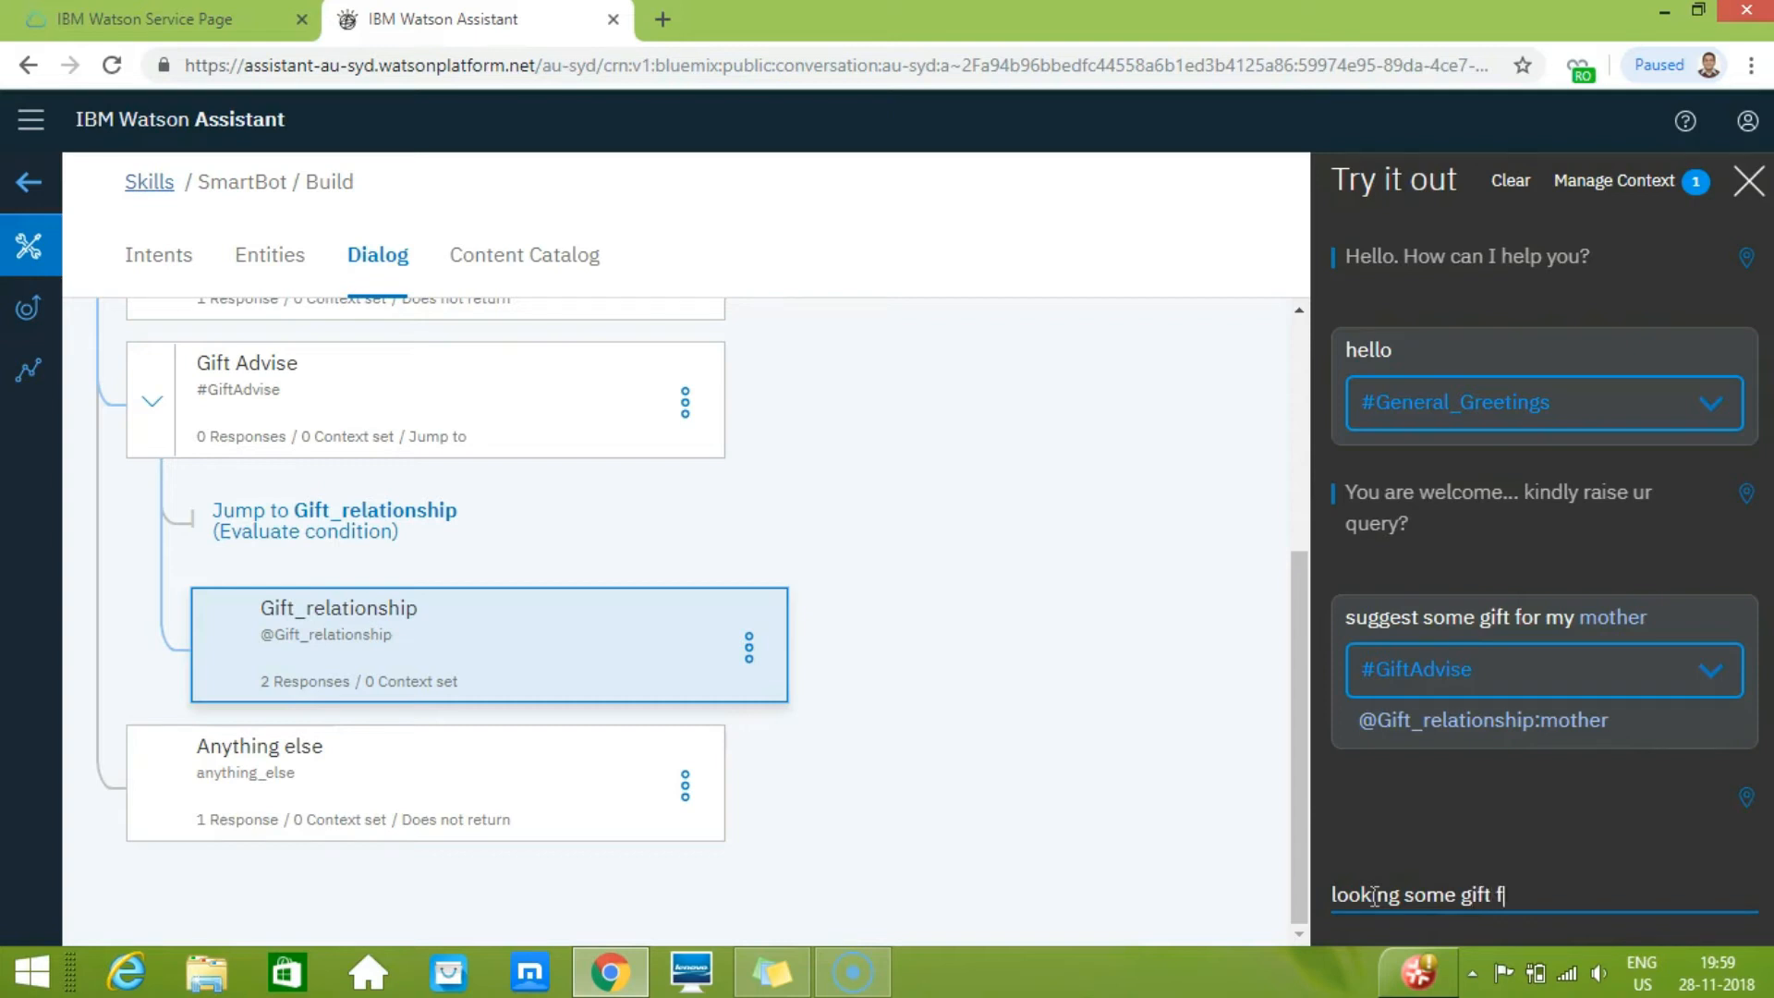
{"action": "type", "text": "gift for my wife"}
{"action": "key", "text": "Return"}
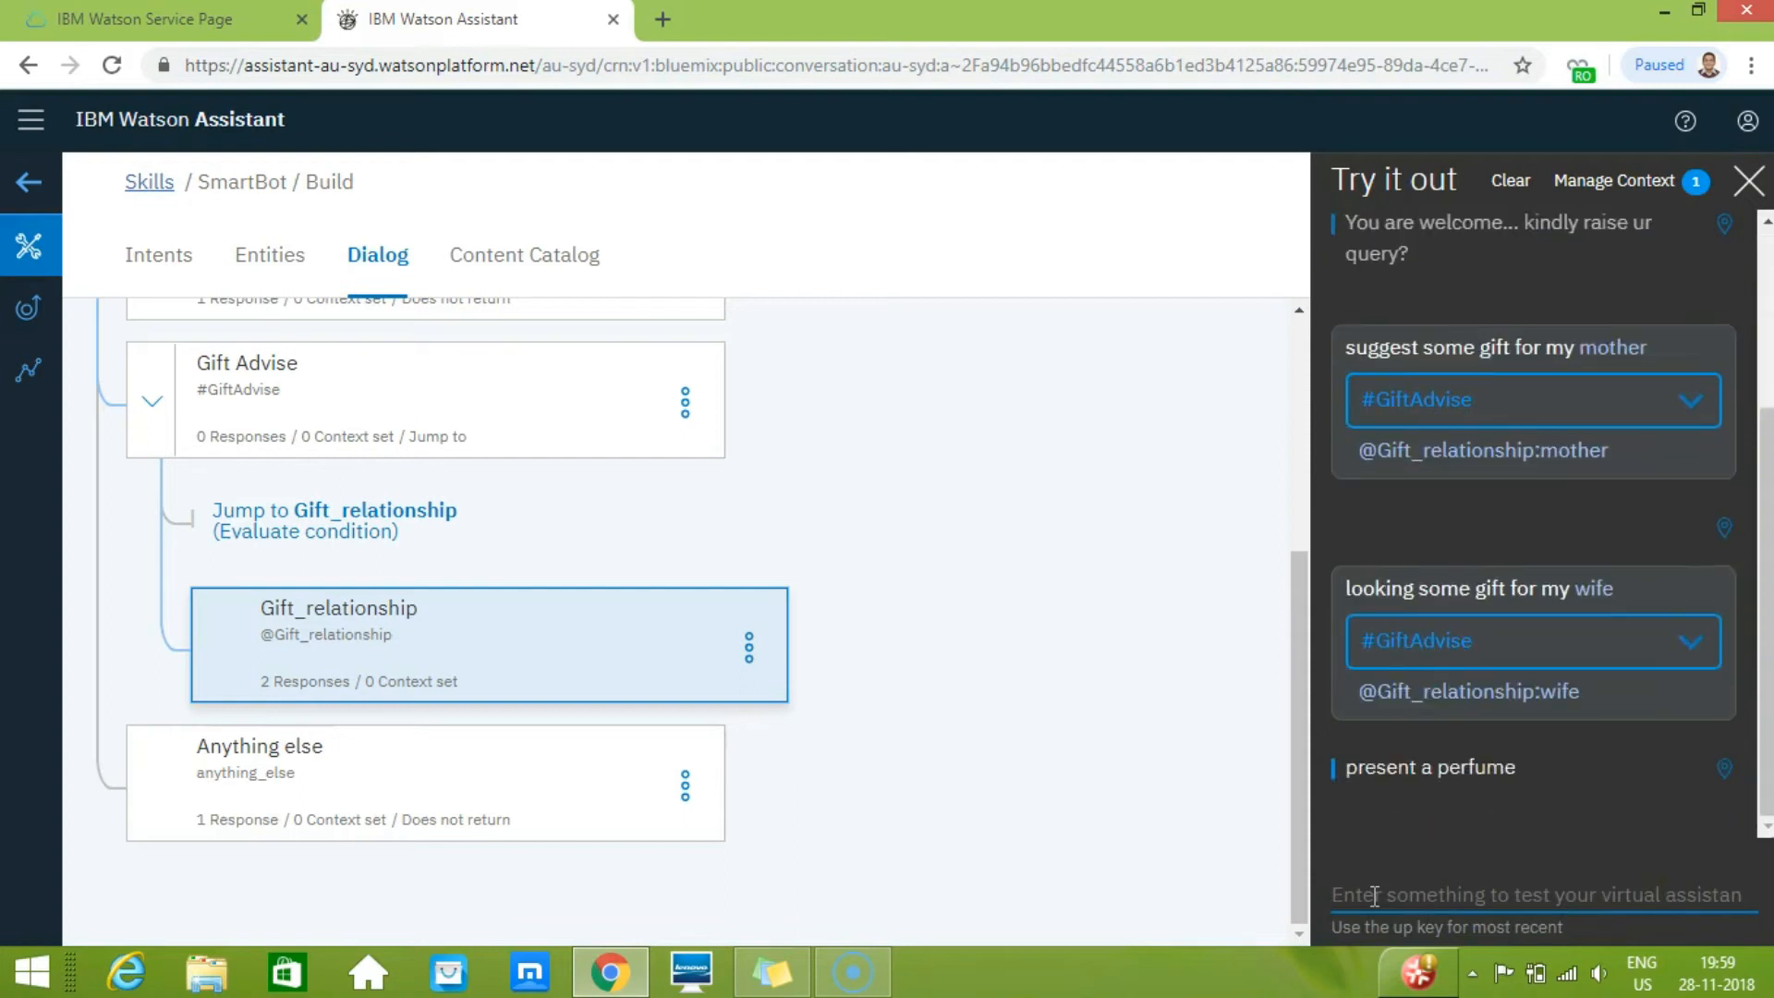
- Test the mother response by sending the assistant "suggest some gift for my mother" again
{"action": "type", "text": "suggest"}
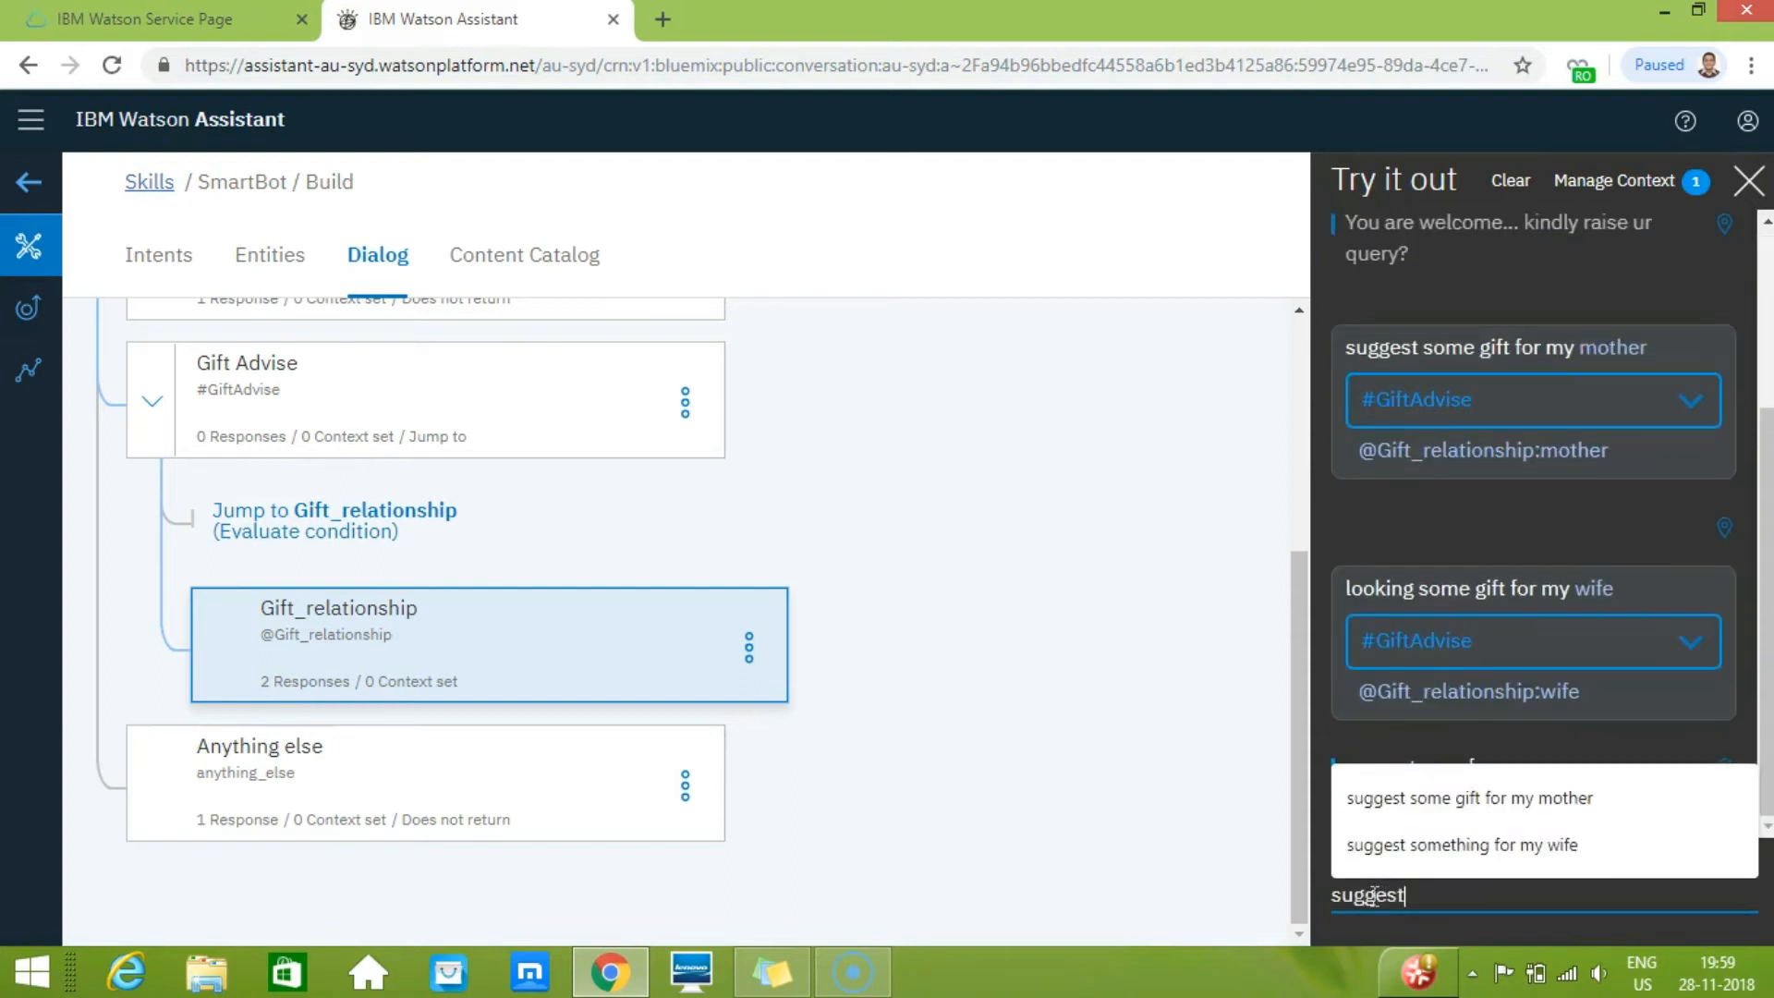
{"action": "type", "text": " some gift for "}
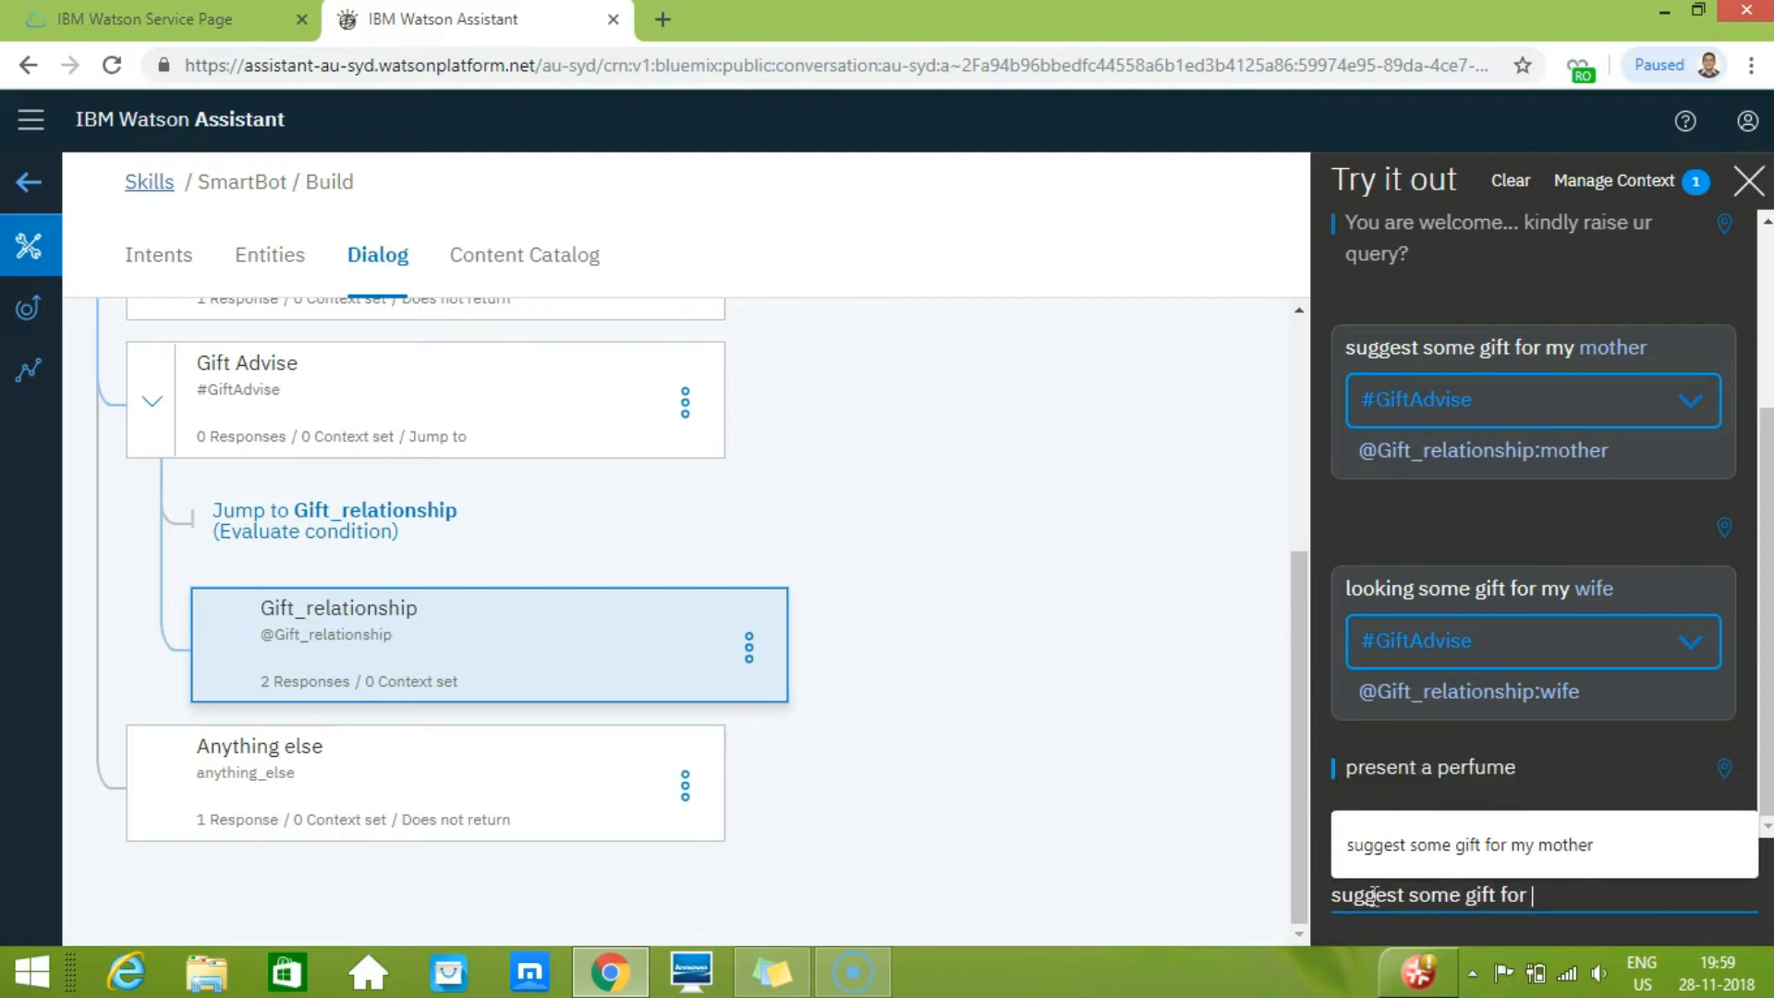
{"action": "type", "text": "my moither"}
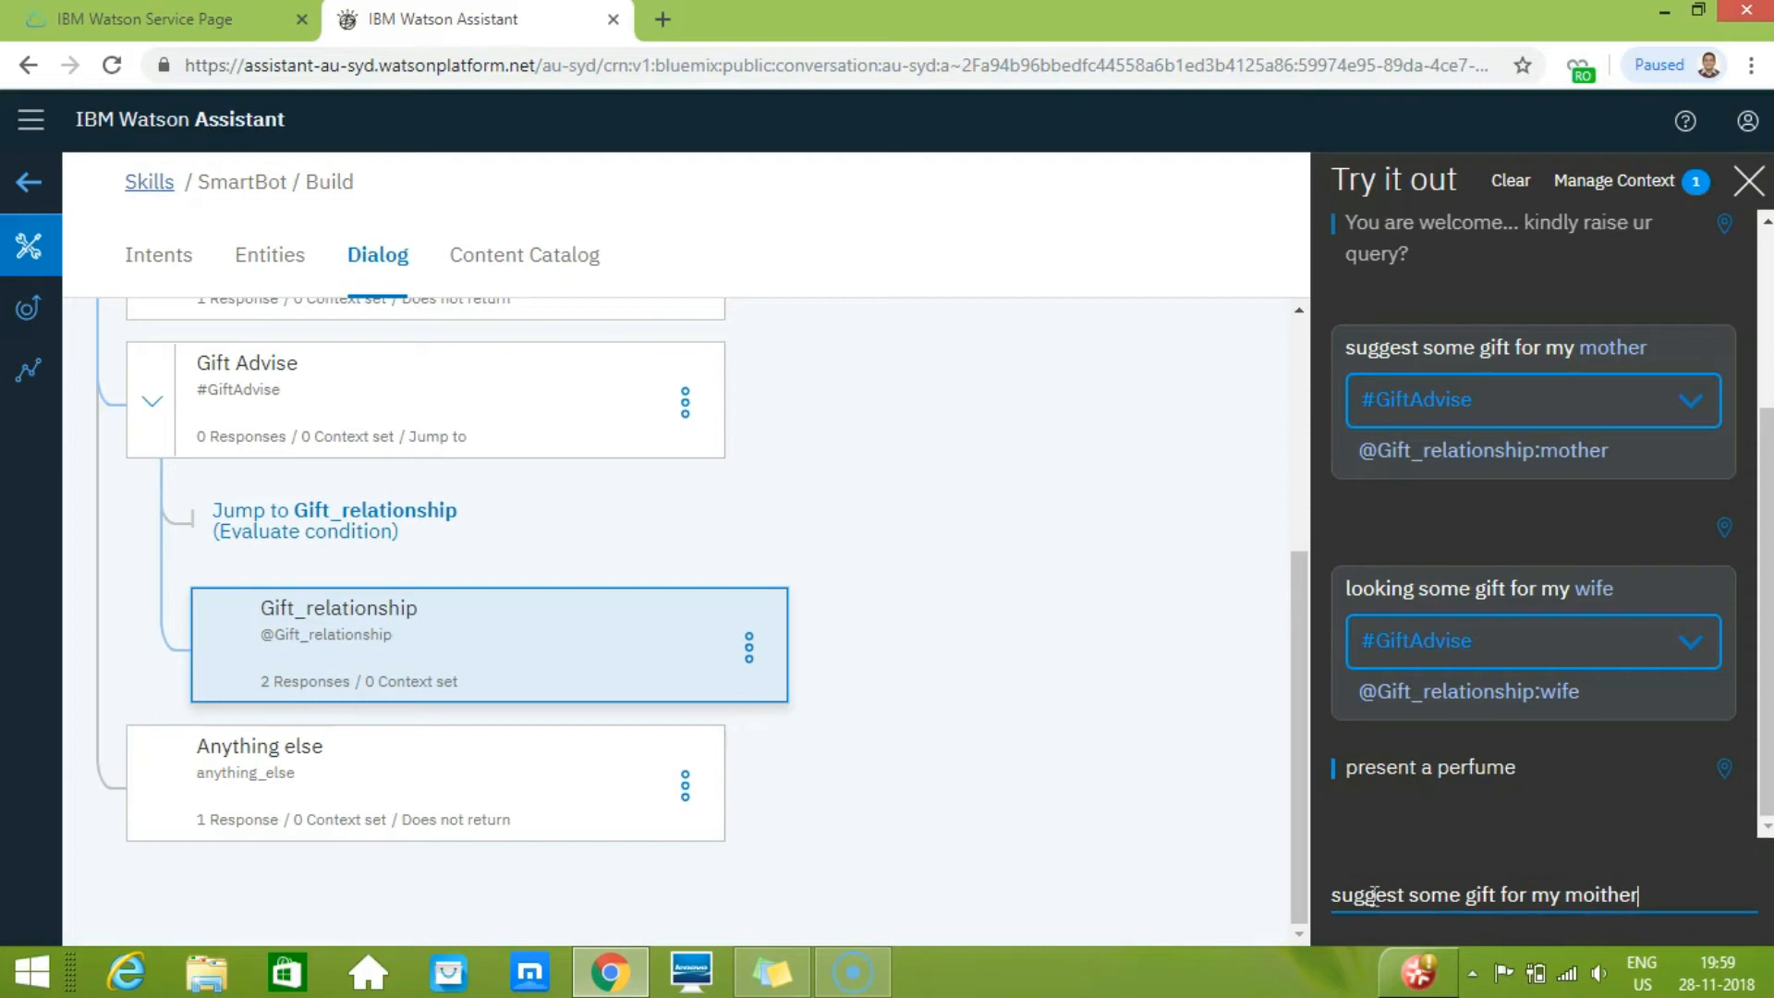
{"action": "key", "text": "BackSpace"}
{"action": "key", "text": "BackSpace"}
{"action": "key", "text": "BackSpace"}
{"action": "key", "text": "BackSpace"}
{"action": "type", "text": "ther"}
{"action": "key", "text": "Return"}
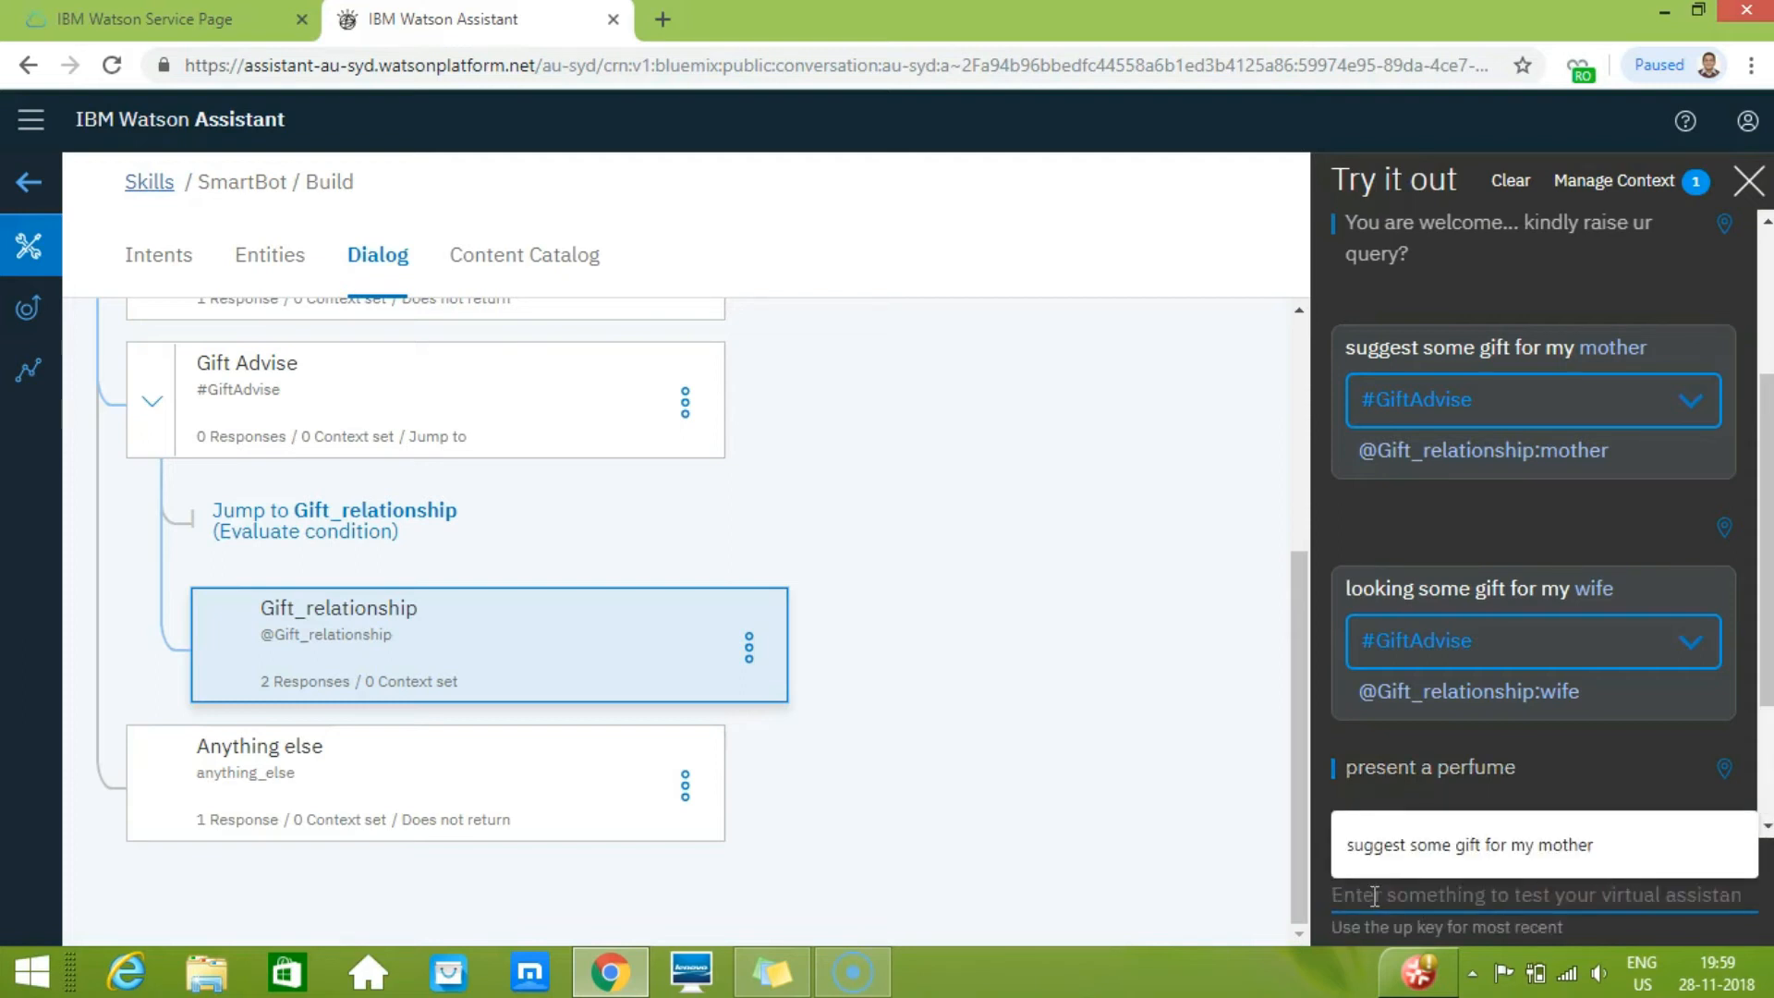
- Look over the dialog tree and test conversation, and return from SmartBot to the Skills overview
{"action": "left_click", "coordinate": [1007, 787]}
{"action": "left_click_drag", "start_coordinate": [1295, 686], "coordinate": [1302, 541]}
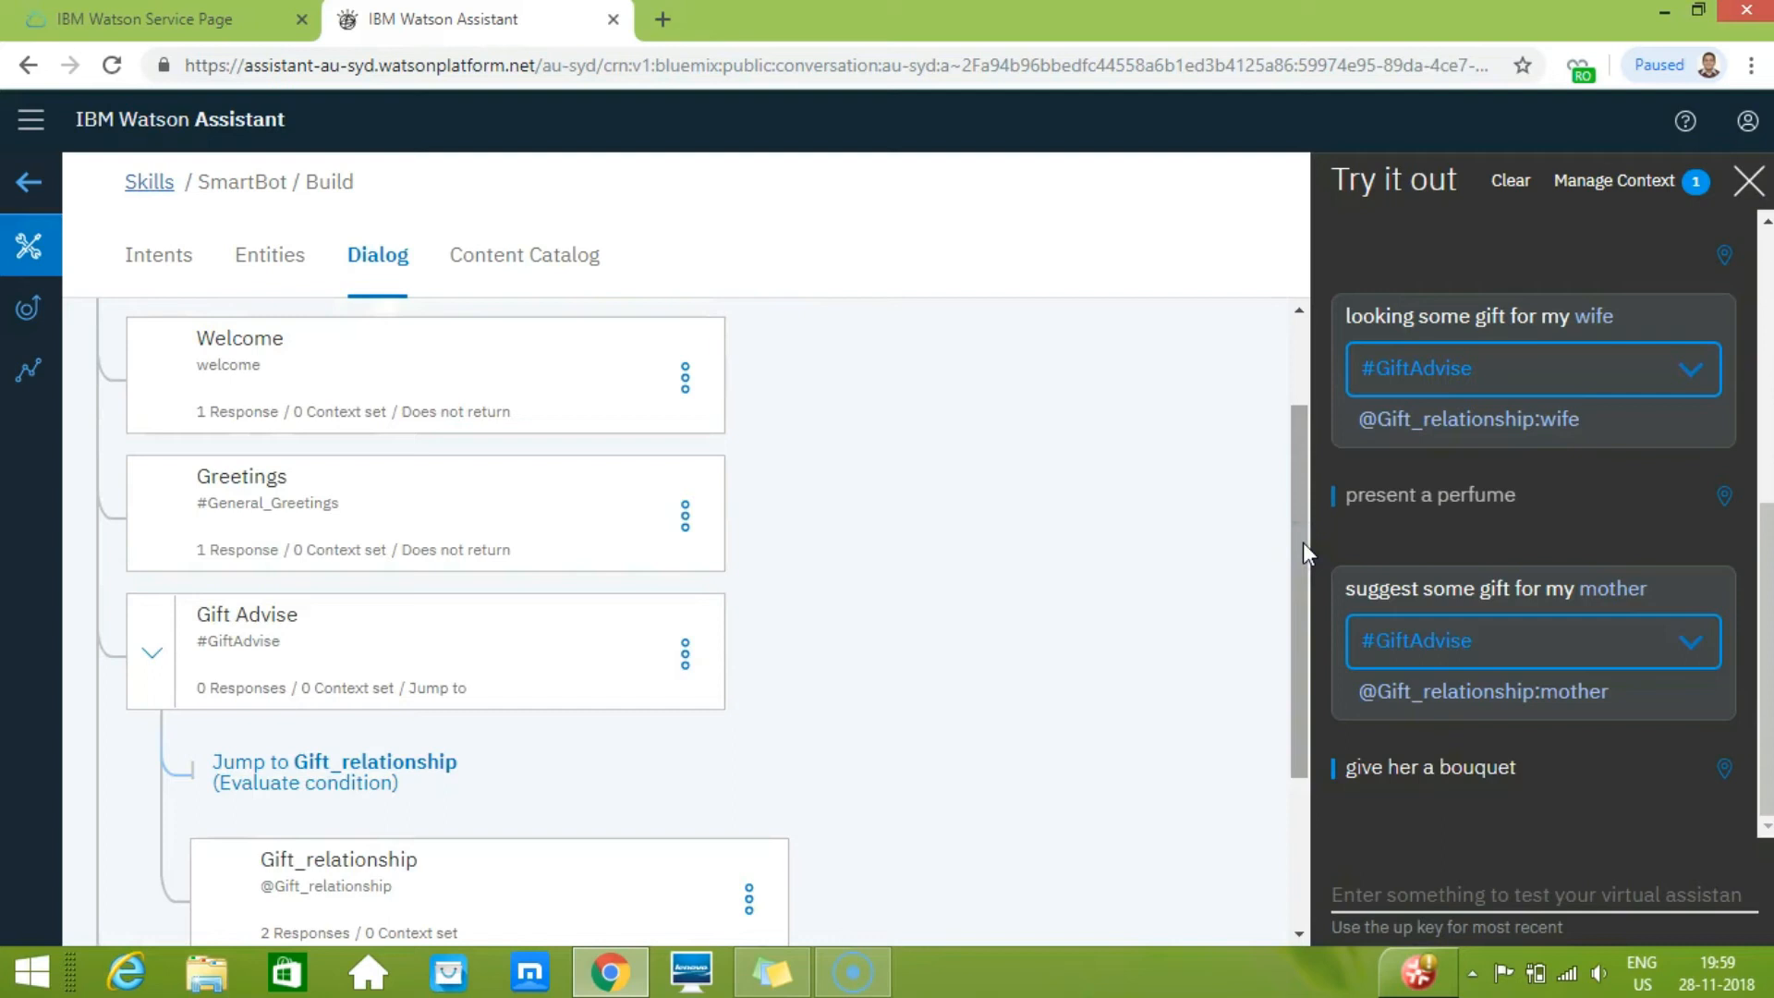
{"action": "left_click_drag", "start_coordinate": [1302, 541], "coordinate": [1306, 432]}
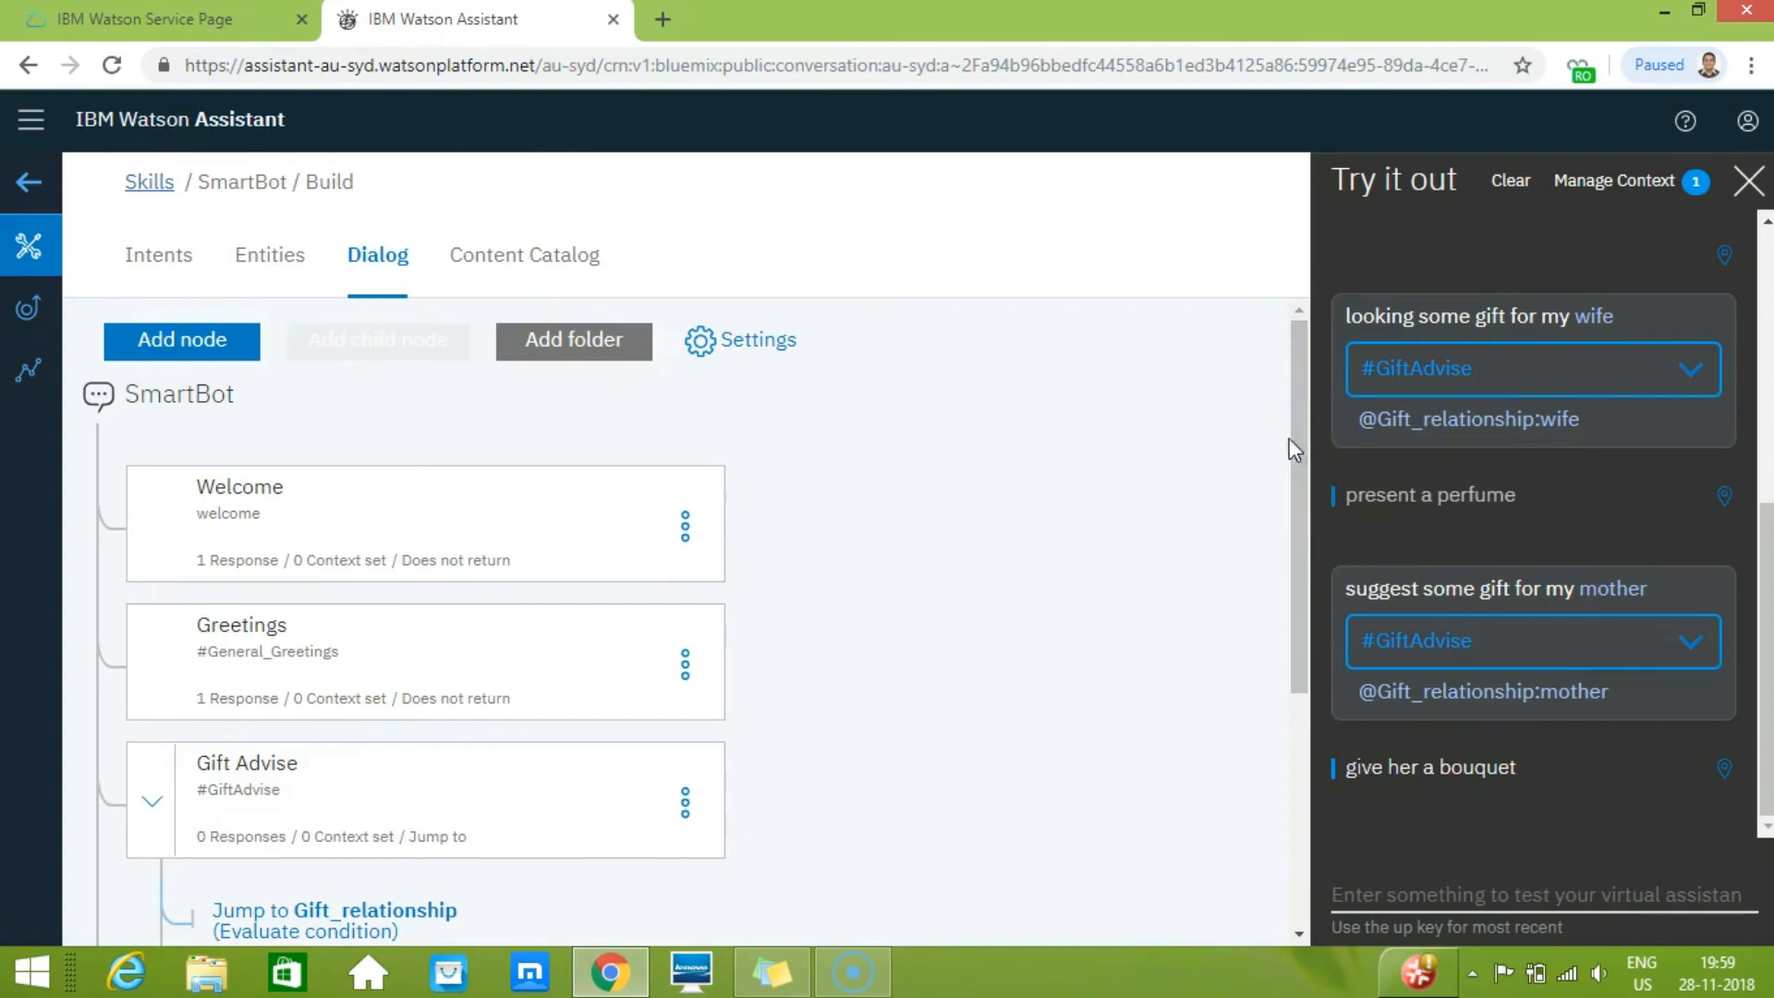
{"action": "mouse_move", "coordinate": [1765, 551]}
{"action": "left_mouse_down"}
{"action": "mouse_move", "coordinate": [1762, 327]}
{"action": "mouse_move", "coordinate": [1765, 554]}
{"action": "left_mouse_up"}
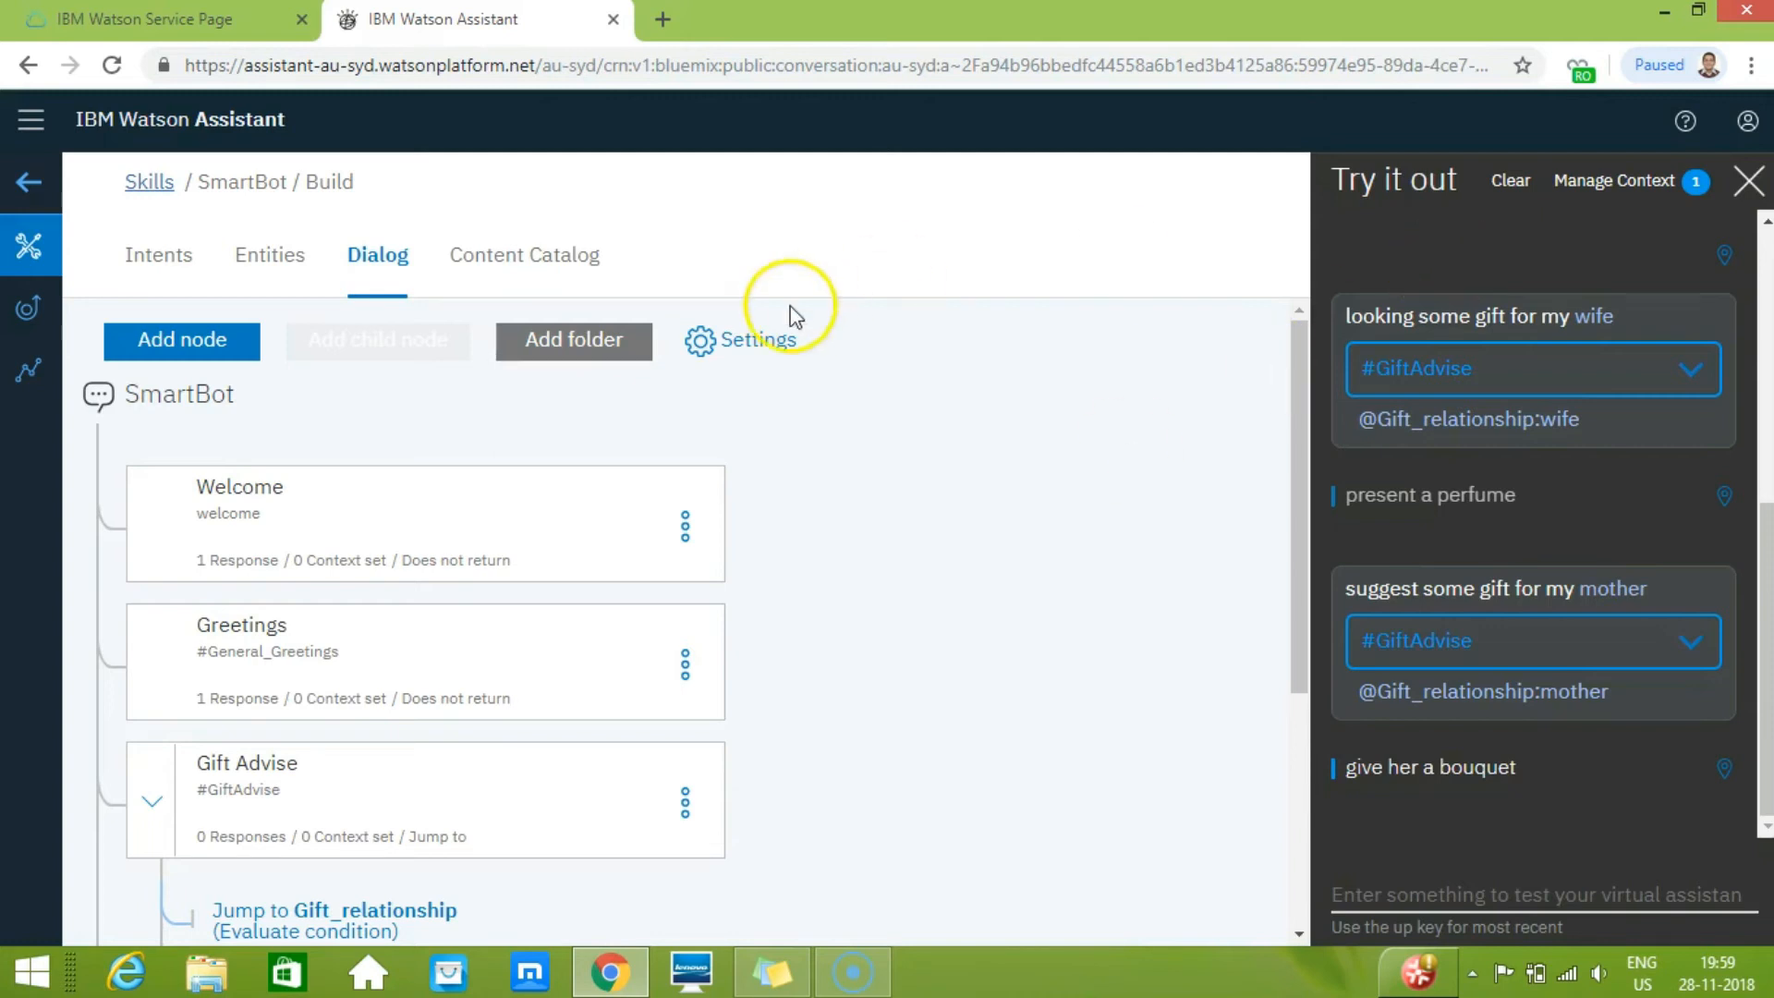
{"action": "left_click", "coordinate": [40, 190]}
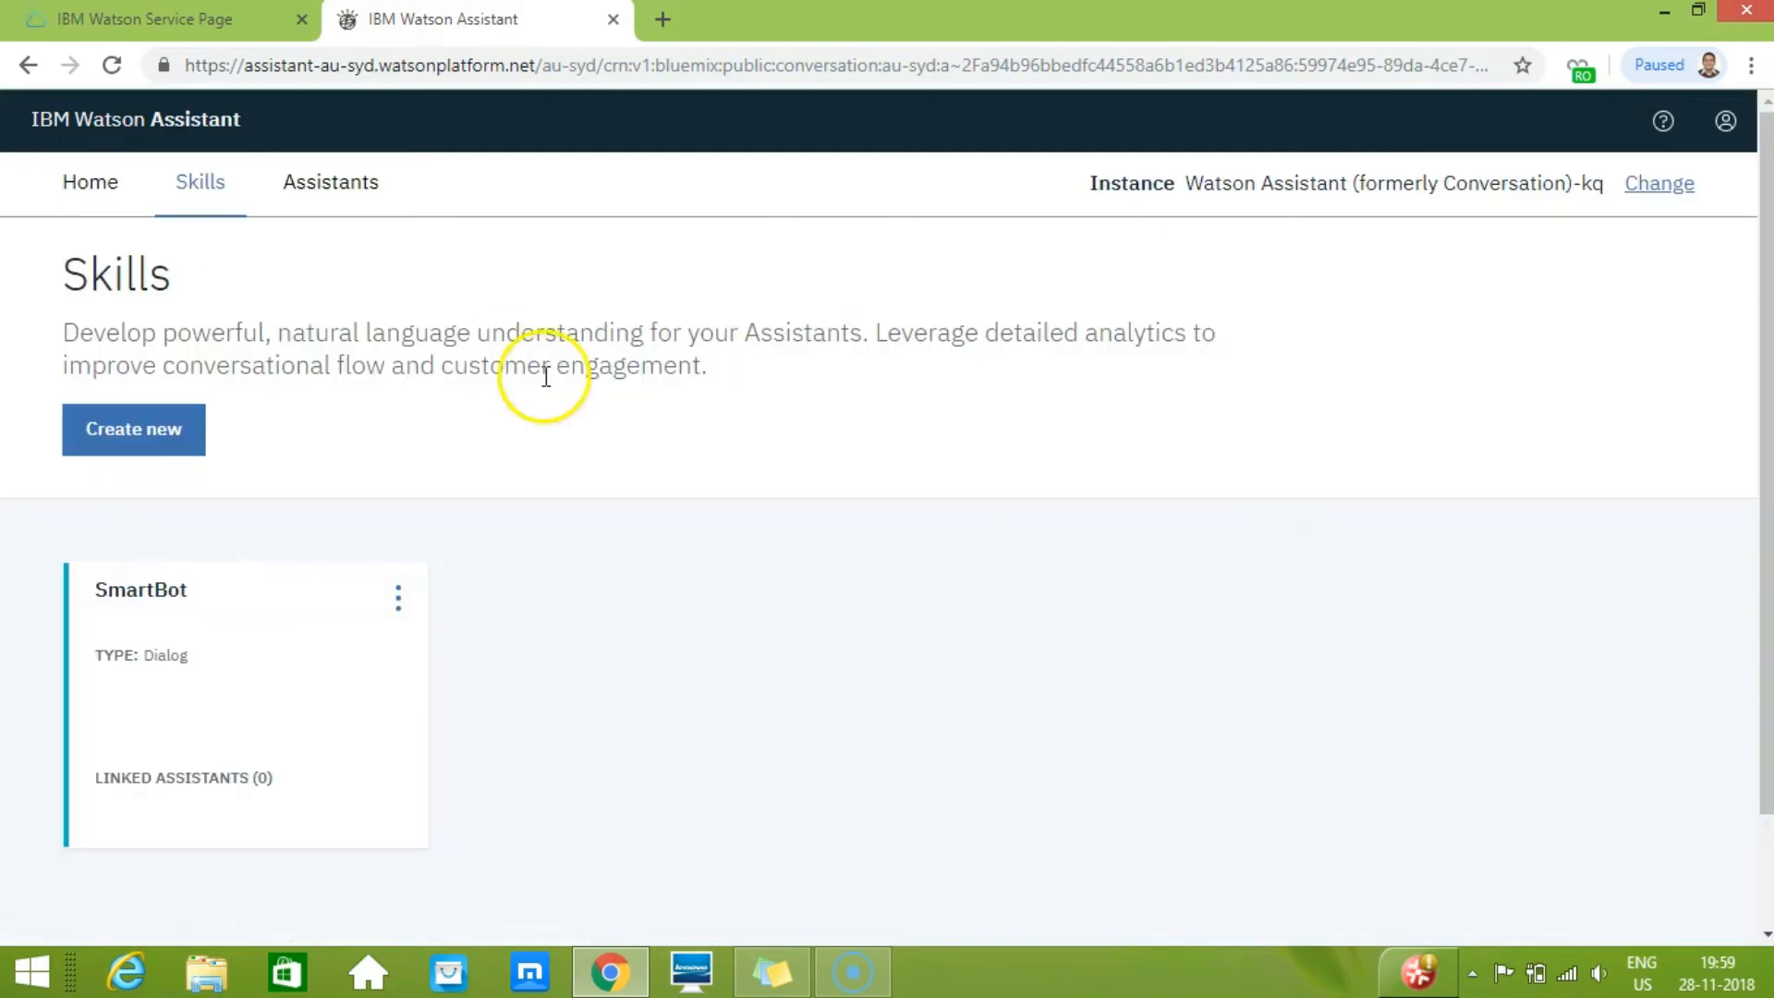
- Create a new assistant named "Smart Assistant" with the preview link enabled
{"action": "left_click", "coordinate": [334, 198]}
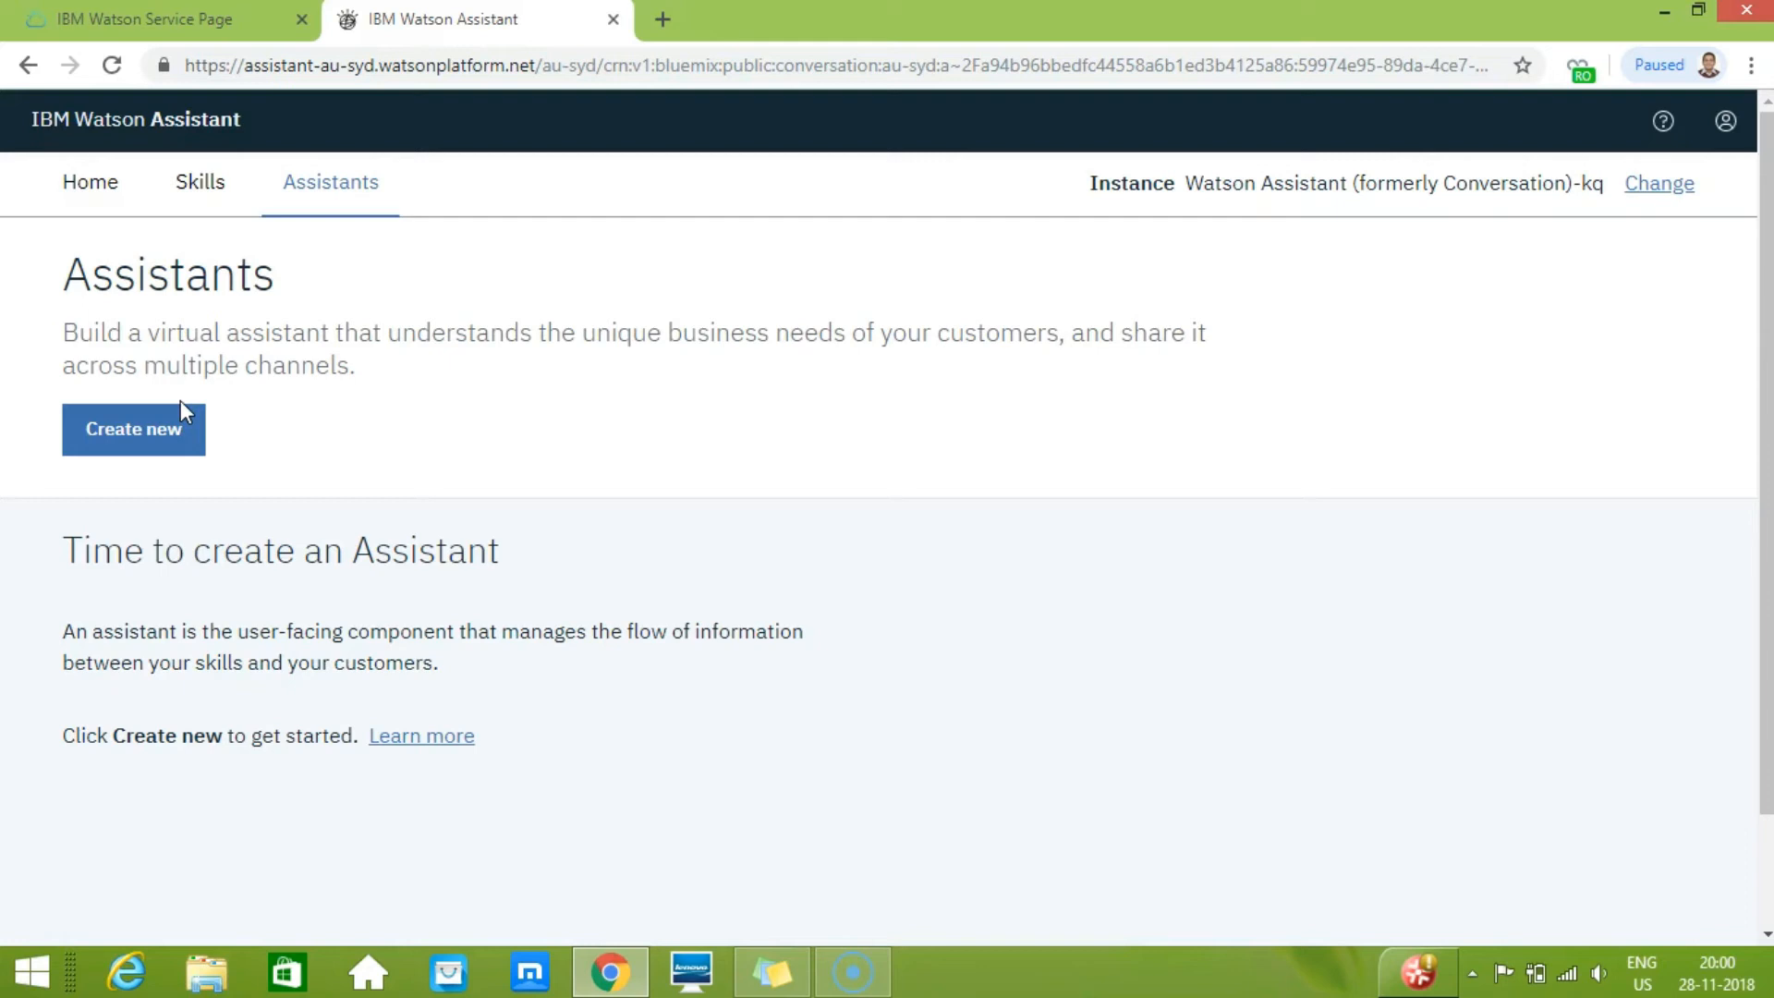
{"action": "left_click", "coordinate": [137, 428]}
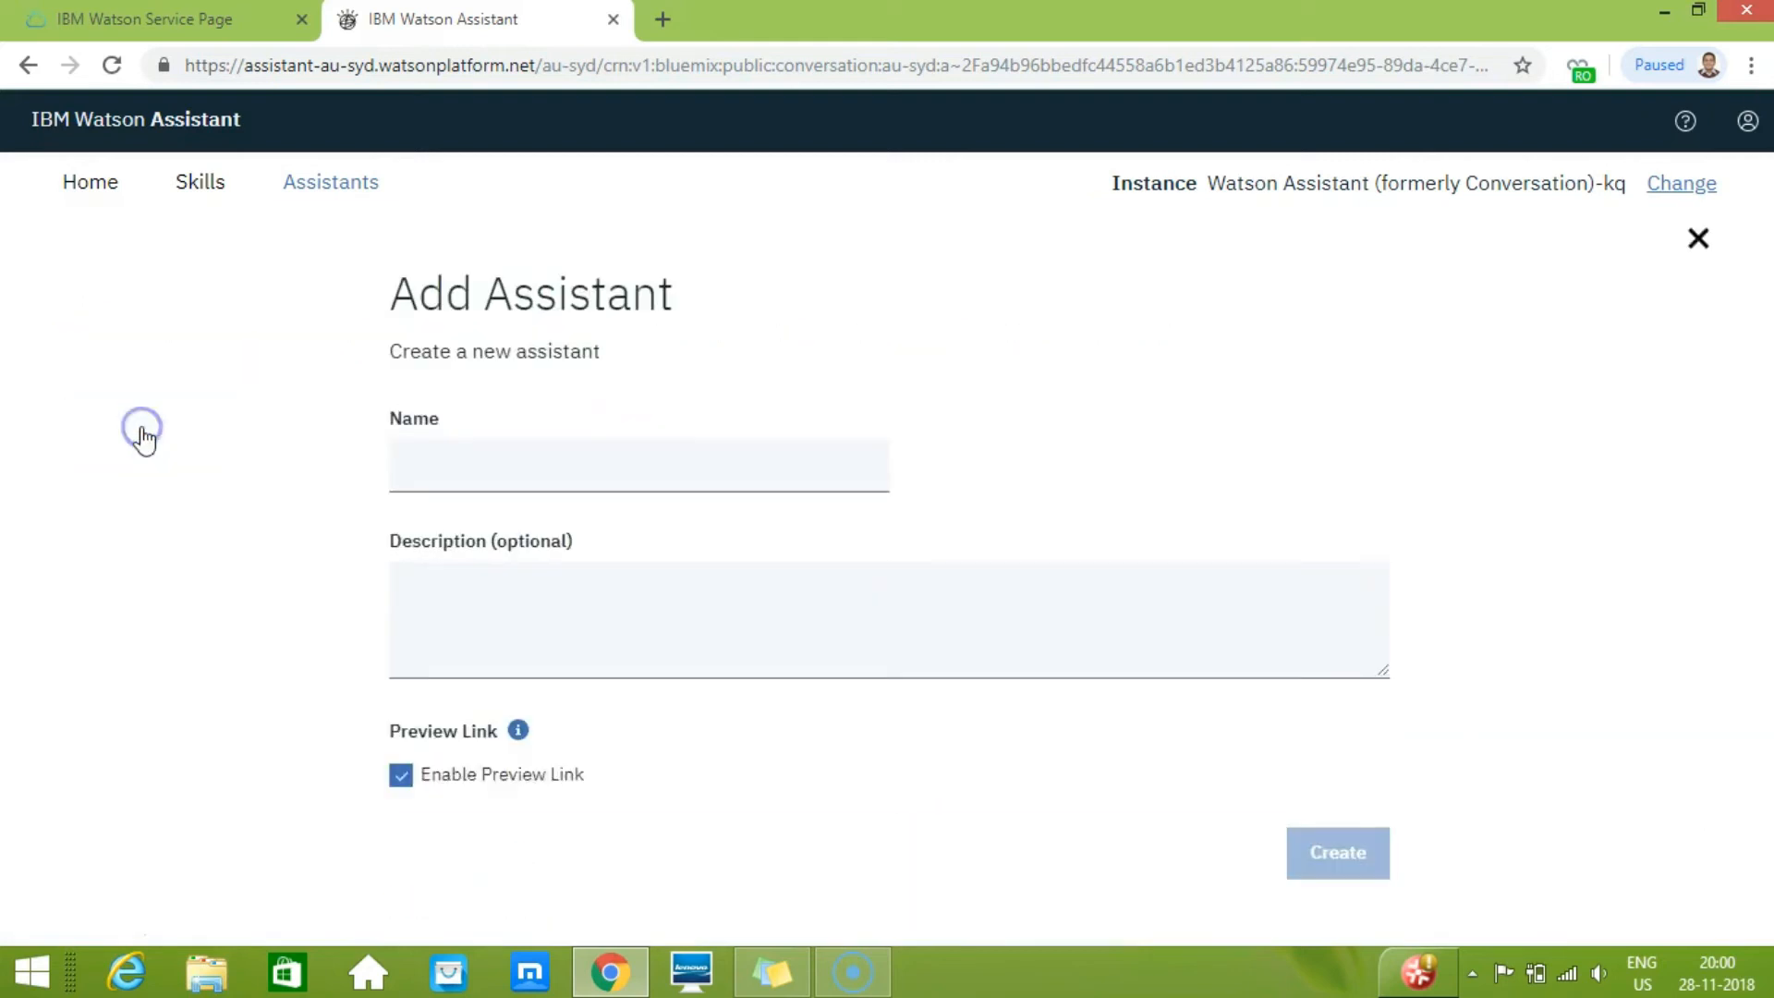
{"action": "scroll", "coordinate": [148, 432], "scroll_direction": "down", "scroll_amount": 1}
{"action": "left_click", "coordinate": [399, 410]}
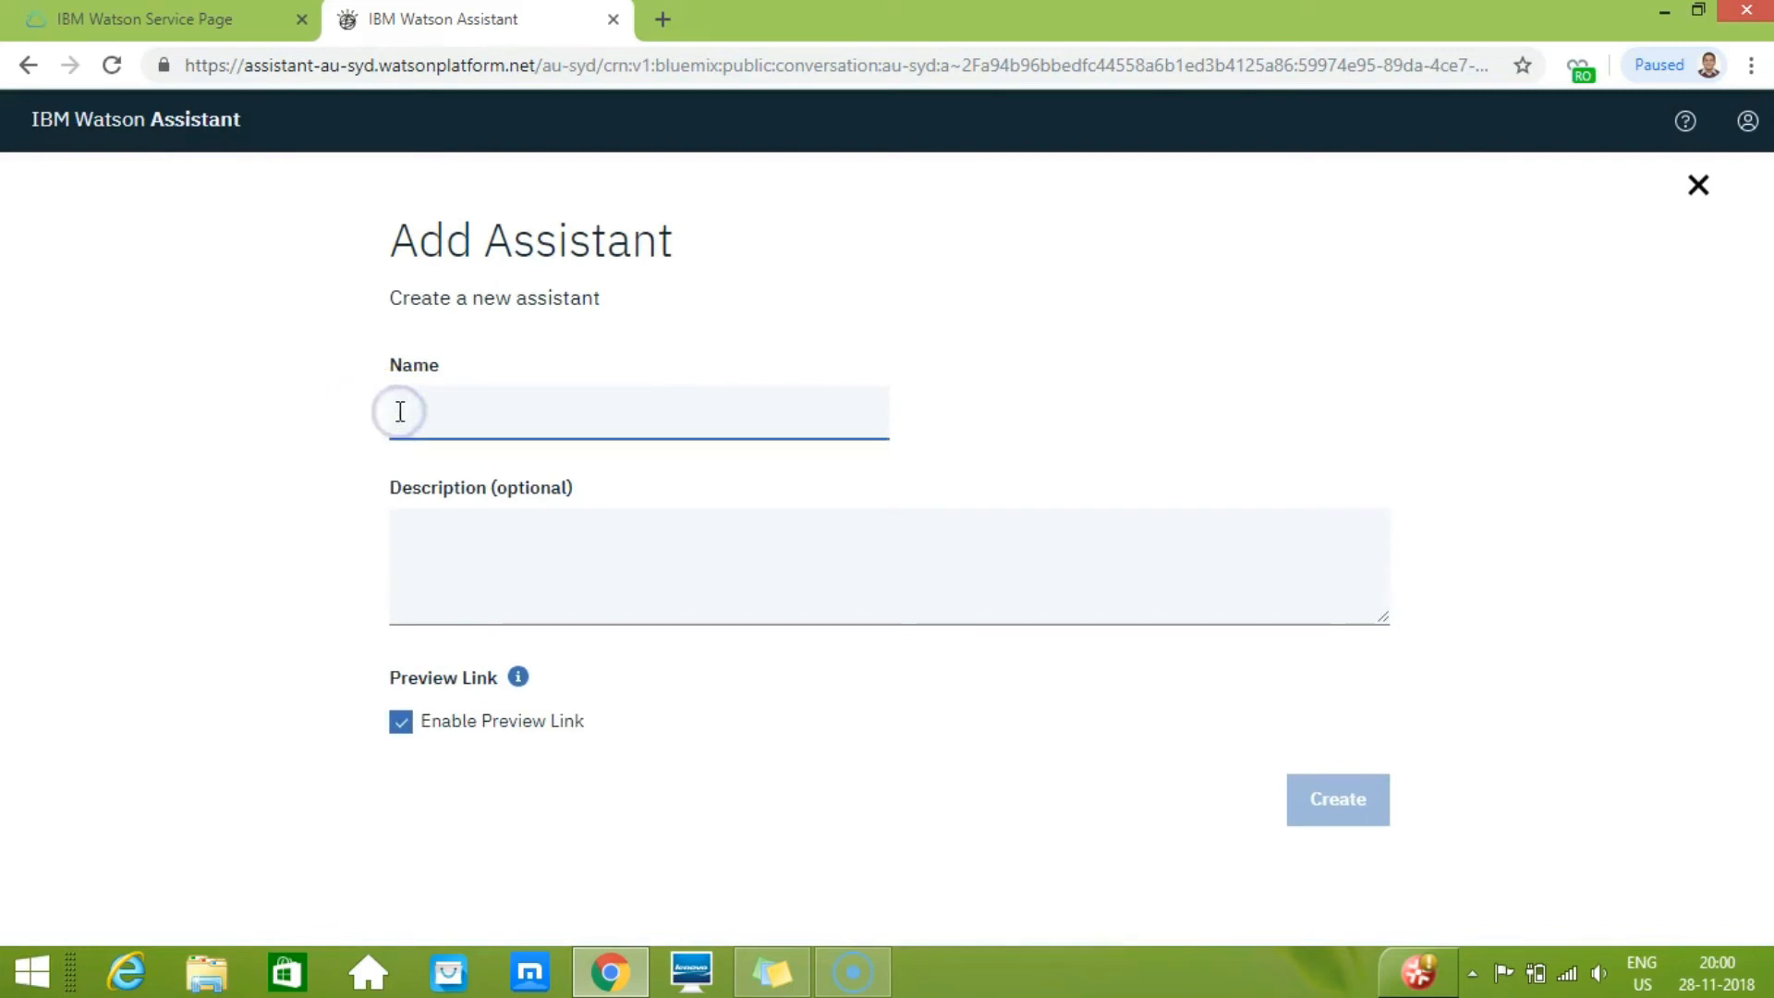
{"action": "type", "text": "Smart "}
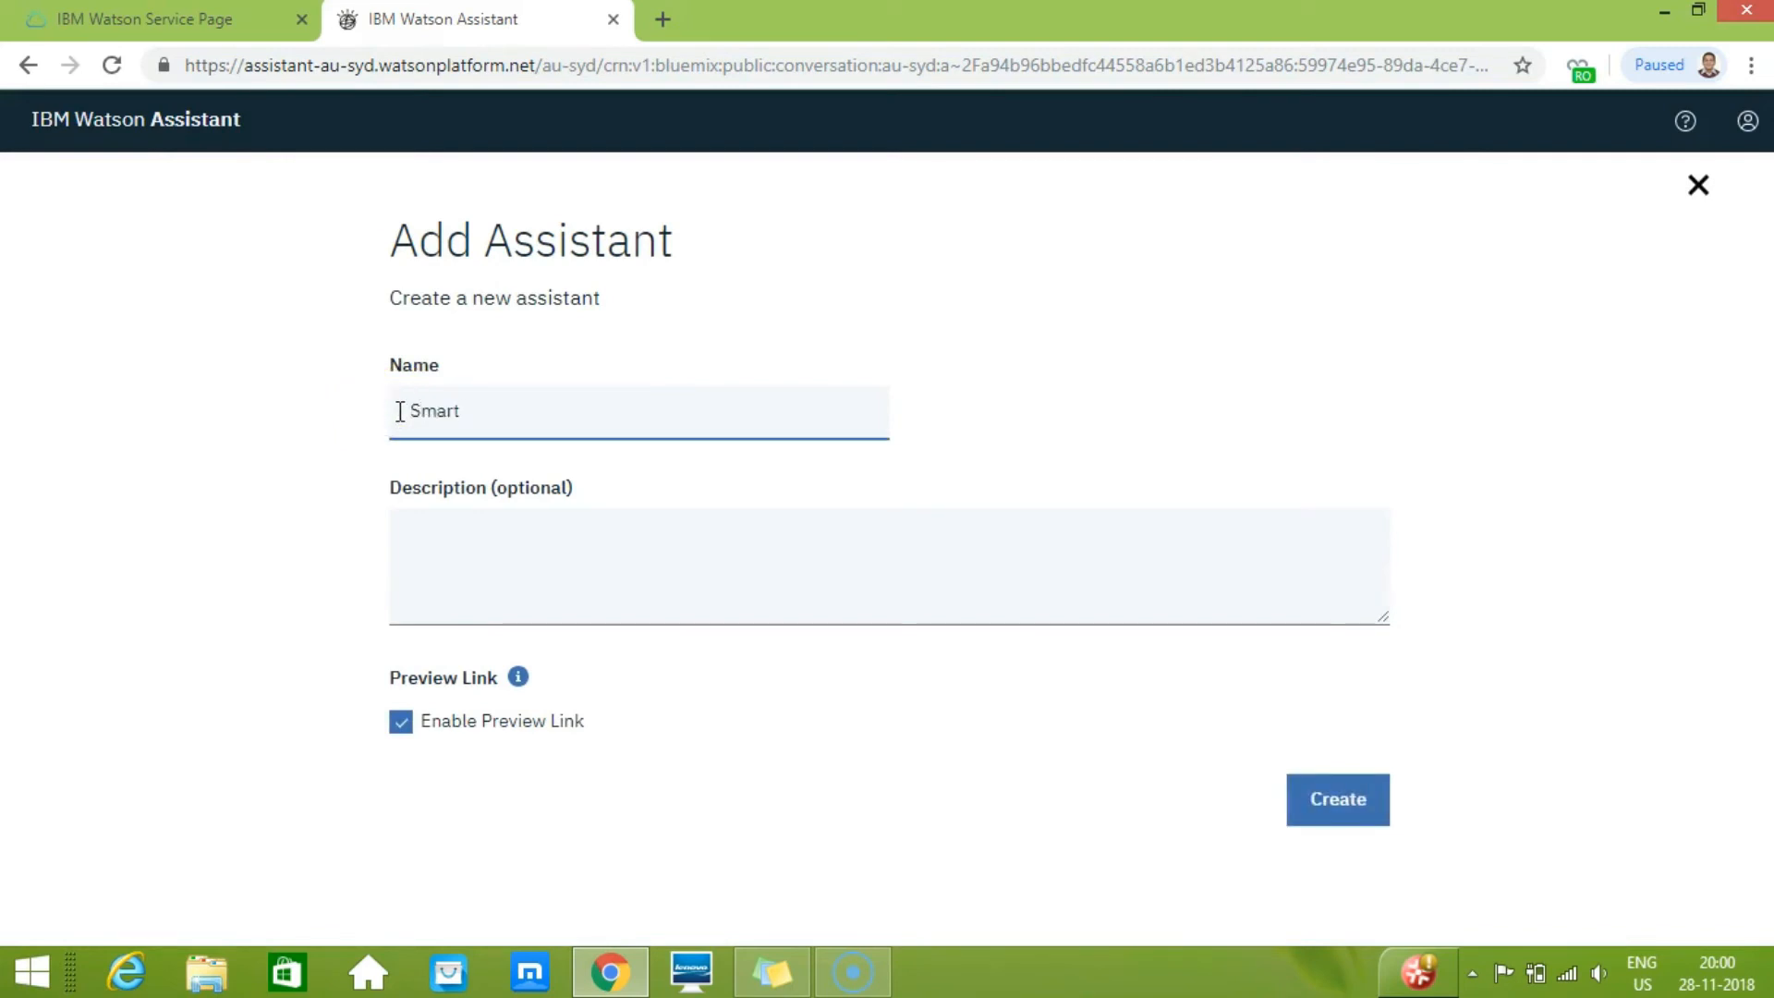
{"action": "key", "text": "BackSpace"}
{"action": "key", "text": "BackSpace"}
{"action": "type", "text": "A"}
{"action": "key", "text": "BackSpace"}
{"action": "type", "text": "t Assistant"}
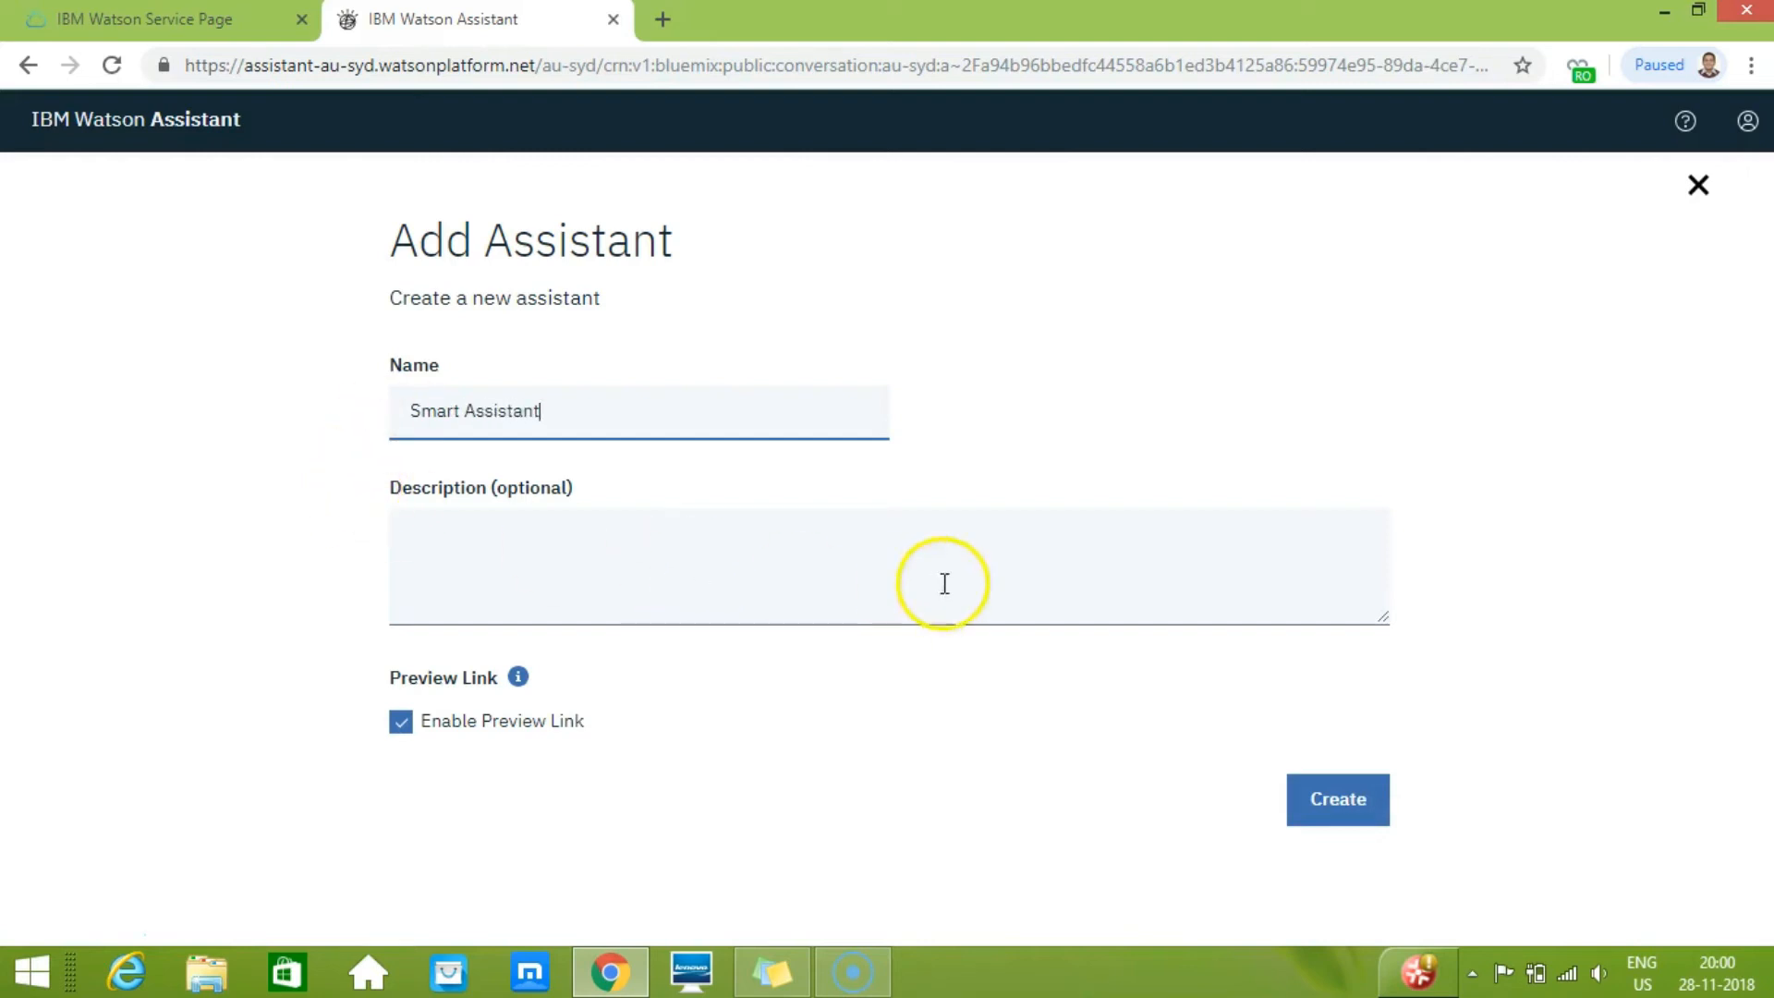
{"action": "left_click", "coordinate": [1334, 792]}
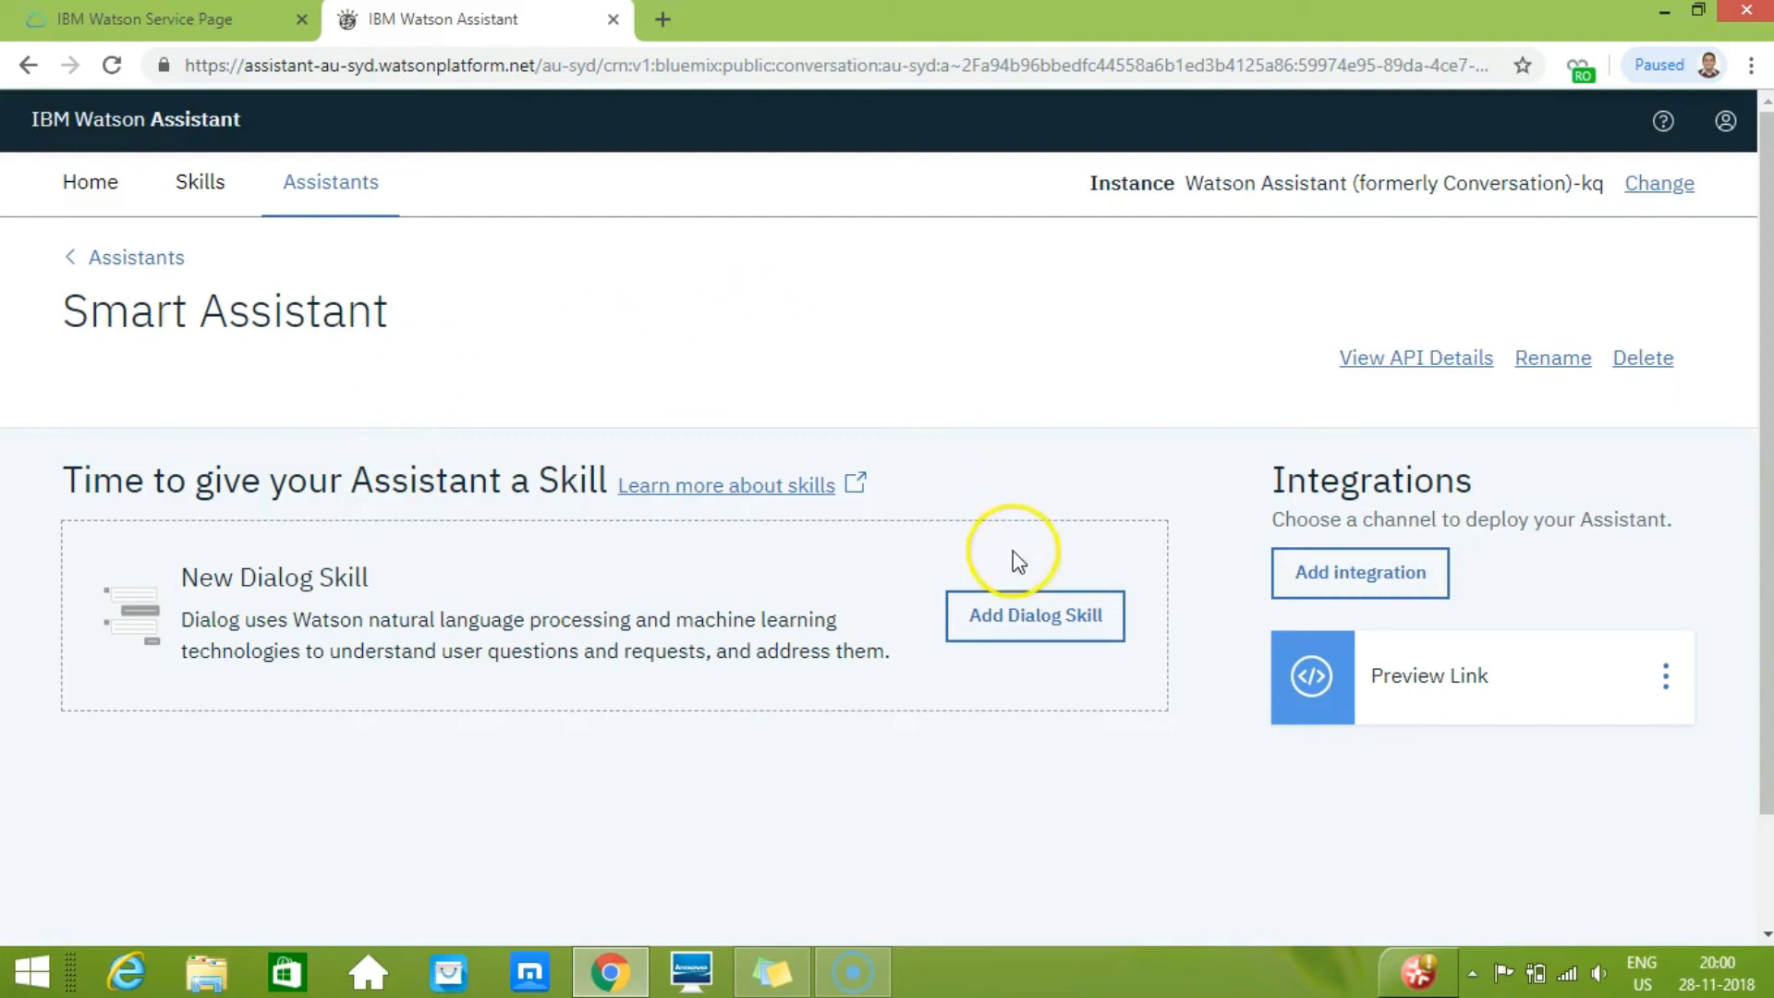
- Add the existing SmartBot dialog skill to Smart Assistant
{"action": "left_click", "coordinate": [1011, 615]}
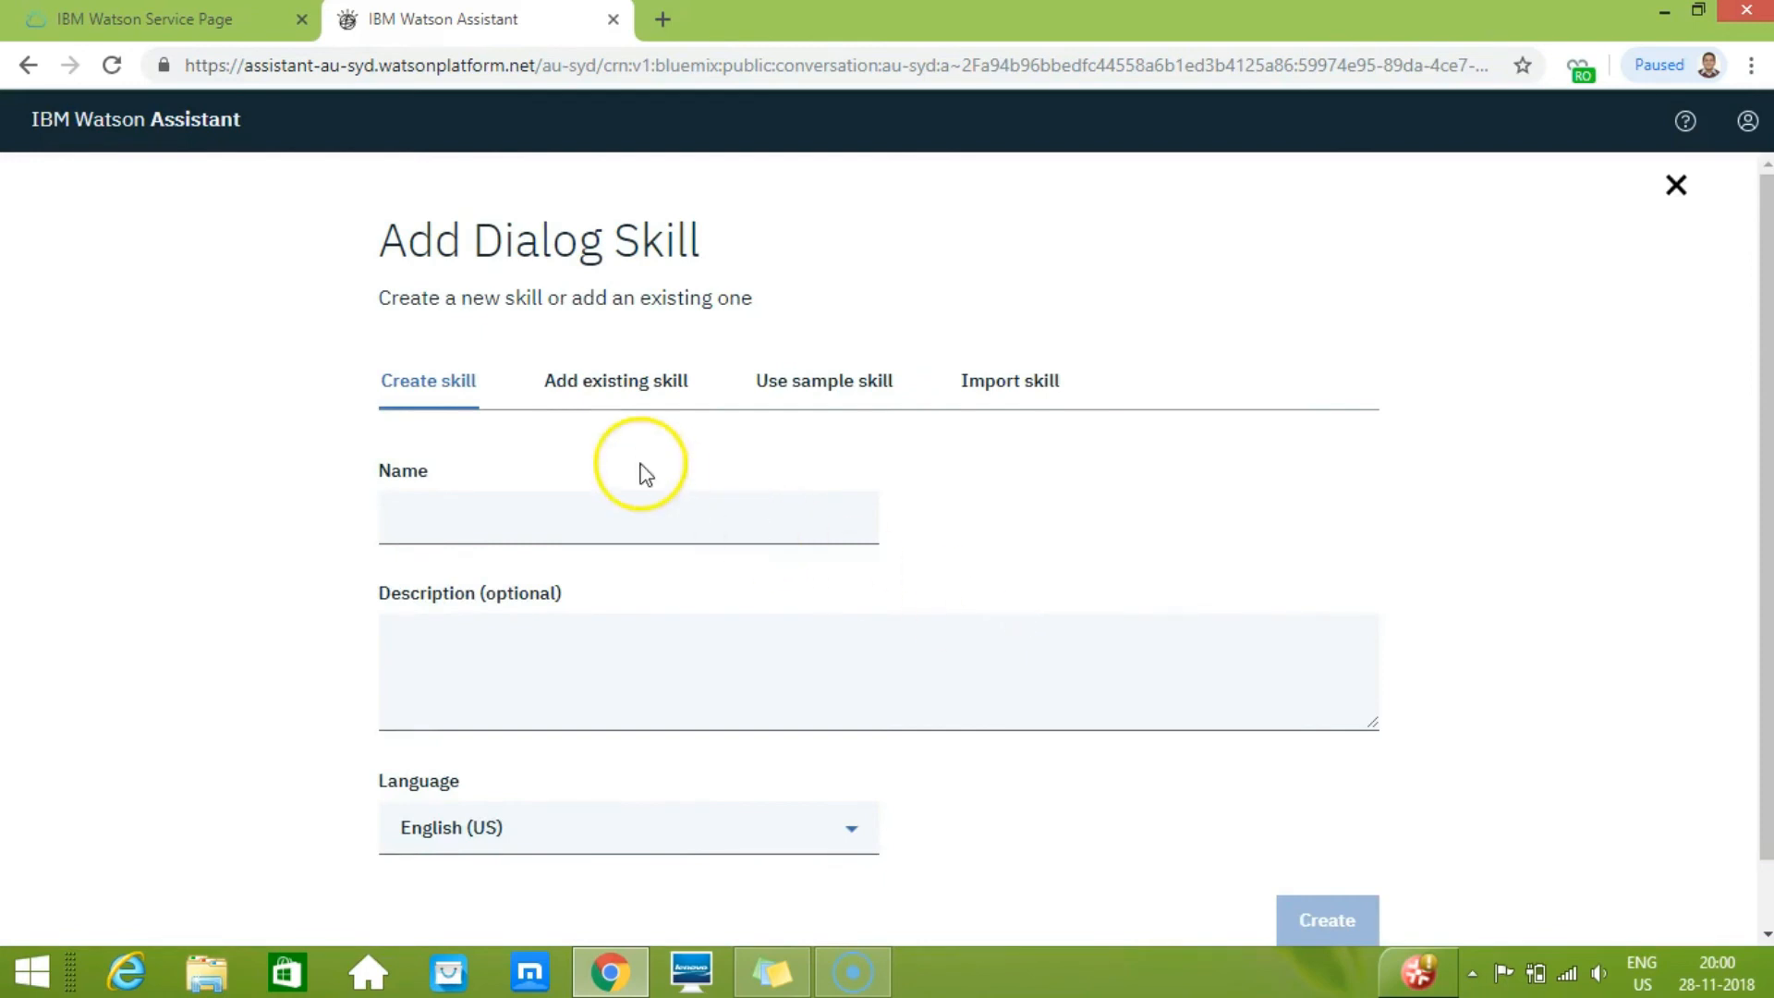
{"action": "left_click", "coordinate": [653, 390]}
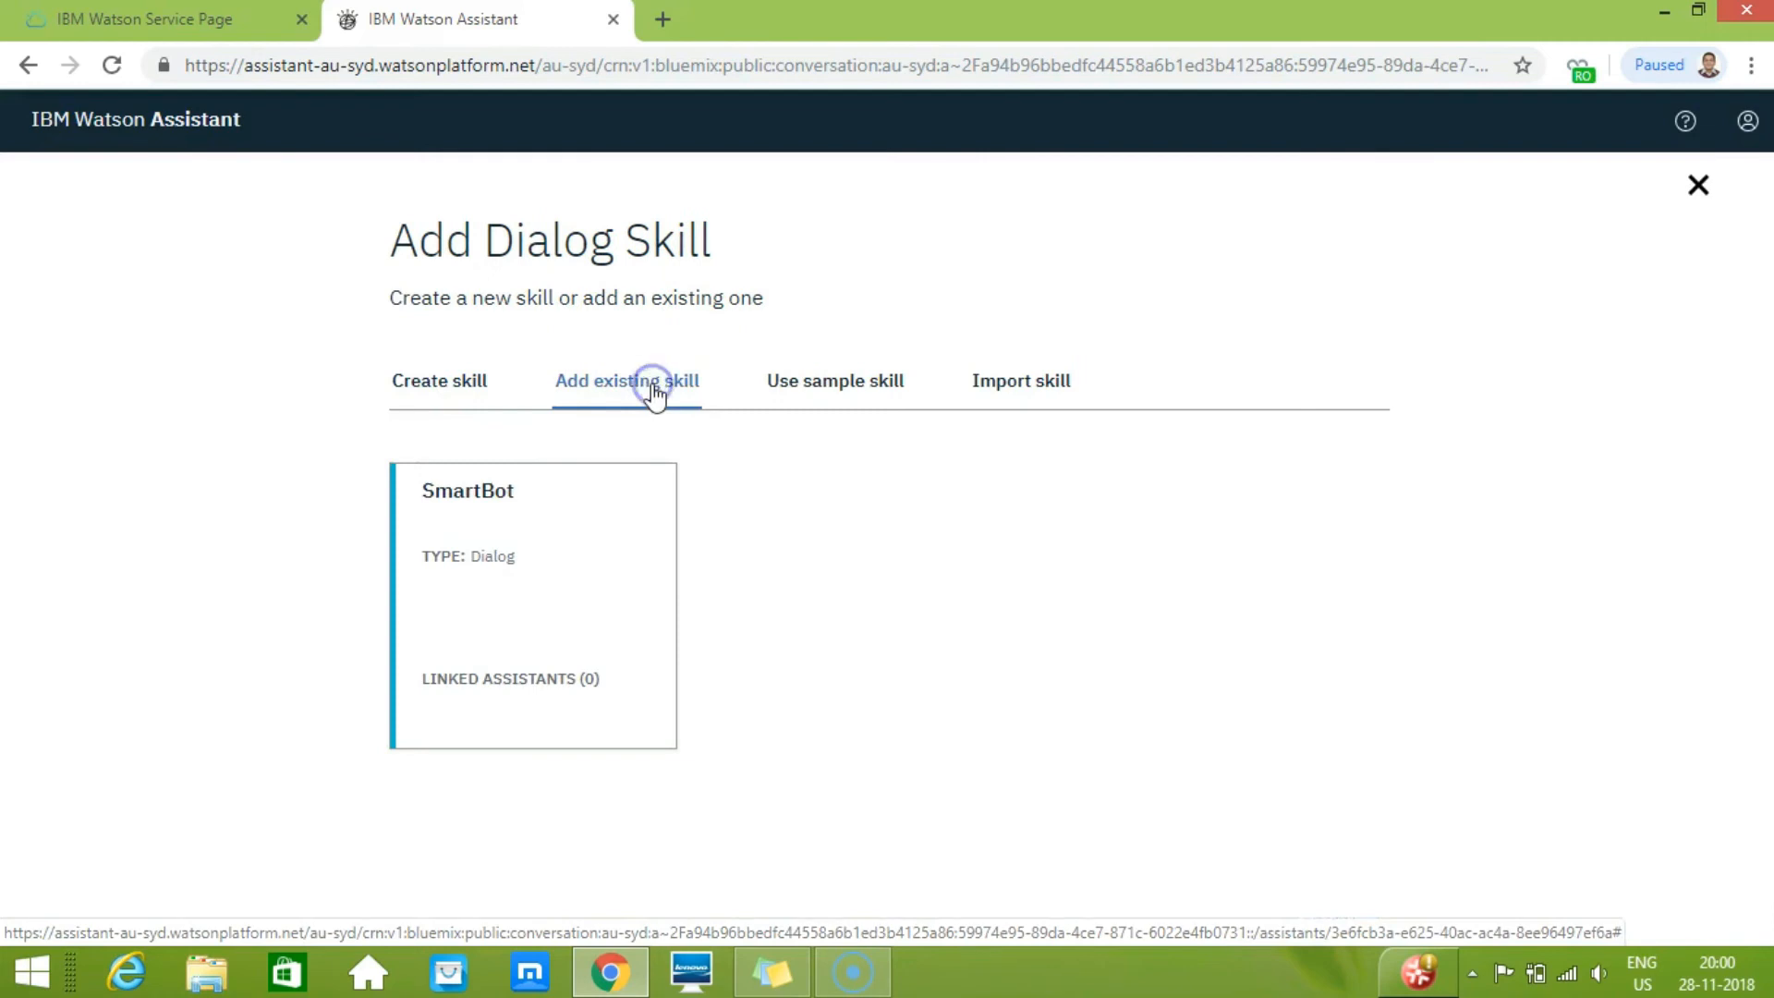
{"action": "left_click", "coordinate": [580, 600]}
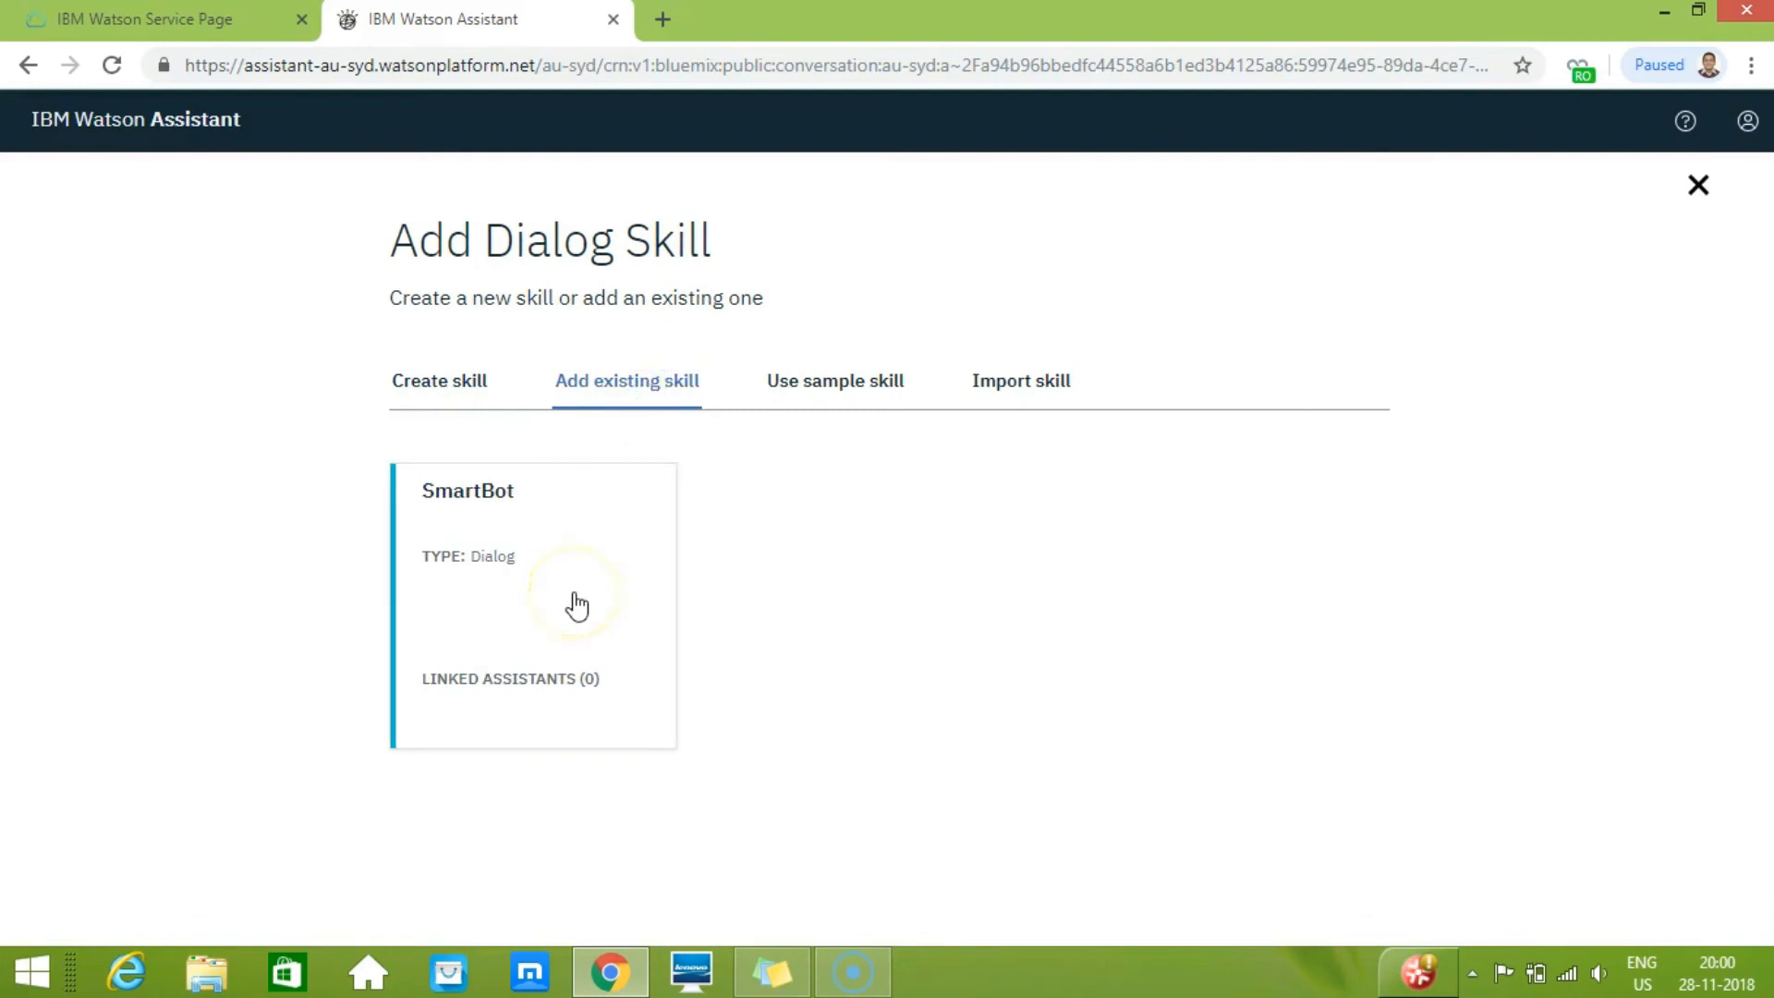
{"action": "double_click", "coordinate": [577, 606]}
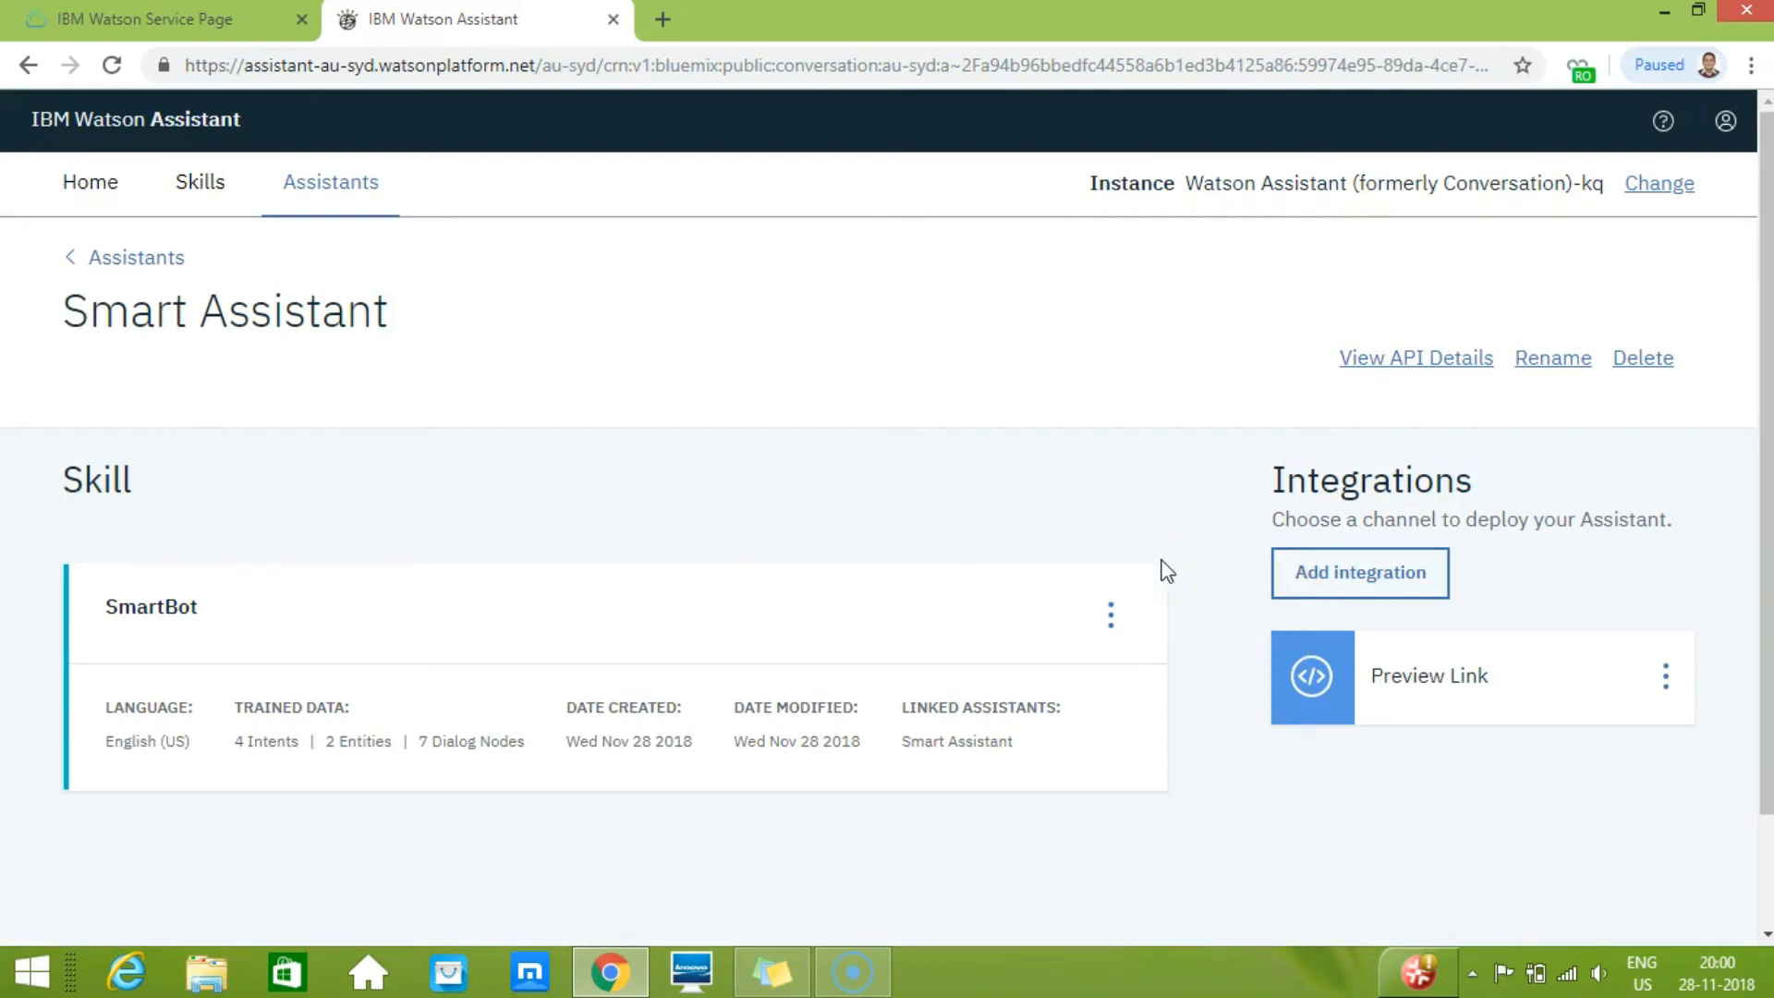
- Add a Preview Link integration named "smartlink" to Smart Assistant
{"action": "left_click", "coordinate": [1415, 579]}
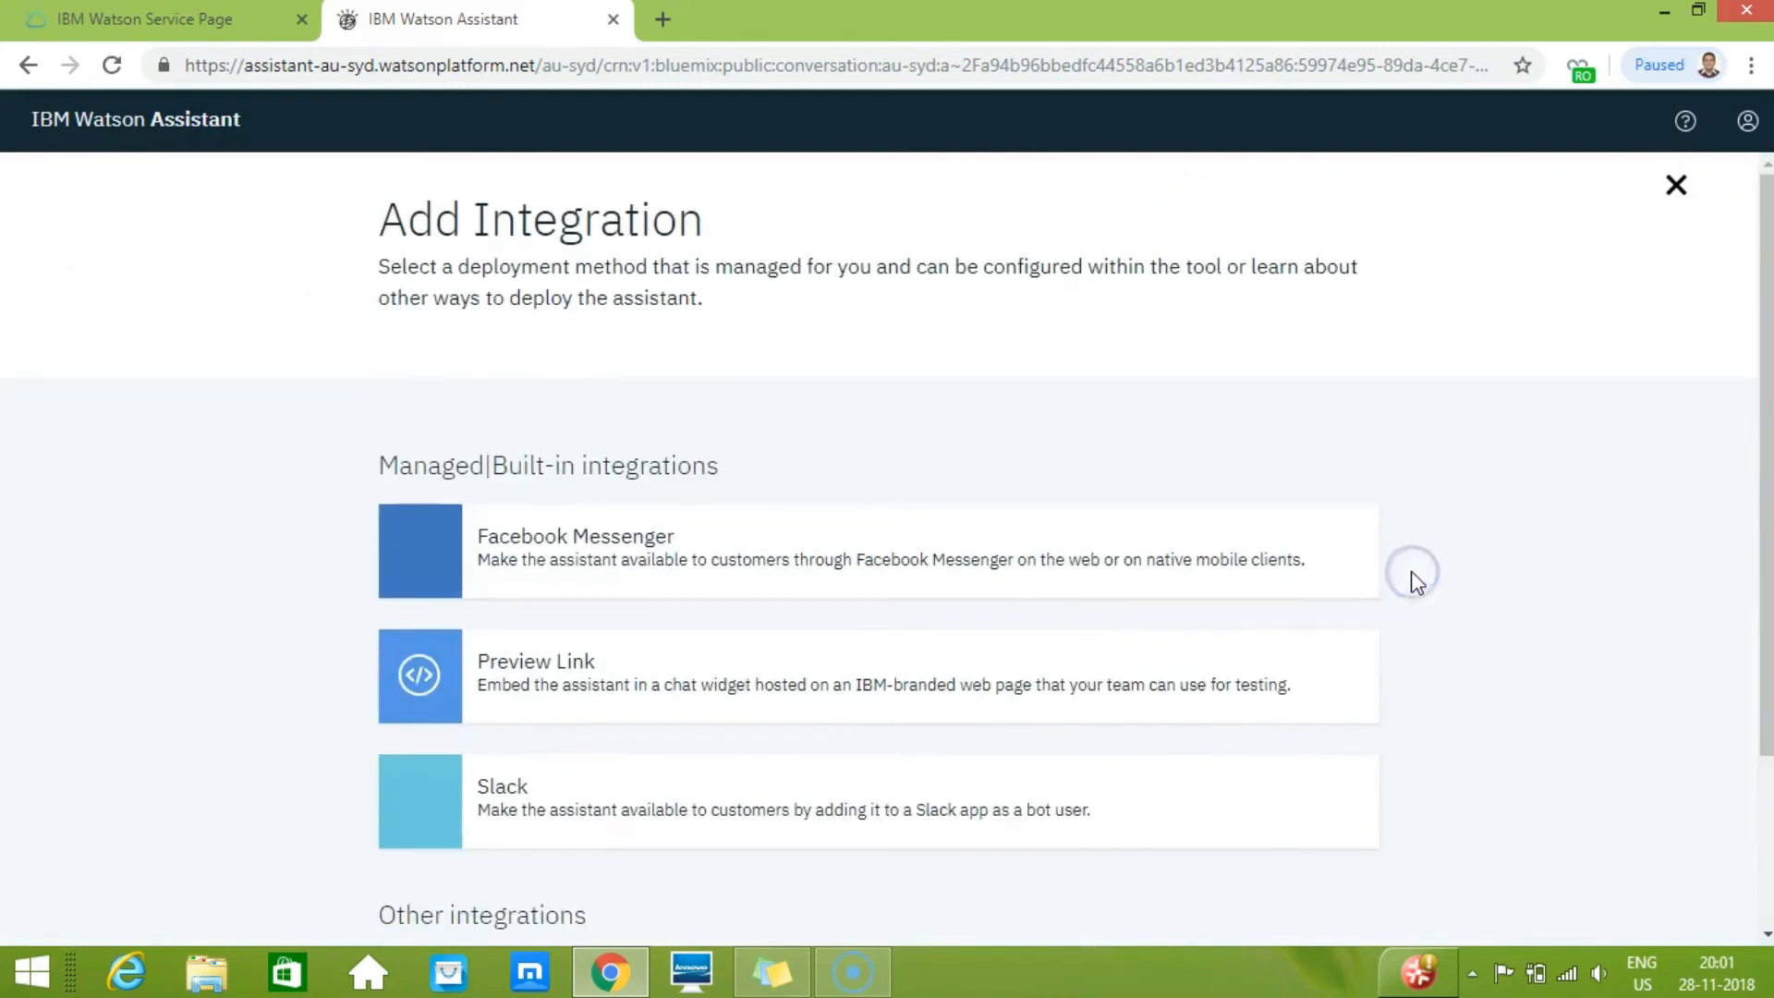
{"action": "left_click", "coordinate": [617, 711]}
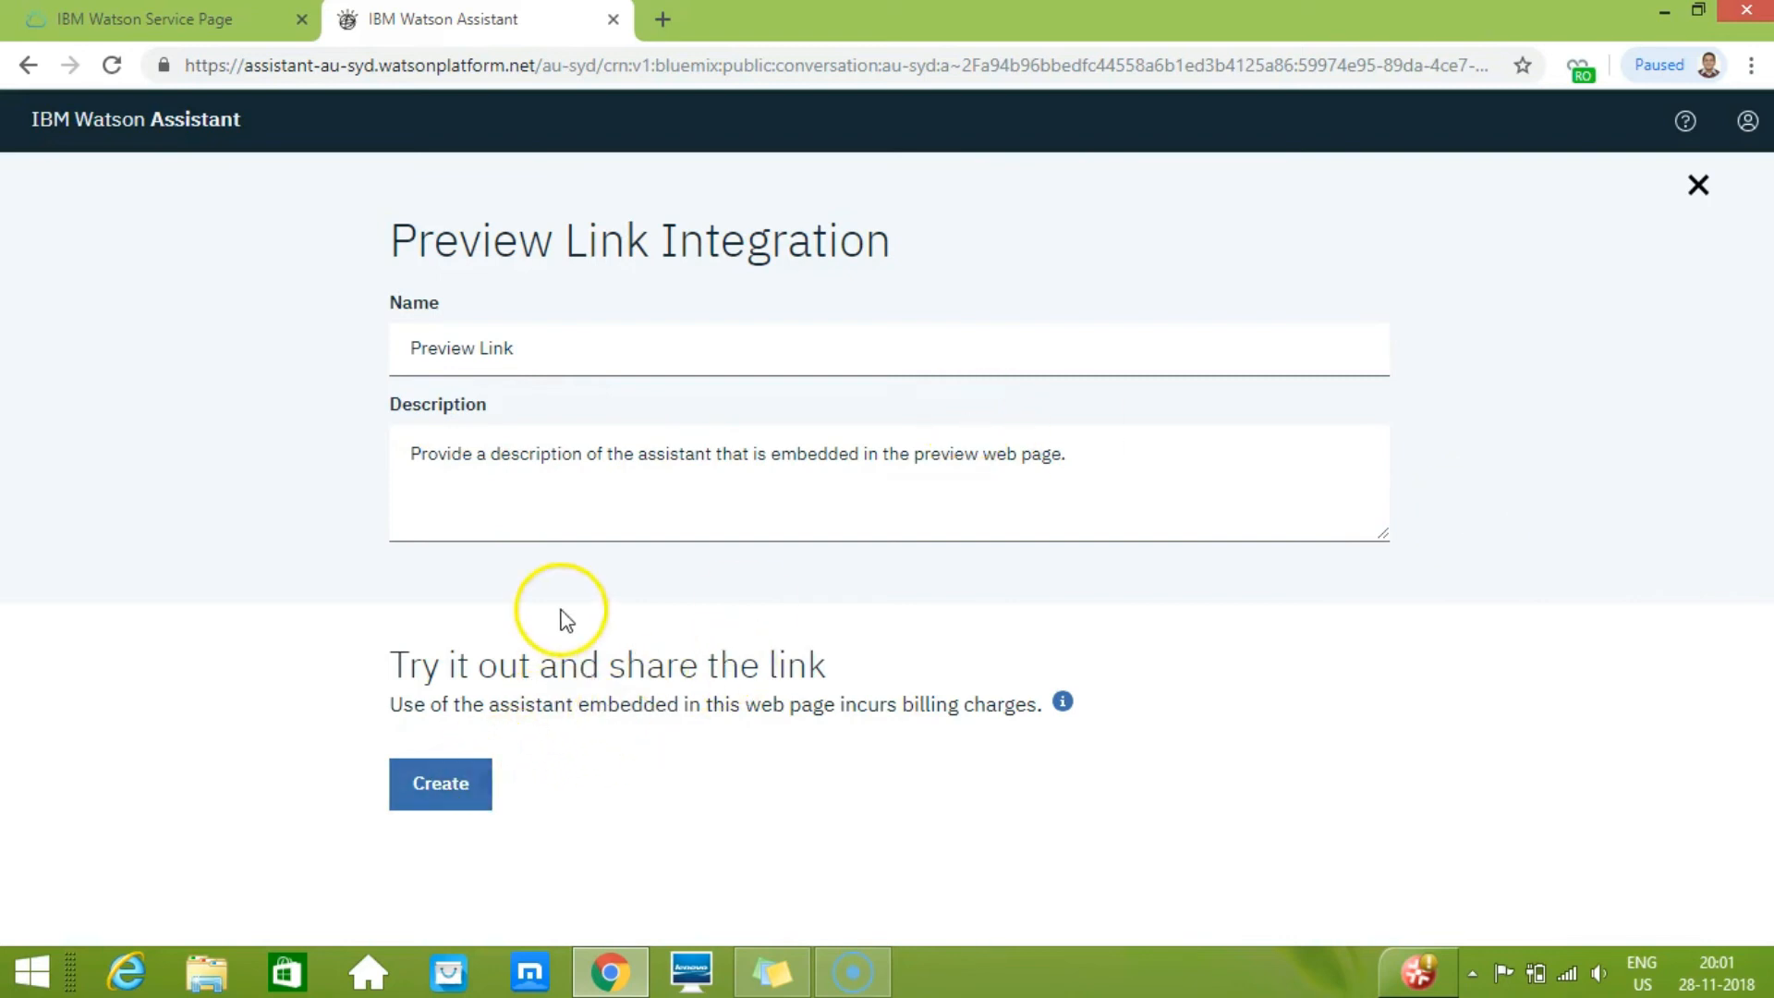
{"action": "left_click_drag", "start_coordinate": [525, 349], "coordinate": [375, 357]}
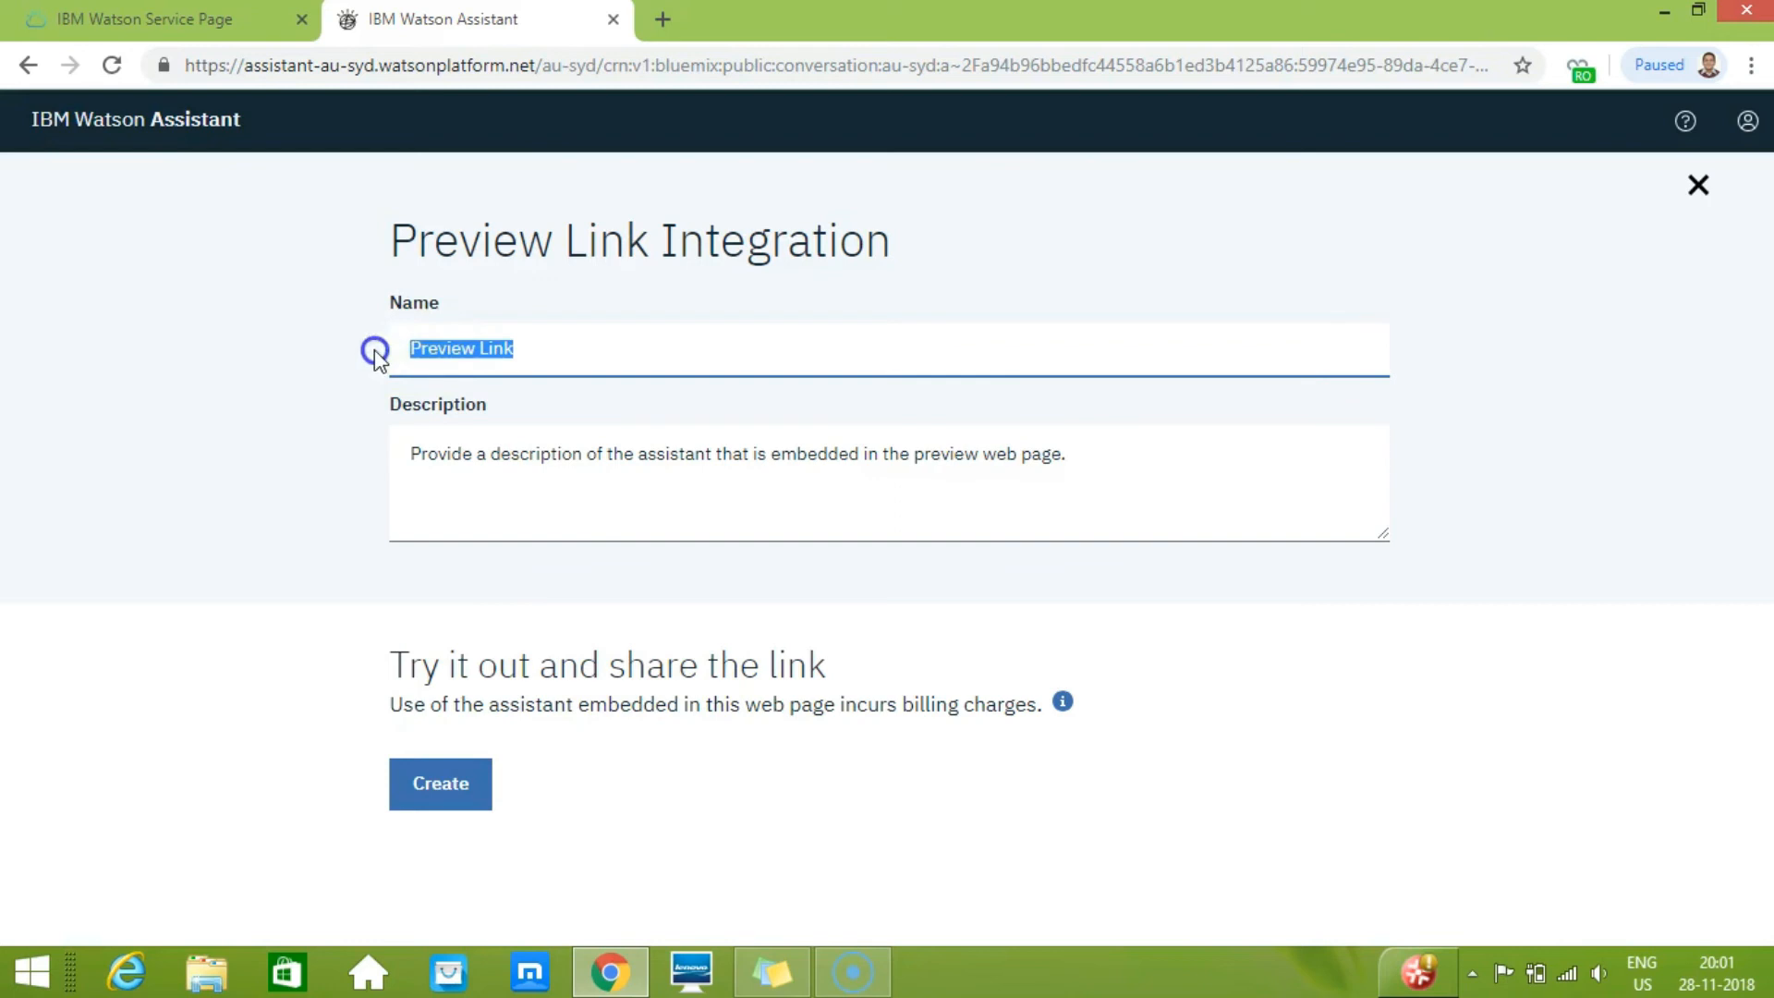
{"action": "type", "text": "smartlink"}
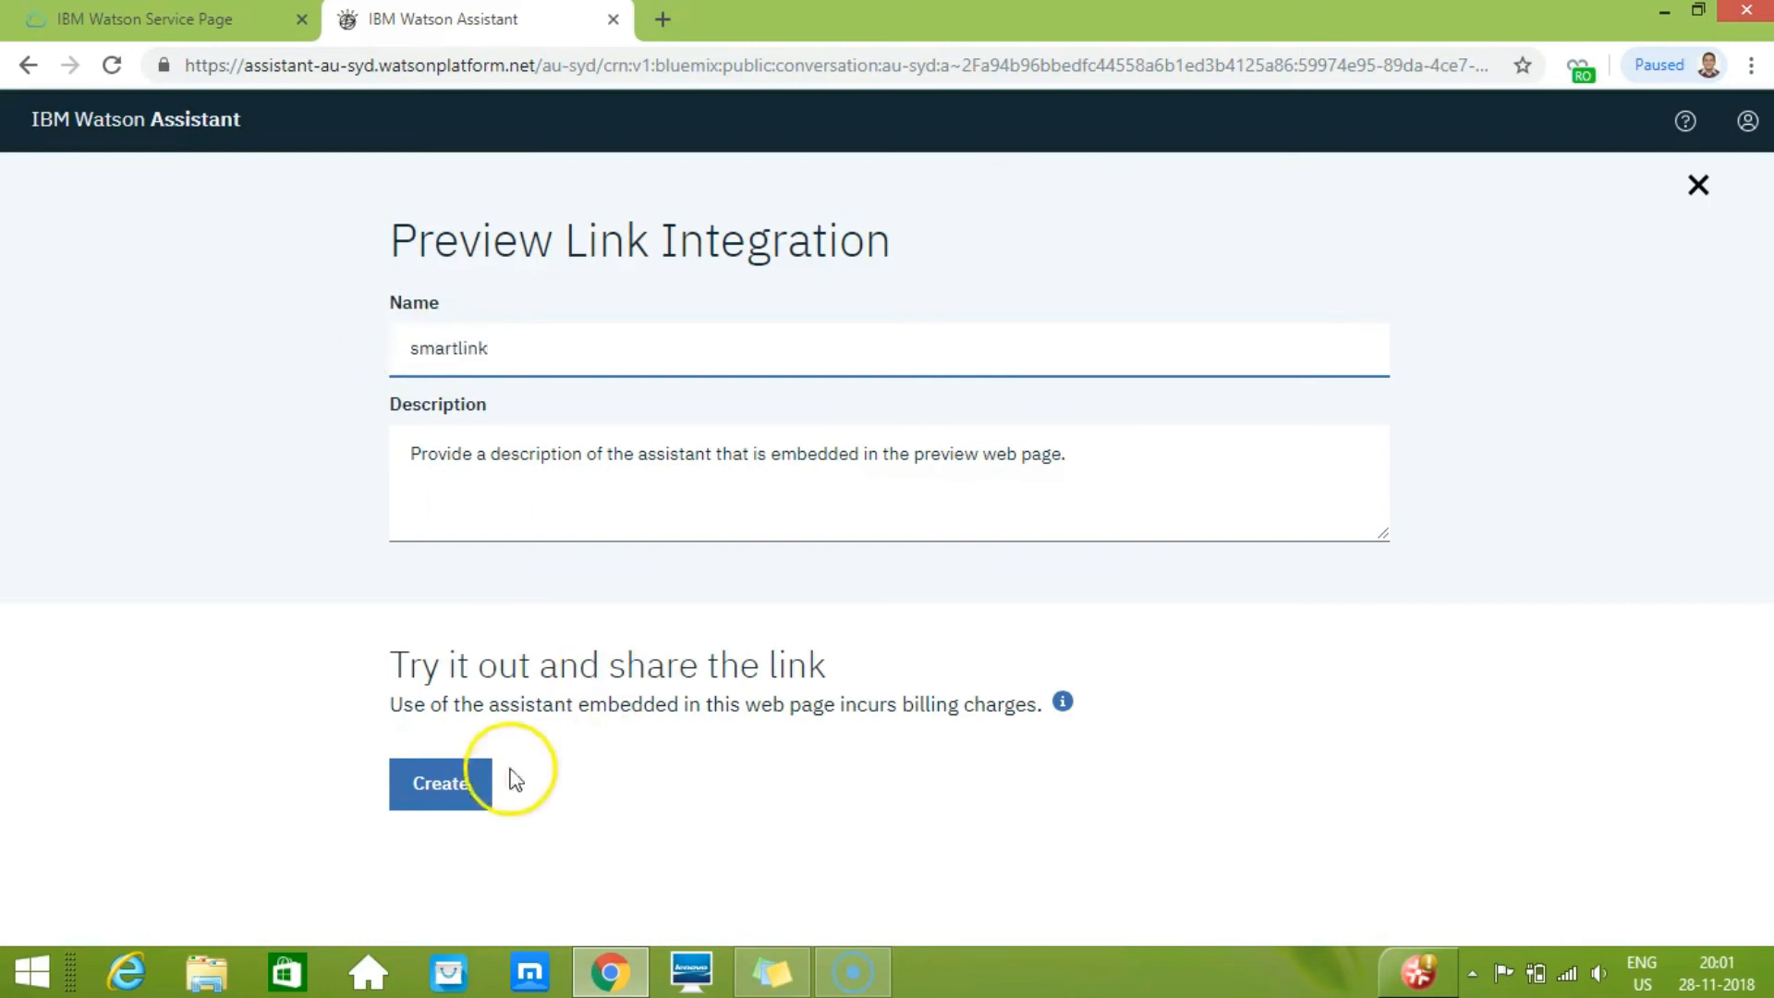
{"action": "left_click", "coordinate": [439, 800]}
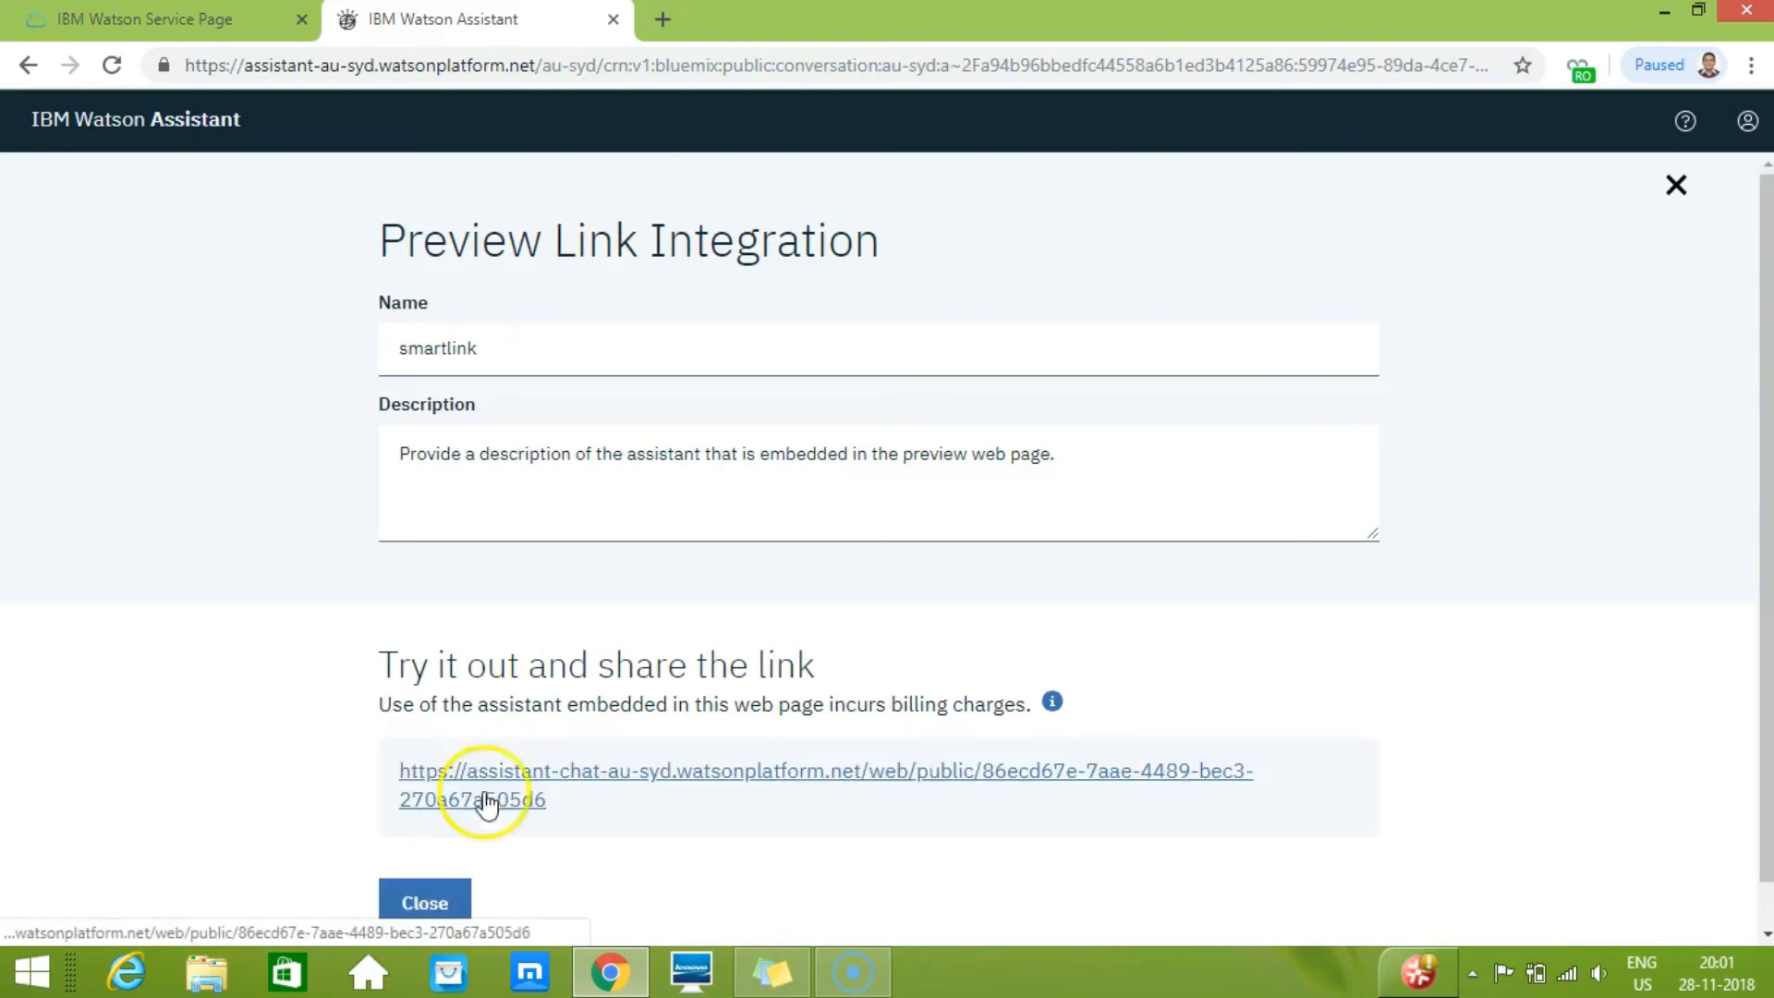
- Open the smartlink preview chat in a new browser tab and send it the greeting "hello"
{"action": "right_click", "coordinate": [570, 784]}
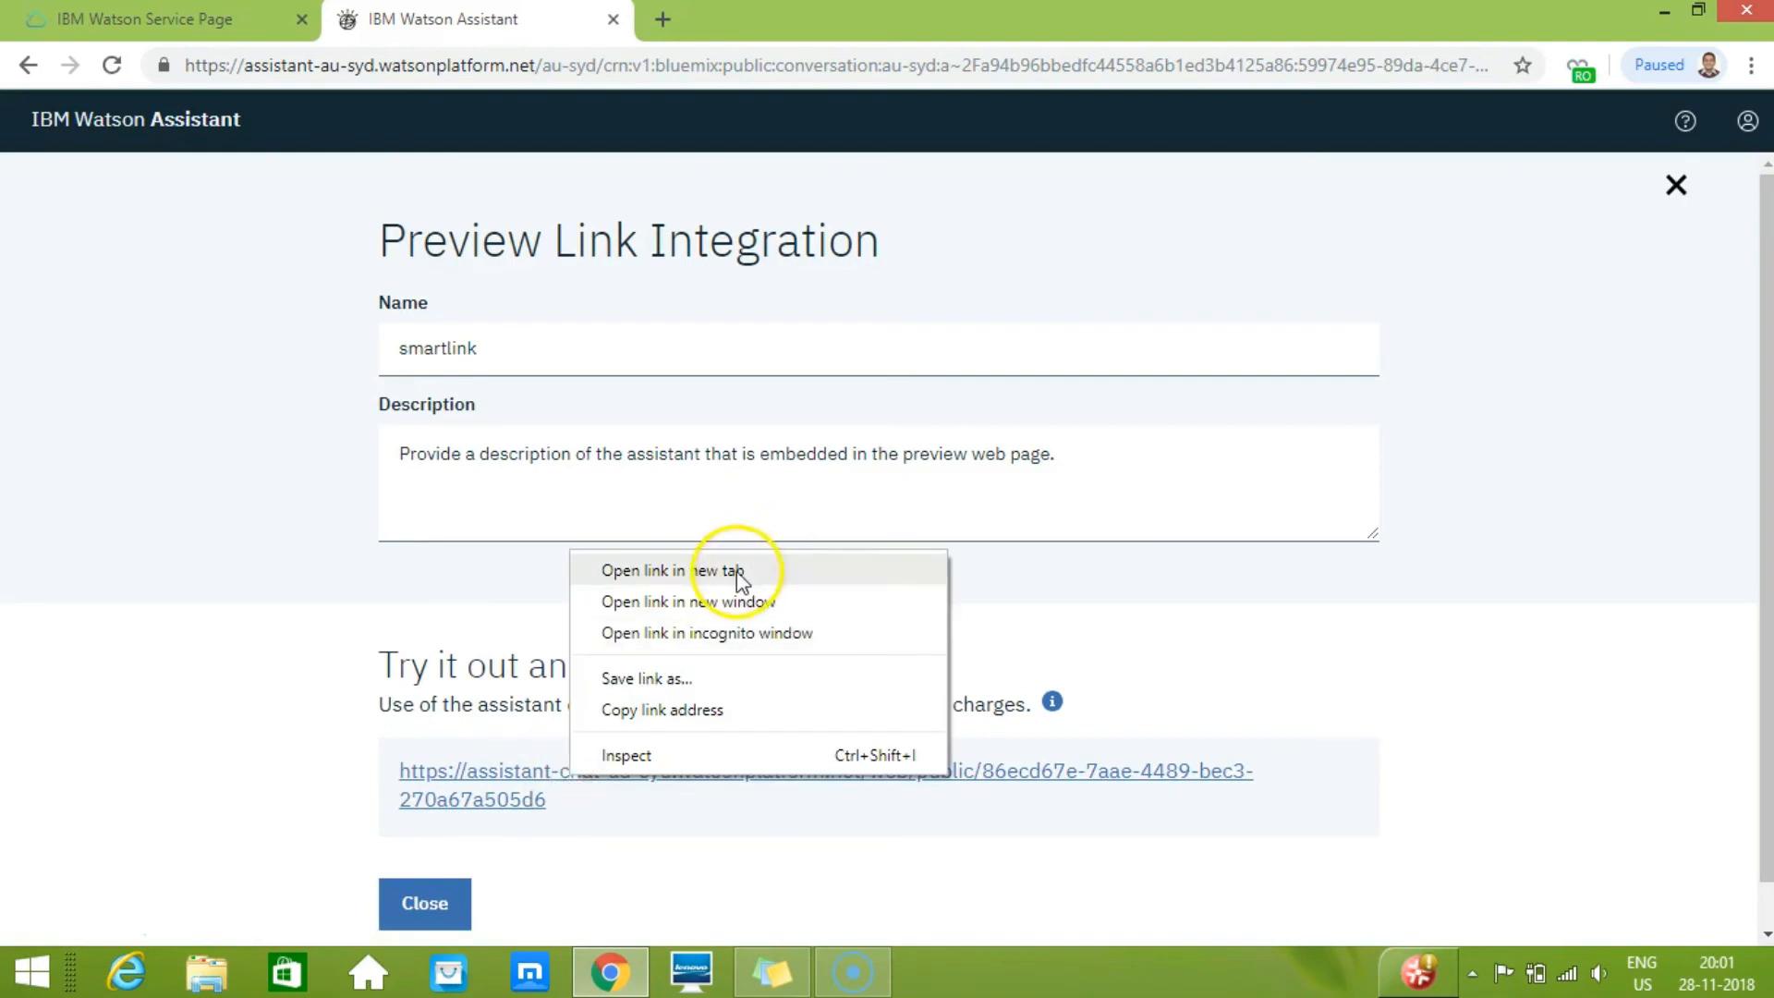
{"action": "left_click", "coordinate": [739, 573]}
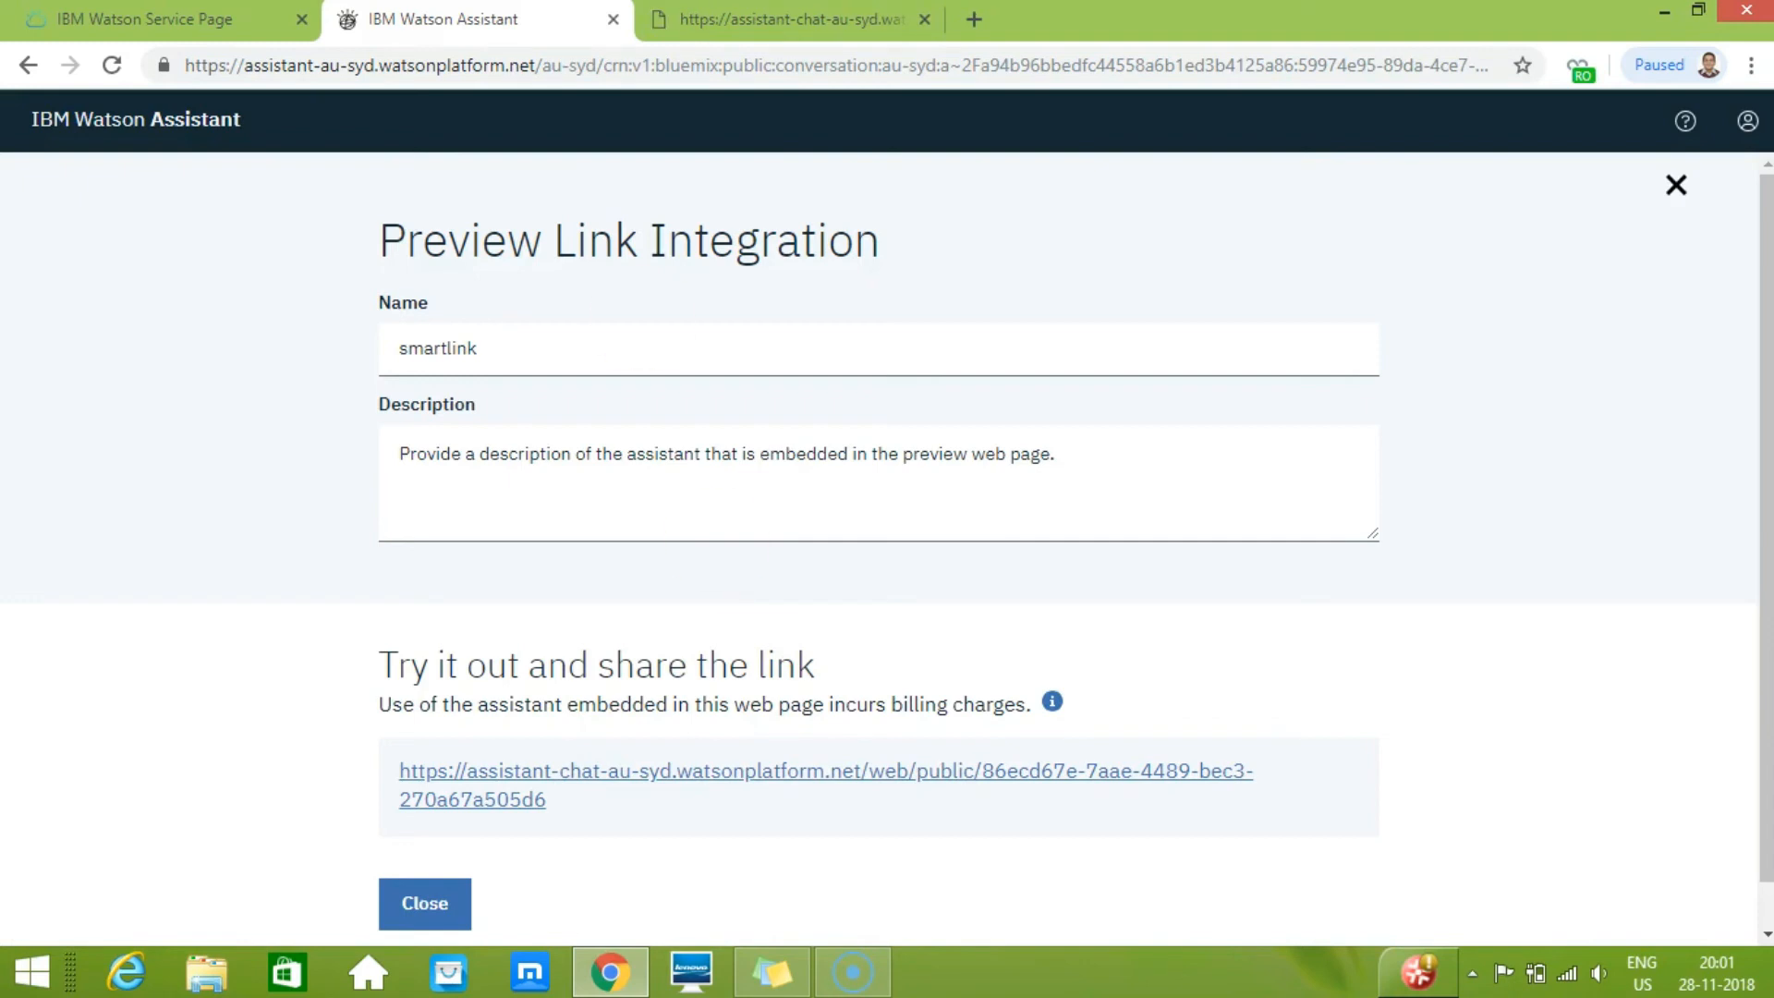
{"action": "left_click", "coordinate": [774, 20]}
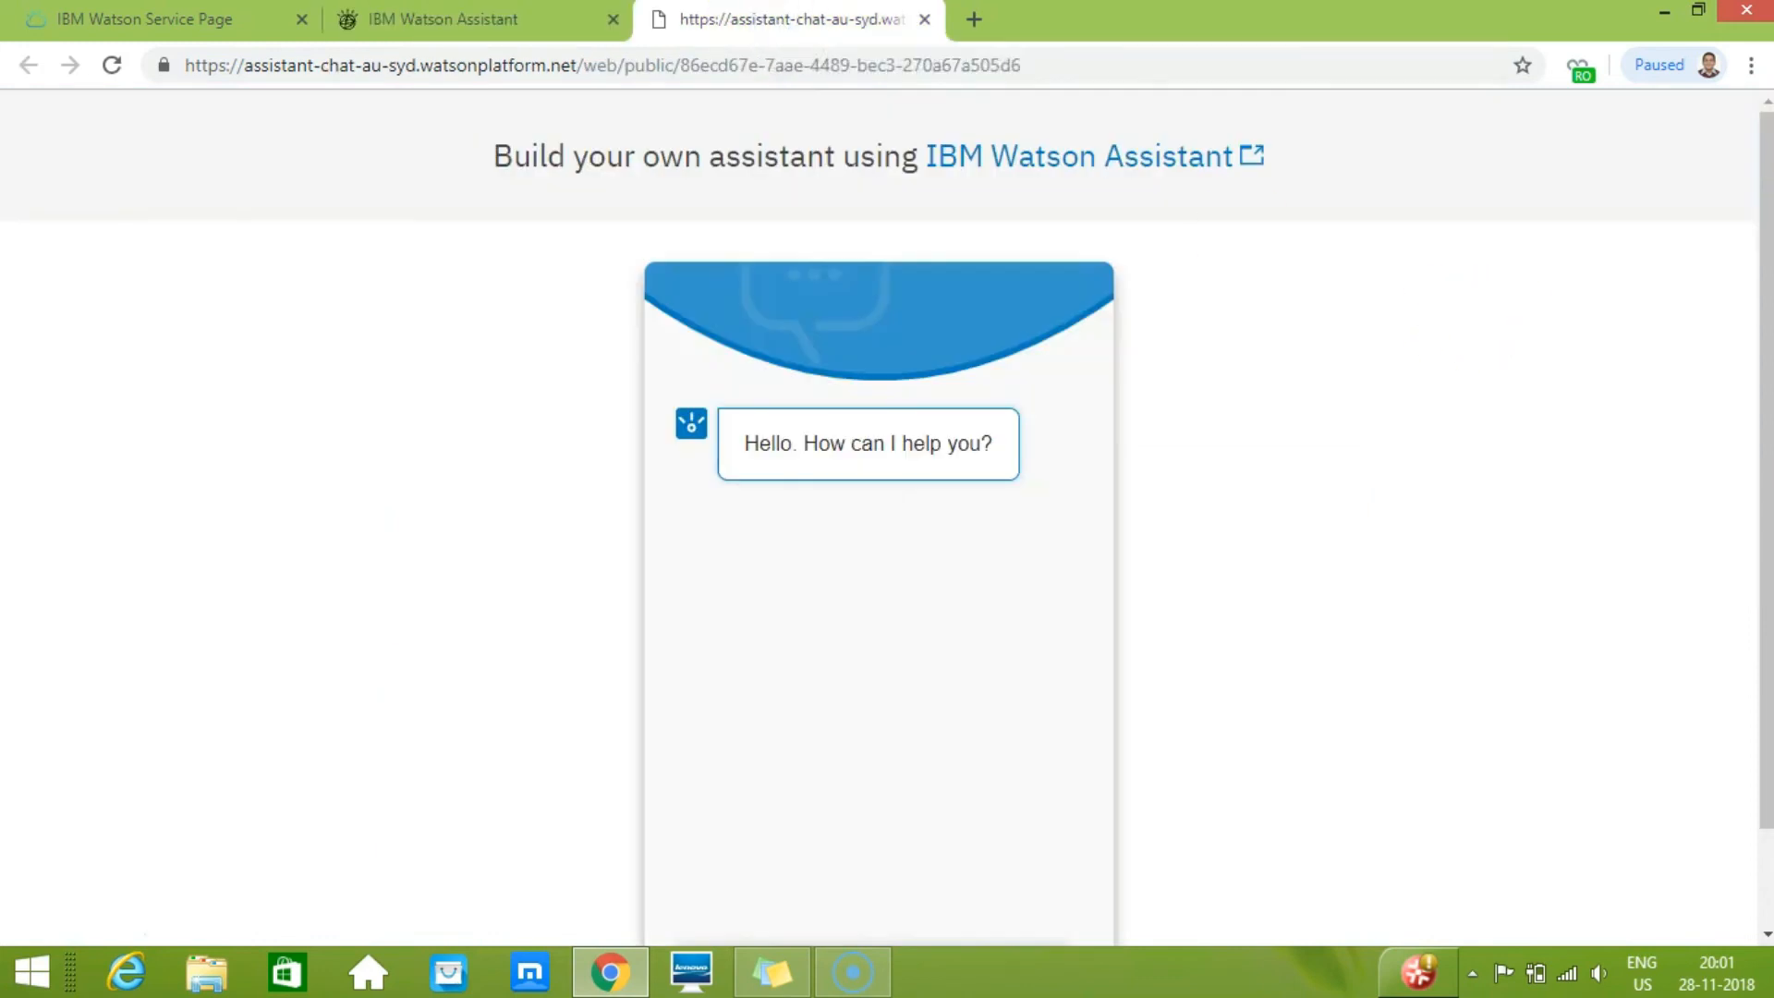
{"action": "left_click_drag", "start_coordinate": [1765, 351], "coordinate": [1766, 476]}
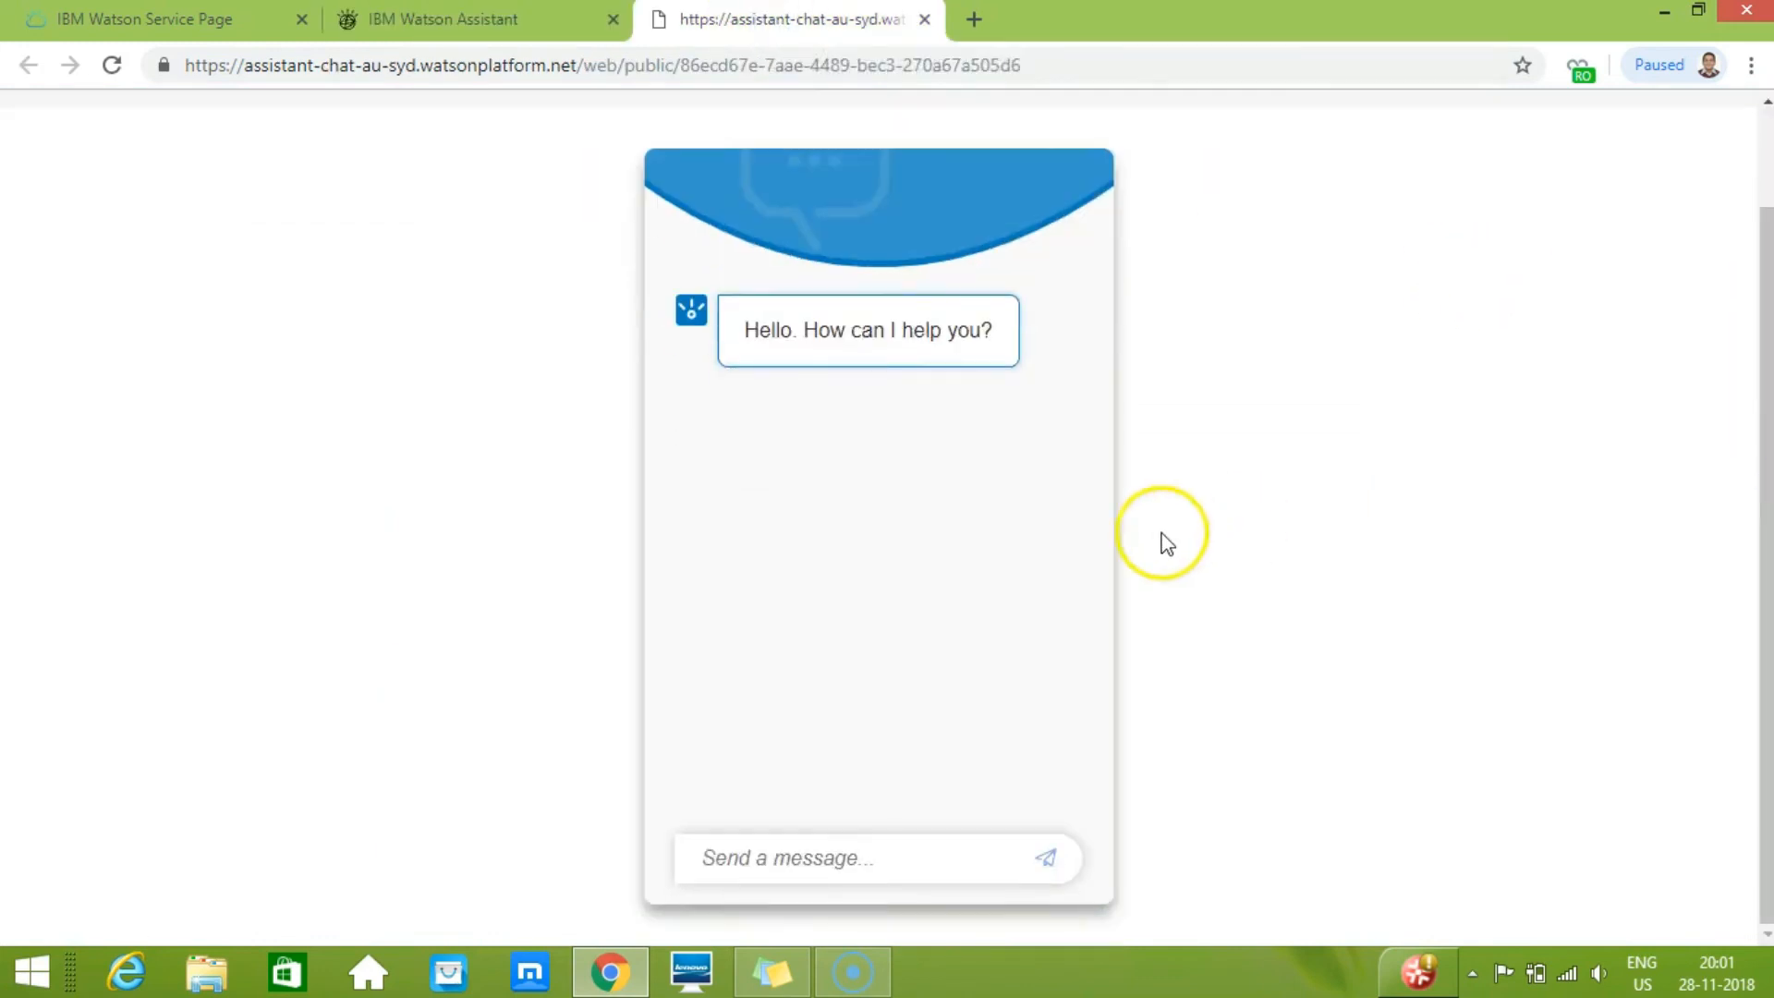
{"action": "left_click", "coordinate": [825, 854]}
{"action": "type", "text": "hello"}
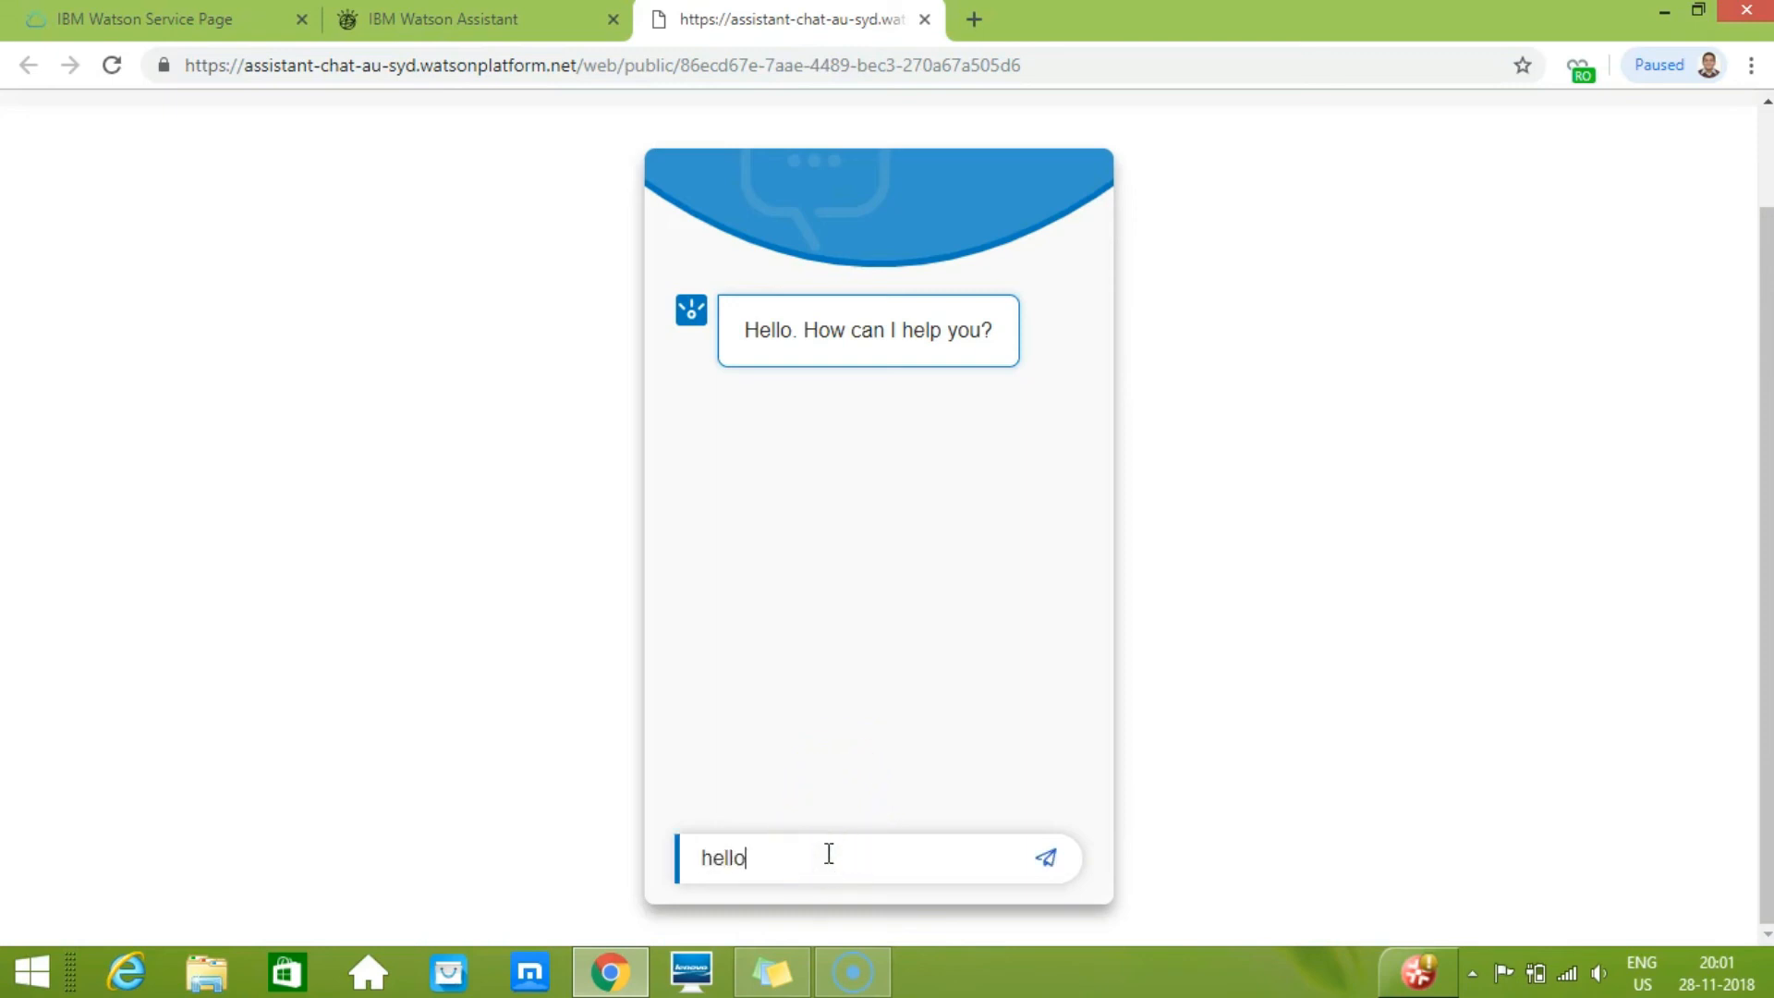
{"action": "key", "text": "Return"}
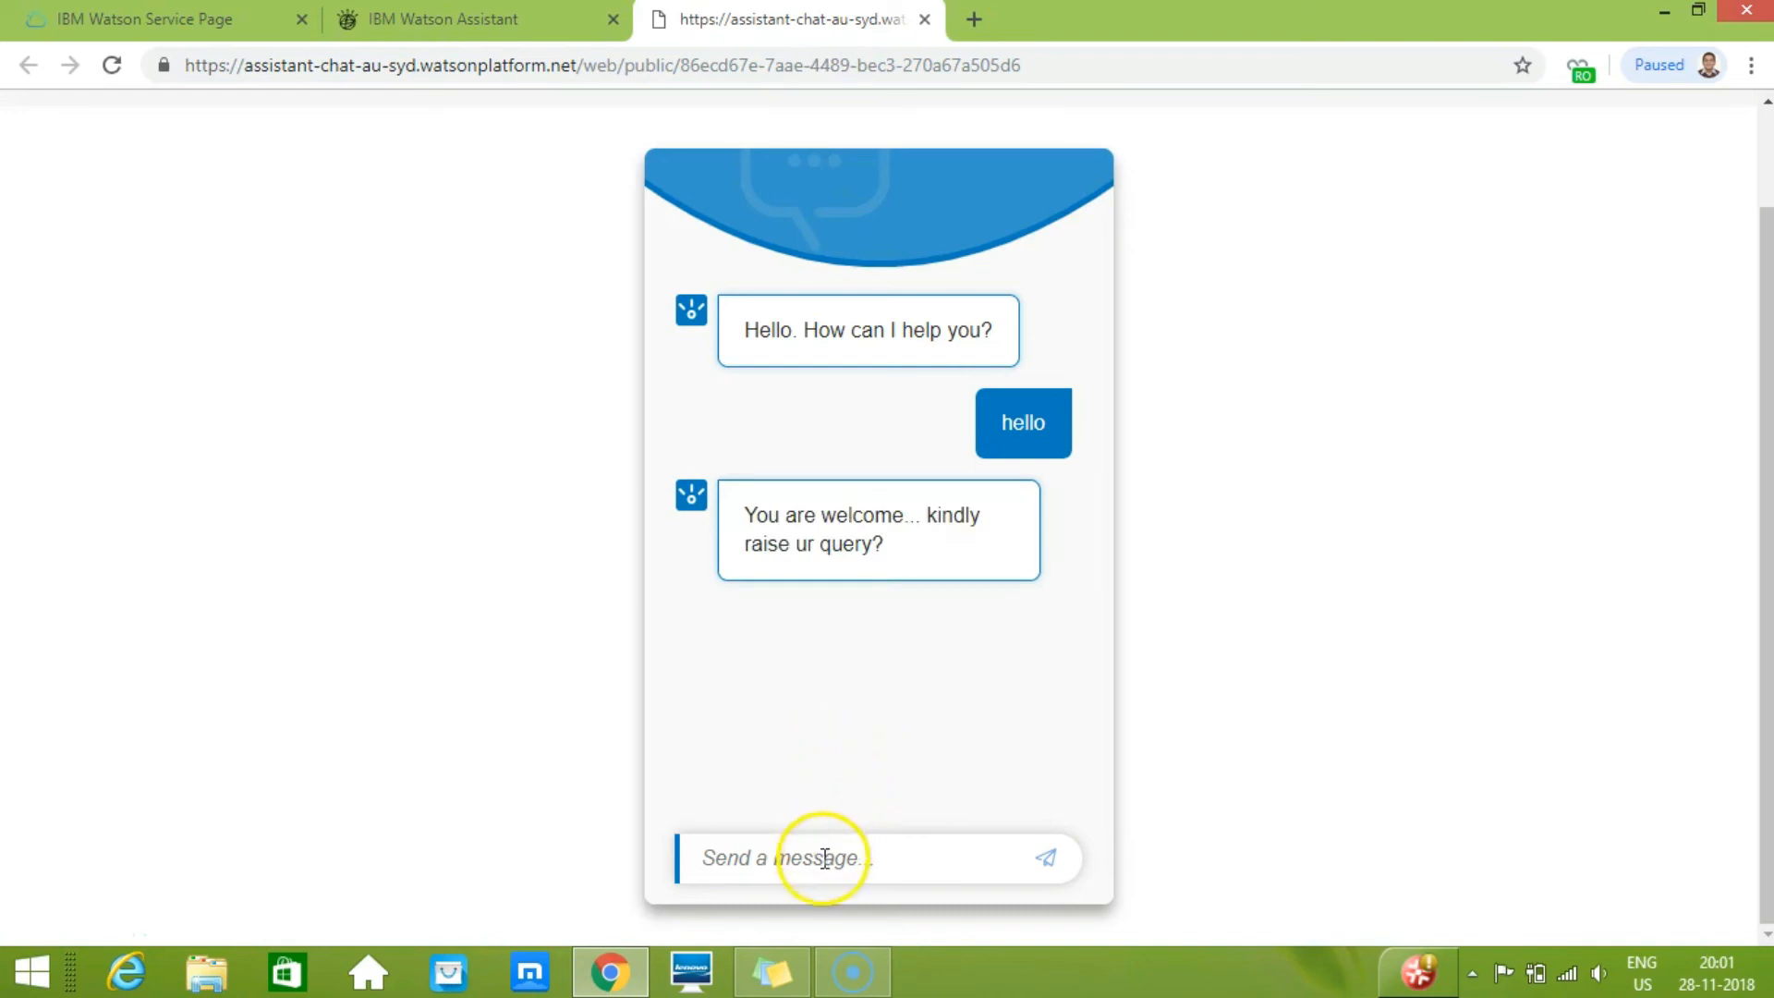
- Test the preview chat by sending "suggest some gift for wife" followed by "thanks a lot"
{"action": "type", "text": "suggest "}
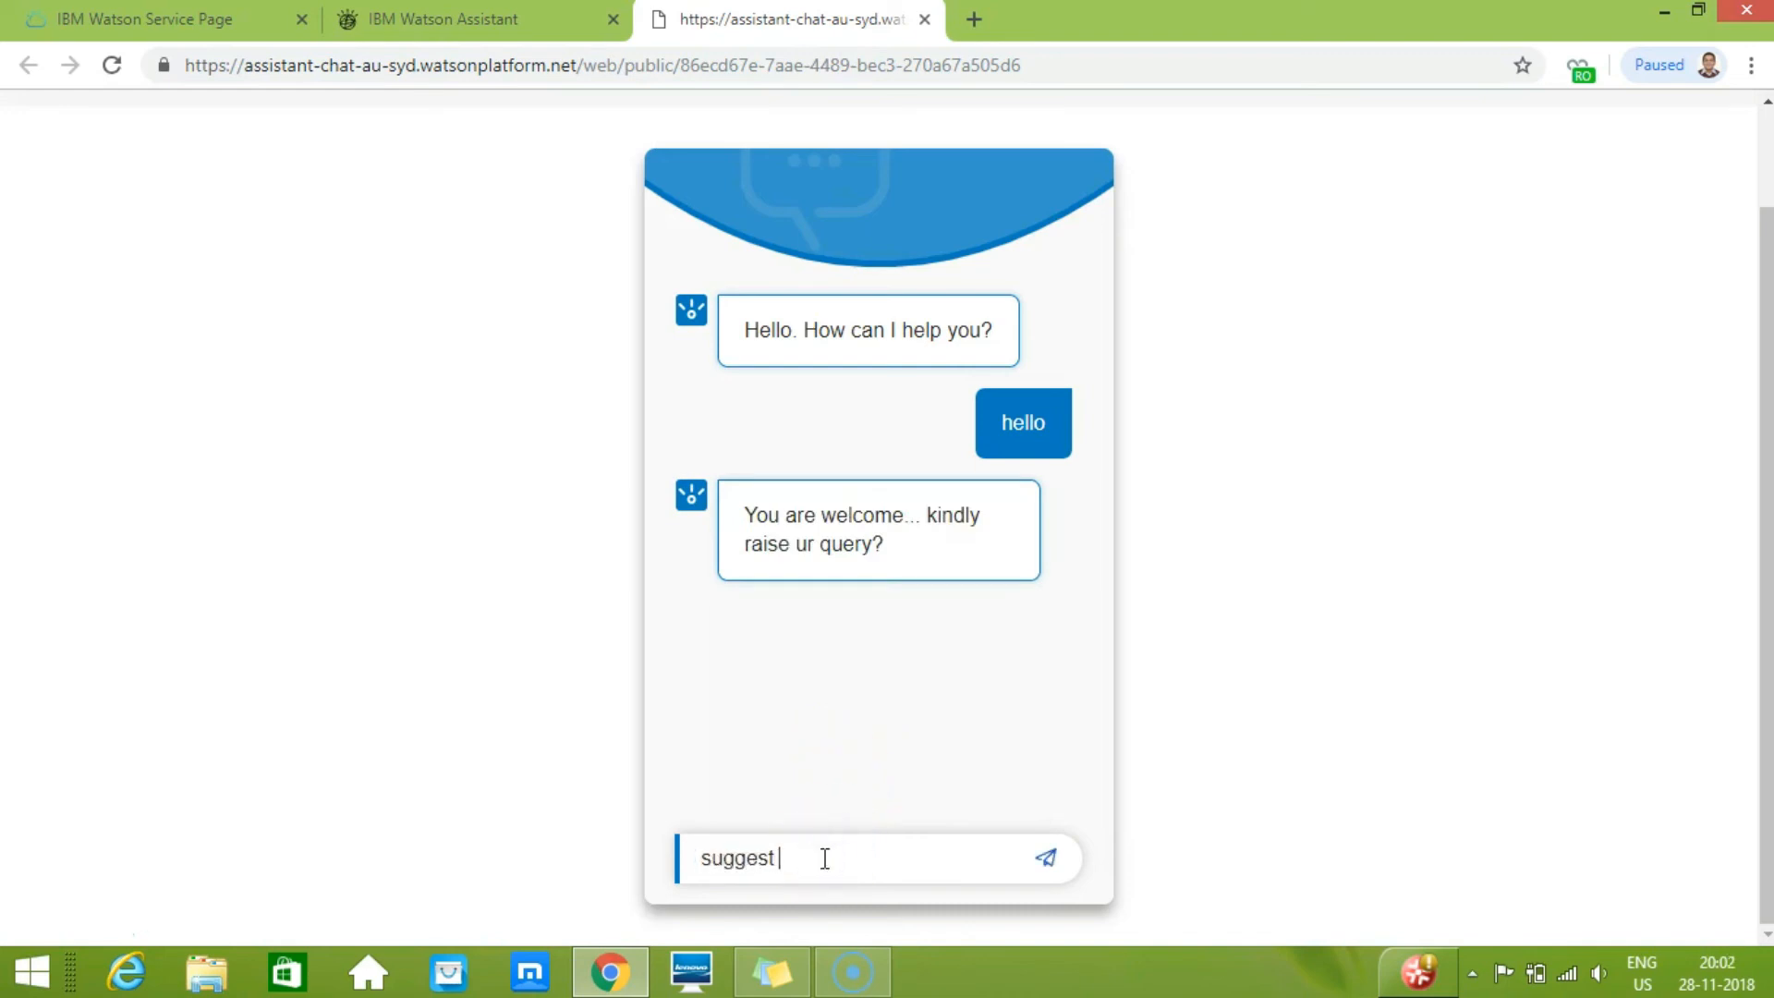
{"action": "type", "text": "some gui"}
{"action": "key", "text": "BackSpace"}
{"action": "key", "text": "BackSpace"}
{"action": "type", "text": "ift for wife"}
{"action": "key", "text": "Return"}
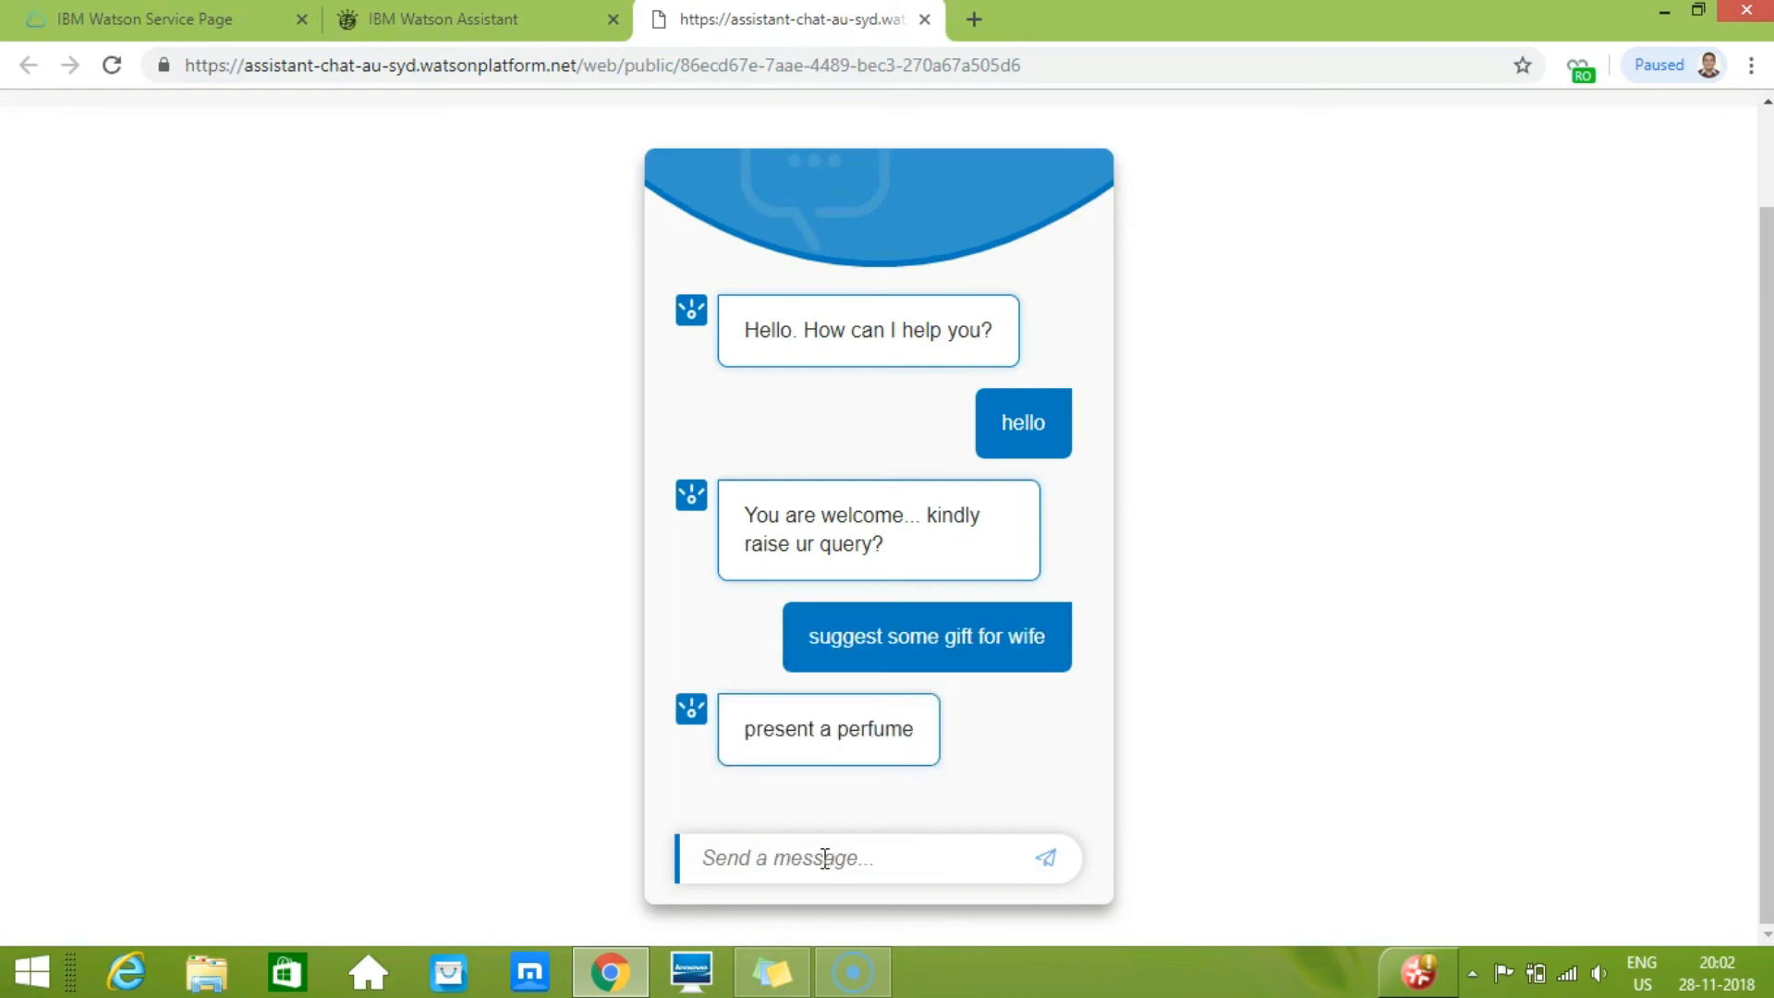
{"action": "type", "text": "thanks a lot"}
{"action": "key", "text": "Return"}
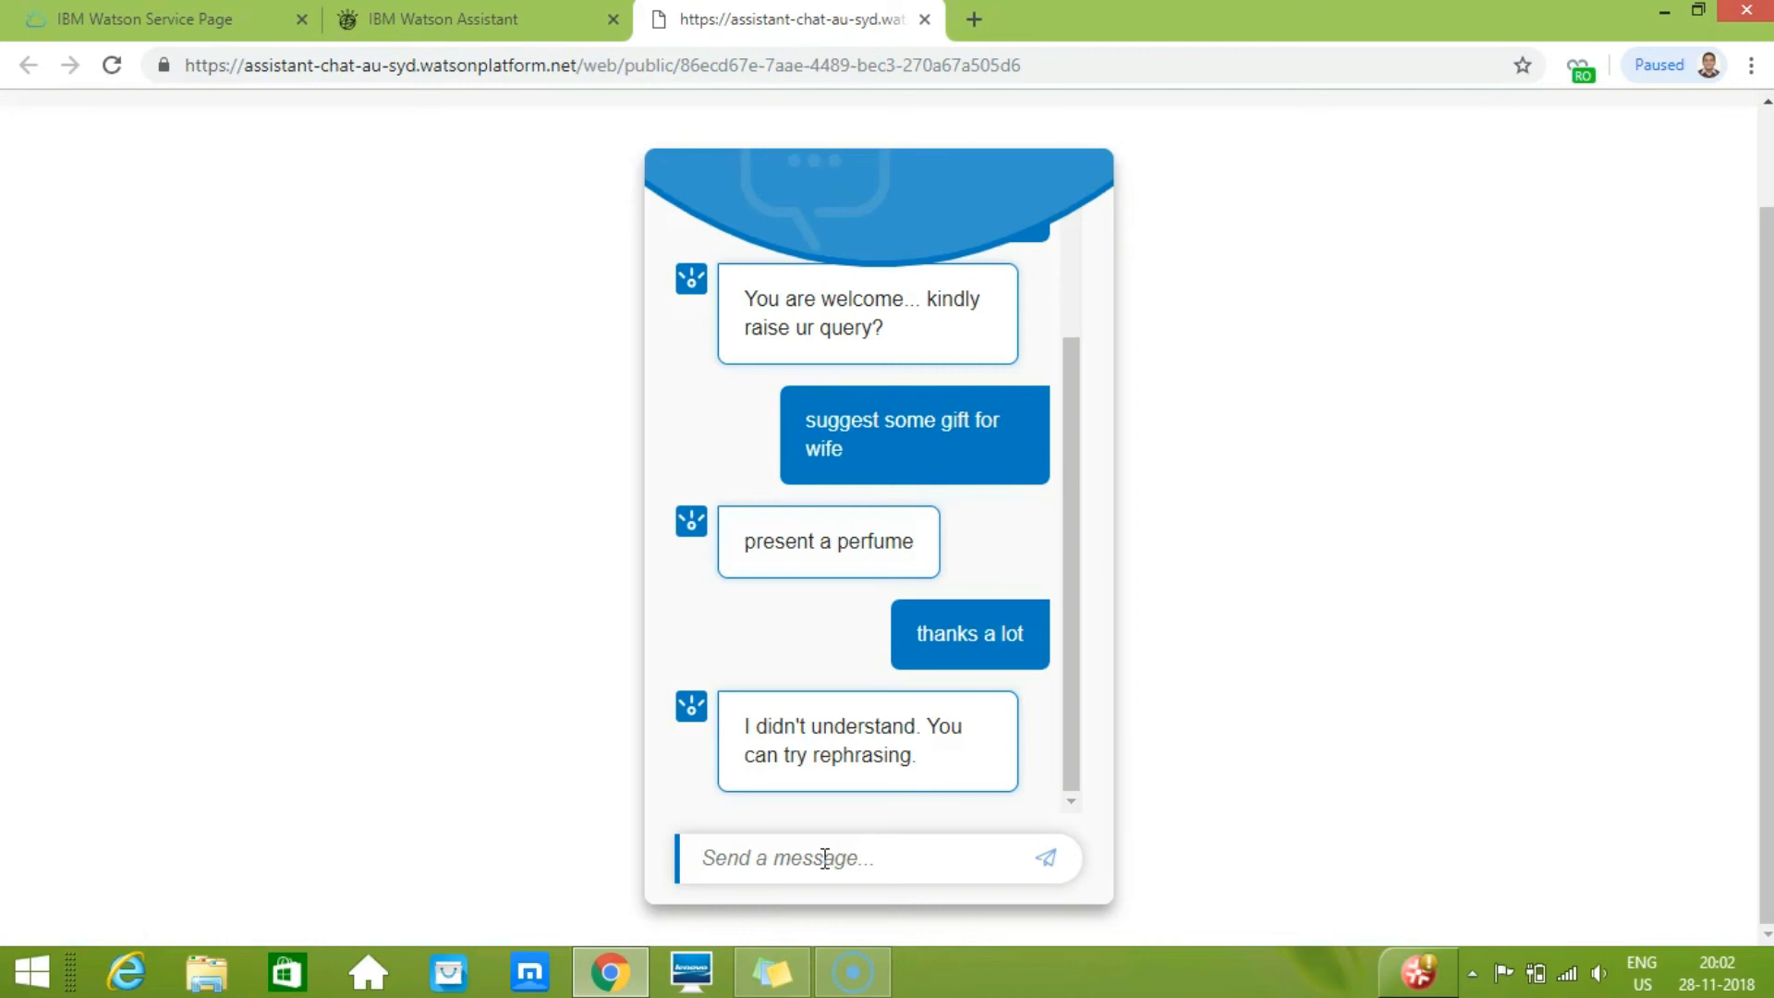
- Close the smartlink integration page and look over the dialog nodes of the SmartBot skill
{"action": "left_click", "coordinate": [410, 13]}
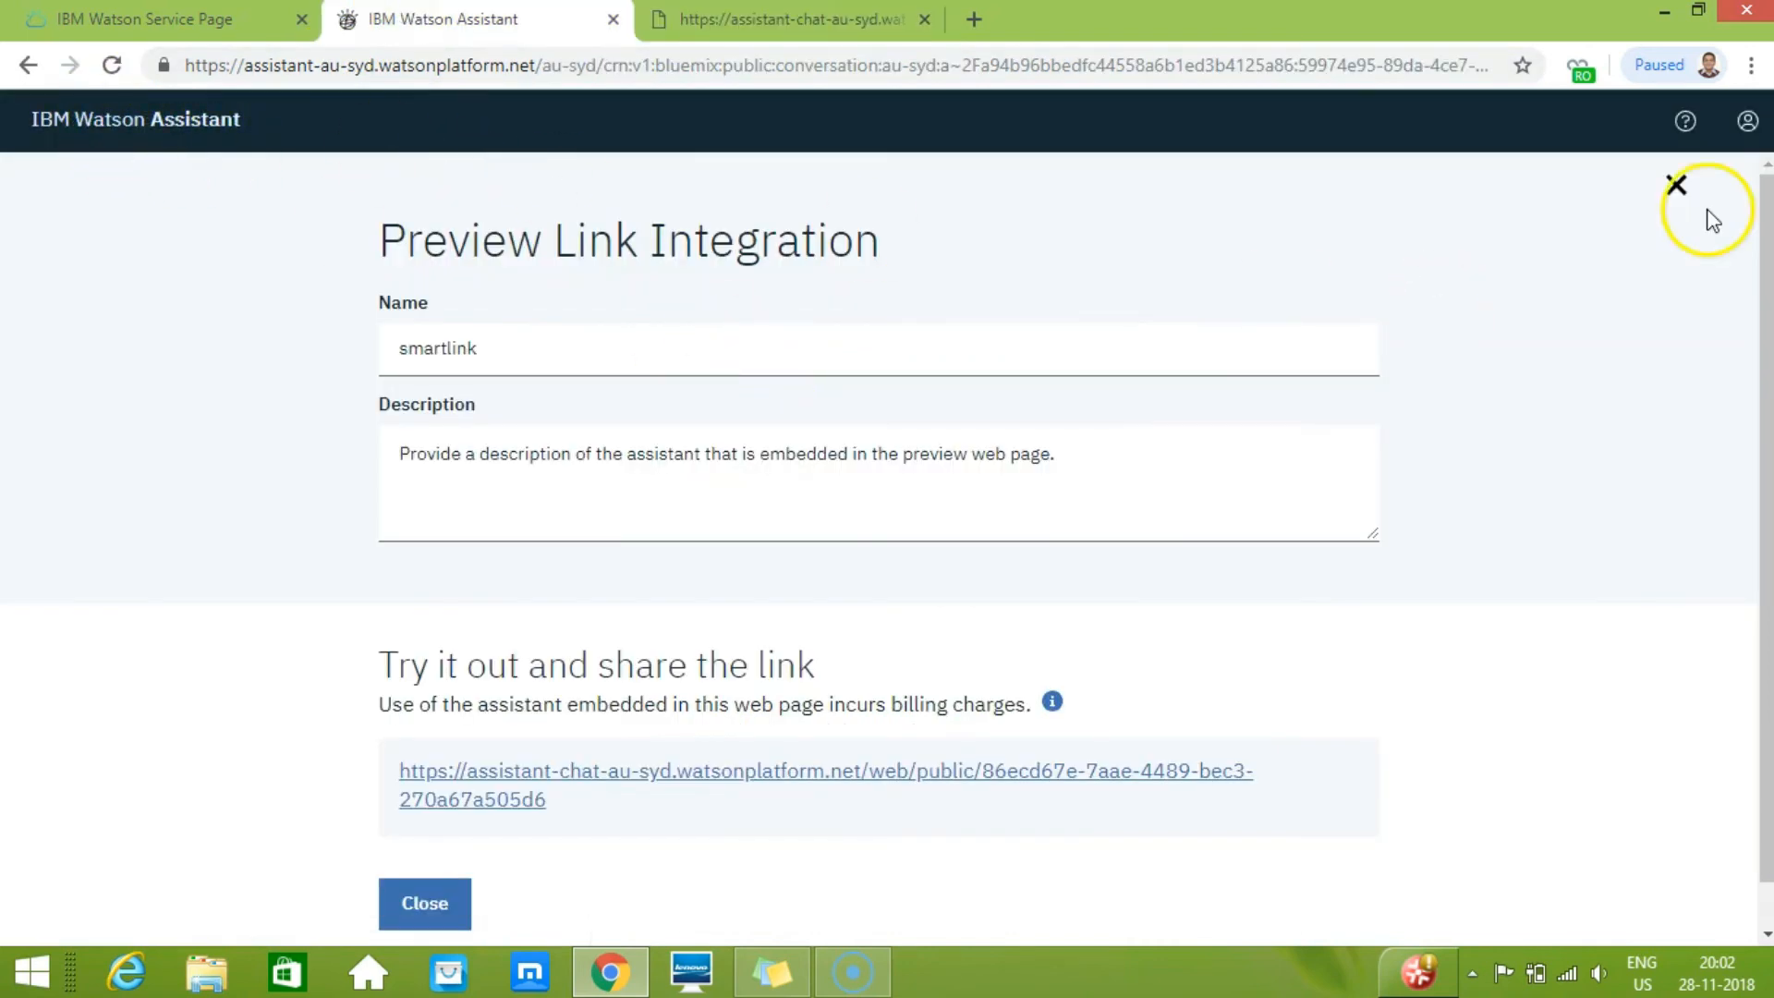
{"action": "left_click", "coordinate": [1677, 184]}
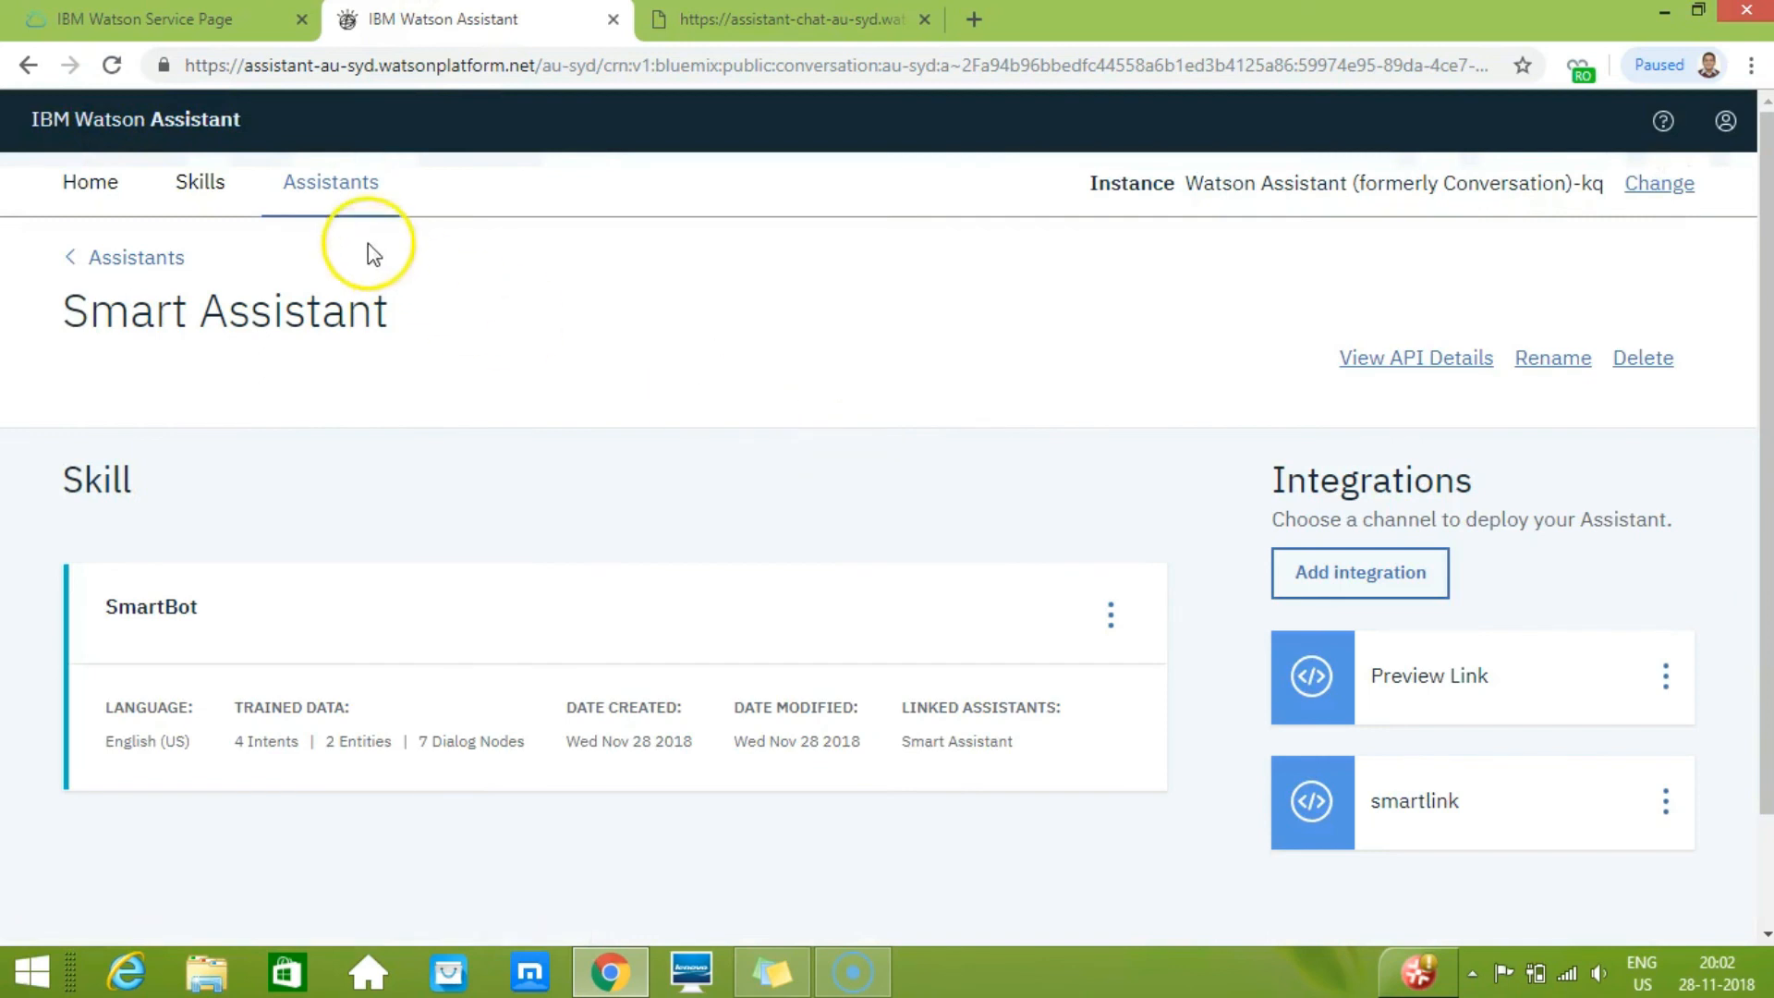
{"action": "left_click", "coordinate": [216, 181]}
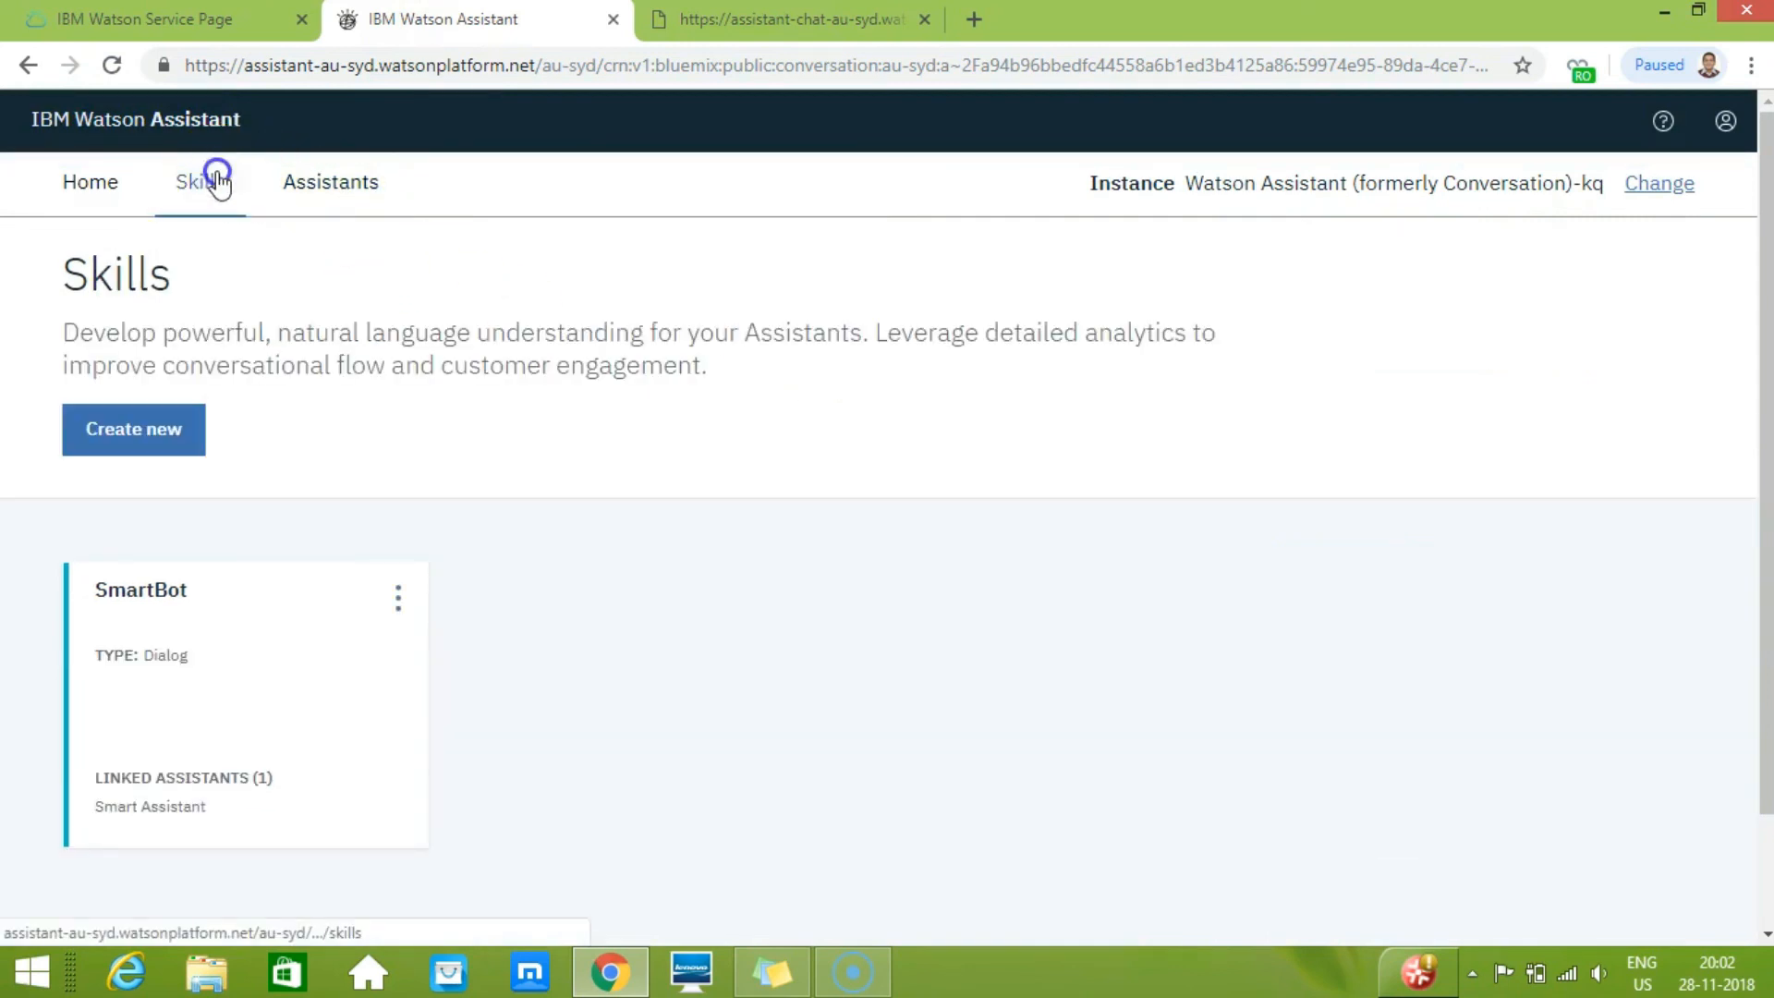
{"action": "left_click", "coordinate": [325, 664]}
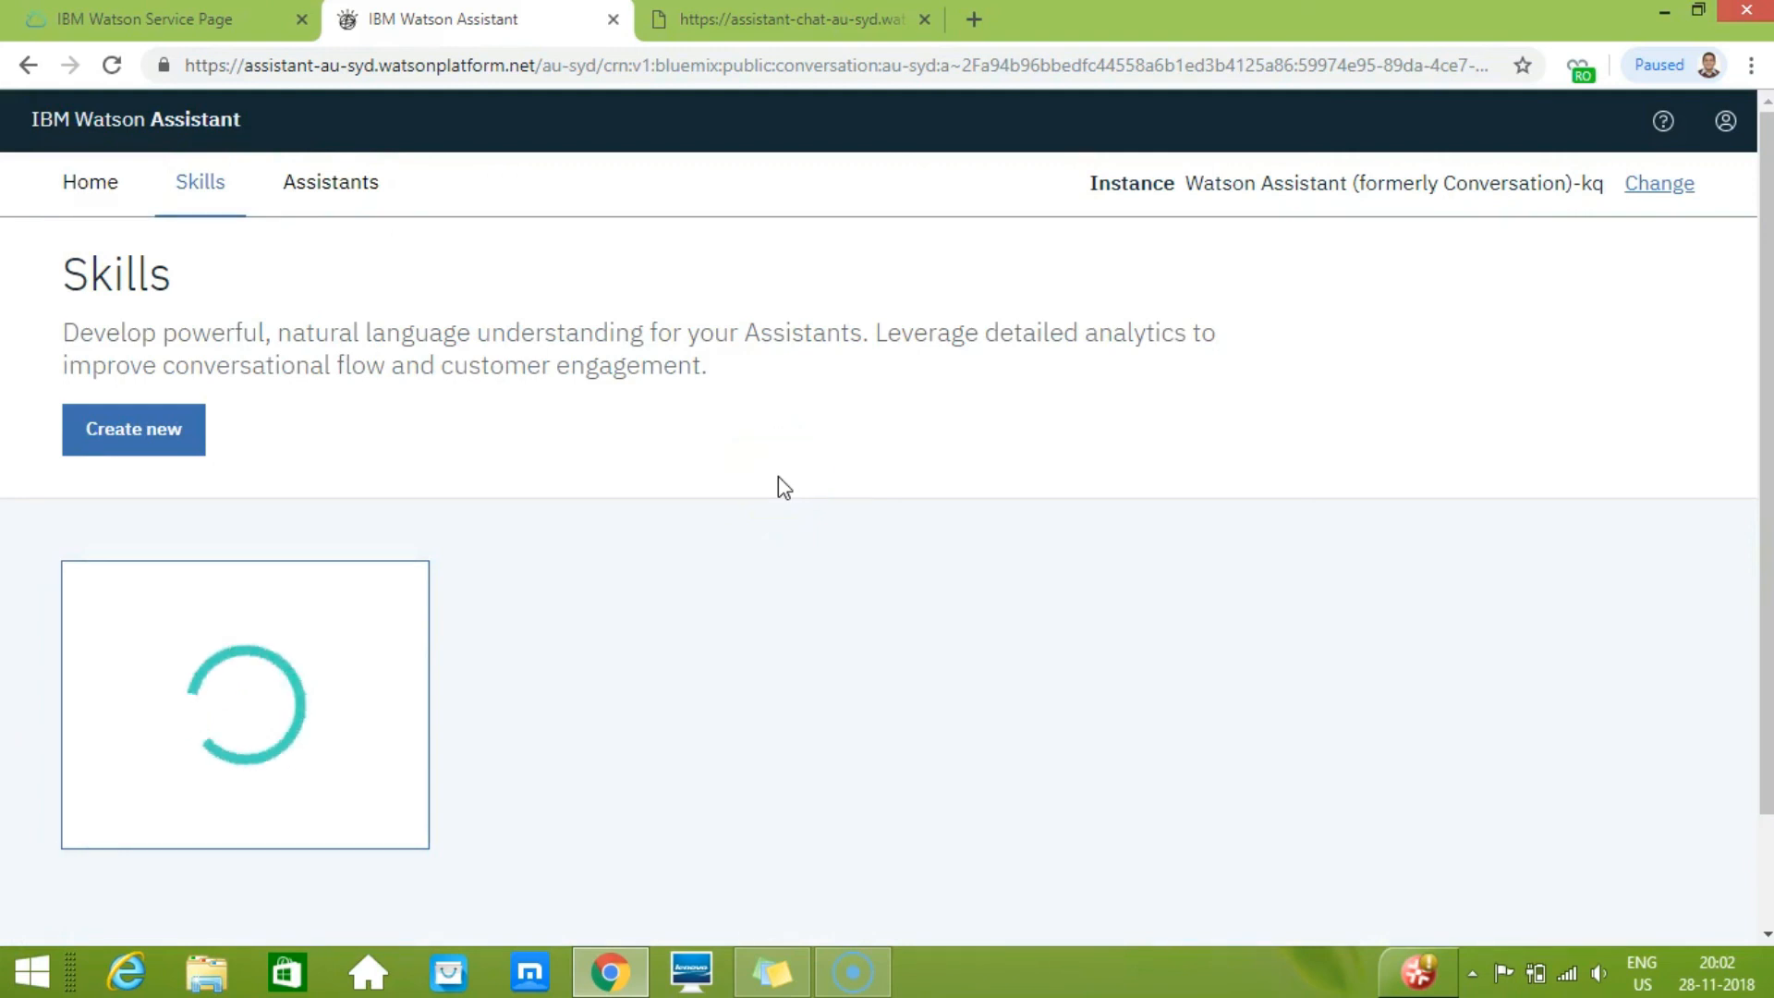
{"action": "left_click", "coordinate": [380, 264]}
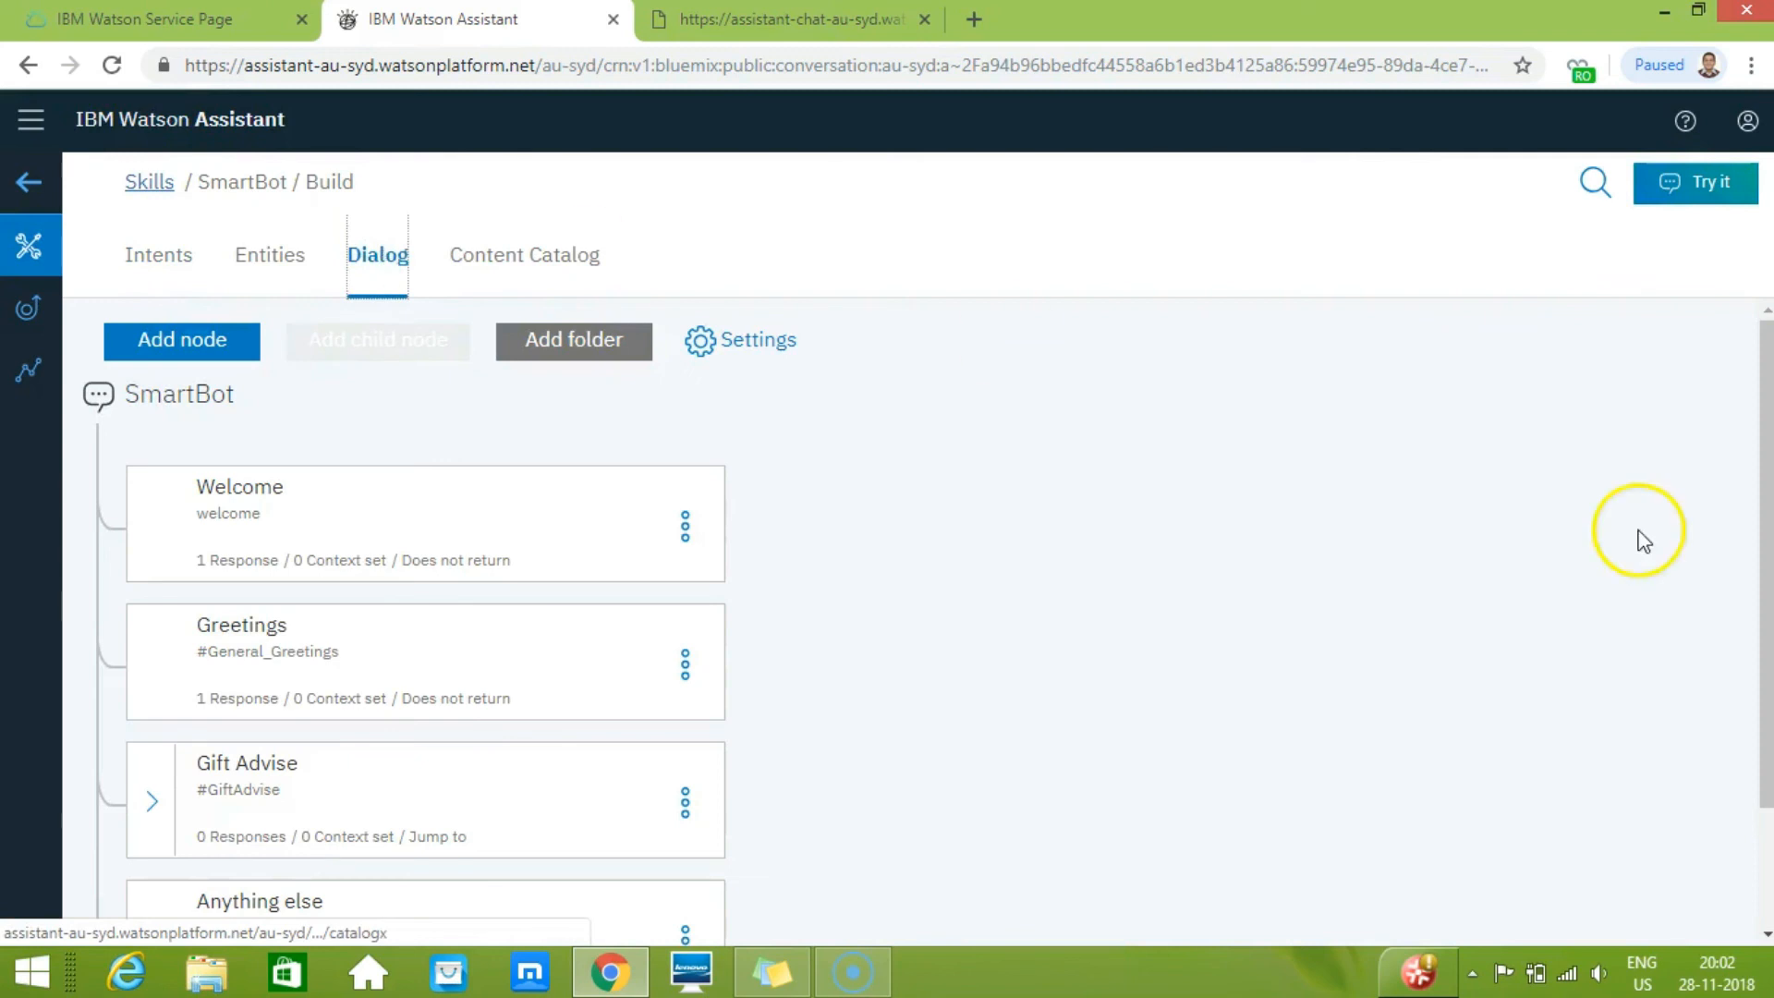
{"action": "left_click_drag", "start_coordinate": [1753, 490], "coordinate": [1756, 730]}
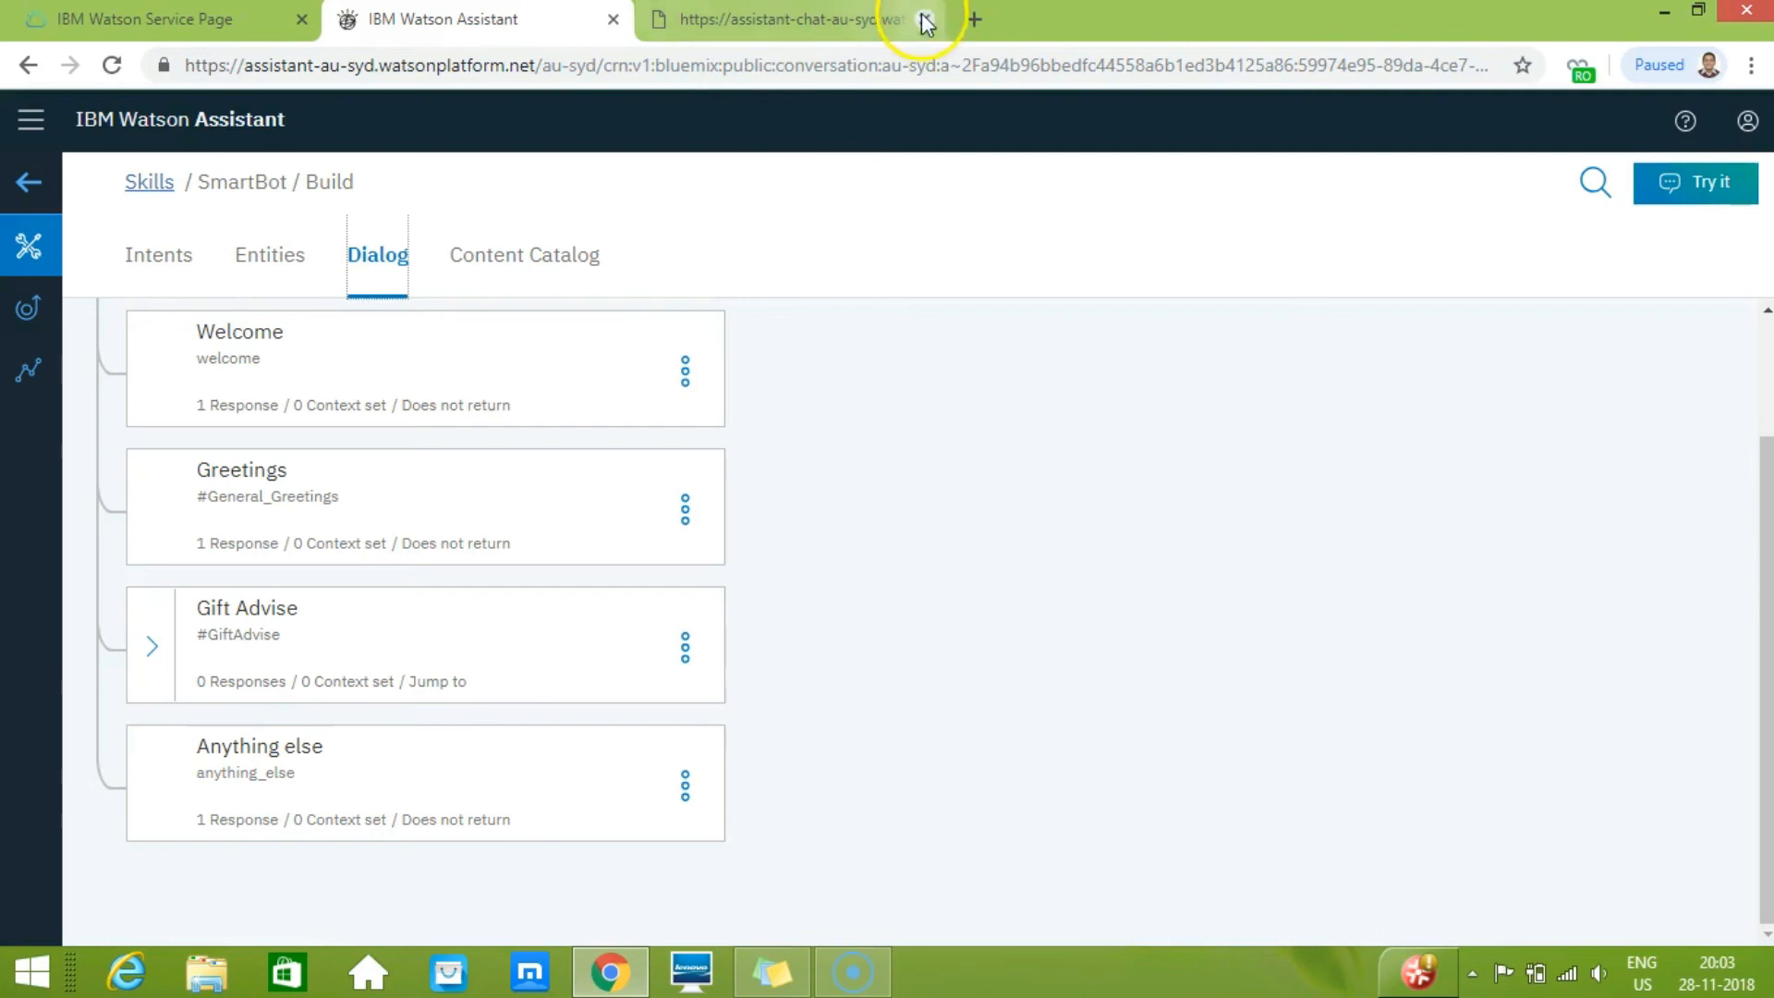
- Open wordpress.org in a new browser tab and go to its plugin directory
{"action": "left_click", "coordinate": [973, 19]}
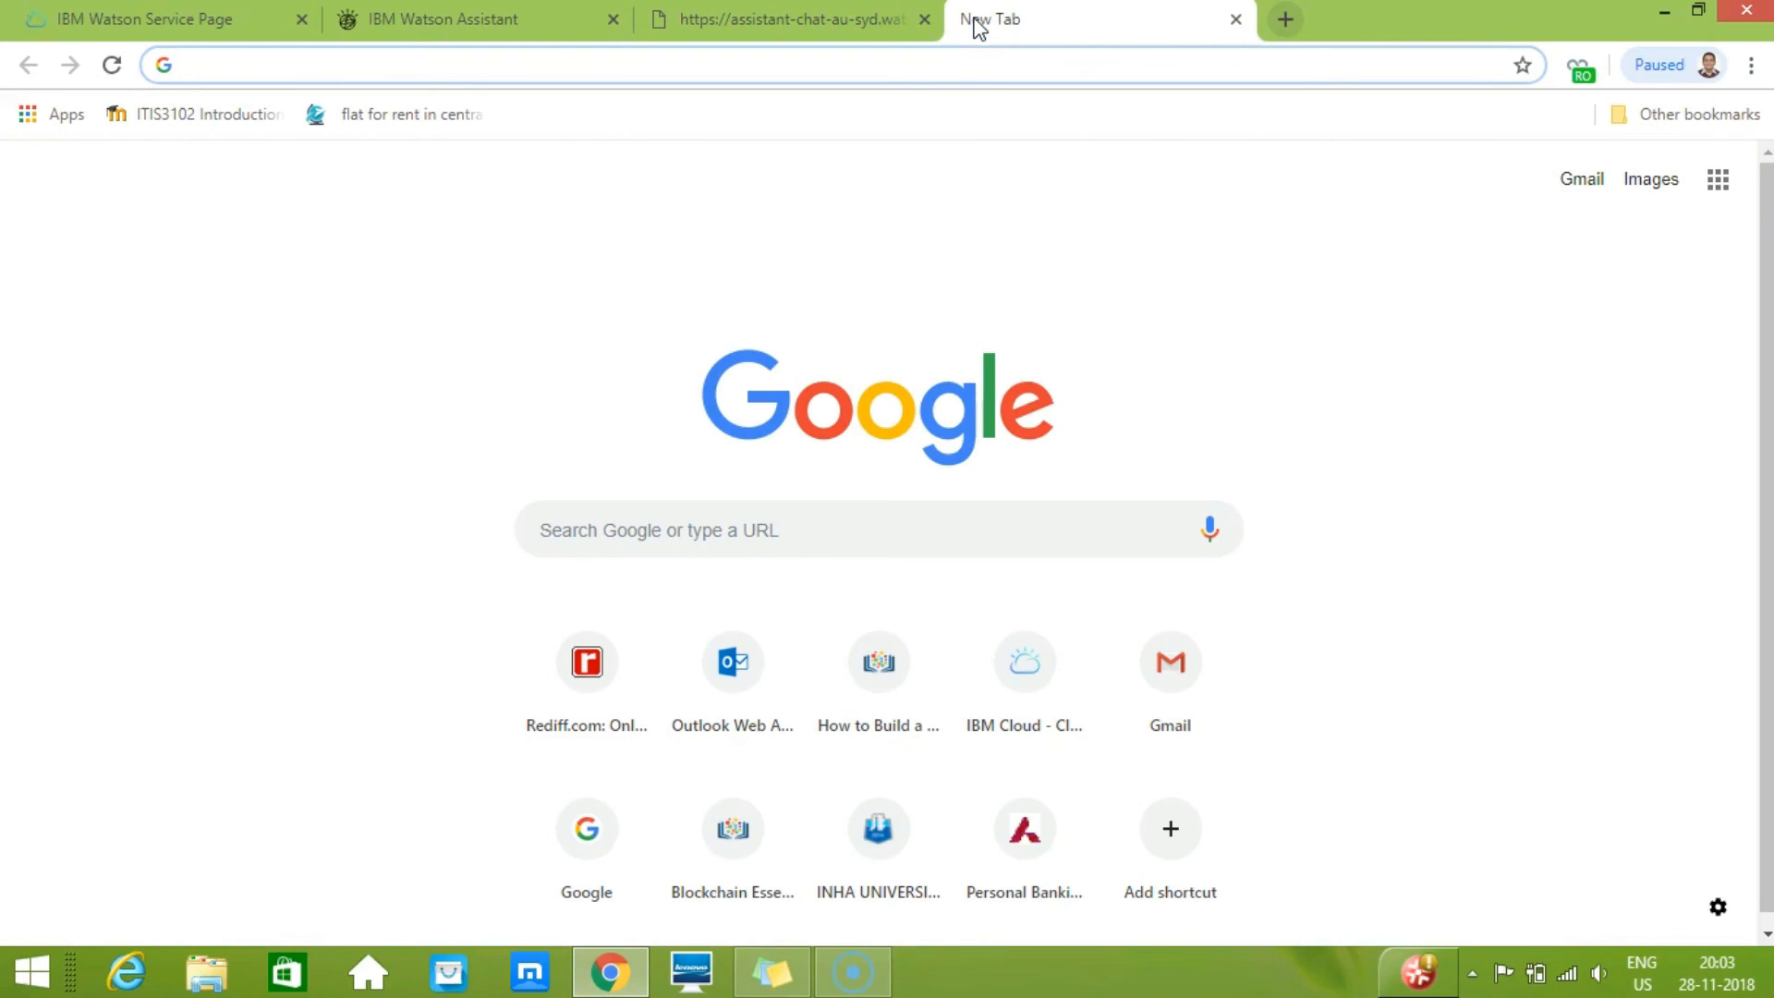
{"action": "type", "text": "wordpre"}
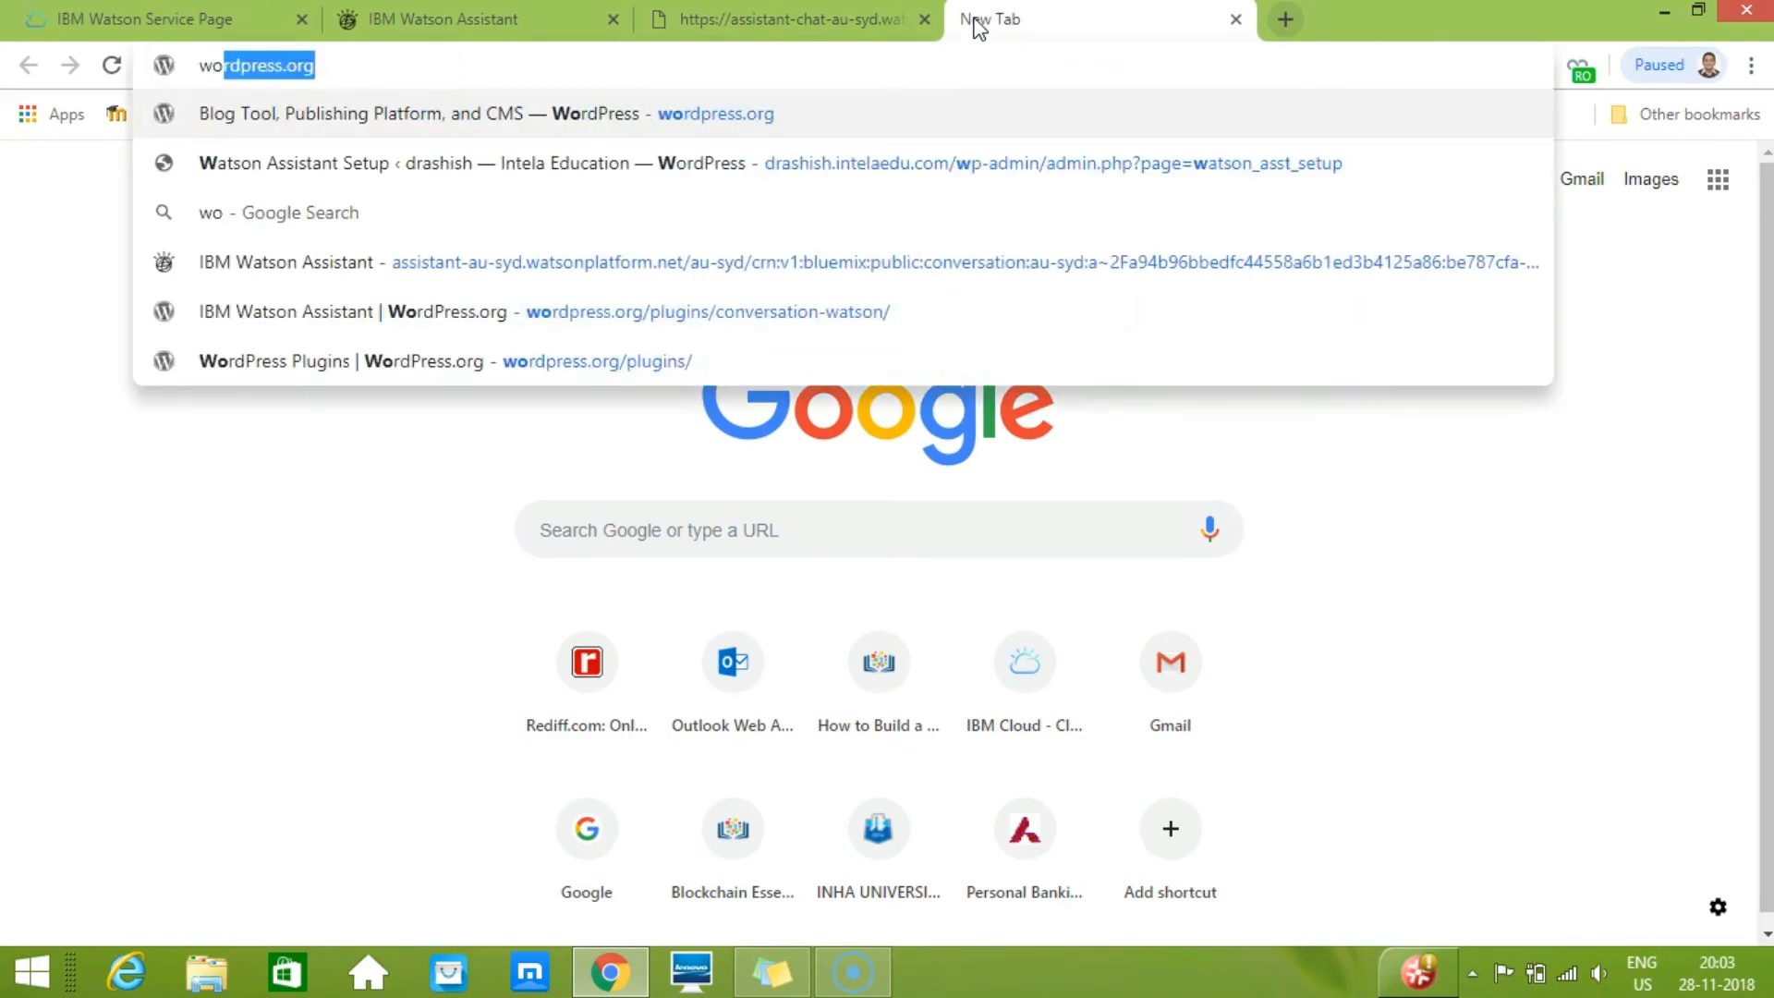
{"action": "type", "text": "ss.org"}
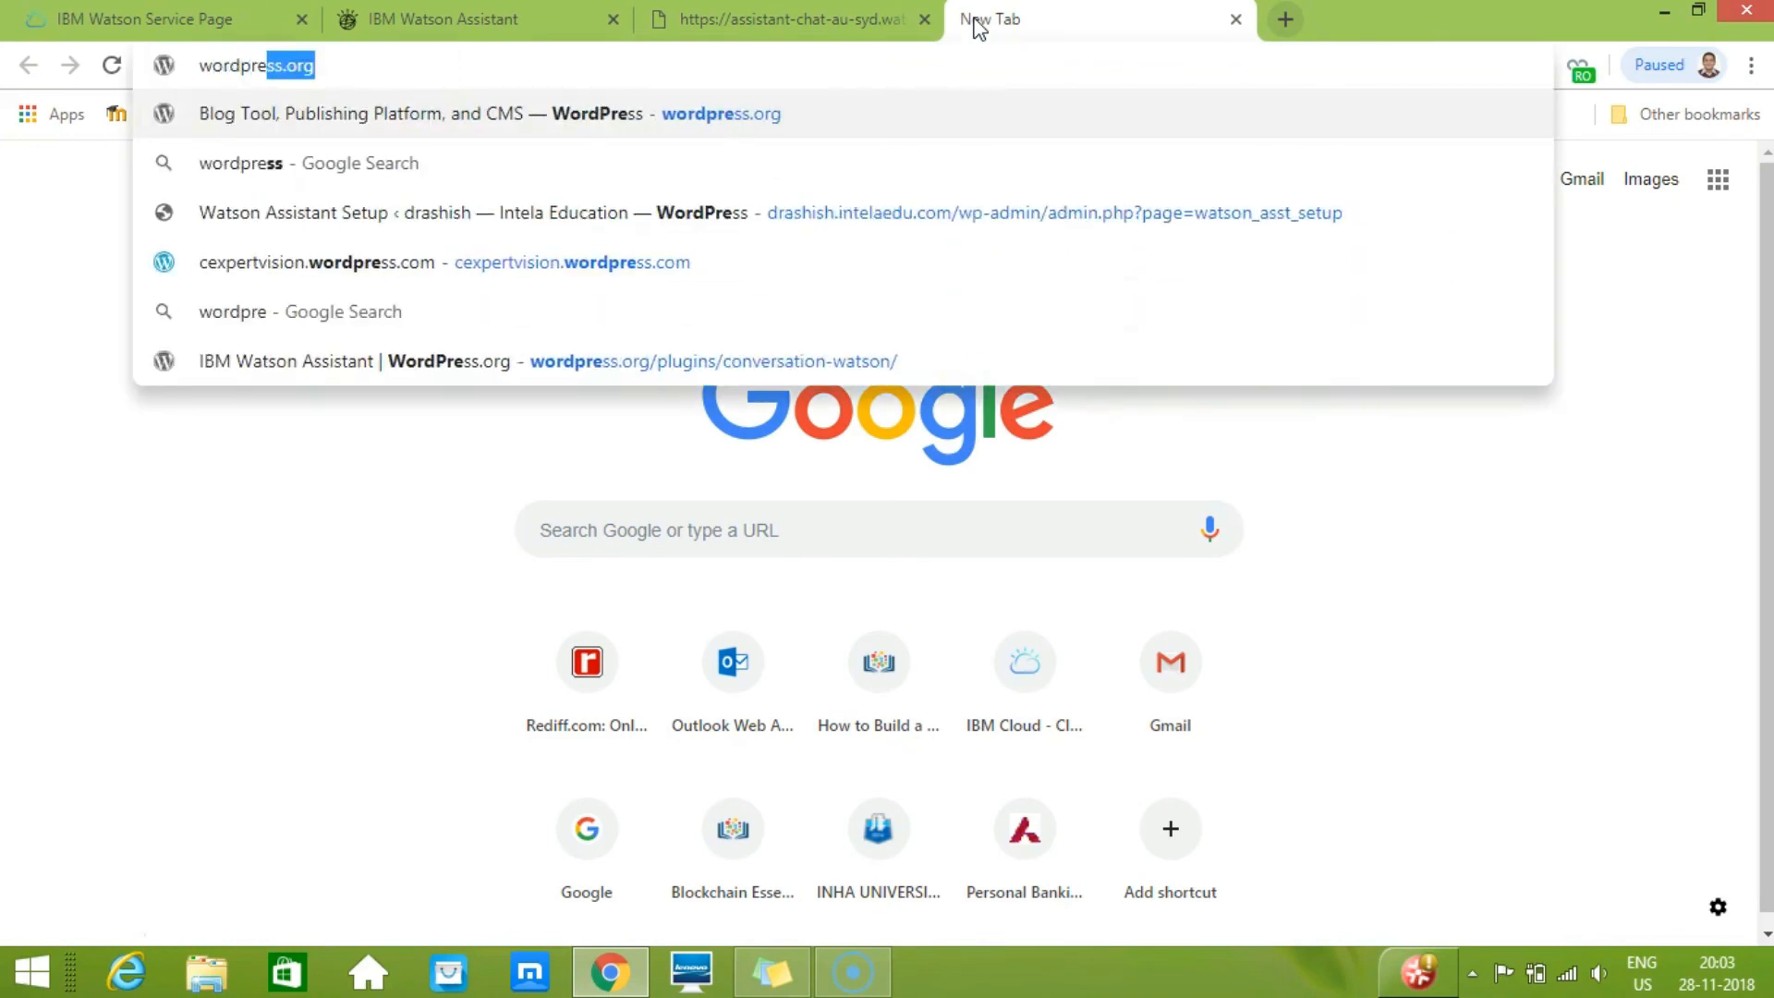
{"action": "key", "text": "Return"}
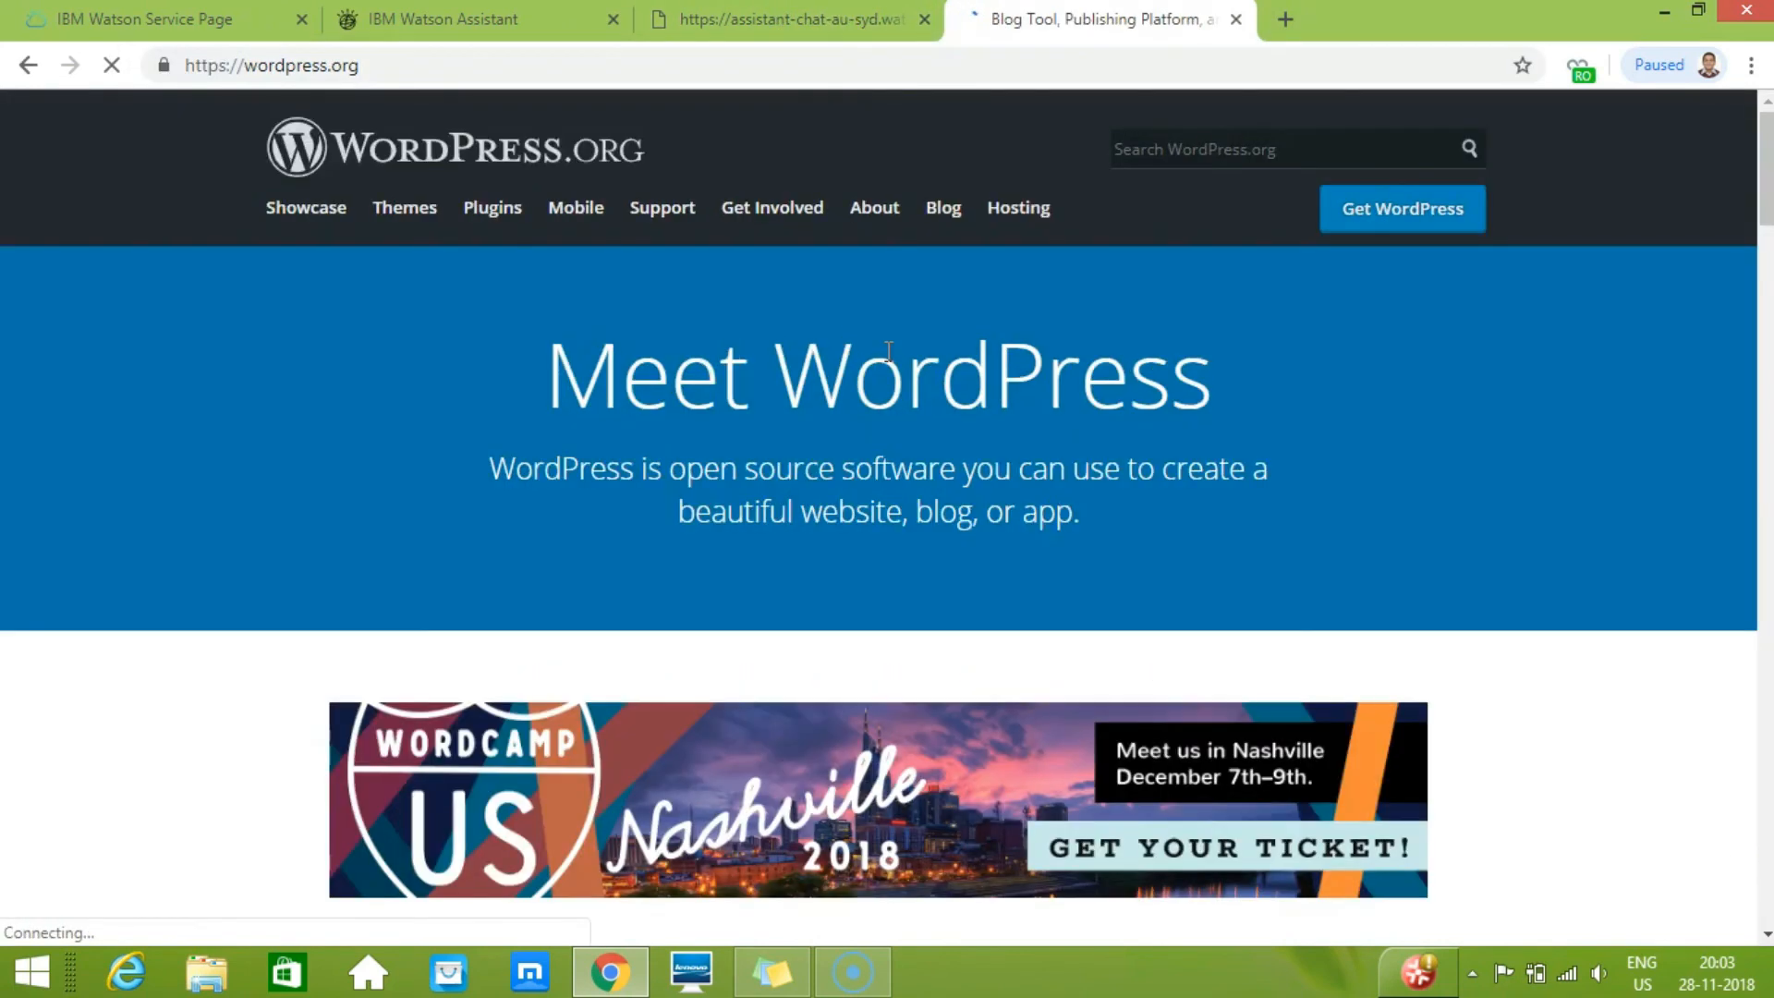
{"action": "left_click", "coordinate": [490, 210]}
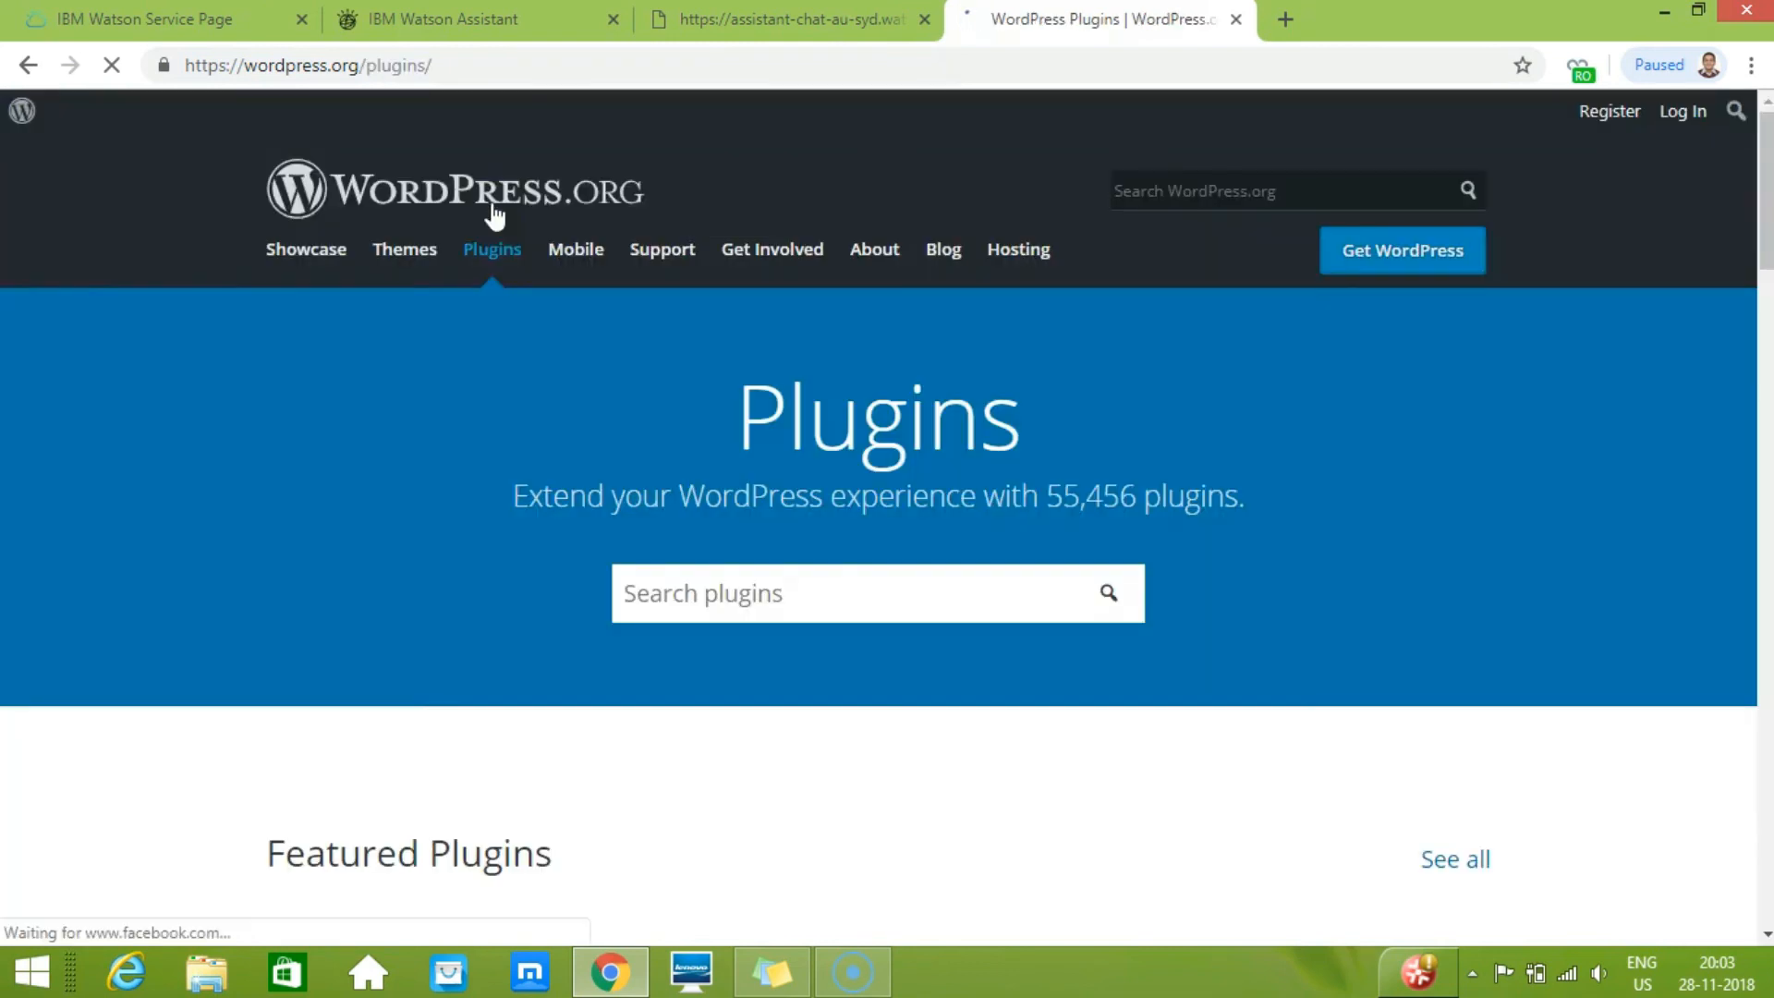
- Search the WordPress plugin directory for "watson assistant"
{"action": "left_click", "coordinate": [665, 585]}
{"action": "type", "text": "wa"}
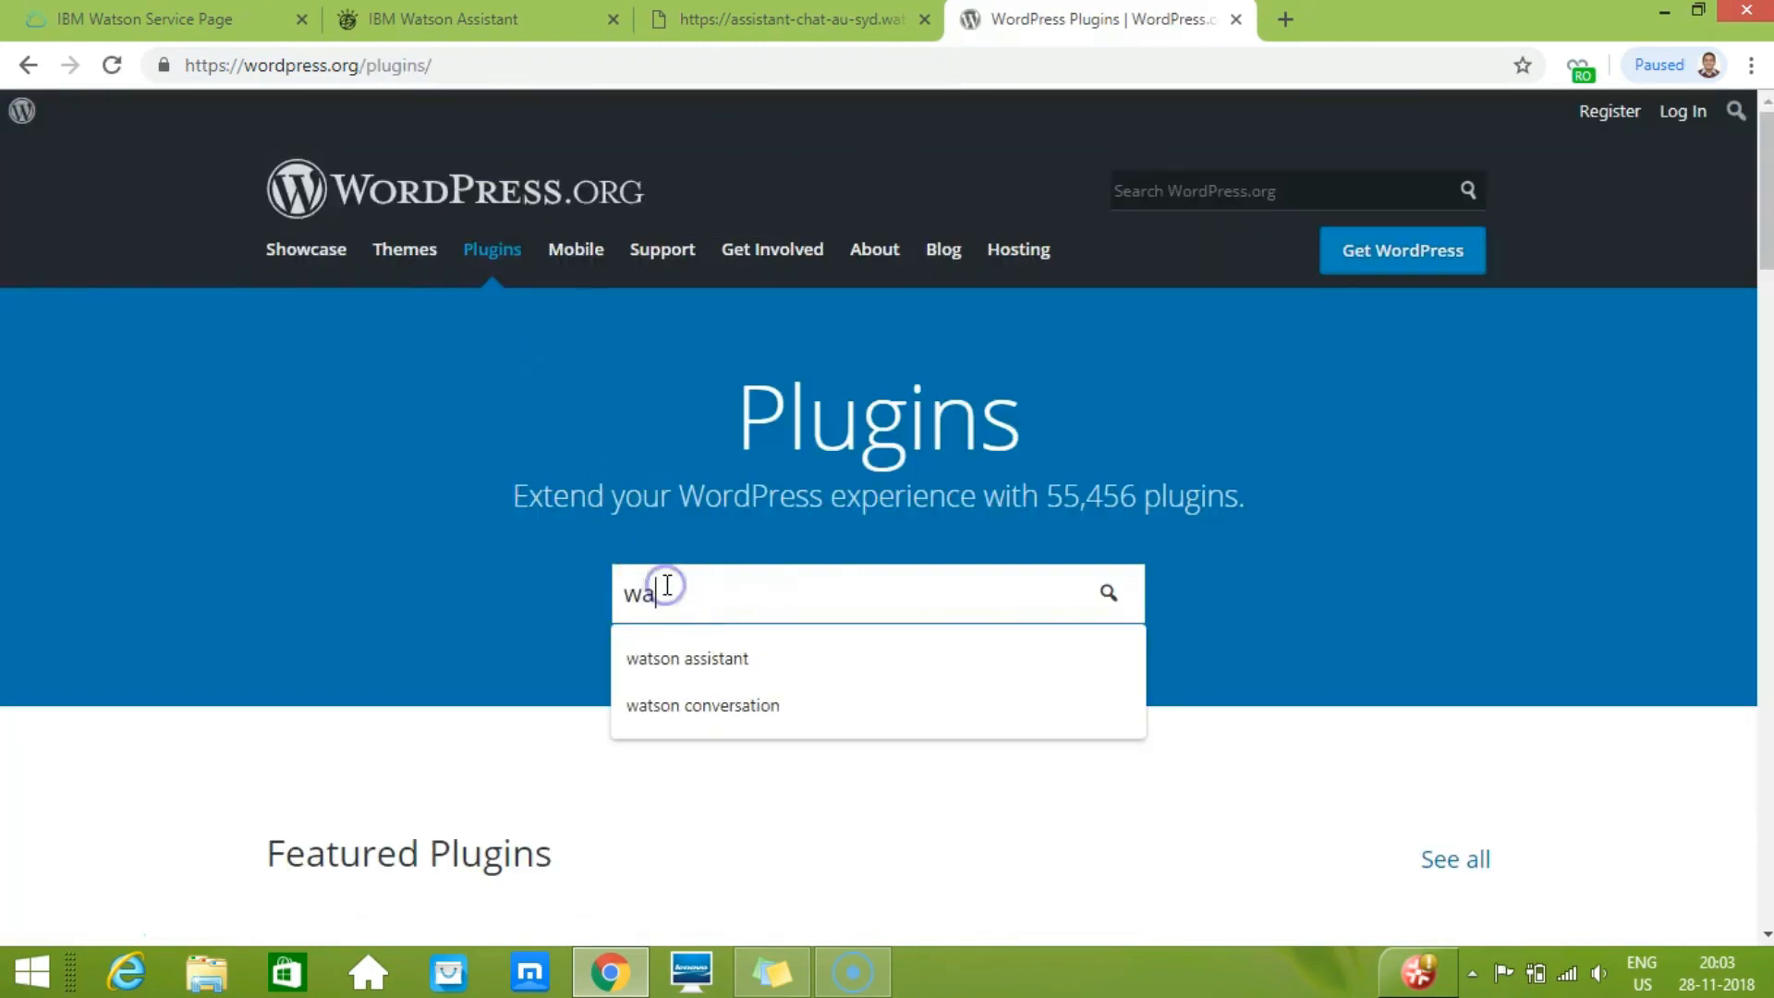
{"action": "type", "text": "y"}
{"action": "key", "text": "BackSpace"}
{"action": "type", "text": "tson assistant"}
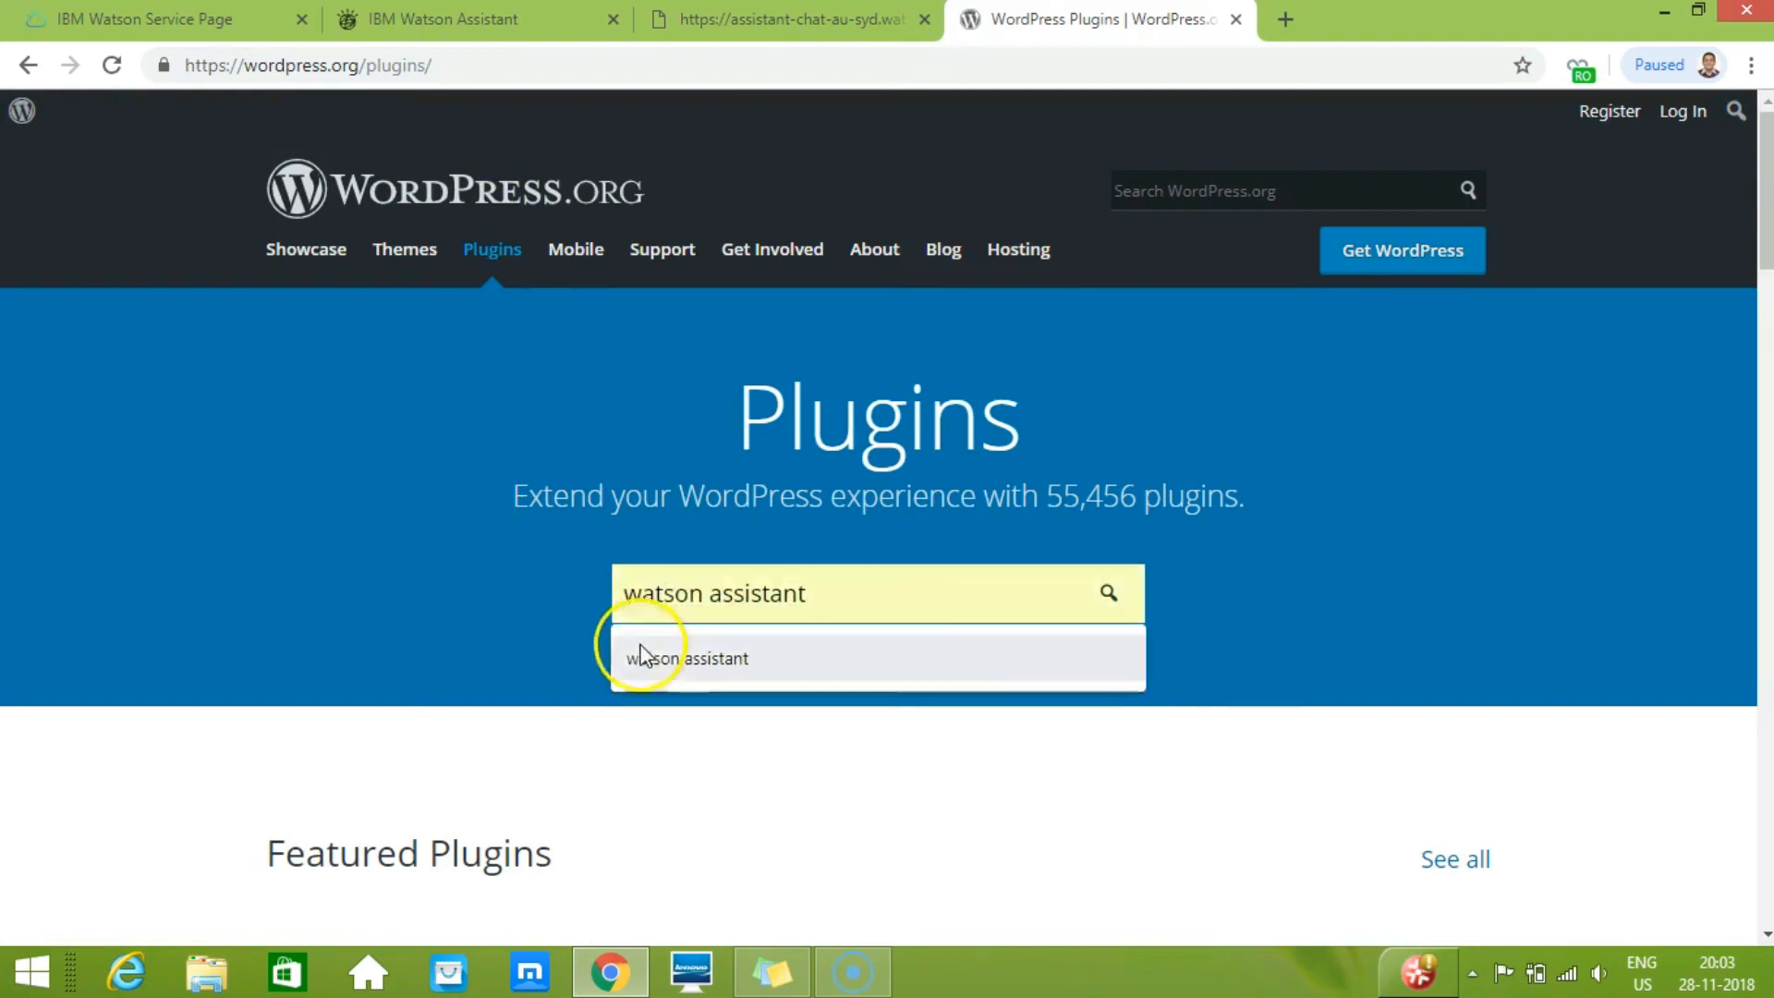
{"action": "left_click", "coordinate": [645, 667]}
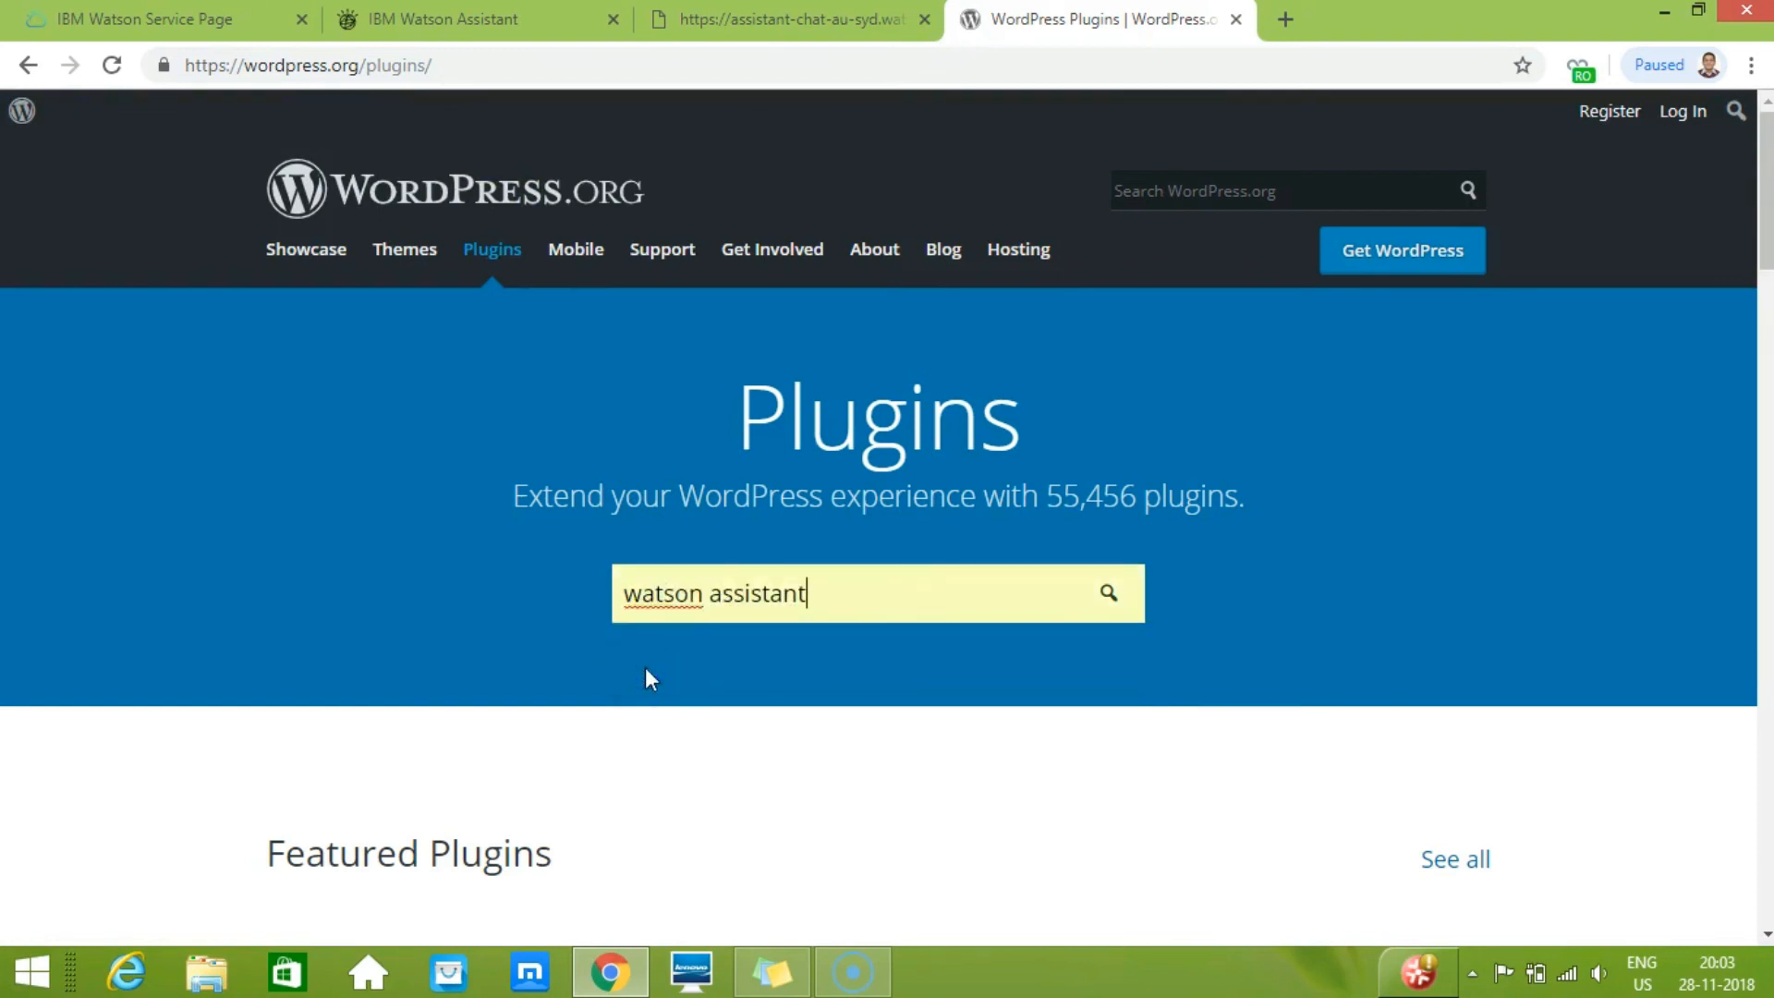
{"action": "left_click", "coordinate": [829, 596]}
{"action": "key", "text": "Return"}
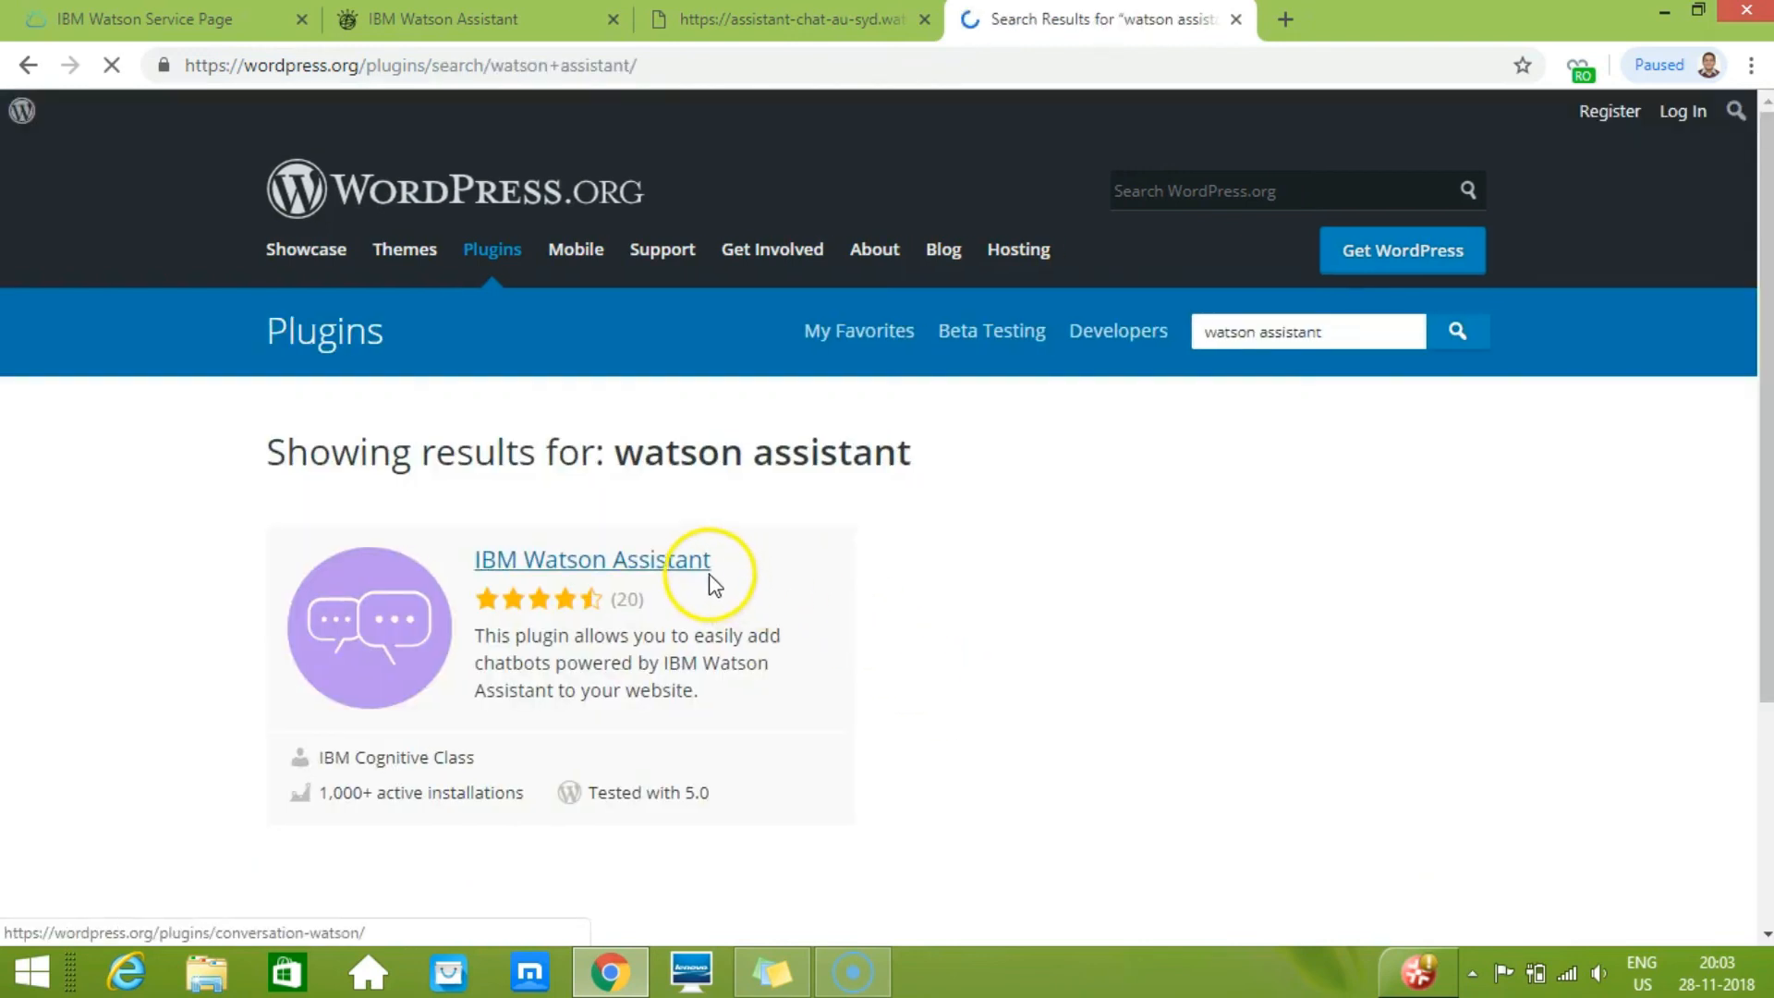
- Look over the IBM Watson Assistant plugin's page from the search results, and return to the open preview chat
{"action": "left_click", "coordinate": [689, 561]}
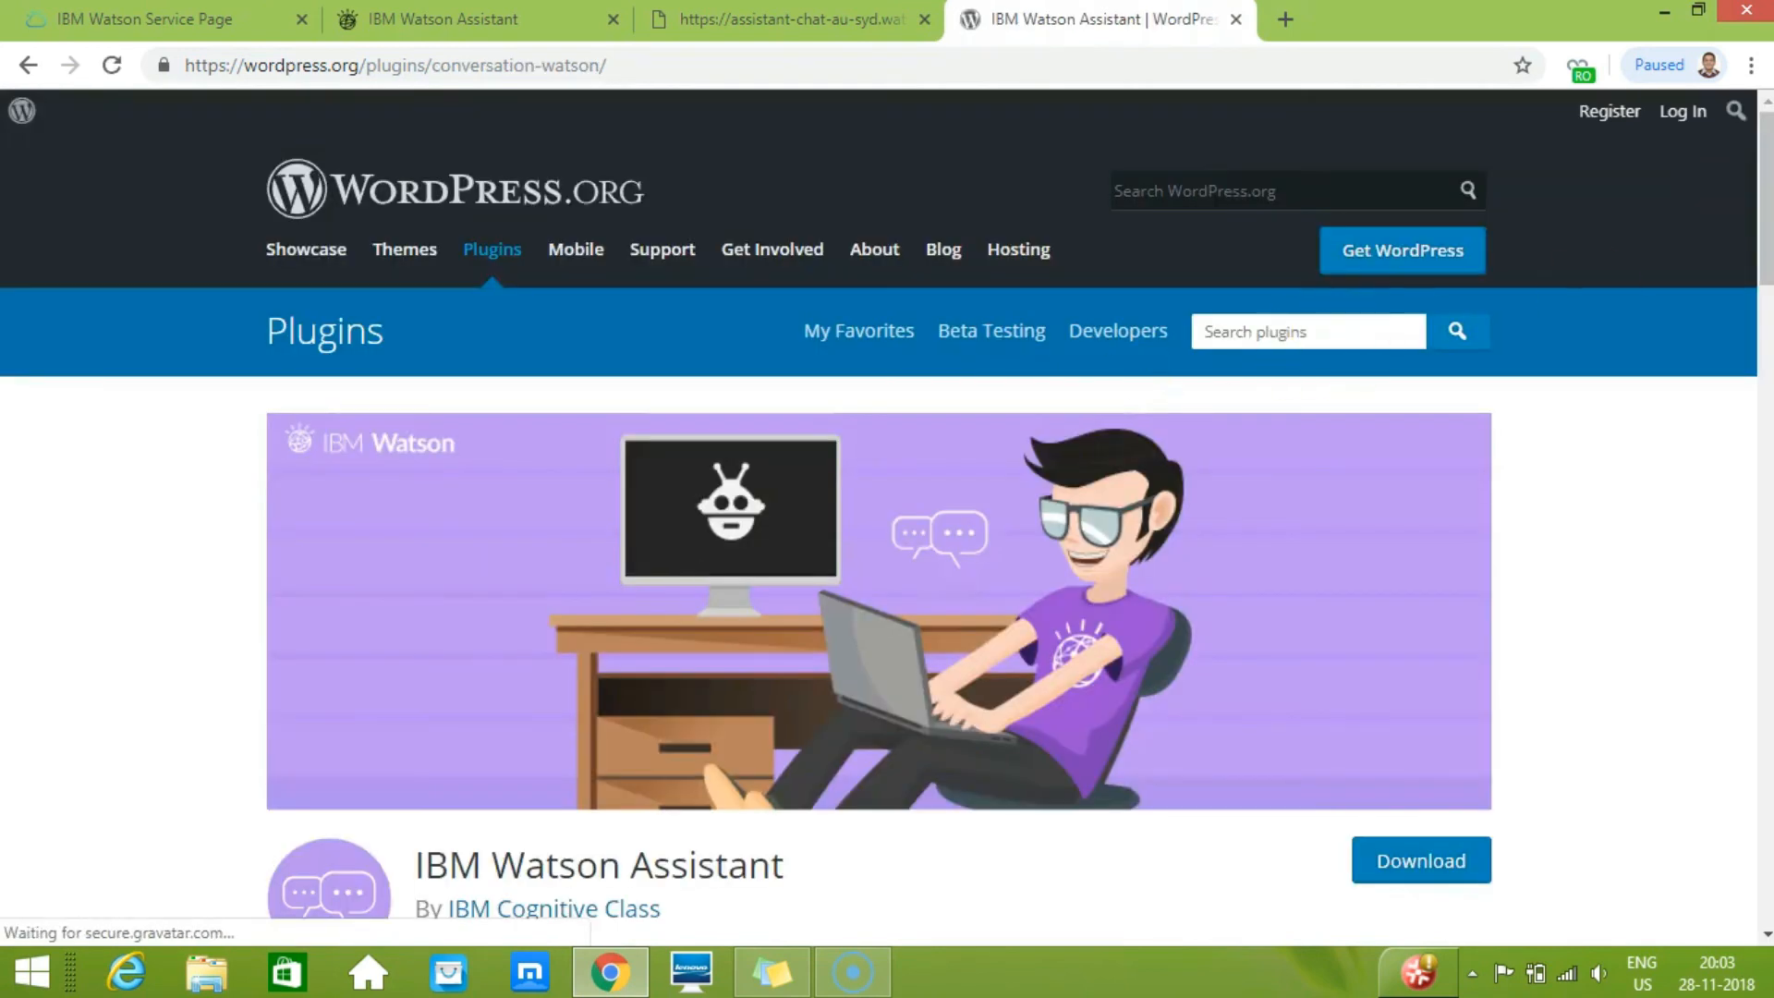
{"action": "scroll", "coordinate": [1538, 393], "scroll_direction": "down", "scroll_amount": 5}
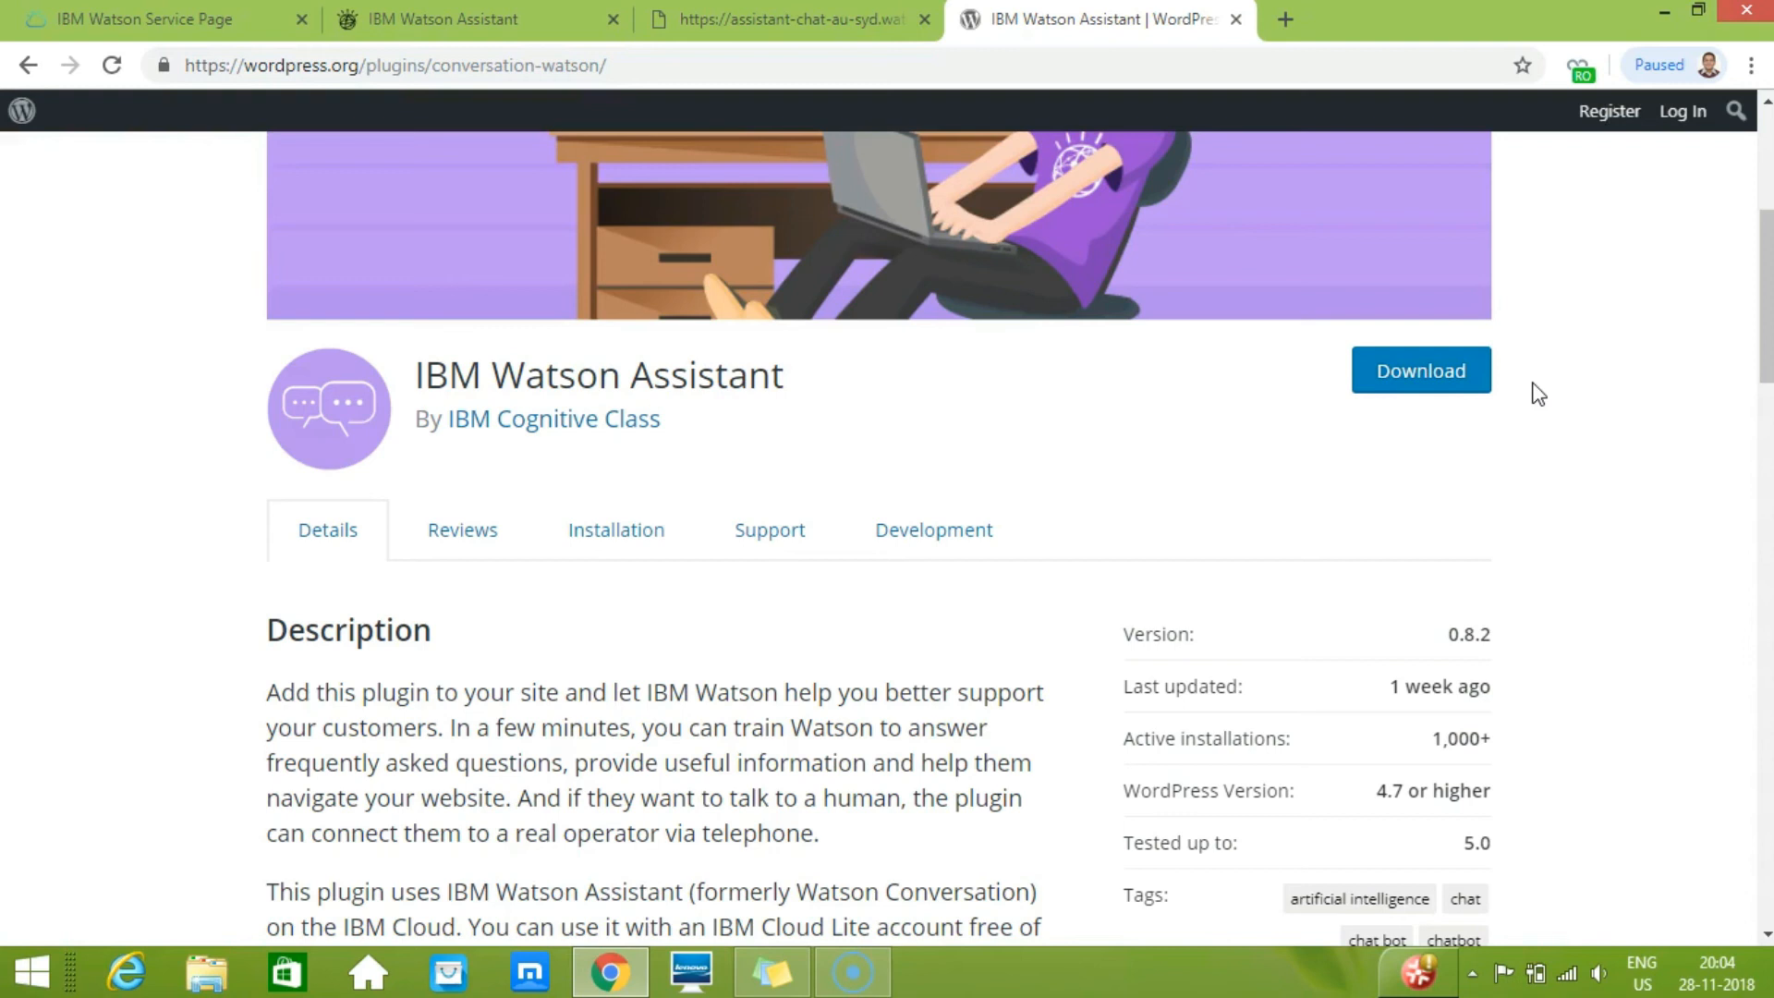
{"action": "left_click_drag", "start_coordinate": [1762, 285], "coordinate": [1764, 177]}
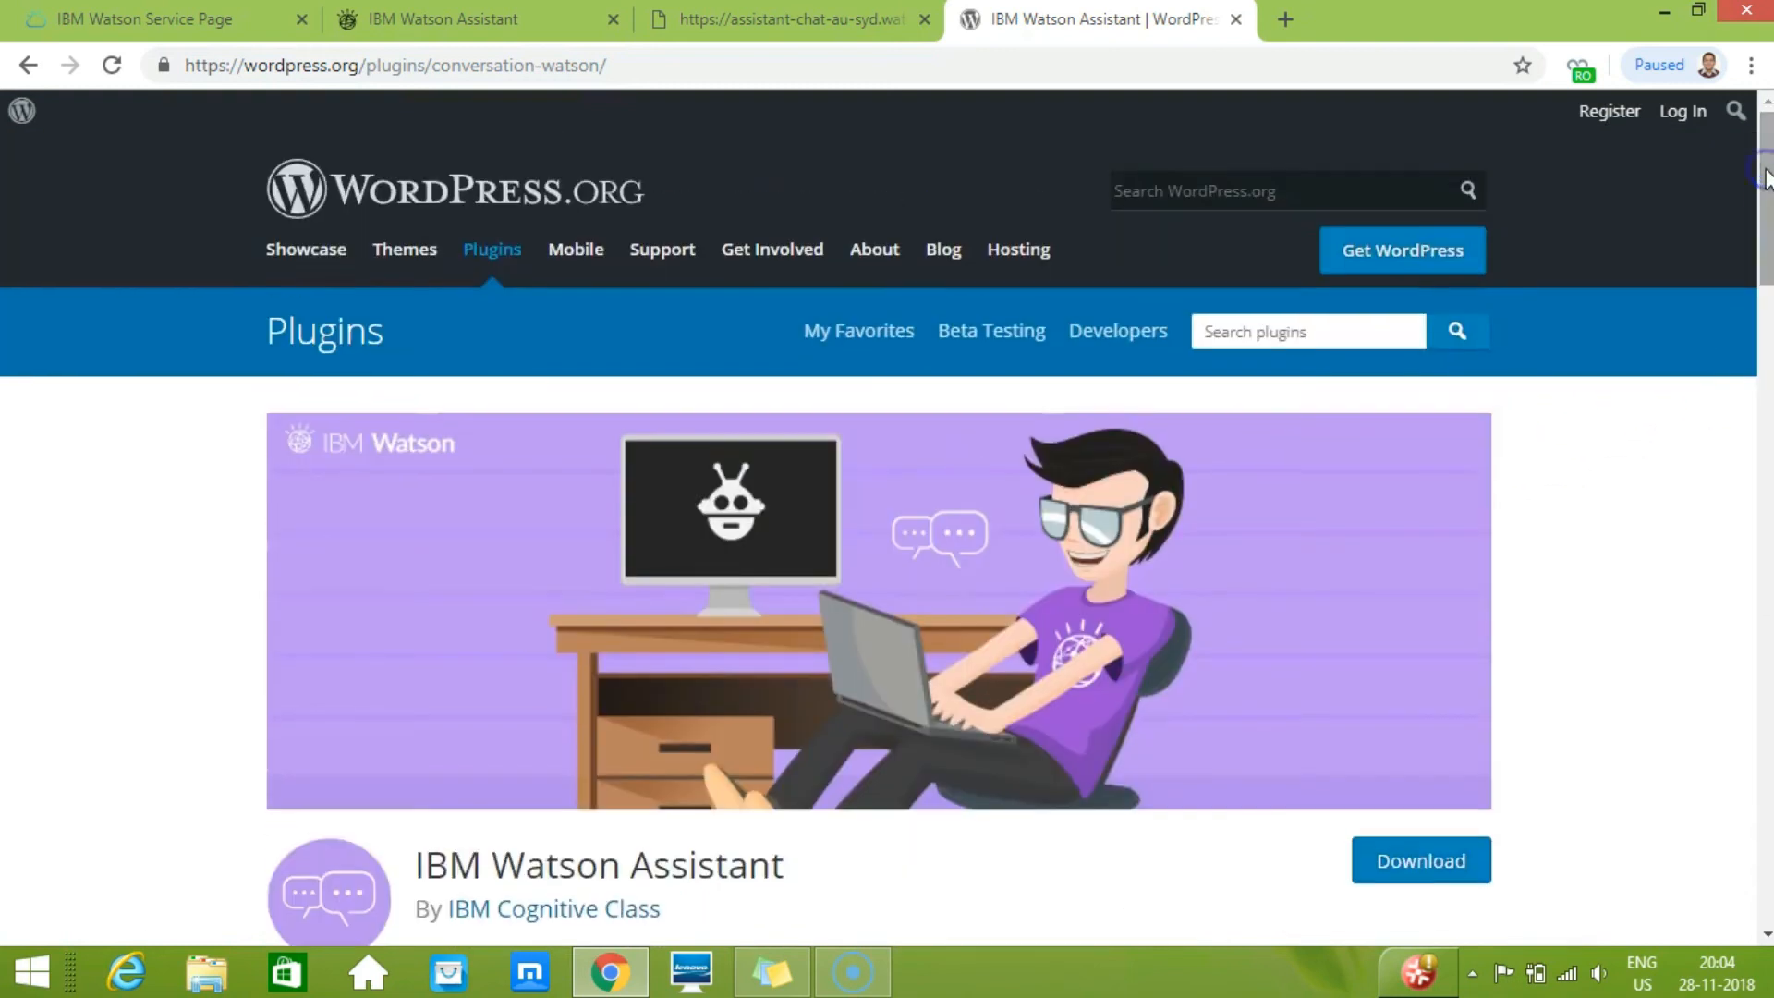
{"action": "left_click", "coordinate": [790, 20]}
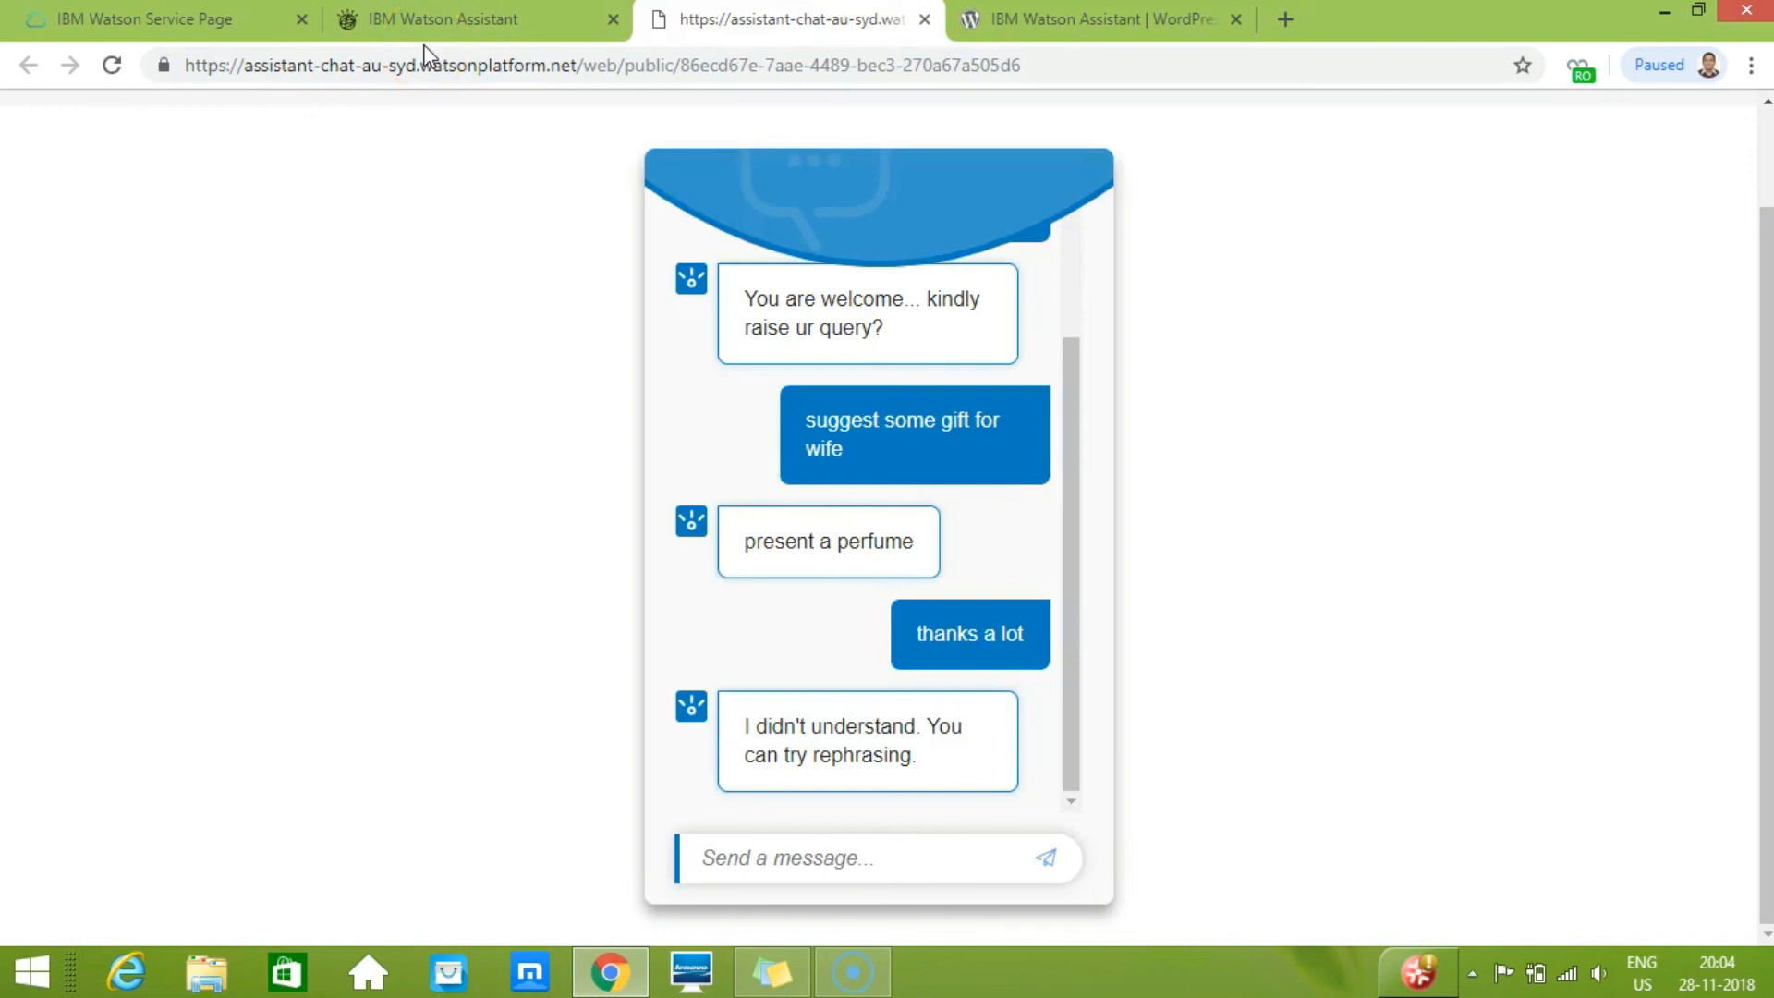